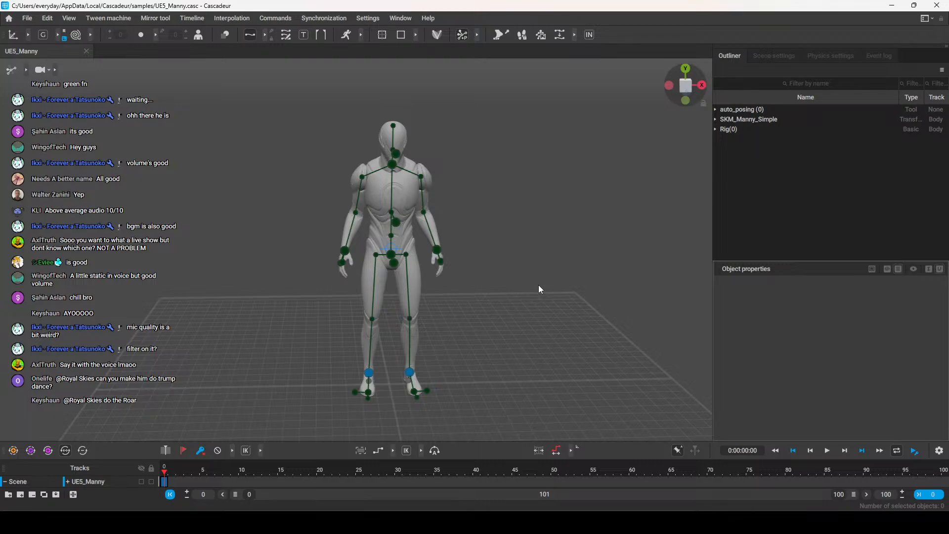
pyautogui.moveTo(526, 279)
pyautogui.mouseDown(button='right')
pyautogui.moveTo(528, 288)
pyautogui.moveTo(502, 290)
pyautogui.moveTo(515, 280)
pyautogui.mouseUp(button='right')
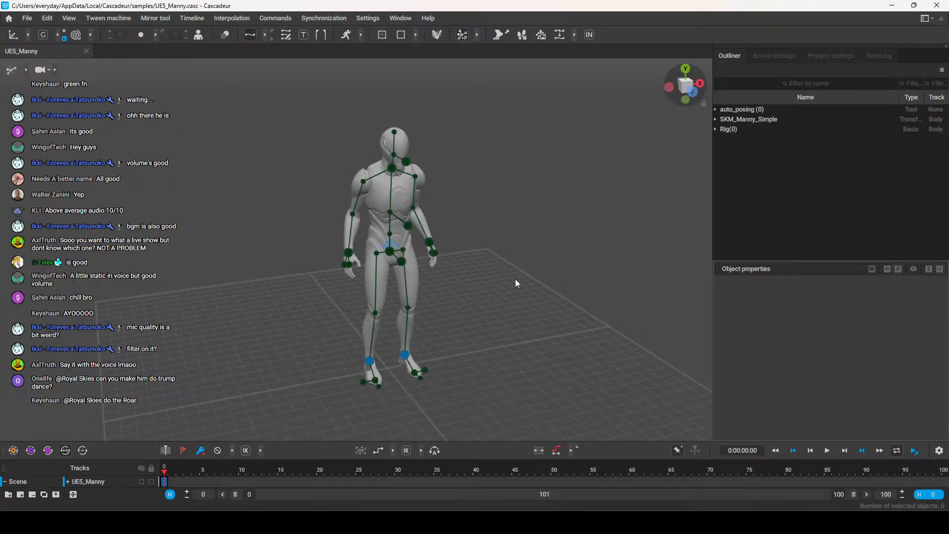
pyautogui.keyDown('alt'); pyautogui.moveTo(519, 295); pyautogui.dragTo(514, 306); pyautogui.keyUp('alt')
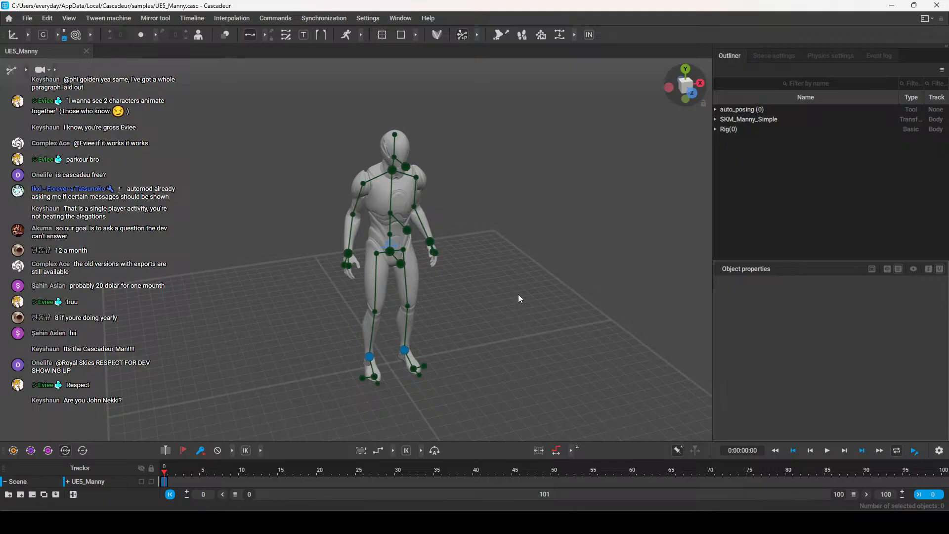
pyautogui.keyDown('alt'); pyautogui.moveTo(522, 306); pyautogui.dragTo(555, 334); pyautogui.keyUp('alt')
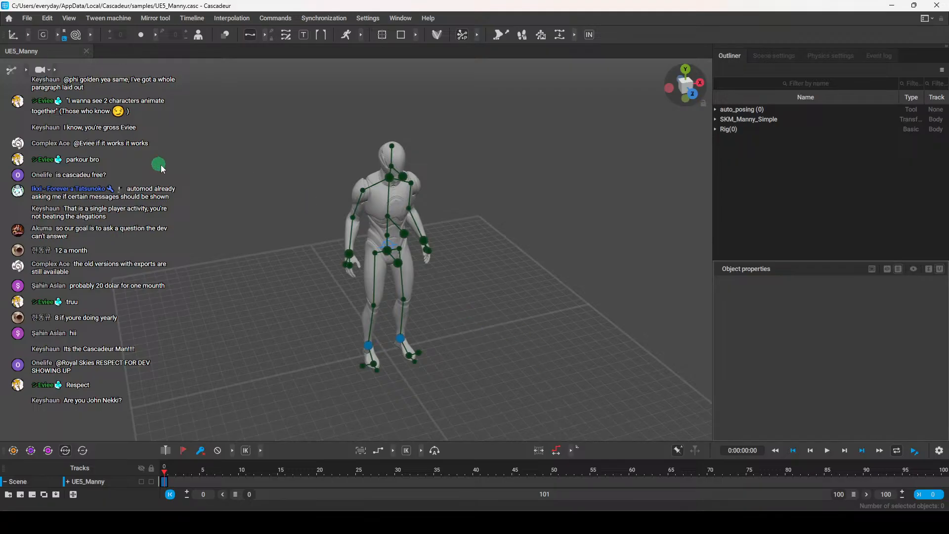
# Import Knife.fbx from the KnifeCounterKnee folder into the scene as a new object, with animations and objects included
pyautogui.click(28, 17)
pyautogui.moveTo(74, 117)
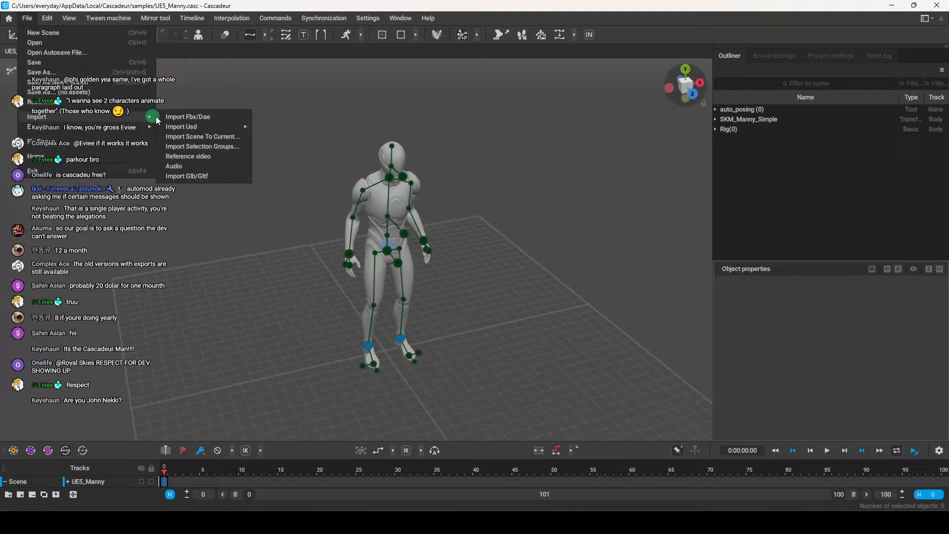
pyautogui.click(193, 119)
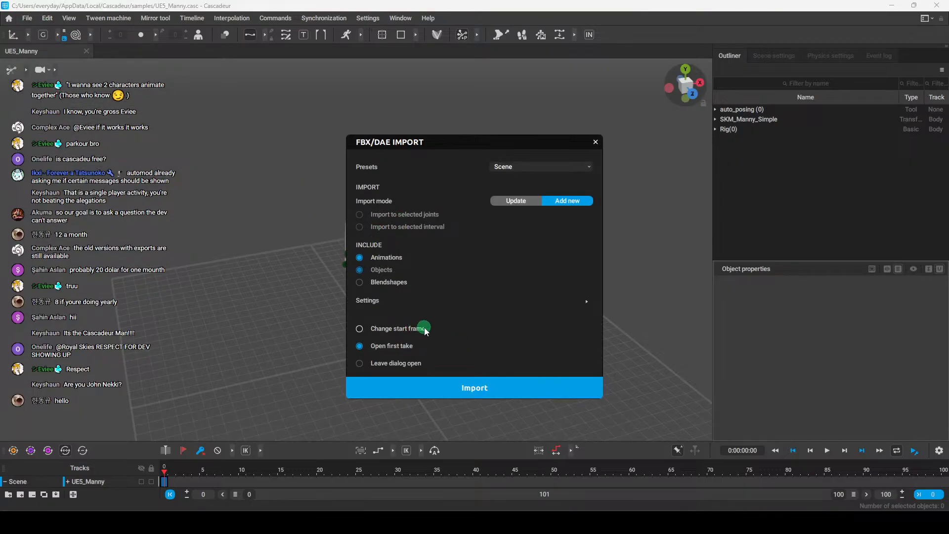
pyautogui.click(442, 389)
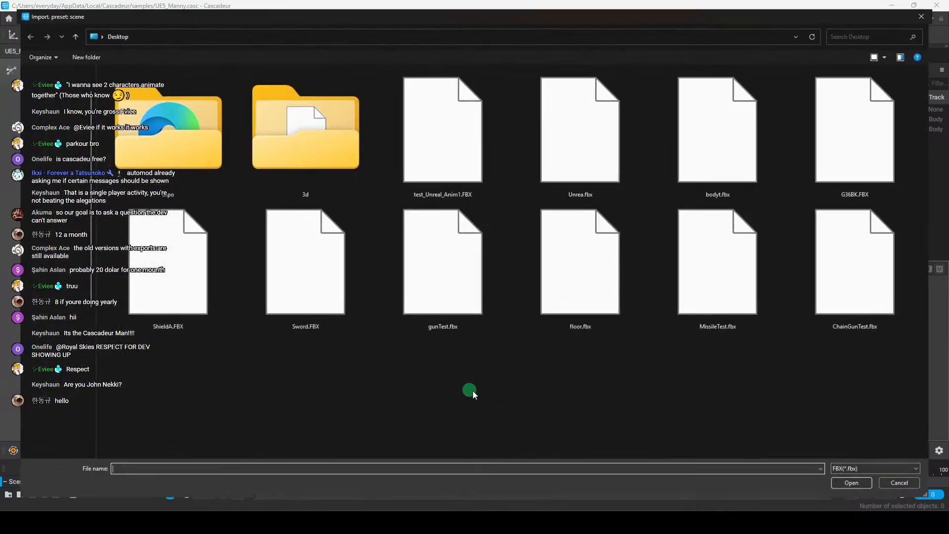
pyautogui.scroll(-5, 45, 377)
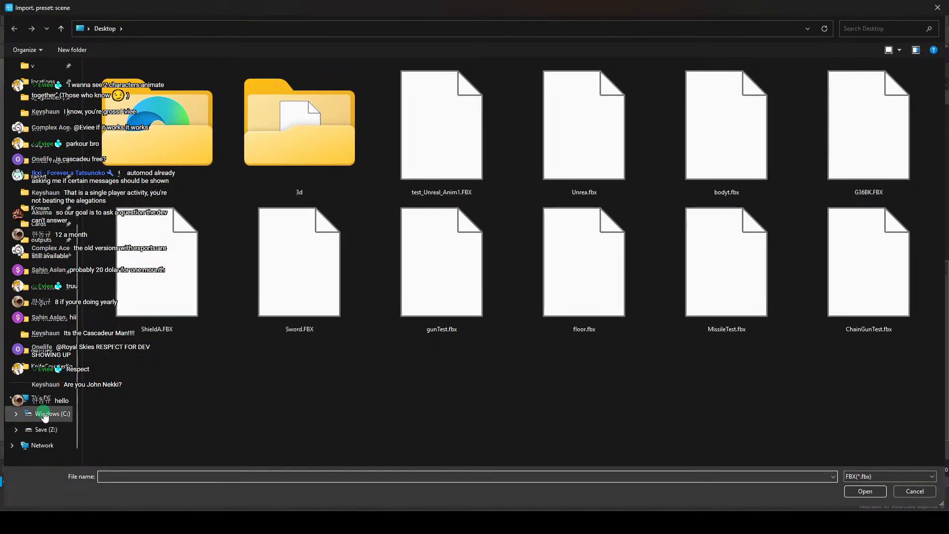
pyautogui.click(49, 369)
pyautogui.rightClick(225, 139)
pyautogui.moveTo(319, 146)
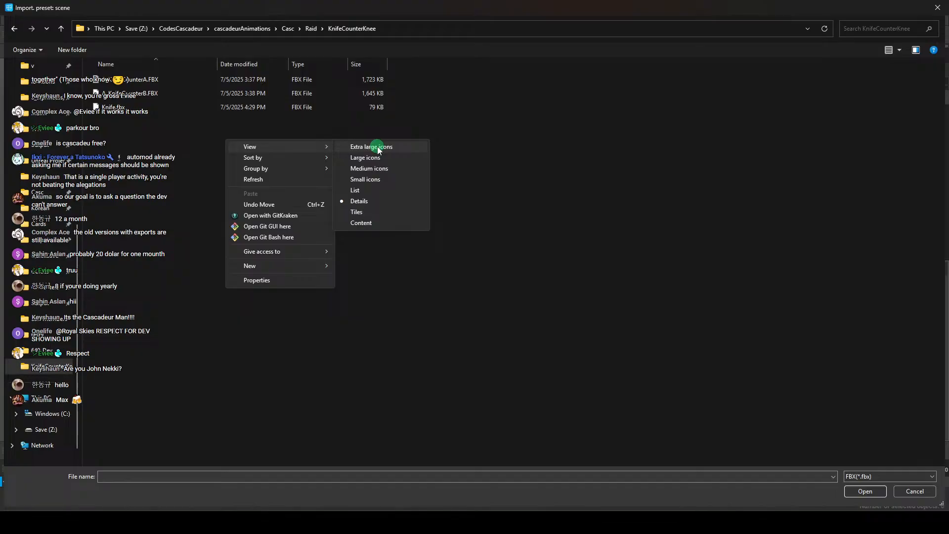
pyautogui.doubleClick(114, 108)
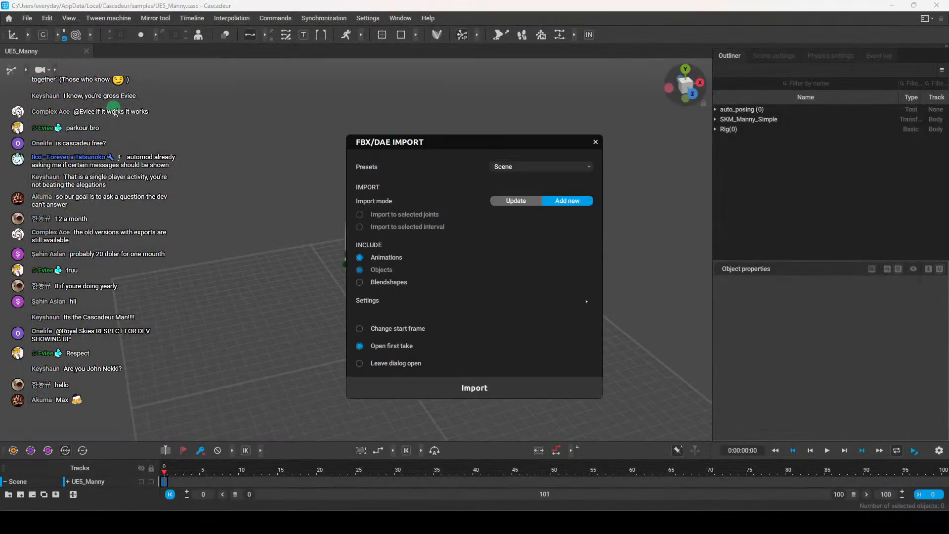
pyautogui.press('Return')
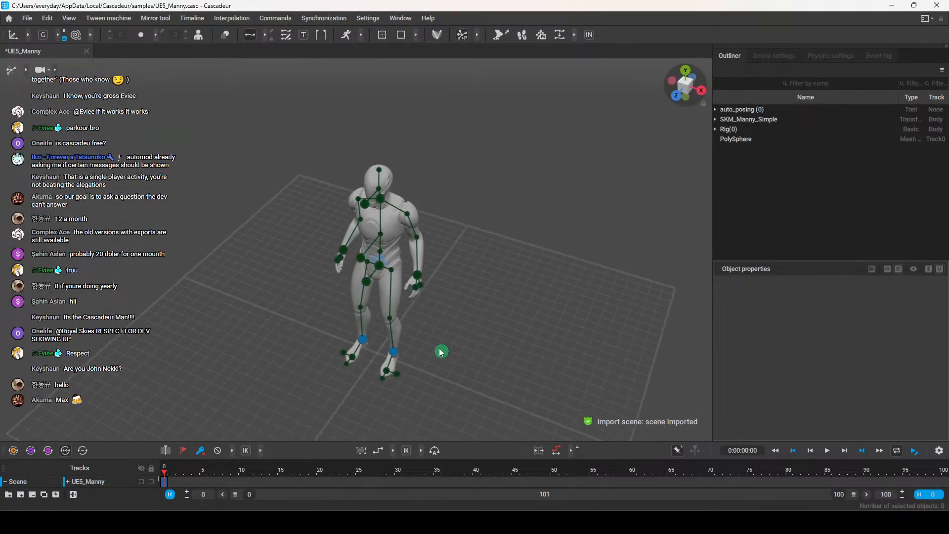
# Switch the viewport to mesh mode to look for the imported knife at the mannequin's feet
pyautogui.keyDown('alt'); pyautogui.moveTo(443, 354); pyautogui.dragTo(582, 269); pyautogui.keyUp('alt')
pyautogui.keyDown('alt'); pyautogui.moveTo(541, 303); pyautogui.dragTo(354, 277); pyautogui.keyUp('alt')
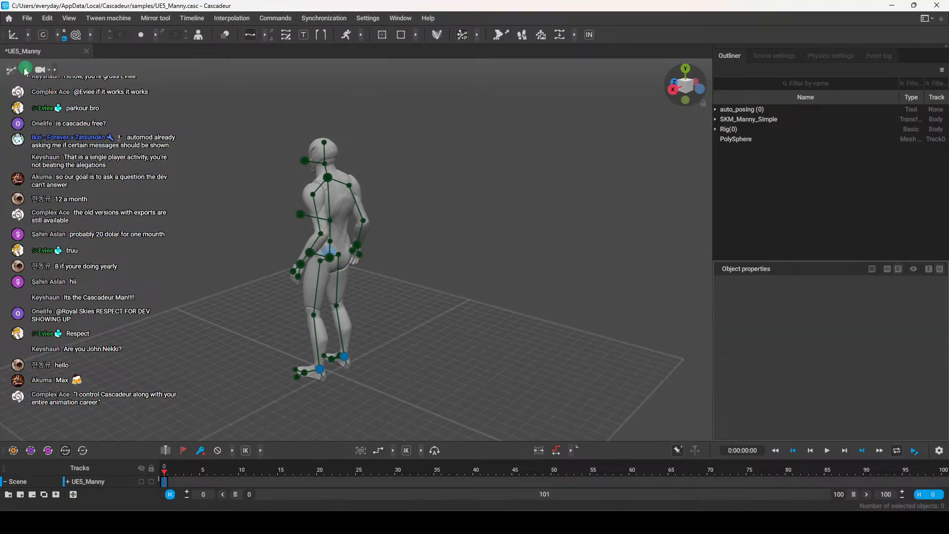
pyautogui.click(25, 70)
pyautogui.click(100, 70)
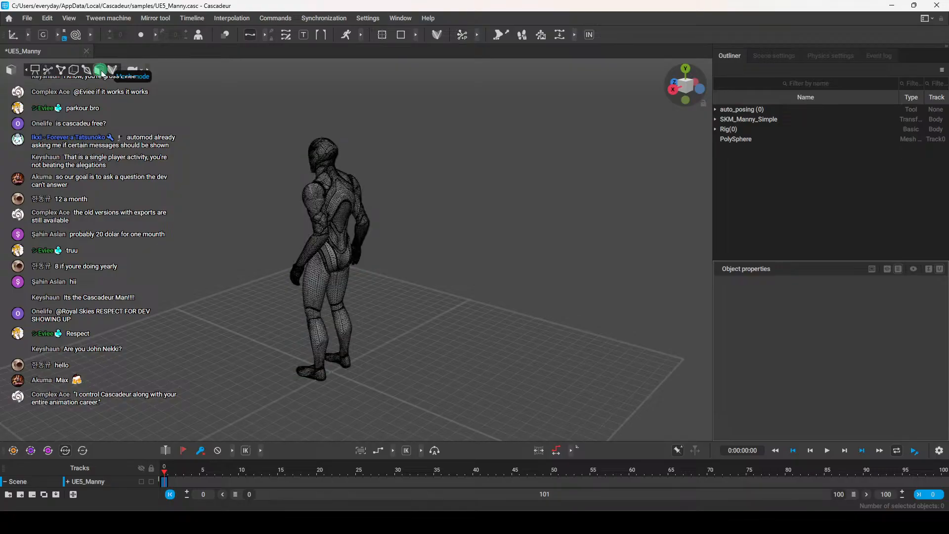
# Select the tiny imported knife between the mannequin's feet and scale it up uniformly until it extends well beyond both feet
pyautogui.click(331, 371)
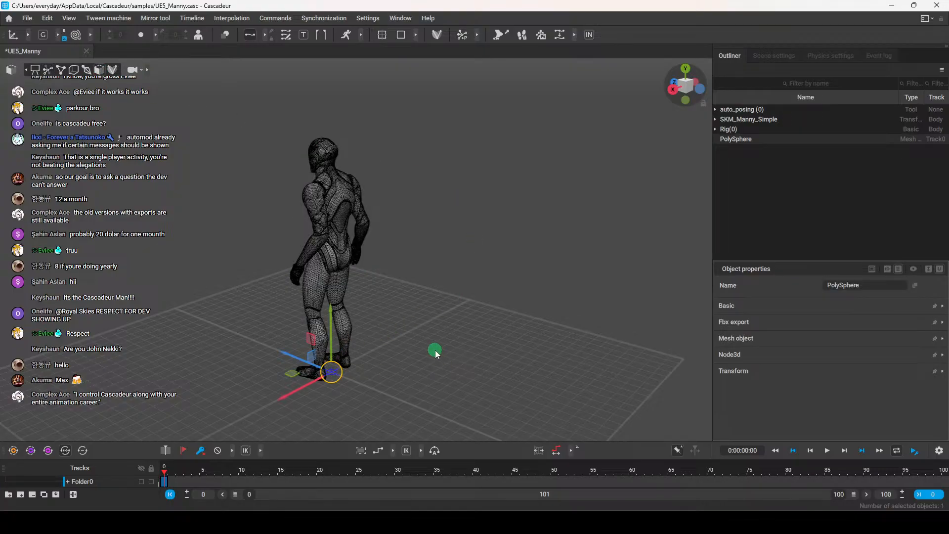
pyautogui.press('e')
pyautogui.press('w')
pyautogui.click(28, 34)
pyautogui.click(76, 35)
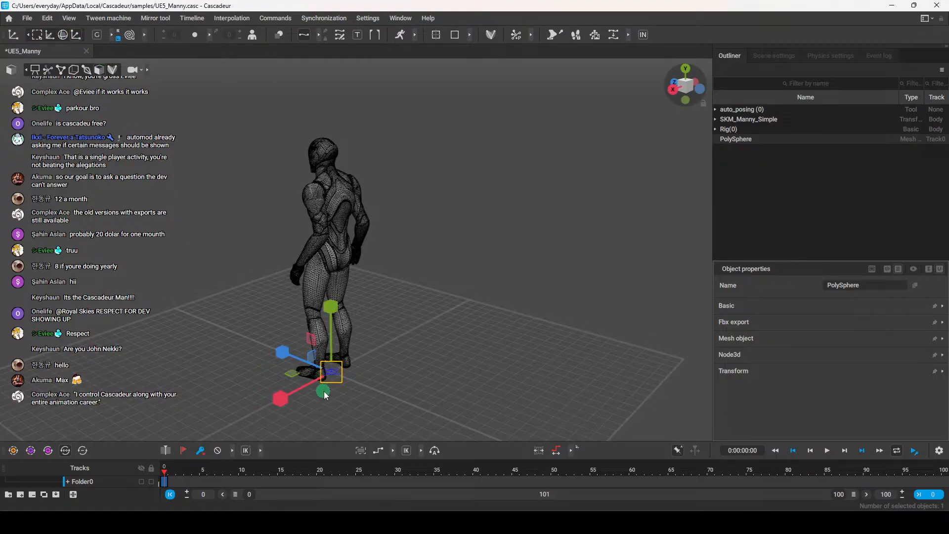
pyautogui.moveTo(340, 364); pyautogui.dragTo(938, 252)
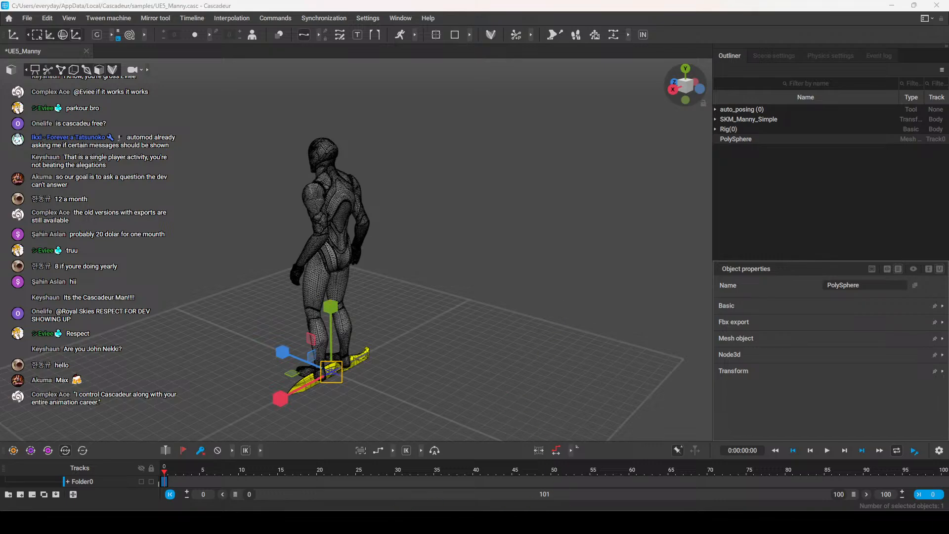
# Switch to ZBrush, inspect the knife model, turn on Local transformations and frame the knife
pyautogui.click(367, 522)
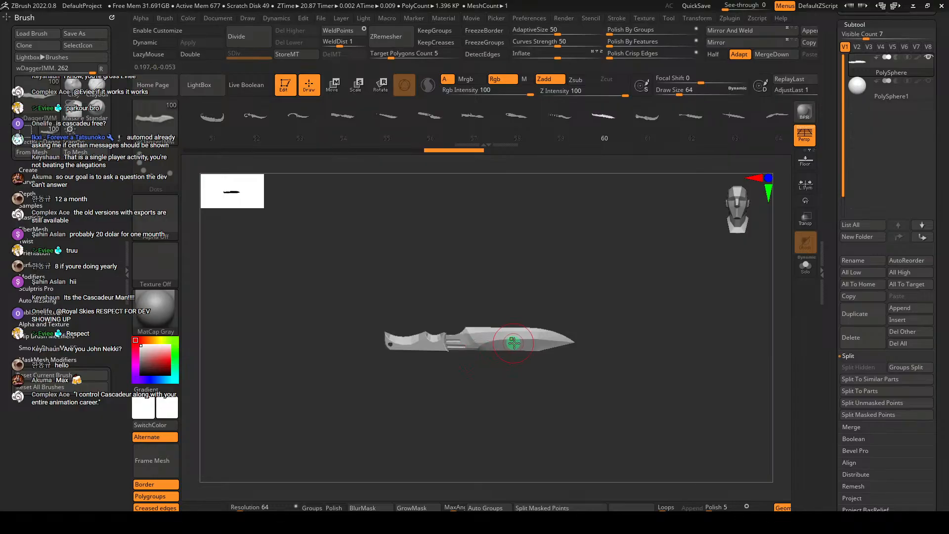
pyautogui.moveTo(578, 375); pyautogui.dragTo(538, 355)
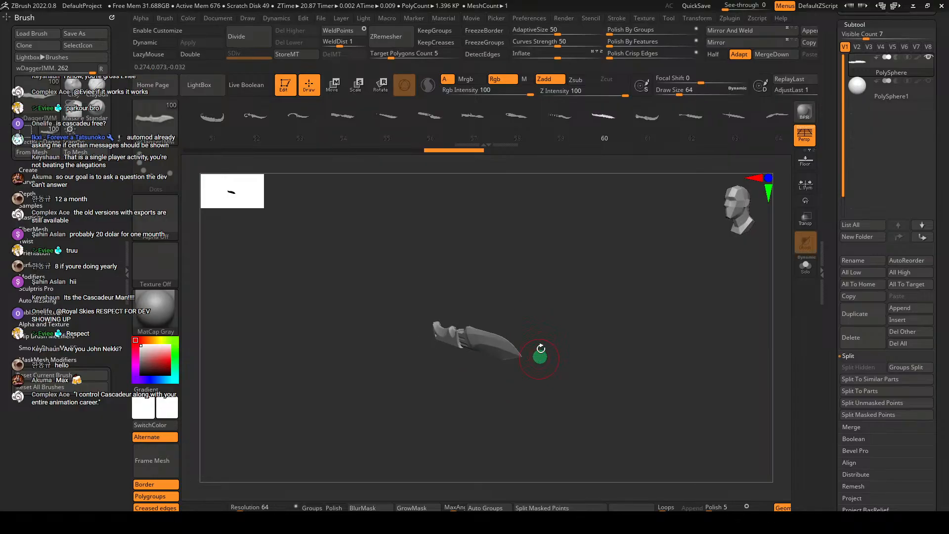
pyautogui.moveTo(542, 318); pyautogui.dragTo(566, 333)
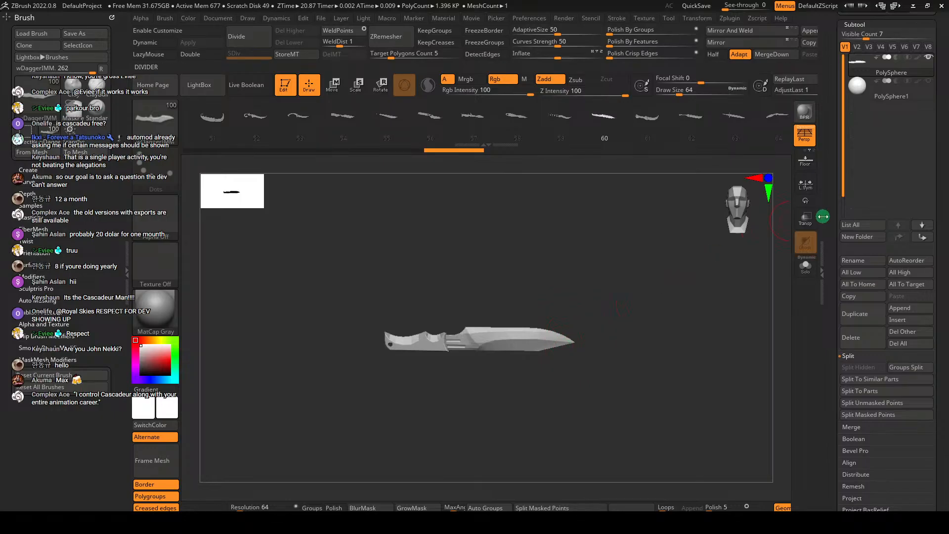
pyautogui.click(805, 200)
pyautogui.press('f')
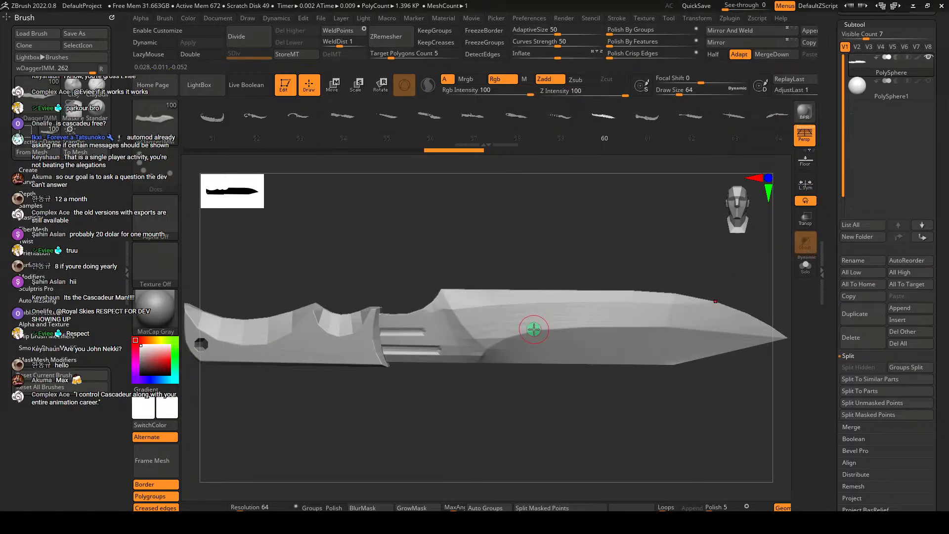
# Scale the knife model up uniformly with the Move gizmo
pyautogui.press('w')
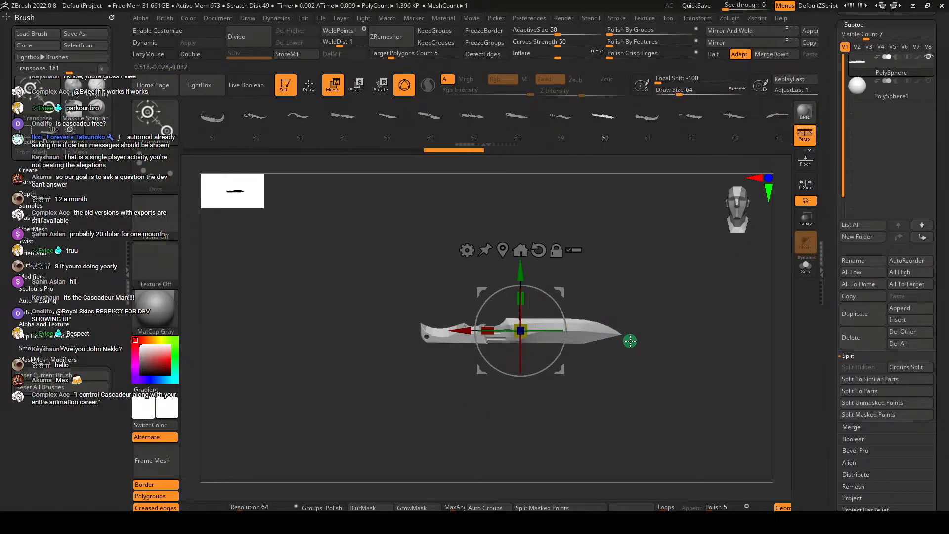
pyautogui.moveTo(638, 341)
pyautogui.mouseDown()
pyautogui.moveTo(629, 385)
pyautogui.moveTo(635, 334)
pyautogui.mouseUp()
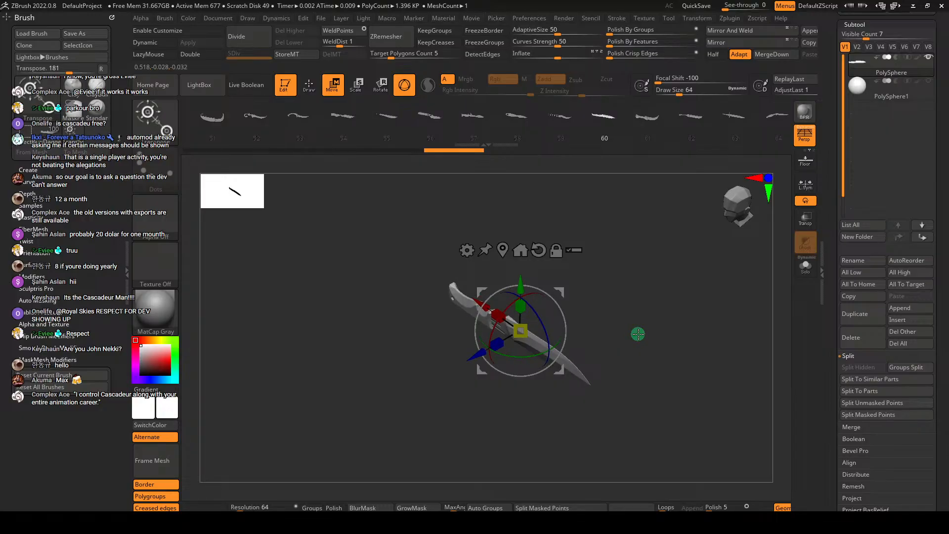
pyautogui.keyDown('alt'); pyautogui.moveTo(651, 357); pyautogui.dragTo(634, 316); pyautogui.keyUp('alt')
pyautogui.moveTo(523, 332); pyautogui.dragTo(673, 275)
pyautogui.keyDown('alt'); pyautogui.moveTo(671, 357); pyautogui.dragTo(641, 335); pyautogui.keyUp('alt')
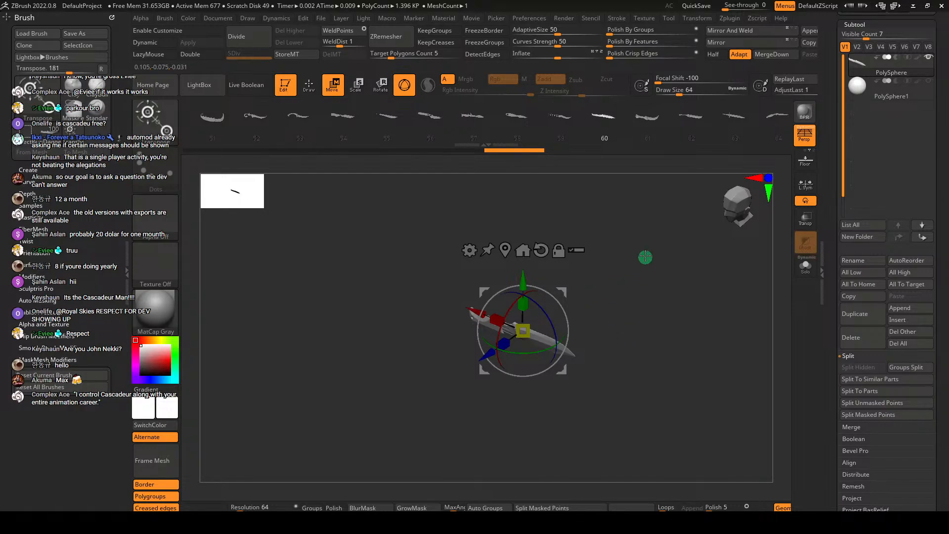
# Export the resized knife as FBX, overwriting Knife.fbx in the KnifeCounterKnee folder, and return to Cascadeur
pyautogui.click(739, 21)
pyautogui.click(774, 214)
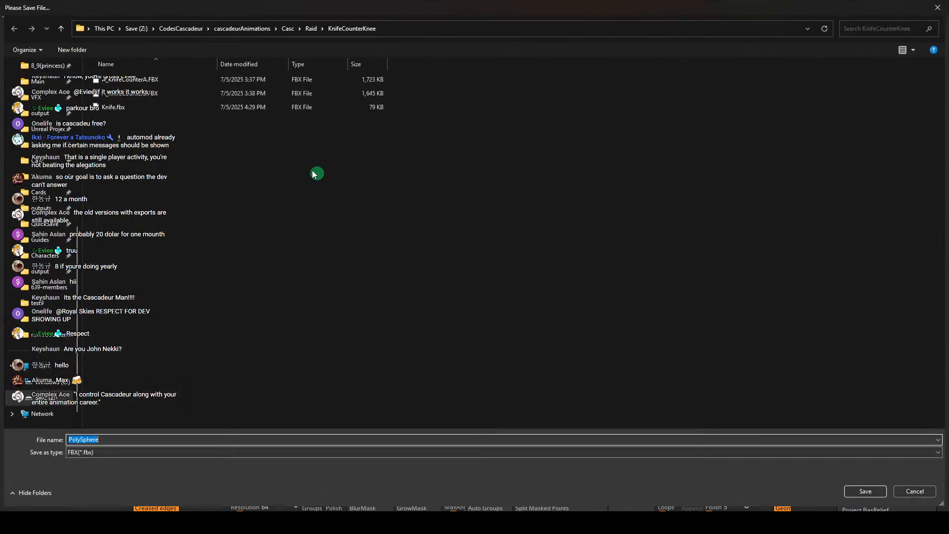
pyautogui.doubleClick(135, 107)
pyautogui.click(499, 259)
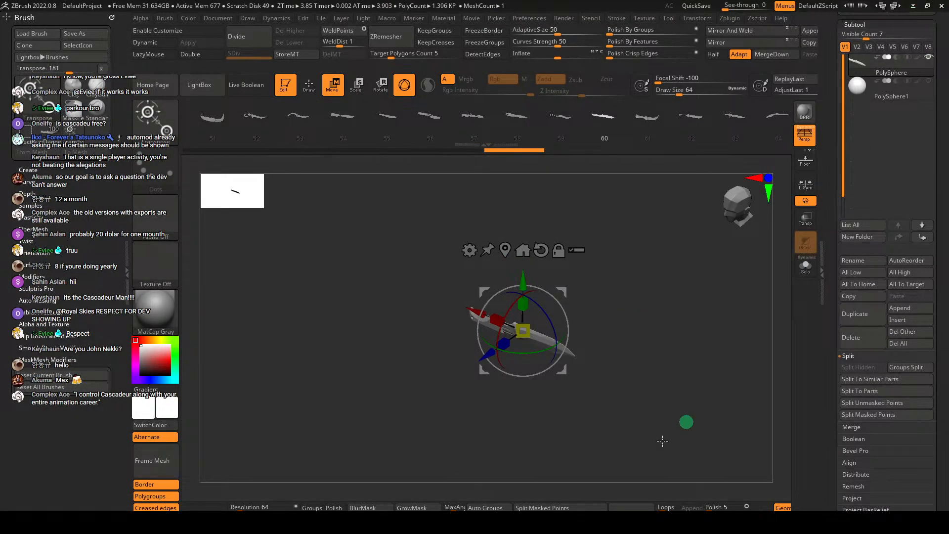
pyautogui.click(912, 5)
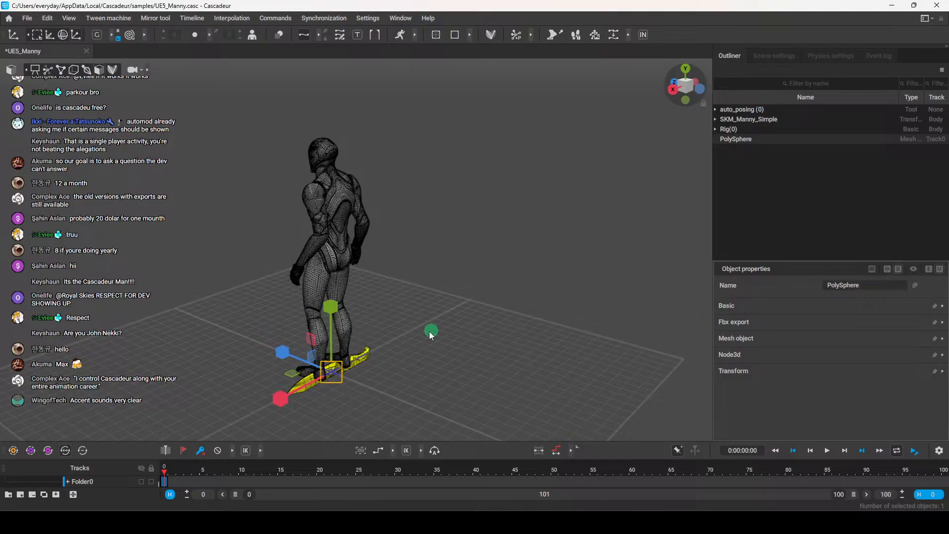
# Delete the previously imported knife mesh from the mannequin scene
pyautogui.click(450, 333)
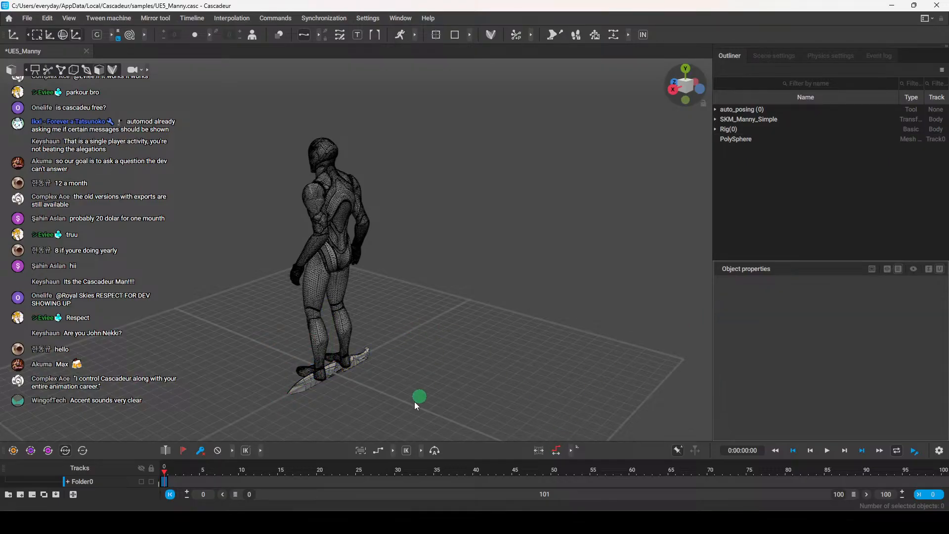
pyautogui.click(322, 365)
pyautogui.press('Delete')
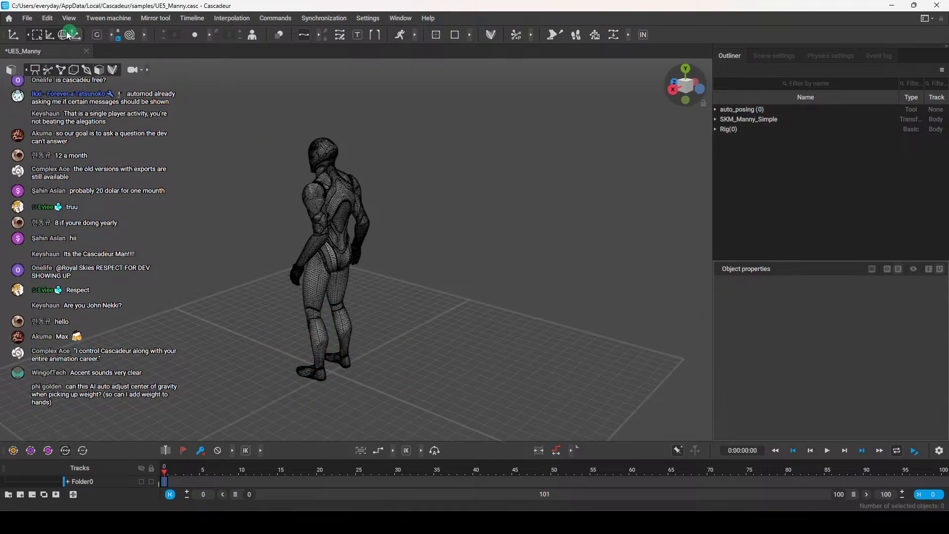
# Import the updated Knife.fbx into the mannequin scene as a new object
pyautogui.click(26, 18)
pyautogui.moveTo(74, 119)
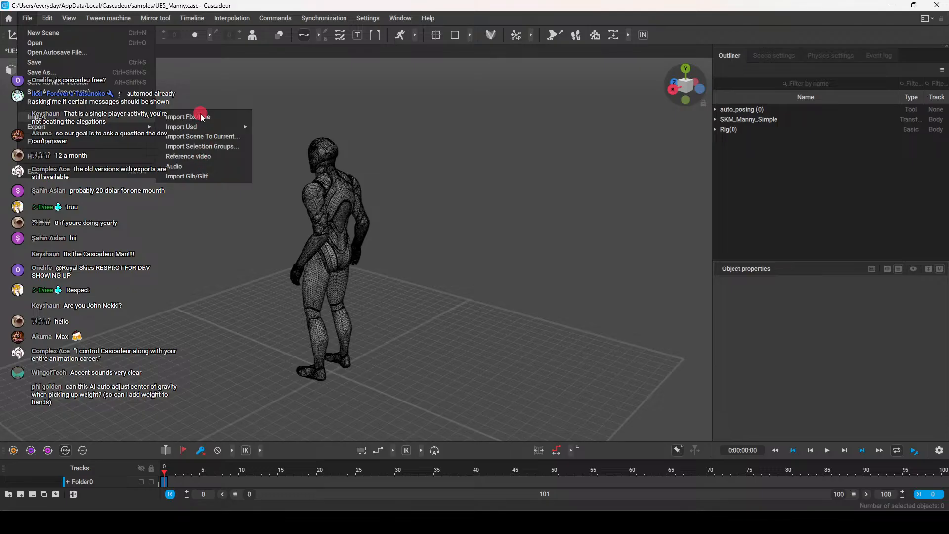
pyautogui.click(204, 117)
pyautogui.click(435, 389)
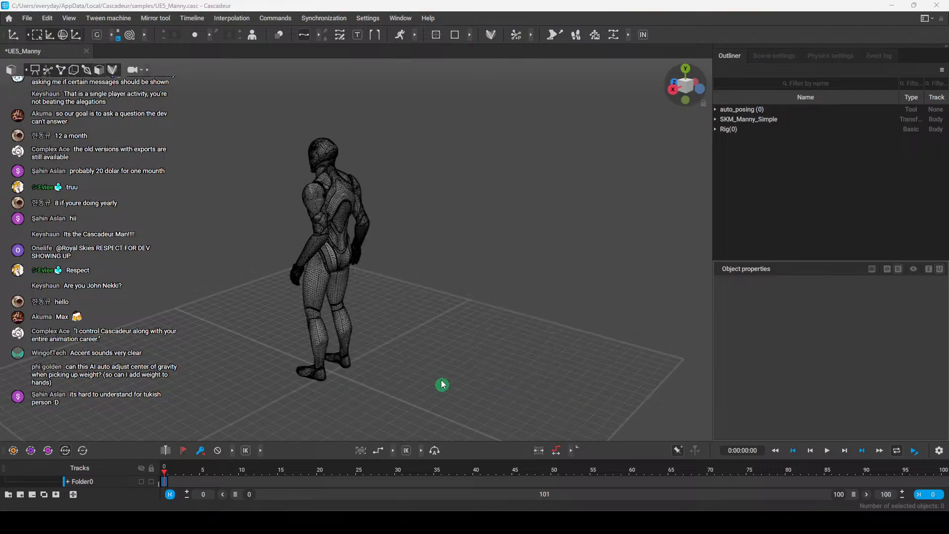
pyautogui.doubleClick(143, 110)
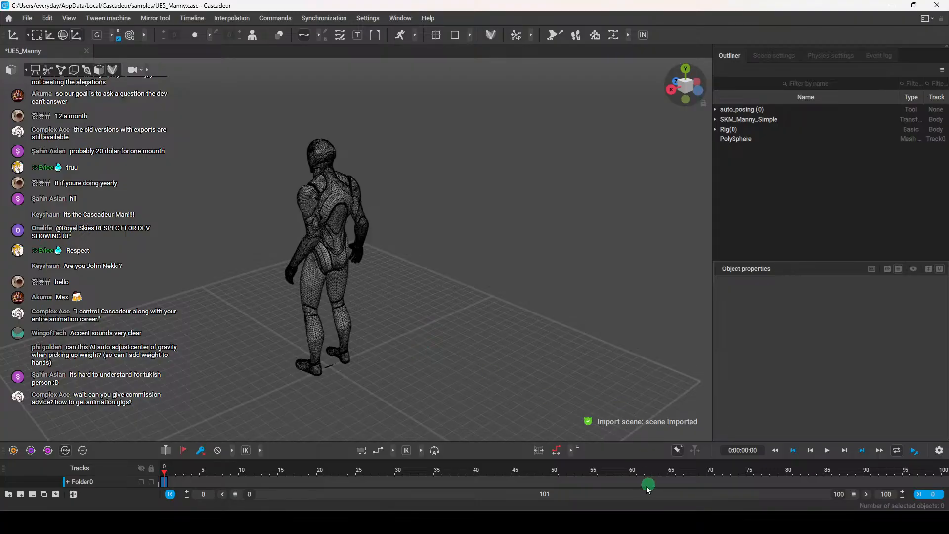
# Switch to ZBrush, scale the knife up uniformly once more and return to Draw mode
pyautogui.hotkey('alt', 'Tab')
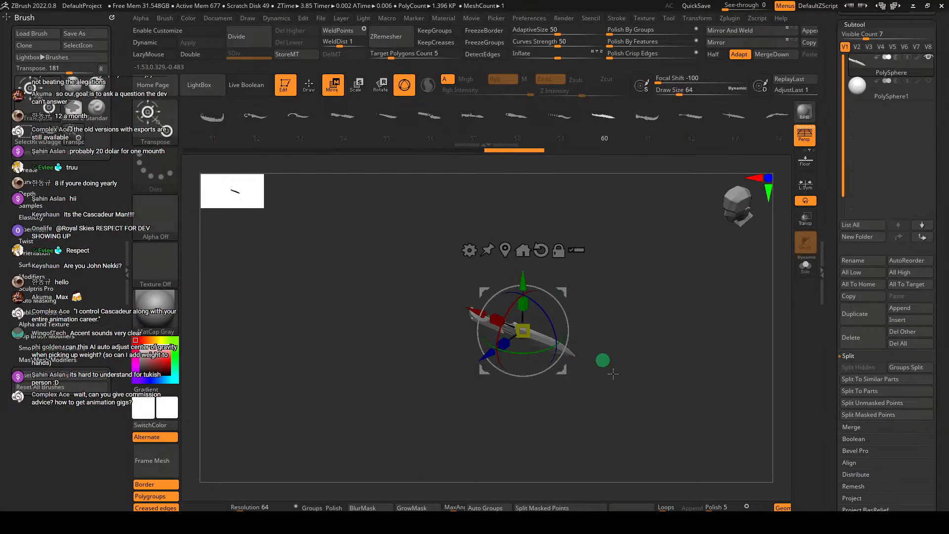
pyautogui.moveTo(527, 330)
pyautogui.mouseDown()
pyautogui.moveTo(683, 294)
pyautogui.moveTo(568, 267)
pyautogui.moveTo(575, 262)
pyautogui.mouseUp()
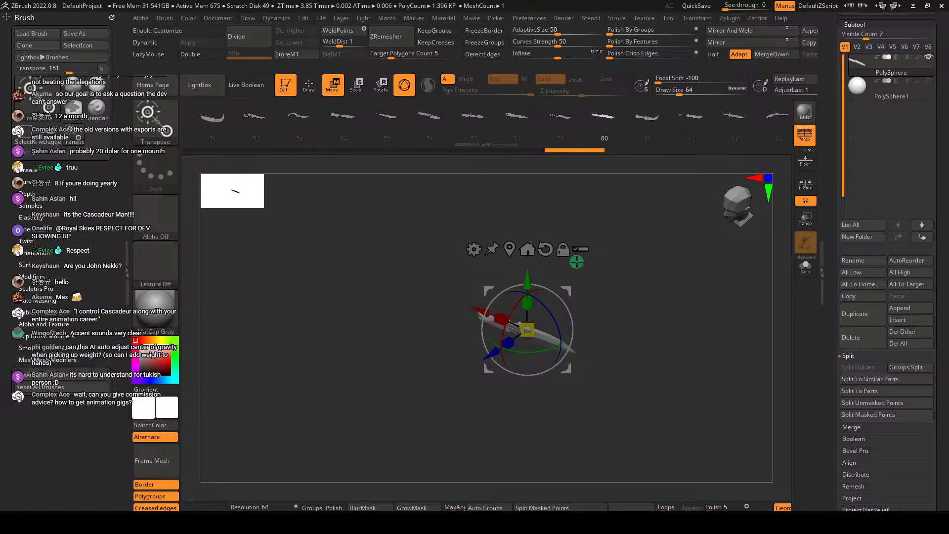
pyautogui.press('q')
# Export the further enlarged knife with FBX ExportImport, overwriting the existing Knife.fbx
pyautogui.click(736, 18)
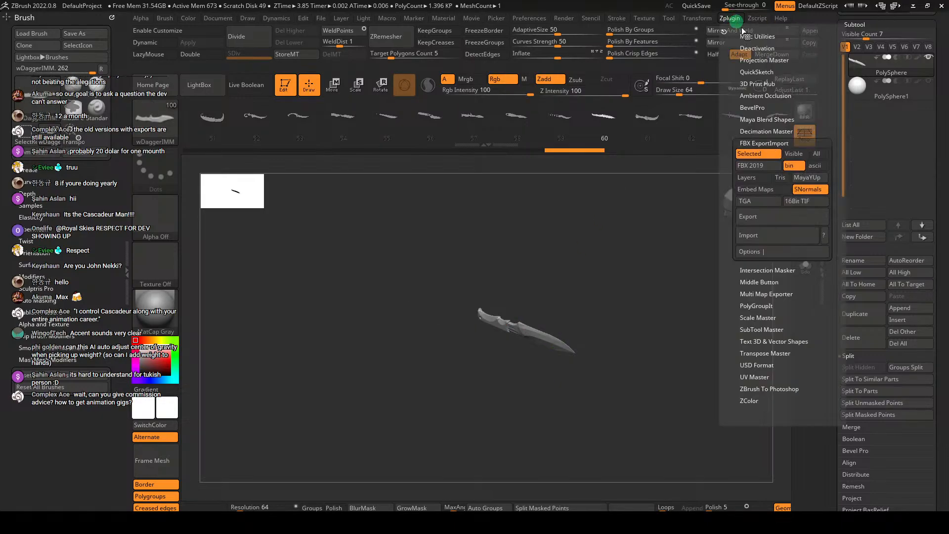
pyautogui.click(746, 216)
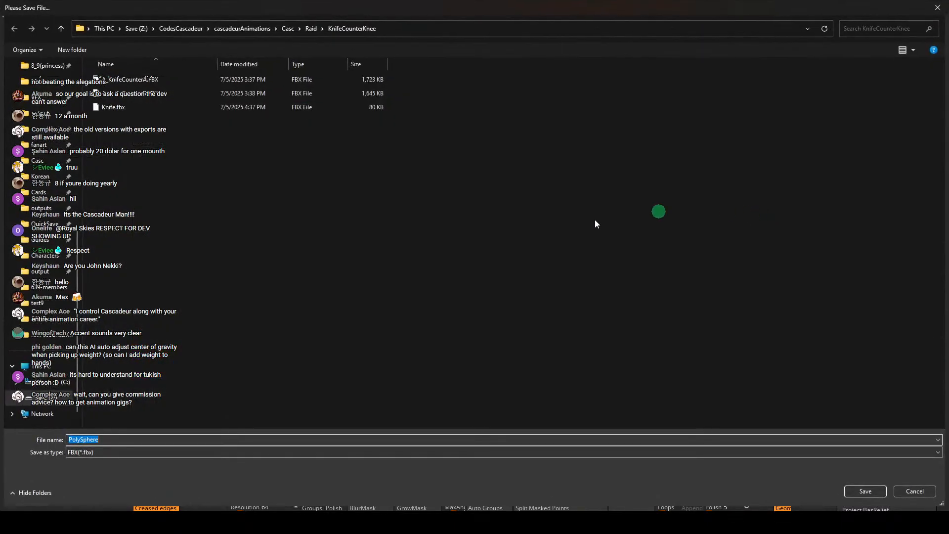
pyautogui.doubleClick(143, 107)
pyautogui.click(498, 260)
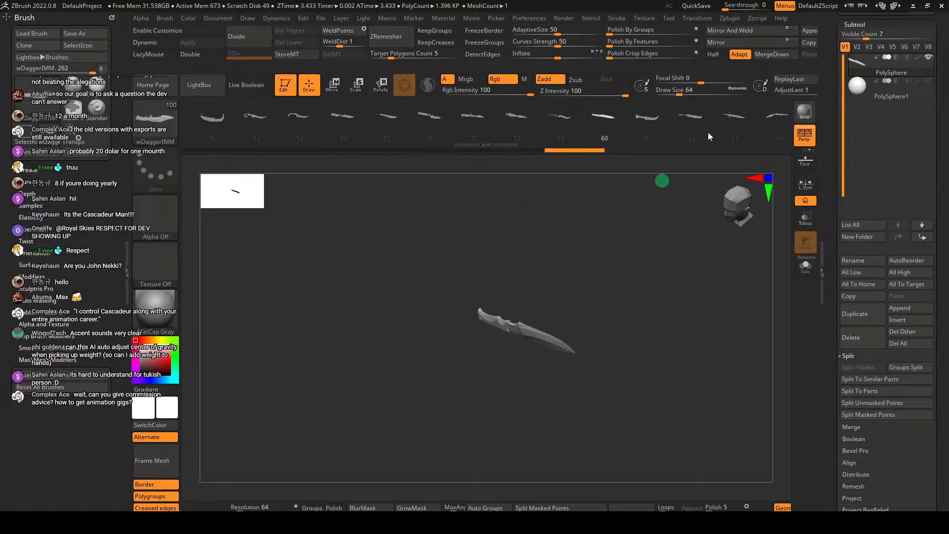
# Switch back to Cascadeur and delete the undersized knife mesh at the mannequin's feet
pyautogui.click(912, 6)
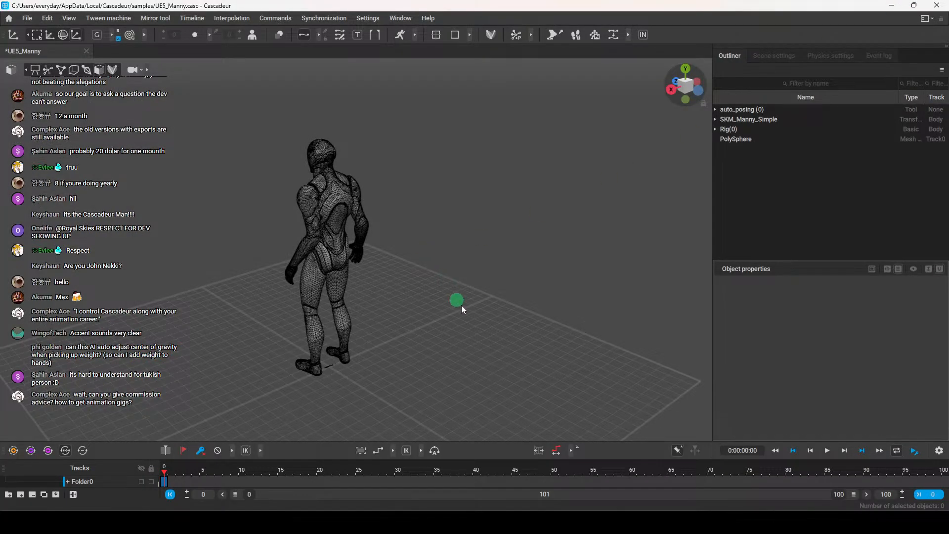
pyautogui.scroll(-2, 458, 300)
pyautogui.click(342, 348)
pyautogui.press('Delete')
# Import the re-exported Knife.fbx into the mannequin scene with the Add new mode and select the knife mesh
pyautogui.click(28, 17)
pyautogui.click(88, 116)
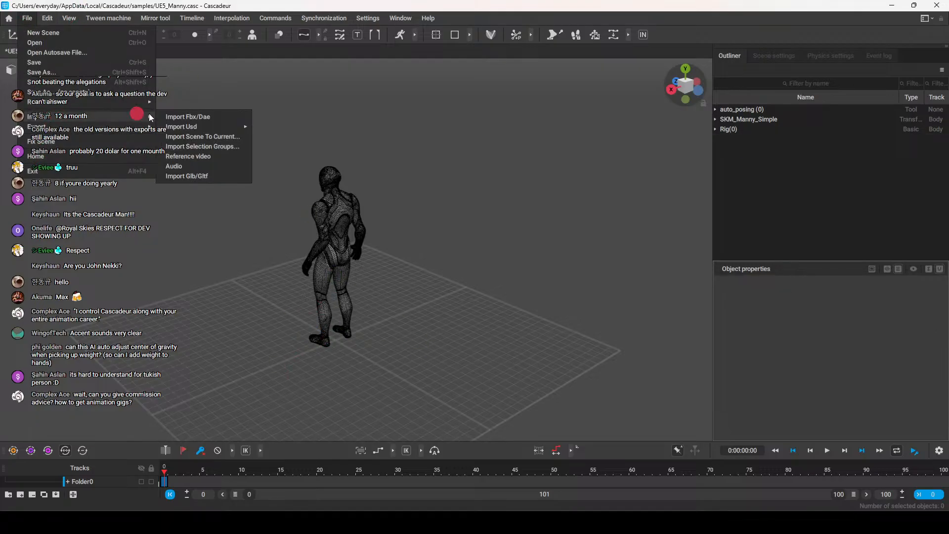
pyautogui.click(195, 117)
pyautogui.click(464, 389)
pyautogui.doubleClick(141, 106)
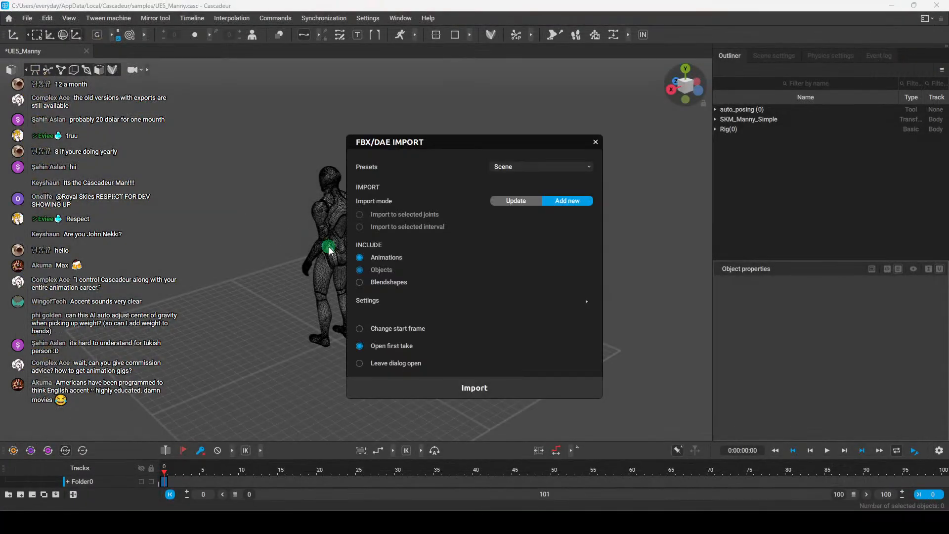
pyautogui.click(364, 334)
pyautogui.moveTo(553, 331); pyautogui.dragTo(569, 307, button='right')
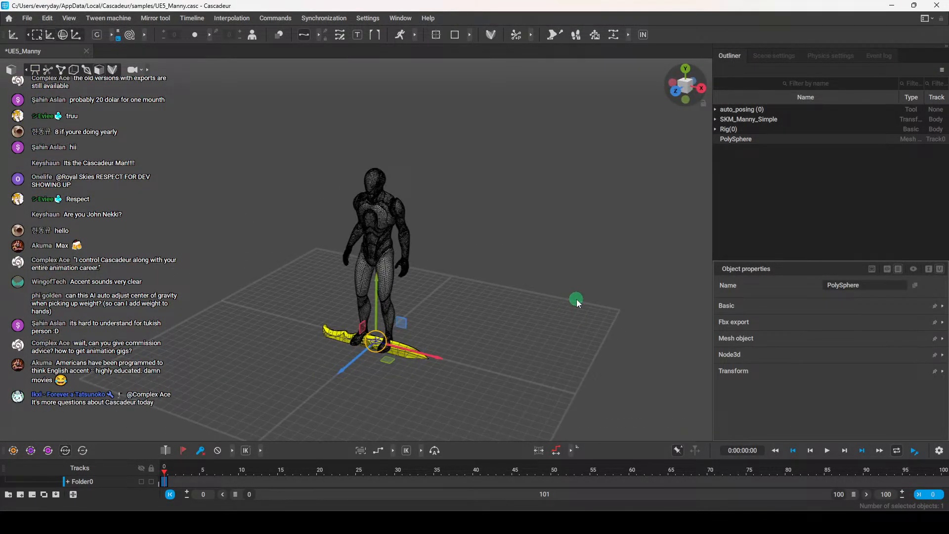
pyautogui.moveTo(499, 223); pyautogui.dragTo(548, 271, button='right')
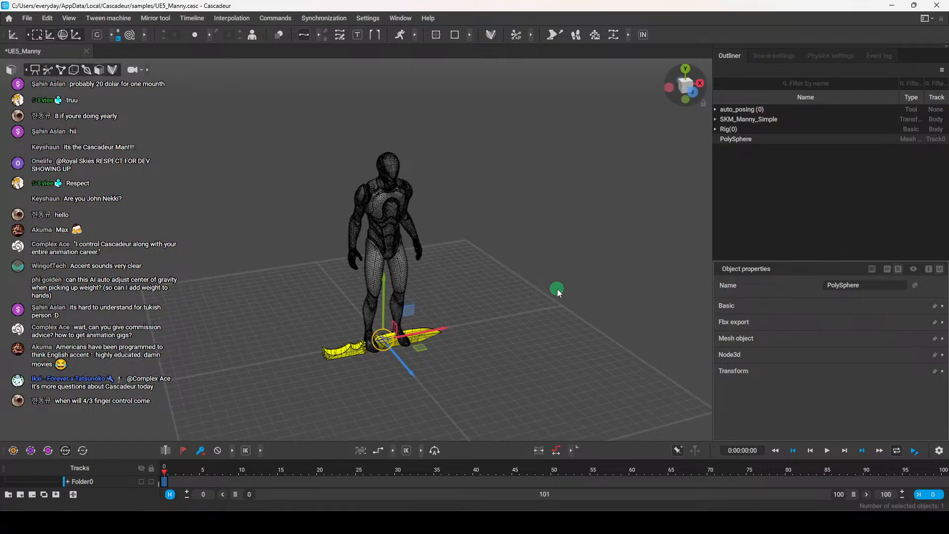
pyautogui.moveTo(515, 270); pyautogui.dragTo(482, 267, button='right')
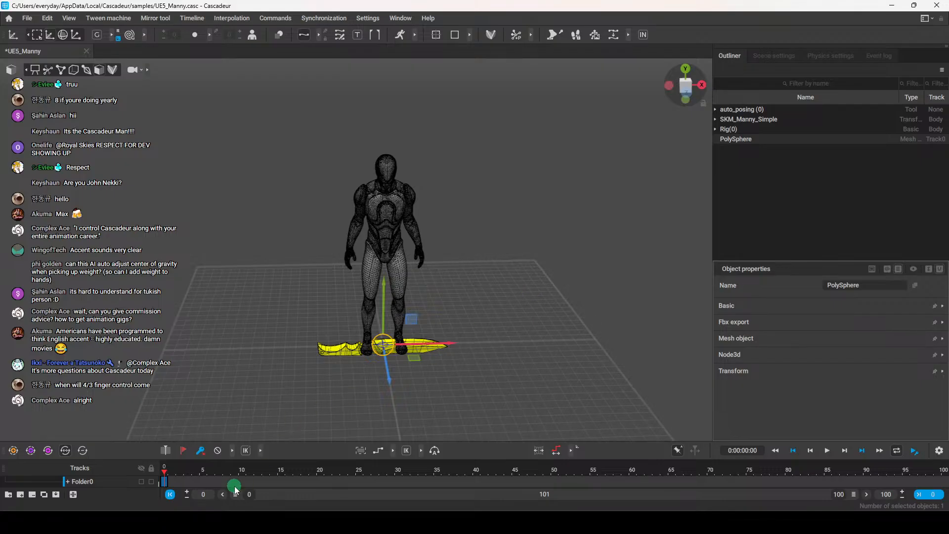
# Watch the fight reference video full screen at a lower volume, replaying it from near the start, and close it
pyautogui.moveTo(193, 522)
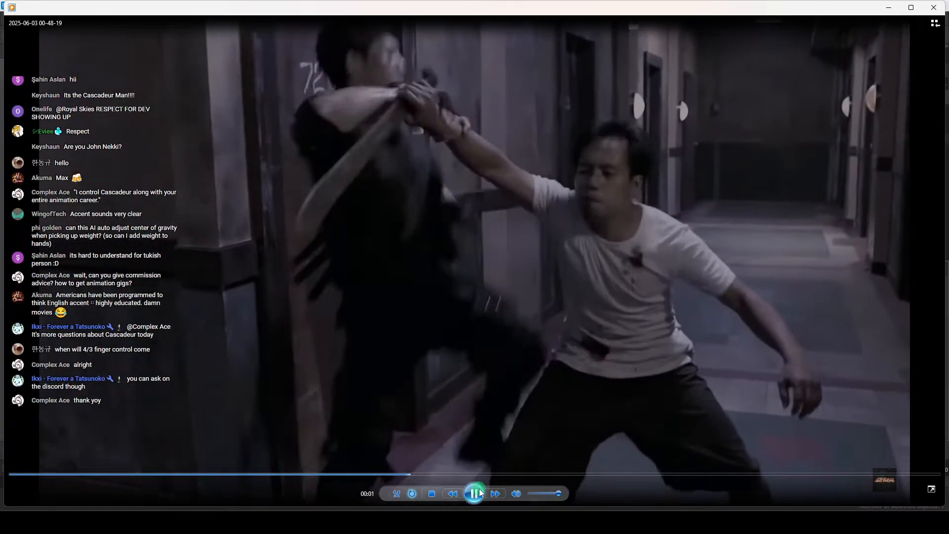
pyautogui.click(475, 493)
pyautogui.moveTo(558, 493); pyautogui.dragTo(537, 493)
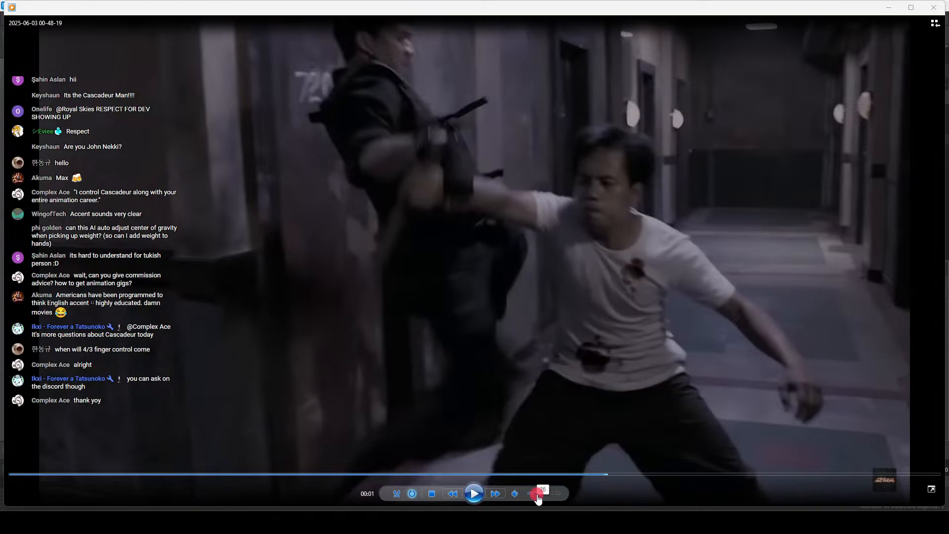
pyautogui.doubleClick(566, 227)
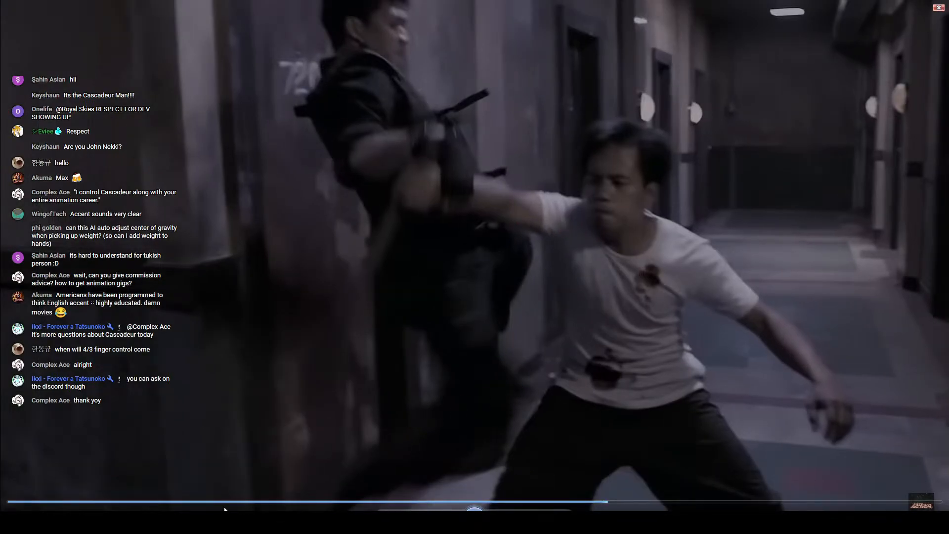
pyautogui.moveTo(147, 502); pyautogui.dragTo(18, 503)
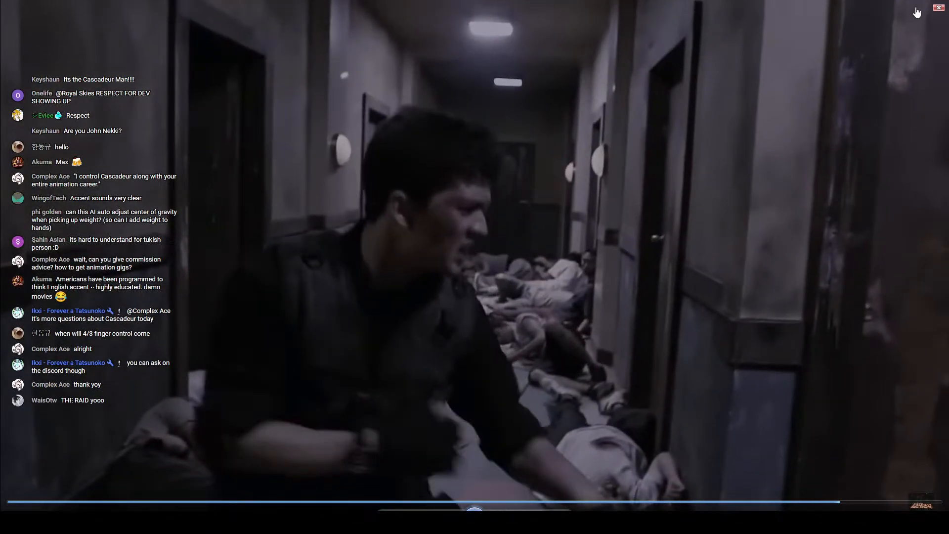
pyautogui.click(938, 8)
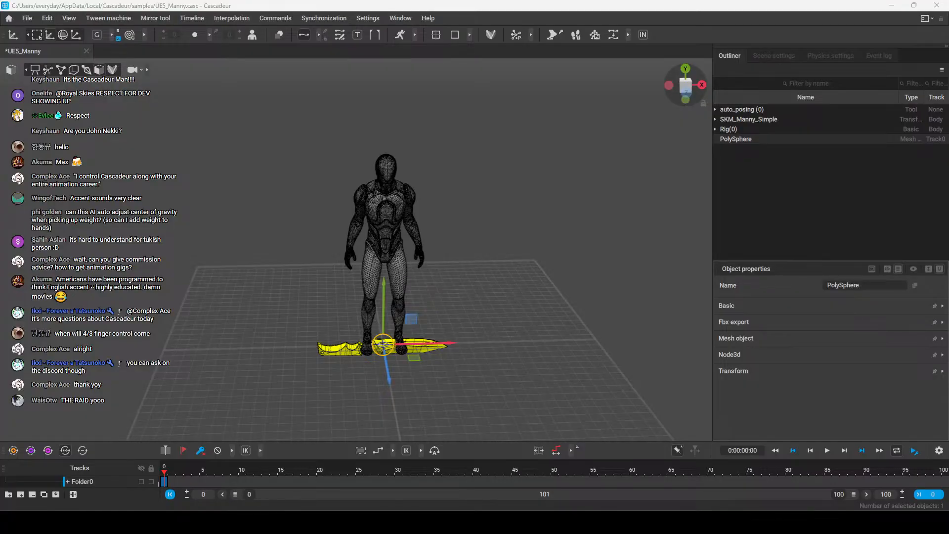
# Switch to ZBrush to examine the knife and the other dagger meshes, and return to Cascadeur to compare the imported knife with the mannequin
pyautogui.click(366, 522)
pyautogui.keyDown('ctrl'); pyautogui.moveTo(512, 331); pyautogui.dragTo(514, 371, button='right'); pyautogui.keyUp('ctrl')
pyautogui.moveTo(561, 121); pyautogui.dragTo(356, 122)
pyautogui.moveTo(707, 121); pyautogui.dragTo(544, 129)
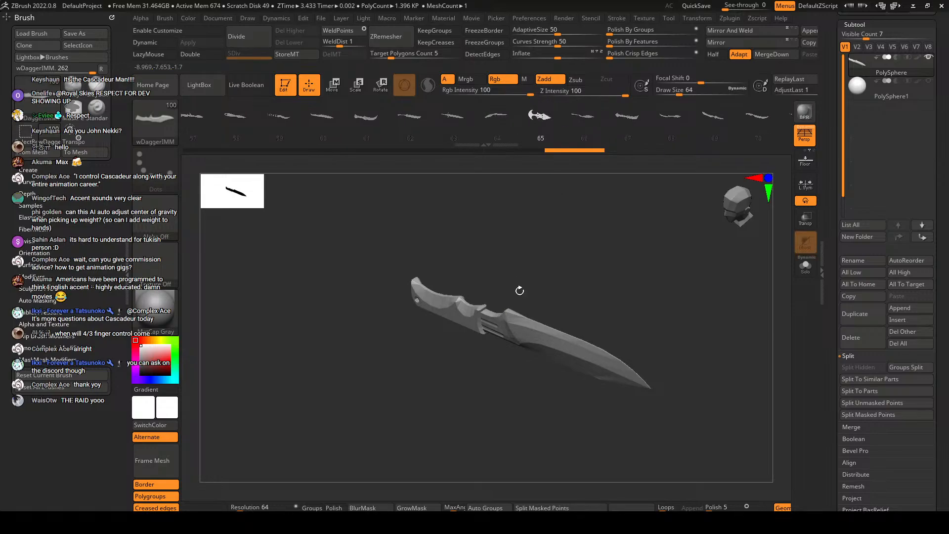
pyautogui.moveTo(538, 302)
pyautogui.mouseDown(button='right')
pyautogui.moveTo(563, 278)
pyautogui.moveTo(474, 299)
pyautogui.moveTo(524, 292)
pyautogui.mouseUp(button='right')
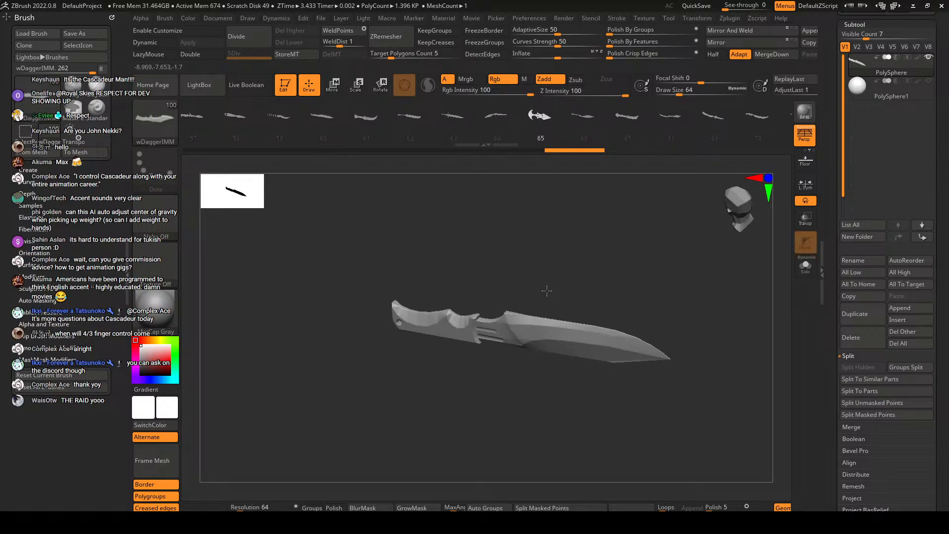
pyautogui.click(941, 7)
pyautogui.click(509, 298)
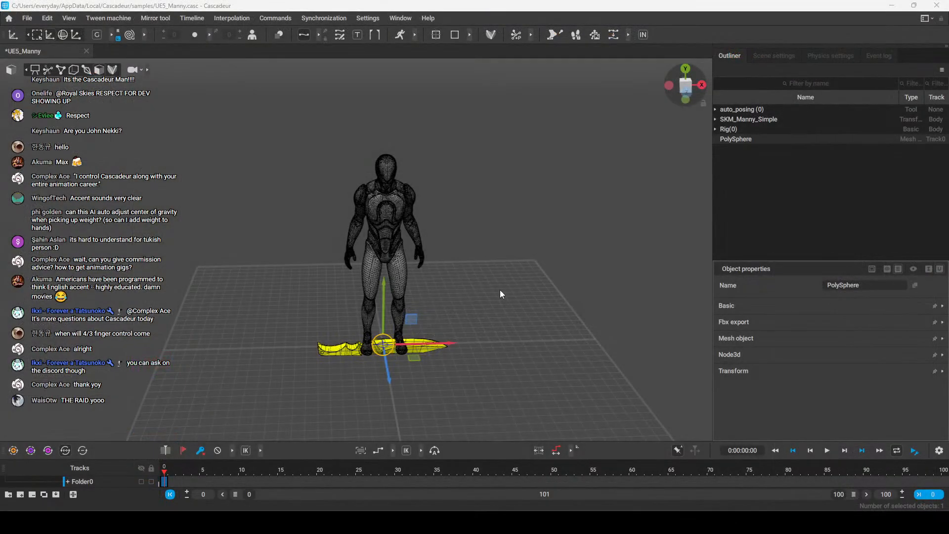
pyautogui.moveTo(496, 320); pyautogui.dragTo(410, 369, button='right')
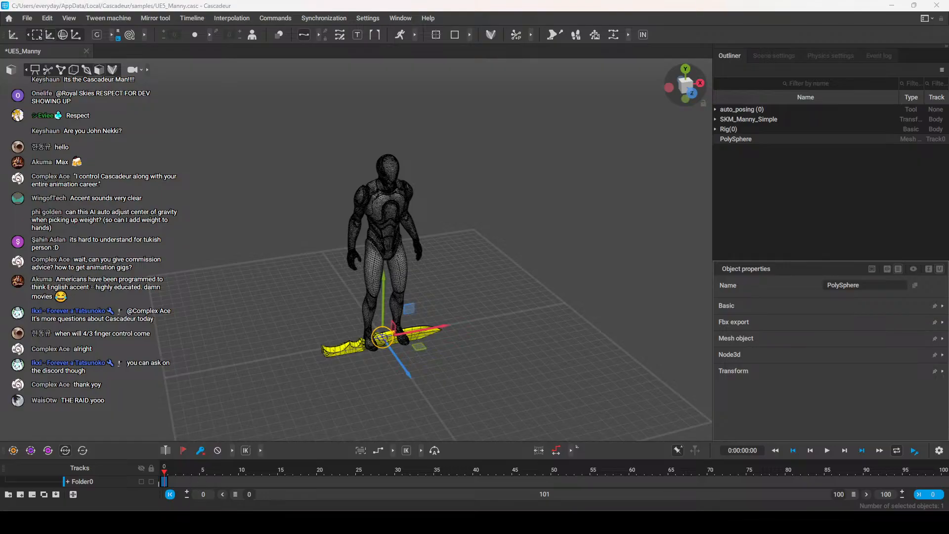
pyautogui.moveTo(473, 342); pyautogui.dragTo(535, 284, button='right')
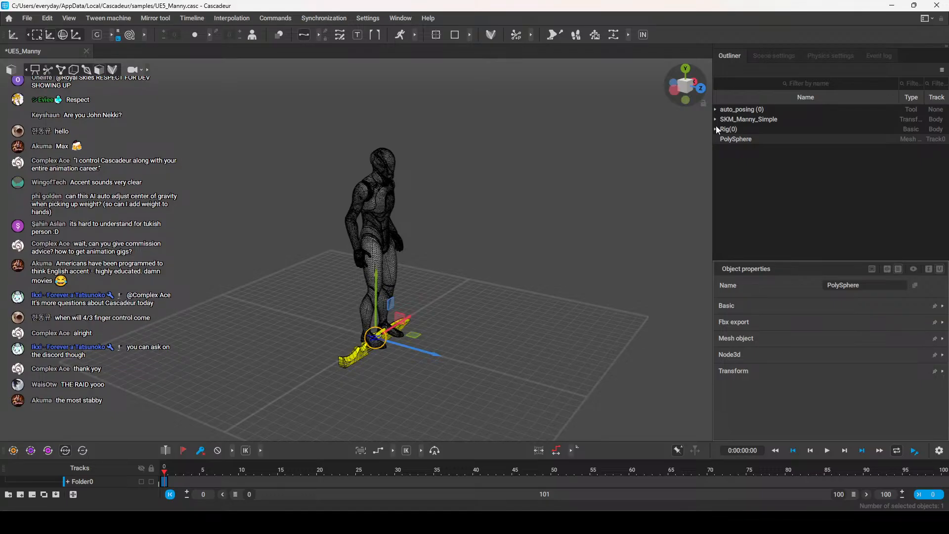
# Switch to joint display, select the mannequin's hand_r joint and locate it in the object hierarchy
pyautogui.click(86, 69)
pyautogui.keyDown('alt'); pyautogui.moveTo(218, 210); pyautogui.dragTo(233, 238); pyautogui.keyUp('alt')
pyautogui.keyDown('alt'); pyautogui.moveTo(233, 238); pyautogui.dragTo(518, 298, button='right'); pyautogui.keyUp('alt')
pyautogui.keyDown('alt'); pyautogui.moveTo(517, 298); pyautogui.dragTo(371, 276); pyautogui.keyUp('alt')
pyautogui.keyDown('alt'); pyautogui.moveTo(371, 277); pyautogui.dragTo(419, 283, button='right'); pyautogui.keyUp('alt')
pyautogui.click(344, 257)
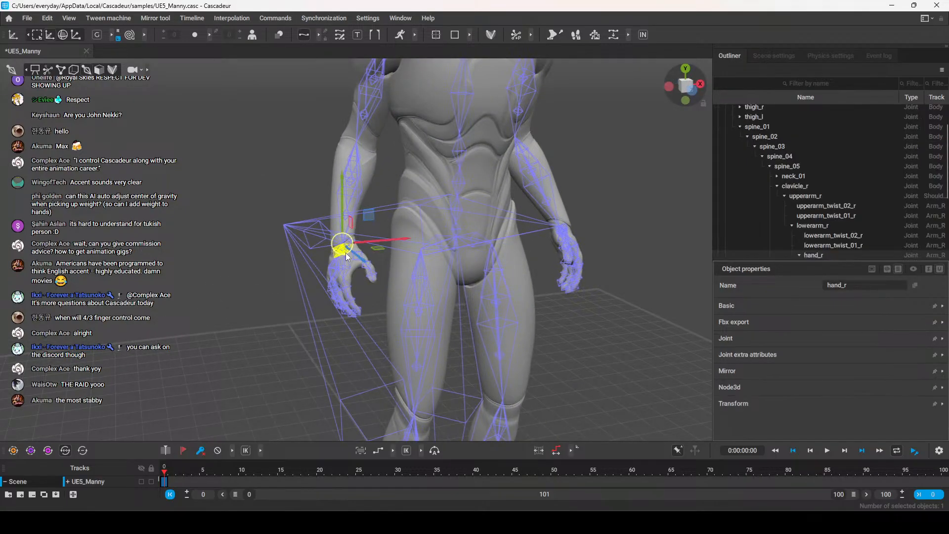
pyautogui.scroll(-2, 858, 213)
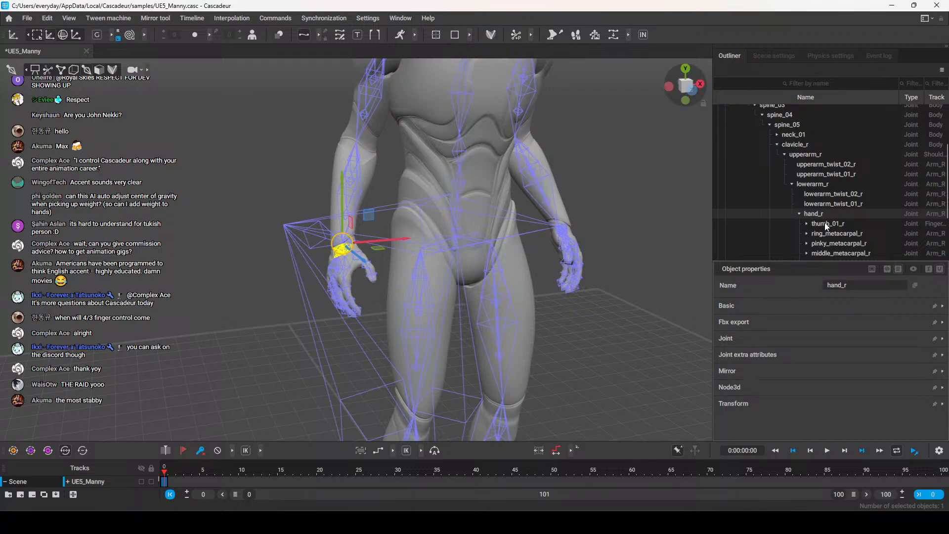
pyautogui.scroll(-4, 826, 213)
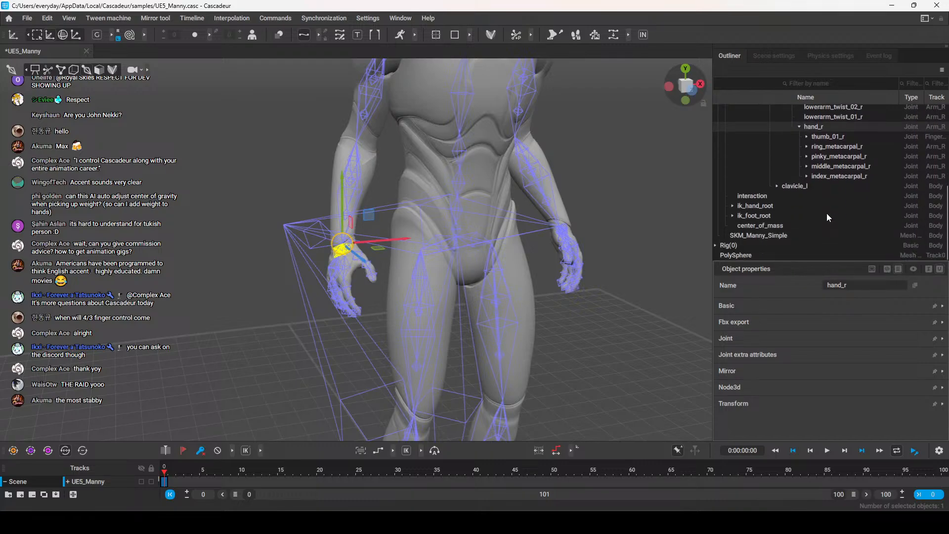
pyautogui.scroll(-5, 459, 347)
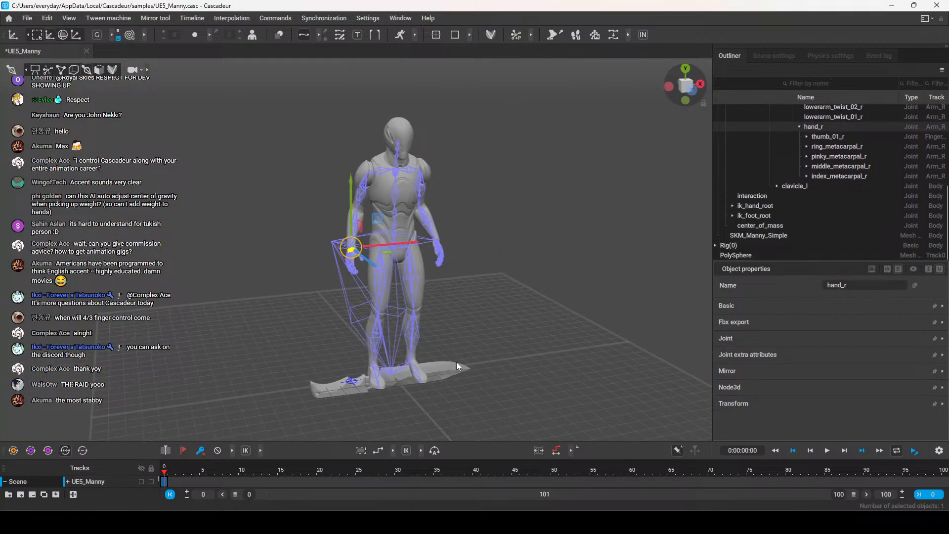
# Return to mesh display, select the knife mesh on the floor and rename it Knife
pyautogui.click(100, 74)
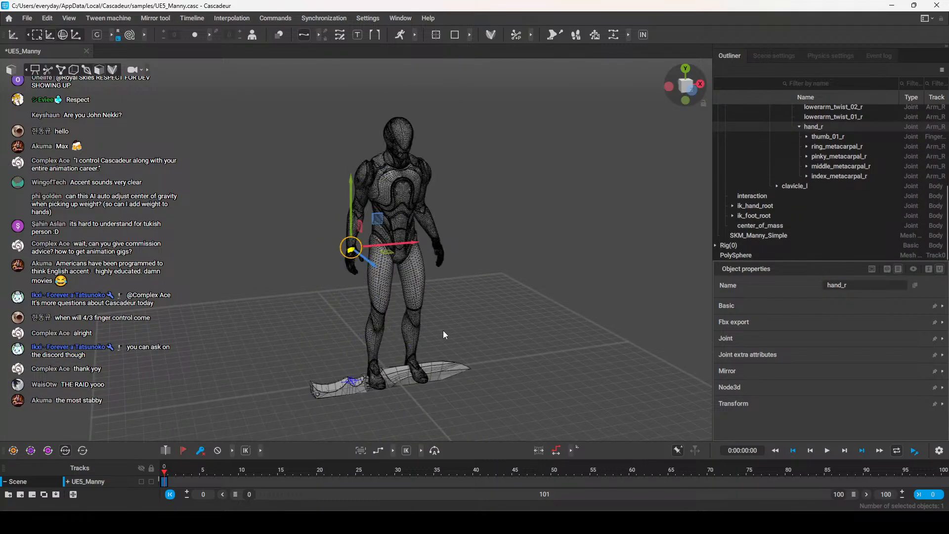
pyautogui.click(446, 373)
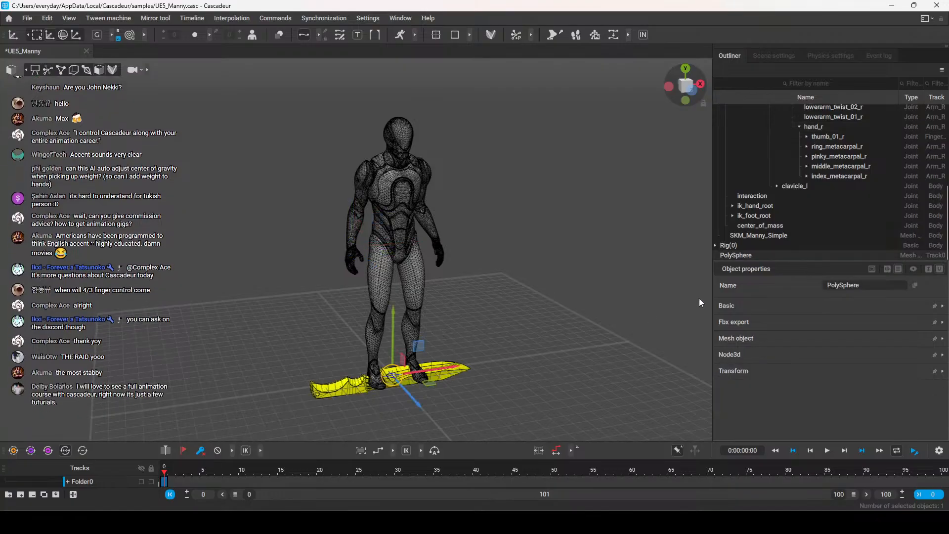
pyautogui.rightClick(748, 254)
pyautogui.click(799, 253)
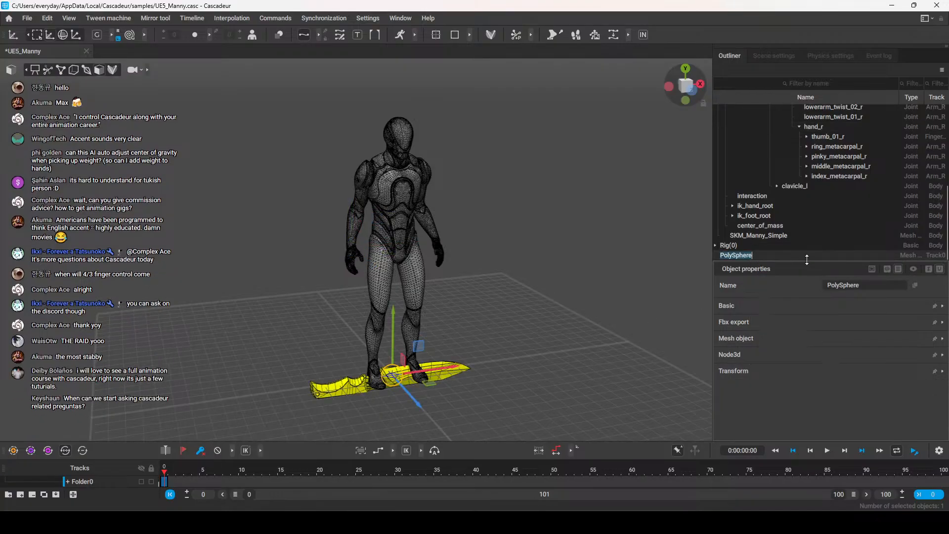
pyautogui.write('Knife')
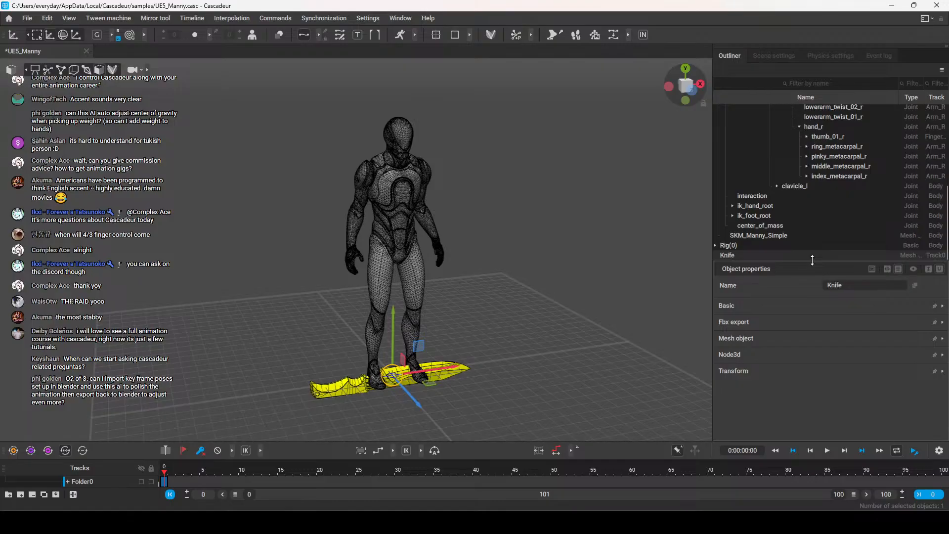
# Parent the Knife object to the hand_r joint in the hierarchy
pyautogui.click(740, 255)
pyautogui.moveTo(740, 257); pyautogui.dragTo(829, 127)
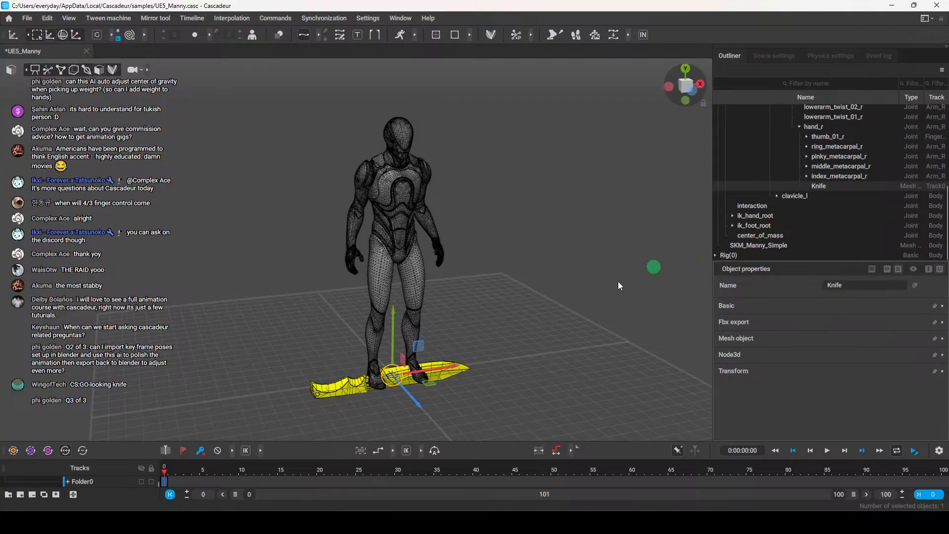
pyautogui.scroll(-1, 459, 324)
pyautogui.press('e')
pyautogui.press('w')
# Set the Knife's local position and local rotation to 0 on all three axes
pyautogui.click(735, 372)
pyautogui.doubleClick(840, 387)
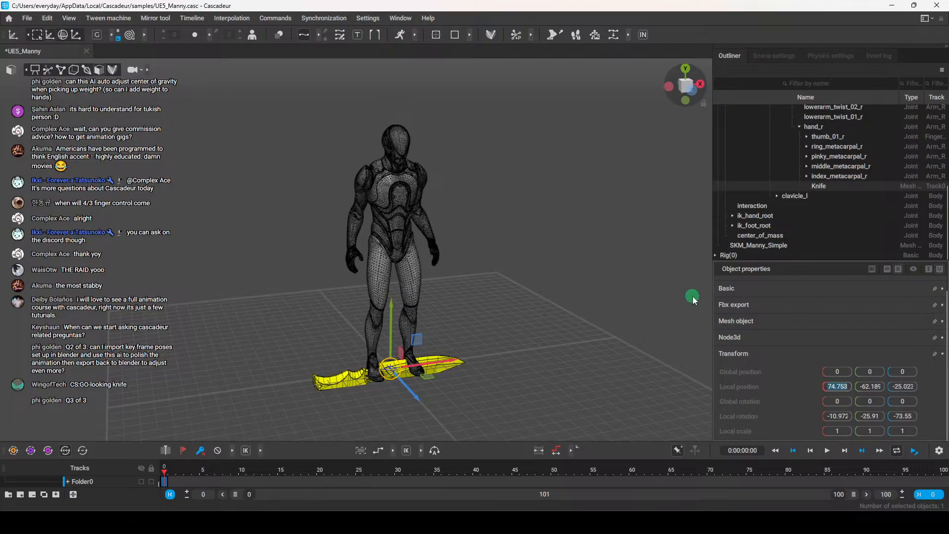
pyautogui.write('0')
pyautogui.press('Tab')
pyautogui.write('0')
pyautogui.press('Tab')
pyautogui.write('0')
pyautogui.press('Tab')
pyautogui.press('Tab')
pyautogui.press('Tab')
pyautogui.press('Tab')
pyautogui.press('Tab')
pyautogui.write('0')
pyautogui.press('Tab')
pyautogui.write('0')
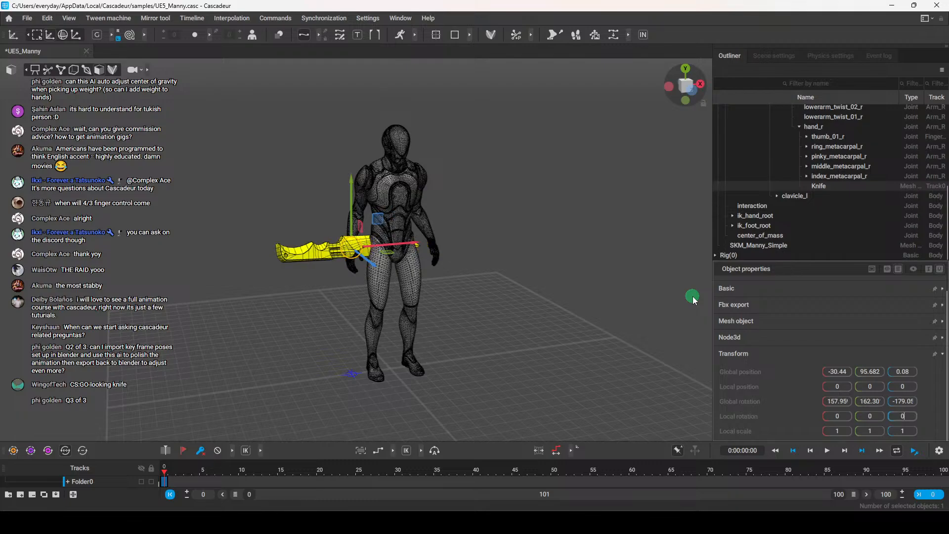
pyautogui.press('Return')
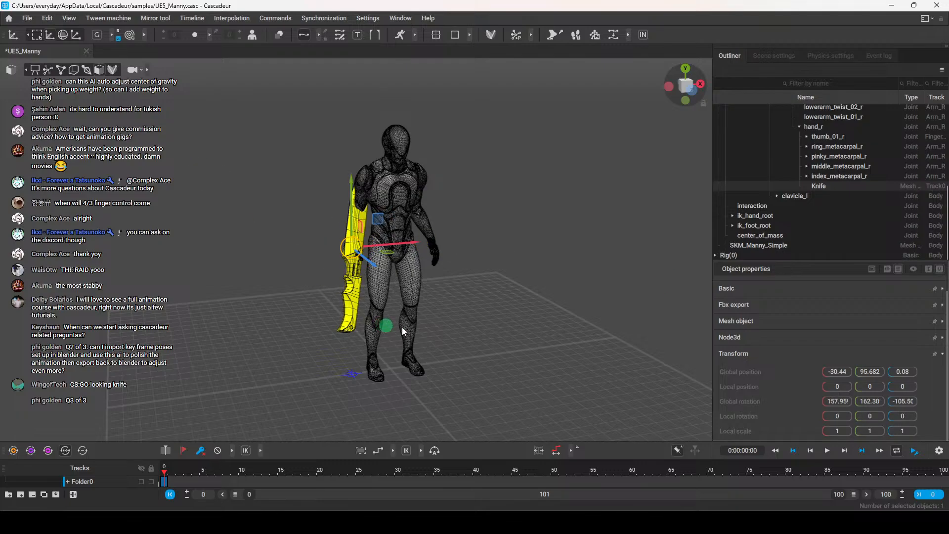
# Scale the Knife down uniformly to 0.5 at the mannequin's right hand
pyautogui.moveTo(388, 327); pyautogui.dragTo(541, 316, button='right')
pyautogui.press('e')
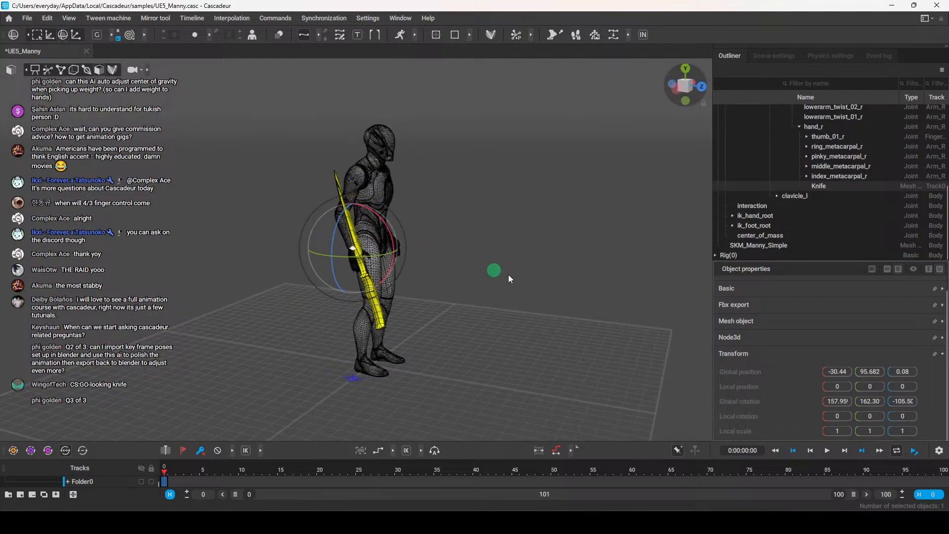
pyautogui.moveTo(497, 271); pyautogui.dragTo(258, 191, button='right')
pyautogui.click(75, 36)
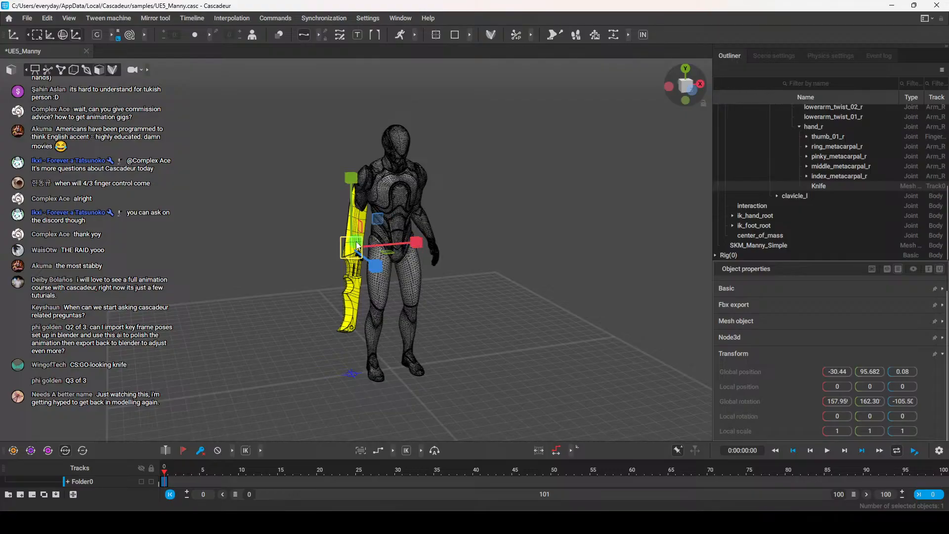
pyautogui.moveTo(356, 241); pyautogui.dragTo(348, 249)
pyautogui.moveTo(349, 249); pyautogui.dragTo(258, 292, button='right')
# Set the rotation gizmo to local axes and rotate the Knife at the mannequin's right hand
pyautogui.press('e')
pyautogui.click(97, 35)
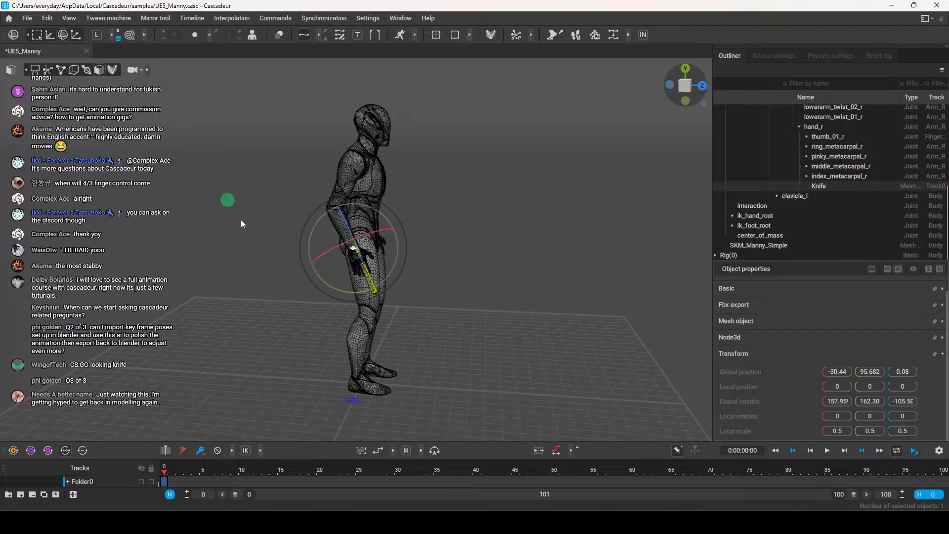
pyautogui.keyDown('alt'); pyautogui.moveTo(400, 312); pyautogui.dragTo(450, 273); pyautogui.keyUp('alt')
pyautogui.scroll(4, 466, 311)
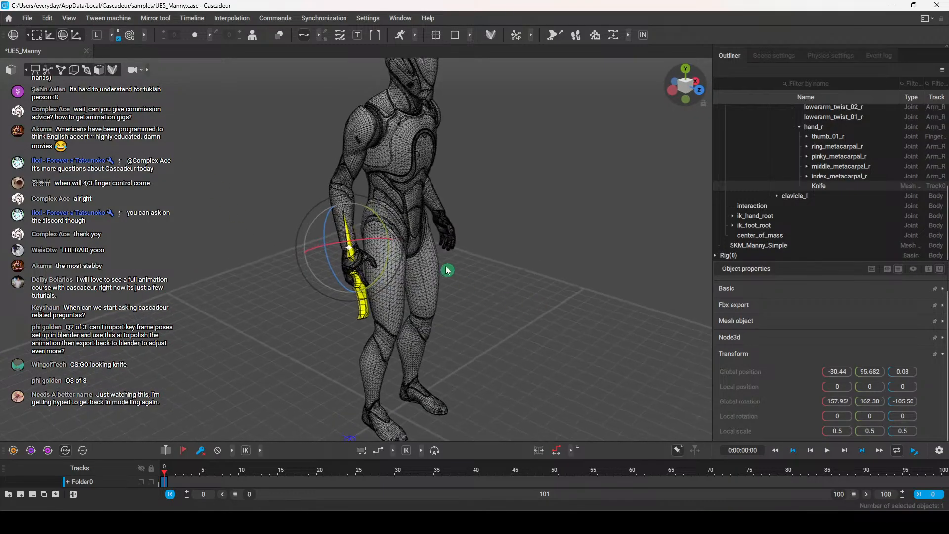
pyautogui.moveTo(386, 223); pyautogui.dragTo(519, 299)
pyautogui.keyDown('alt'); pyautogui.moveTo(466, 272); pyautogui.dragTo(232, 227); pyautogui.keyUp('alt')
pyautogui.keyDown('alt'); pyautogui.moveTo(307, 256); pyautogui.dragTo(609, 329); pyautogui.keyUp('alt')
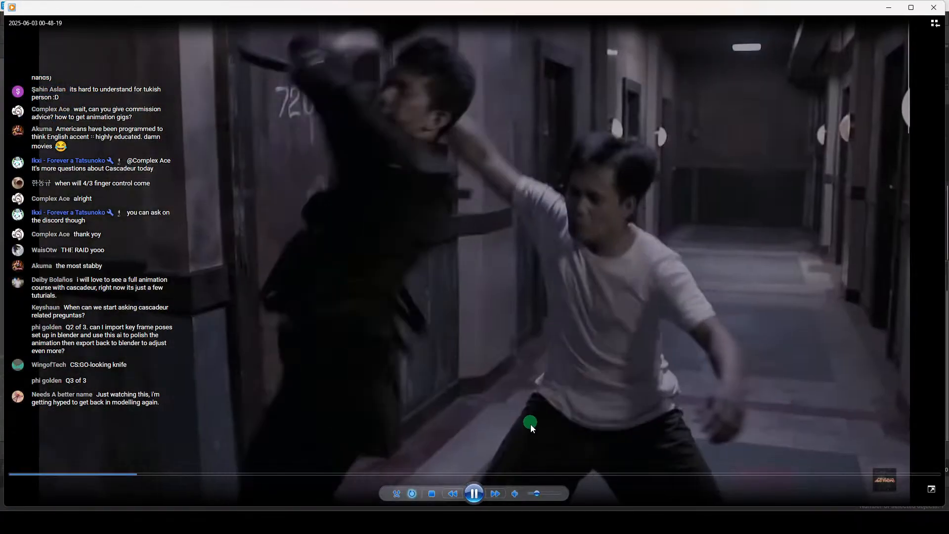
# Play and pause the fight reference video to study how the knife is held during the struggle
pyautogui.click(470, 493)
pyautogui.click(470, 494)
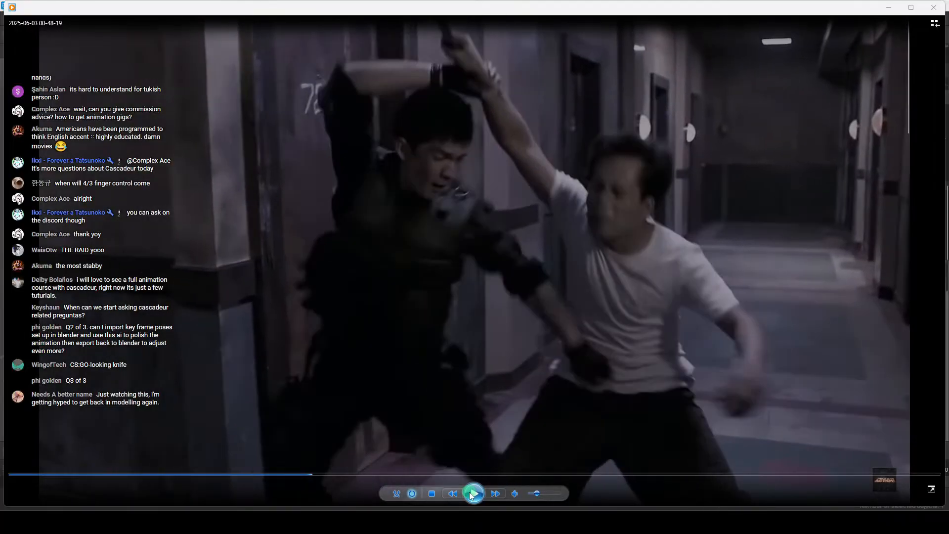
pyautogui.click(471, 495)
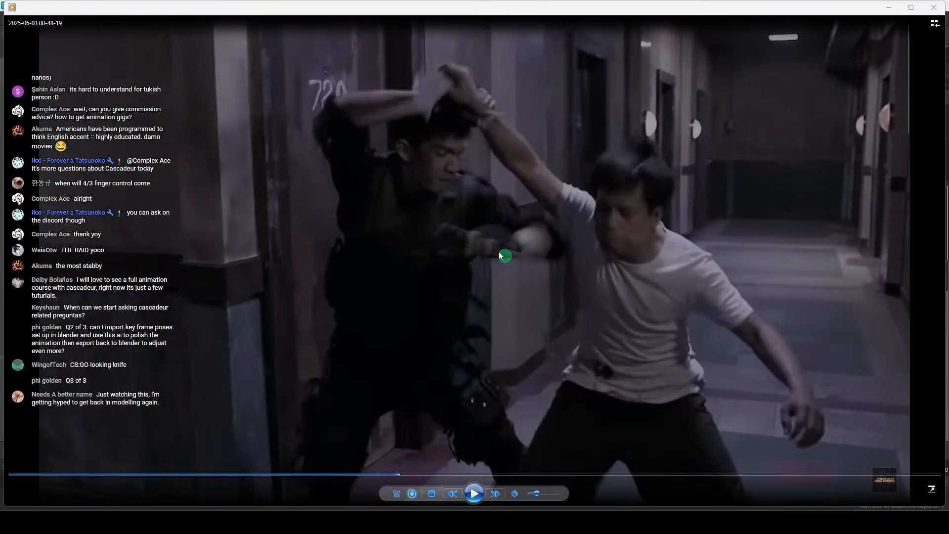
# Select the Knife with the move gizmo and switch the viewport to joint display to see the mannequin's left hand joints
pyautogui.moveTo(360, 299); pyautogui.dragTo(568, 298, button='right')
pyautogui.click(832, 186)
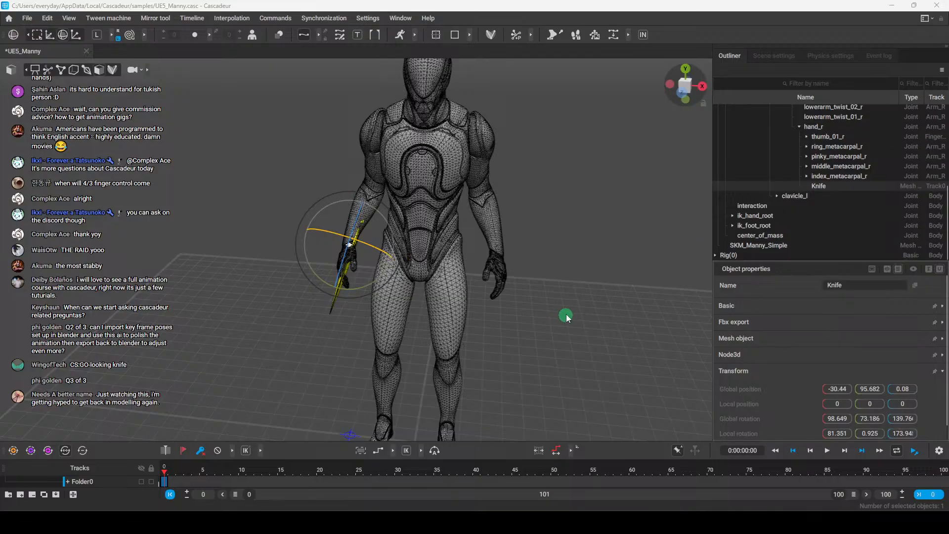
pyautogui.moveTo(567, 319); pyautogui.dragTo(577, 296, button='right')
pyautogui.press('w')
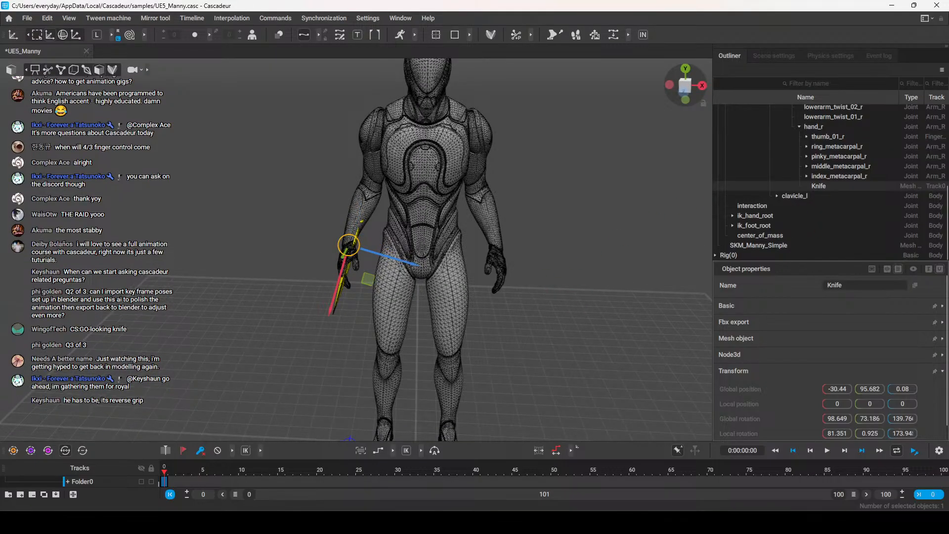
pyautogui.click(832, 178)
pyautogui.click(829, 188)
pyautogui.scroll(3, 831, 197)
pyautogui.scroll(-3, 820, 208)
pyautogui.click(87, 69)
pyautogui.moveTo(552, 309); pyautogui.dragTo(478, 313, button='right')
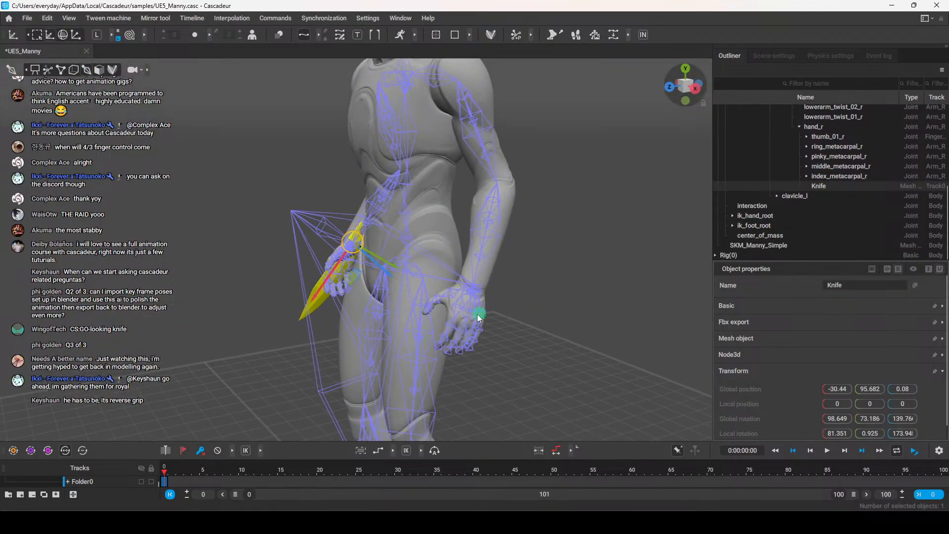
# Find the hand_l joint in the hierarchy and reparent the Knife from hand_r to hand_l
pyautogui.click(473, 301)
pyautogui.scroll(-2, 834, 221)
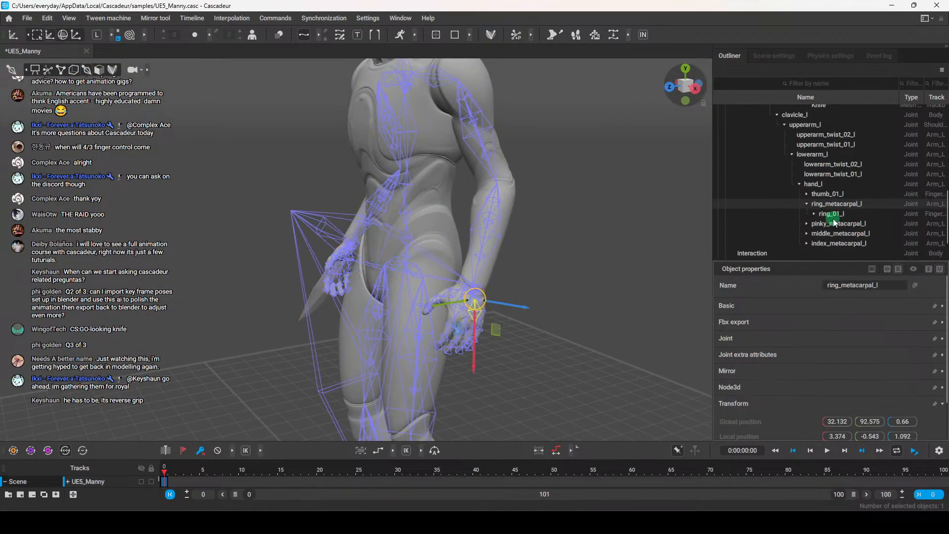
pyautogui.click(828, 187)
pyautogui.scroll(-2, 821, 218)
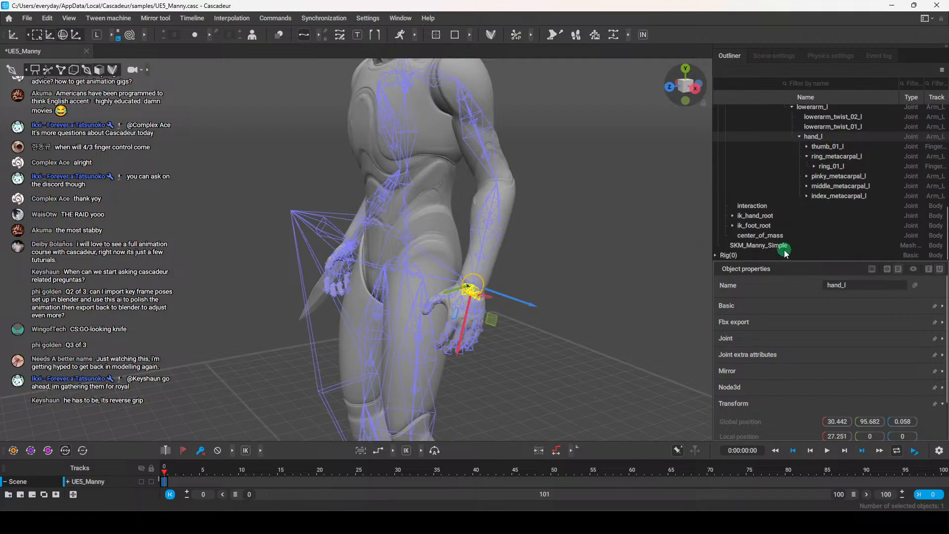
pyautogui.scroll(3, 815, 222)
pyautogui.moveTo(826, 134); pyautogui.dragTo(827, 215)
pyautogui.scroll(-1, 771, 383)
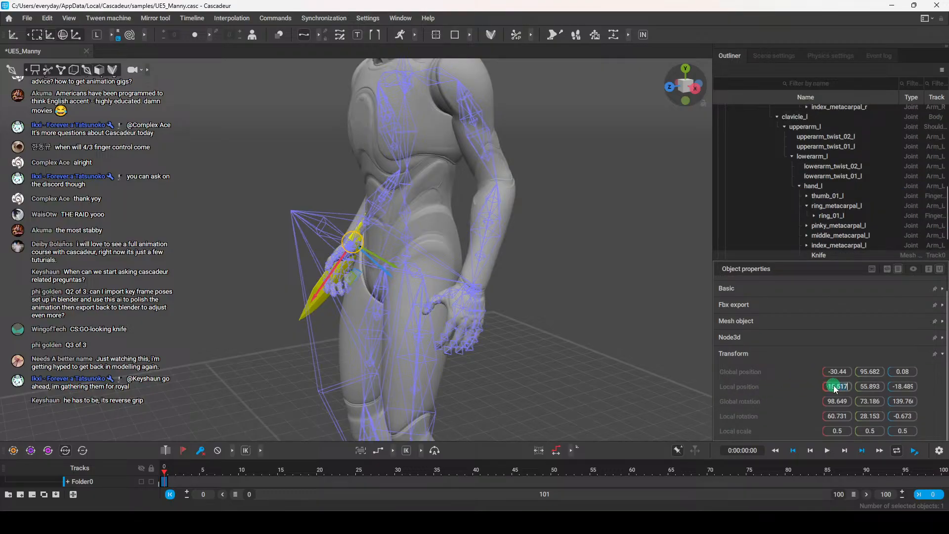
# Set the Knife's local position to 0 on all three axes under the left hand joint
pyautogui.write('0')
pyautogui.press('Tab')
pyautogui.write('0')
pyautogui.press('Tab')
pyautogui.write('0')
pyautogui.press('Tab')
# Set the Knife's local rotation to 0 on all three axes under the left hand joint
pyautogui.press('Tab')
pyautogui.press('Tab')
pyautogui.press('Tab')
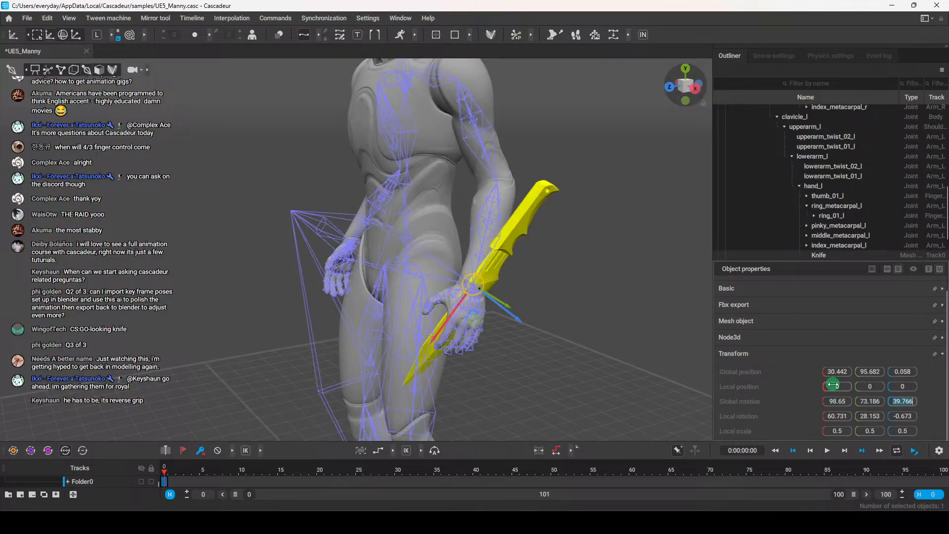
pyautogui.write('0')
pyautogui.press('Tab')
pyautogui.write('0')
pyautogui.press('Tab')
pyautogui.write('0')
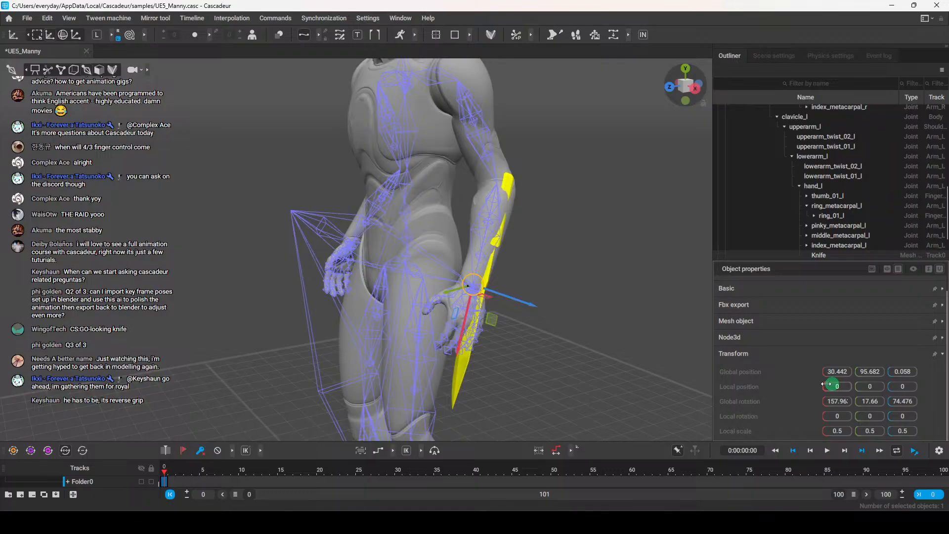
# Move and rotate the Knife to lie across the left palm, scaling it uniformly to about 0.31
pyautogui.moveTo(578, 221); pyautogui.dragTo(556, 245, button='right')
pyautogui.press('e')
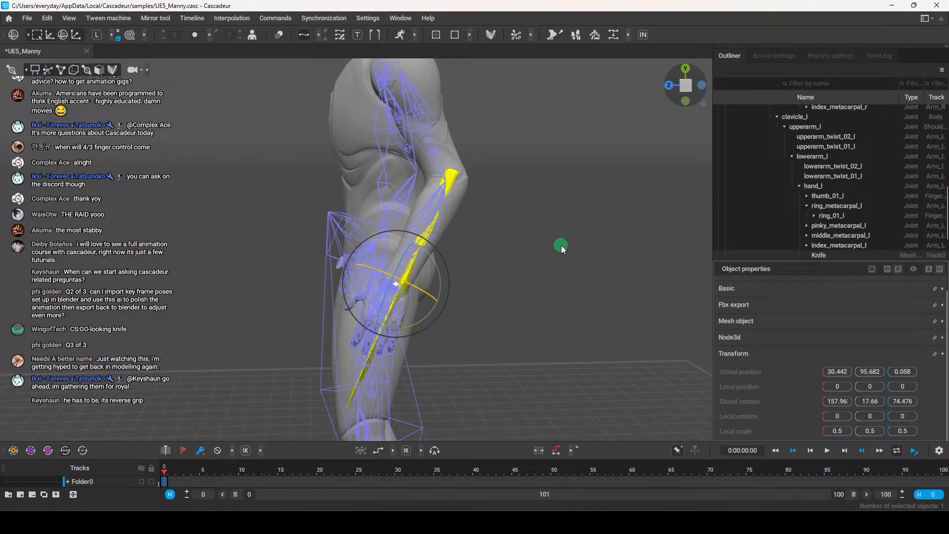
pyautogui.press('w')
pyautogui.moveTo(395, 284); pyautogui.dragTo(536, 274, button='right')
pyautogui.moveTo(533, 260); pyautogui.dragTo(529, 262)
pyautogui.press('e')
pyautogui.moveTo(619, 345); pyautogui.dragTo(432, 248, button='right')
pyautogui.moveTo(401, 242); pyautogui.dragTo(470, 164)
pyautogui.moveTo(501, 307); pyautogui.dragTo(595, 288, button='right')
pyautogui.moveTo(570, 285); pyautogui.dragTo(563, 306)
pyautogui.press('w')
pyautogui.moveTo(563, 307); pyautogui.dragTo(218, 90, button='right')
# Save the scene as knifeA in the Raid/KnifeCounterKnee folder
pyautogui.click(23, 18)
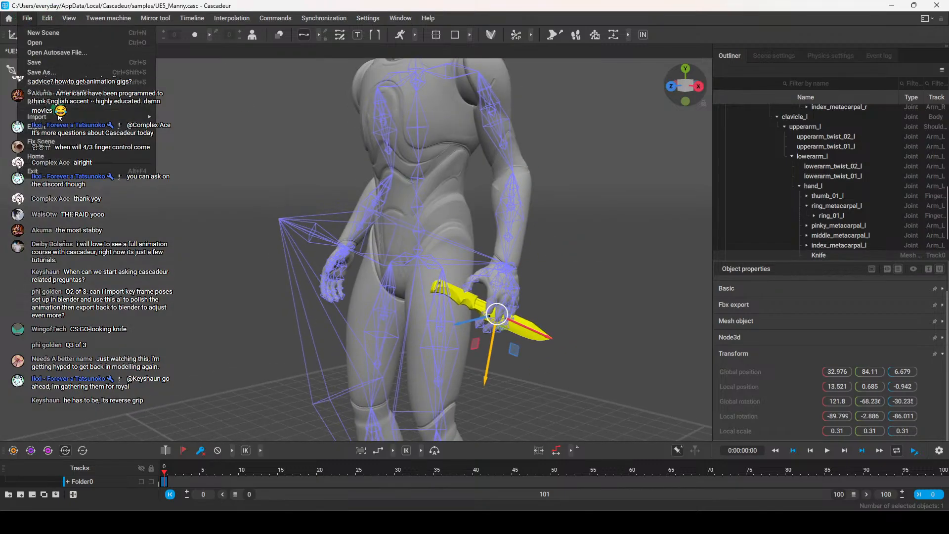
pyautogui.click(50, 74)
pyautogui.click(192, 28)
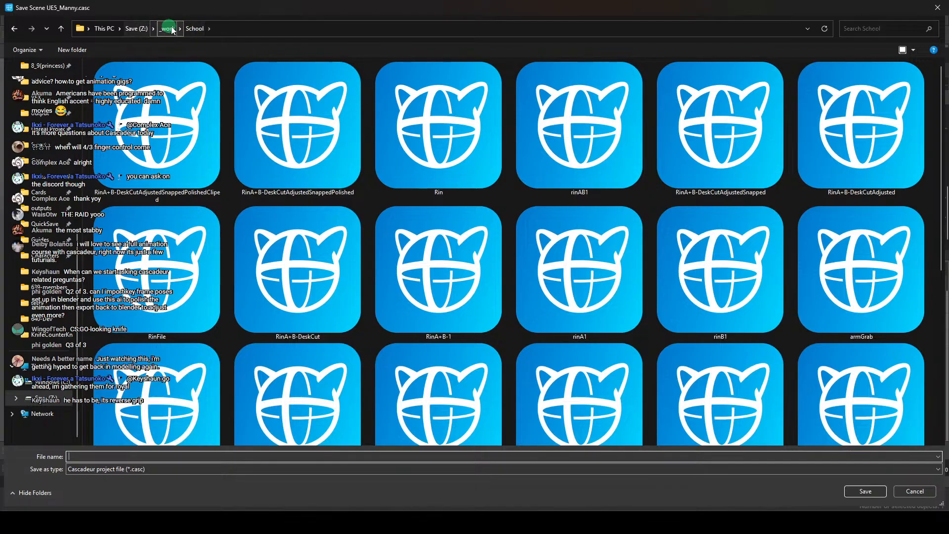
pyautogui.click(167, 28)
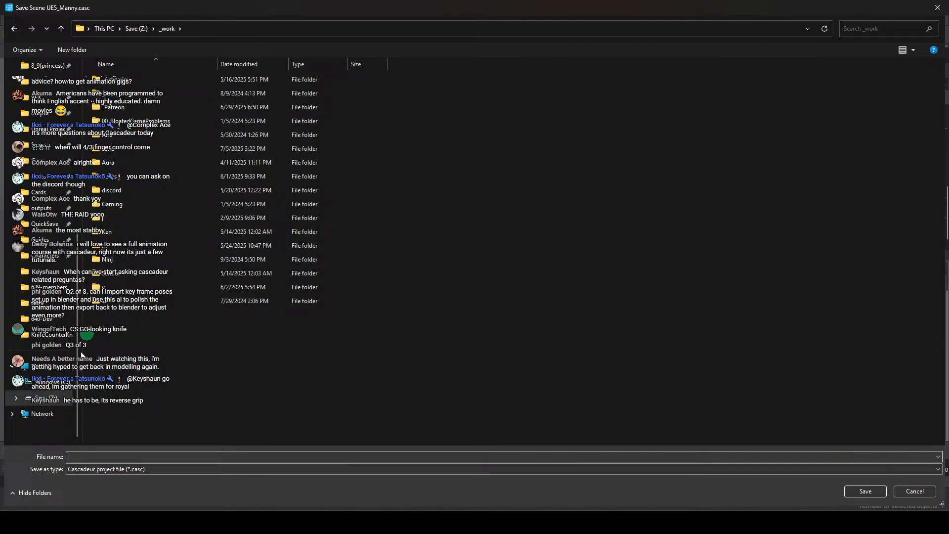
pyautogui.click(146, 120)
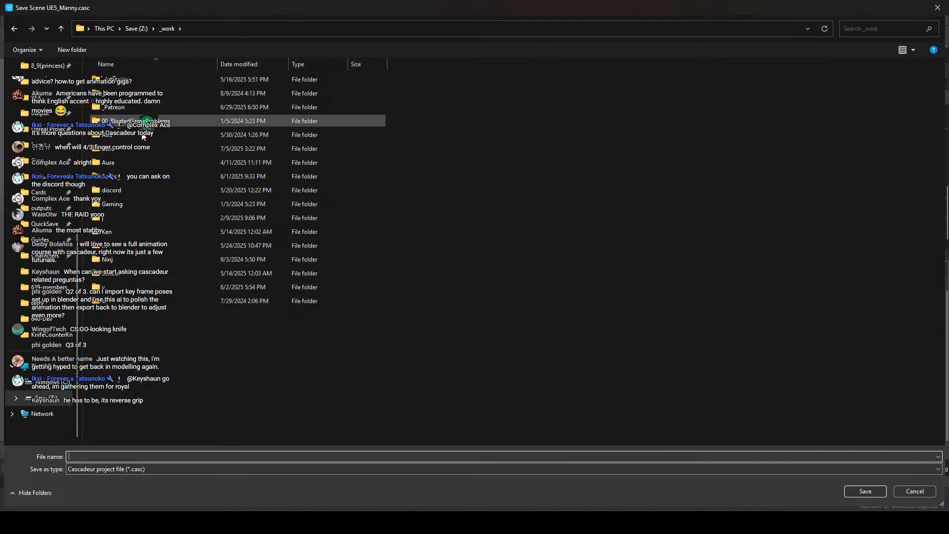
pyautogui.click(51, 334)
pyautogui.click(153, 468)
pyautogui.click(163, 456)
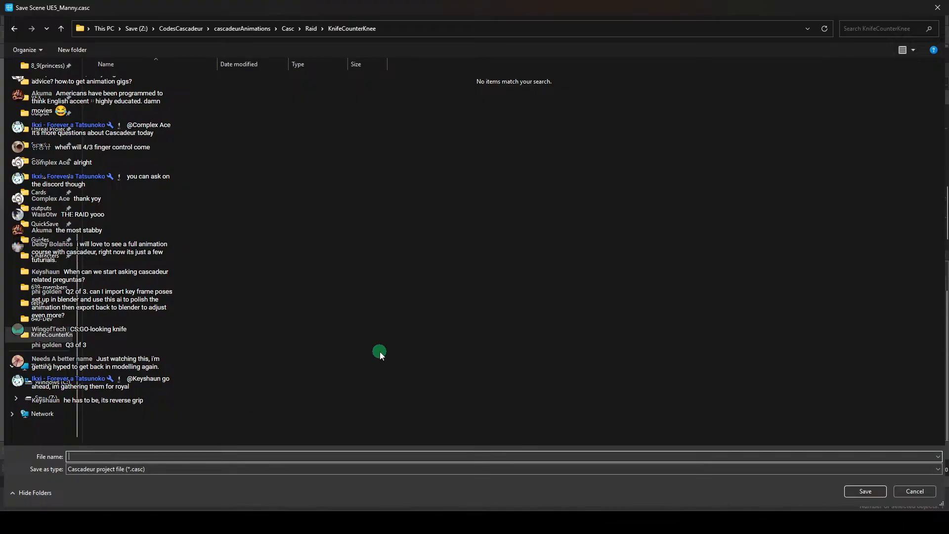
pyautogui.write('knifeA')
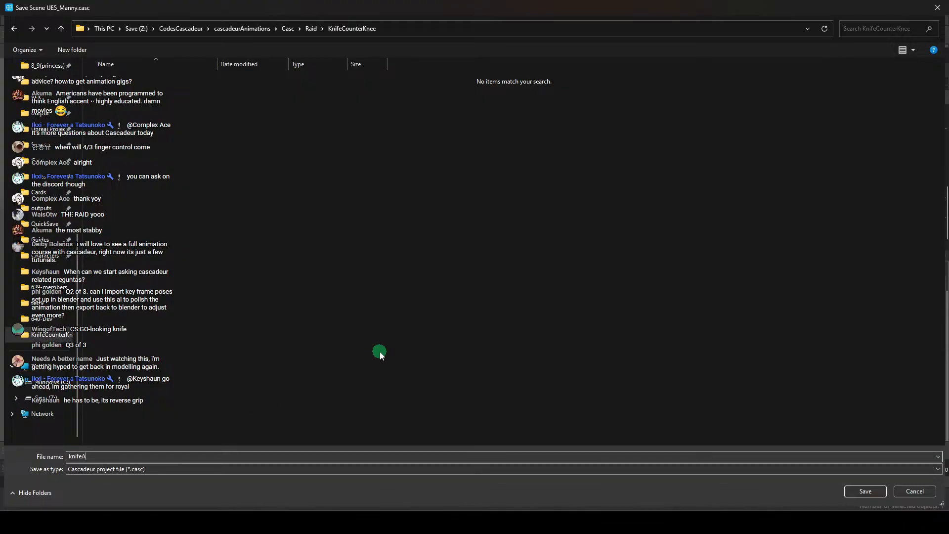
pyautogui.press('Return')
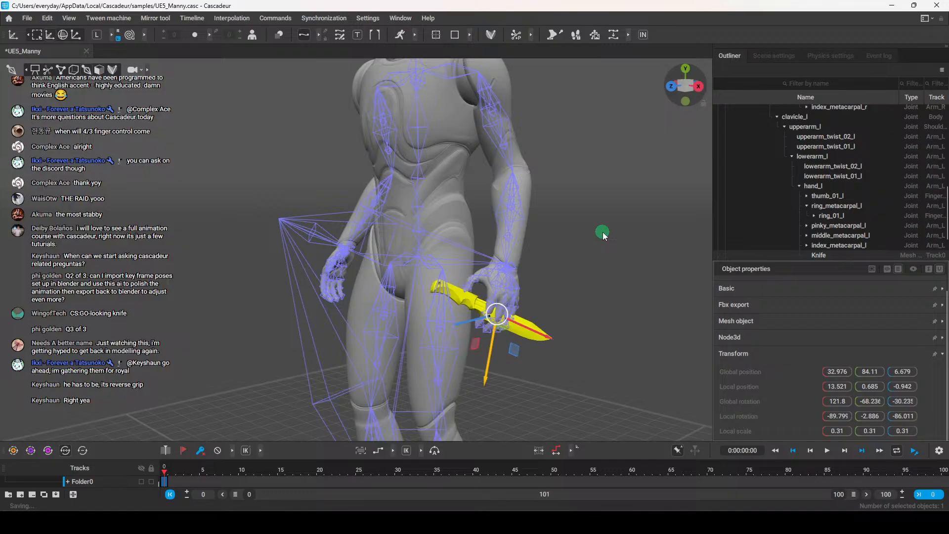
# Scale the Knife uniformly to about 0.291 and move its handle into the left palm, near local position 10.9, 0.5, 8.9
pyautogui.keyDown('alt'); pyautogui.moveTo(603, 232); pyautogui.dragTo(592, 251); pyautogui.keyUp('alt')
pyautogui.keyDown('alt'); pyautogui.moveTo(560, 282); pyautogui.dragTo(511, 316); pyautogui.keyUp('alt')
pyautogui.moveTo(425, 379); pyautogui.dragTo(430, 358)
pyautogui.keyDown('alt'); pyautogui.moveTo(519, 317); pyautogui.dragTo(420, 312); pyautogui.keyUp('alt')
pyautogui.moveTo(360, 318); pyautogui.dragTo(426, 343)
pyautogui.moveTo(462, 302); pyautogui.dragTo(464, 260, button='middle')
pyautogui.press('e')
pyautogui.click(76, 36)
pyautogui.moveTo(385, 284); pyautogui.dragTo(380, 275)
pyautogui.press('w')
pyautogui.moveTo(449, 238); pyautogui.dragTo(499, 216, button='middle')
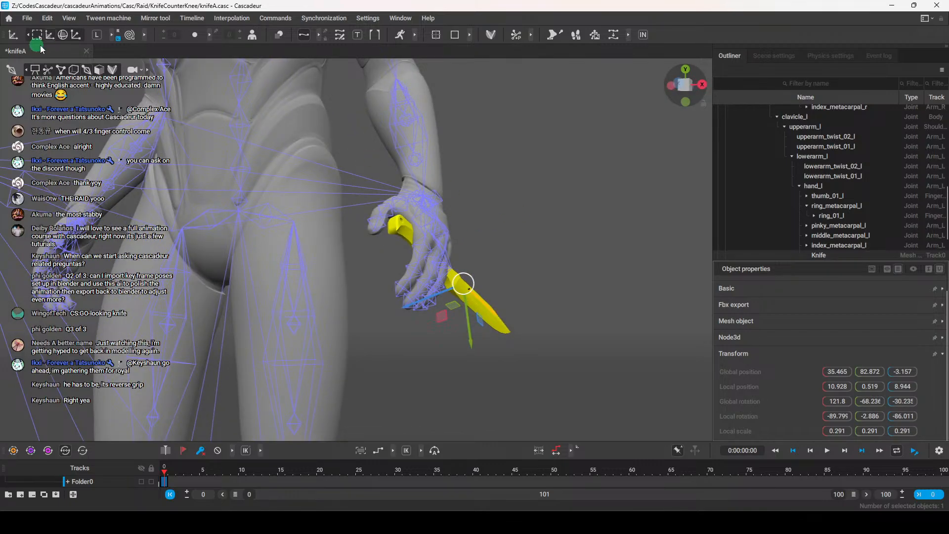
# Switch to the point controllers and curl the left hand's fingers into a fist around the knife handle
pyautogui.press('f')
pyautogui.keyDown('alt'); pyautogui.moveTo(438, 195); pyautogui.dragTo(538, 228); pyautogui.keyUp('alt')
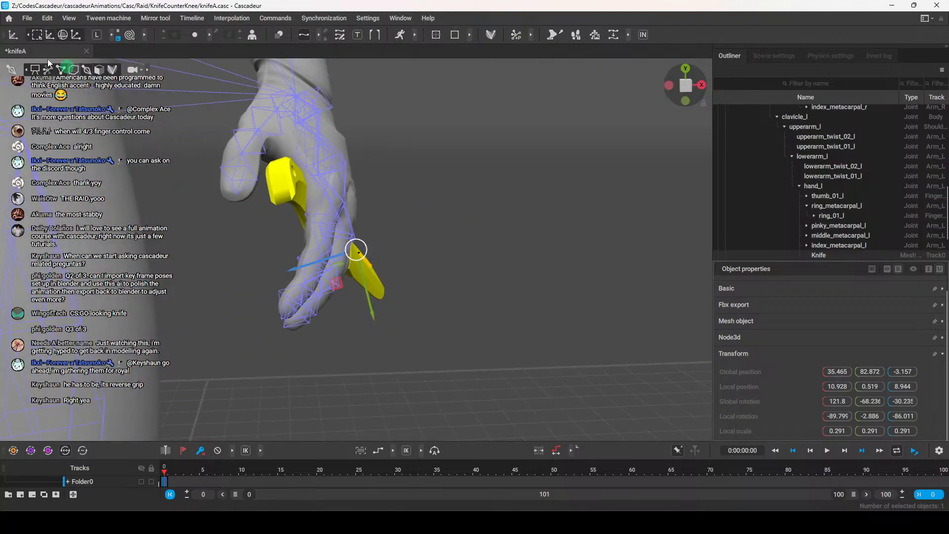
pyautogui.click(50, 70)
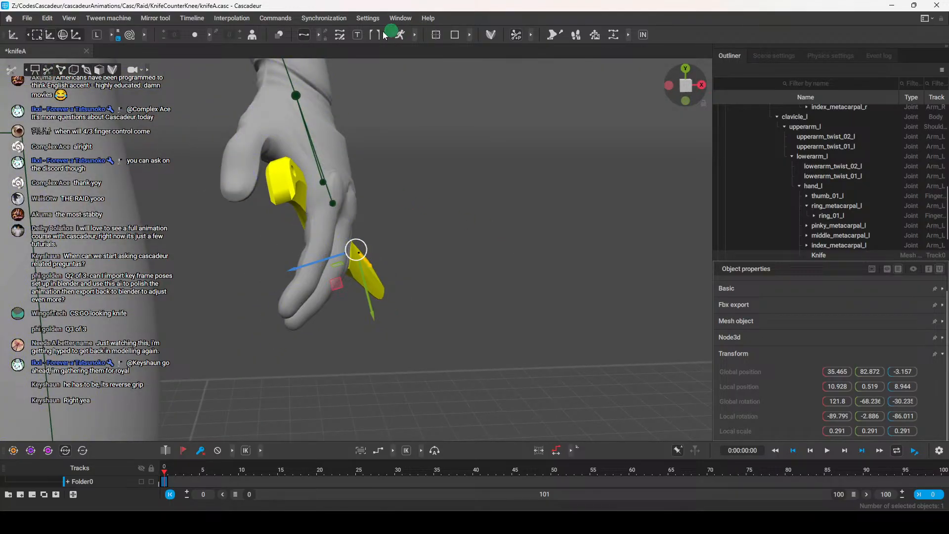
pyautogui.click(415, 36)
pyautogui.click(557, 35)
pyautogui.click(571, 37)
pyautogui.click(607, 35)
pyautogui.click(420, 179)
pyautogui.keyDown('alt'); pyautogui.moveTo(419, 179); pyautogui.dragTo(306, 165); pyautogui.keyUp('alt')
pyautogui.click(213, 260)
pyautogui.keyDown('alt'); pyautogui.moveTo(212, 261); pyautogui.dragTo(296, 183); pyautogui.keyUp('alt')
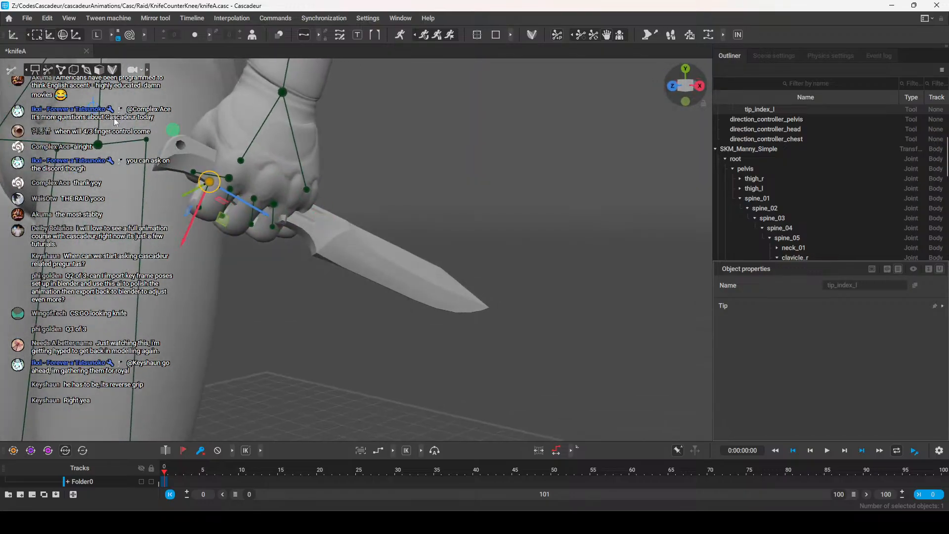
# Select the Knife mesh and slide it into the closed left fist, to local position about 8.1, 1.7, 9.1
pyautogui.click(98, 70)
pyautogui.click(392, 258)
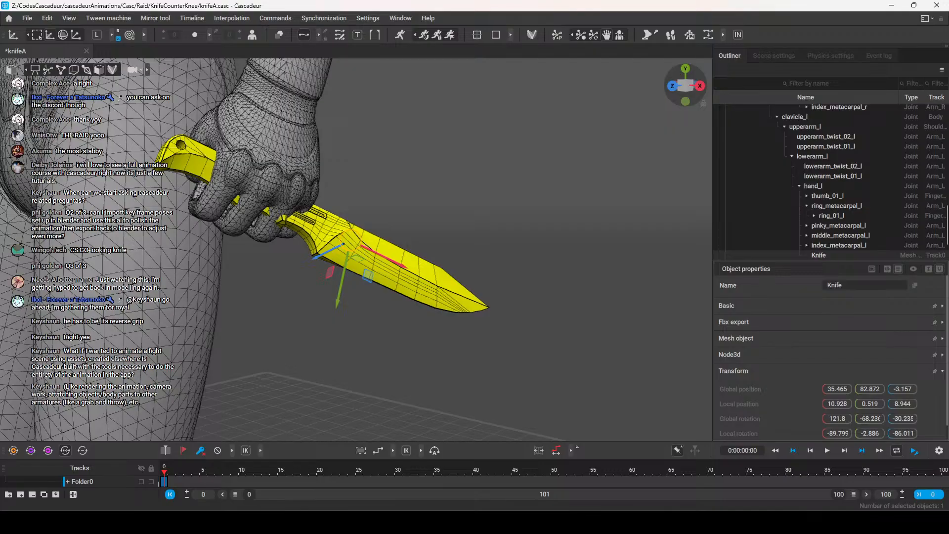
pyautogui.keyDown('alt'); pyautogui.moveTo(413, 195); pyautogui.dragTo(495, 211); pyautogui.keyUp('alt')
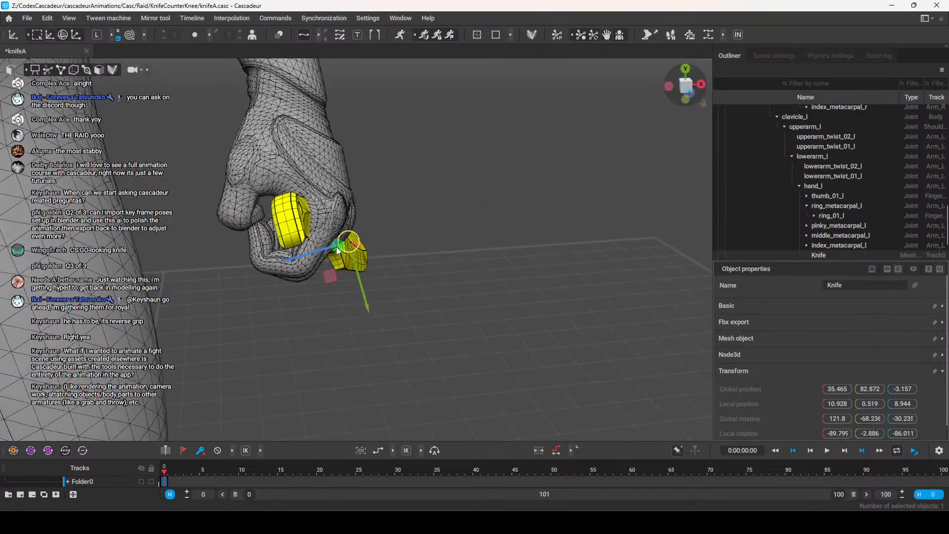
pyautogui.moveTo(303, 258); pyautogui.dragTo(286, 259)
pyautogui.keyDown('alt'); pyautogui.moveTo(433, 212); pyautogui.dragTo(310, 218); pyautogui.keyUp('alt')
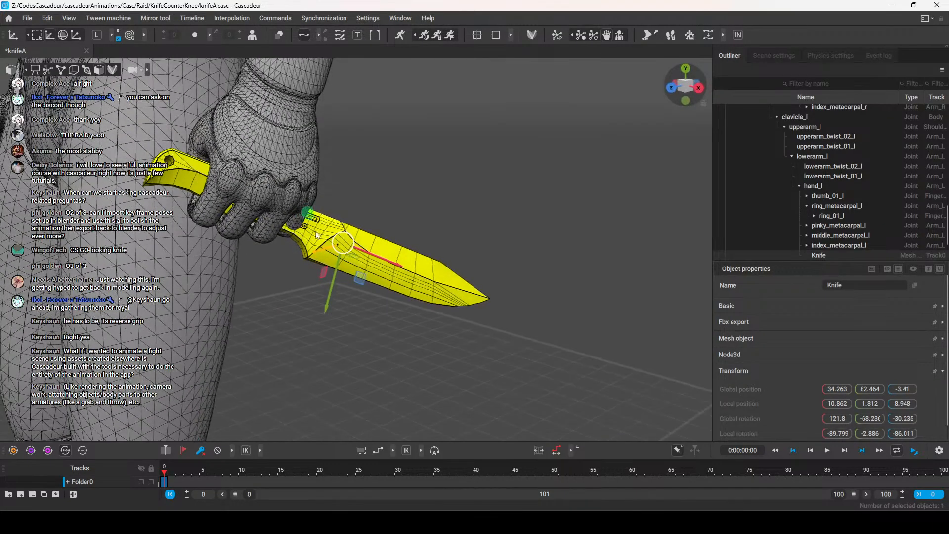
pyautogui.moveTo(329, 308); pyautogui.dragTo(489, 203)
pyautogui.keyDown('alt'); pyautogui.moveTo(374, 307); pyautogui.dragTo(444, 330); pyautogui.keyUp('alt')
pyautogui.moveTo(330, 299)
pyautogui.mouseDown()
pyautogui.moveTo(334, 280)
pyautogui.moveTo(337, 299)
pyautogui.mouseUp()
# Rotate the Knife to line up with the left fist's grip, to local rotation about 88.2, -162.8, 82.1
pyautogui.press('e')
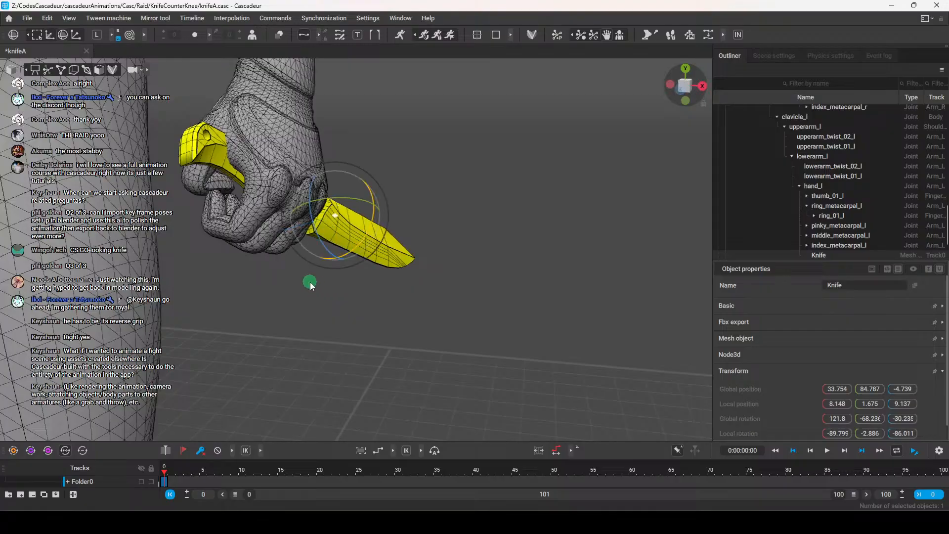
pyautogui.moveTo(317, 227); pyautogui.dragTo(445, 307)
pyautogui.press('w')
pyautogui.keyDown('alt'); pyautogui.moveTo(474, 269); pyautogui.dragTo(337, 262); pyautogui.keyUp('alt')
pyautogui.press('e')
pyautogui.keyDown('alt'); pyautogui.moveTo(328, 298); pyautogui.dragTo(310, 251); pyautogui.keyUp('alt')
pyautogui.keyDown('alt'); pyautogui.moveTo(485, 257); pyautogui.dragTo(348, 268); pyautogui.keyUp('alt')
pyautogui.press('w')
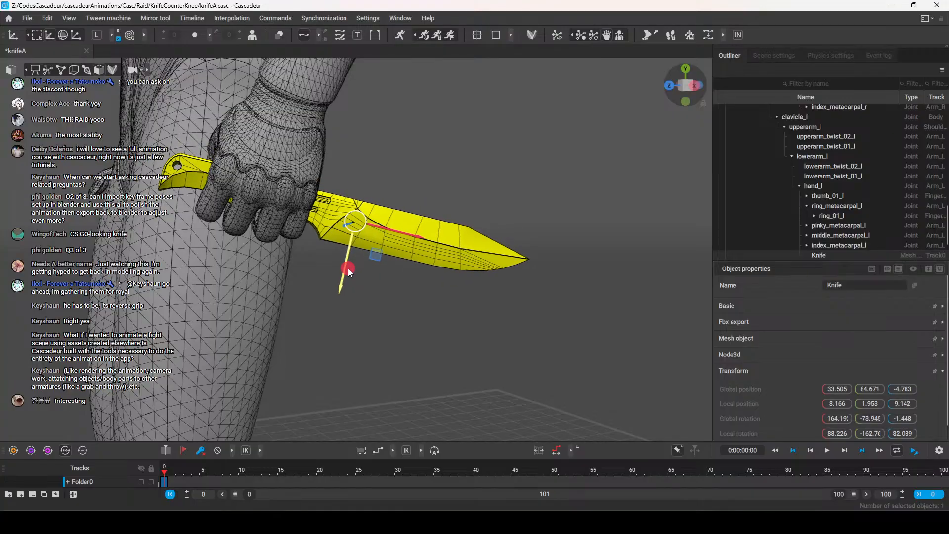
# Reposition the Knife along the left fist so the fingers wrap around its handle, checking the grip from several sides
pyautogui.keyDown('alt'); pyautogui.moveTo(400, 250); pyautogui.dragTo(499, 289); pyautogui.keyUp('alt')
pyautogui.press('e')
pyautogui.press('w')
pyautogui.keyDown('alt'); pyautogui.moveTo(434, 283); pyautogui.dragTo(437, 242); pyautogui.keyUp('alt')
pyautogui.keyDown('alt'); pyautogui.moveTo(438, 242); pyautogui.dragTo(222, 229); pyautogui.keyUp('alt')
pyautogui.keyDown('alt'); pyautogui.moveTo(429, 258); pyautogui.dragTo(406, 244); pyautogui.keyUp('alt')
pyautogui.moveTo(333, 296); pyautogui.dragTo(335, 285)
pyautogui.keyDown('alt'); pyautogui.moveTo(430, 242); pyautogui.dragTo(360, 249); pyautogui.keyUp('alt')
pyautogui.moveTo(231, 260); pyautogui.dragTo(511, 203)
pyautogui.keyDown('alt'); pyautogui.moveTo(357, 304); pyautogui.dragTo(359, 266, button='right'); pyautogui.keyUp('alt')
pyautogui.keyDown('alt'); pyautogui.moveTo(359, 266); pyautogui.dragTo(294, 260); pyautogui.keyUp('alt')
pyautogui.moveTo(491, 253); pyautogui.dragTo(468, 253)
pyautogui.keyDown('alt'); pyautogui.moveTo(390, 275); pyautogui.dragTo(428, 247); pyautogui.keyUp('alt')
# Fine-tune the Knife's angle and position in the left fist, to local position about 6.7, 2.0, 11.2
pyautogui.press('e')
pyautogui.moveTo(452, 193); pyautogui.dragTo(468, 259, button='middle')
pyautogui.moveTo(371, 210); pyautogui.dragTo(377, 215)
pyautogui.moveTo(473, 285); pyautogui.dragTo(309, 301, button='middle')
pyautogui.moveTo(474, 249); pyautogui.dragTo(481, 250)
pyautogui.moveTo(262, 278); pyautogui.dragTo(279, 286, button='middle')
pyautogui.moveTo(491, 250); pyautogui.dragTo(485, 252)
pyautogui.moveTo(352, 313); pyautogui.dragTo(378, 270, button='middle')
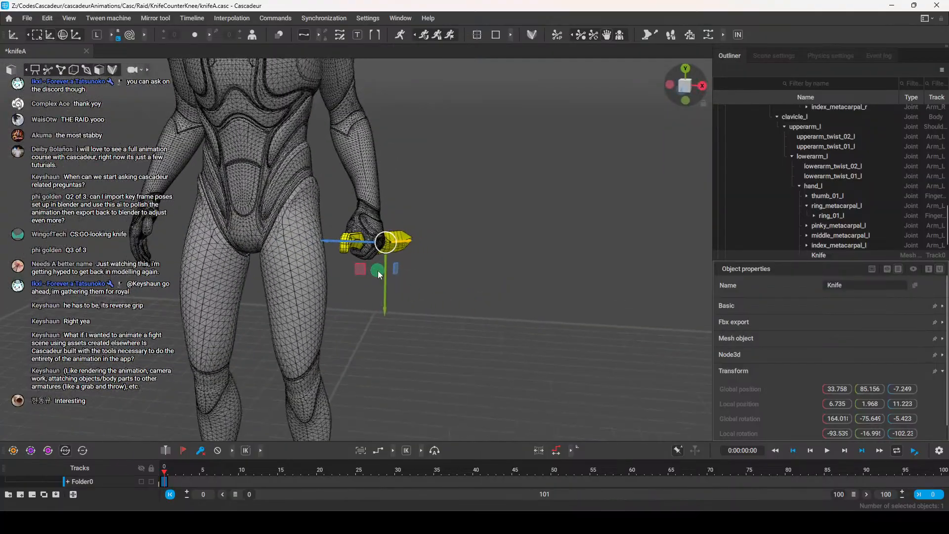
# Save the knifeA scene and display the whole mannequin with its point controllers
pyautogui.click(28, 18)
pyautogui.scroll(-4, 497, 235)
pyautogui.moveTo(498, 235); pyautogui.dragTo(534, 203, button='middle')
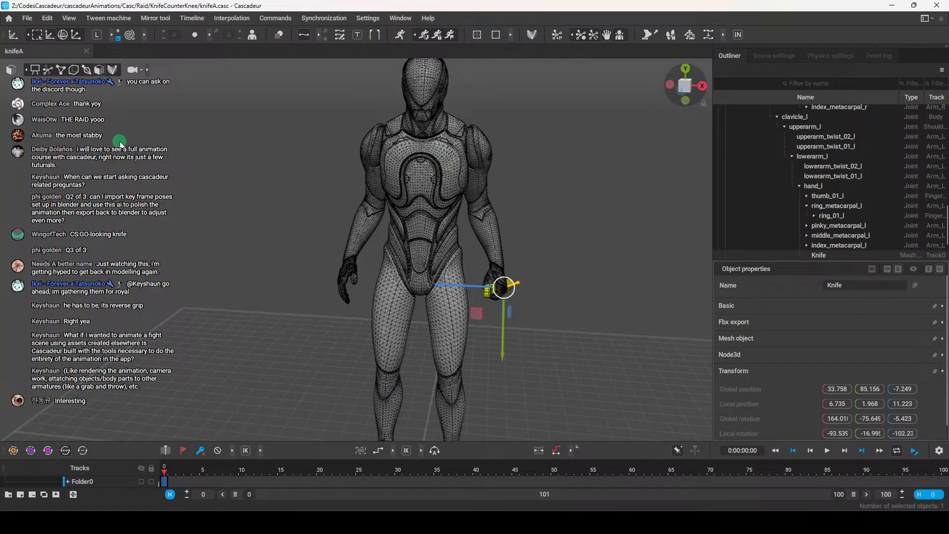
pyautogui.click(121, 144)
pyautogui.scroll(-2, 487, 256)
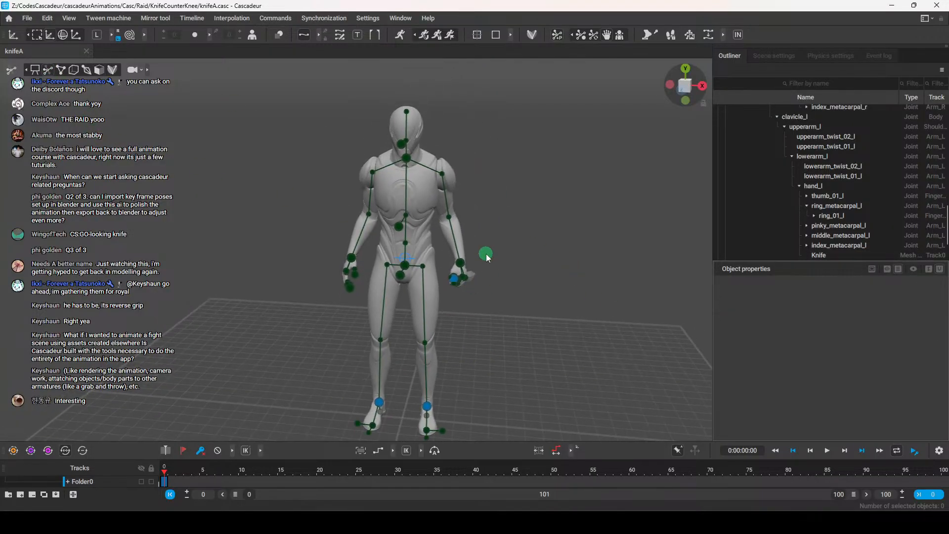
pyautogui.moveTo(507, 306); pyautogui.dragTo(505, 381, button='right')
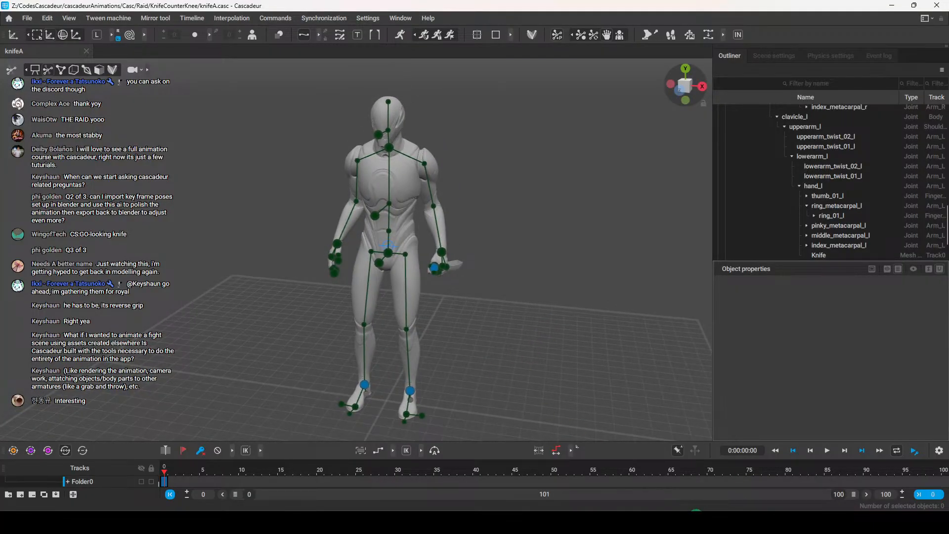
# Switch to Unreal Engine and open the b1_Unreal_Anim1 and a1_Unreal_Anim1 animation sequences for preview
pyautogui.moveTo(696, 516)
pyautogui.click(689, 472)
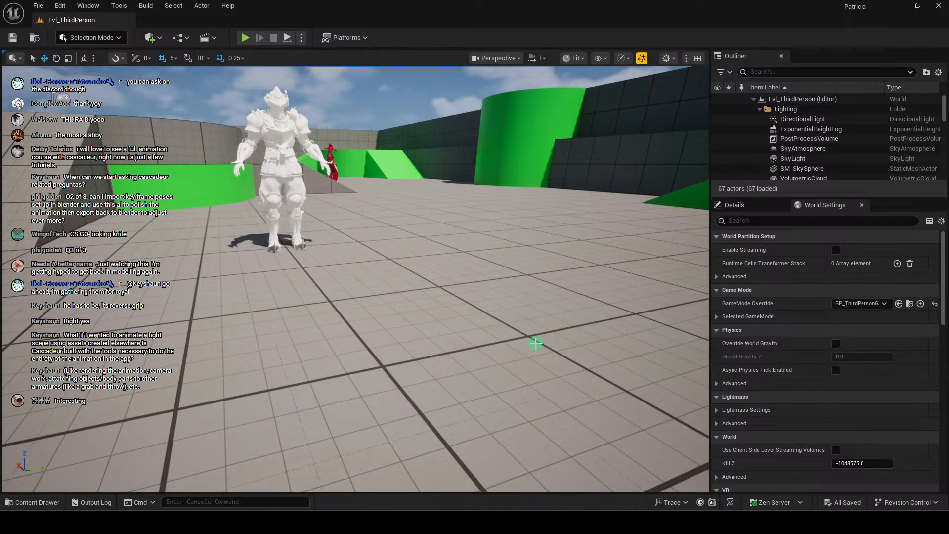
pyautogui.hotkey('ctrl', 'space')
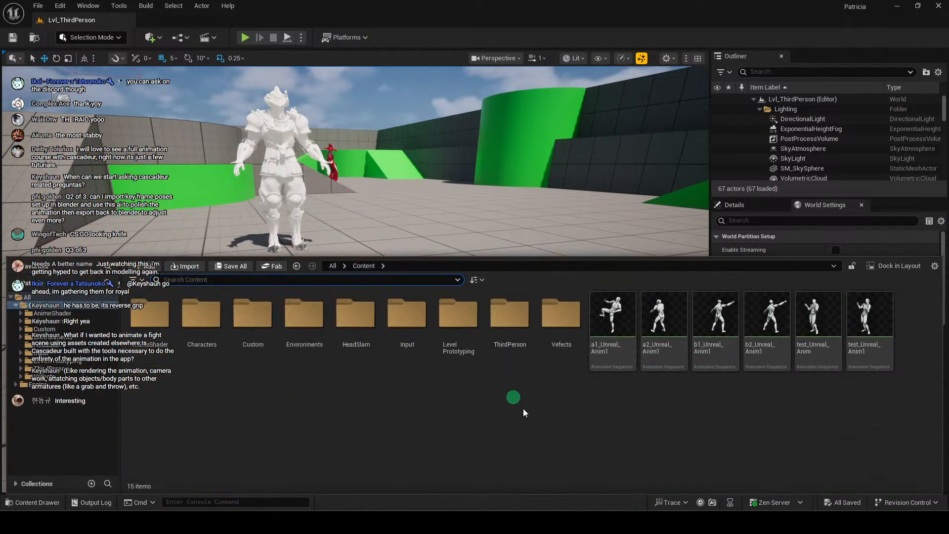
pyautogui.doubleClick(714, 307)
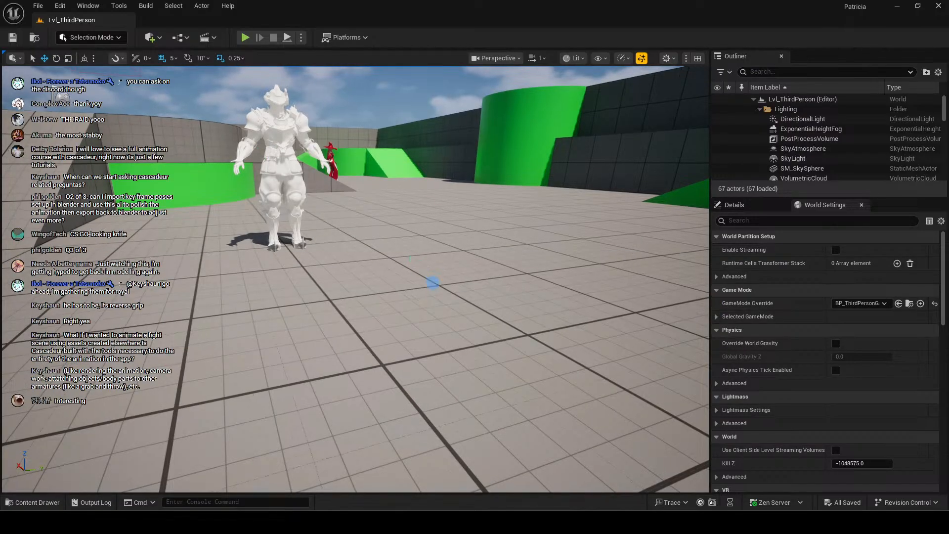
pyautogui.scroll(3, 431, 281)
pyautogui.hotkey('ctrl', 'space')
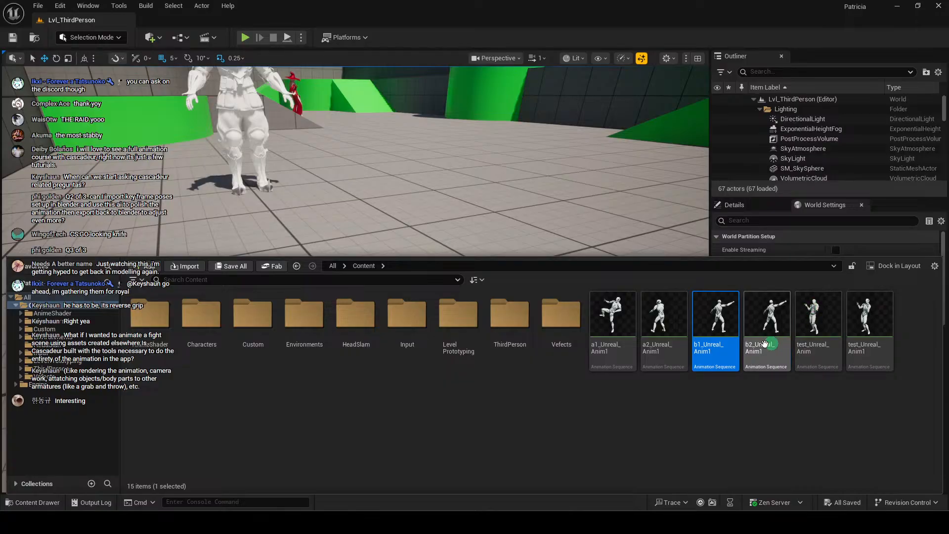
pyautogui.moveTo(658, 322)
pyautogui.doubleClick(611, 310)
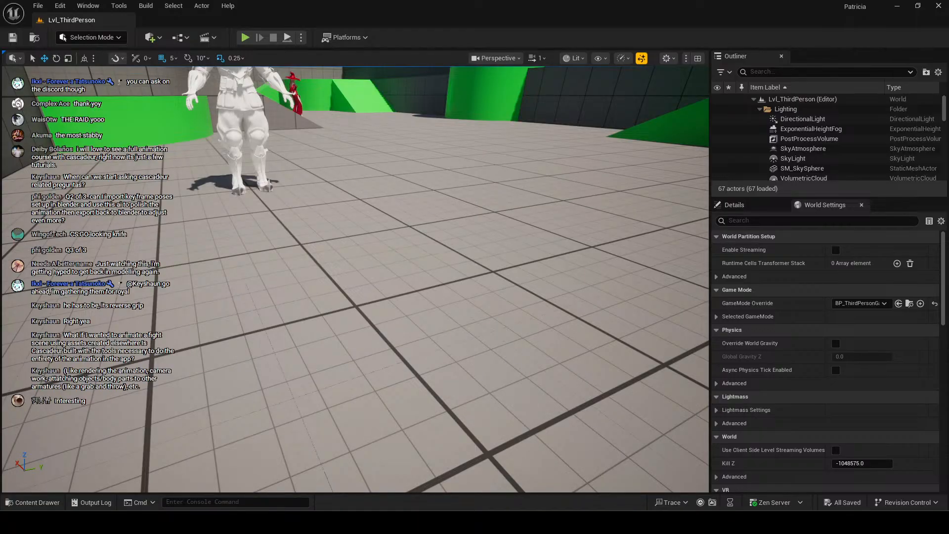
pyautogui.moveTo(534, 1); pyautogui.dragTo(494, 3)
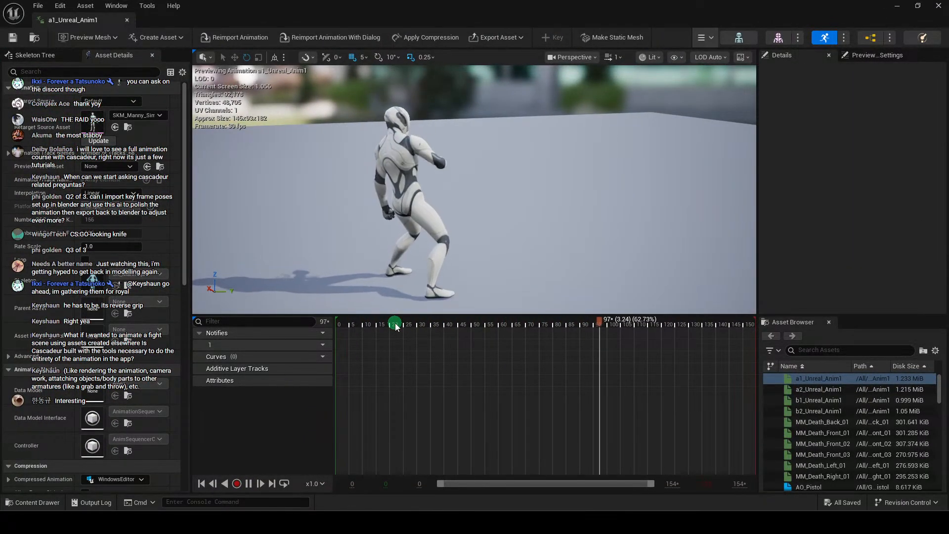
# Scrub through a1_Unreal_Anim1 up to frame 52 and examine the character's fighting motion from the front
pyautogui.click(390, 328)
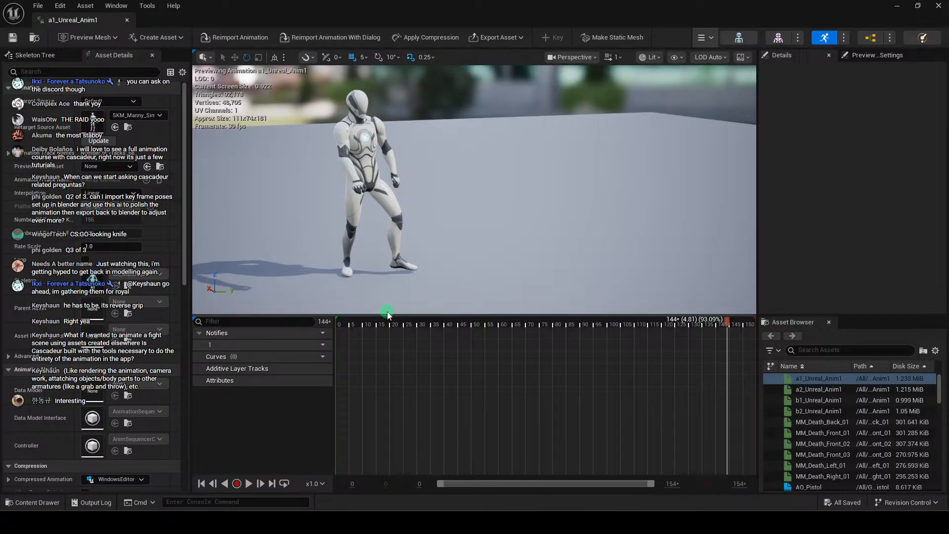
pyautogui.click(378, 329)
pyautogui.moveTo(378, 329); pyautogui.dragTo(346, 336)
pyautogui.keyDown('alt'); pyautogui.moveTo(493, 263); pyautogui.dragTo(481, 230); pyautogui.keyUp('alt')
pyautogui.moveTo(473, 231); pyautogui.dragTo(477, 233, button='middle')
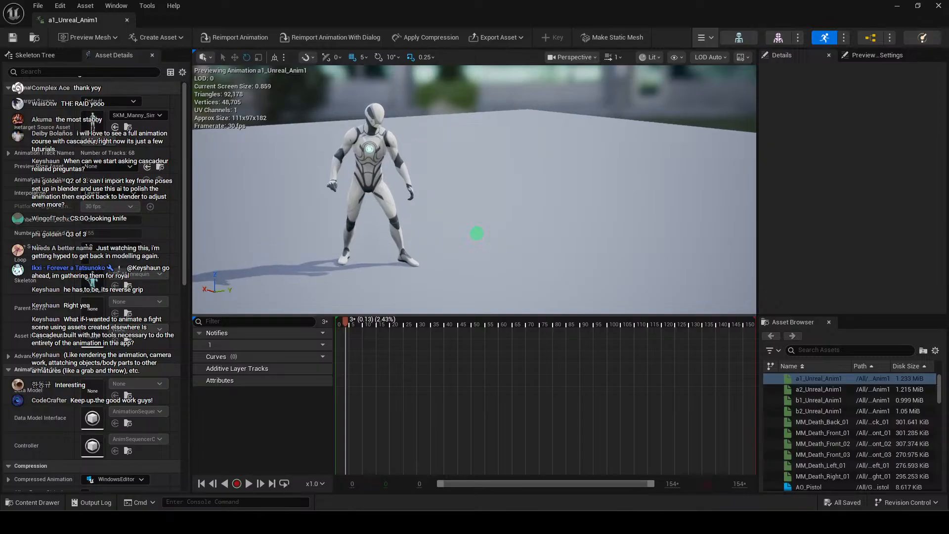
pyautogui.keyDown('alt'); pyautogui.moveTo(464, 232); pyautogui.dragTo(407, 225); pyautogui.keyUp('alt')
pyautogui.keyDown('alt'); pyautogui.moveTo(406, 225); pyautogui.dragTo(451, 210, button='right'); pyautogui.keyUp('alt')
pyautogui.keyDown('alt'); pyautogui.moveTo(451, 210); pyautogui.dragTo(479, 216, button='middle'); pyautogui.keyUp('alt')
pyautogui.keyDown('alt'); pyautogui.moveTo(479, 216); pyautogui.dragTo(515, 214, button='right'); pyautogui.keyUp('alt')
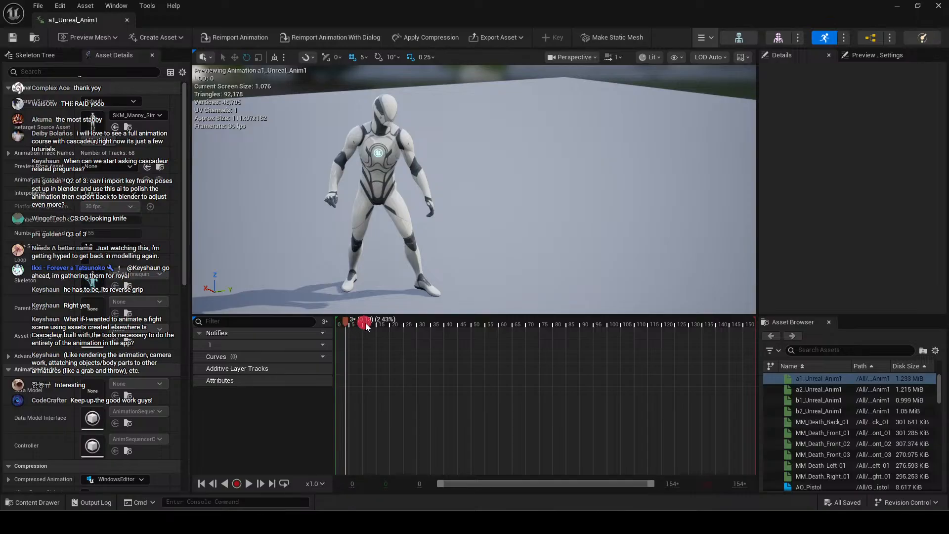
pyautogui.moveTo(354, 325); pyautogui.dragTo(478, 353)
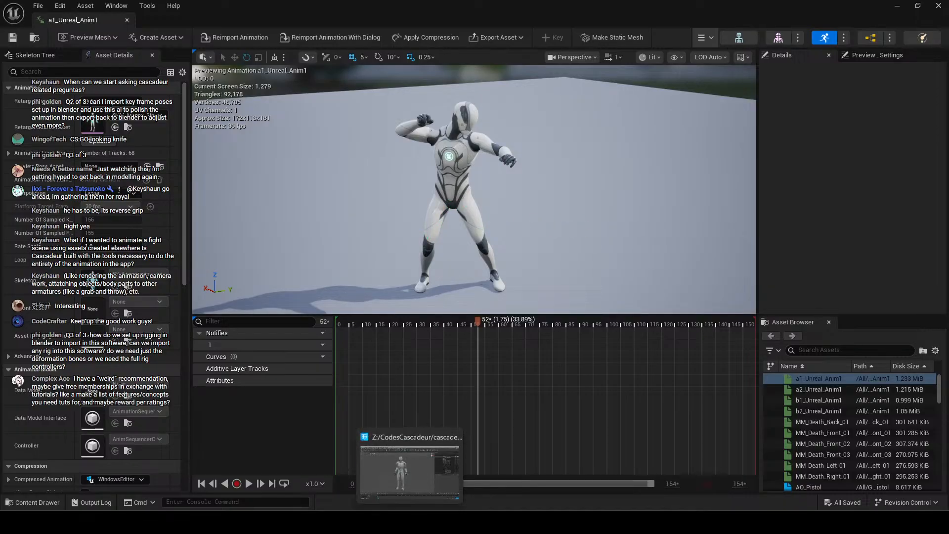
# Switch to Cascadeur and try repositioning the left index fingertip controller on the fist holding the knife
pyautogui.click(410, 442)
pyautogui.moveTo(520, 340); pyautogui.dragTo(454, 335, button='right')
pyautogui.scroll(5, 514, 358)
pyautogui.moveTo(566, 376); pyautogui.dragTo(599, 354, button='right')
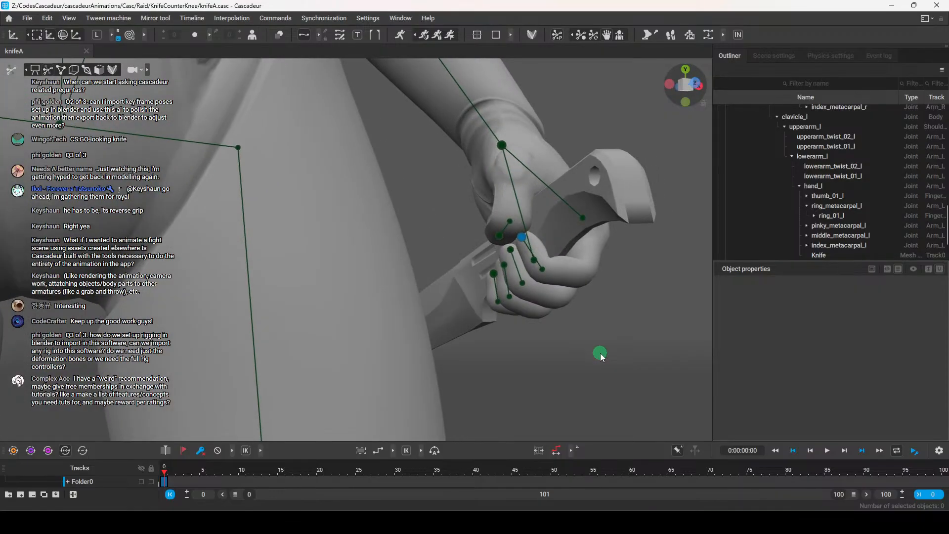
pyautogui.click(522, 237)
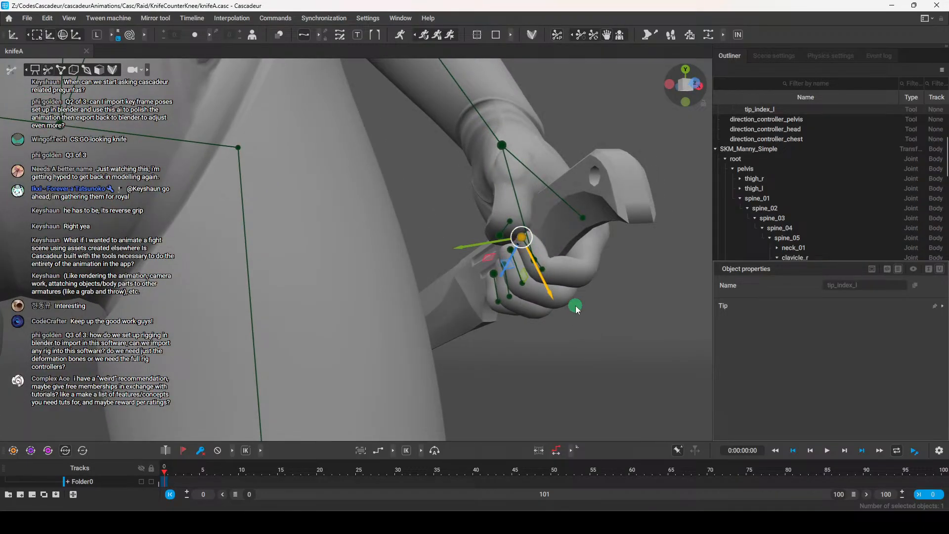
pyautogui.moveTo(520, 236); pyautogui.dragTo(490, 267)
pyautogui.hotkey('ctrl', 'z')
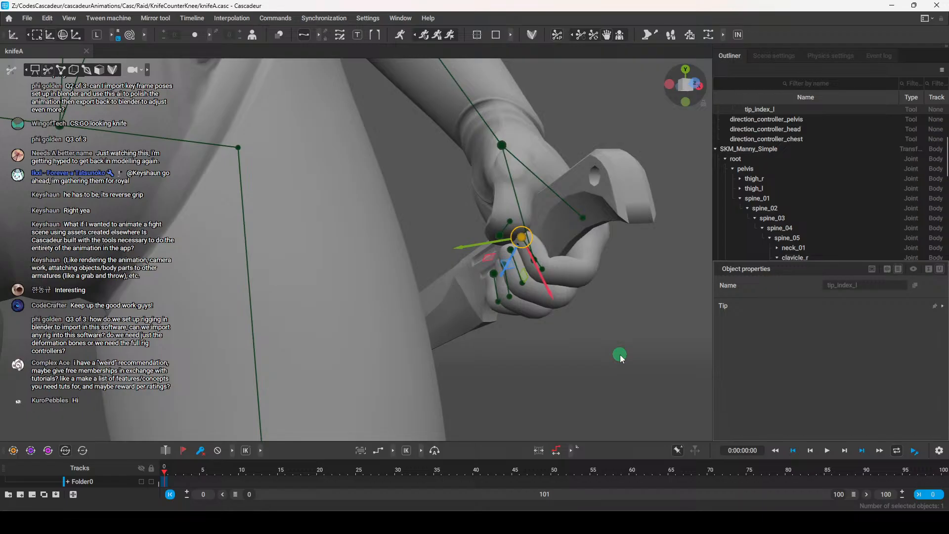
# Examine the whole mannequin with its point controllers from the front and at an angle
pyautogui.keyDown('alt'); pyautogui.moveTo(587, 348); pyautogui.dragTo(434, 340); pyautogui.keyUp('alt')
pyautogui.scroll(-4, 437, 346)
pyautogui.scroll(-2, 340, 324)
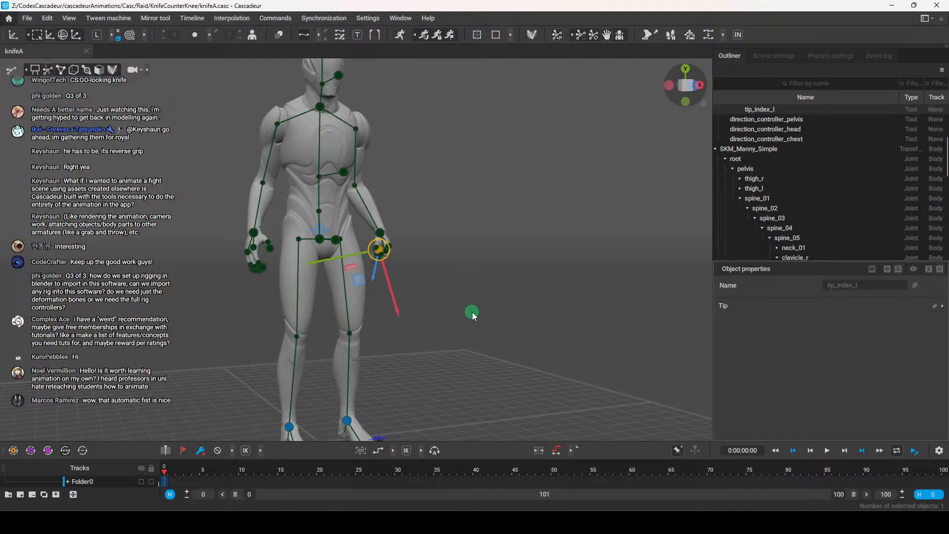
pyautogui.scroll(-2, 472, 313)
pyautogui.keyDown('alt'); pyautogui.moveTo(482, 290); pyautogui.dragTo(506, 303, button='middle'); pyautogui.keyUp('alt')
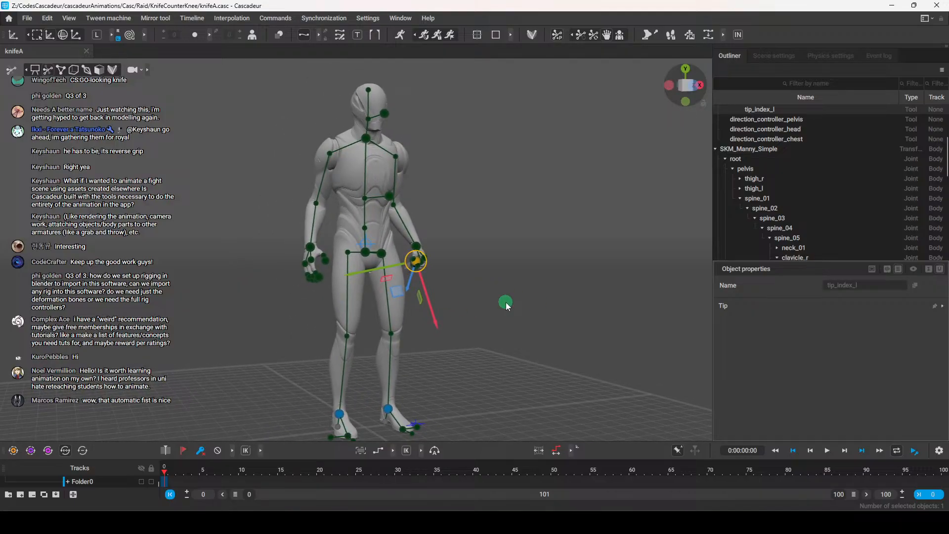
pyautogui.press('KP_1')
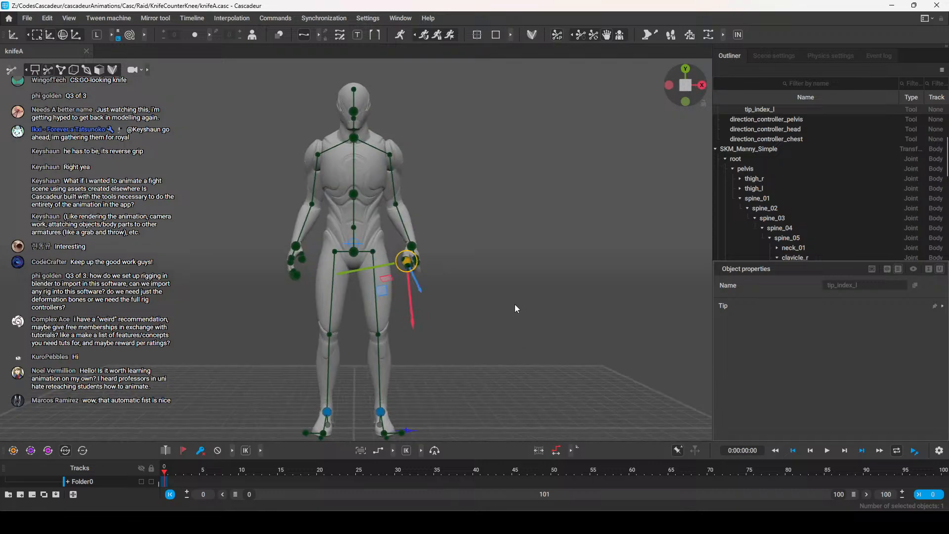
pyautogui.keyDown('alt'); pyautogui.moveTo(509, 294); pyautogui.dragTo(546, 320); pyautogui.keyUp('alt')
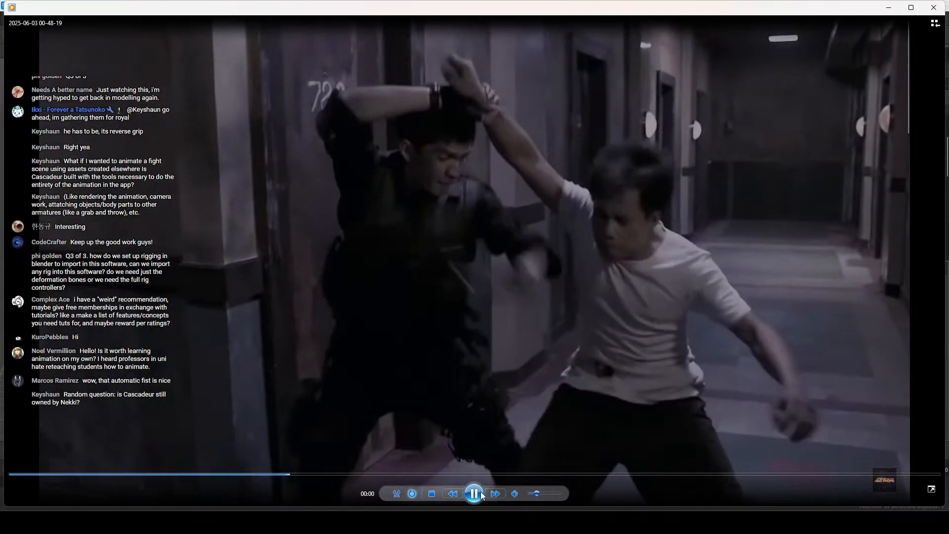
# Replay the reference knife-fight clip from its beginning in the video player, pausing on the arm block
pyautogui.click(474, 497)
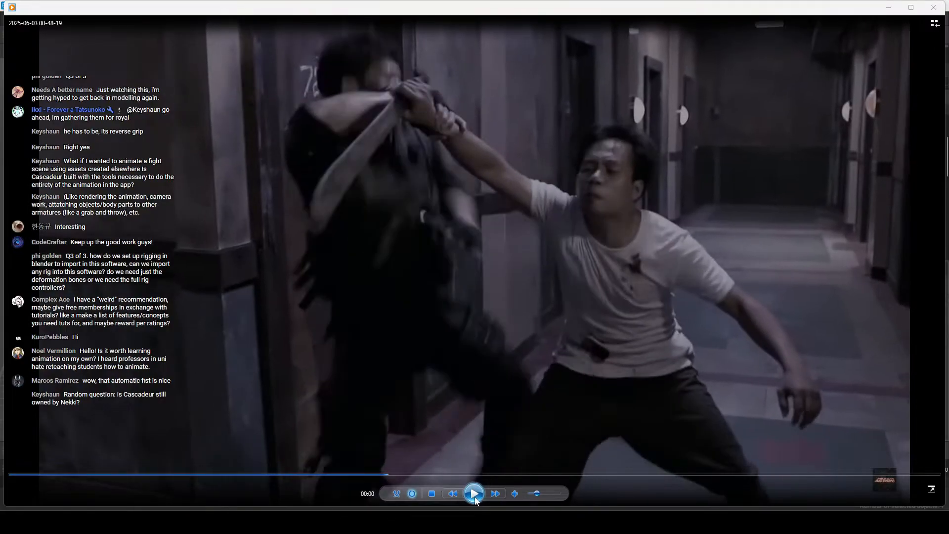
pyautogui.moveTo(397, 473); pyautogui.dragTo(11, 486)
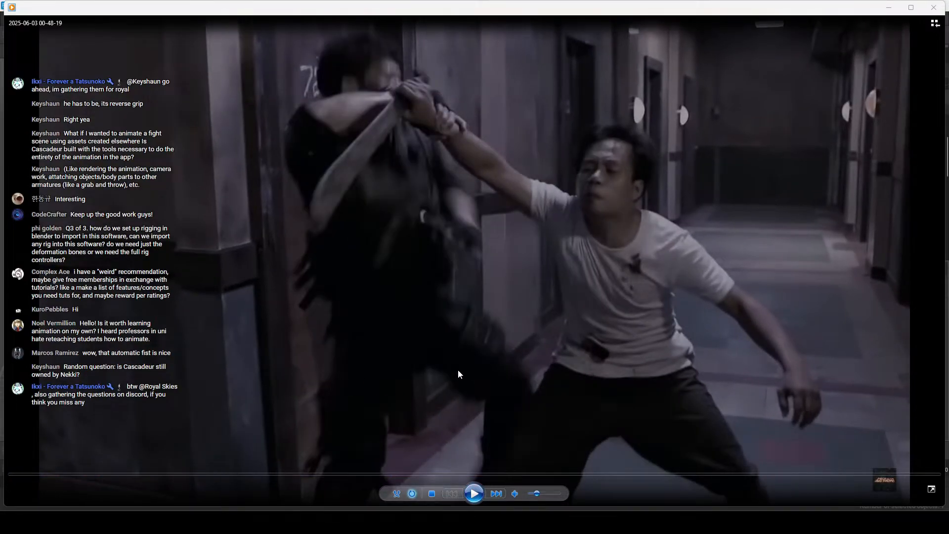
pyautogui.click(474, 493)
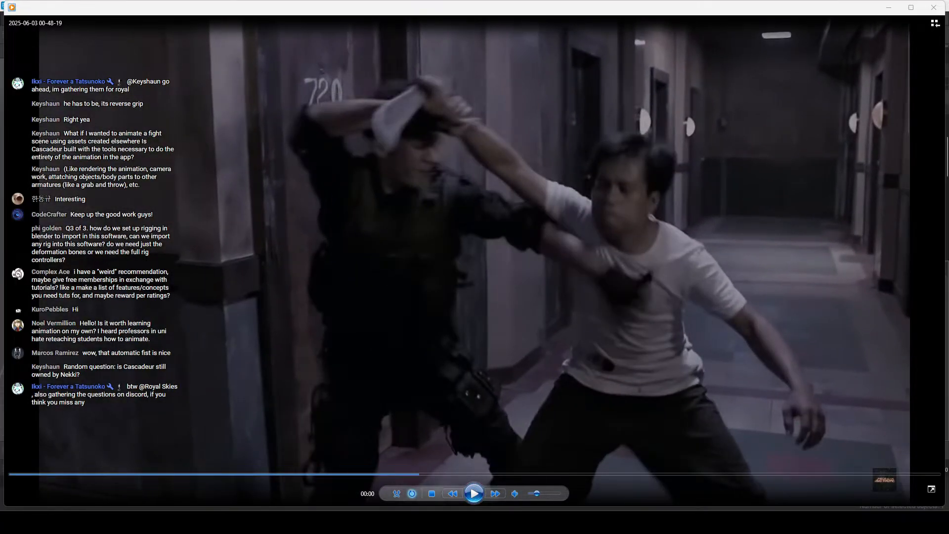
# Switch to Unreal Engine and scrub a1_Unreal_Anim1 back to frame 5
pyautogui.moveTo(692, 521)
pyautogui.click(677, 436)
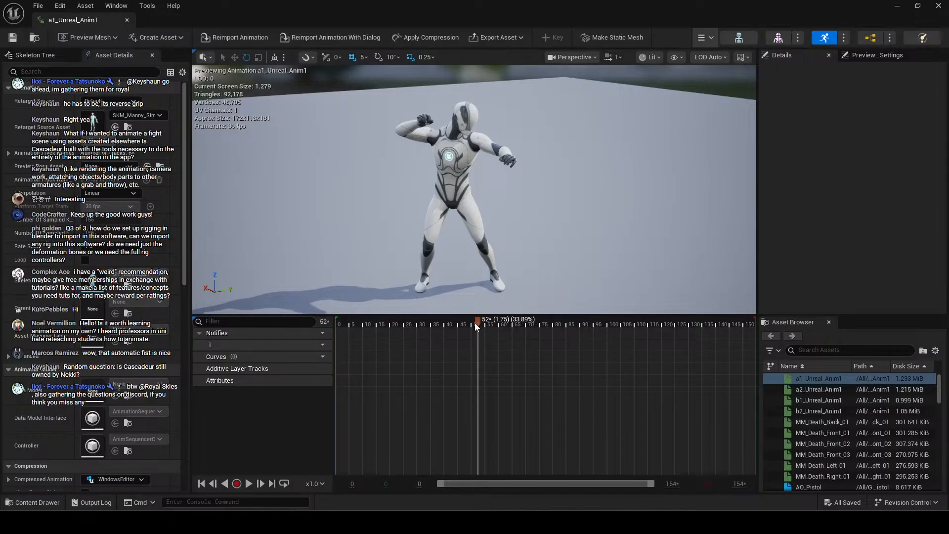
pyautogui.moveTo(476, 326); pyautogui.dragTo(351, 348)
# Switch to the video player, replay the reference fight clip, and close the player
pyautogui.click(519, 523)
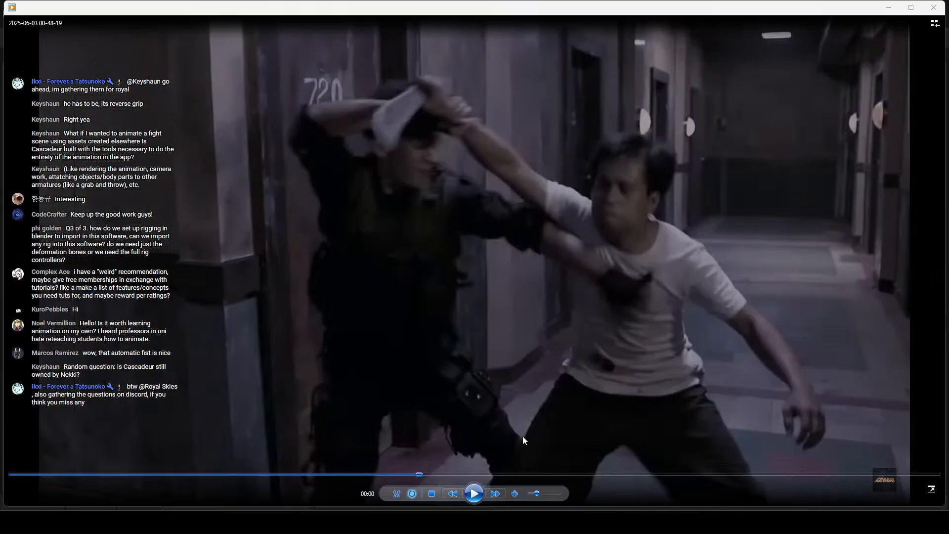
pyautogui.click(473, 493)
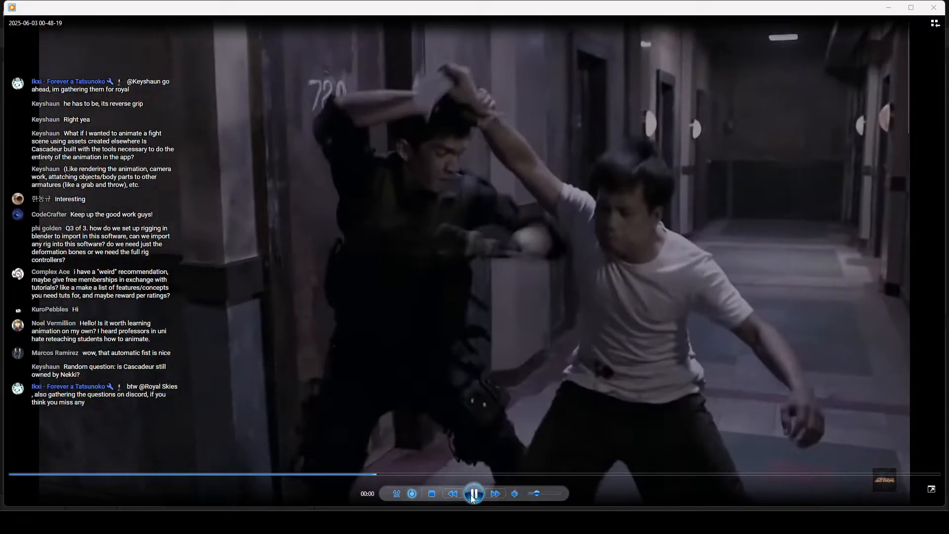
pyautogui.click(472, 495)
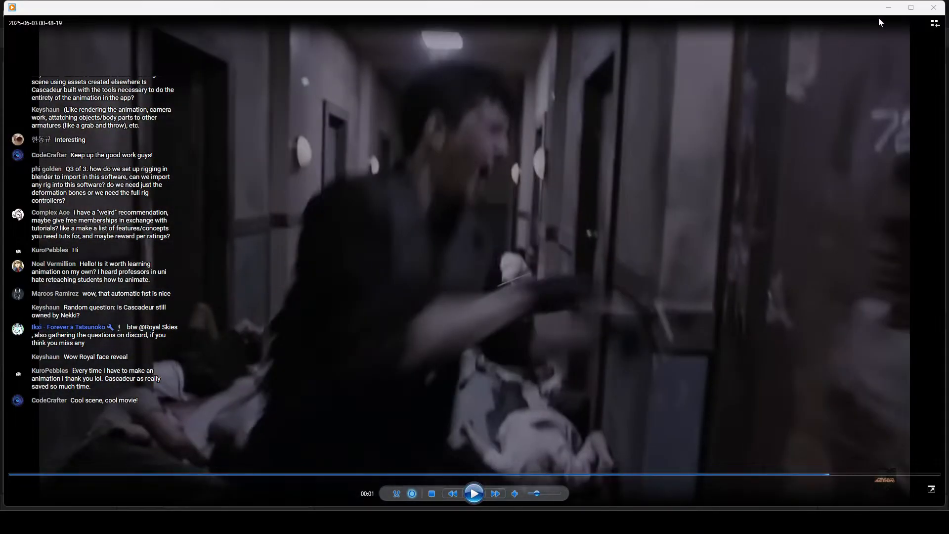
pyautogui.click(931, 11)
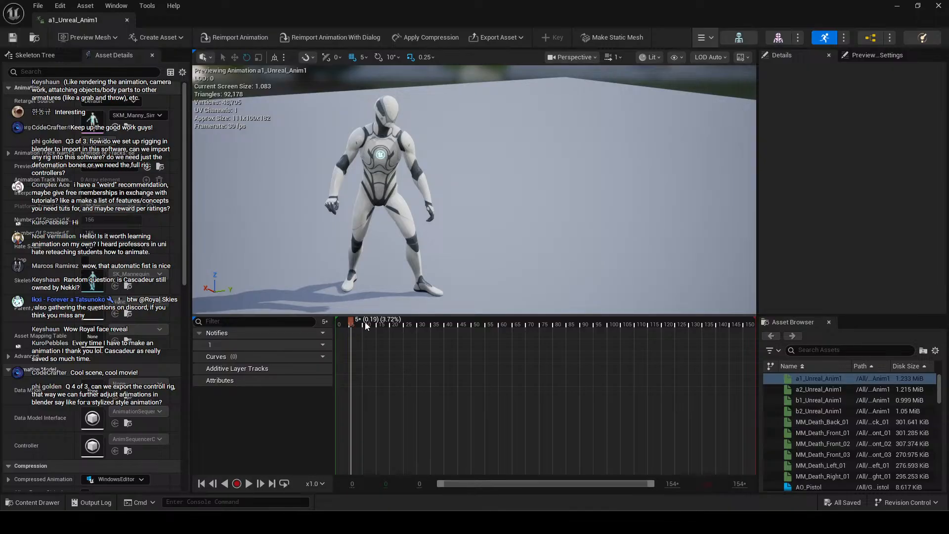
# Scrub a1_Unreal_Anim1 forward to frame 62, and open the b1_Unreal_Anim1 animation sequence for preview
pyautogui.moveTo(350, 324); pyautogui.dragTo(505, 341)
pyautogui.scroll(1, 569, 217)
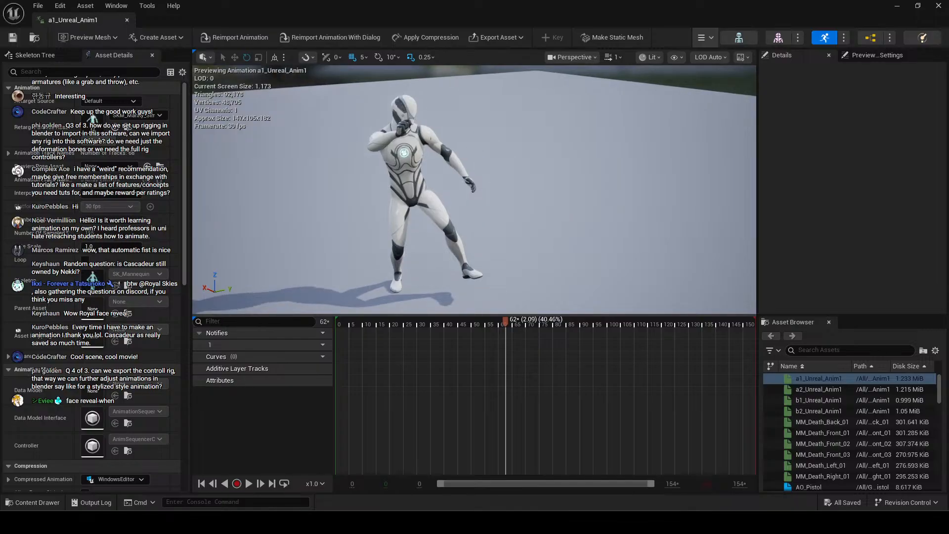
pyautogui.hotkey('ctrl', 'space')
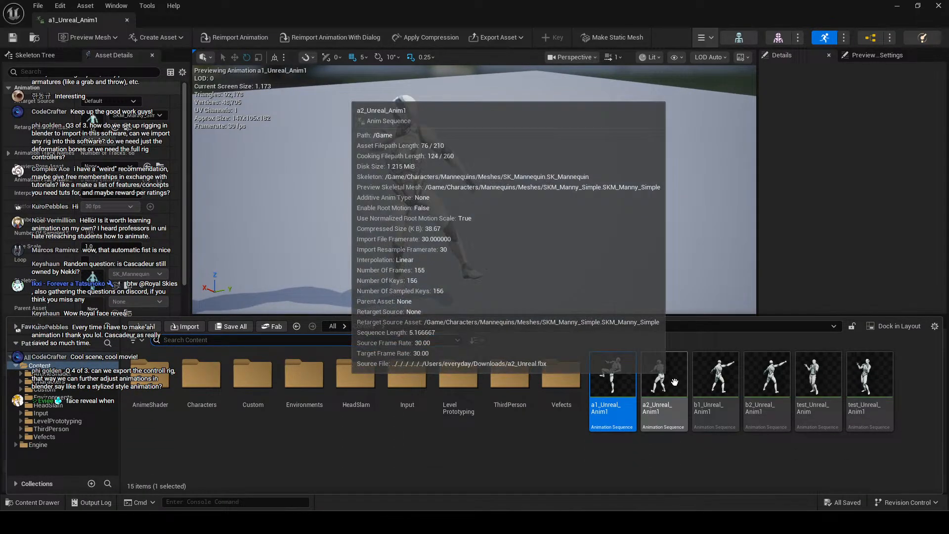
pyautogui.click(753, 473)
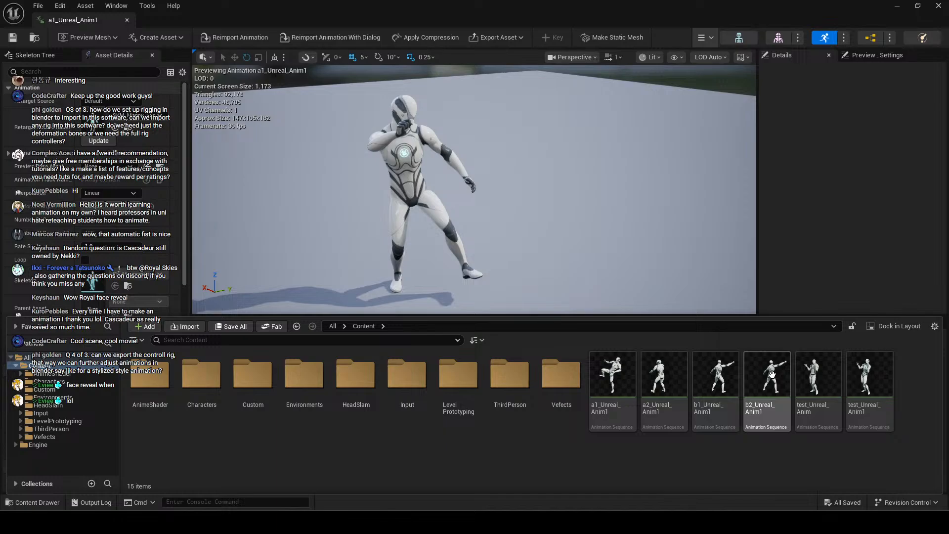
pyautogui.doubleClick(716, 374)
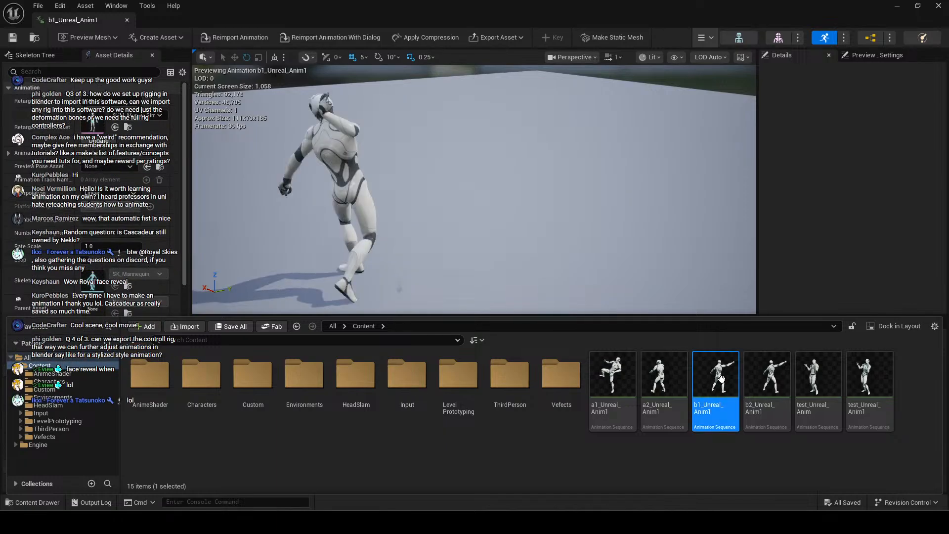
pyautogui.click(532, 219)
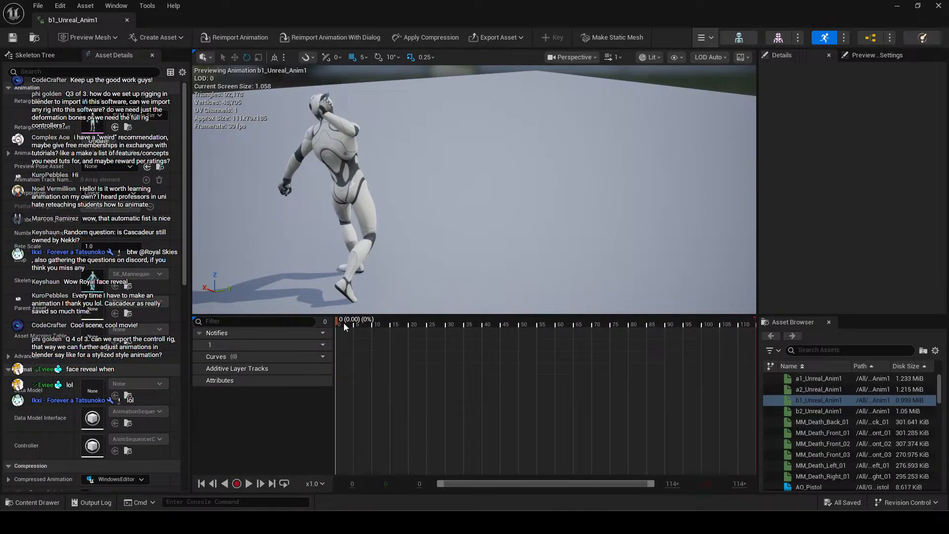
# Scrub b1_Unreal_Anim1 forward to frame 65, examining the attacker's motion from the front and back
pyautogui.moveTo(372, 328); pyautogui.dragTo(507, 332)
pyautogui.keyDown('alt'); pyautogui.moveTo(498, 258); pyautogui.dragTo(568, 247); pyautogui.keyUp('alt')
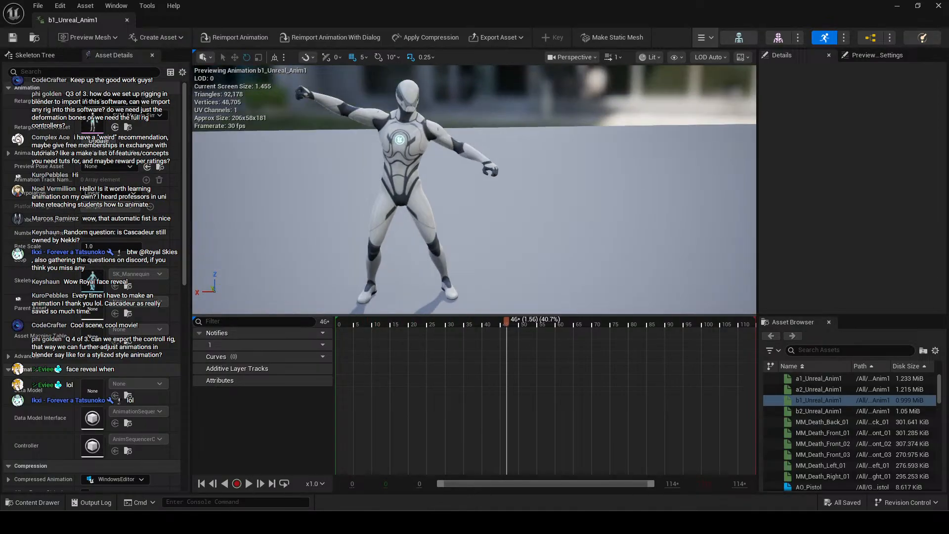
pyautogui.keyDown('alt'); pyautogui.moveTo(546, 277); pyautogui.dragTo(524, 282); pyautogui.keyUp('alt')
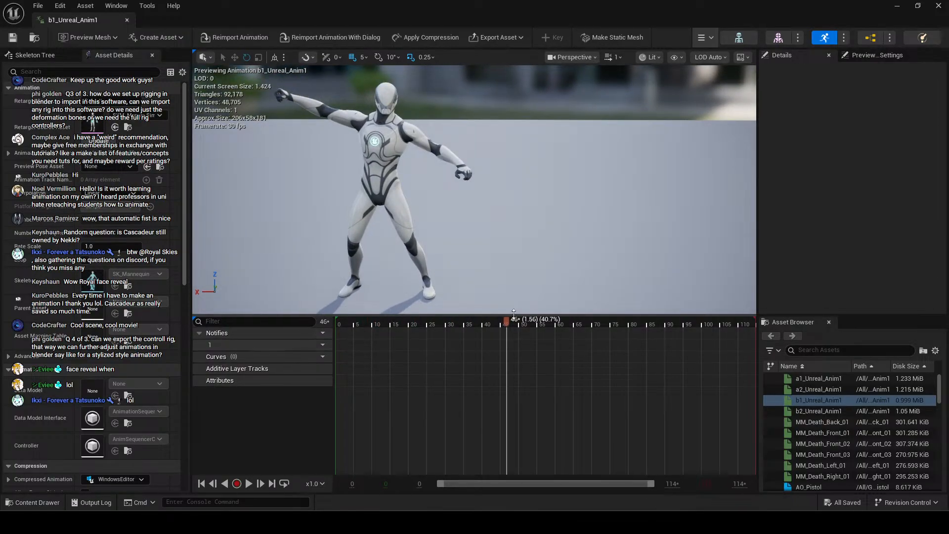
pyautogui.moveTo(506, 324); pyautogui.dragTo(575, 341)
pyautogui.keyDown('alt'); pyautogui.moveTo(558, 267); pyautogui.dragTo(534, 267); pyautogui.keyUp('alt')
pyautogui.moveTo(584, 226); pyautogui.dragTo(554, 256, button='middle')
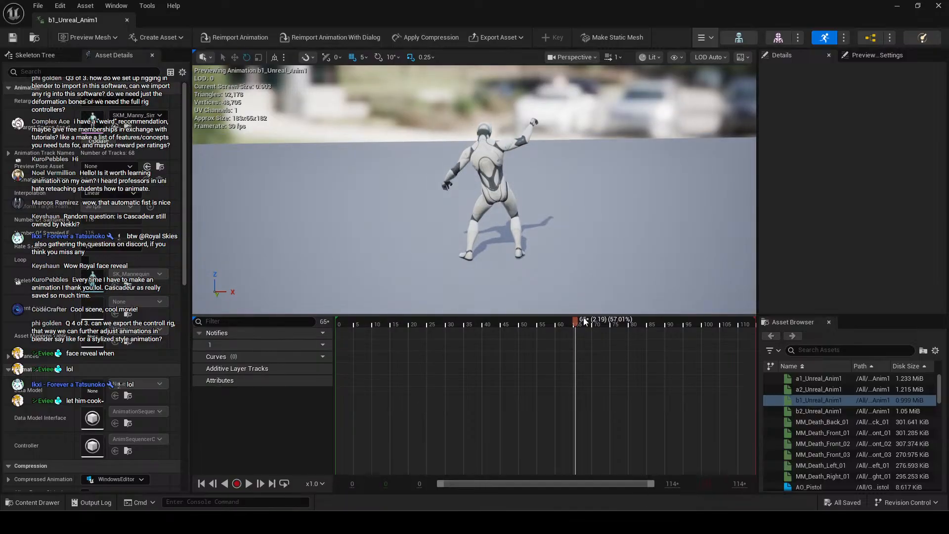
# Review the opening swing of b1_Unreal_Anim1 from the front, scrubbing back to frame 22 and forward to frame 36
pyautogui.moveTo(576, 323); pyautogui.dragTo(419, 330)
pyautogui.keyDown('alt'); pyautogui.moveTo(392, 239); pyautogui.dragTo(643, 245); pyautogui.keyUp('alt')
pyautogui.scroll(-4, 391, 239)
pyautogui.moveTo(391, 240); pyautogui.dragTo(479, 218, button='middle')
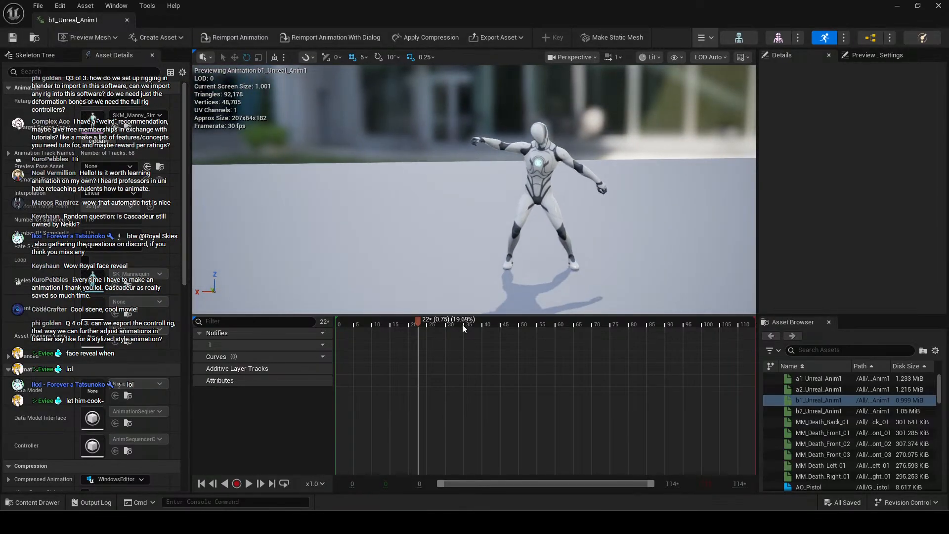
pyautogui.moveTo(417, 322)
pyautogui.mouseDown()
pyautogui.moveTo(346, 330)
pyautogui.moveTo(417, 331)
pyautogui.mouseUp()
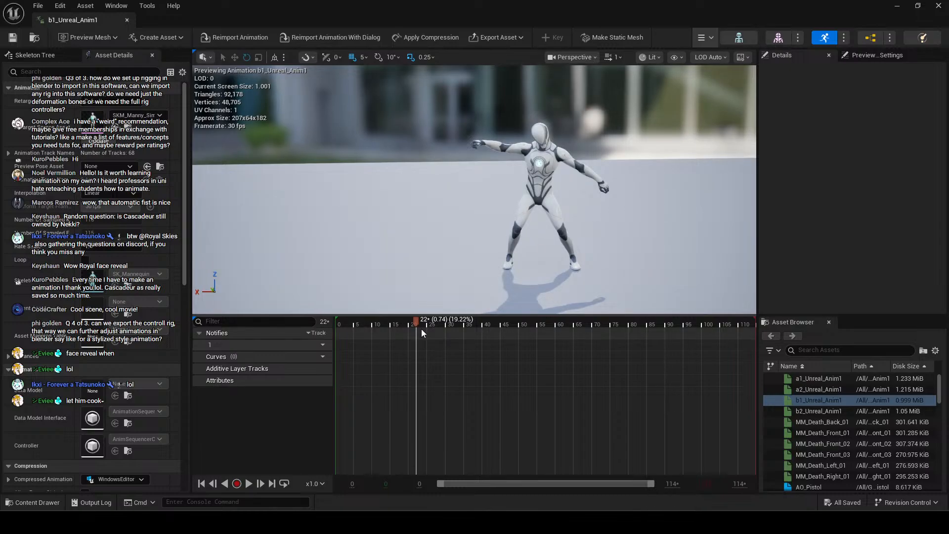
pyautogui.moveTo(422, 330); pyautogui.dragTo(468, 332)
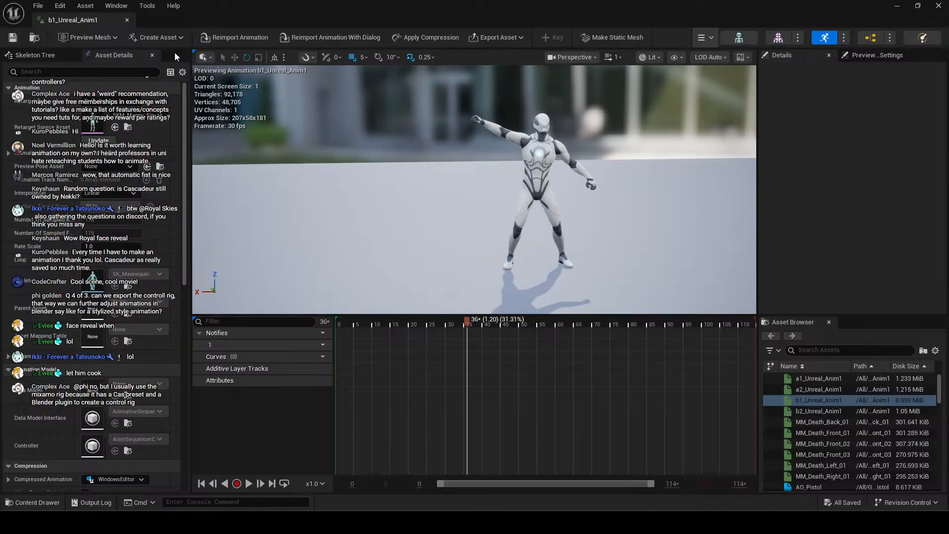
# Minimize the Unreal Engine windows to return to Cascadeur, and deselect the left index fingertip controller
pyautogui.click(898, 7)
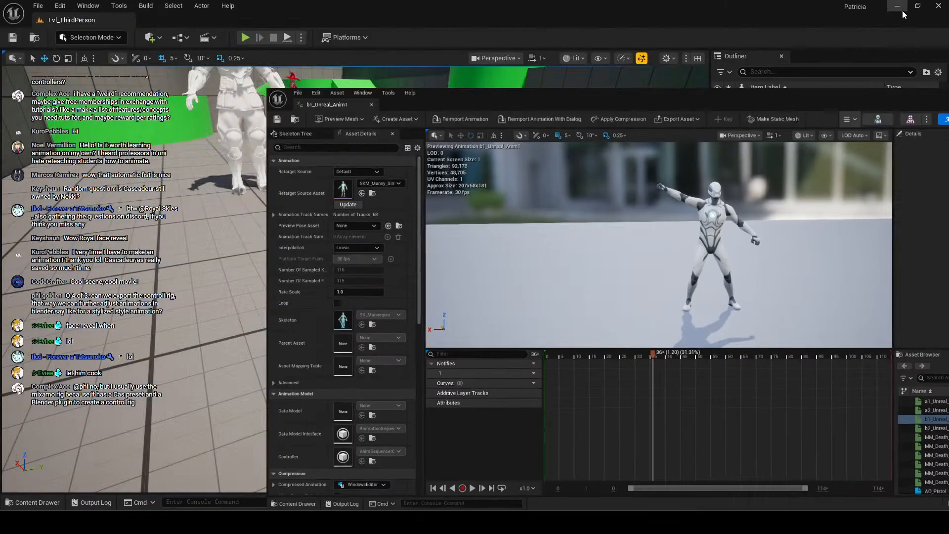
pyautogui.click(896, 7)
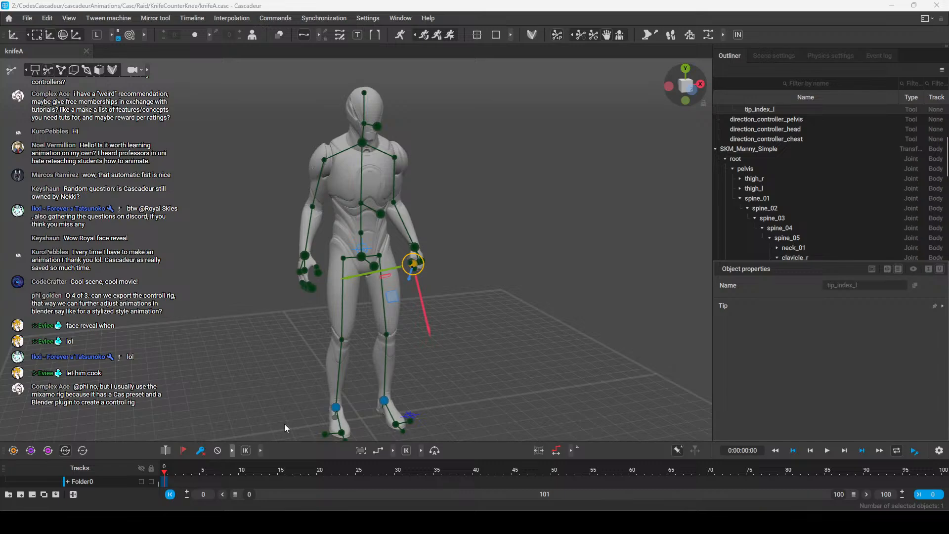
pyautogui.click(505, 341)
pyautogui.scroll(-2, 503, 342)
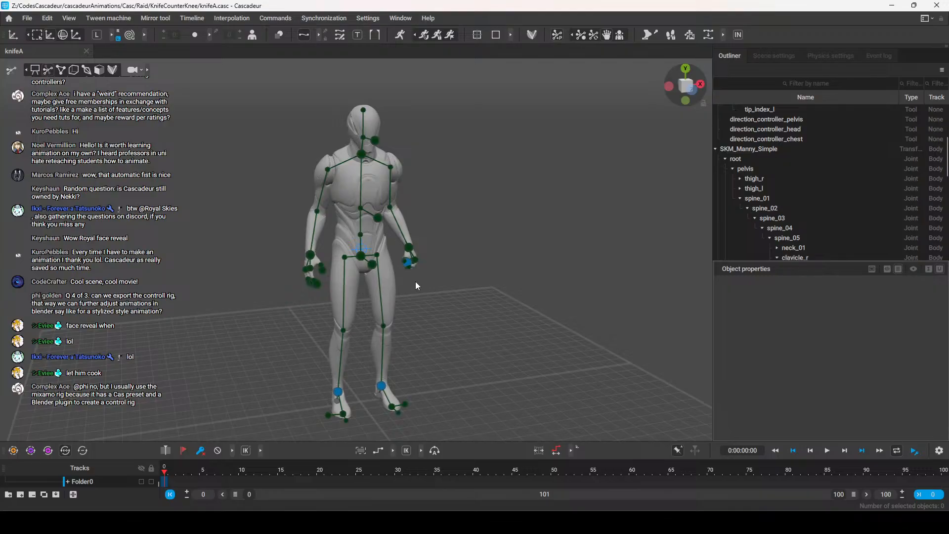
# Create a new scene and import the A_KnifeCounterA FBX animation into it, declining to enter rig mode
pyautogui.click(26, 19)
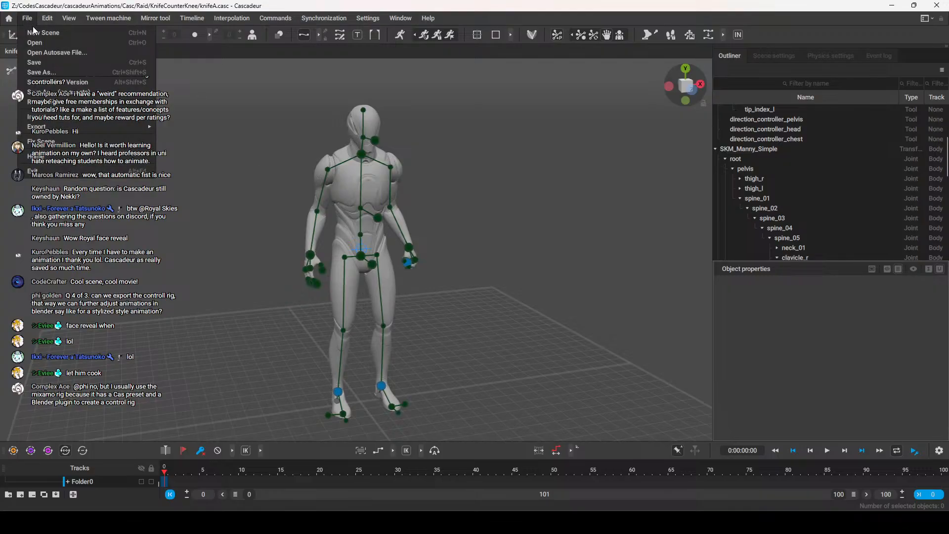
pyautogui.moveTo(46, 20)
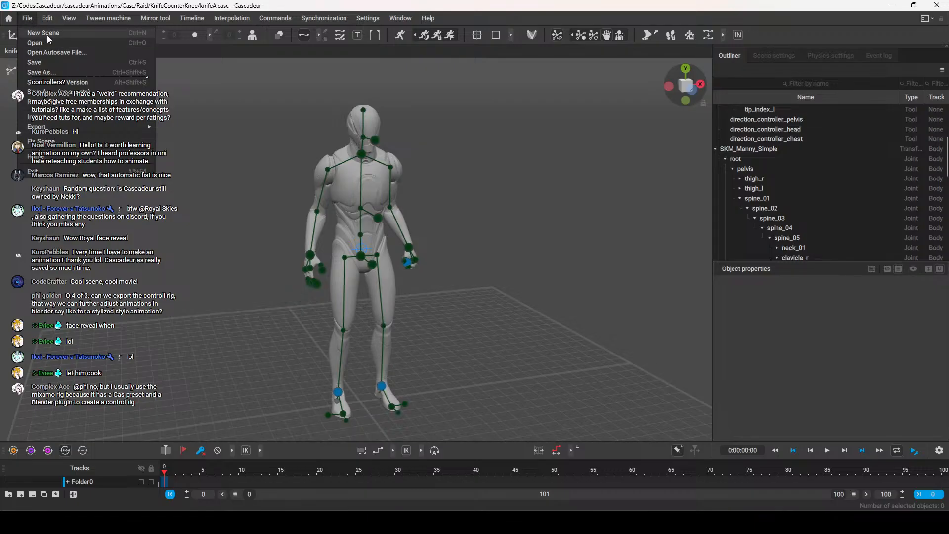
pyautogui.click(47, 36)
pyautogui.click(25, 19)
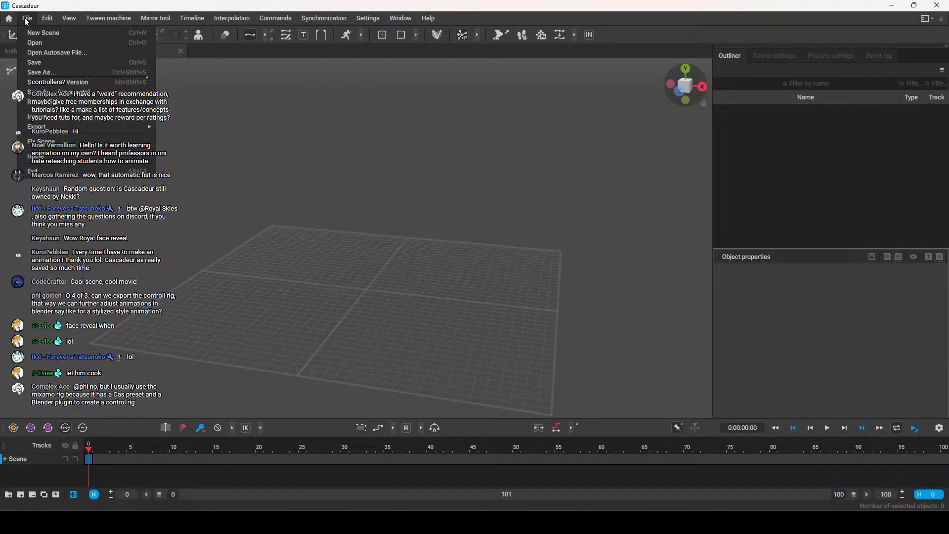
pyautogui.moveTo(44, 116)
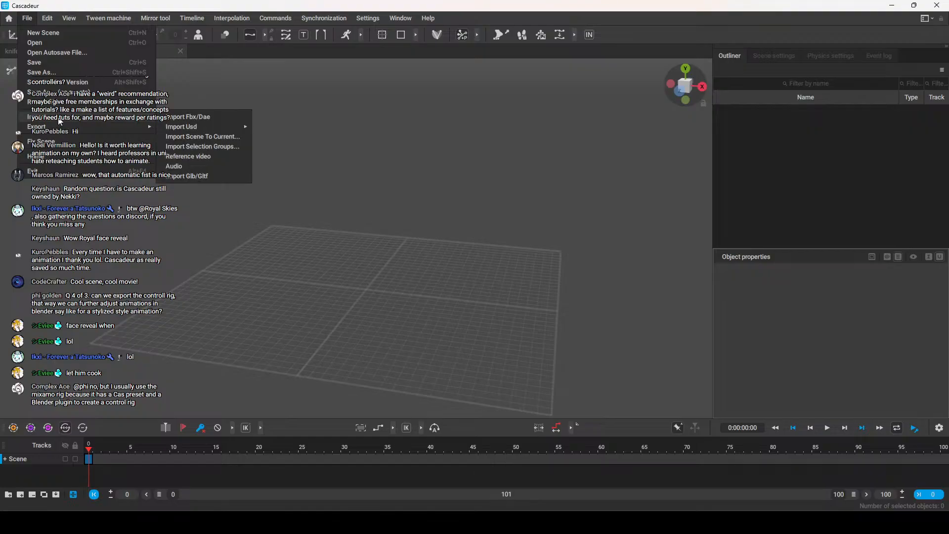
pyautogui.click(209, 116)
pyautogui.click(477, 389)
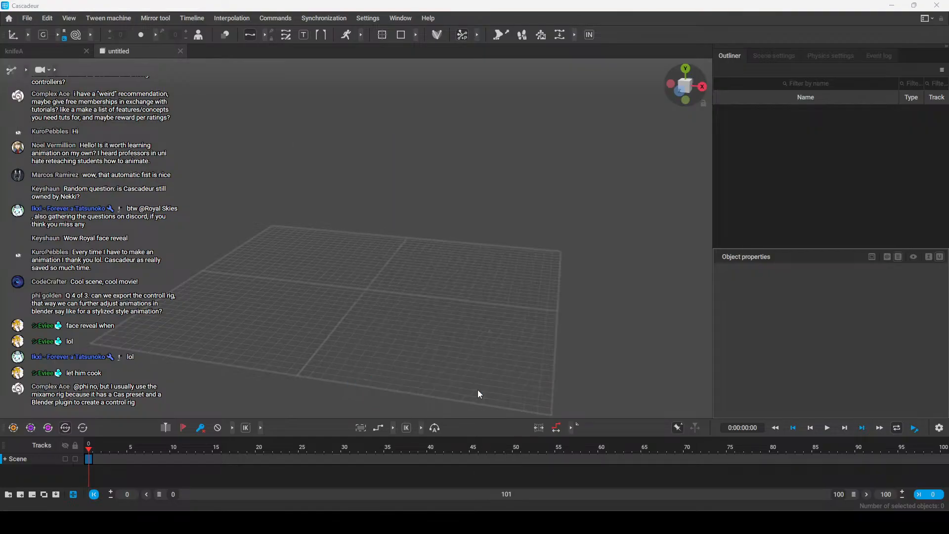
pyautogui.doubleClick(130, 80)
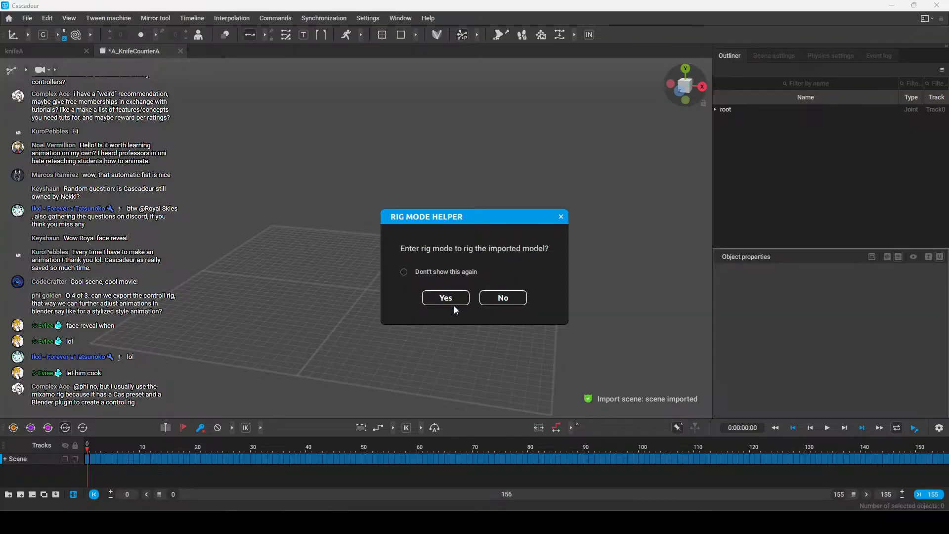
pyautogui.click(512, 299)
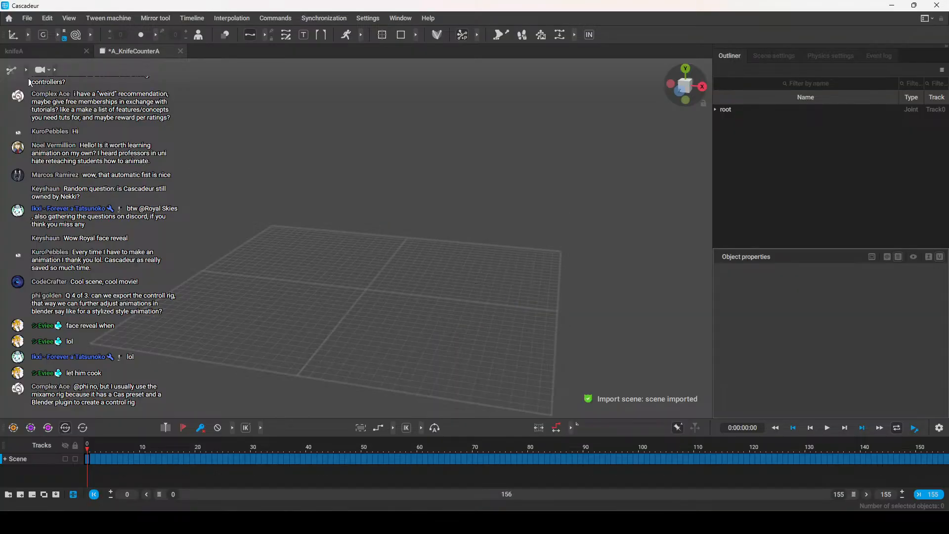
# Select all joints of the imported skeleton and every frame on the Scene track, and copy the animation
pyautogui.scroll(2, 488, 282)
pyautogui.keyDown('alt'); pyautogui.moveTo(494, 264); pyautogui.dragTo(446, 256); pyautogui.keyUp('alt')
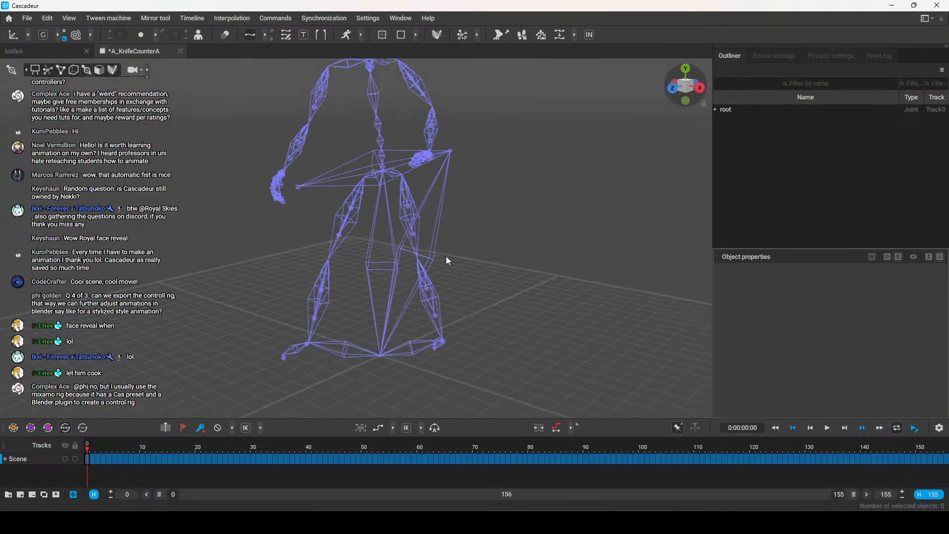
pyautogui.doubleClick(389, 199)
pyautogui.scroll(-2, 436, 286)
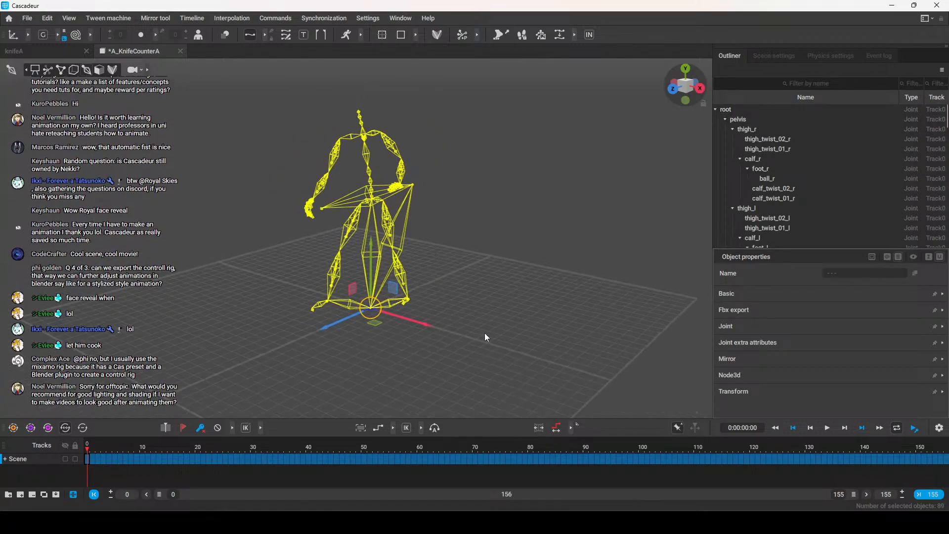
pyautogui.doubleClick(44, 463)
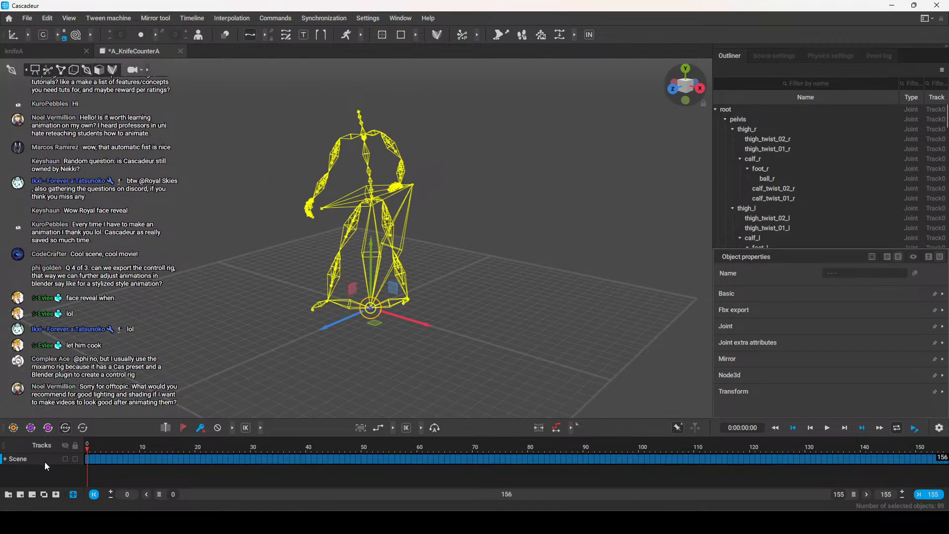
pyautogui.moveTo(104, 445); pyautogui.dragTo(70, 446)
pyautogui.moveTo(200, 339); pyautogui.dragTo(488, 331, button='right')
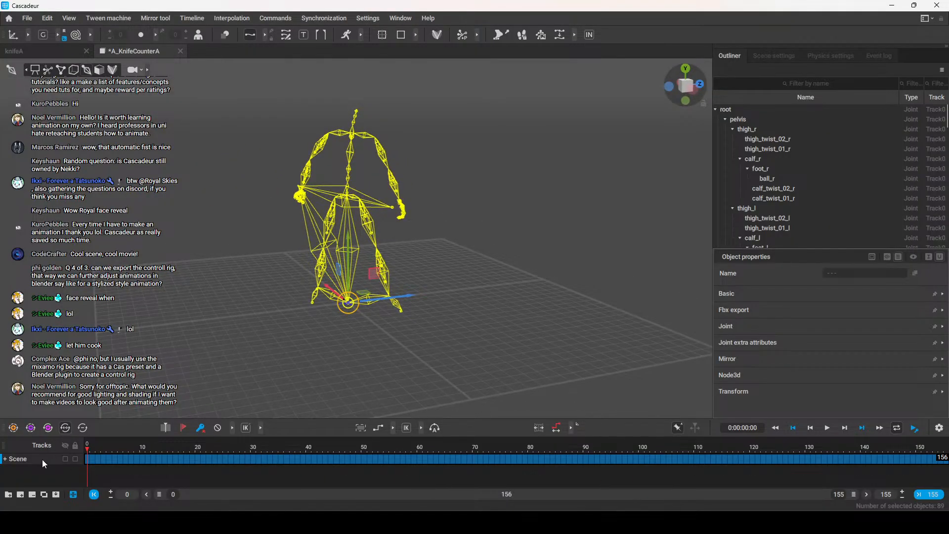
# Return to the knifeA scene and set its timeline's last frame to 156
pyautogui.click(43, 50)
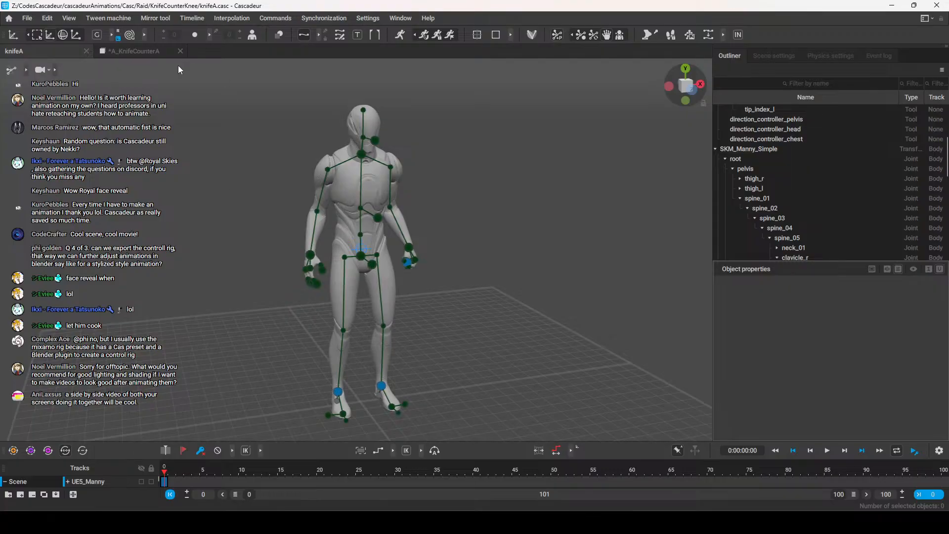
pyautogui.click(141, 53)
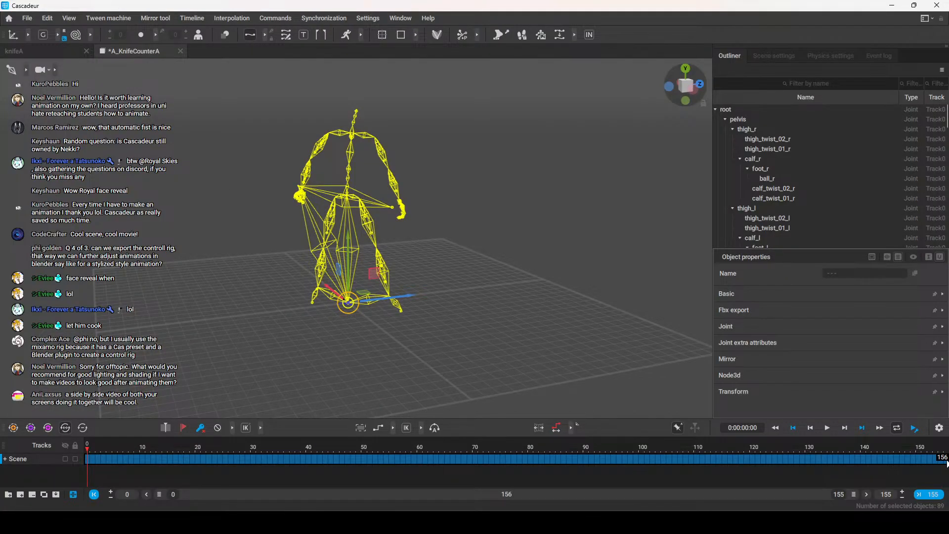
pyautogui.click(44, 52)
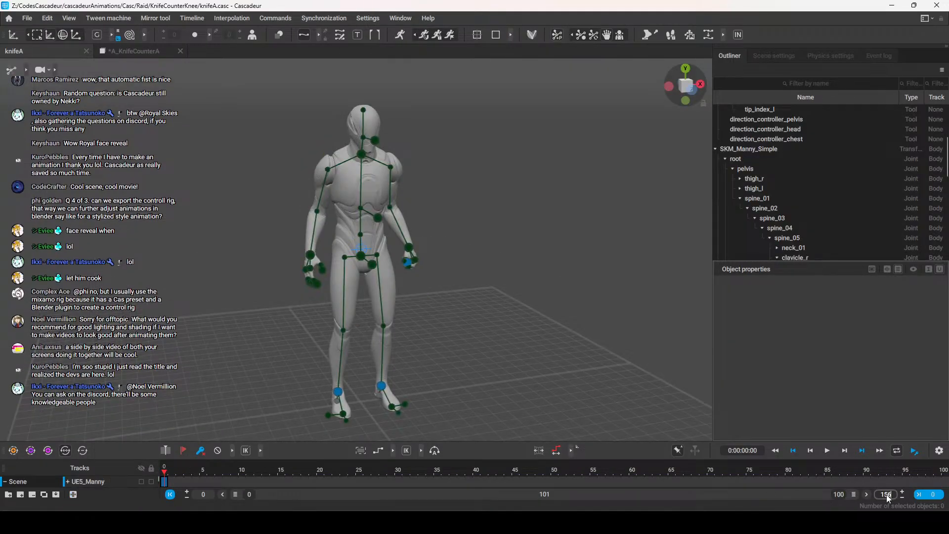
pyautogui.write('56')
pyautogui.press('Return')
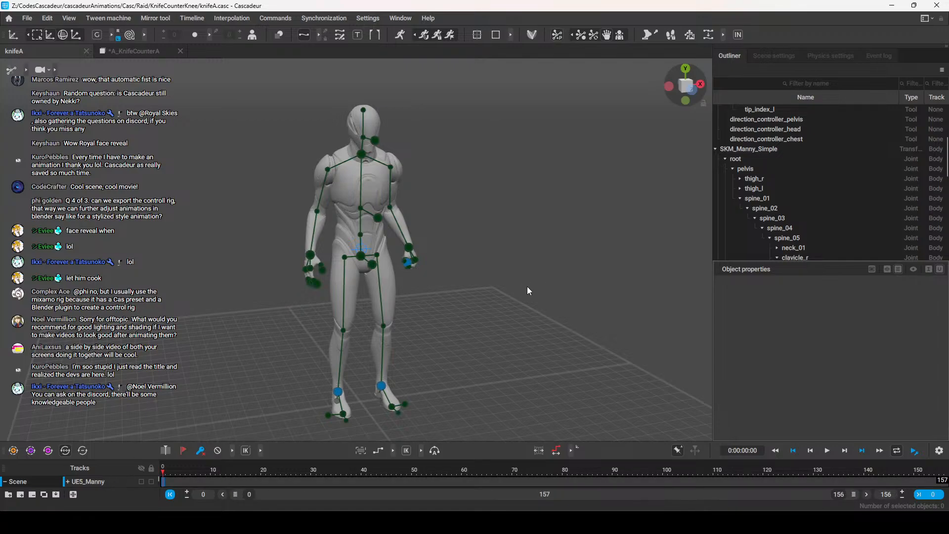
# Switch knifeA to joint display, select all of Manny's joints and paste the copied animation onto them
pyautogui.click(26, 69)
pyautogui.click(86, 70)
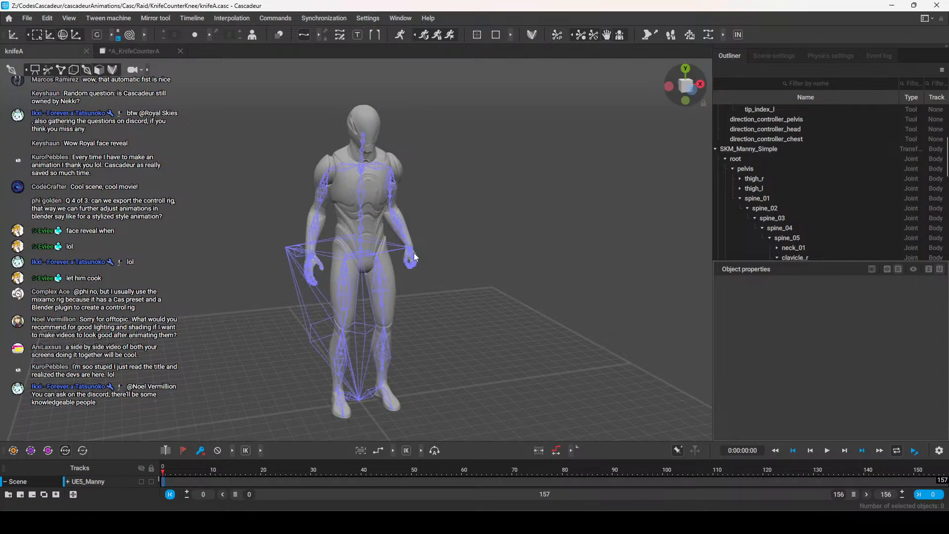
pyautogui.hotkey('ctrl', 'a')
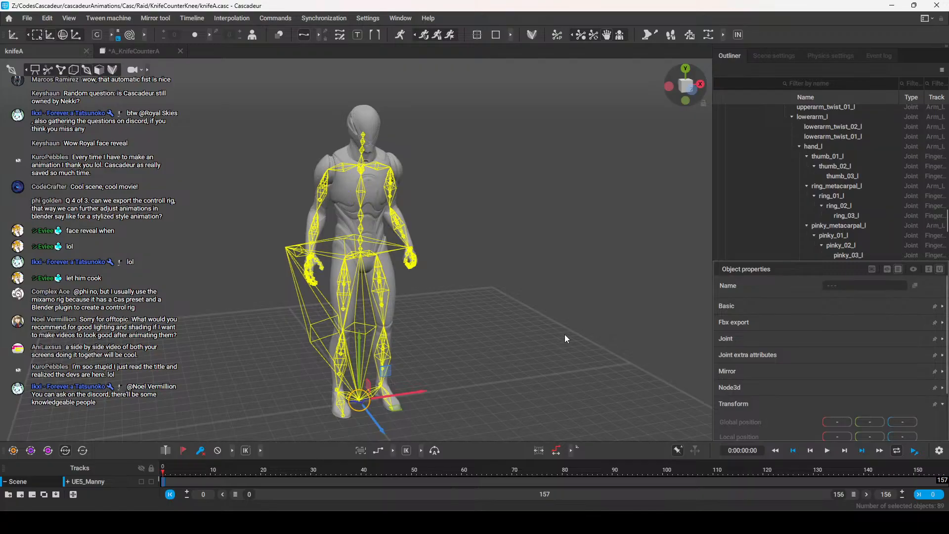
pyautogui.scroll(-3, 494, 322)
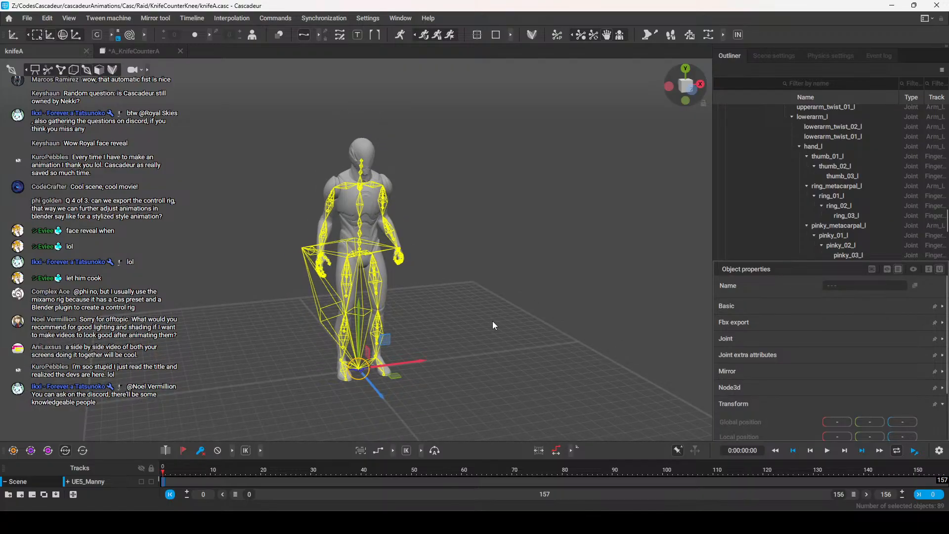
pyautogui.hotkey('ctrl', 'v')
# Scrub through the pasted knife animation and back to frame 0, checking Manny's motion
pyautogui.moveTo(480, 322)
pyautogui.mouseDown(button='right')
pyautogui.moveTo(547, 307)
pyautogui.moveTo(466, 327)
pyautogui.mouseUp(button='right')
pyautogui.moveTo(172, 472); pyautogui.dragTo(781, 477)
pyautogui.moveTo(926, 477); pyautogui.dragTo(158, 474)
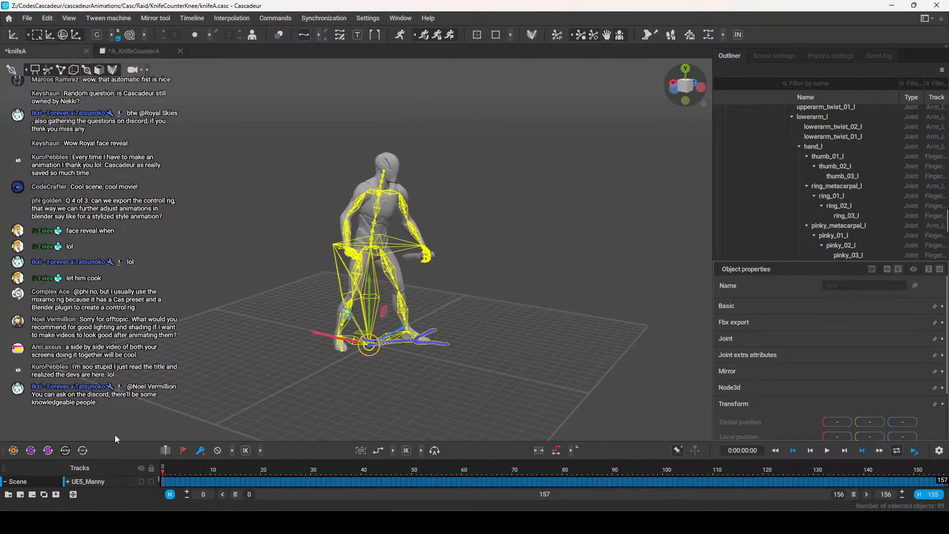
# Deselect the joints and switch the viewport back to Manny's point controllers
pyautogui.click(163, 241)
pyautogui.click(48, 70)
pyautogui.scroll(3, 150, 194)
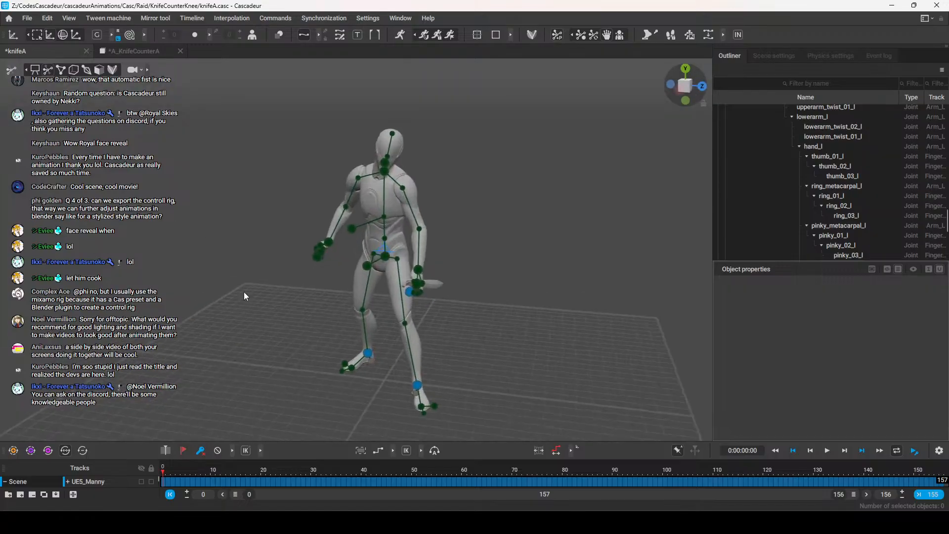
pyautogui.keyDown('alt'); pyautogui.moveTo(218, 290); pyautogui.dragTo(289, 322); pyautogui.keyUp('alt')
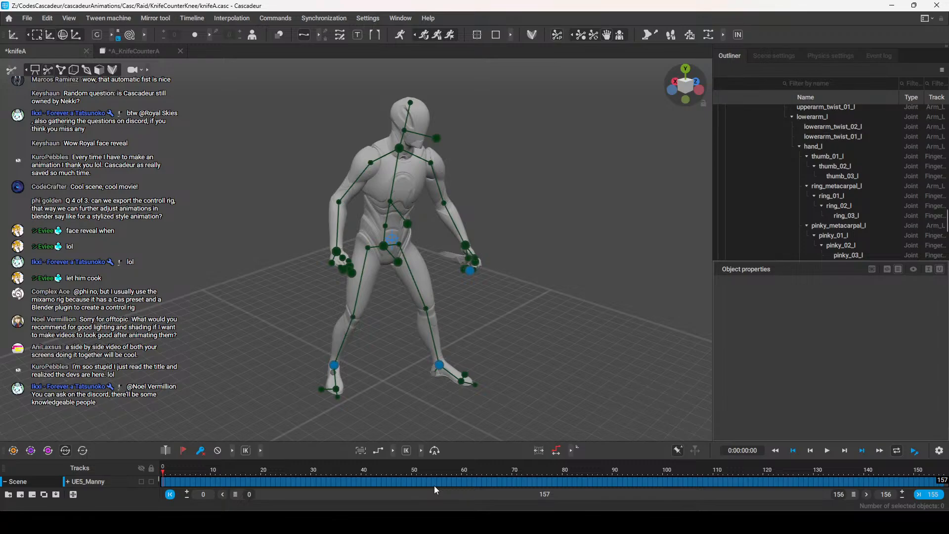
pyautogui.moveTo(457, 441); pyautogui.dragTo(462, 438)
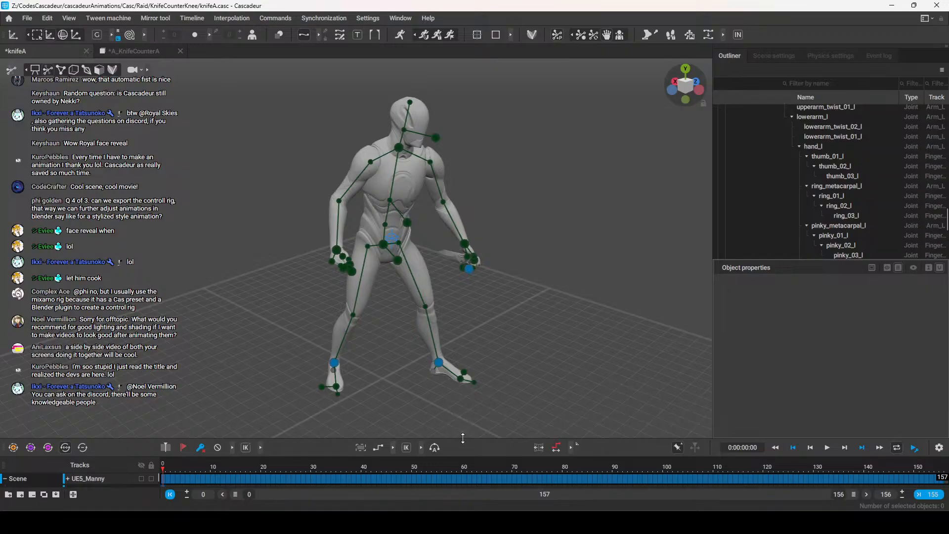
pyautogui.scroll(-4, 496, 328)
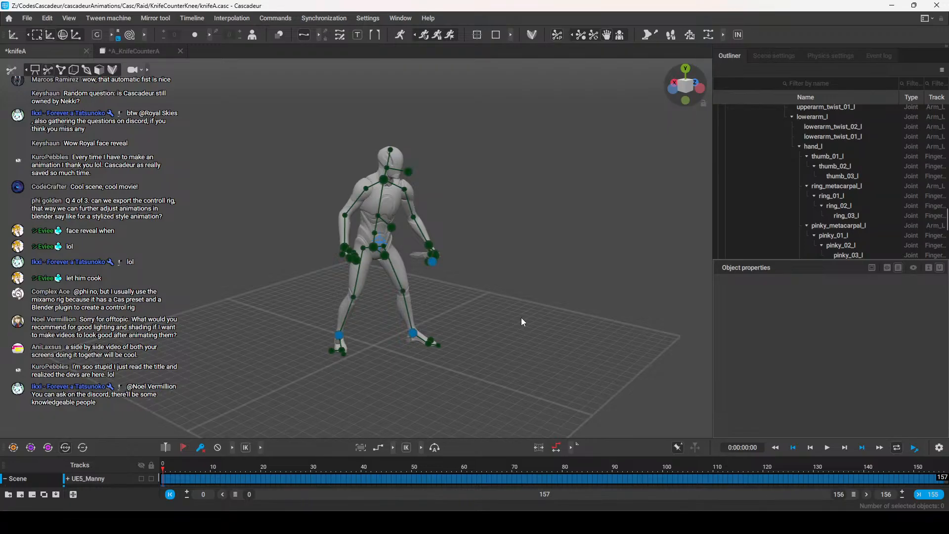
pyautogui.keyDown('alt'); pyautogui.moveTo(521, 317); pyautogui.dragTo(518, 321); pyautogui.keyUp('alt')
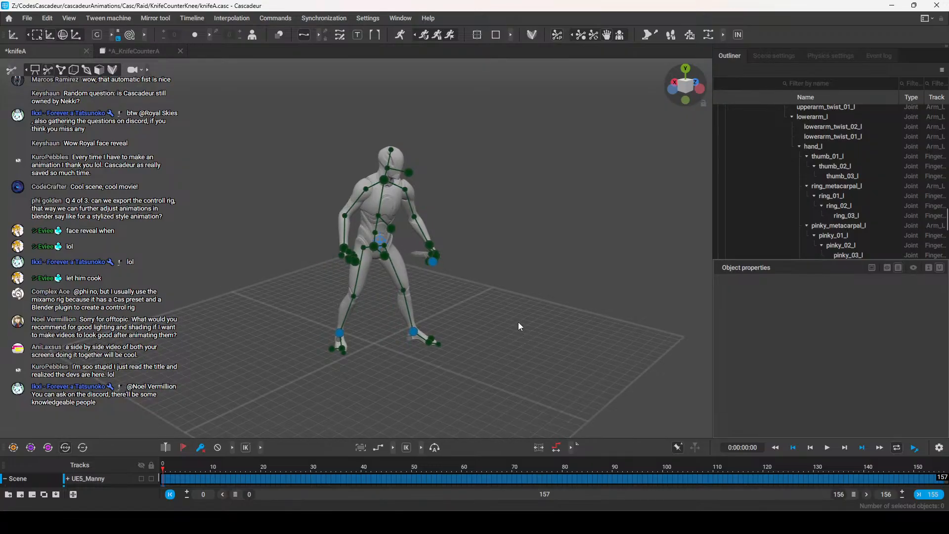
# Close the A_KnifeCounterA scene without saving it, save knifeA, and enlarge the timeline to show the Folder0 track
pyautogui.click(140, 50)
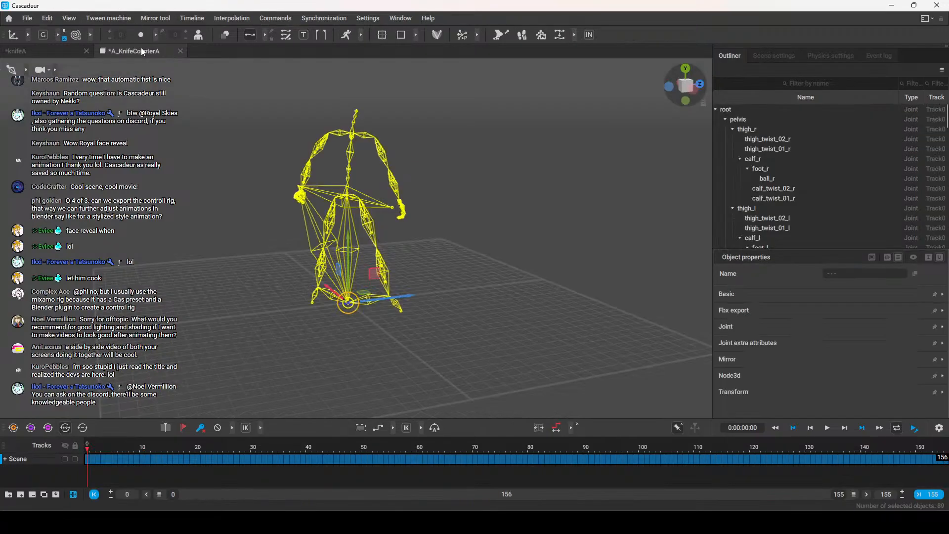
pyautogui.click(180, 51)
pyautogui.click(515, 293)
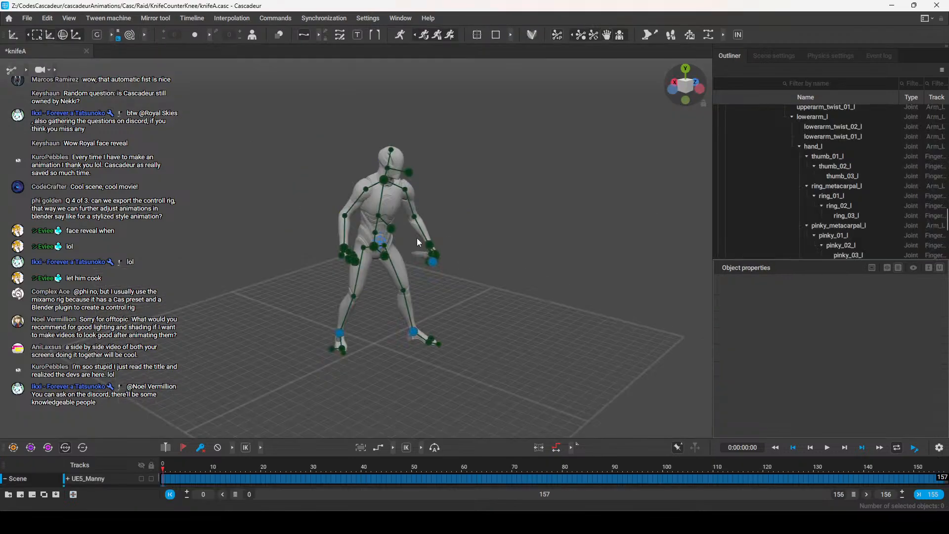
pyautogui.click(26, 18)
pyautogui.click(46, 60)
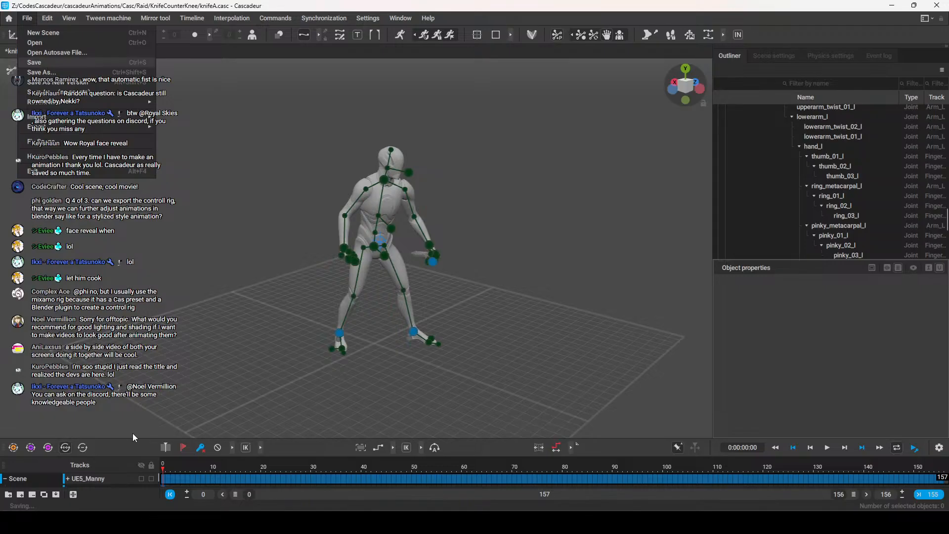
pyautogui.moveTo(296, 438); pyautogui.dragTo(304, 423)
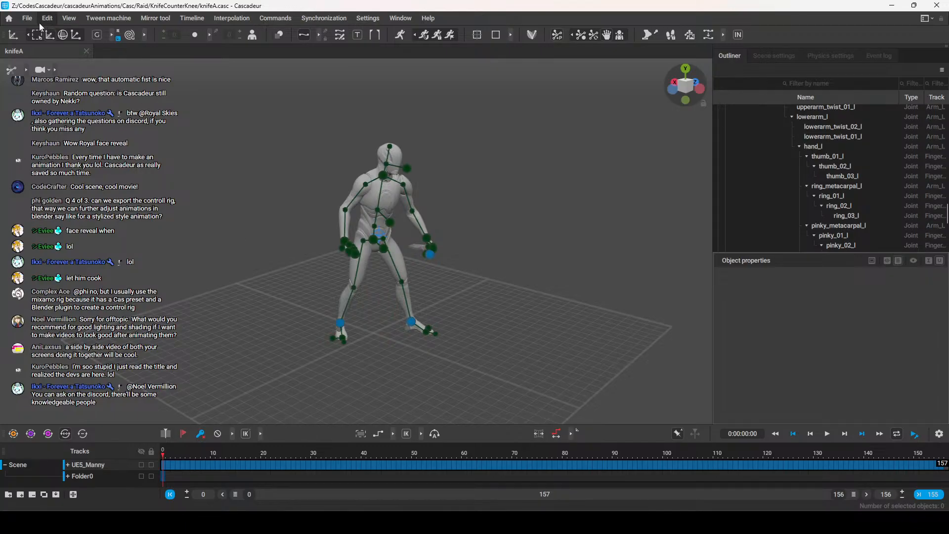
pyautogui.click(28, 17)
pyautogui.moveTo(50, 117)
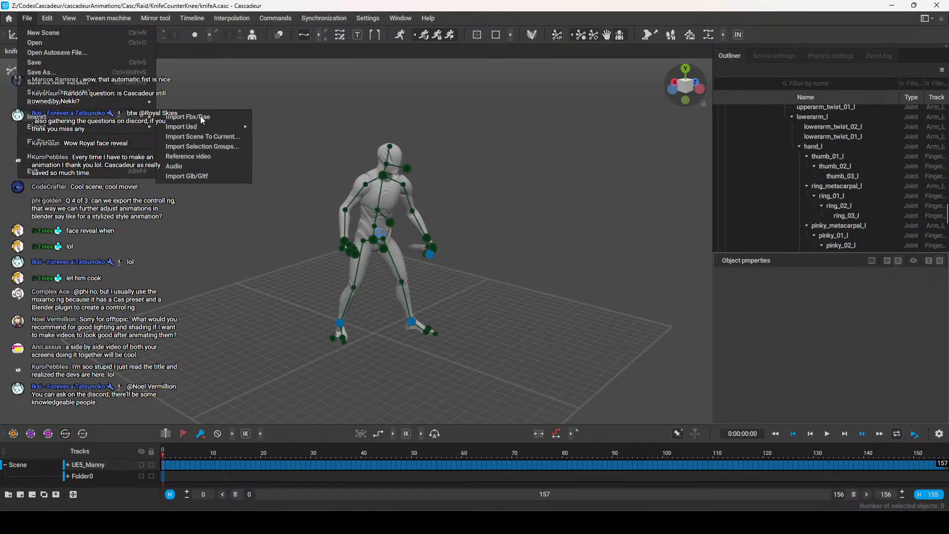
pyautogui.click(200, 116)
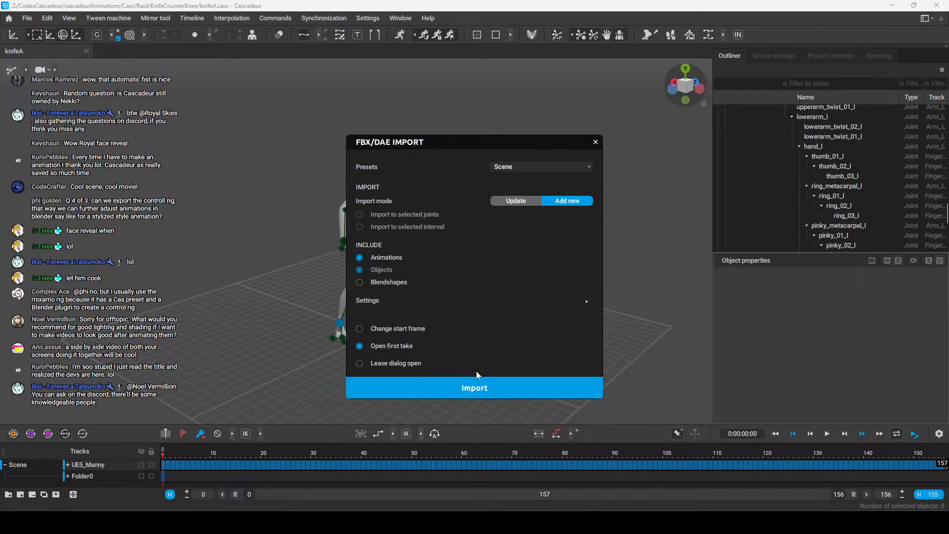
pyautogui.click(596, 143)
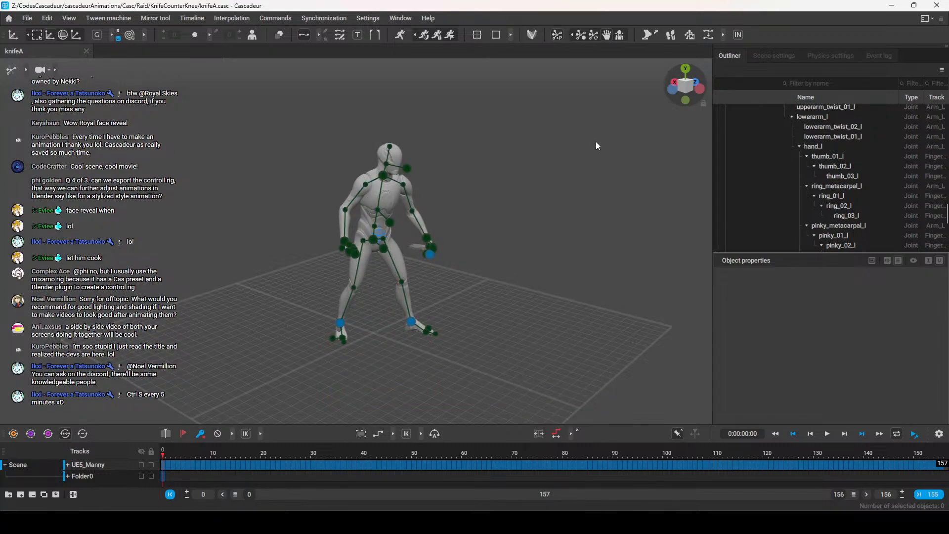
# Create another new scene and load the UE5 Manny sample model into it
pyautogui.click(36, 20)
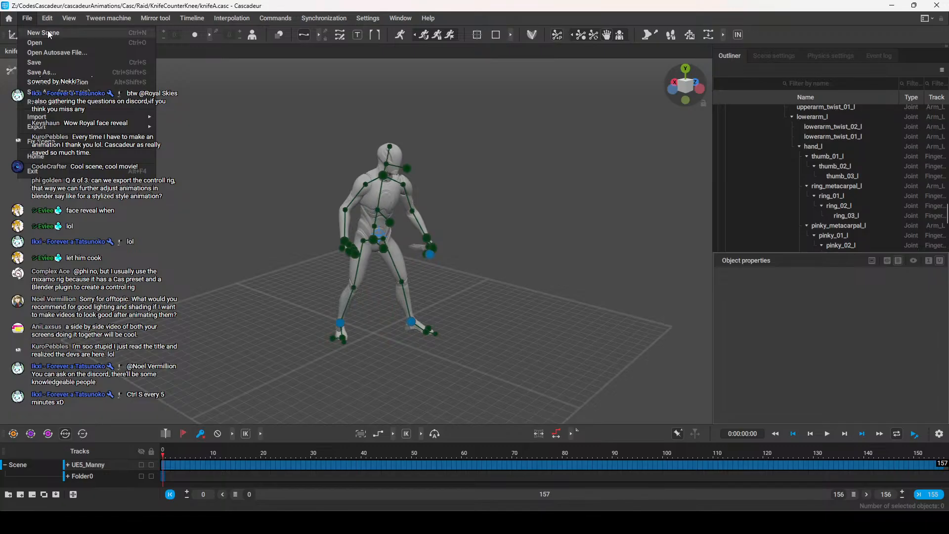
pyautogui.click(47, 31)
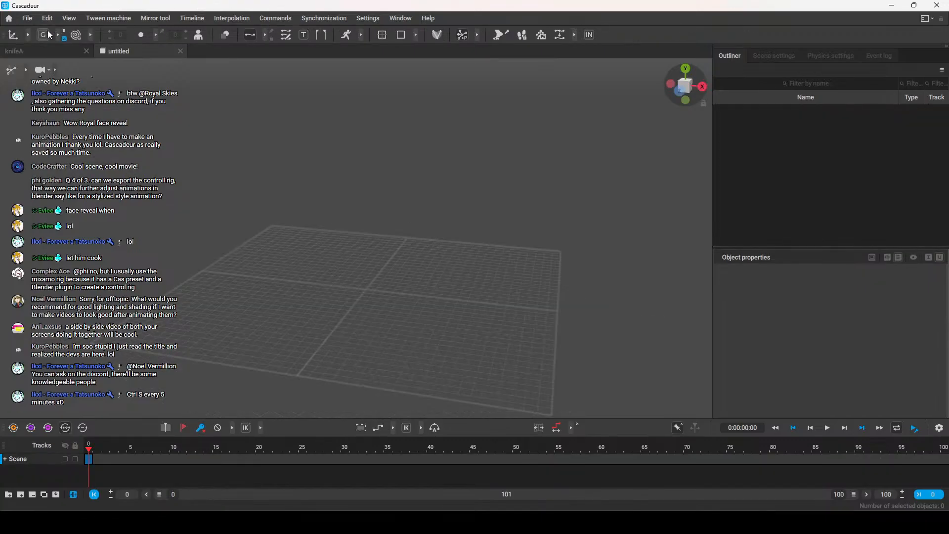
pyautogui.click(10, 18)
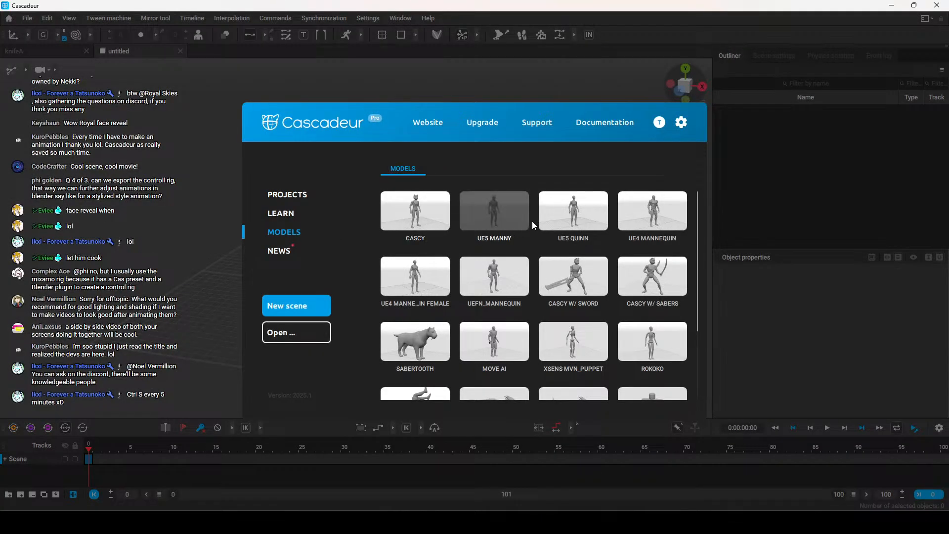
pyautogui.click(495, 217)
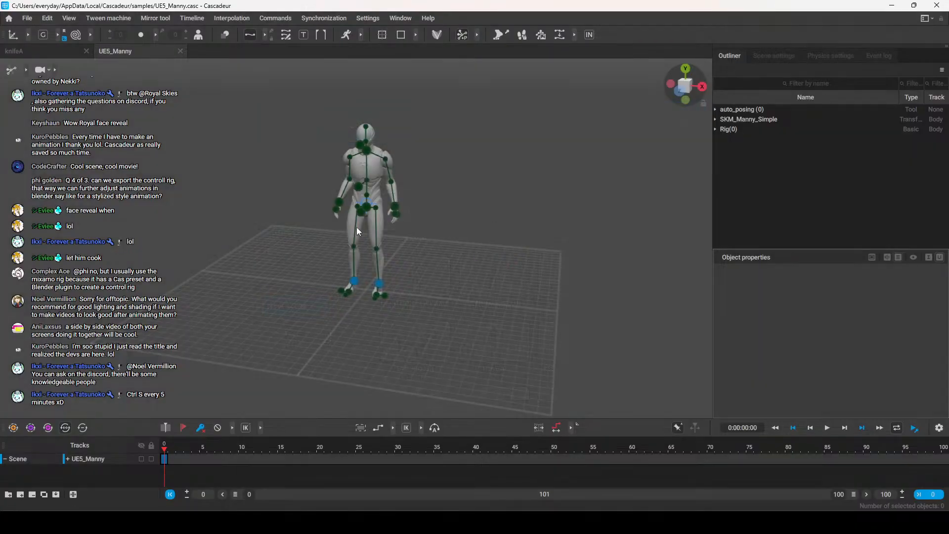
pyautogui.scroll(1, 346, 225)
pyautogui.keyDown('alt'); pyautogui.moveTo(242, 213); pyautogui.dragTo(390, 248); pyautogui.keyUp('alt')
pyautogui.scroll(1, 390, 248)
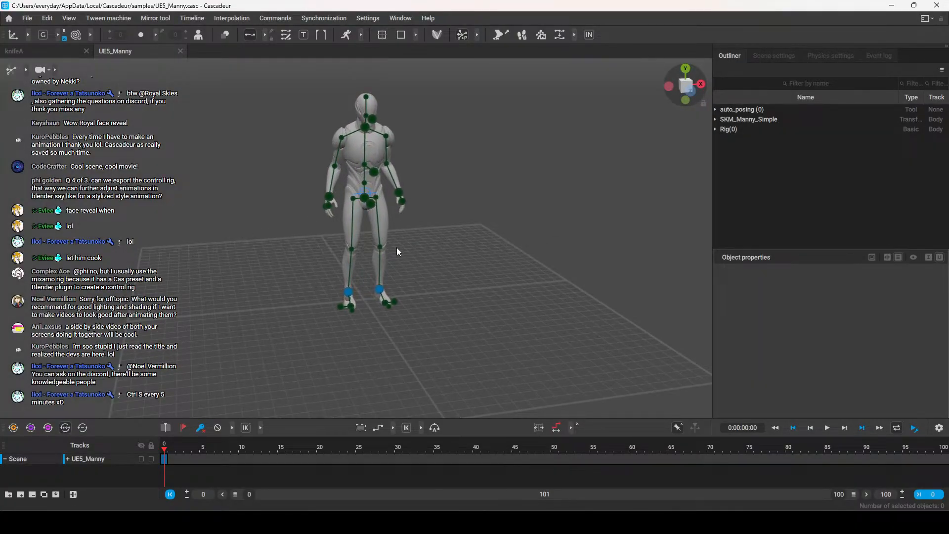
pyautogui.click(36, 51)
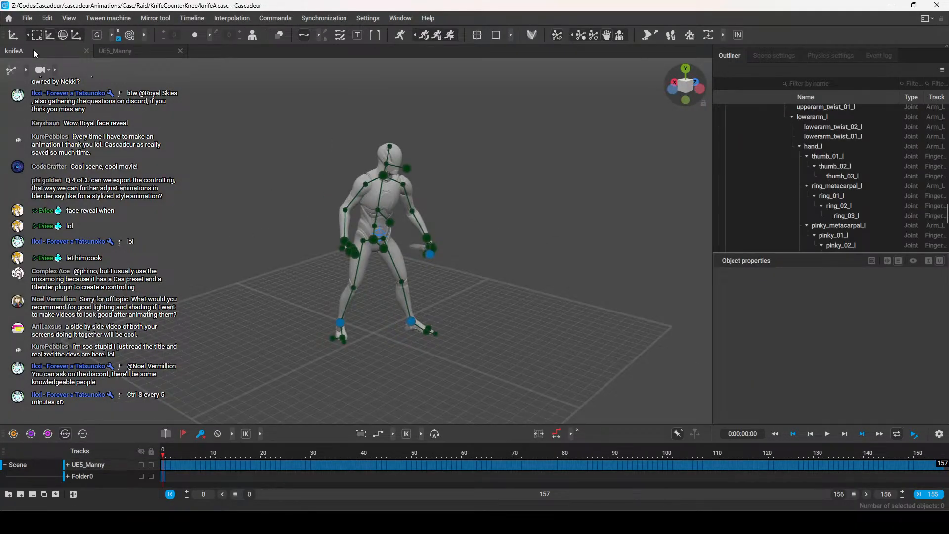
pyautogui.click(22, 17)
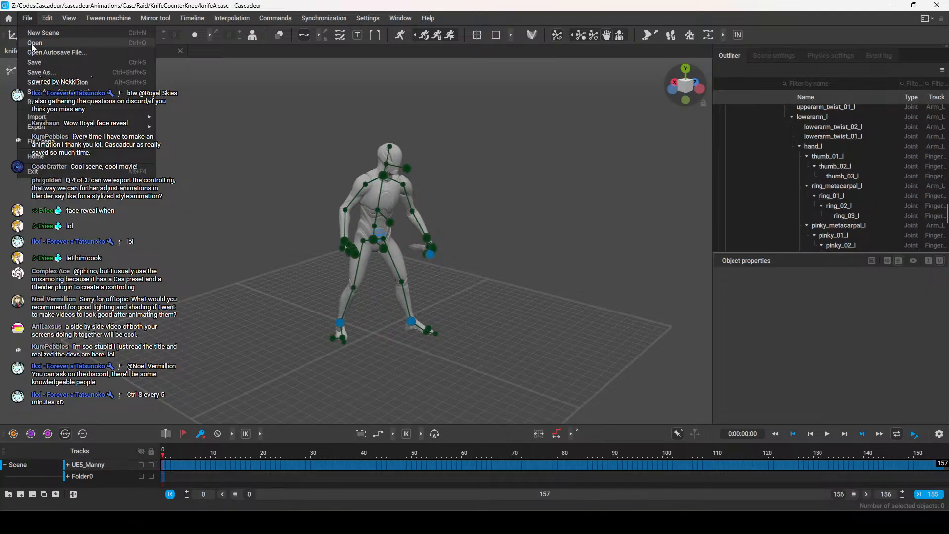
pyautogui.moveTo(68, 106)
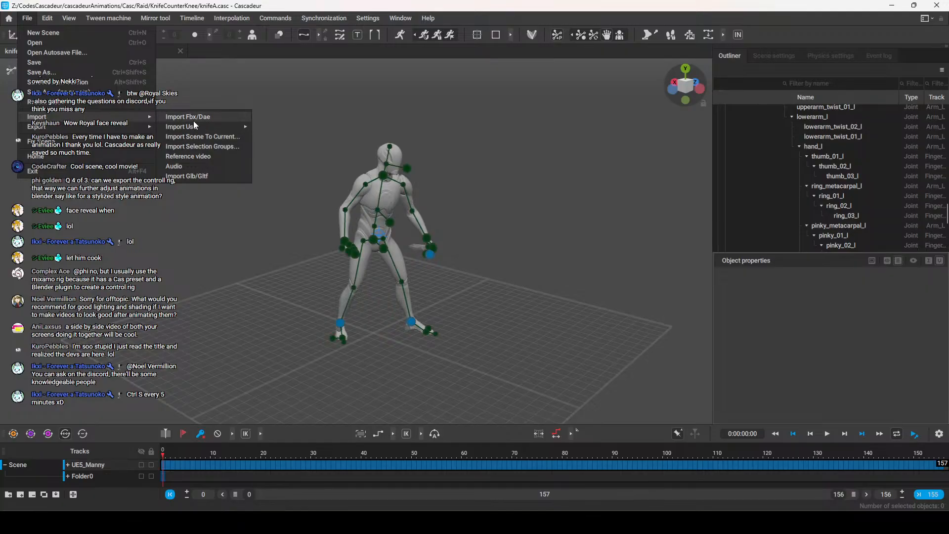
pyautogui.click(199, 90)
pyautogui.click(149, 48)
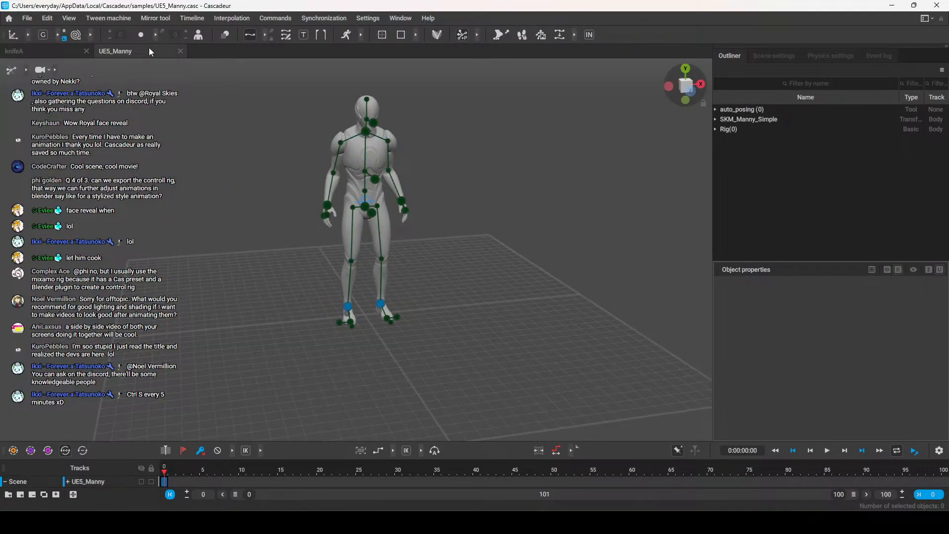
# Try to import A_KnifeCounterB.FBX into the UE5_Manny scene with the Scene preset in Add new mode
pyautogui.click(27, 18)
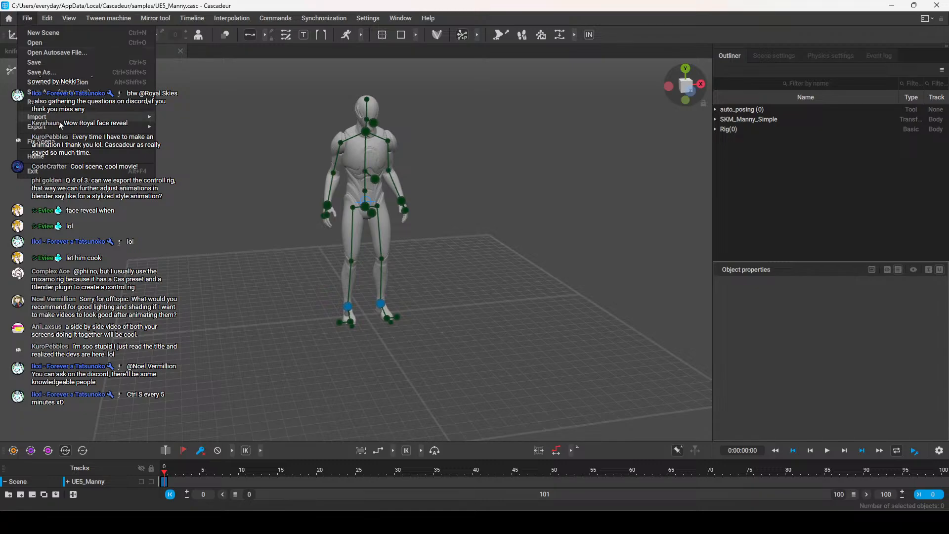
pyautogui.moveTo(60, 123)
pyautogui.click(200, 114)
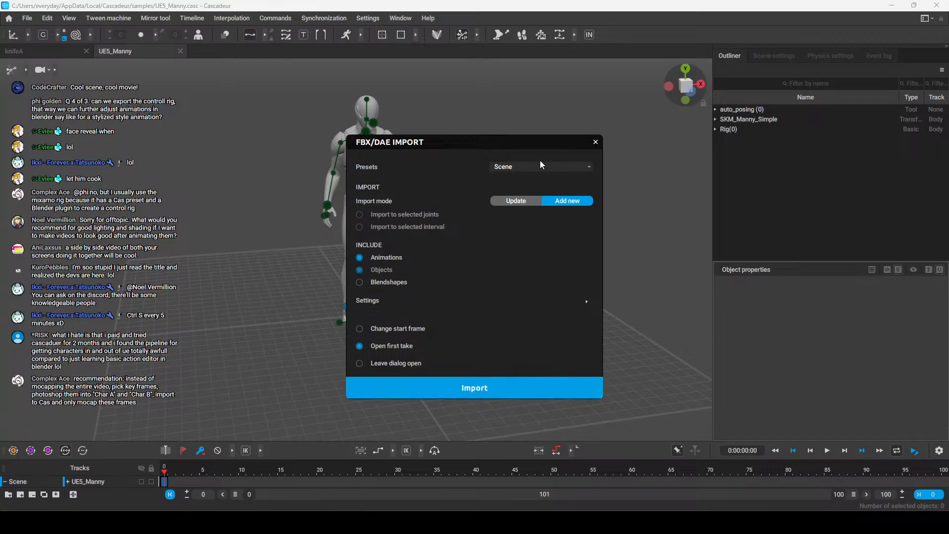
pyautogui.click(494, 389)
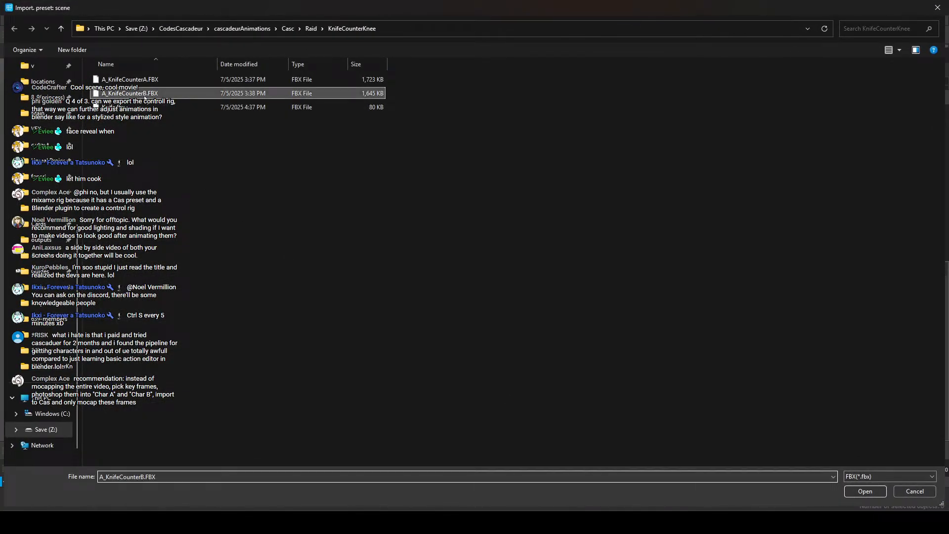
pyautogui.doubleClick(141, 93)
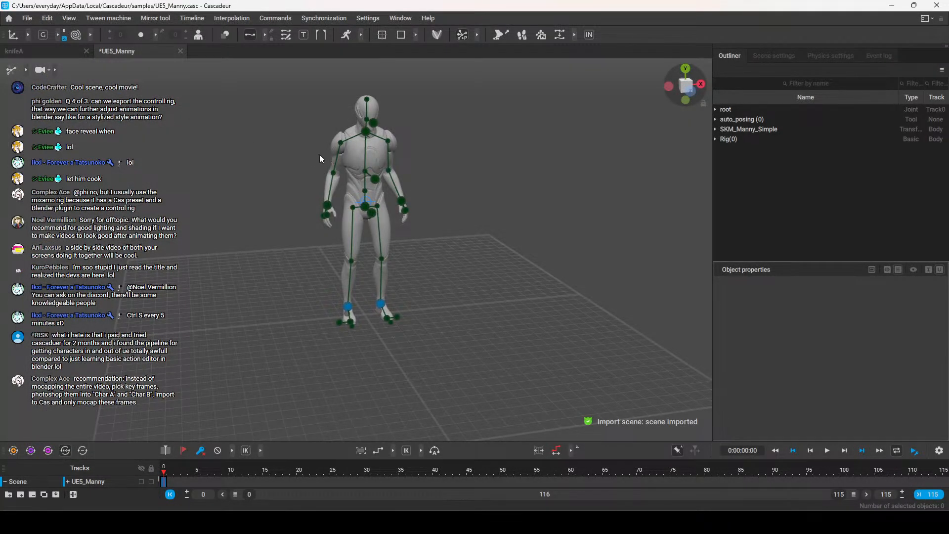
pyautogui.hotkey('ctrl', 'z')
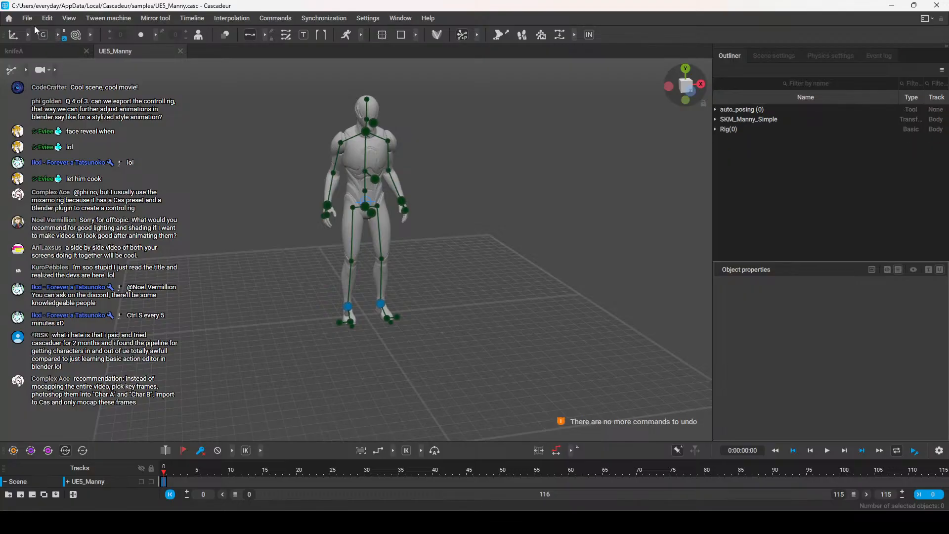
# Try to import A_KnifeCounterB.FBX onto Manny with the Animation preset in Update mode
pyautogui.click(27, 18)
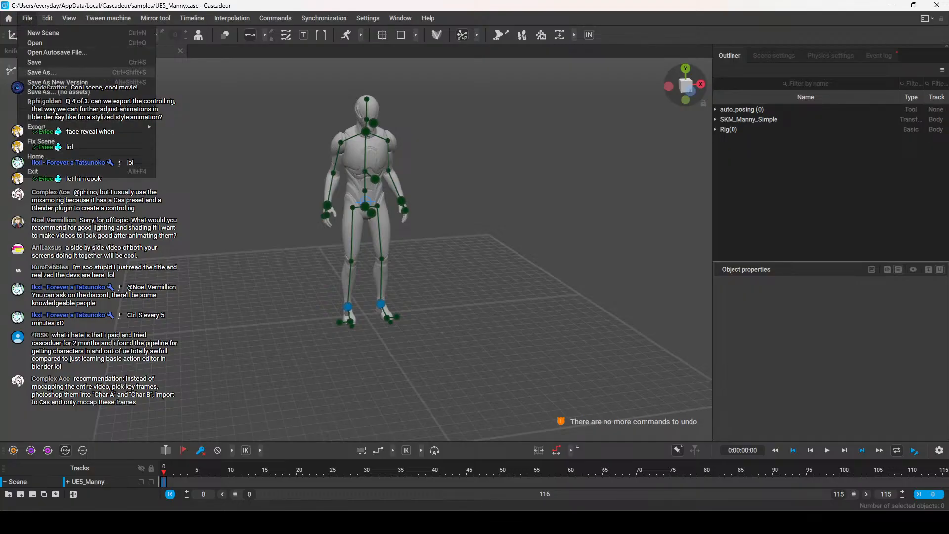
pyautogui.moveTo(141, 119)
pyautogui.click(207, 120)
pyautogui.click(561, 168)
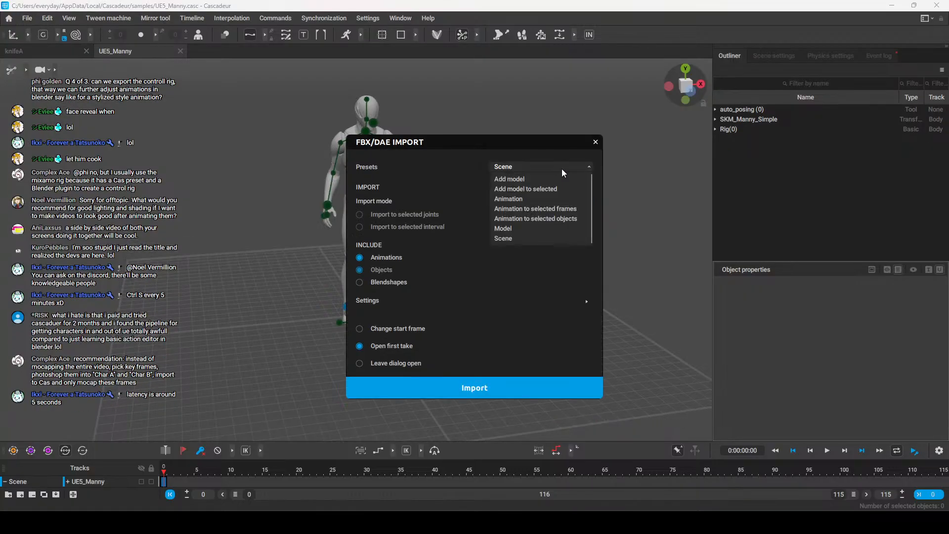
pyautogui.click(543, 200)
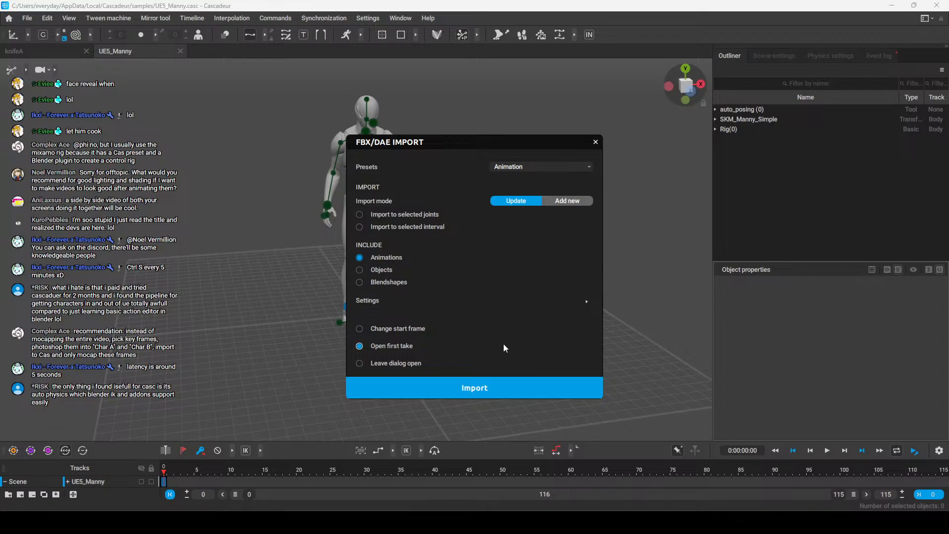
pyautogui.click(485, 390)
pyautogui.doubleClick(142, 95)
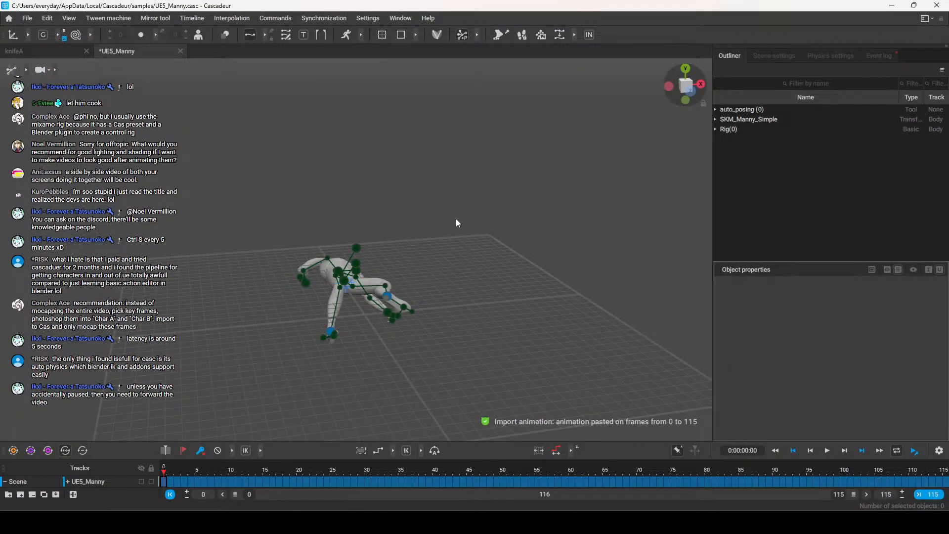
# Scrub through the imported animation to check Manny's motion, and undo the import
pyautogui.moveTo(174, 467); pyautogui.dragTo(613, 467)
pyautogui.keyDown('alt'); pyautogui.moveTo(539, 354); pyautogui.dragTo(371, 302); pyautogui.keyUp('alt')
pyautogui.moveTo(225, 471); pyautogui.dragTo(537, 493)
pyautogui.keyDown('alt'); pyautogui.moveTo(423, 298); pyautogui.dragTo(352, 244); pyautogui.keyUp('alt')
pyautogui.hotkey('ctrl', 'z')
pyautogui.hotkey('ctrl', 'z')
# Try to import the A_KnifeCounterB.FBX animation with the Fbx up axis set to Z
pyautogui.click(28, 19)
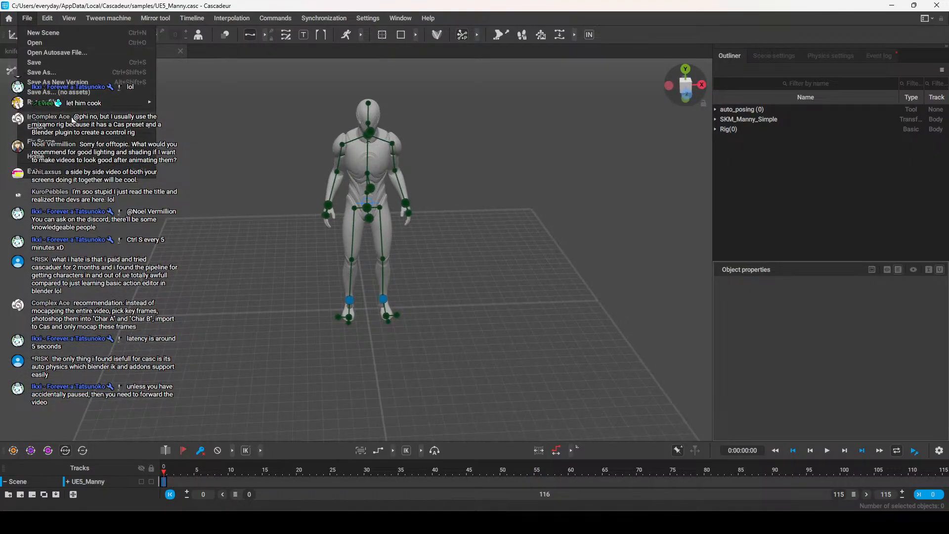
pyautogui.moveTo(74, 117)
pyautogui.click(205, 117)
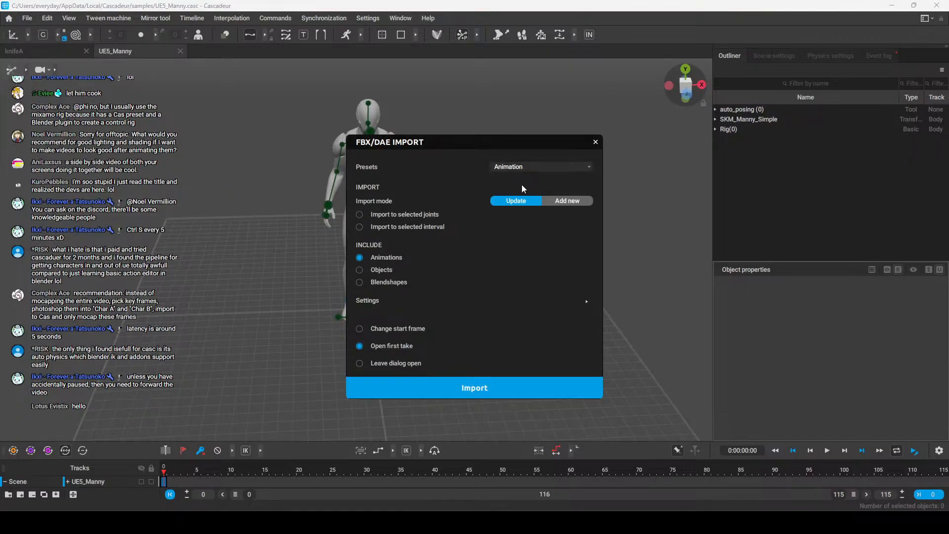
pyautogui.click(587, 301)
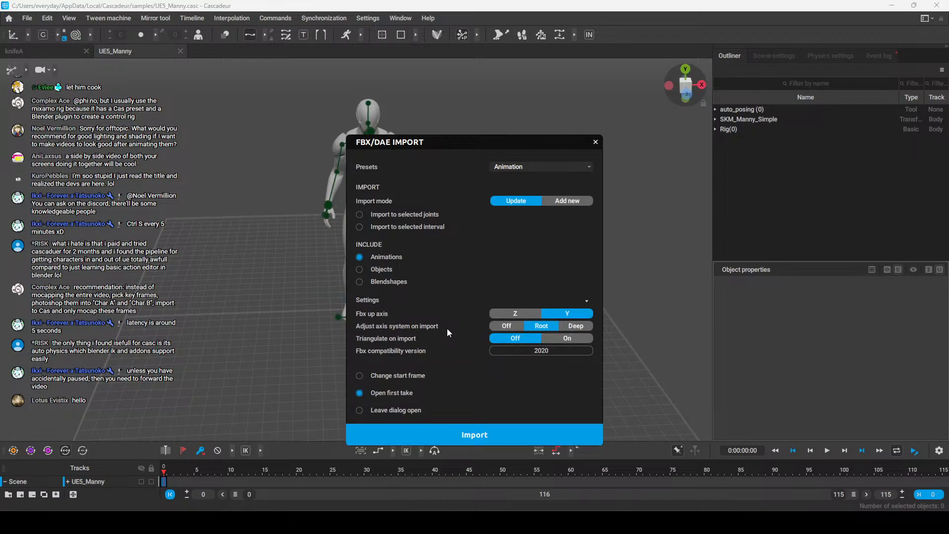
pyautogui.click(518, 313)
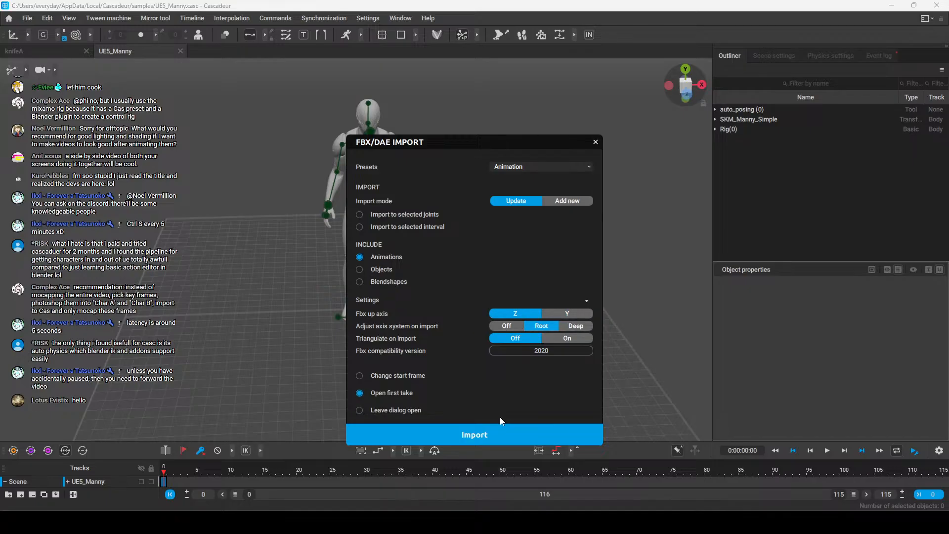
pyautogui.click(492, 437)
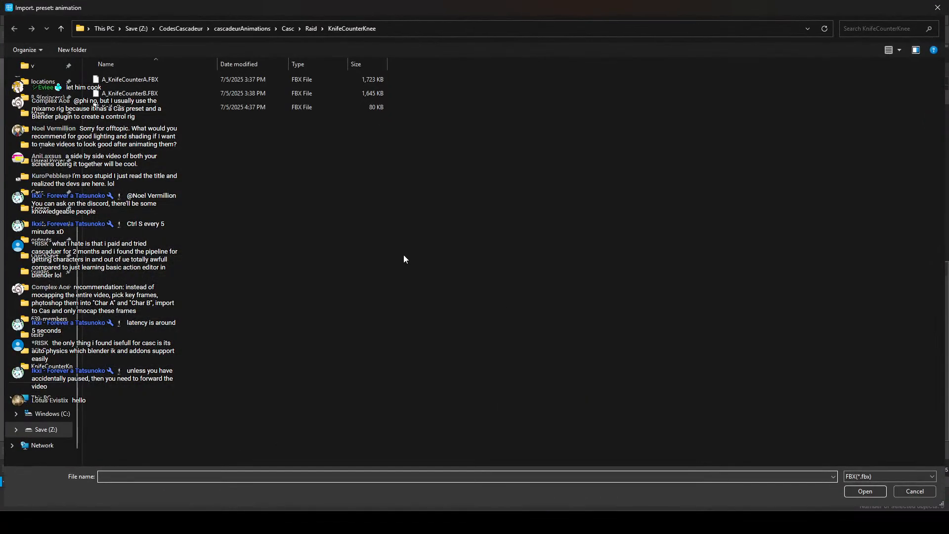
pyautogui.doubleClick(149, 94)
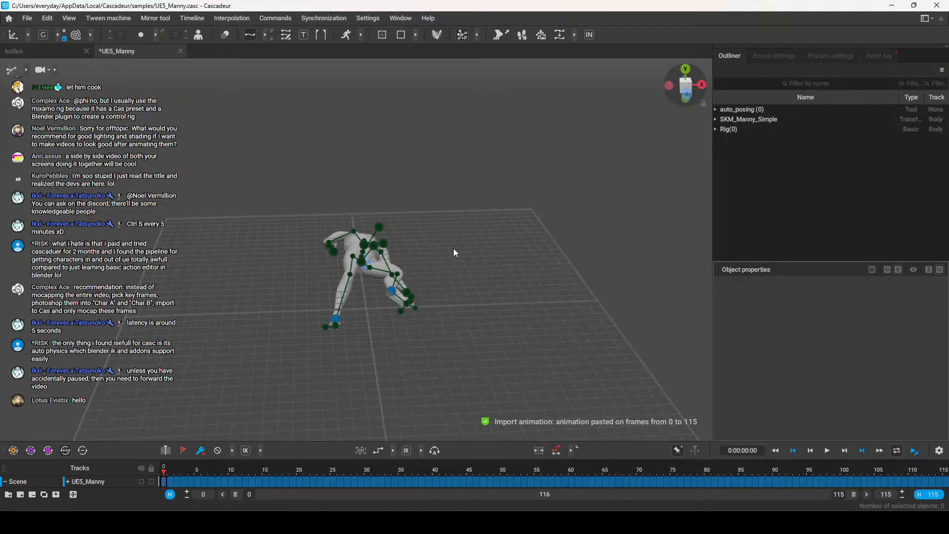
pyautogui.hotkey('ctrl', 'z')
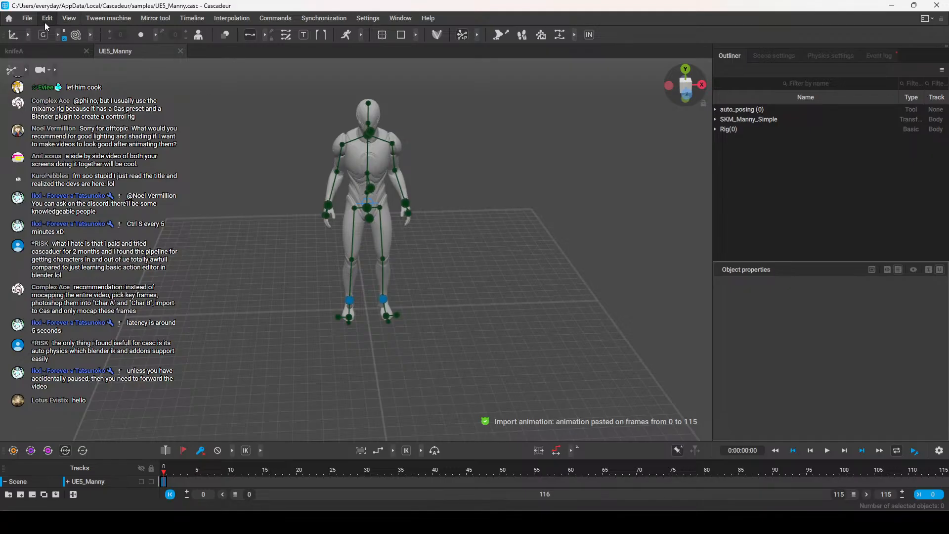
# Import the A_KnifeCounterB.FBX animation onto Manny with Fbx up axis Y and Adjust axis system on import Off
pyautogui.click(27, 17)
pyautogui.moveTo(68, 109)
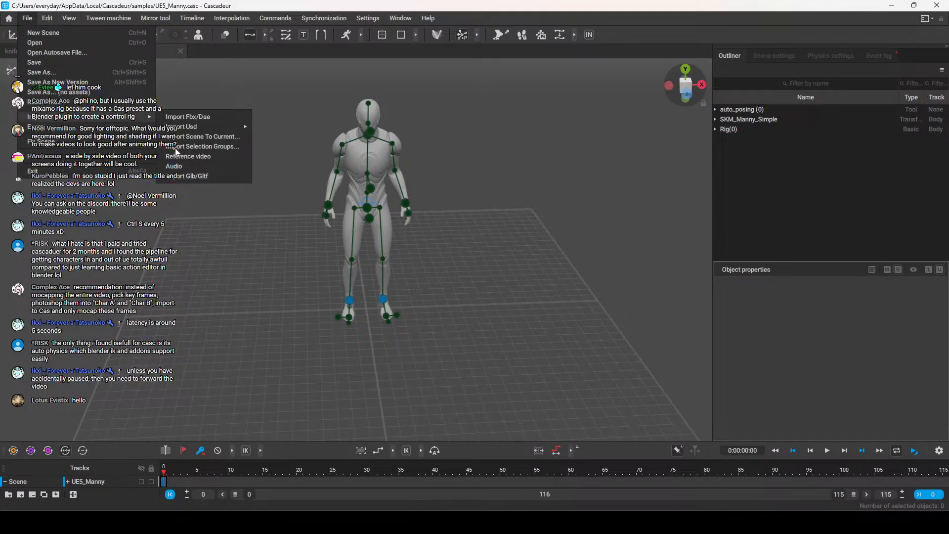
pyautogui.click(188, 117)
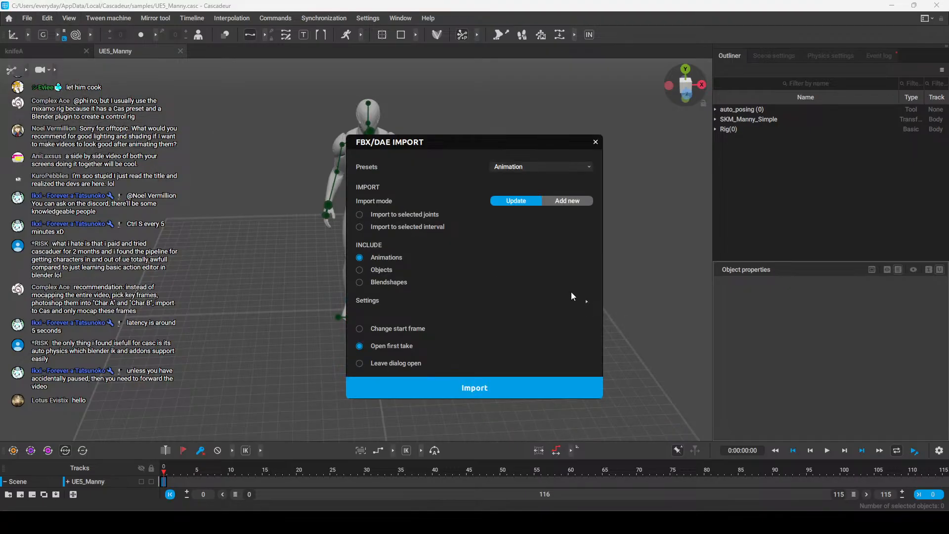
pyautogui.click(587, 300)
pyautogui.click(565, 313)
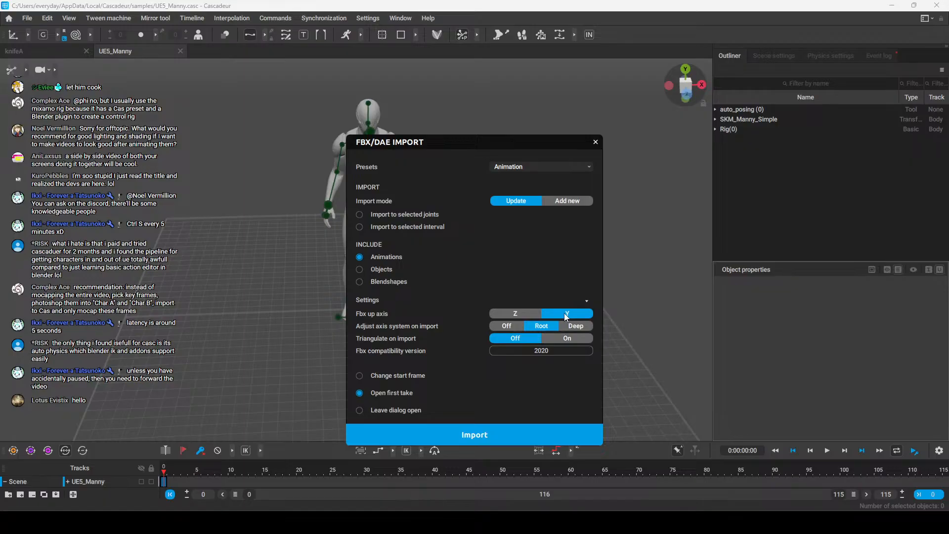
pyautogui.click(509, 325)
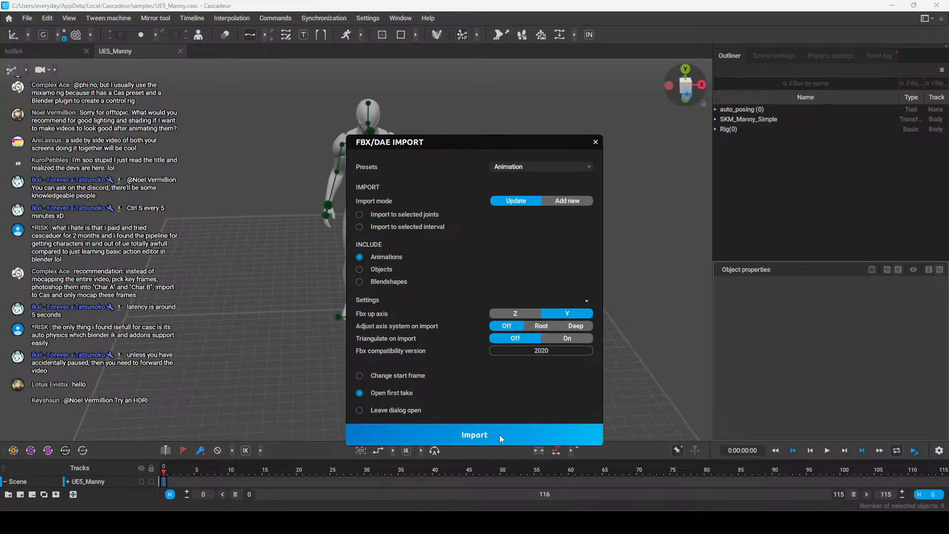
pyautogui.click(499, 434)
pyautogui.doubleClick(277, 92)
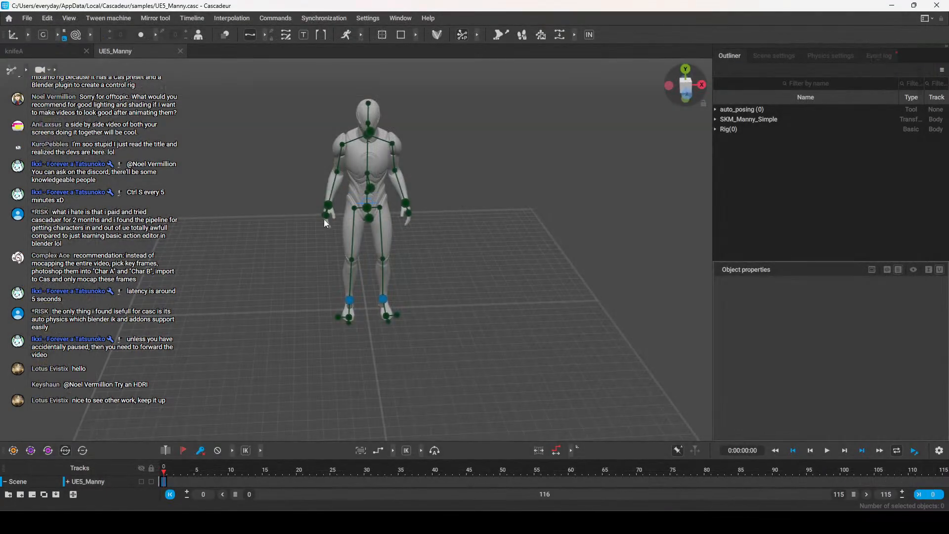
# Scrub the start of the imported animation back to frame 0 and inspect Manny's pose from several angles
pyautogui.keyDown('alt'); pyautogui.moveTo(429, 286); pyautogui.dragTo(479, 316); pyautogui.keyUp('alt')
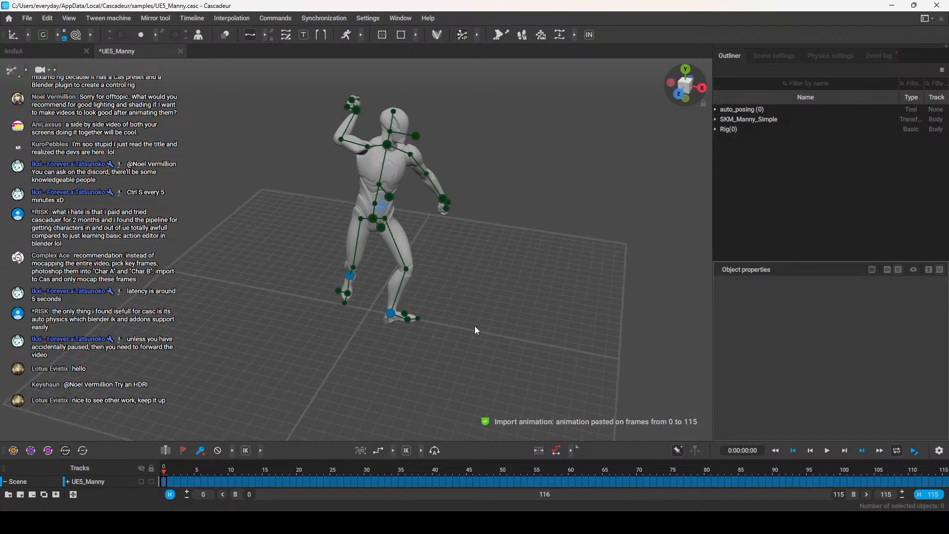
pyautogui.click(192, 472)
pyautogui.moveTo(280, 479); pyautogui.dragTo(99, 454)
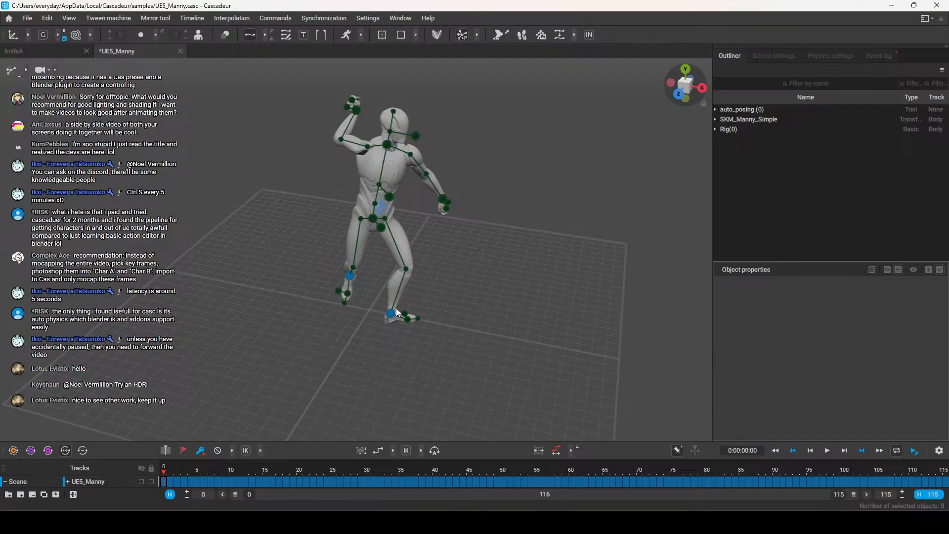
pyautogui.moveTo(573, 298); pyautogui.dragTo(520, 291, button='right')
# Switch the viewport to joint display and scrub to frame 34 to inspect Manny's skeleton
pyautogui.click(26, 70)
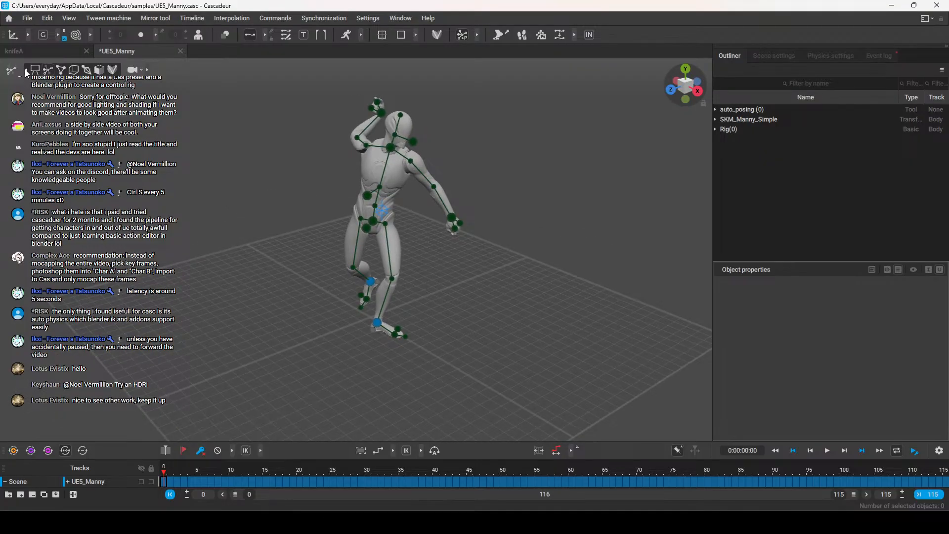
pyautogui.click(86, 70)
pyautogui.keyDown('alt'); pyautogui.moveTo(514, 259); pyautogui.dragTo(346, 276); pyautogui.keyUp('alt')
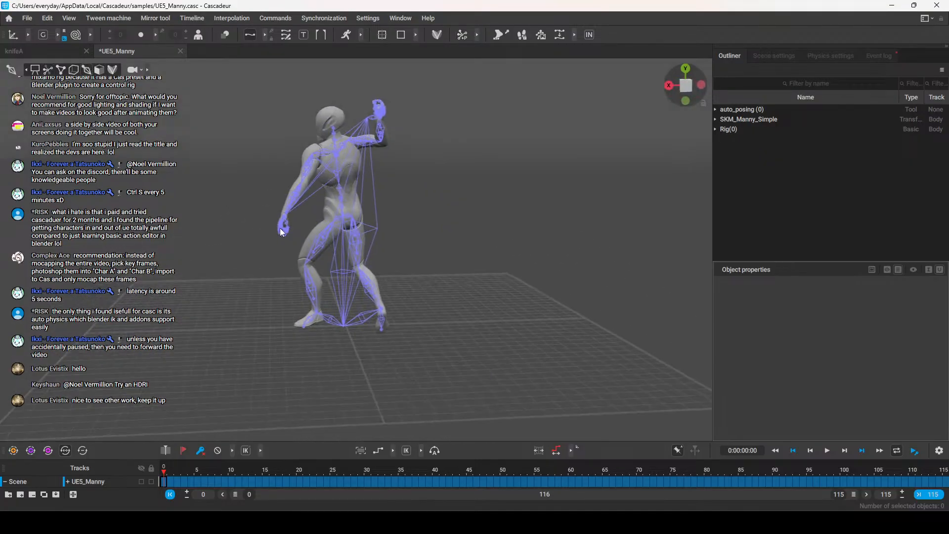
pyautogui.moveTo(170, 472); pyautogui.dragTo(394, 472)
pyautogui.keyDown('alt'); pyautogui.moveTo(476, 351); pyautogui.dragTo(345, 223); pyautogui.keyUp('alt')
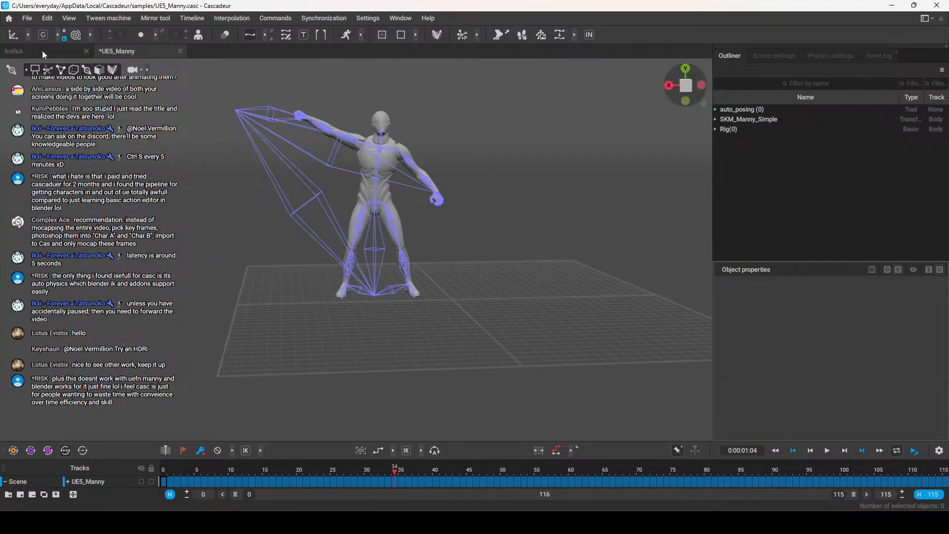
# Scrub the knifeA scene to frame 65 to compare its animation, and return to the UE5_Manny scene
pyautogui.click(42, 51)
pyautogui.keyDown('alt'); pyautogui.moveTo(484, 267); pyautogui.dragTo(422, 331); pyautogui.keyUp('alt')
pyautogui.moveTo(178, 449); pyautogui.dragTo(491, 455)
pyautogui.keyDown('alt'); pyautogui.moveTo(475, 345); pyautogui.dragTo(375, 316); pyautogui.keyUp('alt')
pyautogui.click(144, 52)
pyautogui.keyDown('alt'); pyautogui.moveTo(388, 182); pyautogui.dragTo(517, 272); pyautogui.keyUp('alt')
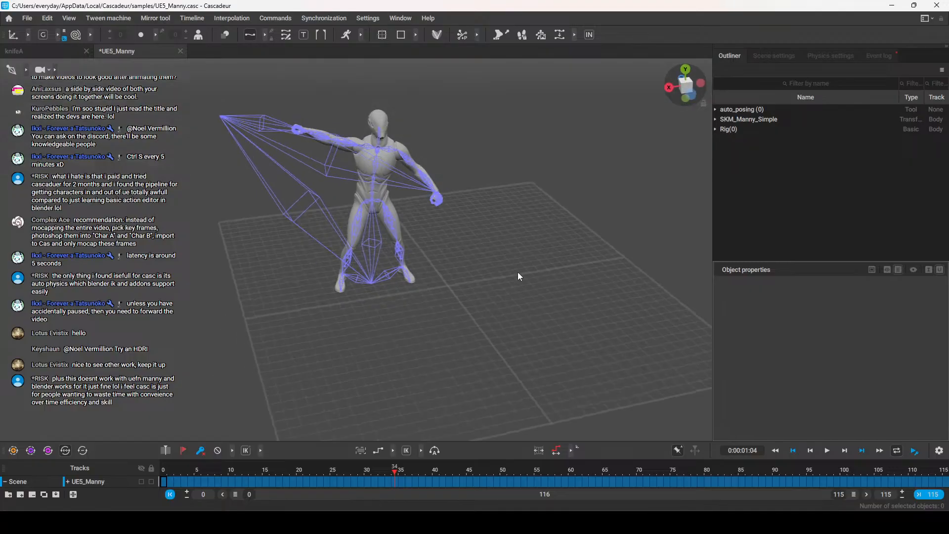
pyautogui.click(28, 18)
pyautogui.click(42, 63)
pyautogui.click(30, 50)
pyautogui.keyDown('alt'); pyautogui.moveTo(245, 201); pyautogui.dragTo(262, 220); pyautogui.keyUp('alt')
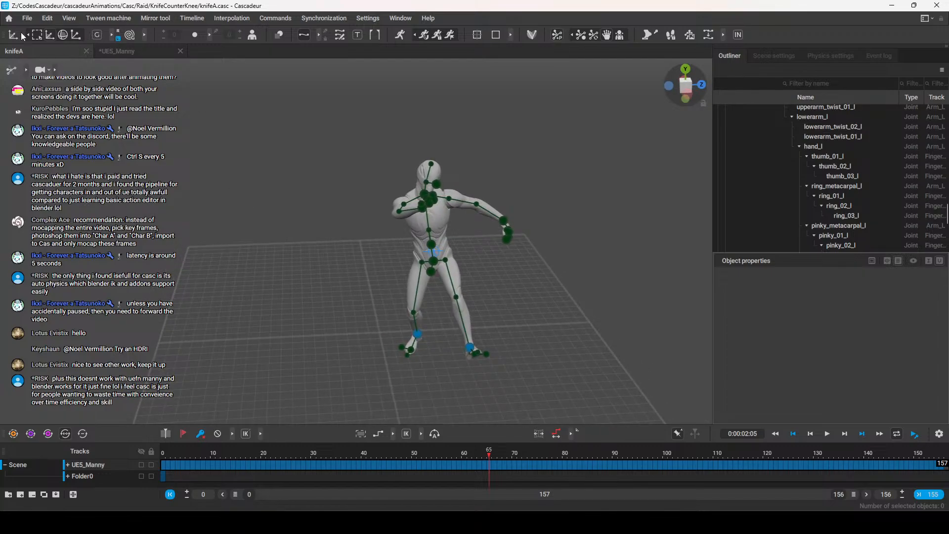
pyautogui.click(27, 18)
pyautogui.moveTo(48, 121)
pyautogui.click(34, 63)
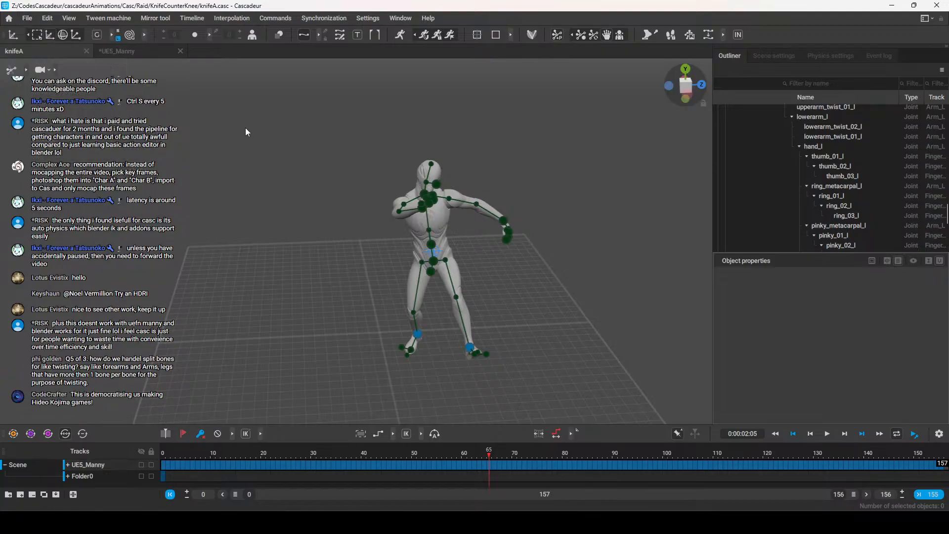
pyautogui.click(120, 53)
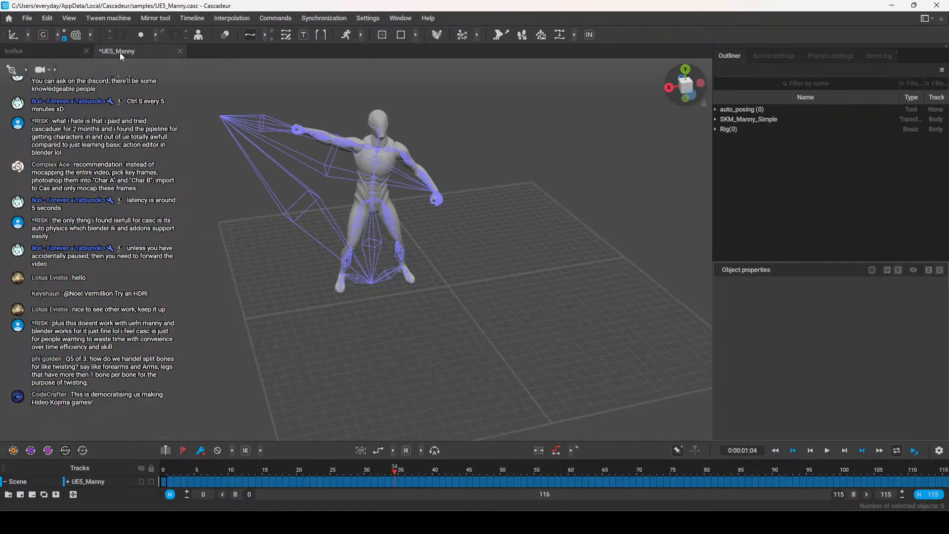
# Save the second Manny's scene under the name knifeB
pyautogui.click(23, 50)
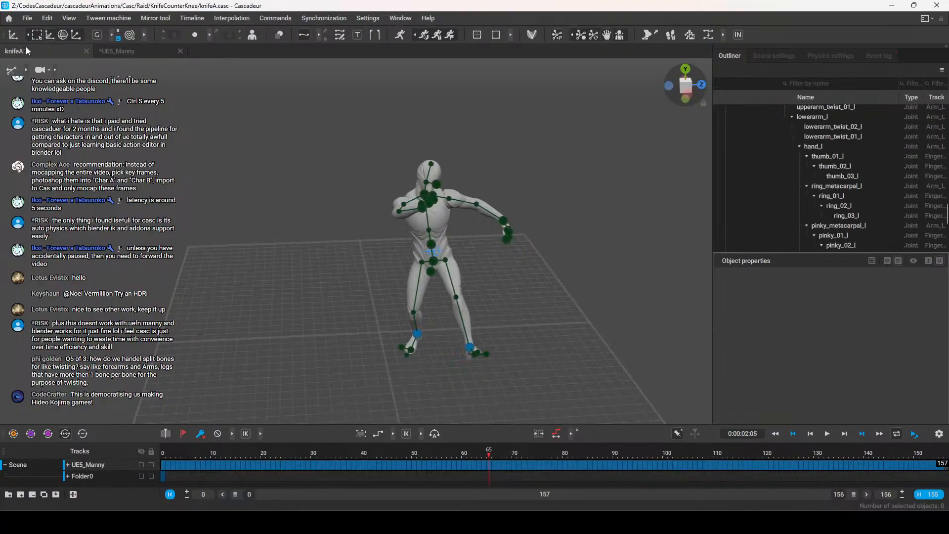
pyautogui.click(135, 53)
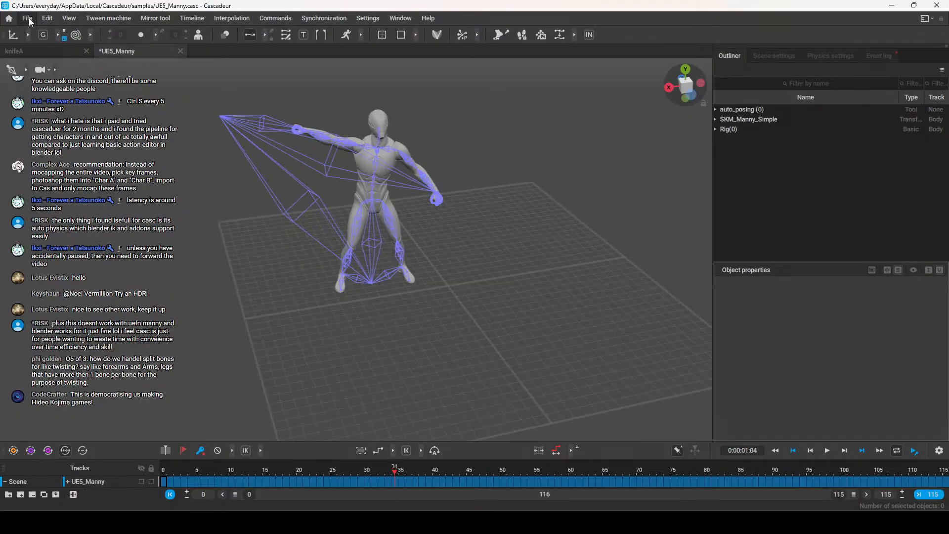
pyautogui.click(28, 19)
pyautogui.click(42, 71)
pyautogui.click(121, 80)
pyautogui.click(144, 441)
pyautogui.press('BackSpace')
pyautogui.write('B')
pyautogui.press('Return')
# Import A_KnifeCounterB.FBX into the knifeA scene using the Scene preset
pyautogui.click(49, 50)
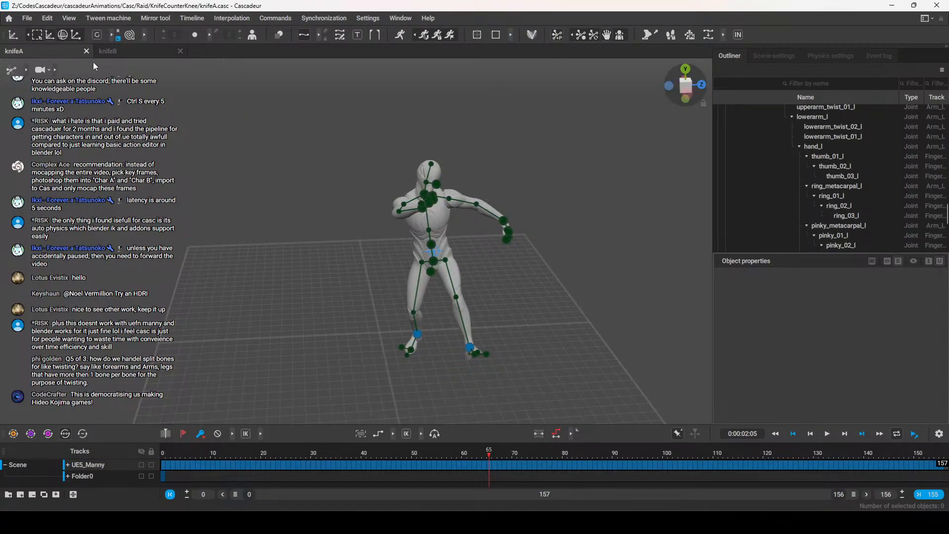
pyautogui.click(27, 17)
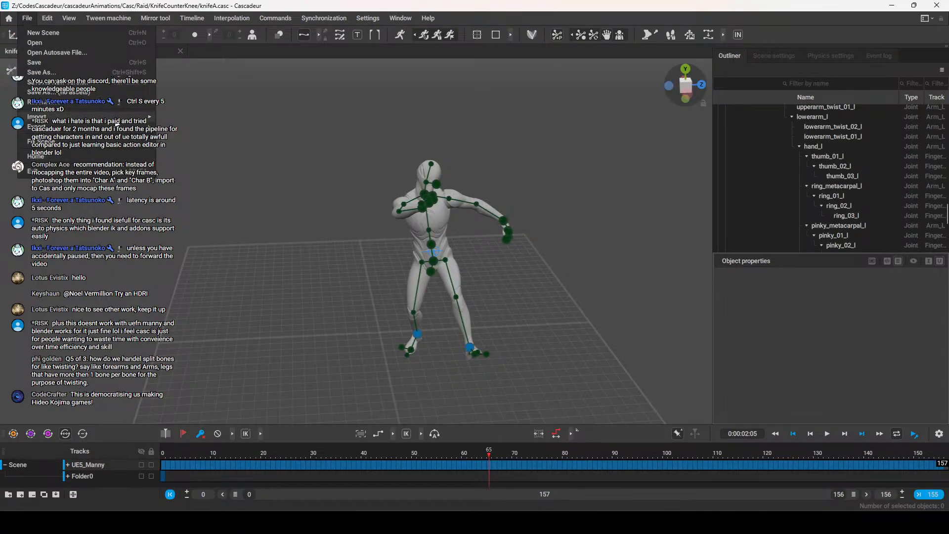
pyautogui.moveTo(207, 125)
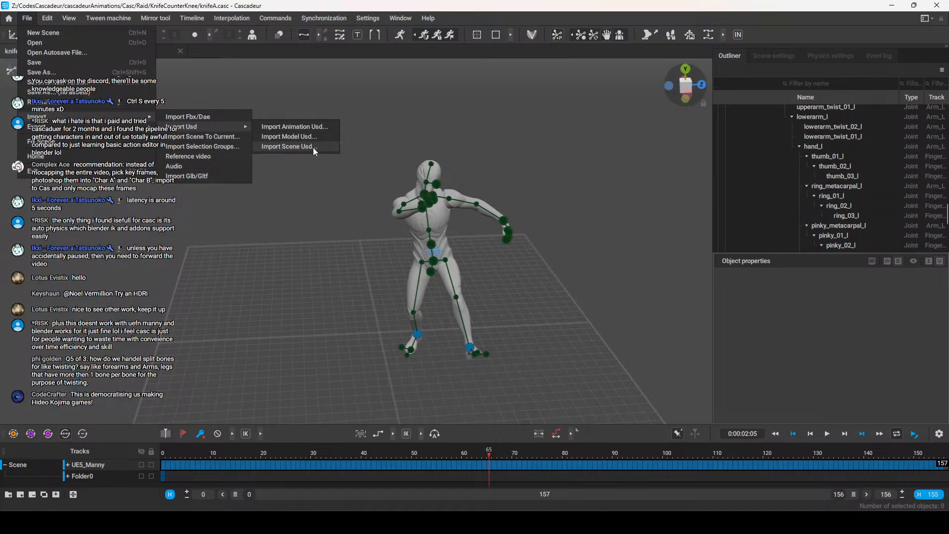
pyautogui.click(206, 117)
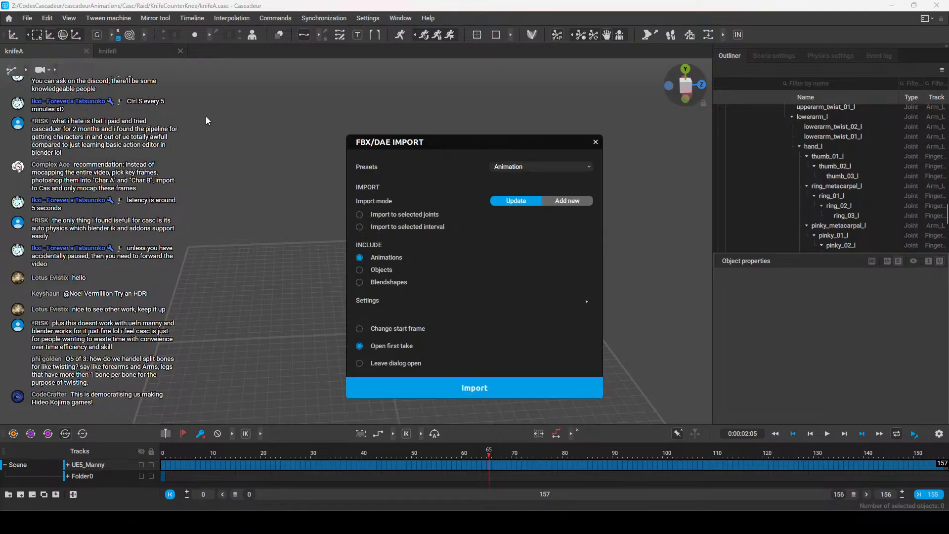
pyautogui.click(530, 164)
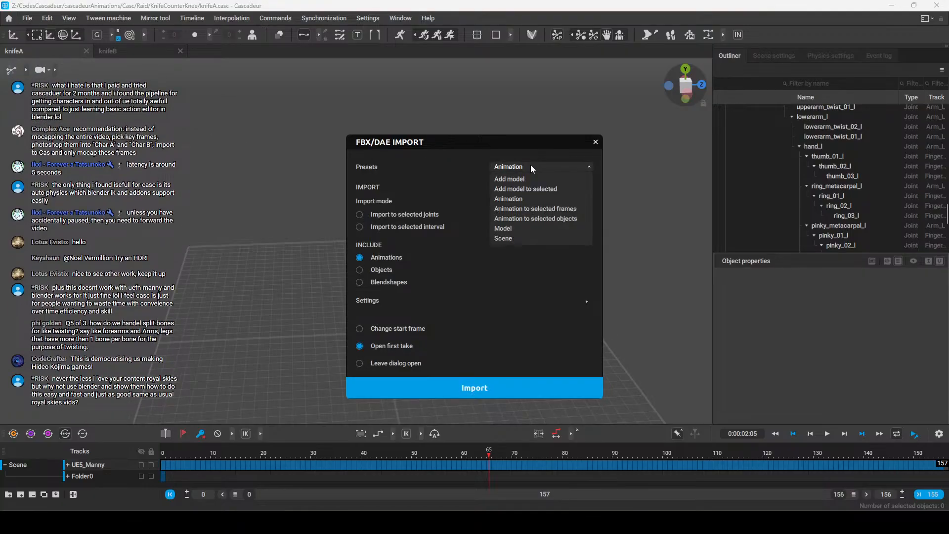
pyautogui.click(508, 239)
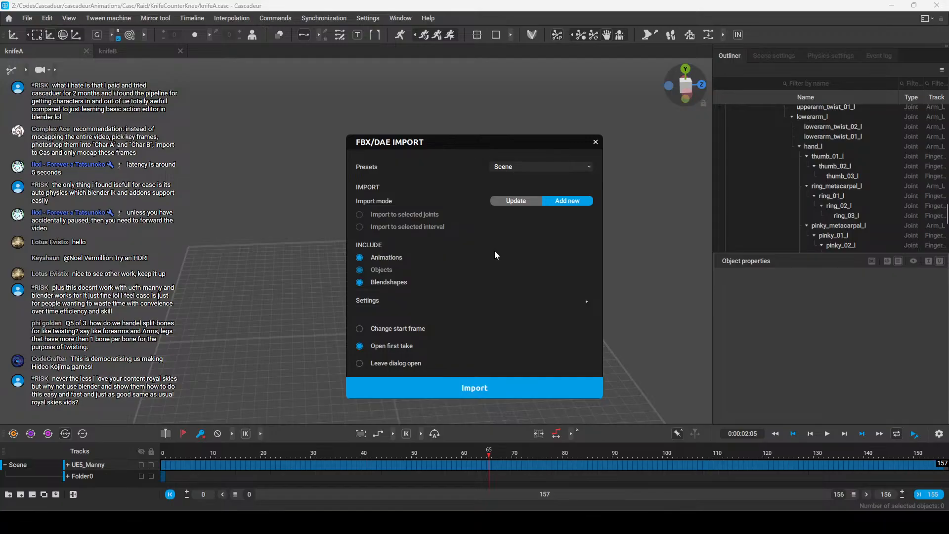
pyautogui.click(478, 387)
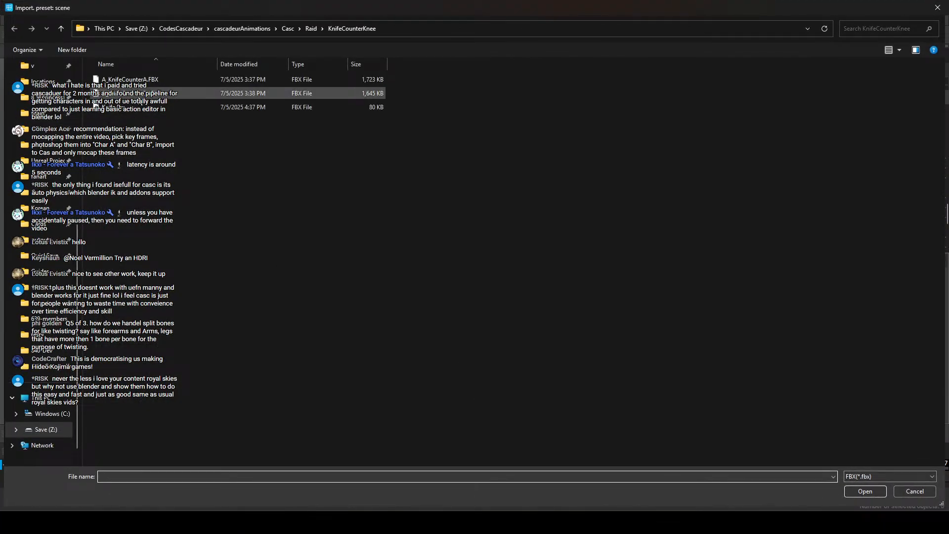
pyautogui.click(138, 97)
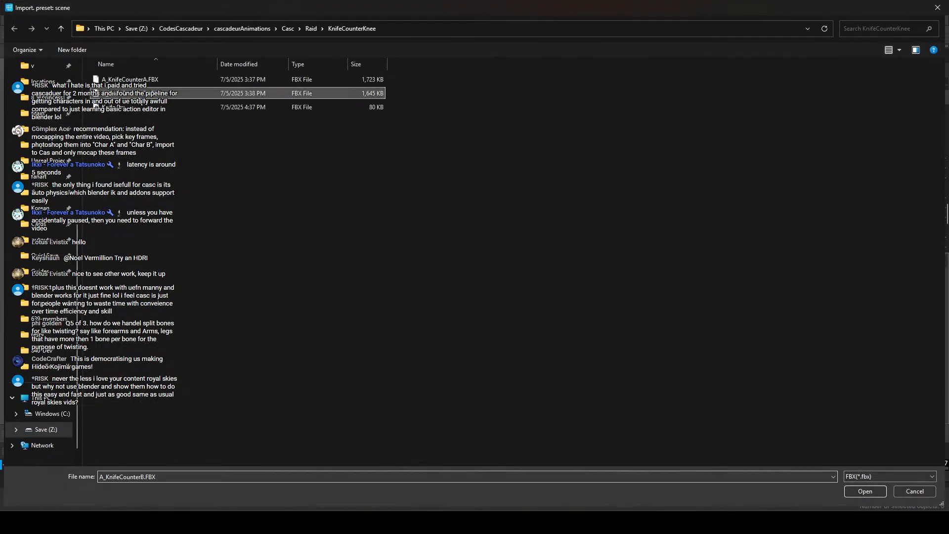
pyautogui.click(859, 491)
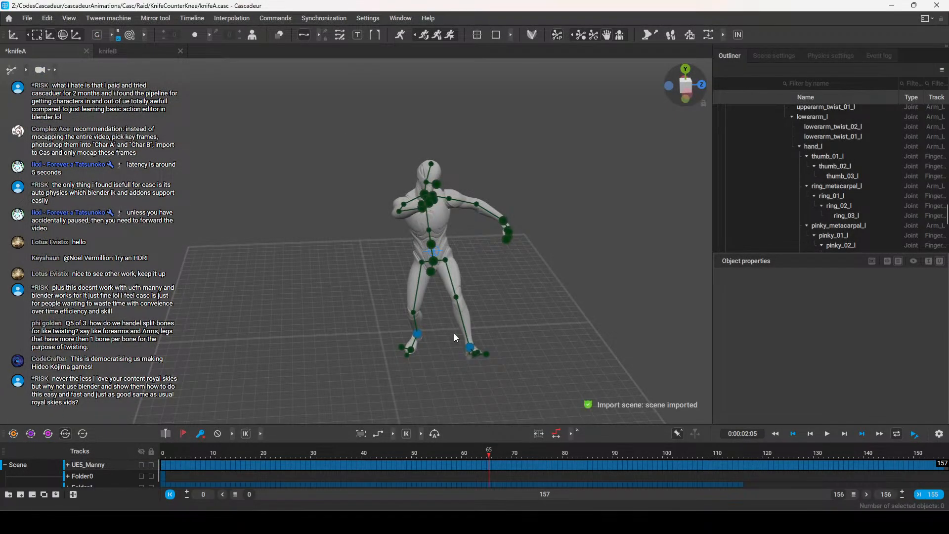
pyautogui.keyDown('alt'); pyautogui.moveTo(453, 301); pyautogui.dragTo(489, 274); pyautogui.keyUp('alt')
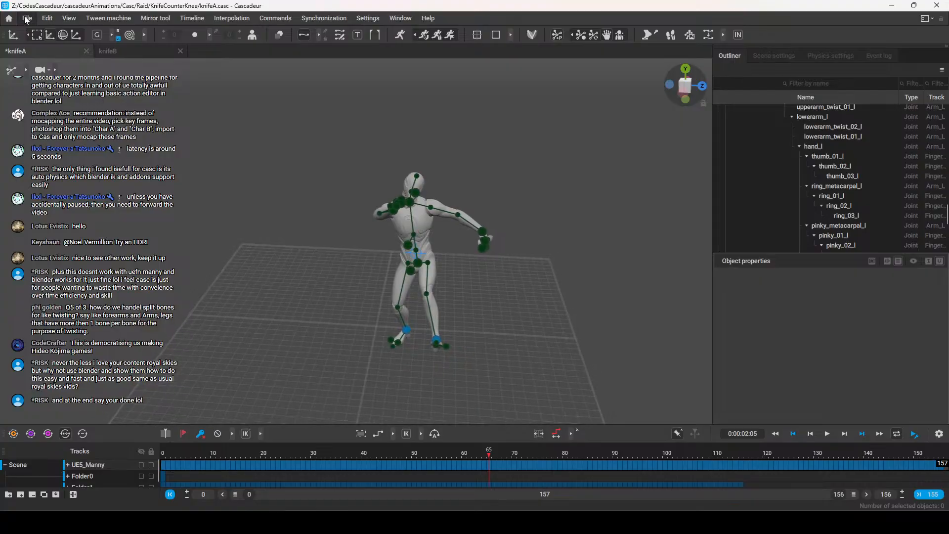
pyautogui.click(26, 19)
pyautogui.moveTo(99, 117)
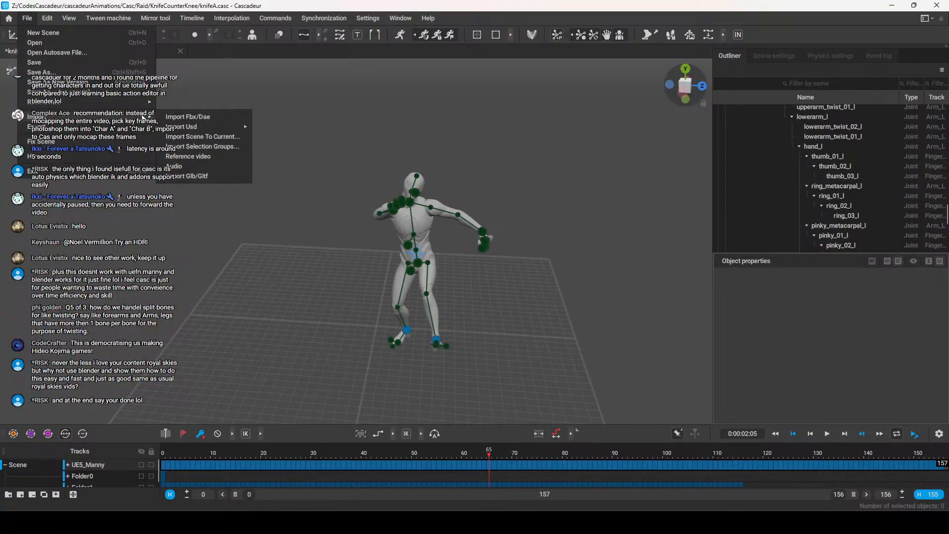
pyautogui.click(211, 120)
pyautogui.click(542, 166)
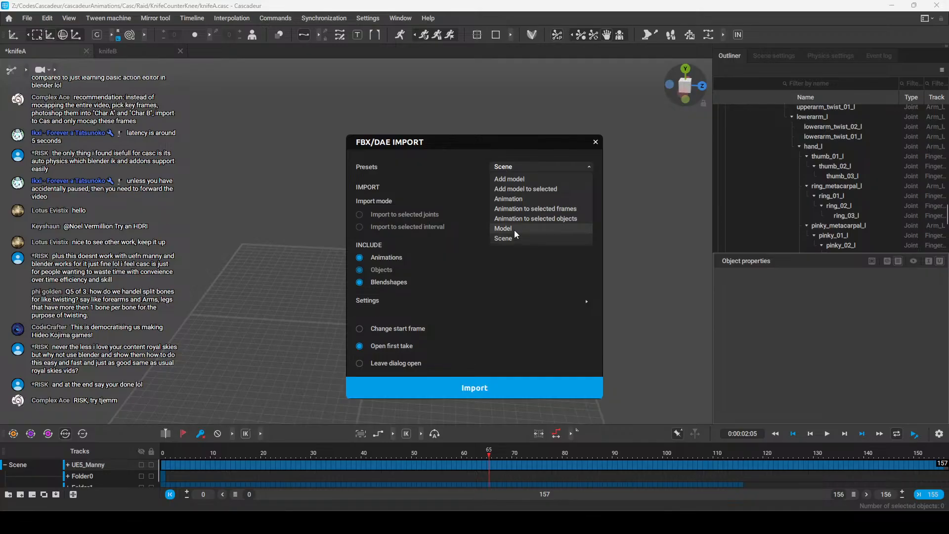
pyautogui.click(595, 143)
# Undo the scene import of A_KnifeCounterB.FBX, clear the joint selection and go to frame 0
pyautogui.hotkey('ctrl', 'z')
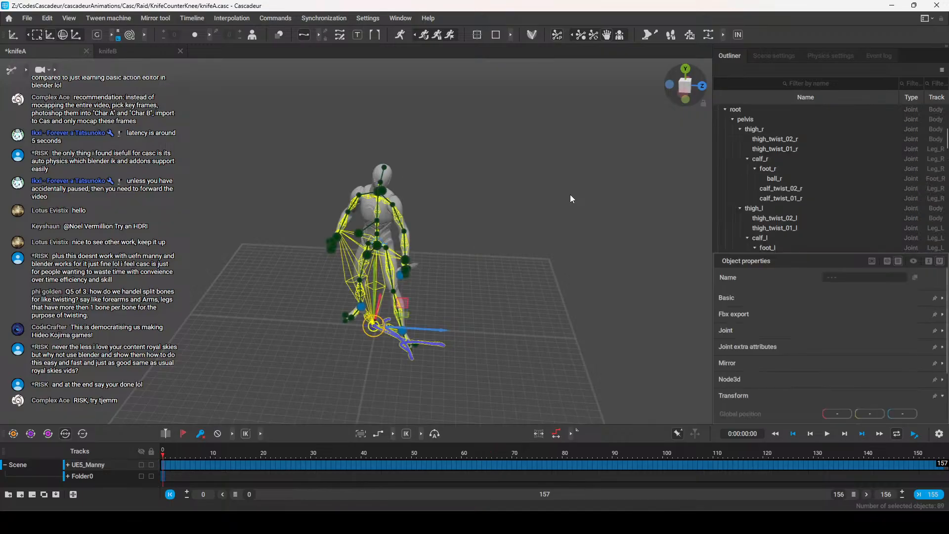
pyautogui.click(369, 391)
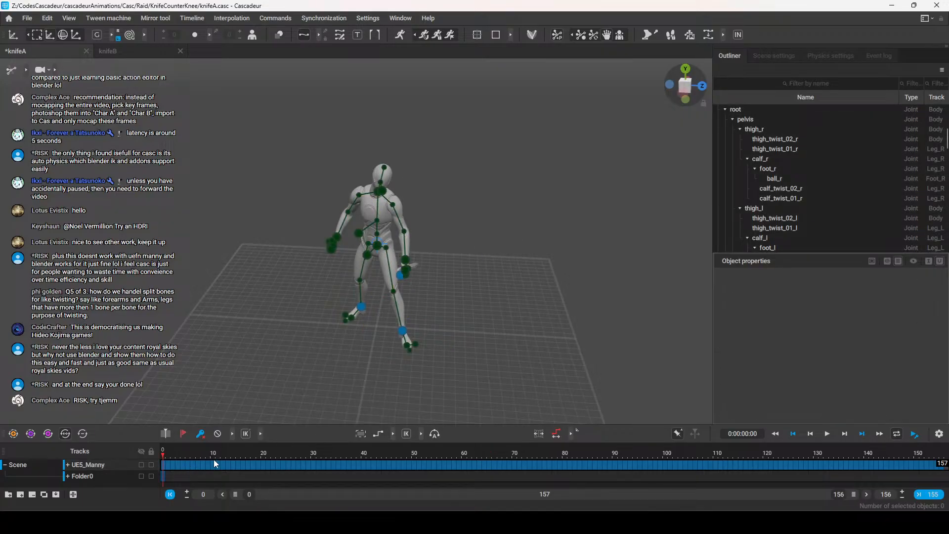
pyautogui.moveTo(186, 455); pyautogui.dragTo(164, 452)
# Import the saved knifeB scene from the KnifeCounterKnee folder into the current knifeA scene
pyautogui.click(27, 18)
pyautogui.moveTo(74, 117)
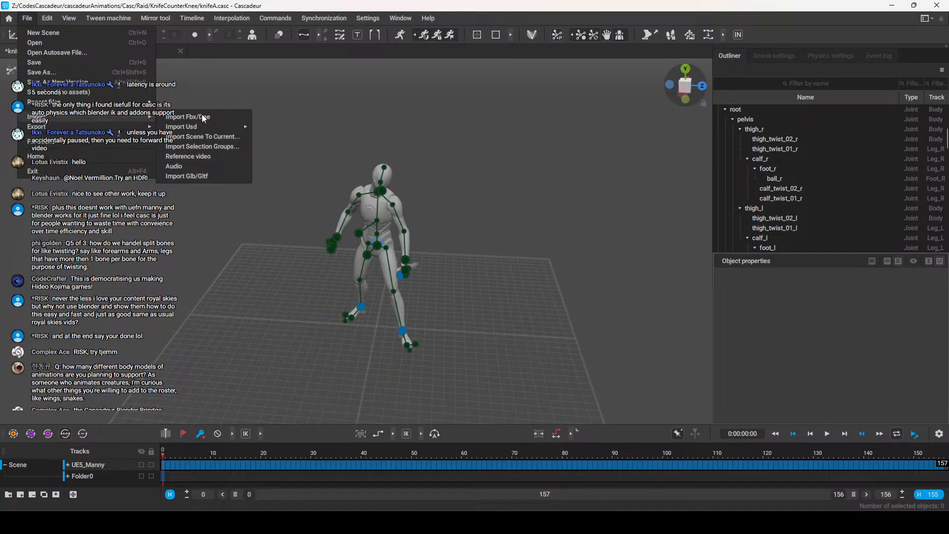
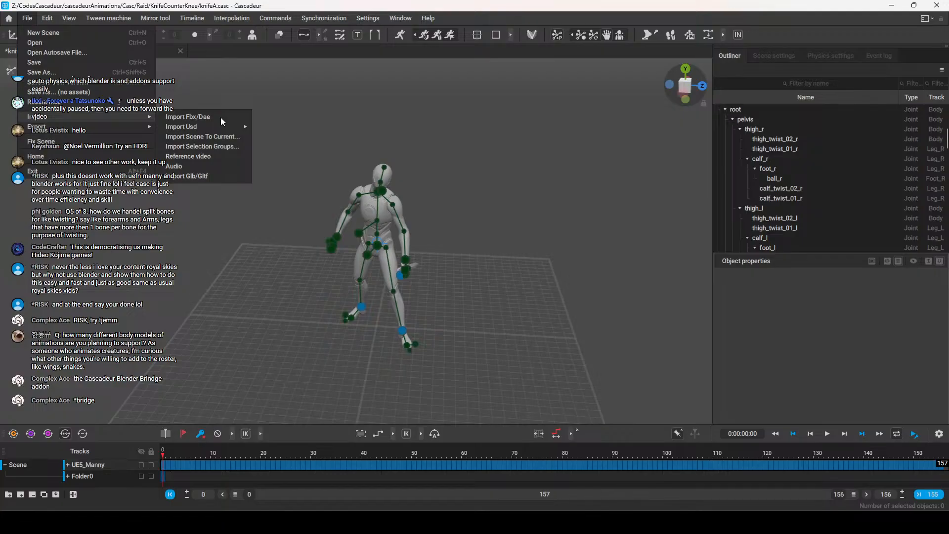
pyautogui.click(221, 136)
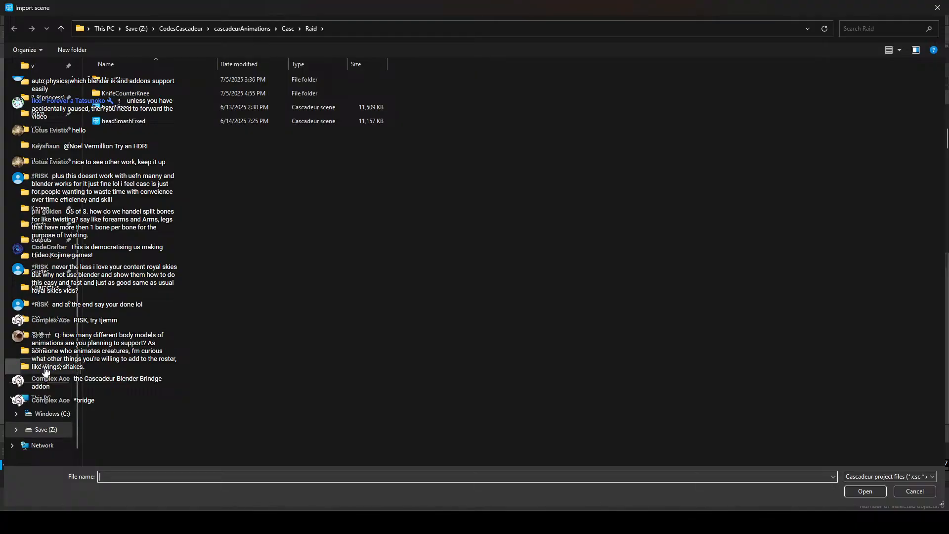
pyautogui.doubleClick(143, 94)
pyautogui.doubleClick(142, 94)
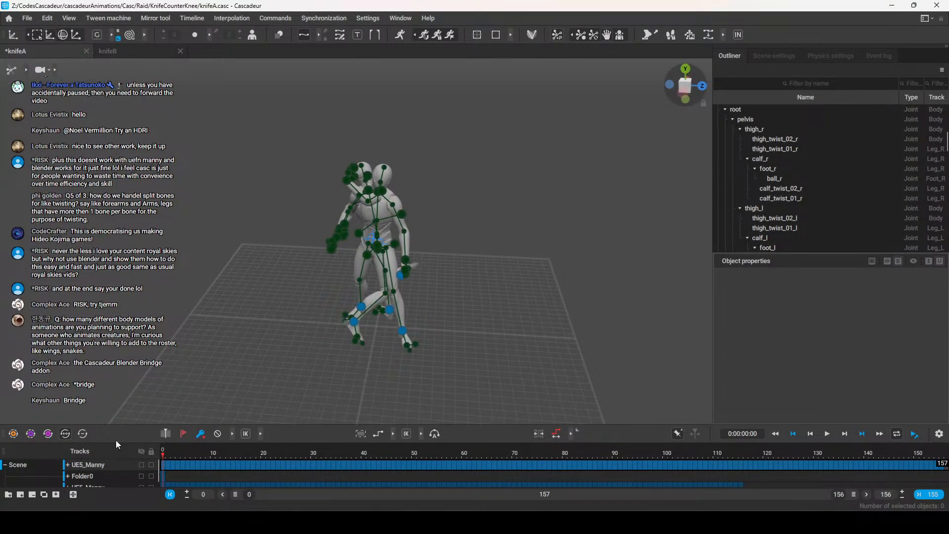
# Enlarge the track area and scrub the opening frames to inspect both characters from several angles
pyautogui.moveTo(127, 424); pyautogui.dragTo(143, 407)
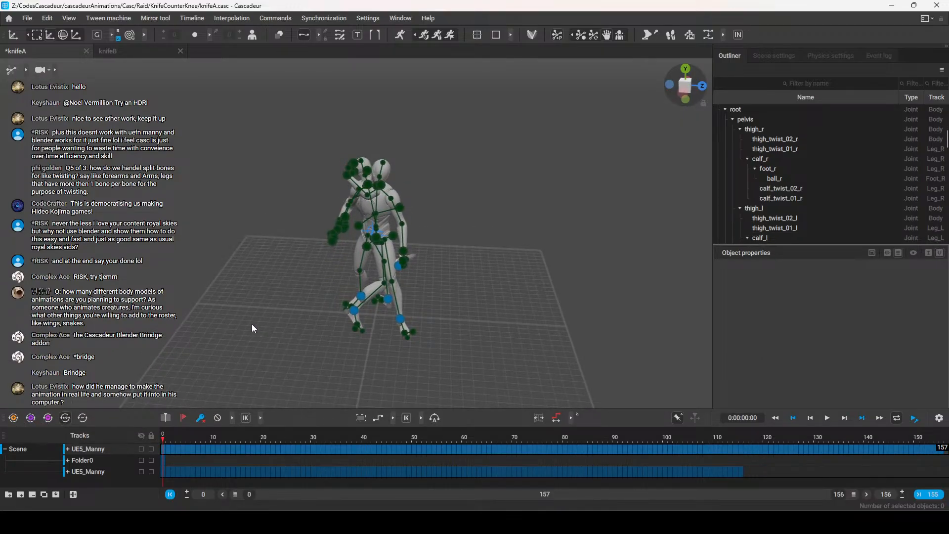
pyautogui.moveTo(414, 368); pyautogui.dragTo(393, 368, button='right')
pyautogui.moveTo(179, 437); pyautogui.dragTo(117, 462)
pyautogui.keyDown('alt'); pyautogui.moveTo(602, 313); pyautogui.dragTo(476, 321); pyautogui.keyUp('alt')
pyautogui.moveTo(173, 441)
pyautogui.mouseDown()
pyautogui.moveTo(525, 446)
pyautogui.moveTo(187, 436)
pyautogui.mouseUp()
pyautogui.keyDown('alt'); pyautogui.moveTo(521, 275); pyautogui.dragTo(381, 233); pyautogui.keyUp('alt')
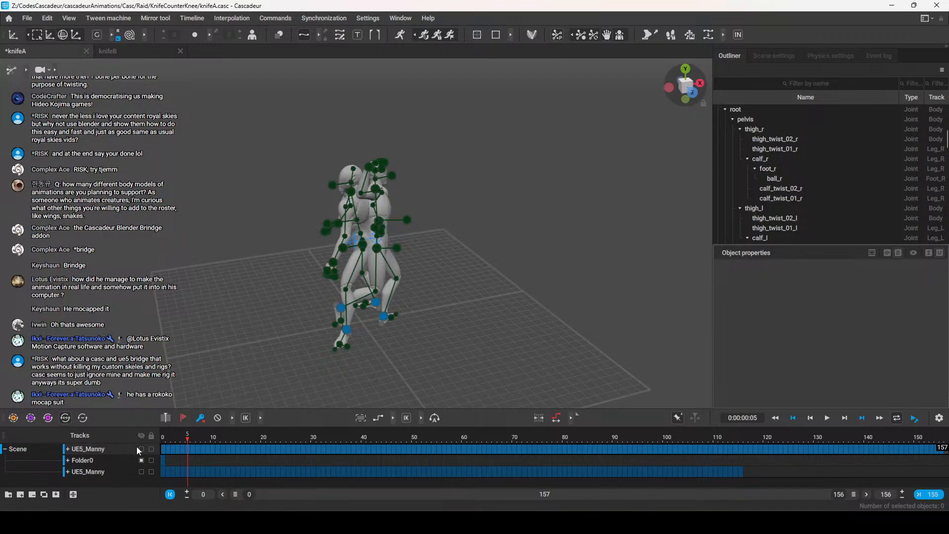
# Hide the first UE5_Manny track, scrub to frame 13 to identify its character, and rename the track Victim
pyautogui.click(140, 448)
pyautogui.moveTo(237, 438)
pyautogui.mouseDown()
pyautogui.moveTo(511, 439)
pyautogui.moveTo(228, 437)
pyautogui.mouseUp()
pyautogui.doubleClick(93, 449)
pyautogui.write('Victim')
pyautogui.press('Return')
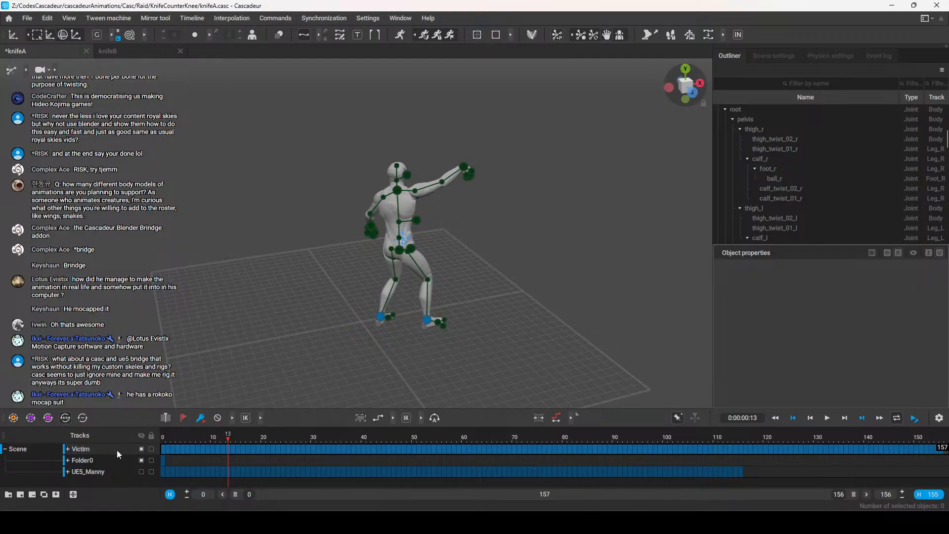
# Hide the remaining UE5_Manny track, show the Victim track and scrub to frame 9 to tell the characters apart
pyautogui.click(109, 470)
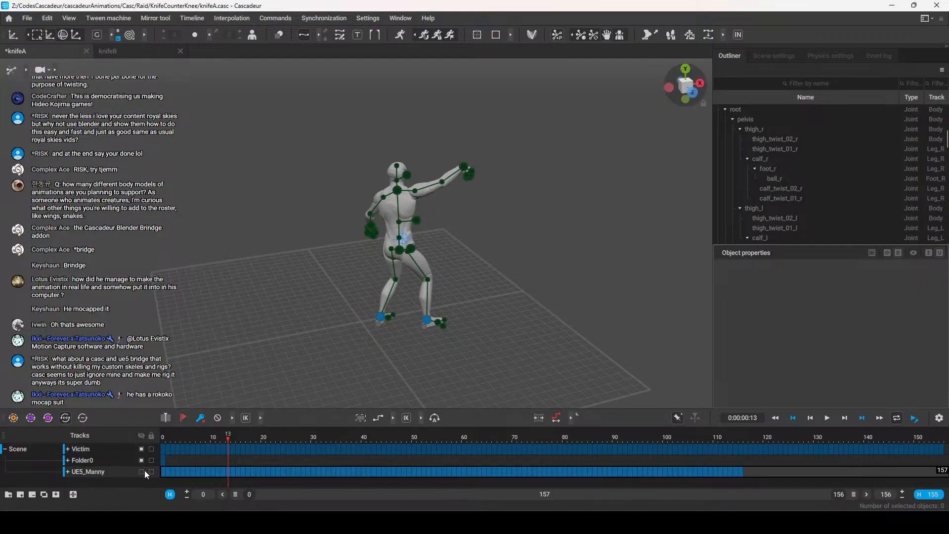
pyautogui.moveTo(238, 433); pyautogui.dragTo(181, 452)
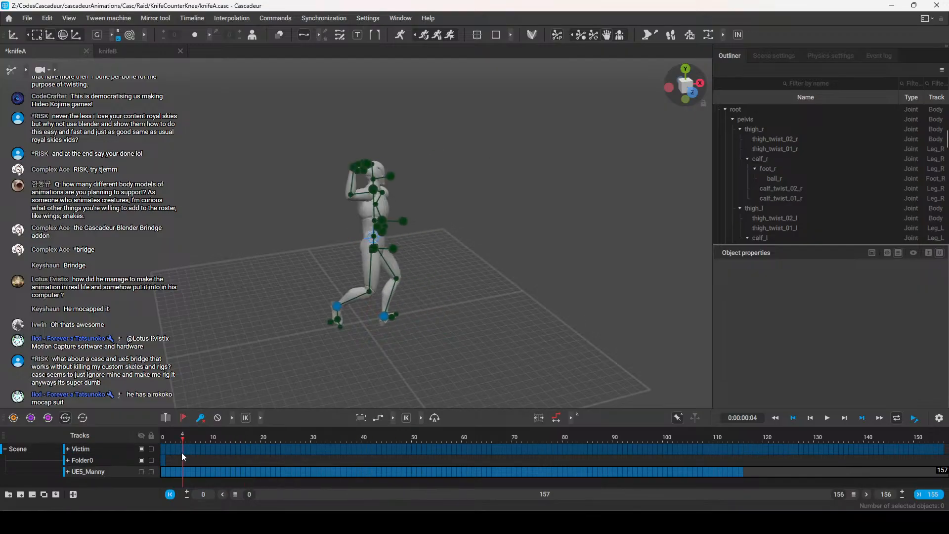
pyautogui.click(142, 472)
pyautogui.click(141, 449)
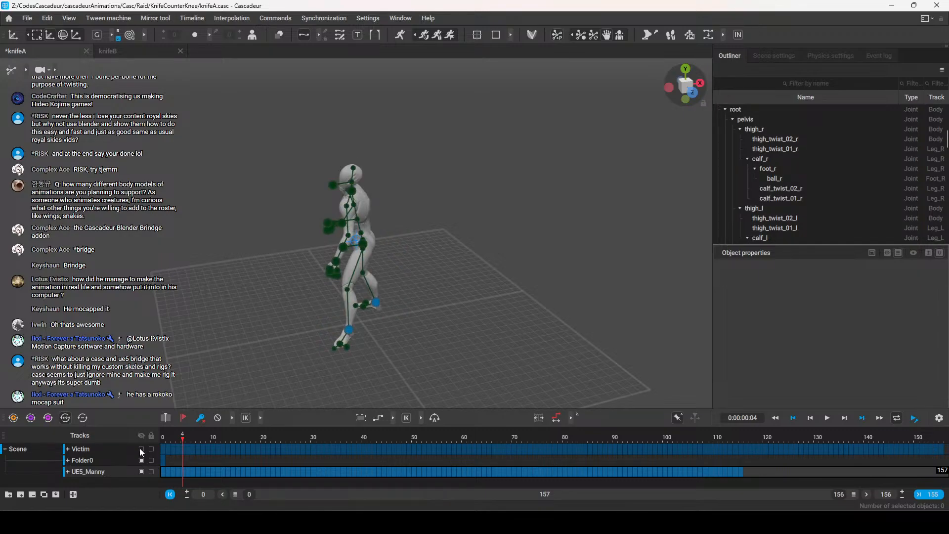
pyautogui.moveTo(184, 434); pyautogui.dragTo(208, 440)
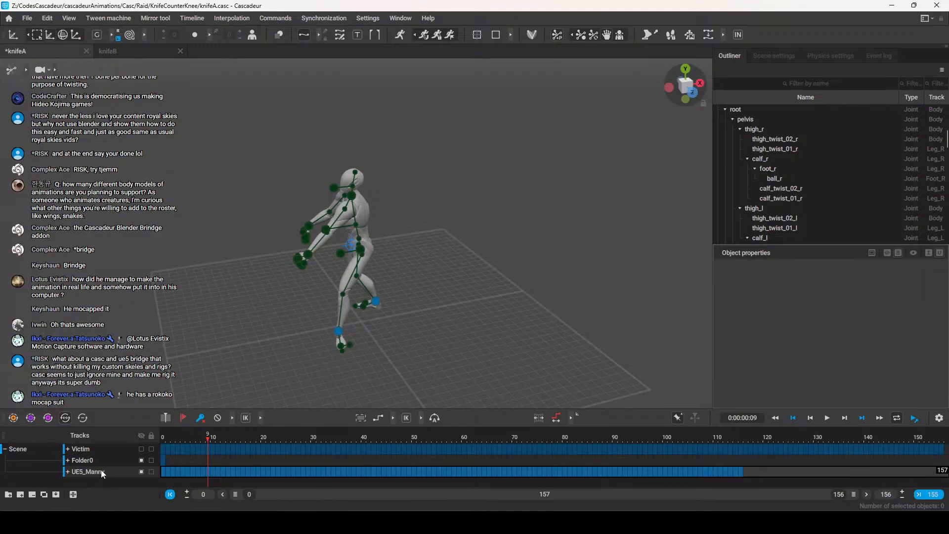
# Rename the remaining UE5_Manny track as Attacker
pyautogui.doubleClick(105, 471)
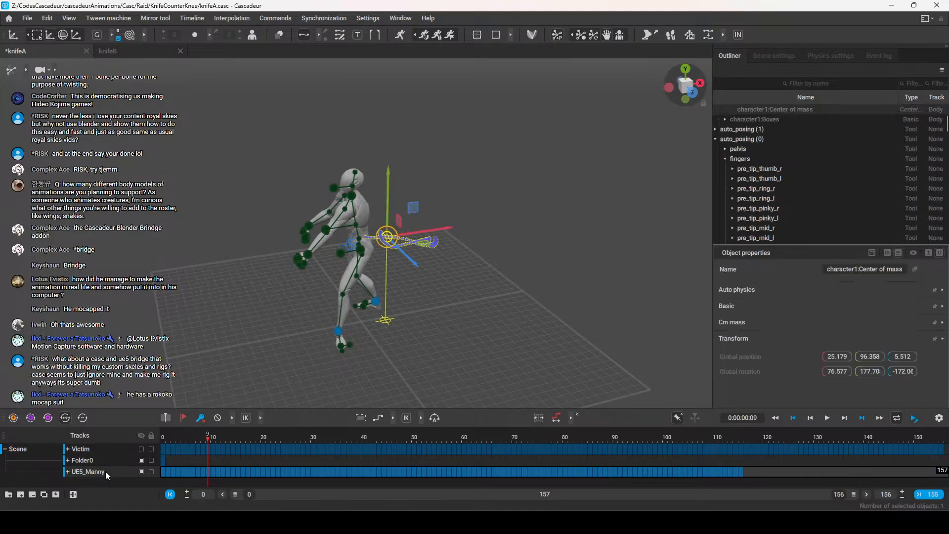
pyautogui.doubleClick(102, 471)
pyautogui.write('Attacker')
pyautogui.press('Return')
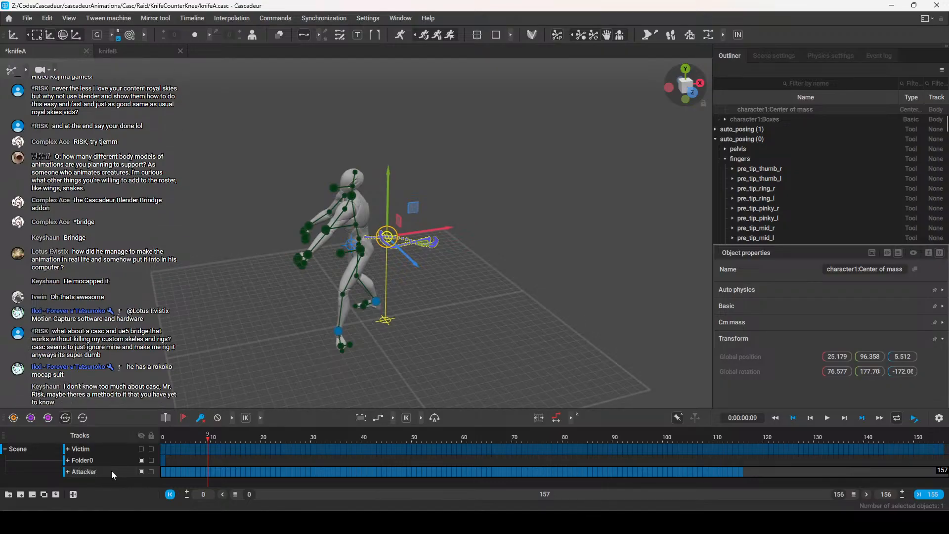
# Make the Victim, Folder0 and Attacker tracks all visible
pyautogui.click(141, 449)
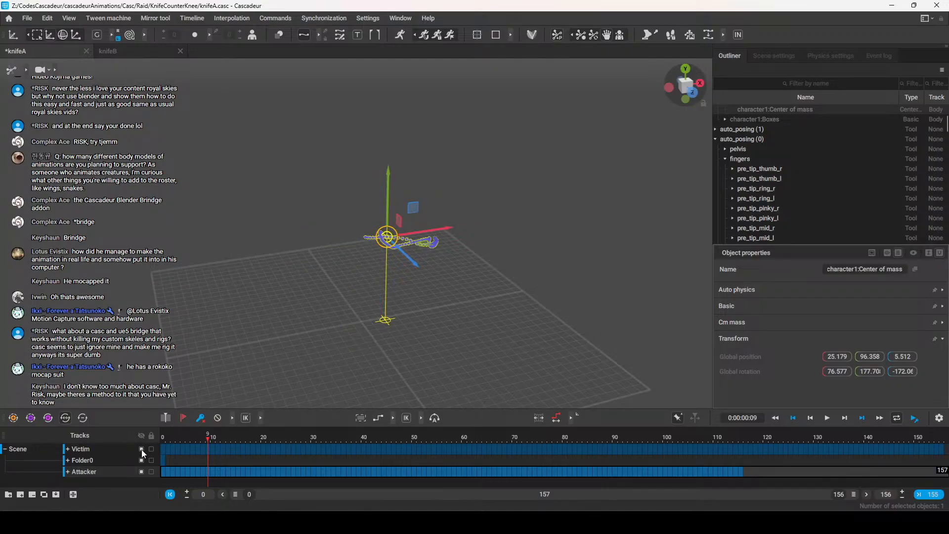
pyautogui.click(141, 449)
pyautogui.click(141, 472)
pyautogui.click(141, 460)
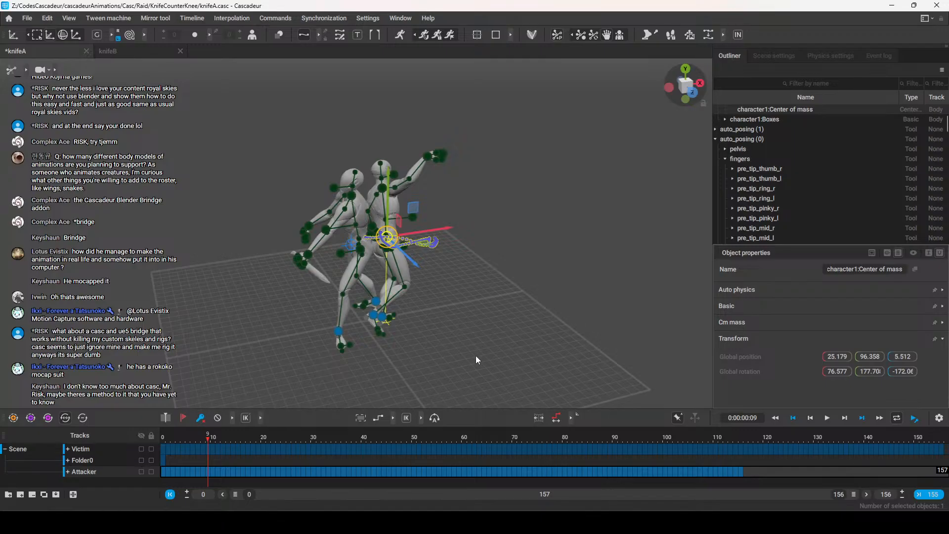
# Scrub to frame 19 to inspect both characters together, and hide the Attacker track to check which one it controls
pyautogui.click(474, 354)
pyautogui.keyDown('alt'); pyautogui.moveTo(449, 336); pyautogui.dragTo(437, 292); pyautogui.keyUp('alt')
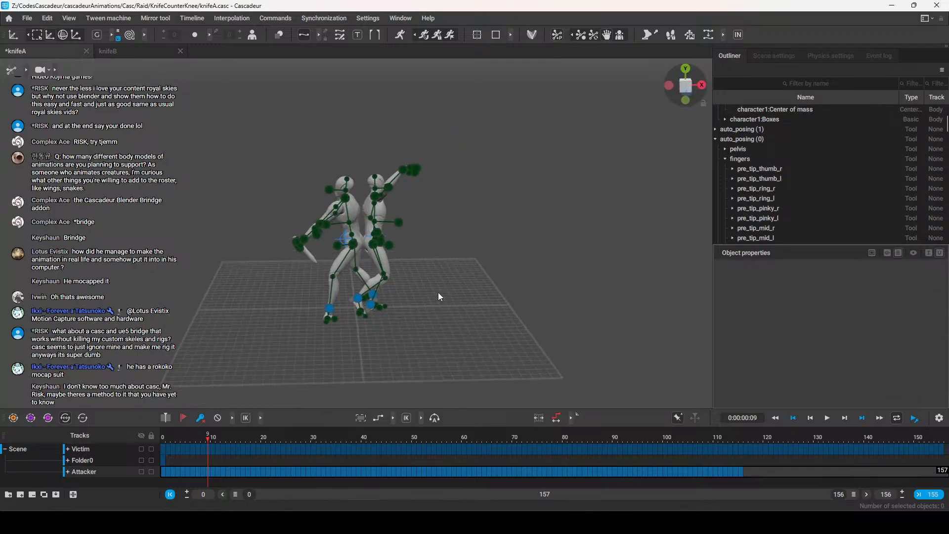
pyautogui.moveTo(439, 291); pyautogui.dragTo(440, 298, button='right')
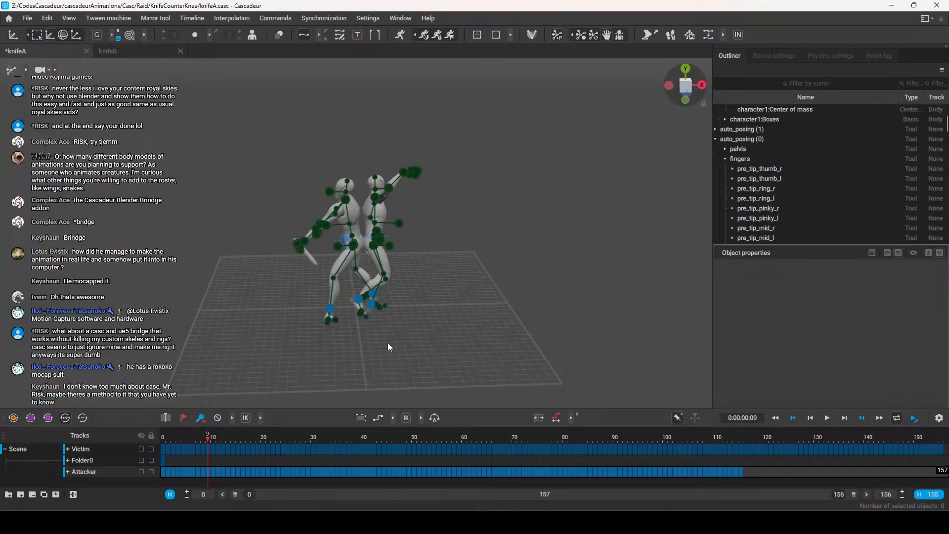
pyautogui.moveTo(211, 441)
pyautogui.mouseDown()
pyautogui.moveTo(490, 440)
pyautogui.moveTo(179, 432)
pyautogui.moveTo(221, 440)
pyautogui.mouseUp()
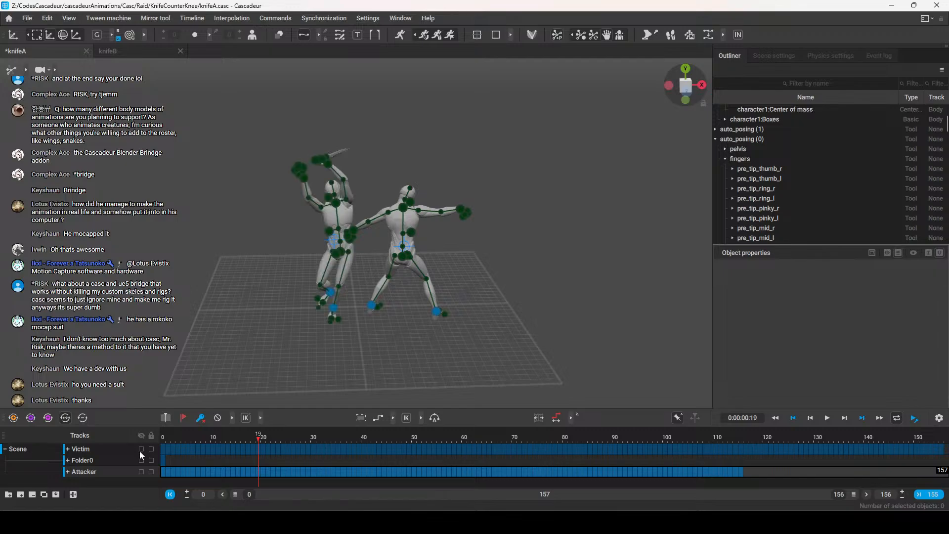
pyautogui.click(141, 472)
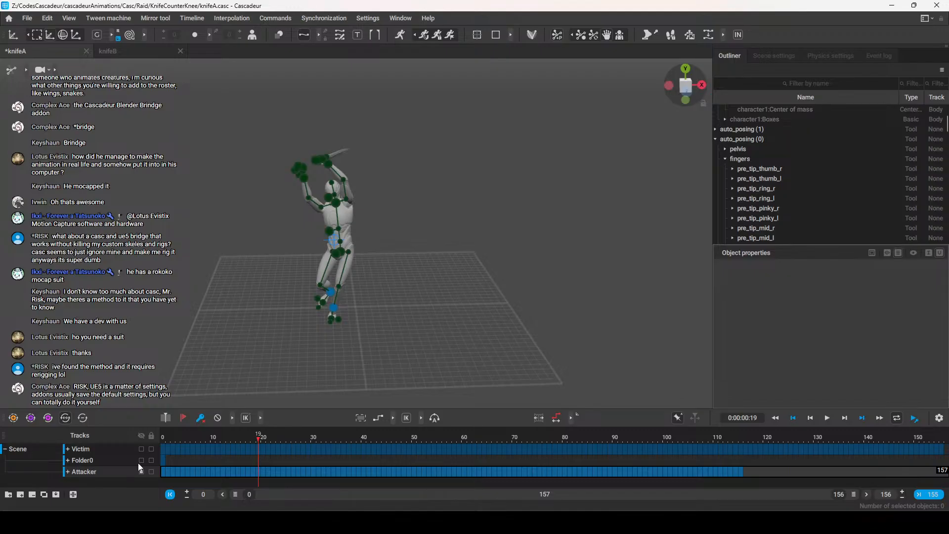
# Show the Attacker track, and toggle the Victim, Folder0 and Attacker tracks off and on to compare the characters
pyautogui.click(141, 471)
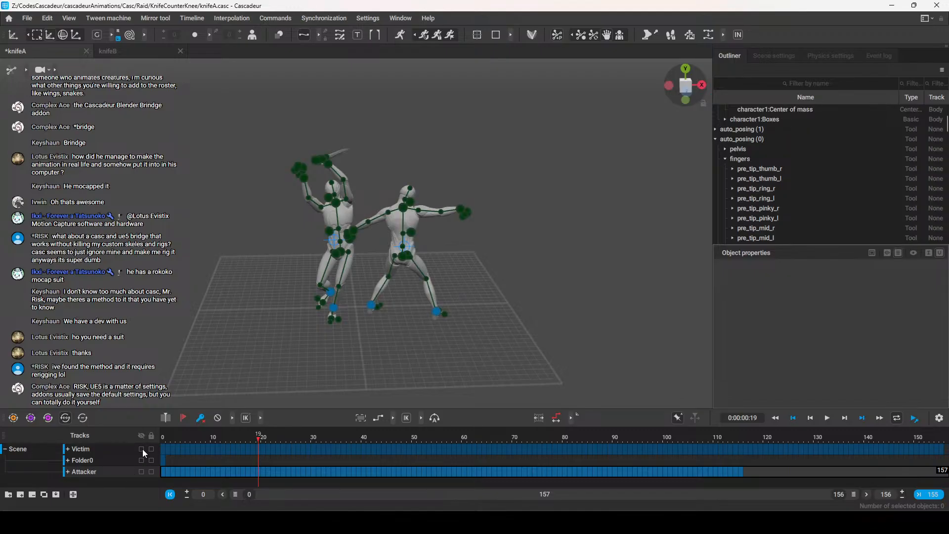
pyautogui.click(142, 449)
pyautogui.click(141, 460)
pyautogui.click(140, 471)
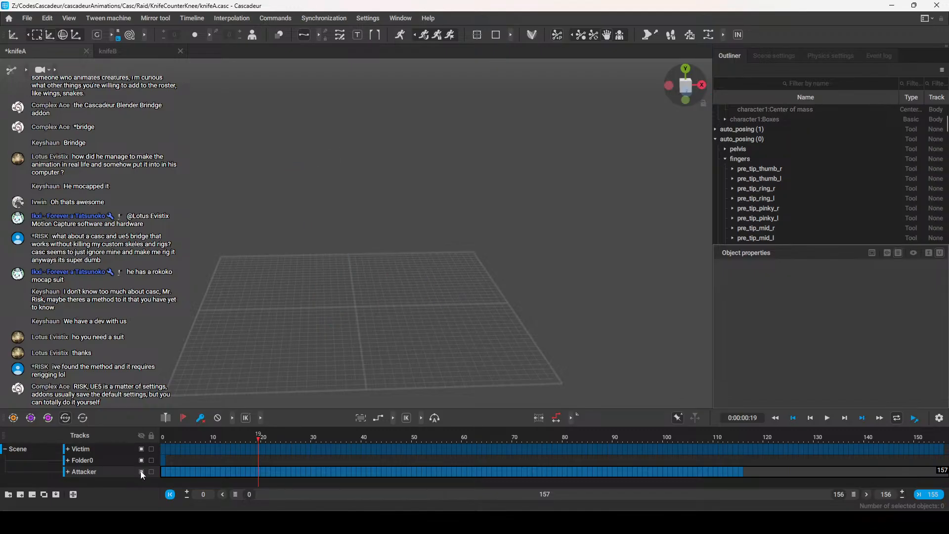
pyautogui.click(141, 472)
pyautogui.click(141, 460)
pyautogui.click(142, 448)
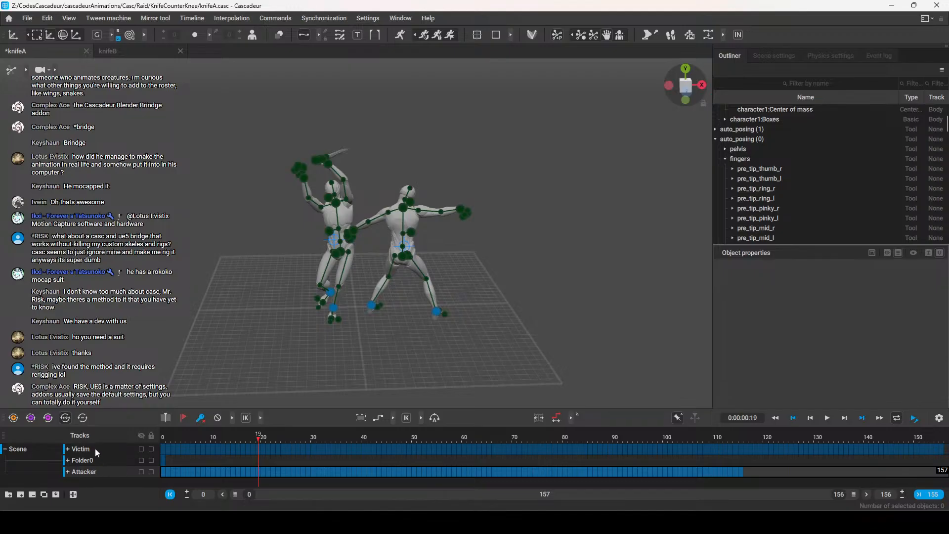
# Scrub to frame 9 and hide the Victim track to check which character it controls
pyautogui.click(94, 448)
pyautogui.moveTo(235, 438); pyautogui.dragTo(209, 443)
pyautogui.click(141, 449)
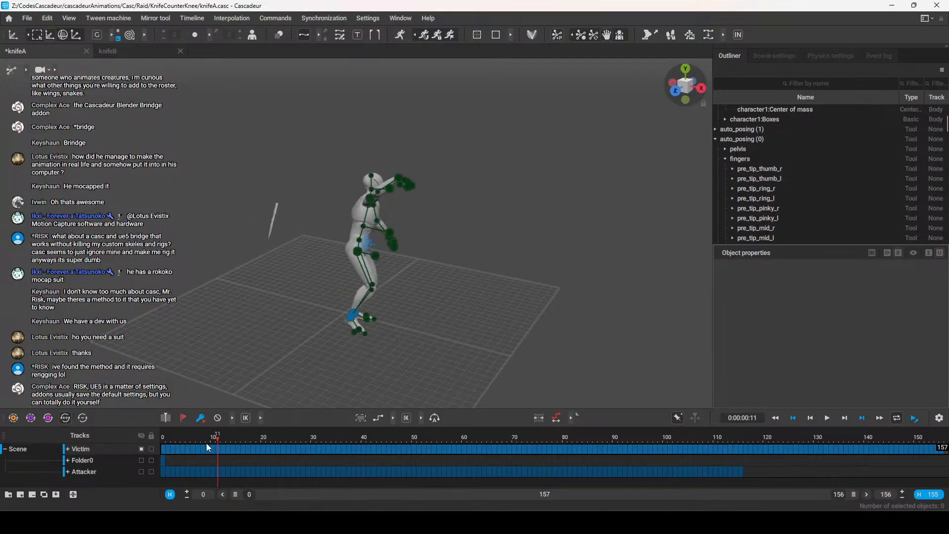
# Rename the Victim track as AttackerA and the Attacker track as Victim
pyautogui.doubleClick(81, 449)
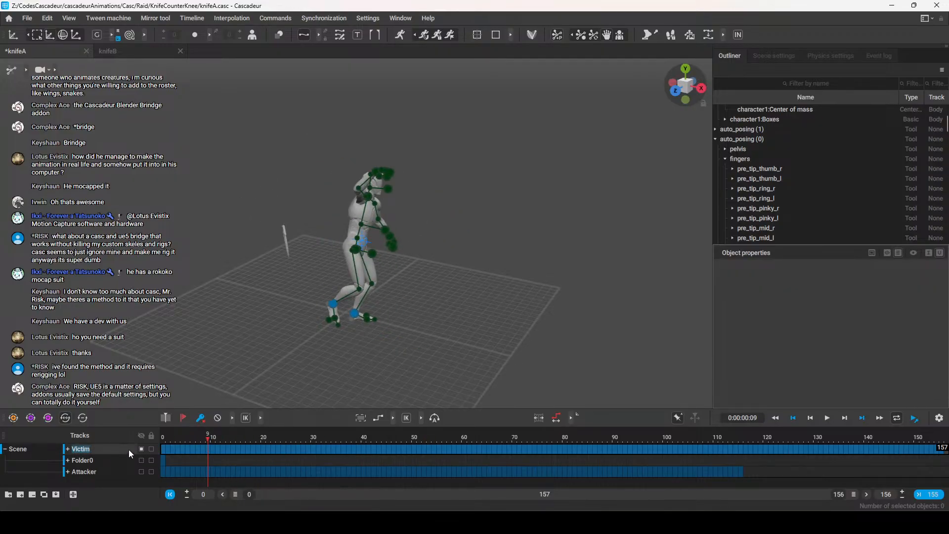
pyautogui.write('AttackerA')
pyautogui.doubleClick(94, 469)
pyautogui.write('Victim')
pyautogui.press('Return')
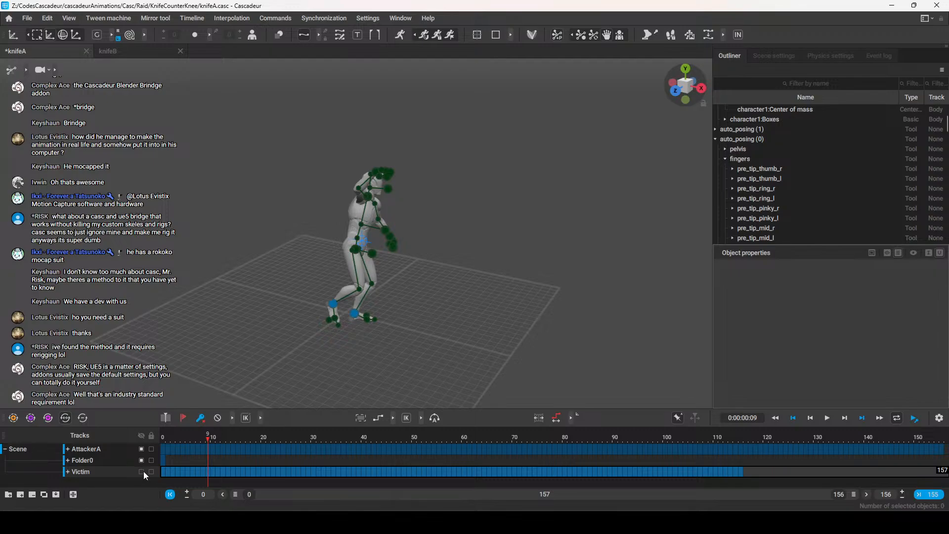
# Show the AttackerA and Folder0 tracks, hide the Victim track, return to frame 0 and save the scene
pyautogui.click(142, 449)
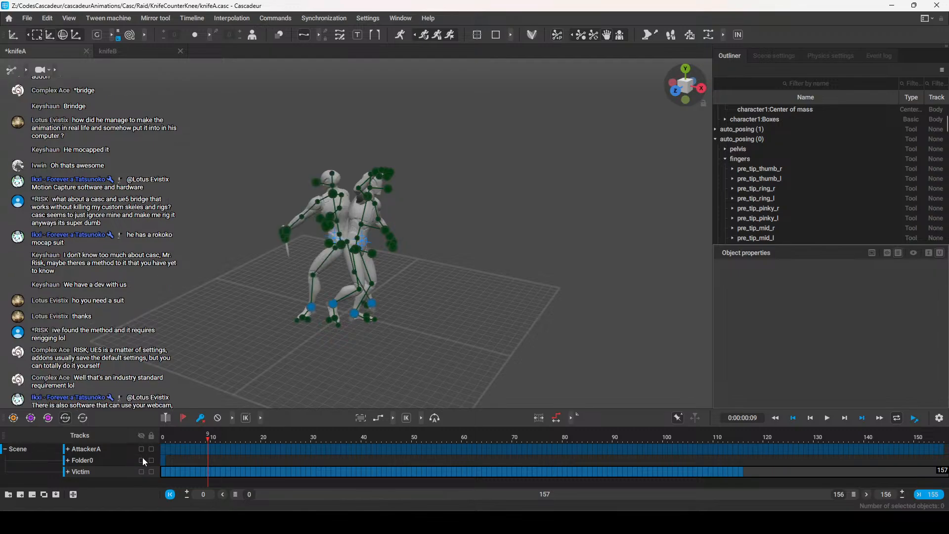
pyautogui.click(141, 472)
pyautogui.moveTo(232, 437); pyautogui.dragTo(162, 437)
pyautogui.hotkey('ctrl', 's')
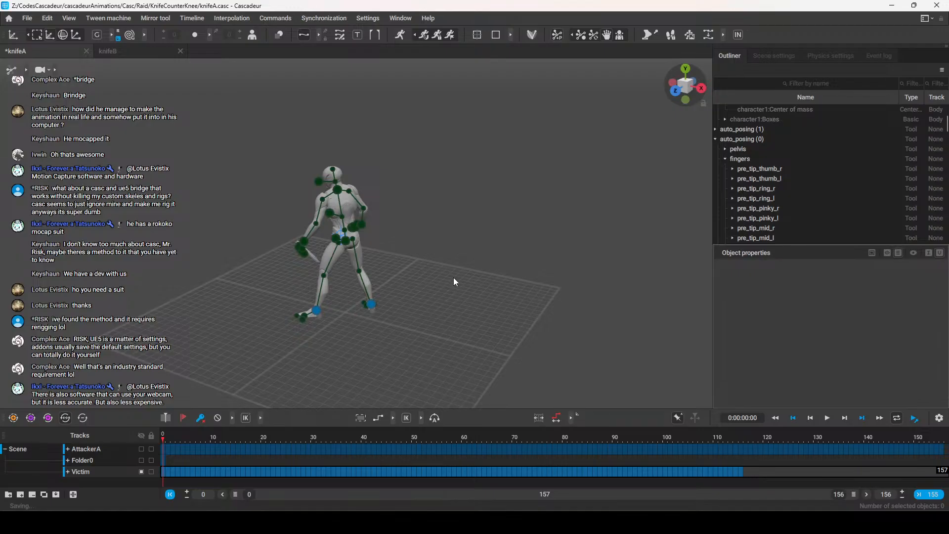
# Make the AttackerA, Folder0 and Victim tracks all visible and inspect both characters' starting poses at frame 0
pyautogui.click(141, 449)
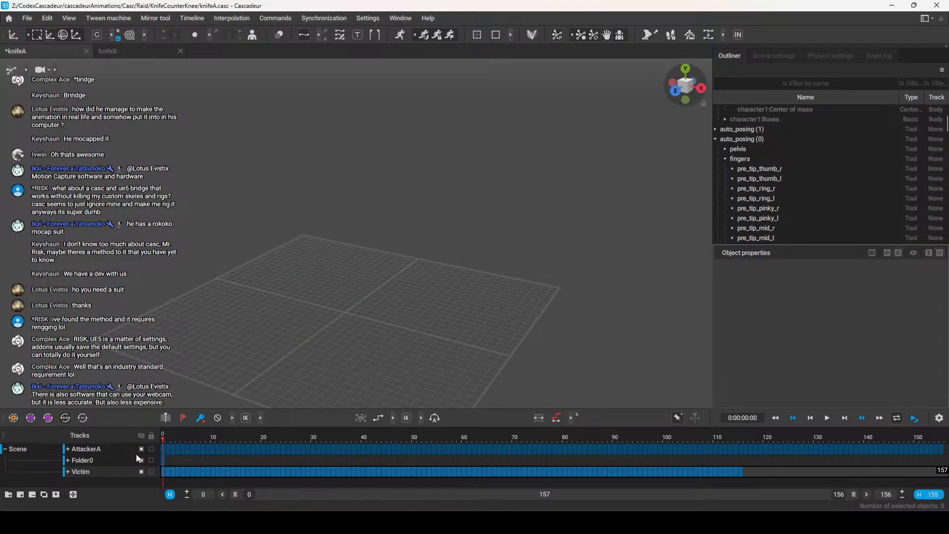
pyautogui.click(141, 448)
pyautogui.click(142, 460)
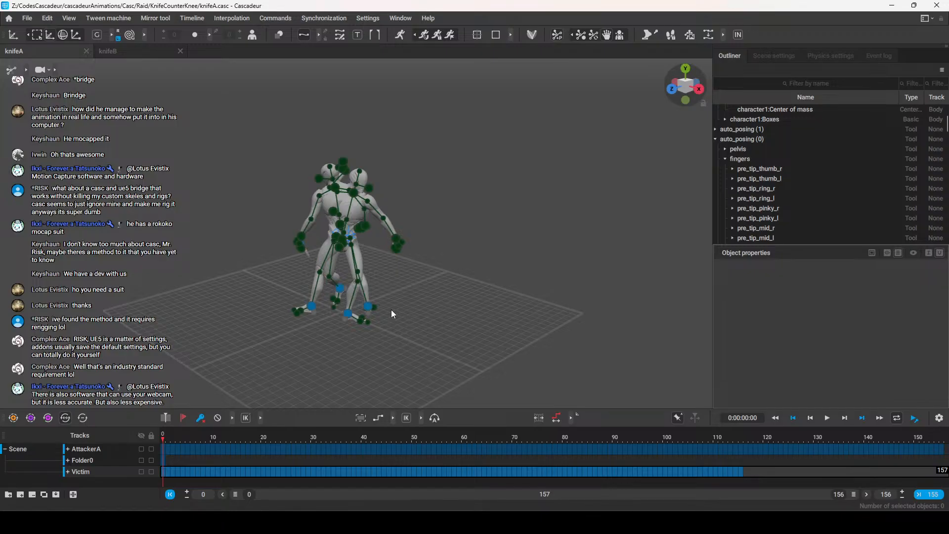
pyautogui.keyDown('alt'); pyautogui.moveTo(438, 276); pyautogui.dragTo(510, 291); pyautogui.keyUp('alt')
pyautogui.moveTo(183, 438); pyautogui.dragTo(164, 451)
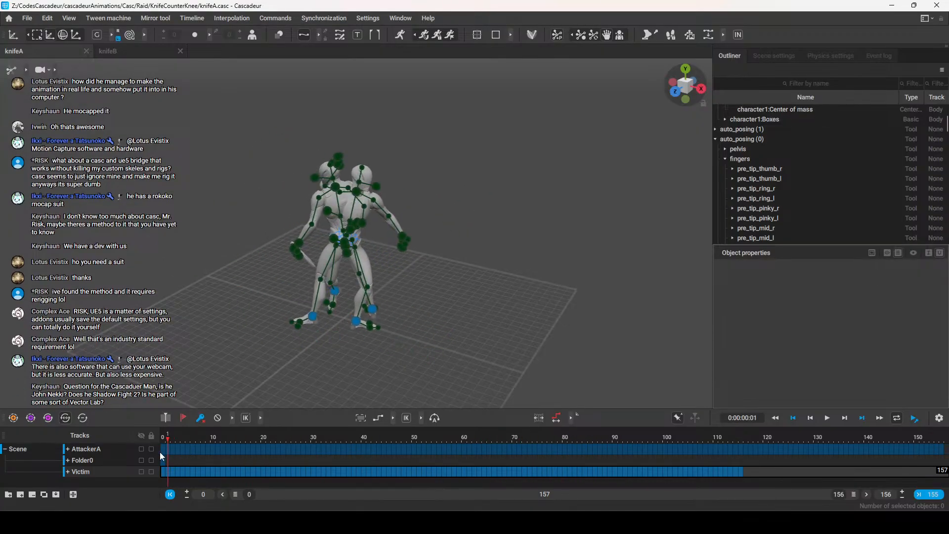
pyautogui.moveTo(396, 341); pyautogui.dragTo(491, 263, button='right')
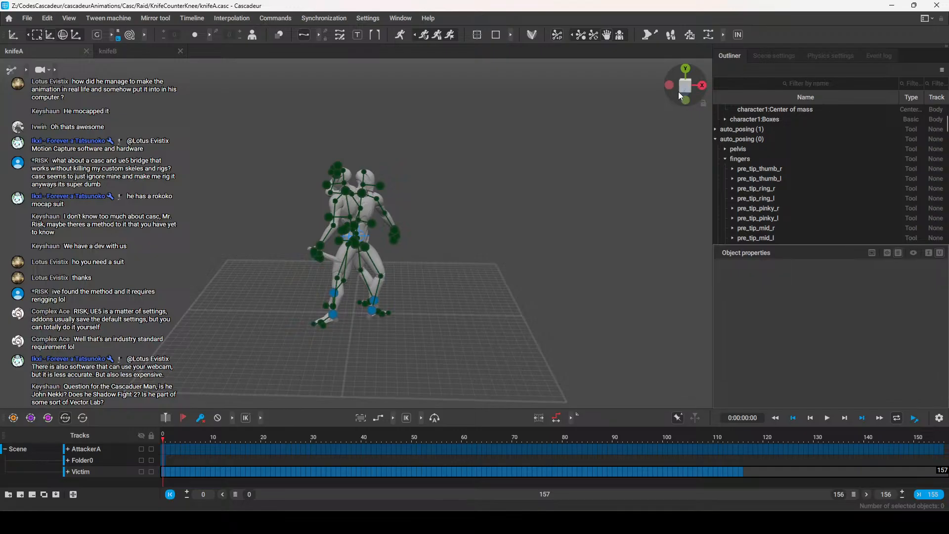
pyautogui.moveTo(550, 232); pyautogui.dragTo(492, 315, button='right')
pyautogui.scroll(1, 527, 221)
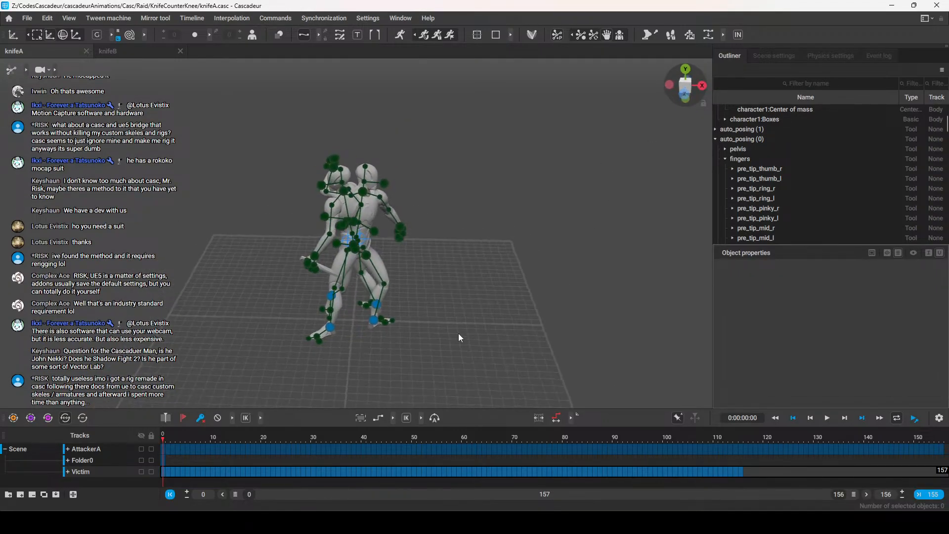
# Hide the Victim track, return to frame 0 and make AttackerA the active track
pyautogui.click(142, 471)
pyautogui.moveTo(177, 436); pyautogui.dragTo(129, 438)
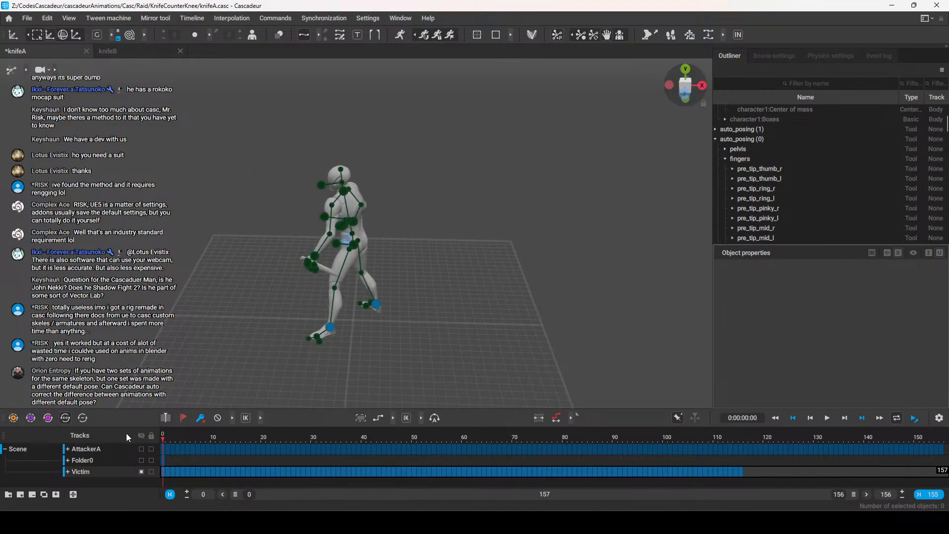
pyautogui.keyDown('alt'); pyautogui.moveTo(575, 296); pyautogui.dragTo(574, 354); pyautogui.keyUp('alt')
pyautogui.keyDown('alt'); pyautogui.moveTo(617, 230); pyautogui.dragTo(247, 165); pyautogui.keyUp('alt')
pyautogui.scroll(1, 524, 282)
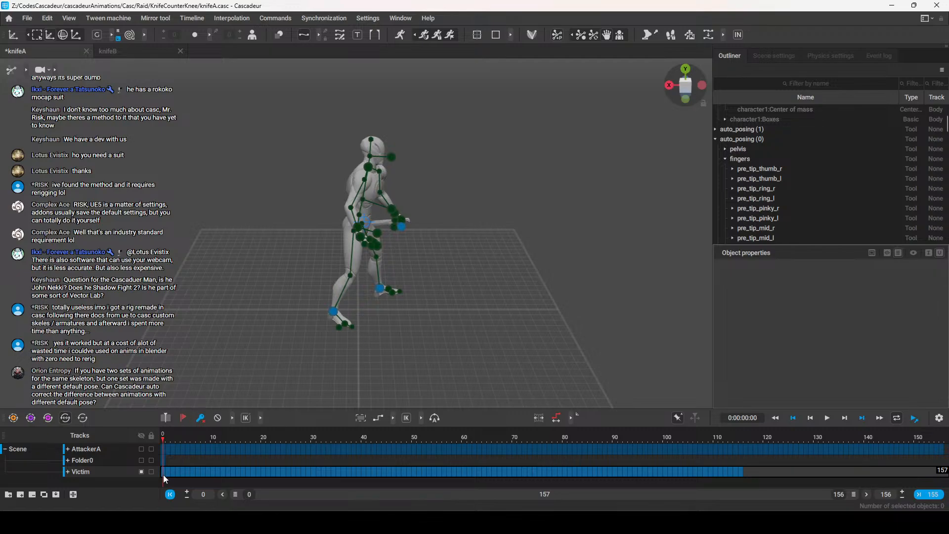
pyautogui.click(111, 451)
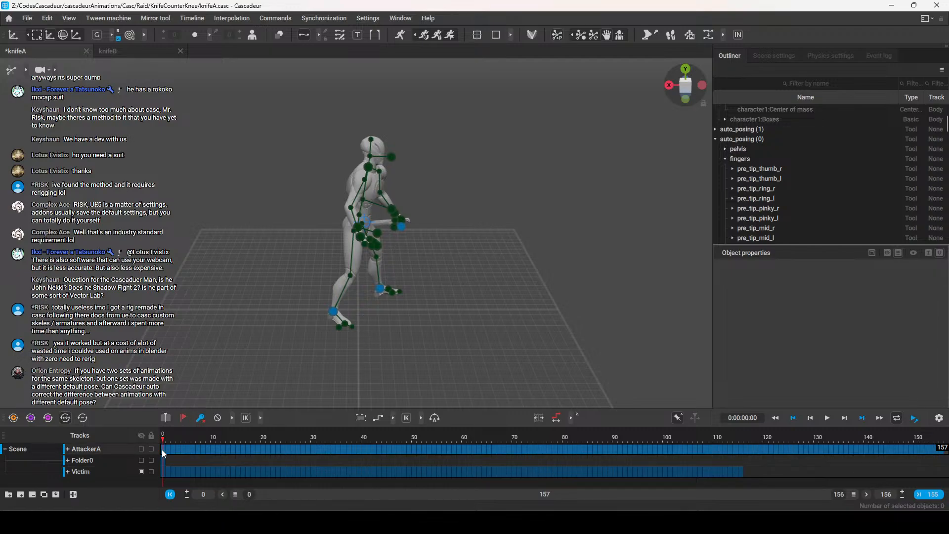
pyautogui.click(117, 460)
pyautogui.click(110, 450)
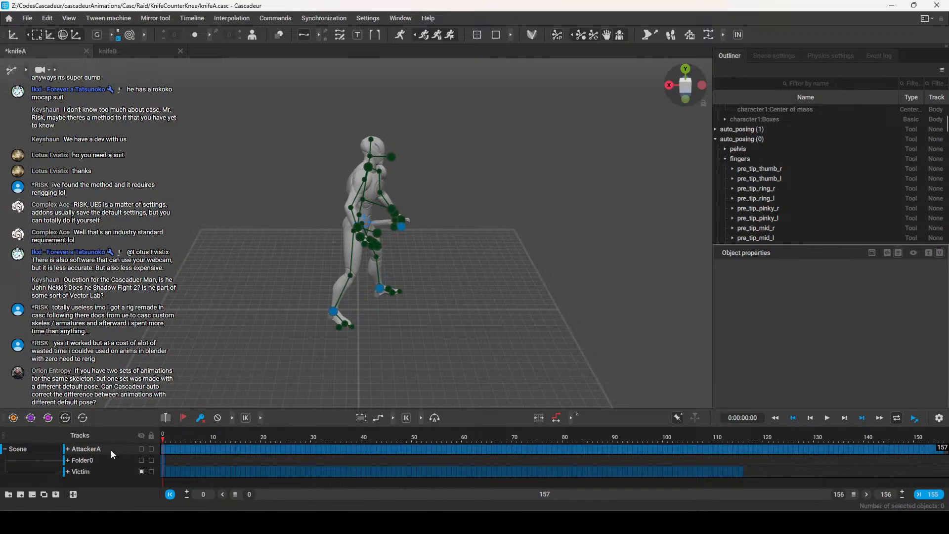
# With Interval edit mode, rotate the attacker's Center of mass from the top view to a global rotation of about 93, -176, 14
pyautogui.click(554, 418)
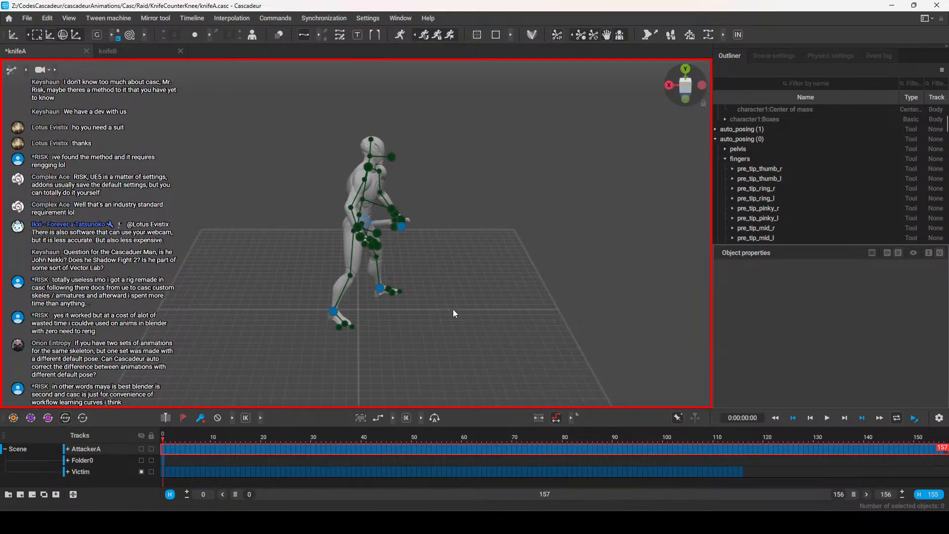
pyautogui.click(366, 217)
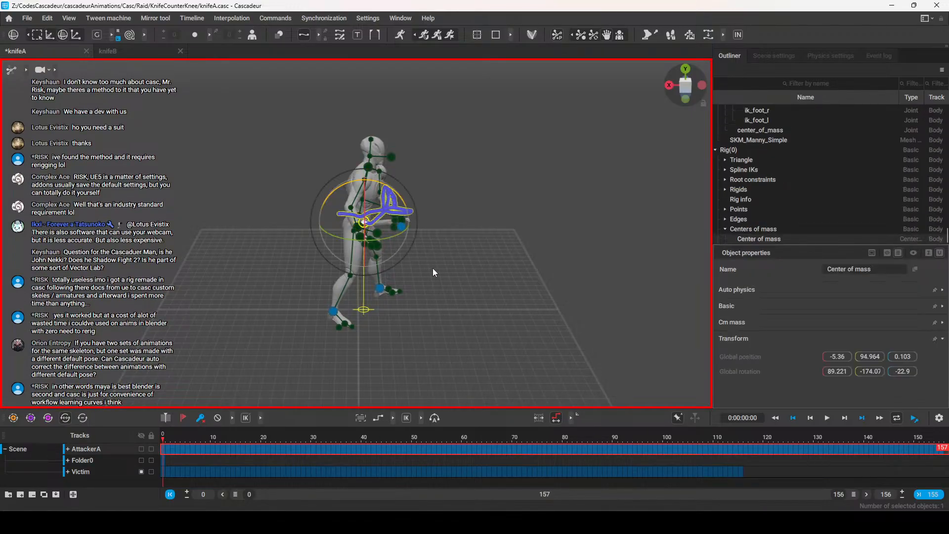
pyautogui.moveTo(501, 234); pyautogui.dragTo(502, 266, button='right')
pyautogui.click(676, 88)
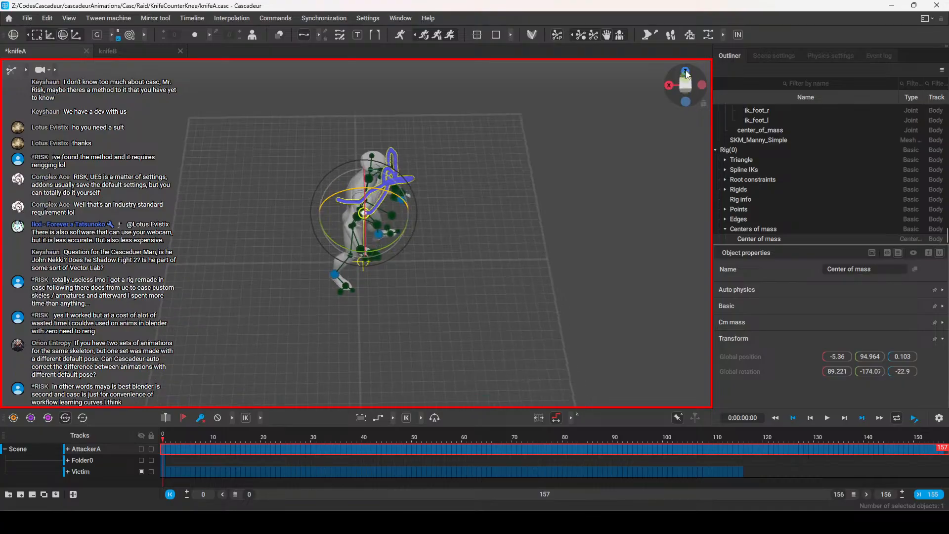
pyautogui.moveTo(339, 256); pyautogui.dragTo(374, 298)
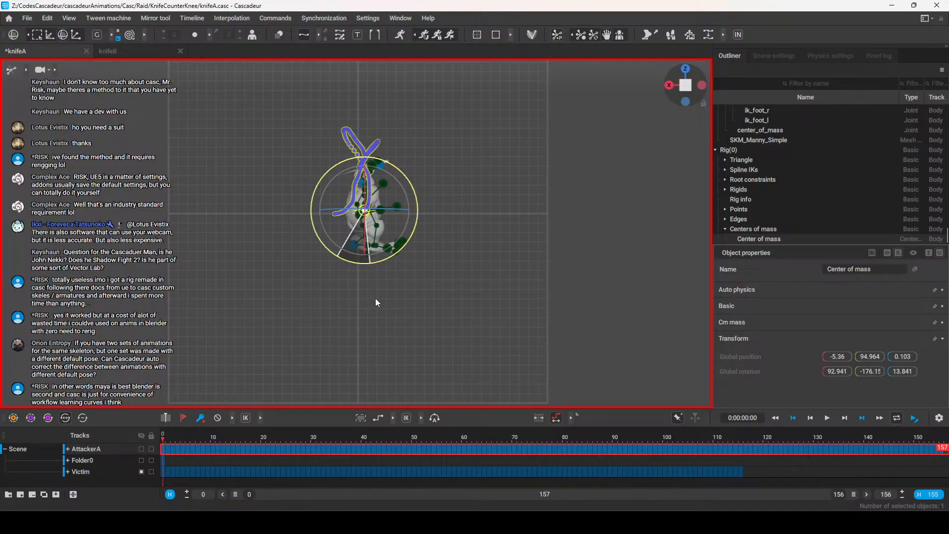
pyautogui.press('w')
pyautogui.click(555, 418)
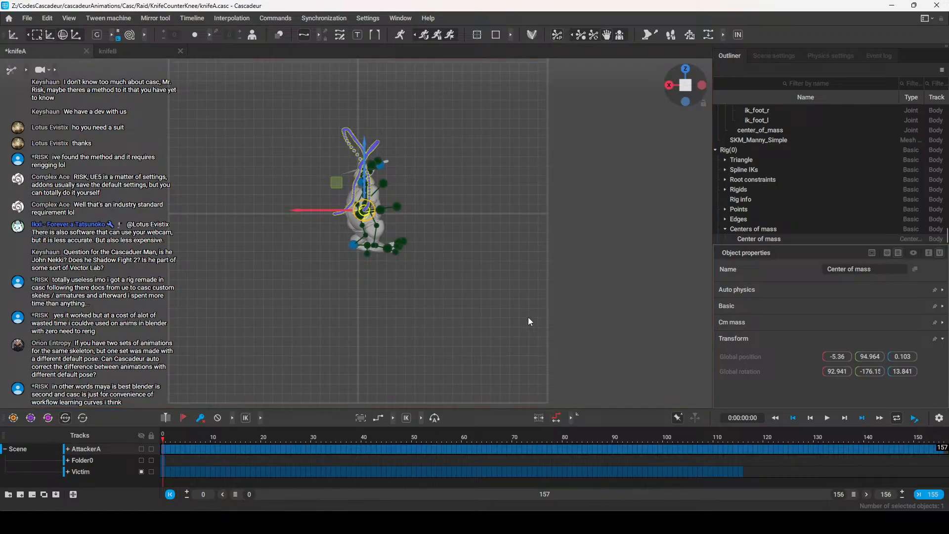
# Scrub and play through the attacker's rotated animation from several angles, and return to frame 0
pyautogui.moveTo(172, 441); pyautogui.dragTo(659, 423)
pyautogui.click(676, 419)
pyautogui.moveTo(806, 437); pyautogui.dragTo(159, 422)
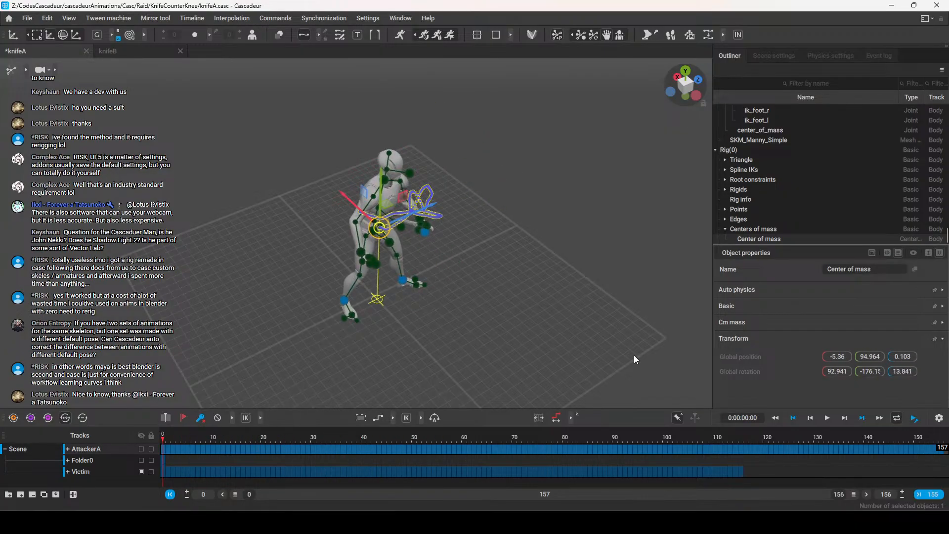
pyautogui.keyDown('alt'); pyautogui.moveTo(541, 327); pyautogui.dragTo(446, 396); pyautogui.keyUp('alt')
pyautogui.press('space')
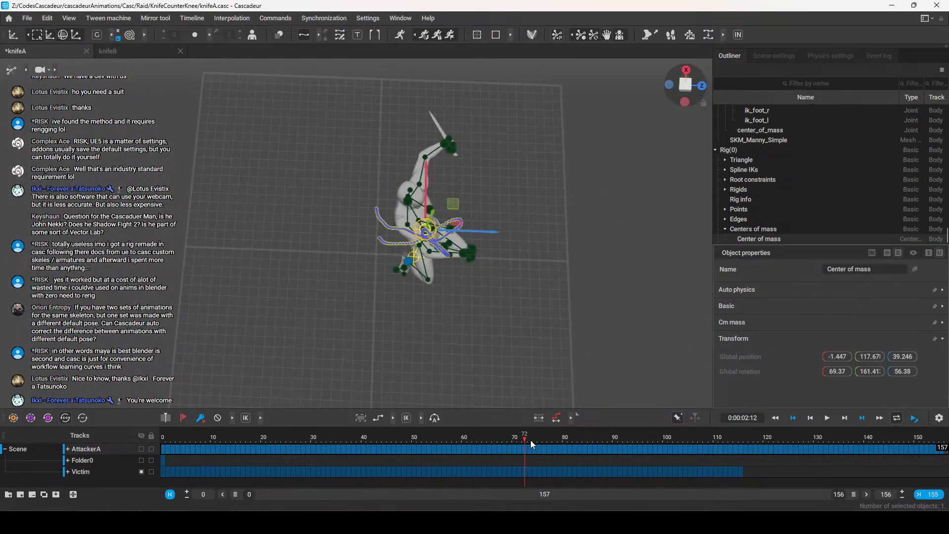
pyautogui.moveTo(466, 429); pyautogui.dragTo(154, 432)
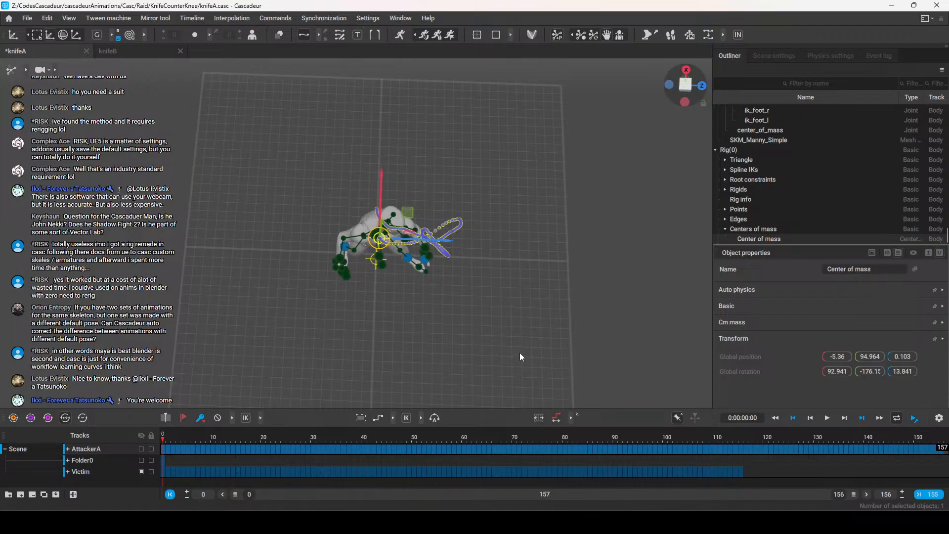
pyautogui.keyDown('alt'); pyautogui.moveTo(520, 355); pyautogui.dragTo(539, 324); pyautogui.keyUp('alt')
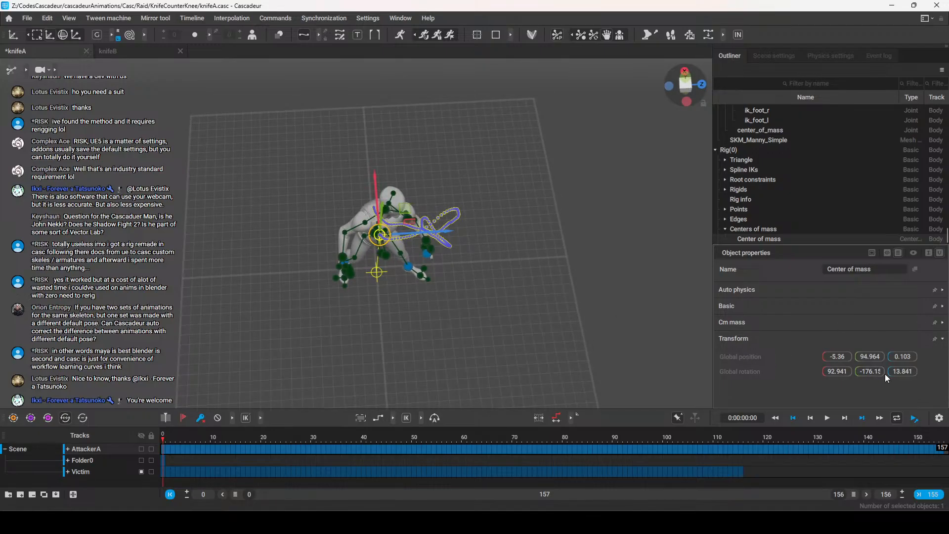
pyautogui.keyDown('alt'); pyautogui.moveTo(553, 336); pyautogui.dragTo(529, 311); pyautogui.keyUp('alt')
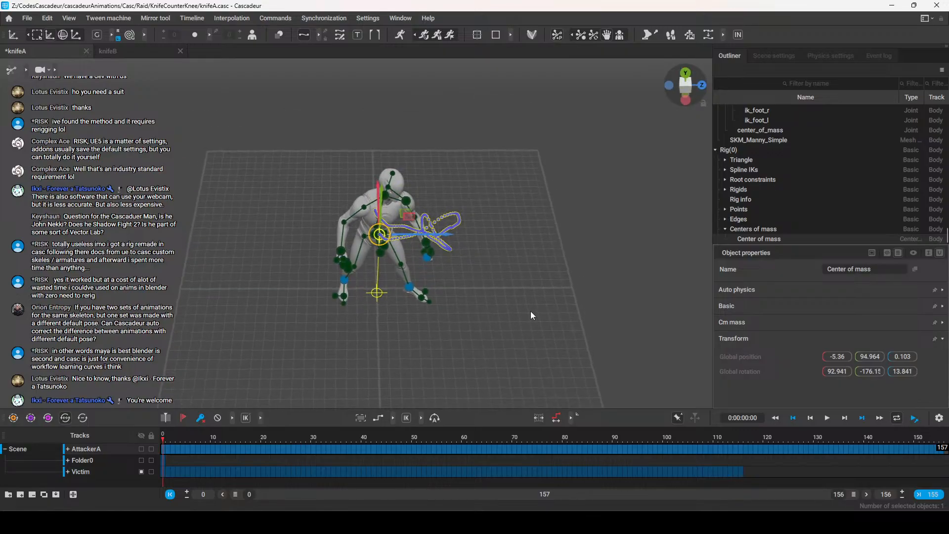
# Look through the Scene settings and Physics settings, examining the Manipulators and Tween machine options
pyautogui.click(782, 55)
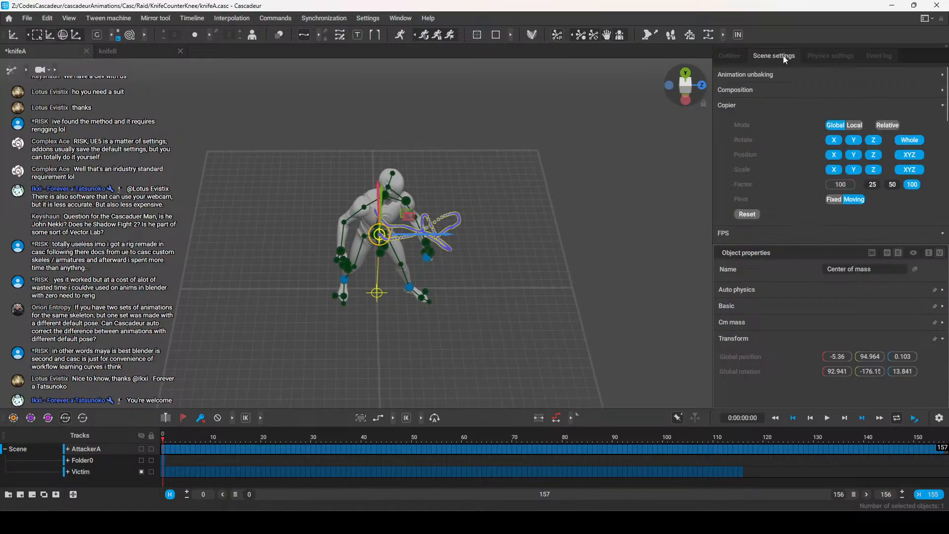
pyautogui.click(827, 57)
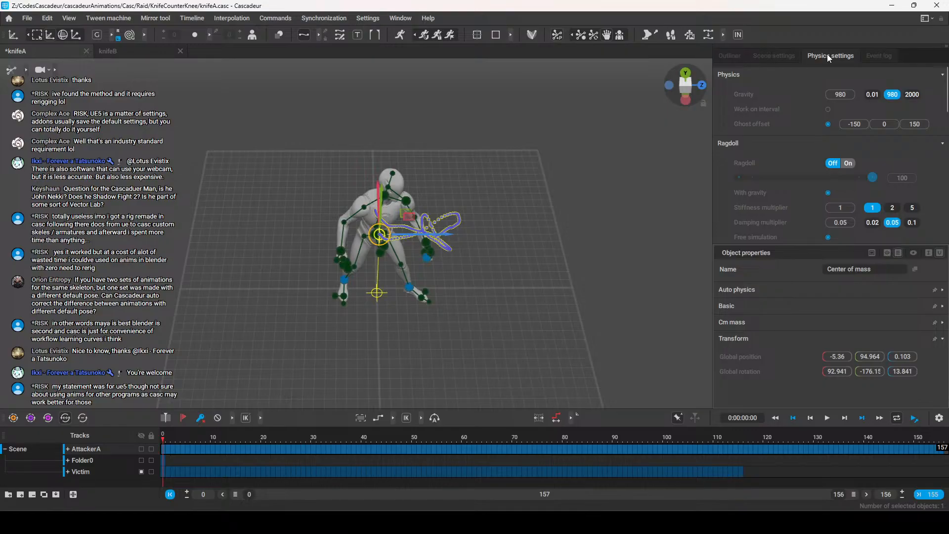
pyautogui.click(787, 56)
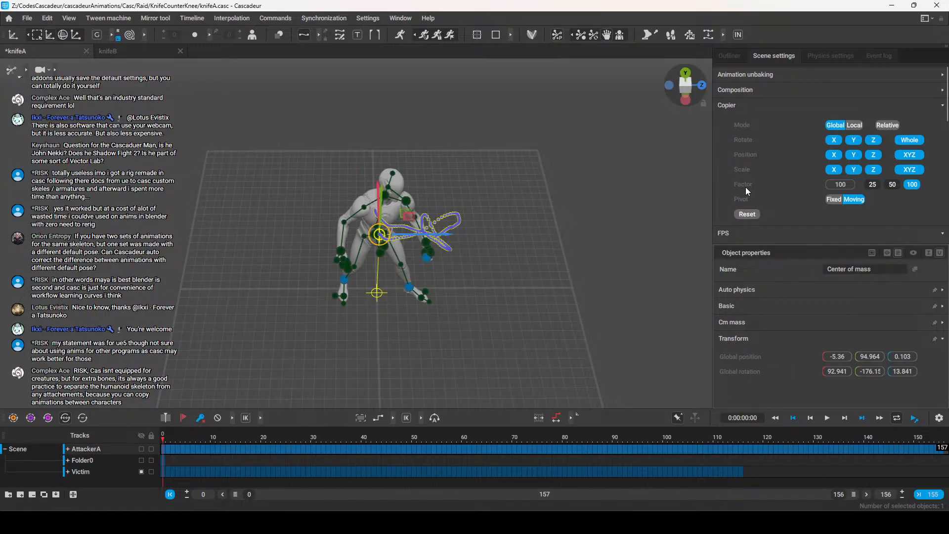
pyautogui.scroll(-3, 745, 187)
pyautogui.scroll(-2, 745, 187)
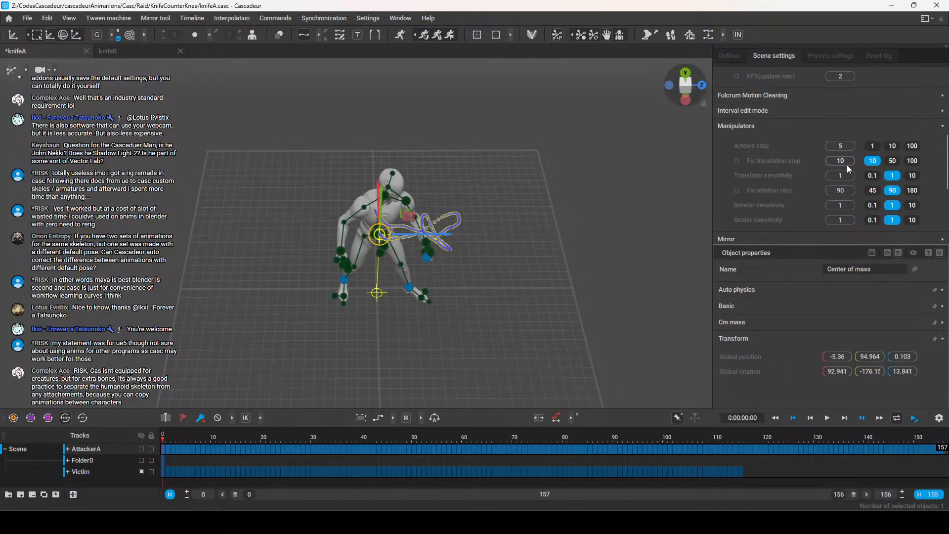
pyautogui.scroll(-4, 771, 168)
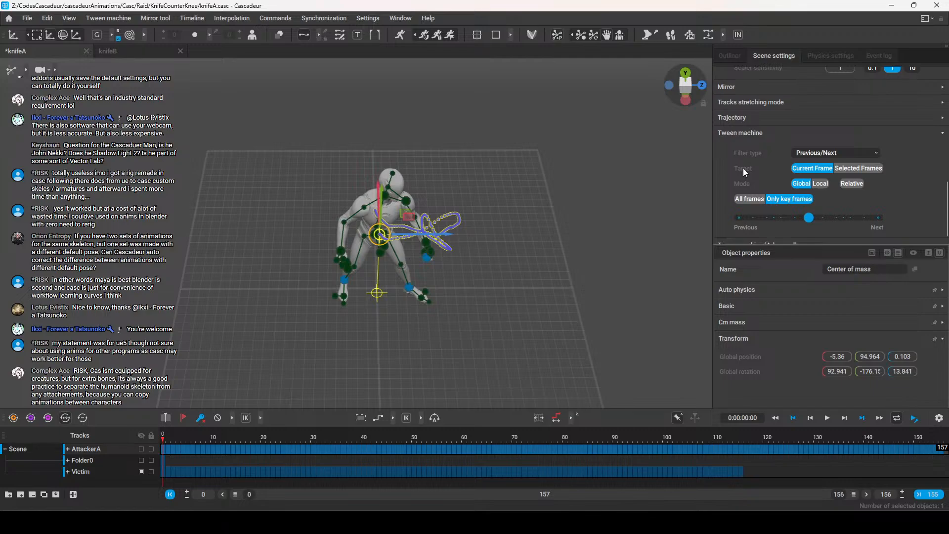
pyautogui.scroll(4, 743, 168)
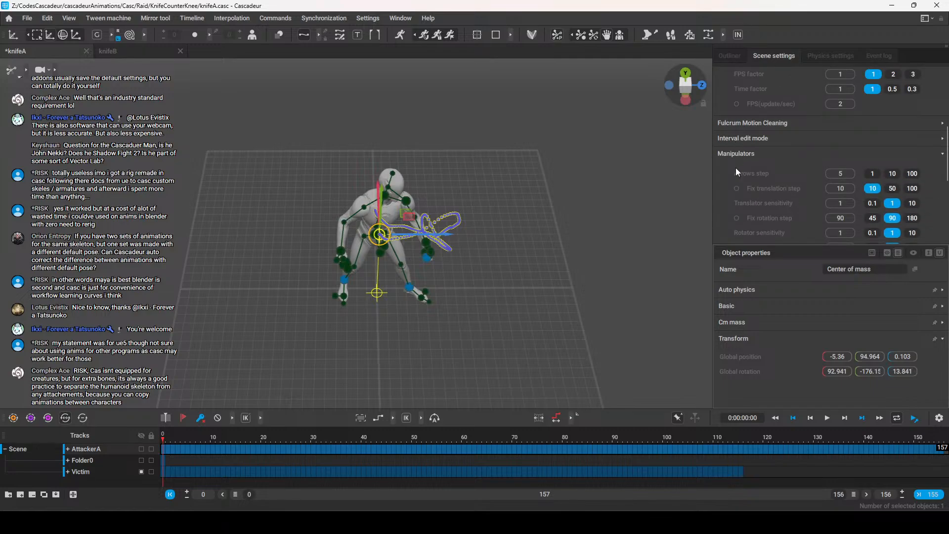
pyautogui.scroll(-2, 735, 167)
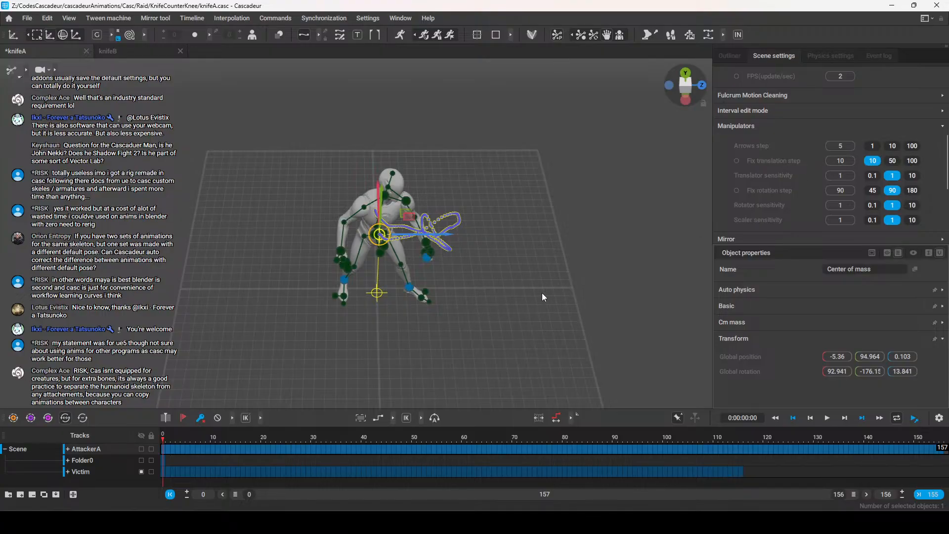
pyautogui.moveTo(541, 295); pyautogui.dragTo(446, 347, button='right')
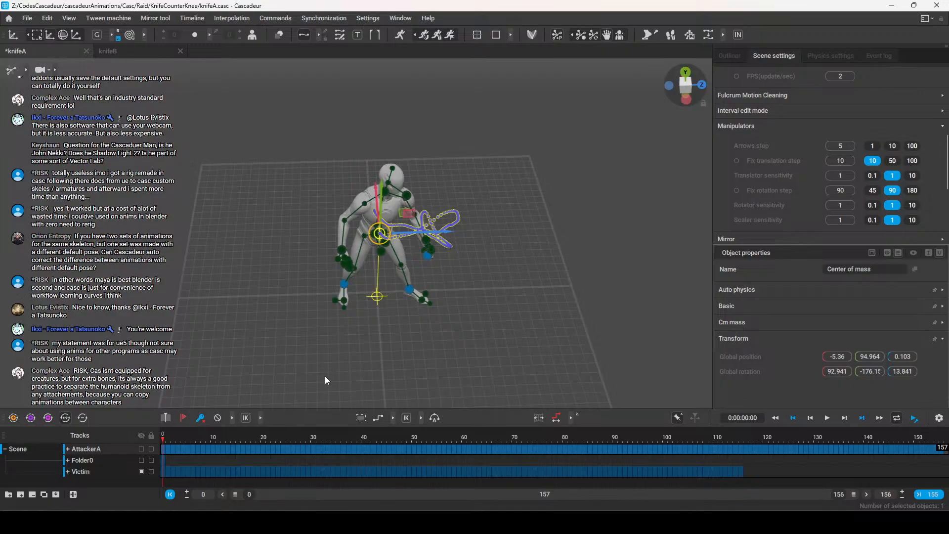
# Show the Victim track, hide AttackerA and make Victim the active track
pyautogui.moveTo(213, 436); pyautogui.dragTo(145, 458)
pyautogui.click(140, 471)
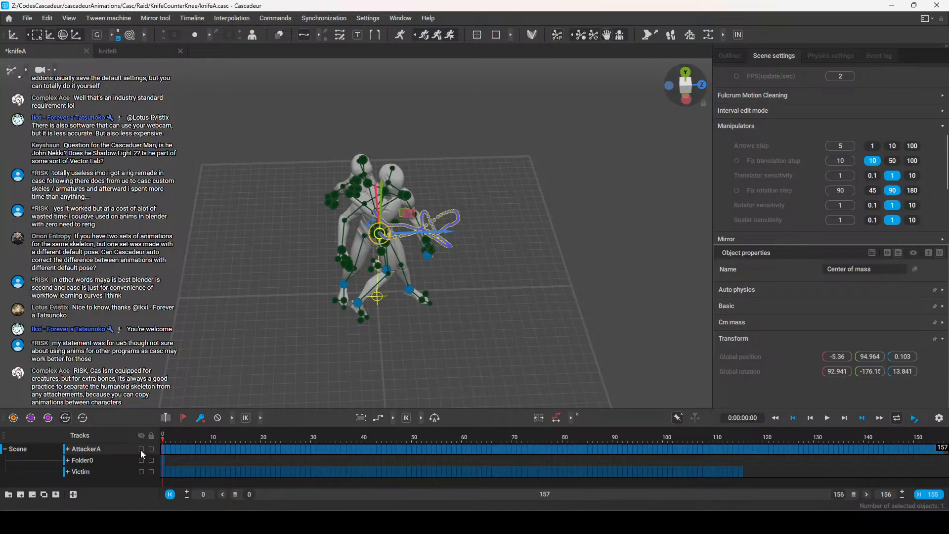
pyautogui.moveTo(199, 432); pyautogui.dragTo(127, 434)
pyautogui.click(141, 449)
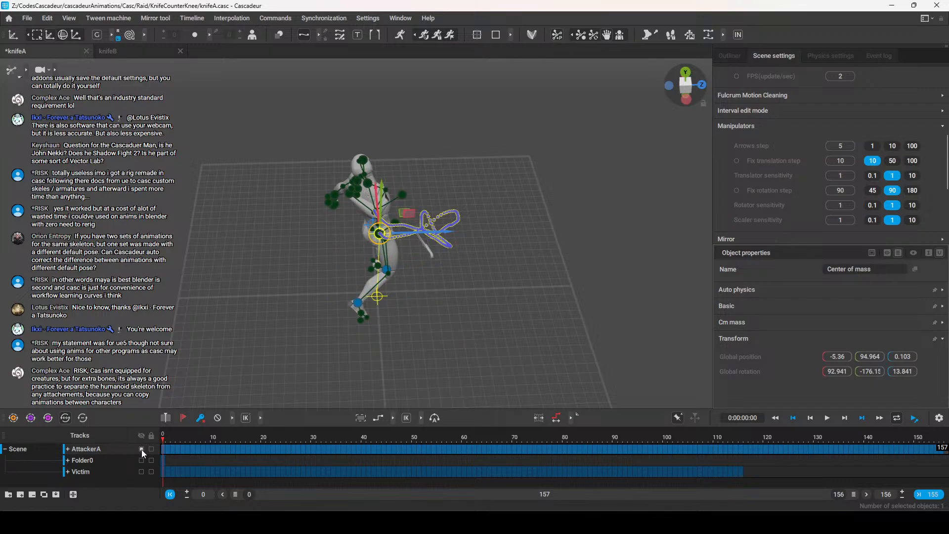
pyautogui.click(97, 470)
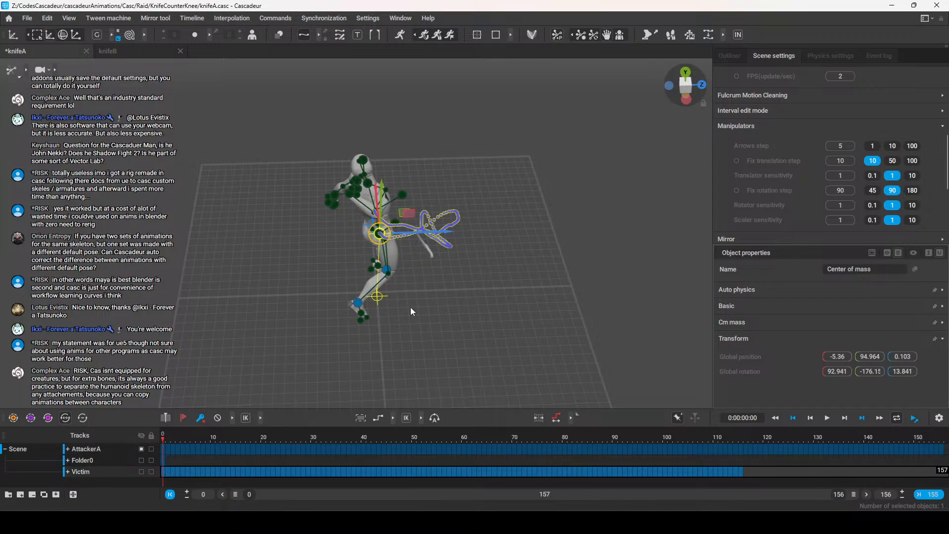
# Select the victim's Center of mass, enable Interval edit mode and go to frame 55
pyautogui.keyDown('alt'); pyautogui.moveTo(432, 269); pyautogui.dragTo(499, 301); pyautogui.keyUp('alt')
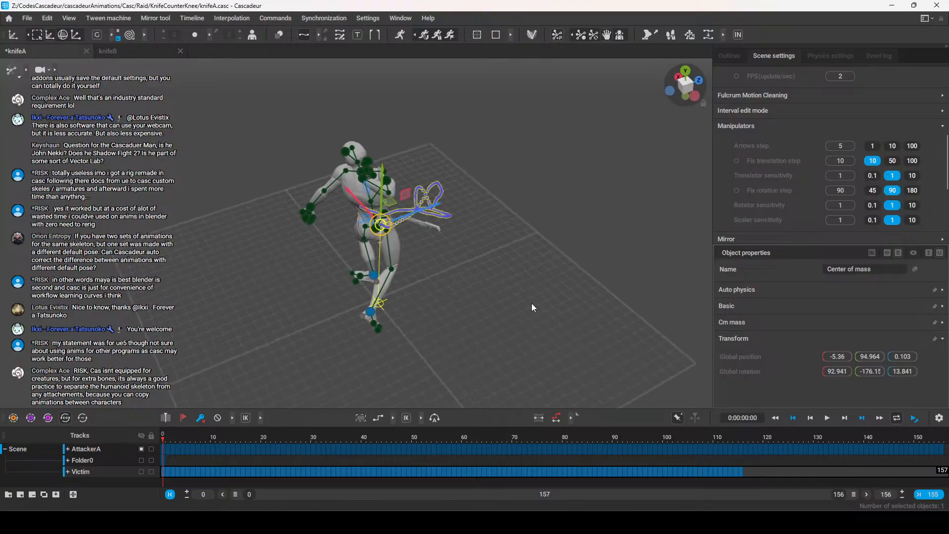
pyautogui.scroll(2, 500, 301)
pyautogui.click(370, 218)
pyautogui.click(555, 418)
pyautogui.moveTo(298, 445); pyautogui.dragTo(313, 443)
pyautogui.moveTo(390, 448); pyautogui.dragTo(440, 448)
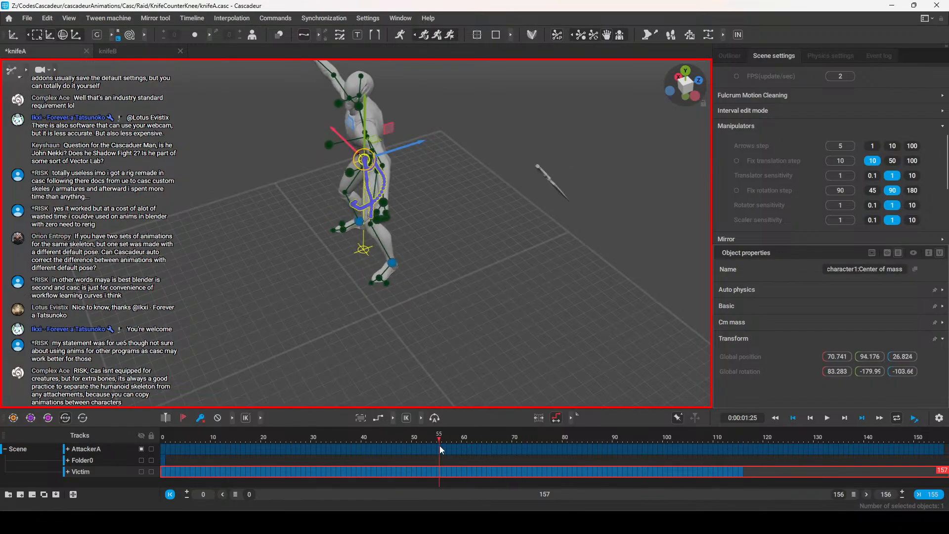
# From the top view, rotate the victim's Center of mass to about 88, -173, -15 and move it to about 15, 94, 67
pyautogui.click(686, 73)
pyautogui.scroll(-2, 489, 275)
pyautogui.press('e')
pyautogui.moveTo(348, 274); pyautogui.dragTo(498, 270)
pyautogui.press('w')
pyautogui.moveTo(366, 191); pyautogui.dragTo(378, 245)
pyautogui.moveTo(417, 277); pyautogui.dragTo(456, 279)
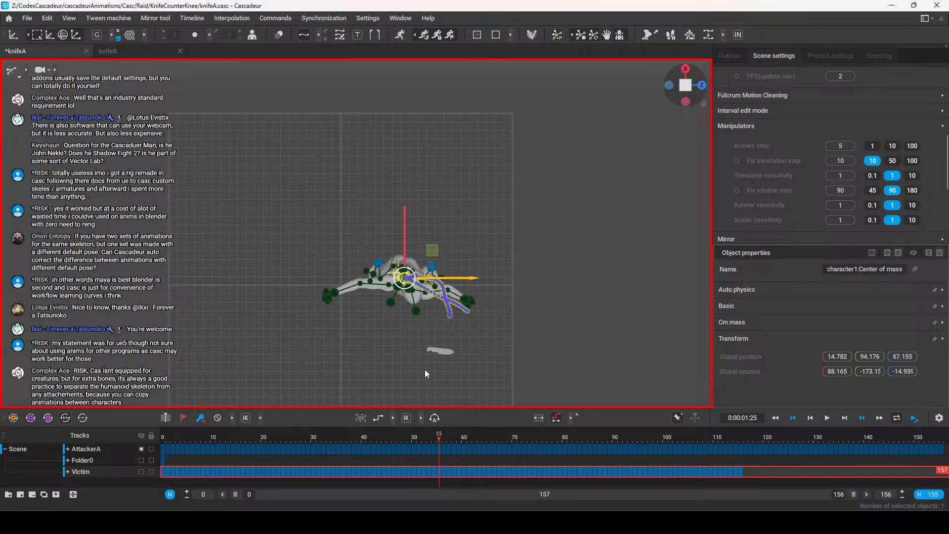
# Show AttackerA, move the victim's Center of mass along Z to about 127 at frame 45, and scrub back to frame 0
pyautogui.click(141, 449)
pyautogui.moveTo(539, 347); pyautogui.dragTo(513, 207, button='right')
pyautogui.moveTo(445, 434); pyautogui.dragTo(215, 456)
pyautogui.moveTo(333, 466); pyautogui.dragTo(389, 436)
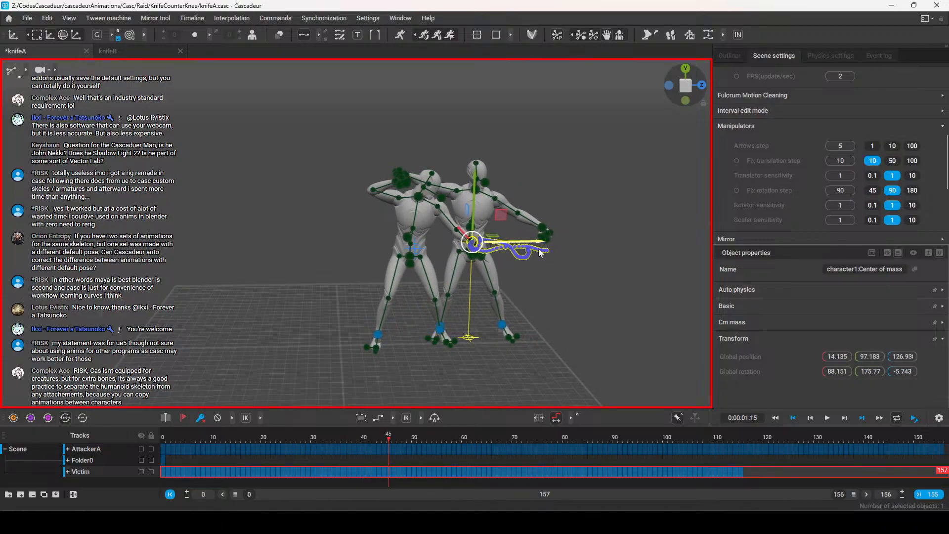
pyautogui.click(406, 440)
pyautogui.moveTo(406, 440); pyautogui.dragTo(107, 472)
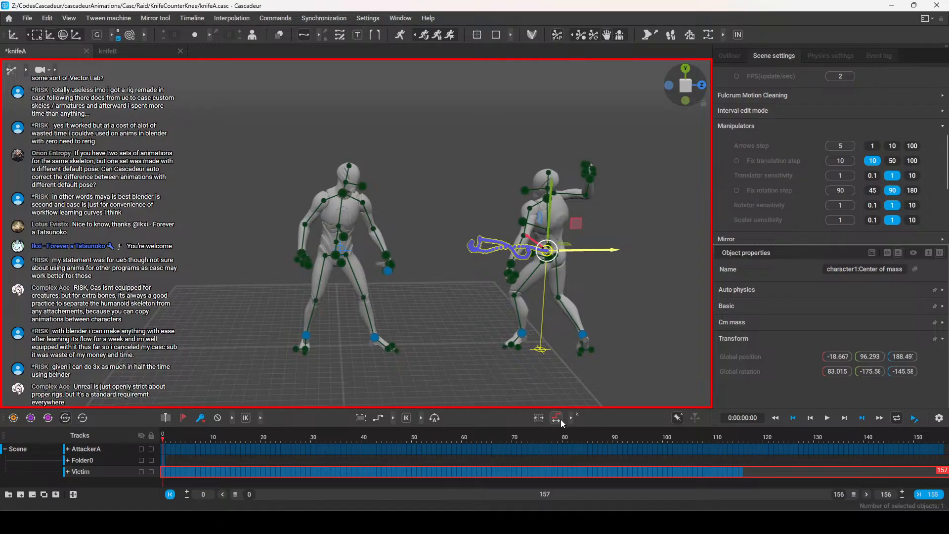
# Scrub to frame 57, switch to the reference fight video to examine the characters' spacing, and close it
pyautogui.moveTo(197, 437); pyautogui.dragTo(449, 447)
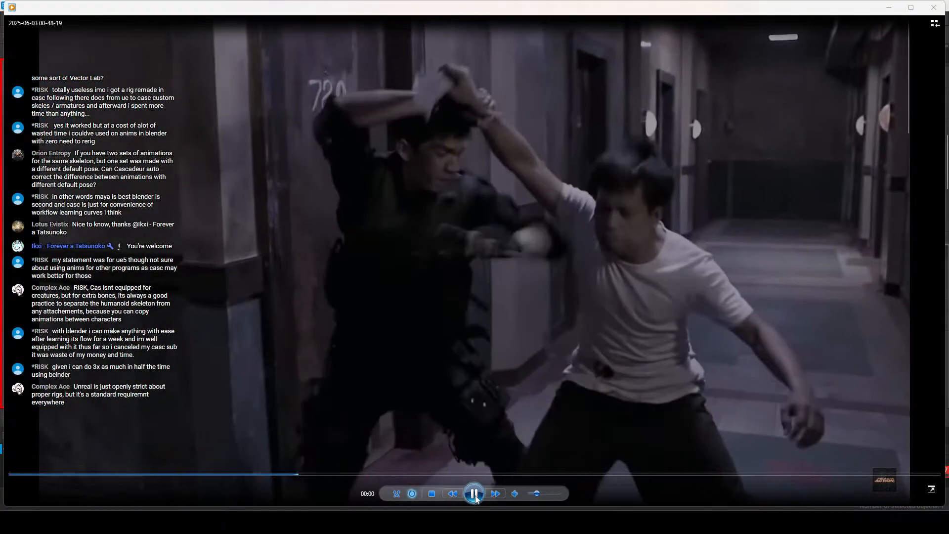
pyautogui.click(475, 496)
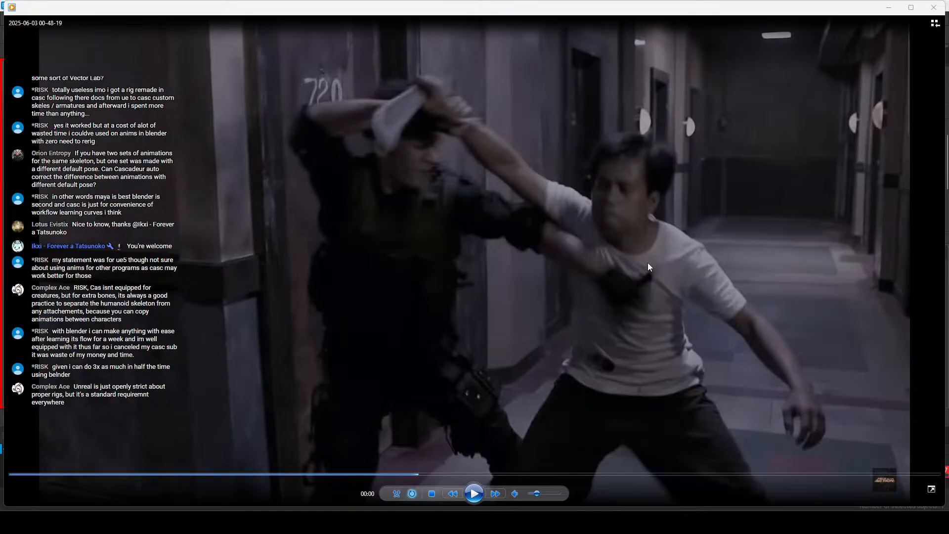
pyautogui.click(933, 7)
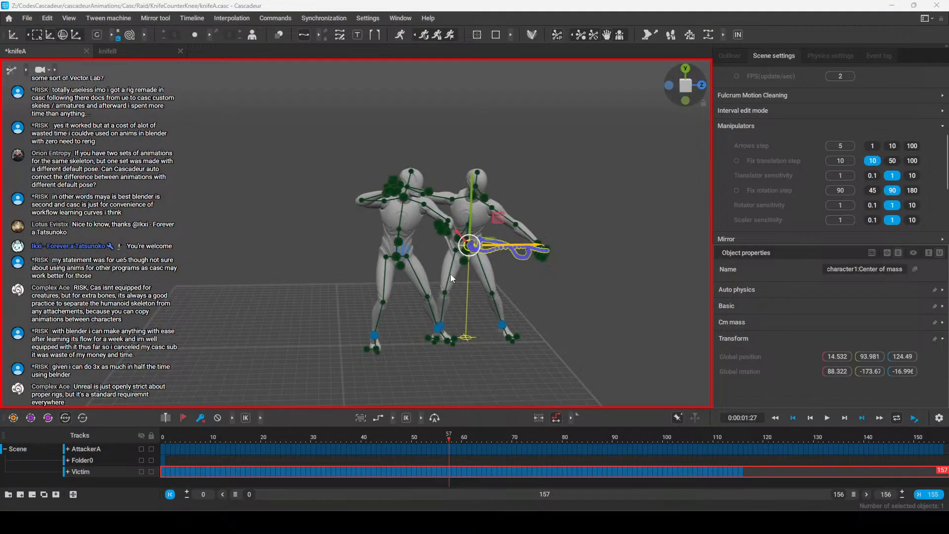
# Move the victim's Center of mass closer to the attacker along Z, to about 116 at frame 42
pyautogui.moveTo(446, 431); pyautogui.dragTo(426, 440)
pyautogui.moveTo(538, 246); pyautogui.dragTo(544, 256)
pyautogui.moveTo(428, 439); pyautogui.dragTo(373, 440)
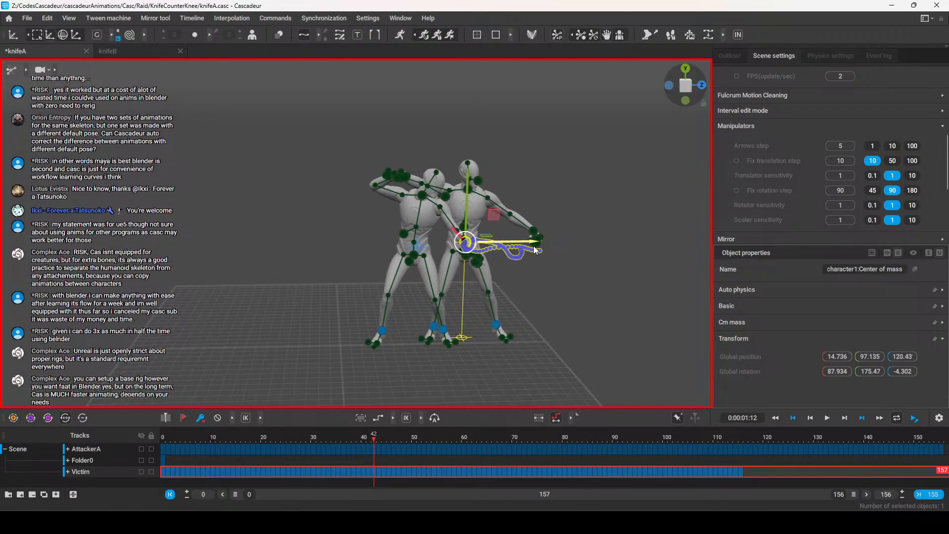
pyautogui.scroll(3, 546, 324)
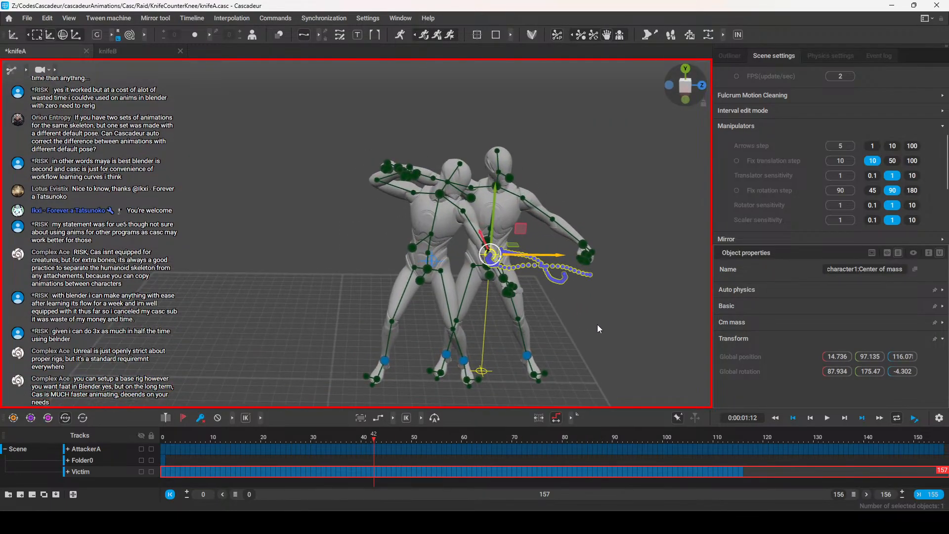
# Turn off Interval edit mode, clear the selection, save the scene and close the knifeB scene
pyautogui.click(559, 418)
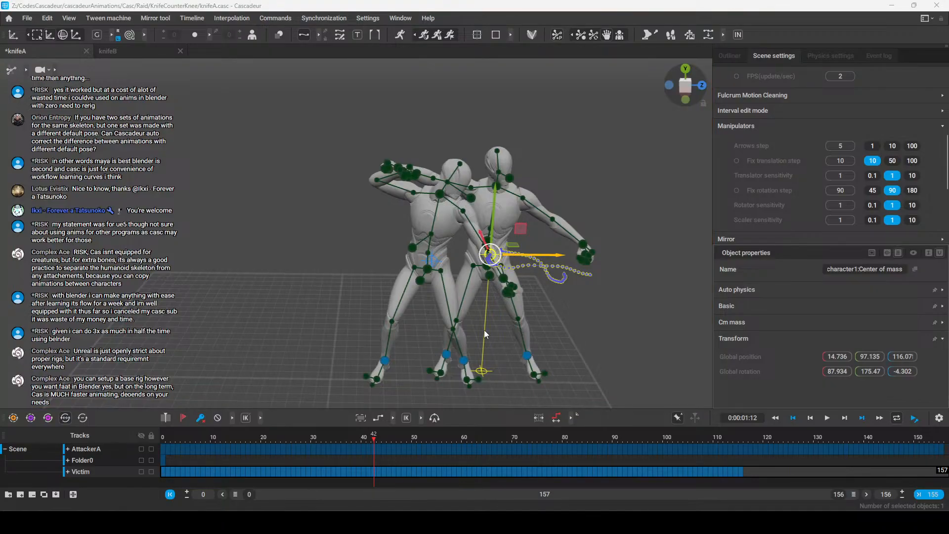
pyautogui.click(635, 316)
pyautogui.scroll(-3, 448, 310)
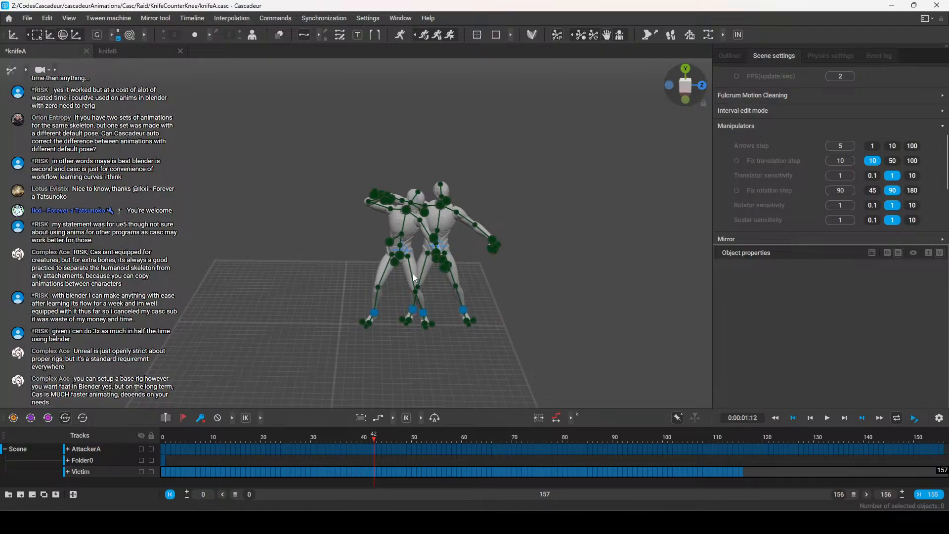
pyautogui.hotkey('ctrl', 's')
pyautogui.click(141, 52)
pyautogui.click(180, 51)
# With Interval edit mode, shift the victim's Center of mass along X to about 21.9, turn the mode off and deselect
pyautogui.keyDown('alt'); pyautogui.moveTo(315, 300); pyautogui.dragTo(395, 303, button='right'); pyautogui.keyUp('alt')
pyautogui.keyDown('alt'); pyautogui.moveTo(396, 304); pyautogui.dragTo(342, 283, button='middle'); pyautogui.keyUp('alt')
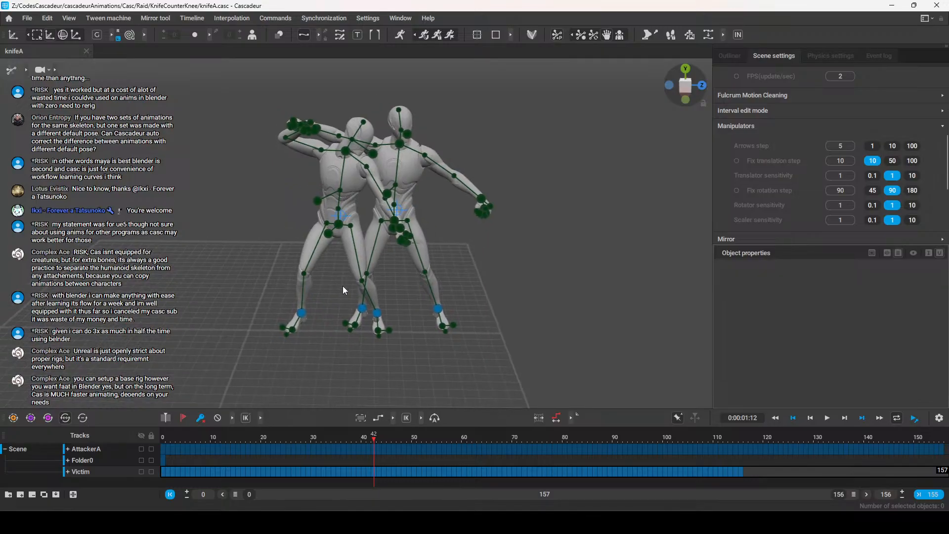
pyautogui.moveTo(517, 306)
pyautogui.keyDown('alt'); pyautogui.mouseDown()
pyautogui.moveTo(614, 301)
pyautogui.moveTo(538, 324)
pyautogui.moveTo(512, 316)
pyautogui.mouseUp(); pyautogui.keyUp('alt')
pyautogui.click(391, 229)
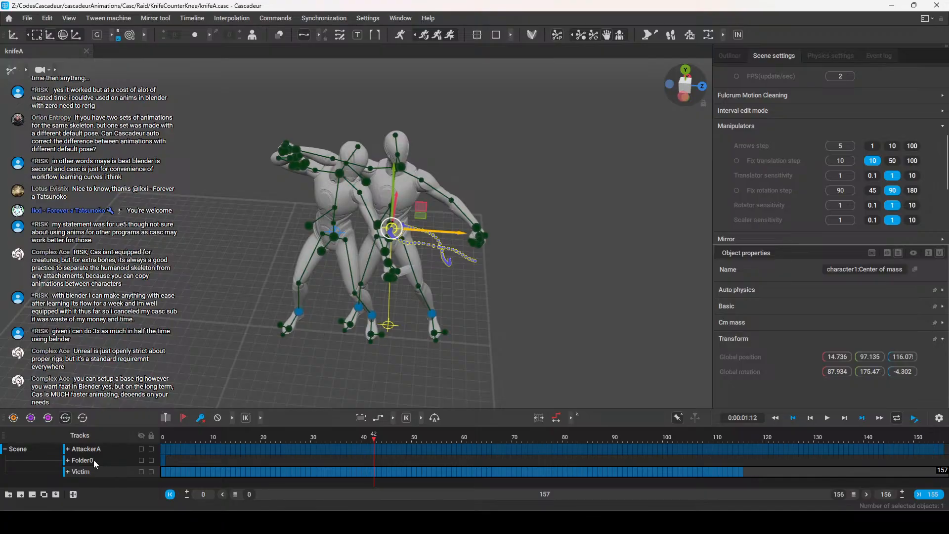
pyautogui.keyDown('alt'); pyautogui.moveTo(519, 312); pyautogui.dragTo(409, 219); pyautogui.keyUp('alt')
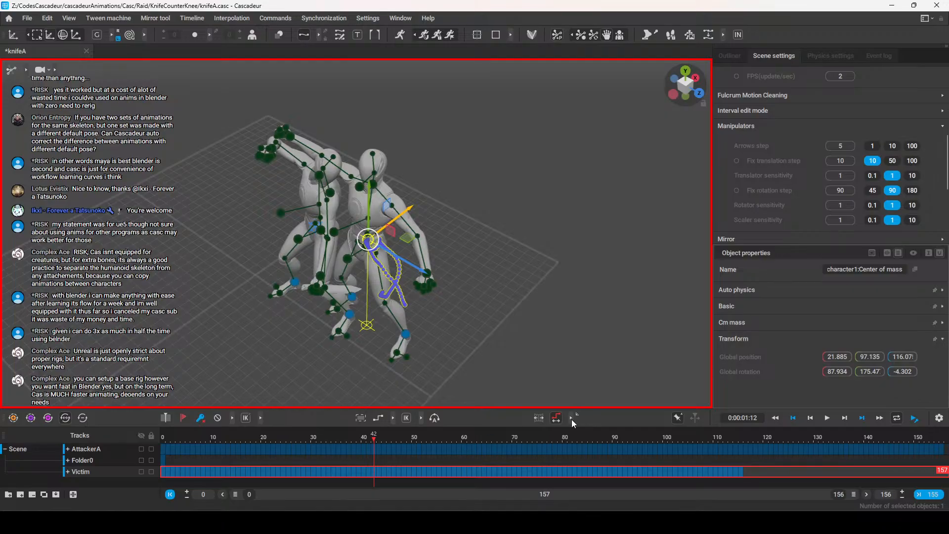
pyautogui.click(529, 322)
pyautogui.moveTo(485, 325); pyautogui.dragTo(241, 463, button='right')
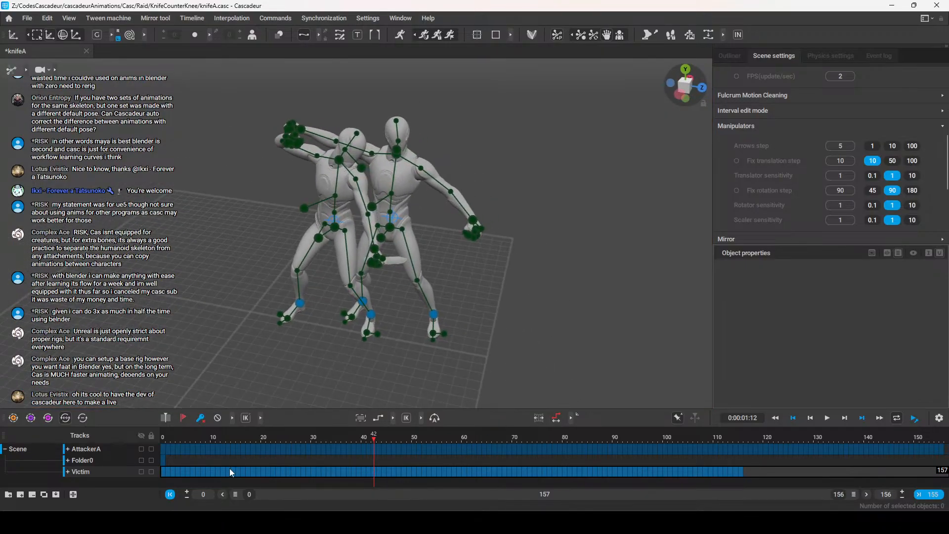
# Return to frame 0, make AttackerA the active track and hide the Victim track
pyautogui.moveTo(309, 437); pyautogui.dragTo(115, 471)
pyautogui.click(99, 447)
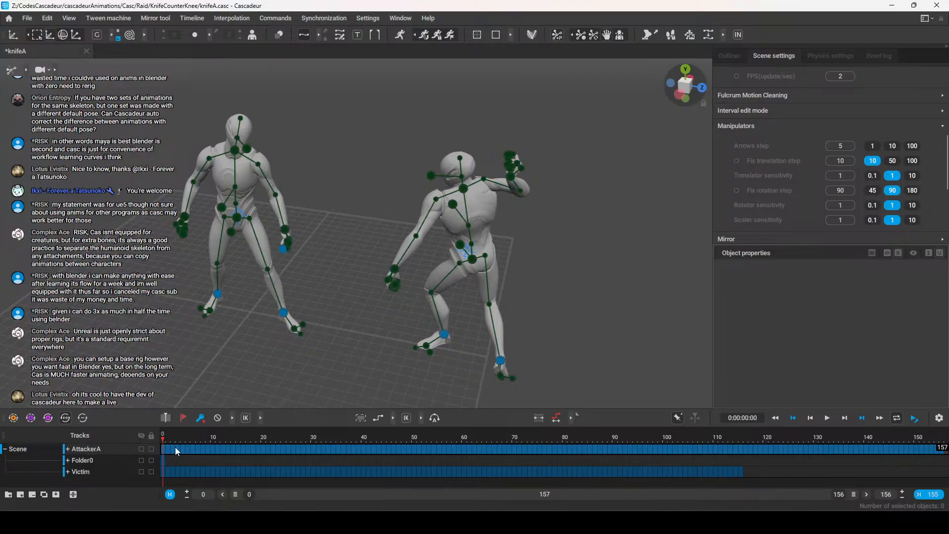
pyautogui.click(141, 472)
pyautogui.moveTo(170, 436); pyautogui.dragTo(155, 421)
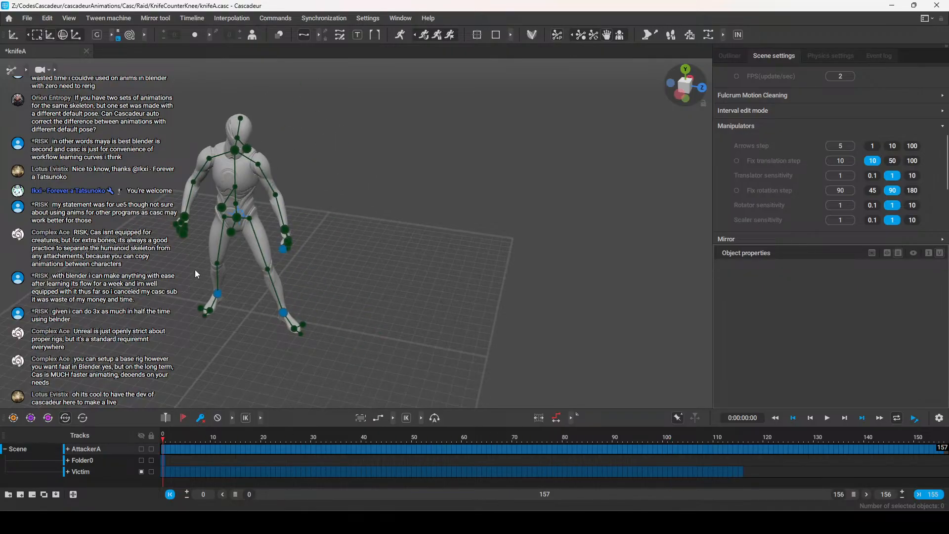
# Select all of the attacker's control points, expand the additional AutoPosing tools and lock the points at frame 0
pyautogui.doubleClick(235, 218)
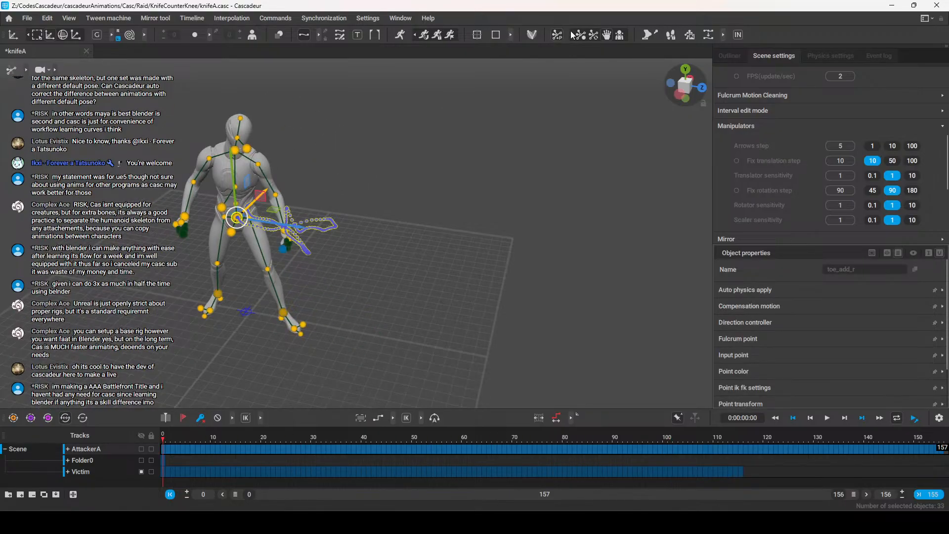
pyautogui.click(723, 34)
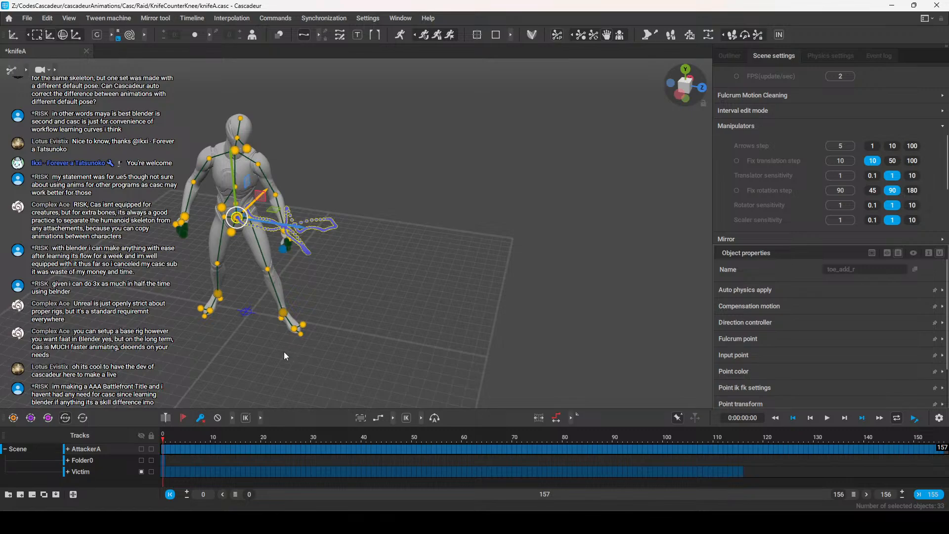
pyautogui.moveTo(170, 440)
pyautogui.mouseDown()
pyautogui.moveTo(665, 438)
pyautogui.moveTo(163, 436)
pyautogui.mouseUp()
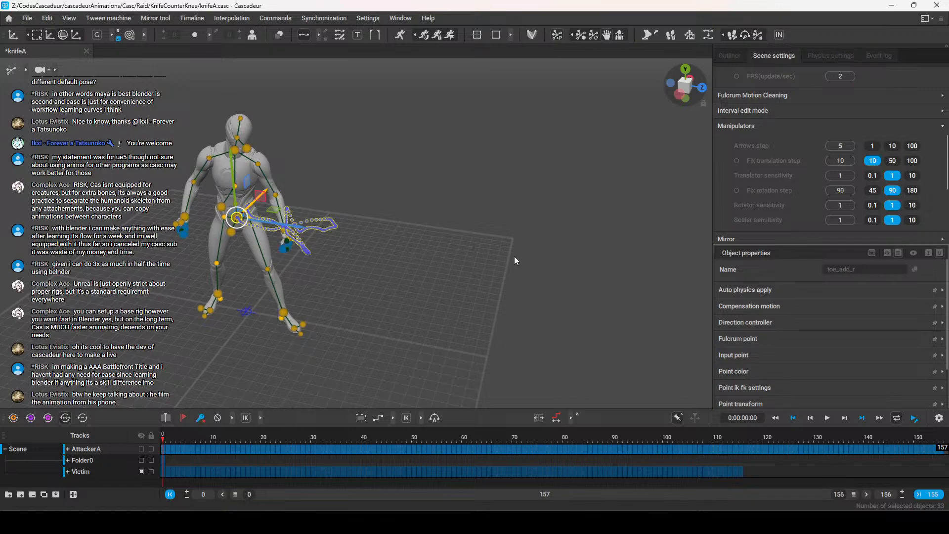
# Check the neighbouring frames and undo the lock on the attacker's points
pyautogui.moveTo(173, 440)
pyautogui.mouseDown()
pyautogui.moveTo(345, 446)
pyautogui.moveTo(262, 455)
pyautogui.moveTo(184, 438)
pyautogui.mouseUp()
pyautogui.press('Left')
pyautogui.press('Left')
pyautogui.hotkey('ctrl', 'z')
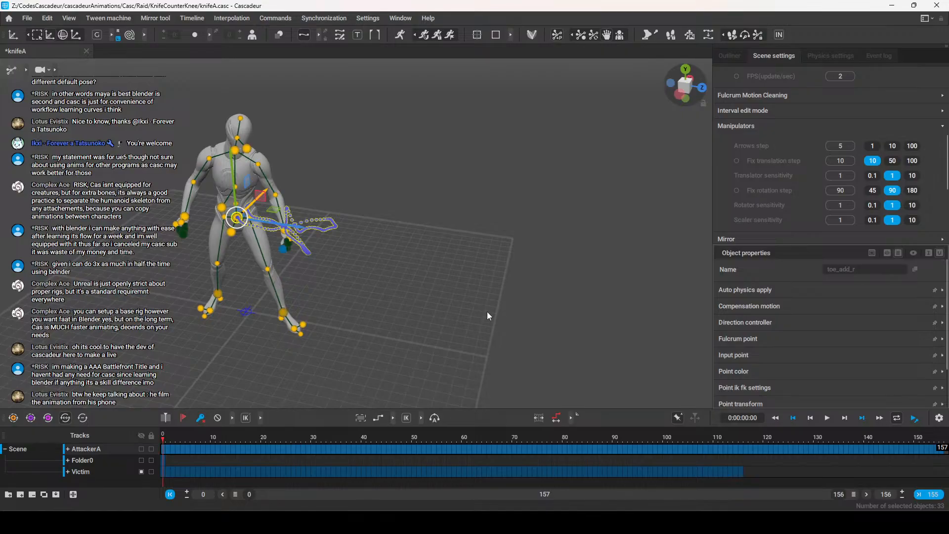
pyautogui.hotkey('ctrl', 'z')
# Clear the selection, scrub the attacker's animation to frame 20 to check the control points, and return to frame 0
pyautogui.click(487, 311)
pyautogui.moveTo(180, 435); pyautogui.dragTo(264, 446)
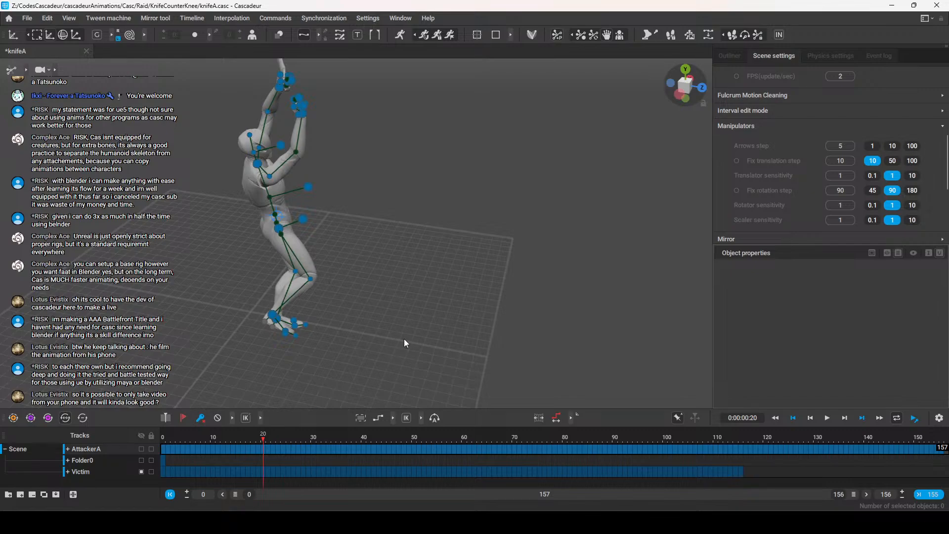
pyautogui.moveTo(256, 434); pyautogui.dragTo(165, 443)
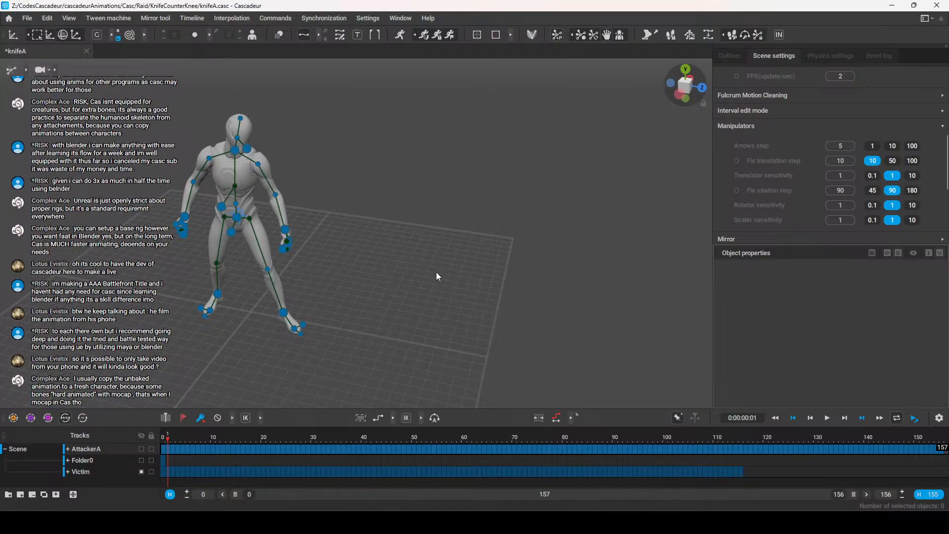
pyautogui.keyDown('alt'); pyautogui.moveTo(437, 274); pyautogui.dragTo(411, 301); pyautogui.keyUp('alt')
pyautogui.moveTo(206, 453); pyautogui.dragTo(164, 450)
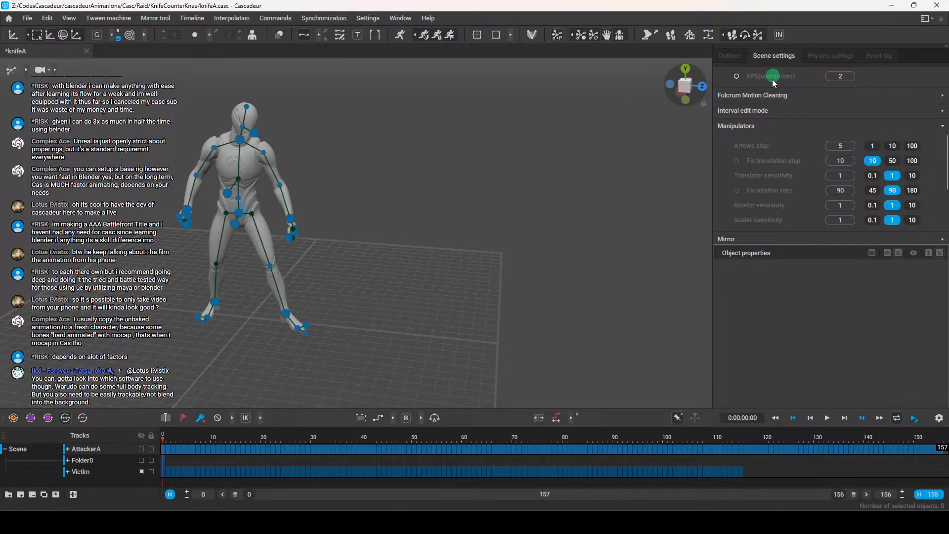
# In the Animation unbaking settings, set the Interpolation difference to 5
pyautogui.scroll(5, 753, 131)
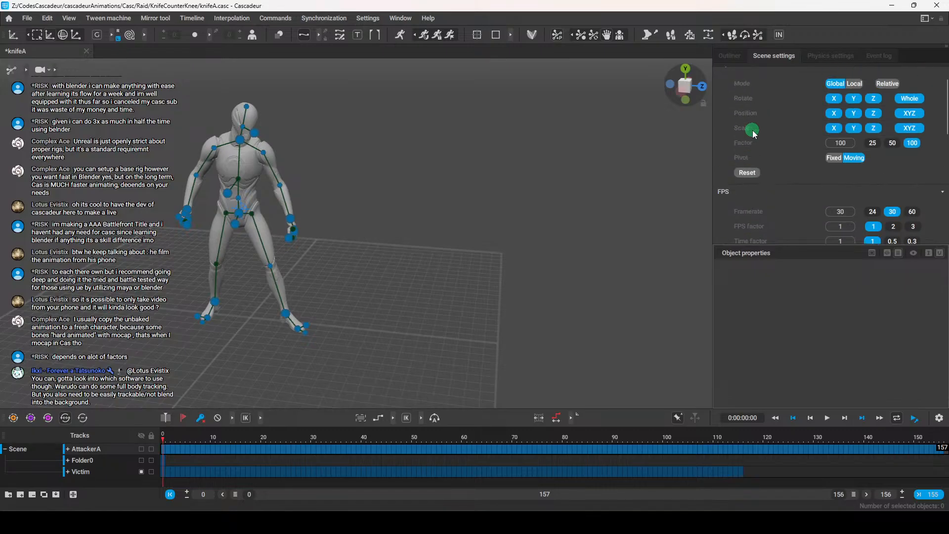
pyautogui.scroll(4, 752, 129)
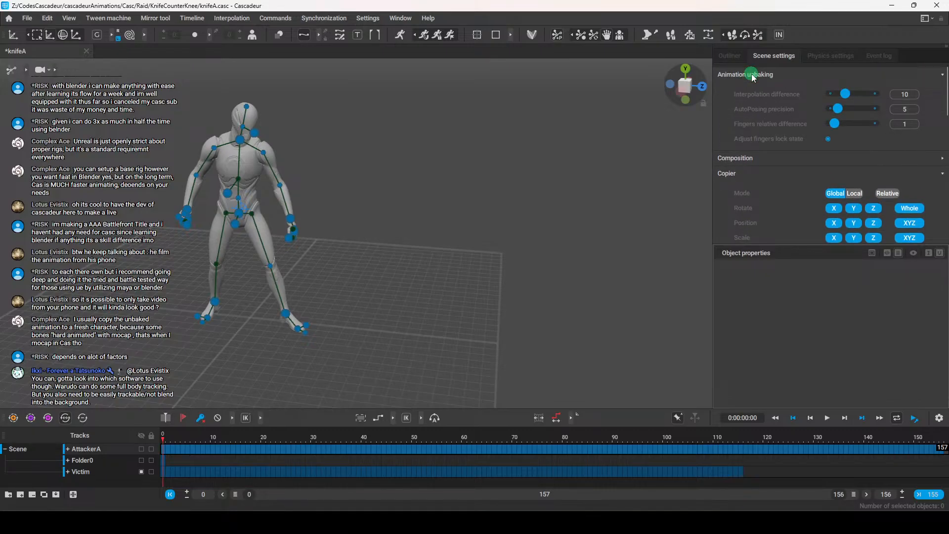
pyautogui.click(908, 97)
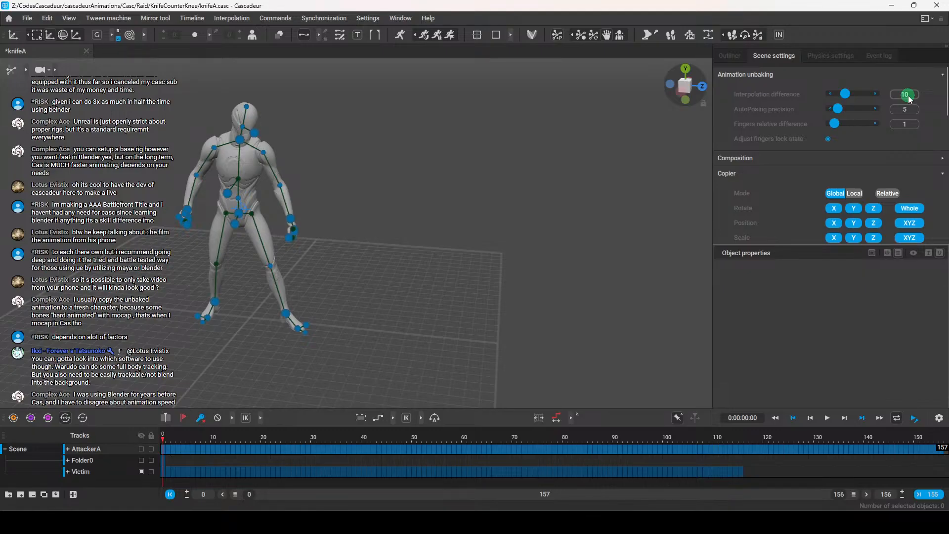
pyautogui.doubleClick(908, 97)
pyautogui.write('5')
pyautogui.press('Return')
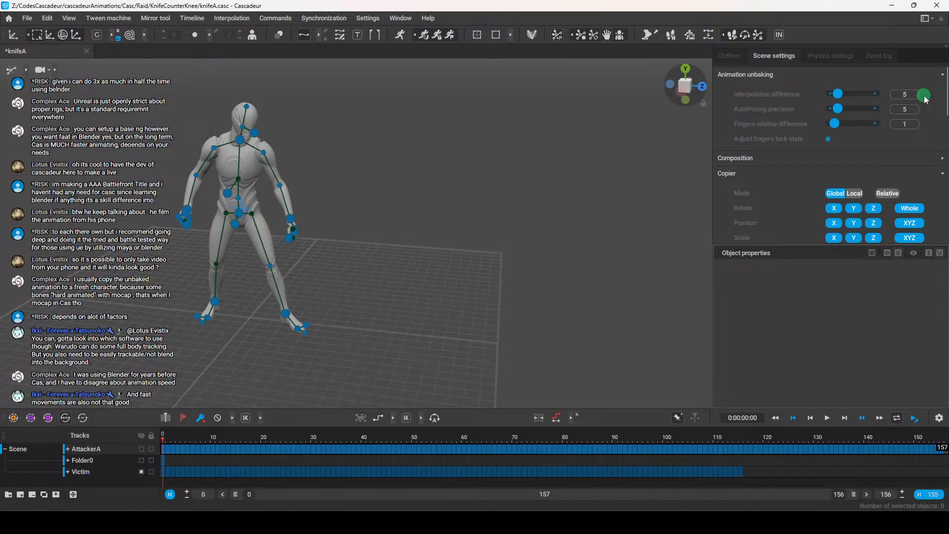
# Set the Animation unbaking Interpolation difference to 4
pyautogui.click(909, 96)
pyautogui.write('4')
pyautogui.press('Return')
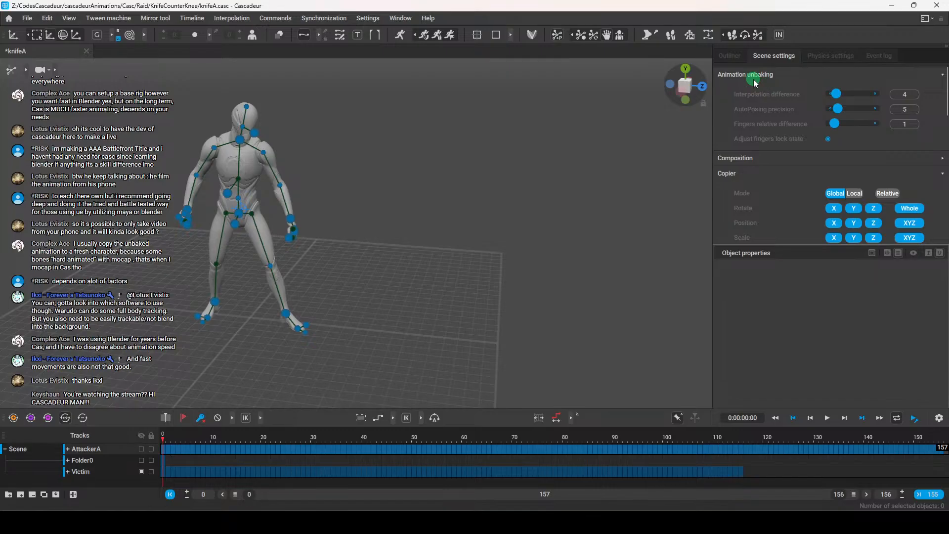
# Try to run the AutoPosing AutoUnlock action on the attacker's animation
pyautogui.click(760, 38)
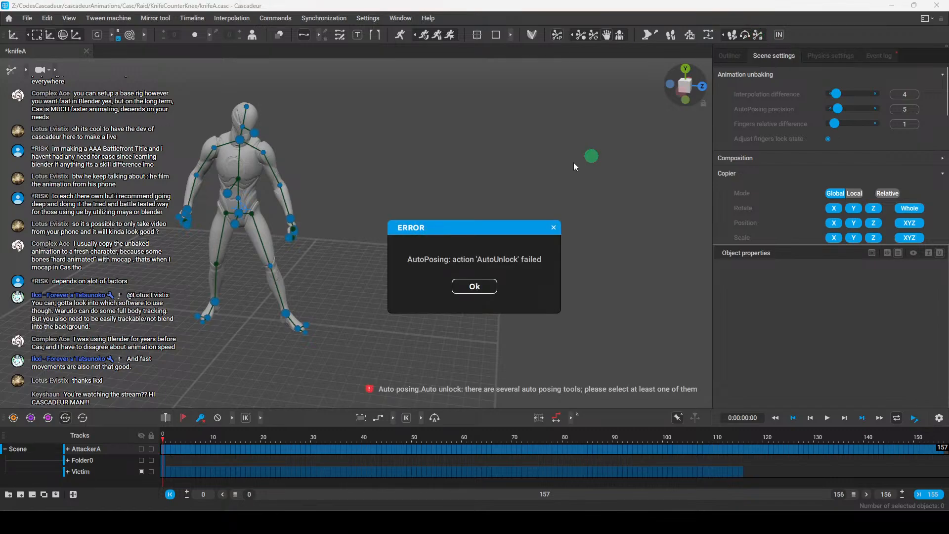
pyautogui.click(474, 288)
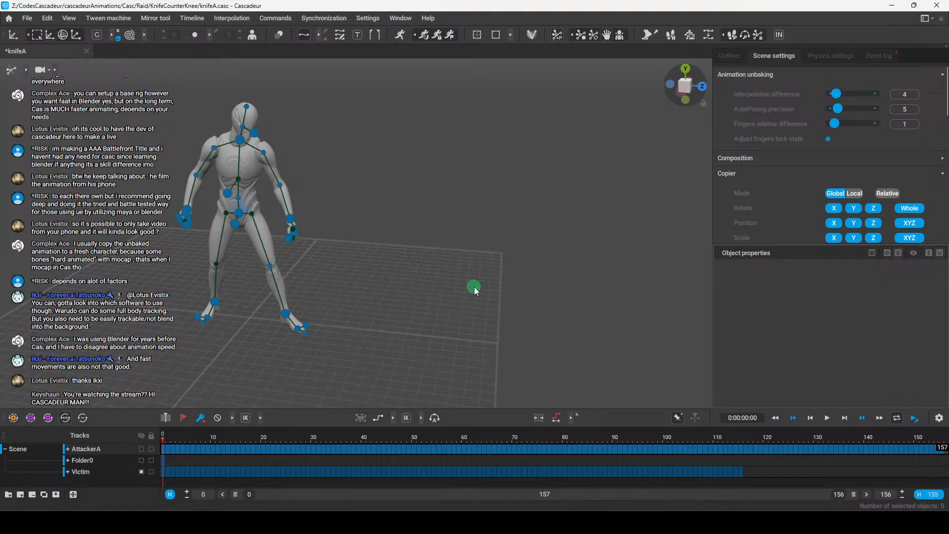
# Select the attacker's center of mass, run AutoPosing AutoUnlock on the animation, and return to frame 0
pyautogui.moveTo(168, 439)
pyautogui.mouseDown()
pyautogui.moveTo(579, 442)
pyautogui.moveTo(177, 439)
pyautogui.mouseUp()
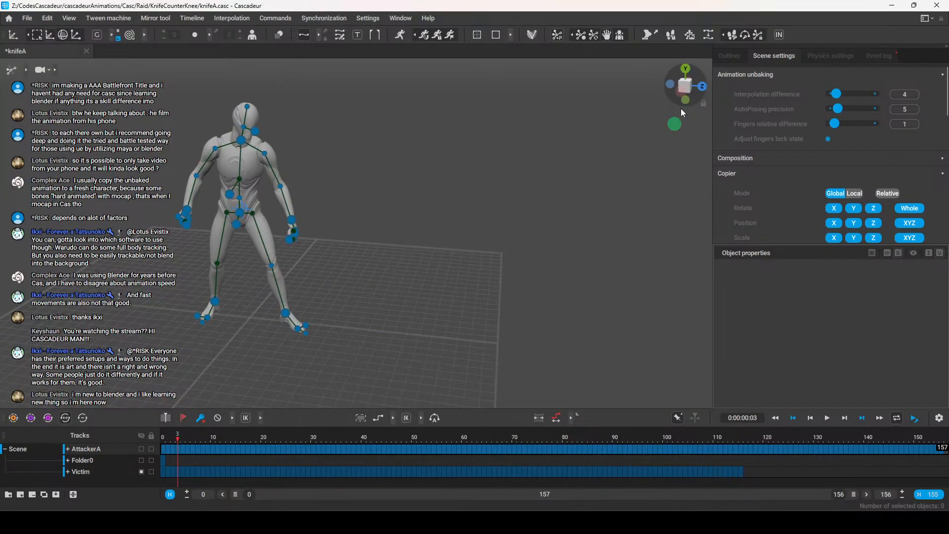
pyautogui.click(708, 36)
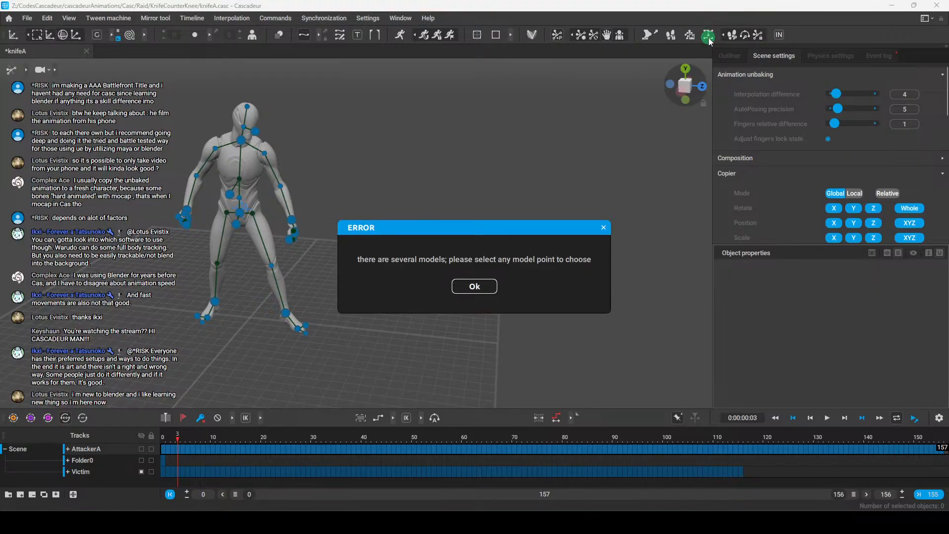
pyautogui.click(474, 287)
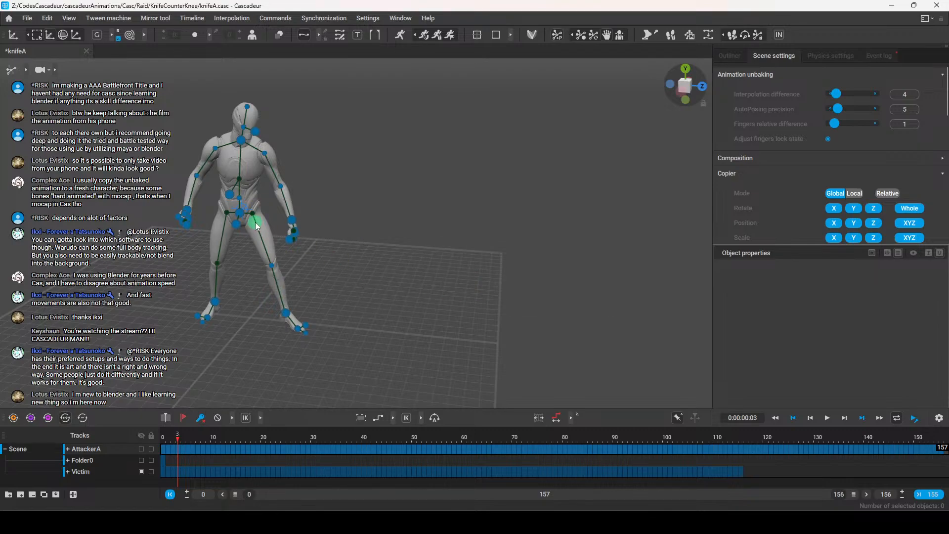
pyautogui.click(244, 209)
pyautogui.click(467, 235)
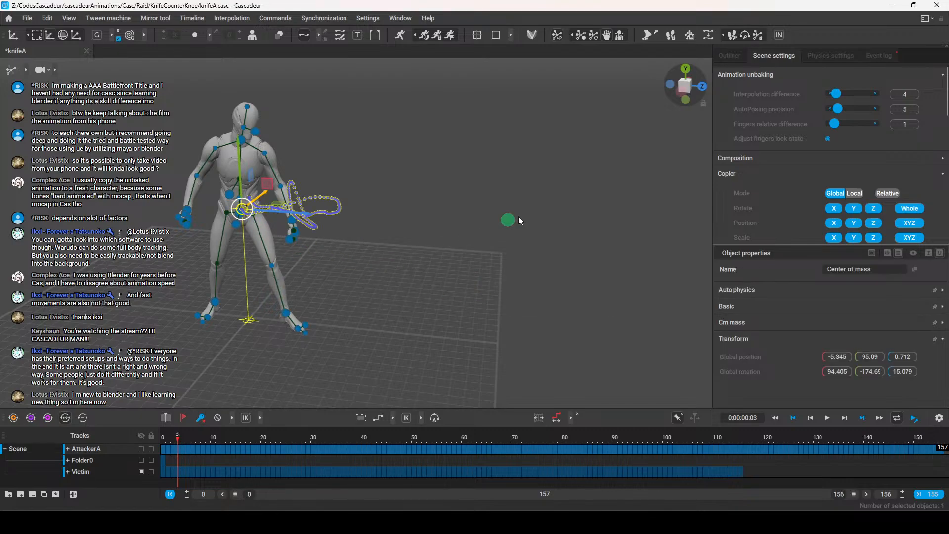
pyautogui.moveTo(188, 438); pyautogui.dragTo(163, 437)
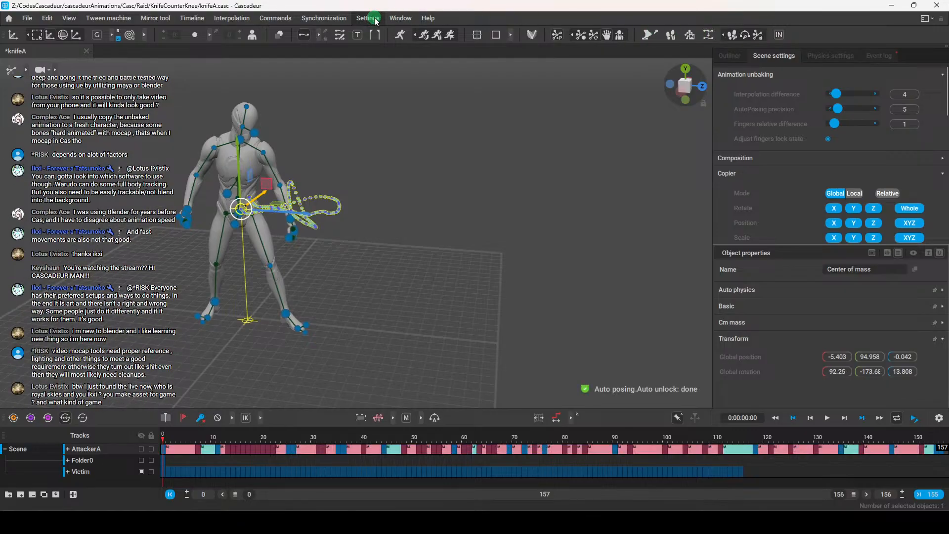
# Scrub through the attacker's unbaked intervals up to frame 111 to review the poses
pyautogui.click(179, 438)
pyautogui.moveTo(179, 438)
pyautogui.mouseDown()
pyautogui.moveTo(425, 455)
pyautogui.moveTo(512, 447)
pyautogui.moveTo(941, 455)
pyautogui.moveTo(545, 438)
pyautogui.moveTo(157, 441)
pyautogui.moveTo(514, 446)
pyautogui.moveTo(911, 435)
pyautogui.moveTo(939, 437)
pyautogui.moveTo(639, 461)
pyautogui.moveTo(163, 446)
pyautogui.mouseUp()
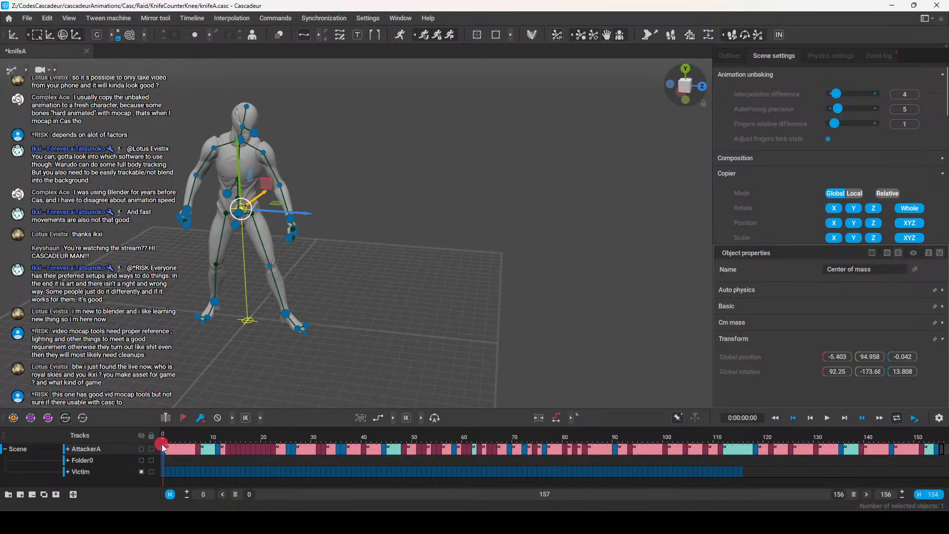
pyautogui.click(197, 447)
pyautogui.moveTo(227, 449); pyautogui.dragTo(752, 453)
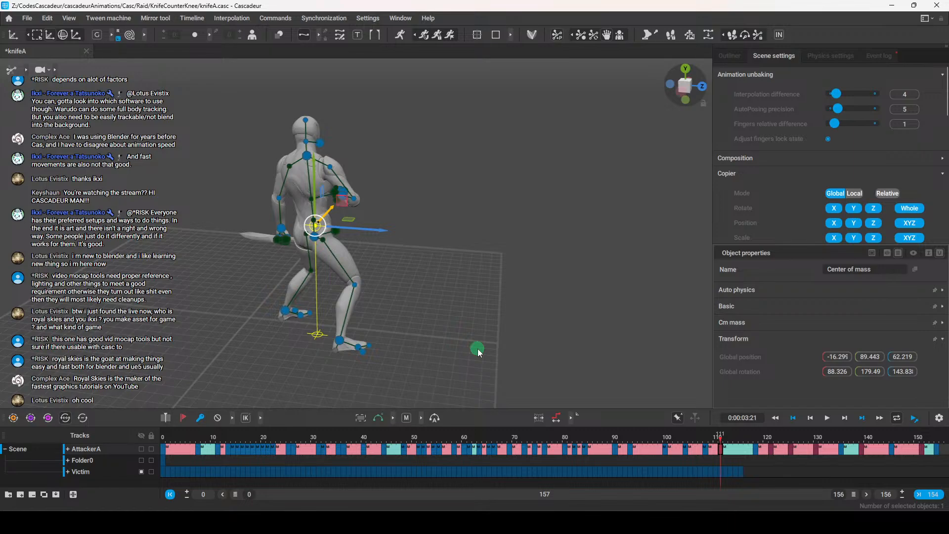
# Undo the latest edits on the attacker's intervals one by one, from frame 111 back to frame 7
pyautogui.press('Down')
pyautogui.press('Down')
pyautogui.press('Down')
pyautogui.press('Down')
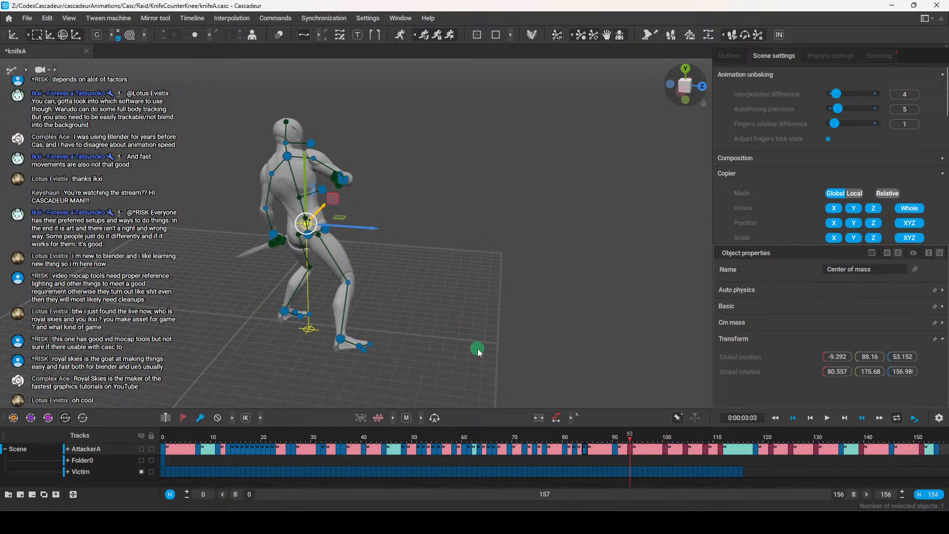
pyautogui.press('Down')
pyautogui.press('Down')
pyautogui.press('Down')
pyautogui.press('Down')
pyautogui.press('Down')
pyautogui.press('Down')
pyautogui.press('Down')
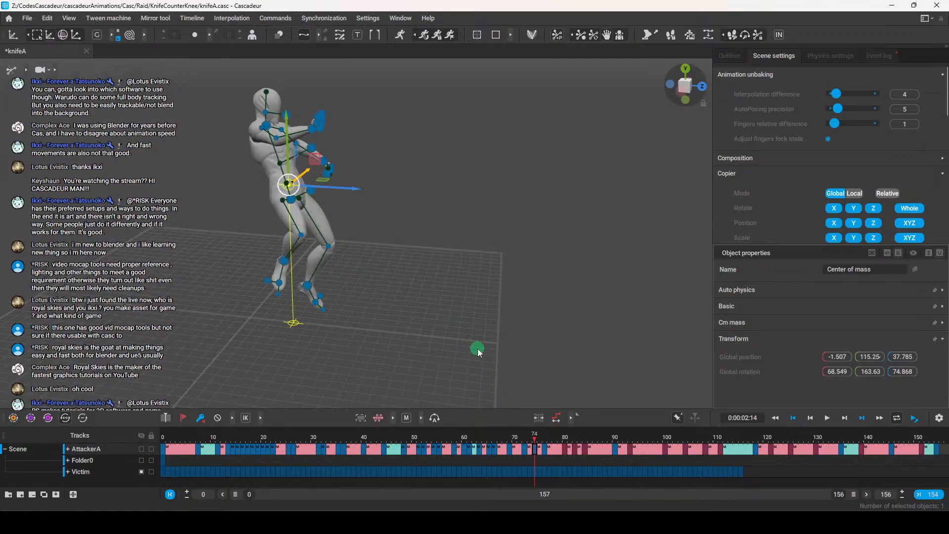
pyautogui.press('Down')
pyautogui.press('Down')
pyautogui.press('Down')
pyautogui.press('Down')
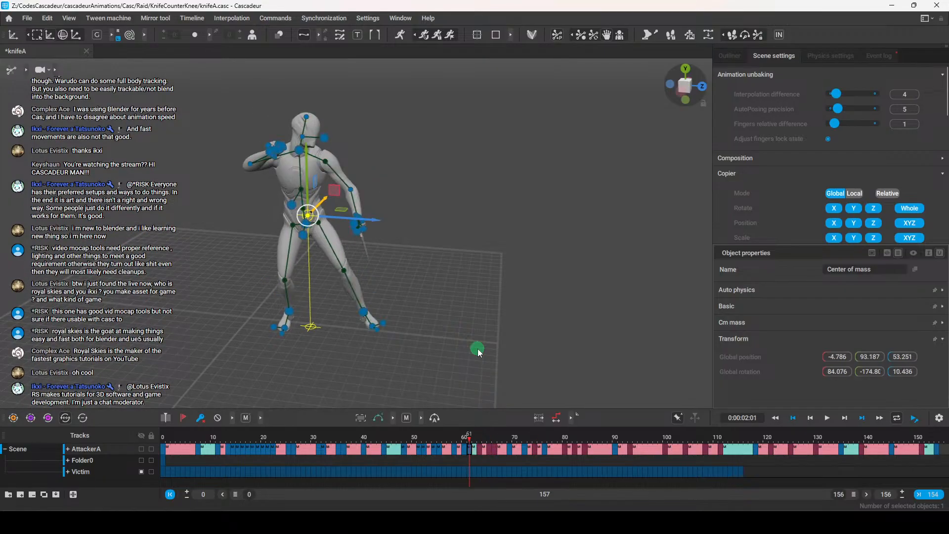
pyautogui.press('Down')
pyautogui.press('Down')
pyautogui.press('Down')
pyautogui.press('Down')
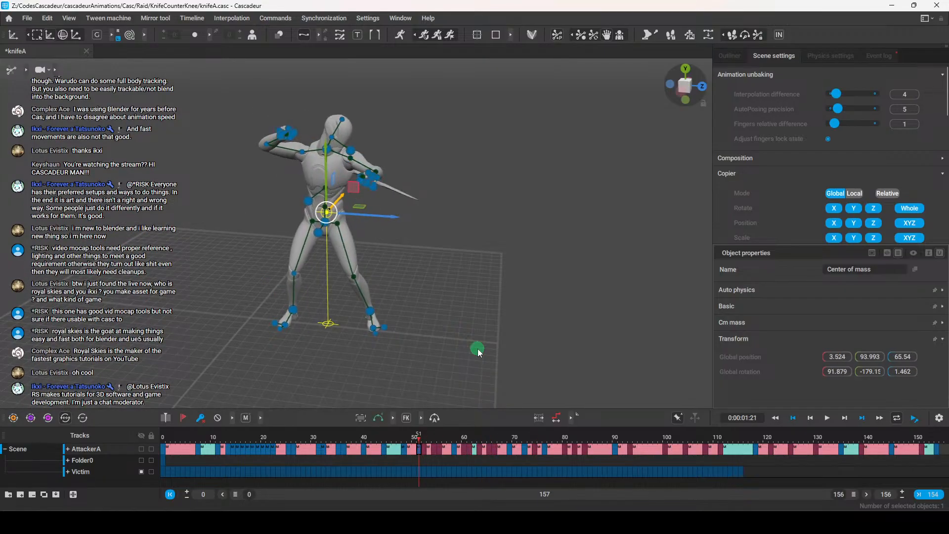
pyautogui.press('Down')
pyautogui.press('Down')
pyautogui.press('Down')
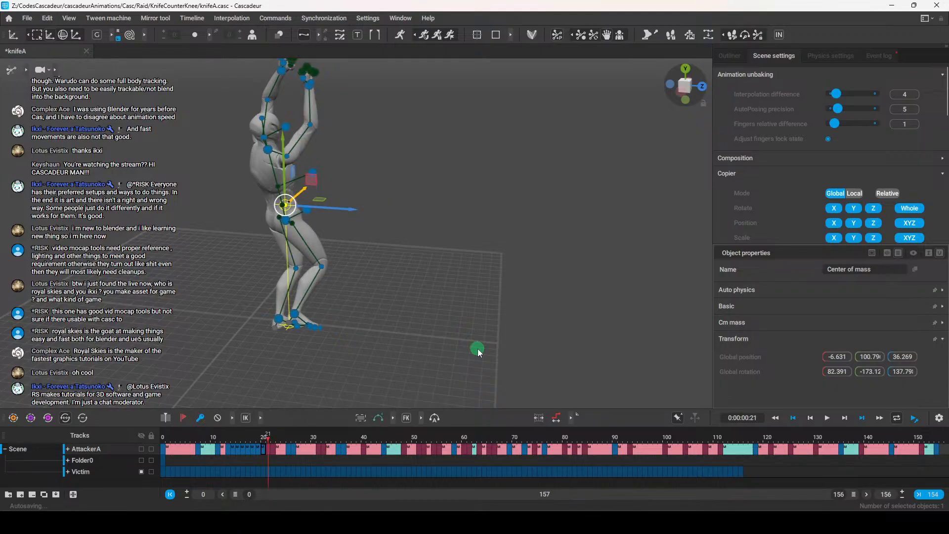
pyautogui.press('Down')
pyautogui.press('Down')
pyautogui.press('Down')
pyautogui.press('Down')
pyautogui.press('Down')
pyautogui.press('Down')
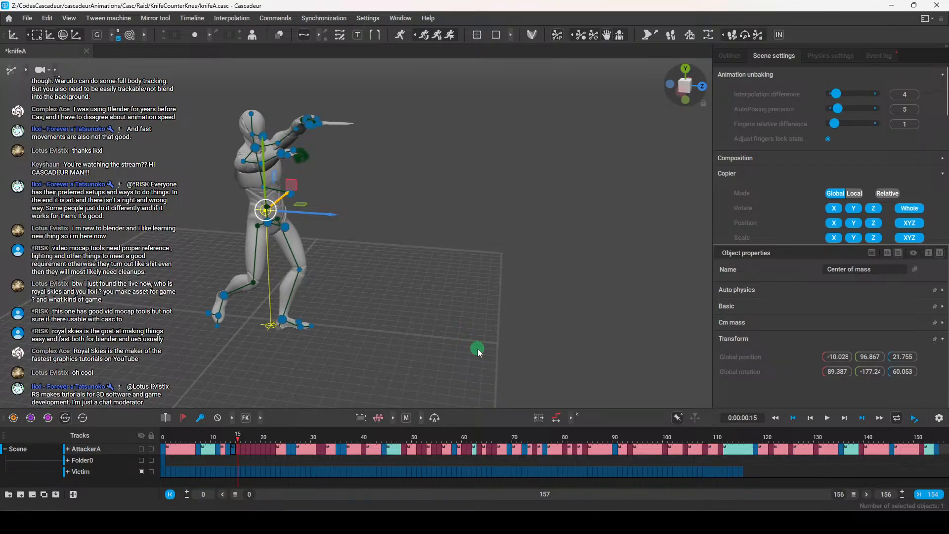
pyautogui.press('Down')
pyautogui.press('Down')
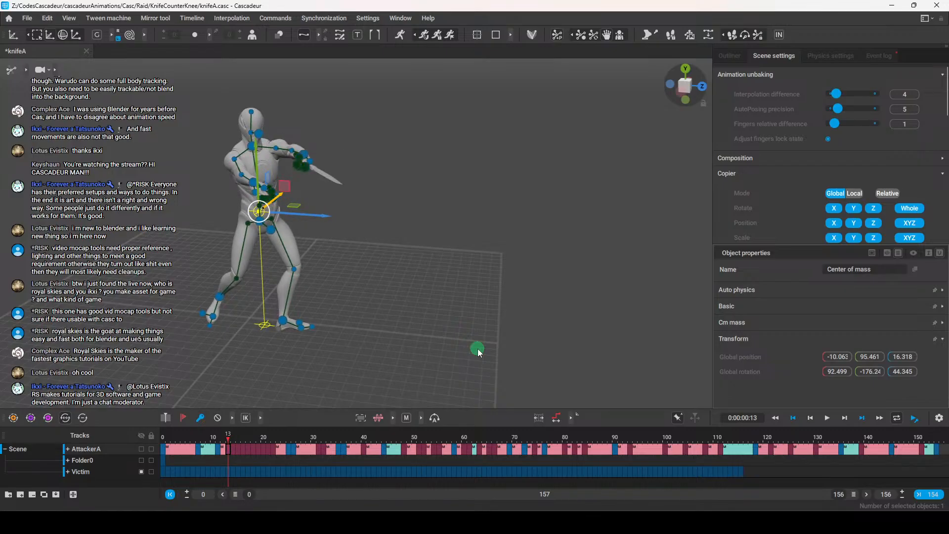
pyautogui.press('Down')
pyautogui.hotkey('ctrl', 'z')
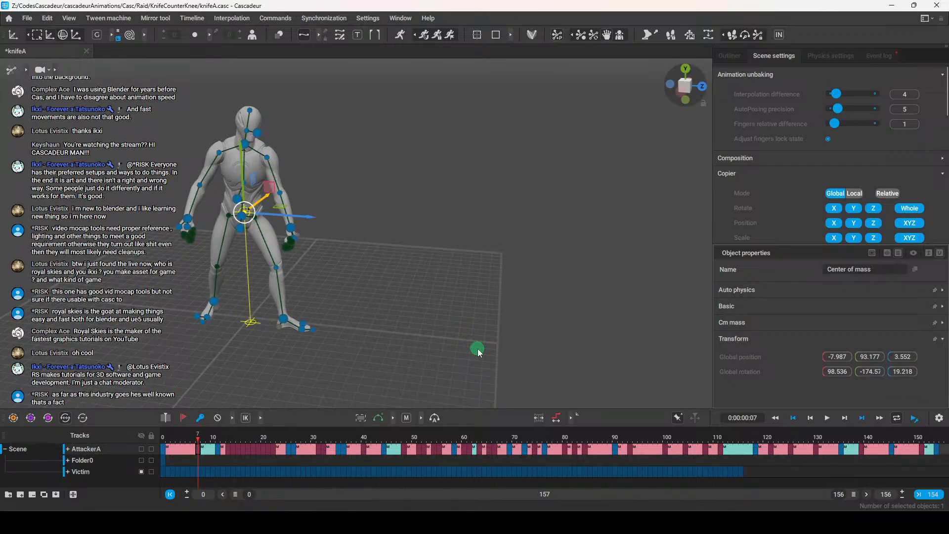
# Check the attacker's animation up to frame 137, return to frame 0, and hide AttackerA while showing Victim
pyautogui.moveTo(171, 438); pyautogui.dragTo(852, 461)
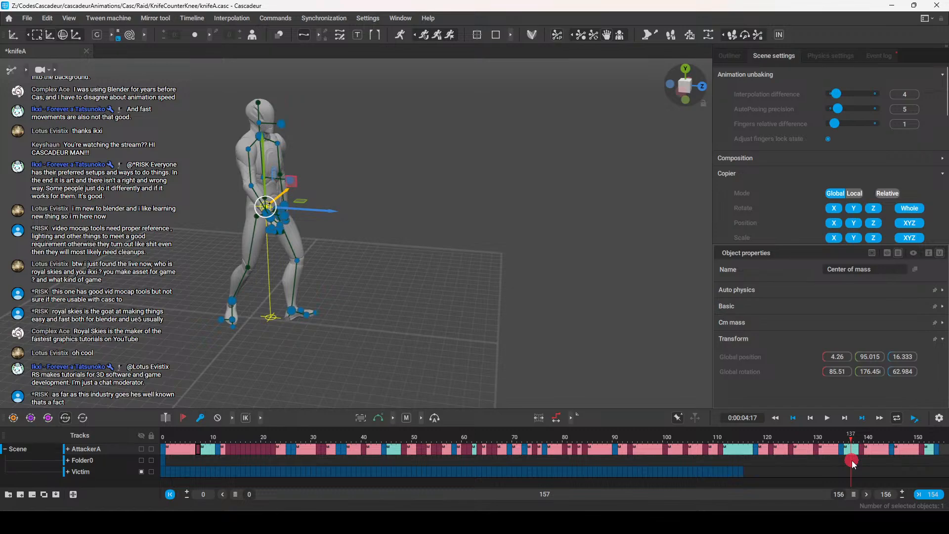
pyautogui.moveTo(852, 460); pyautogui.dragTo(162, 447)
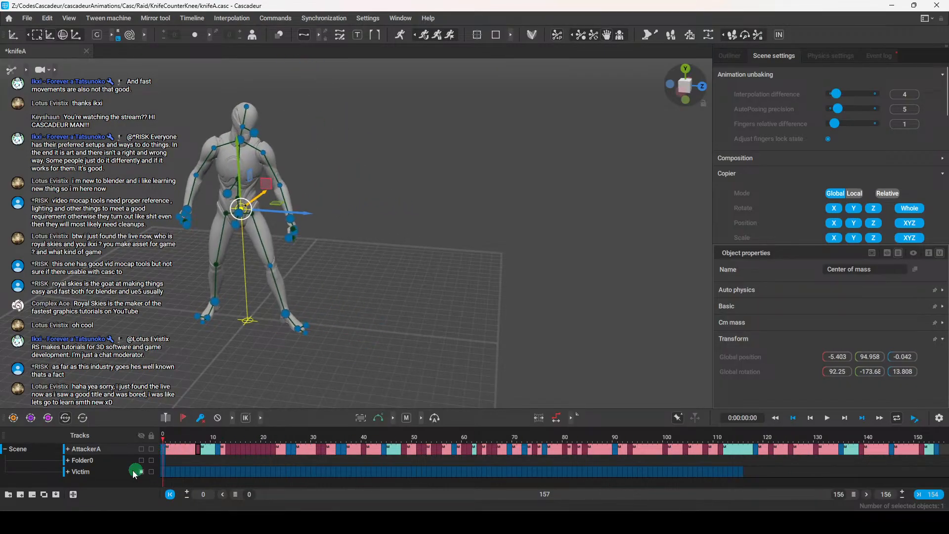
pyautogui.click(87, 471)
pyautogui.click(141, 449)
pyautogui.click(141, 471)
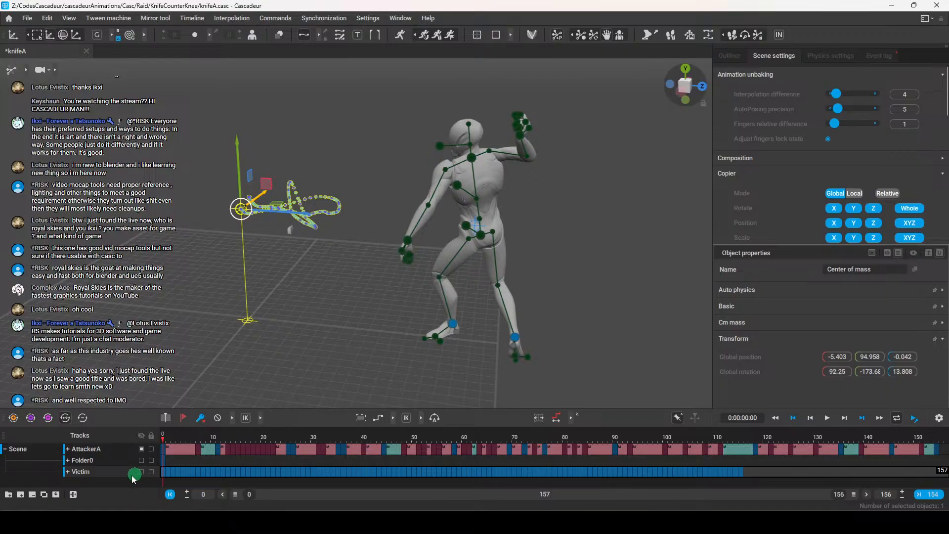
# Select the victim's body points, activate them as AutoPosing control points, and clear the selection at frame 0
pyautogui.click(101, 470)
pyautogui.doubleClick(480, 235)
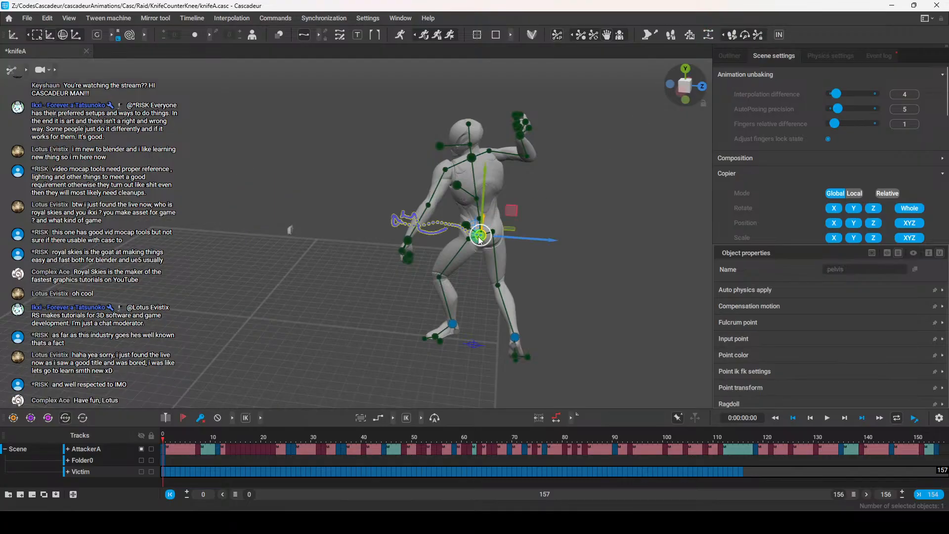
pyautogui.click(761, 38)
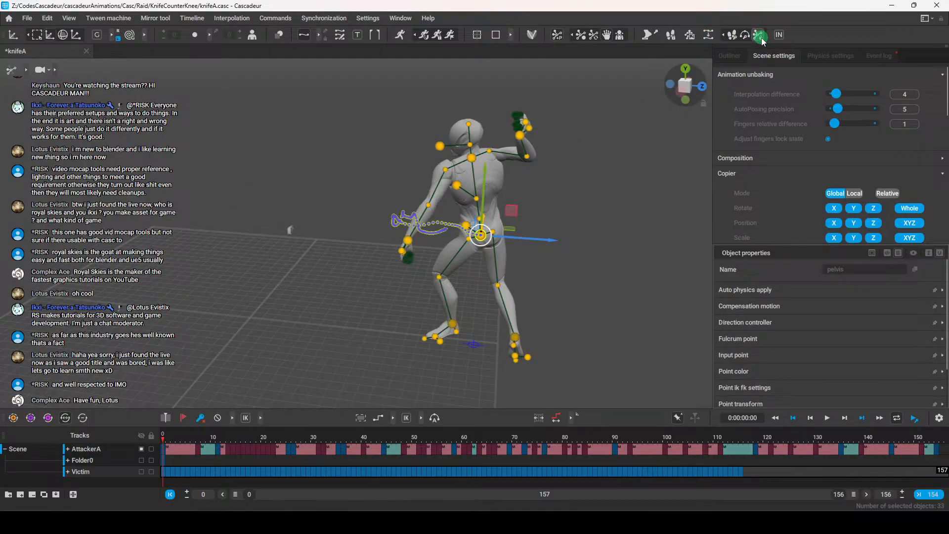
pyautogui.click(238, 454)
pyautogui.moveTo(226, 434); pyautogui.dragTo(57, 429)
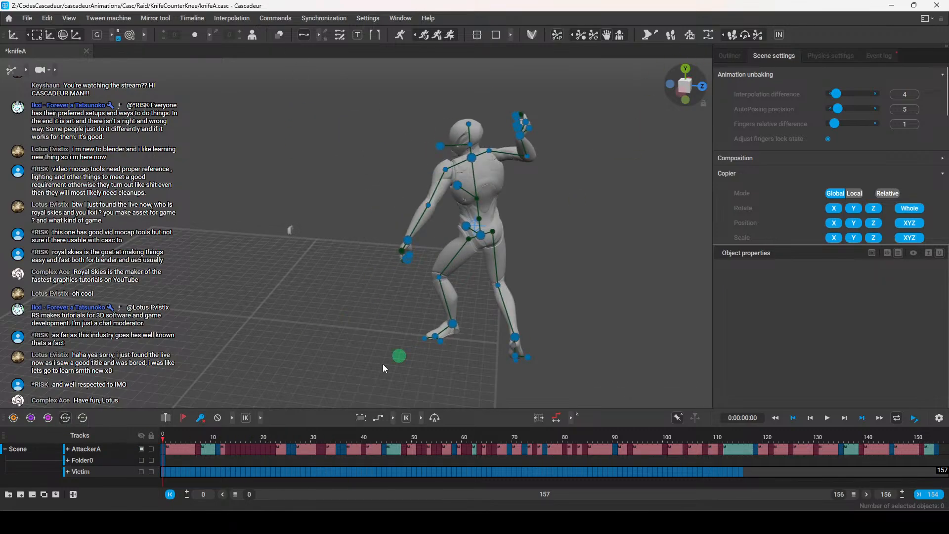
# Select the victim's center of mass, run AutoPosing AutoUnlock on the Victim animation, and clear the selection
pyautogui.click(710, 35)
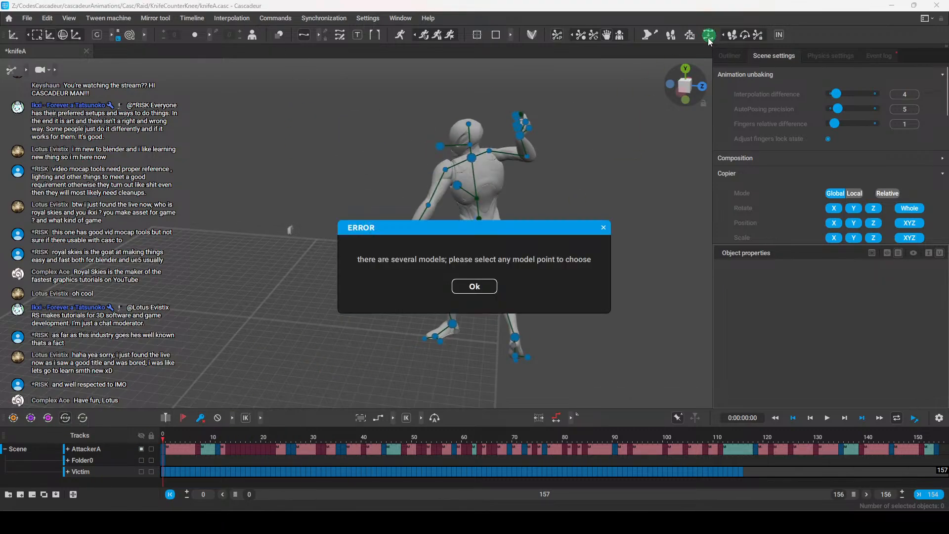
pyautogui.click(474, 287)
pyautogui.click(475, 225)
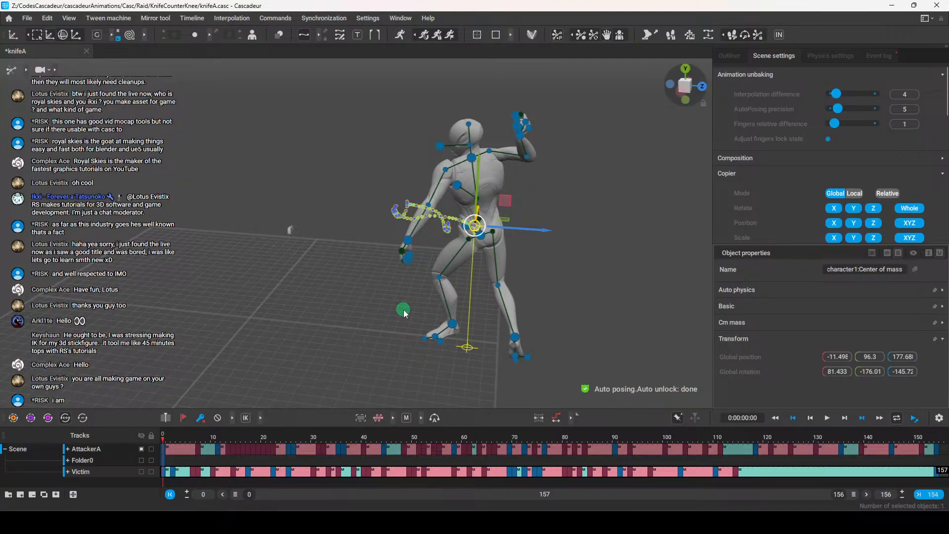
pyautogui.click(574, 300)
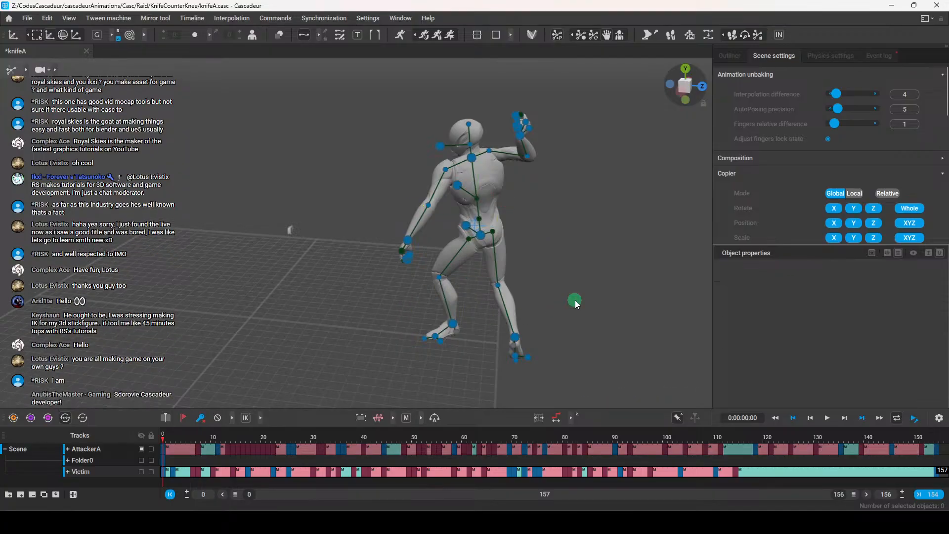
# Show the AttackerA track again and scrub both unbaked animations together, stopping at frame 14
pyautogui.moveTo(165, 443)
pyautogui.mouseDown()
pyautogui.moveTo(892, 464)
pyautogui.moveTo(932, 452)
pyautogui.moveTo(830, 454)
pyautogui.moveTo(926, 470)
pyautogui.moveTo(577, 471)
pyautogui.moveTo(144, 449)
pyautogui.moveTo(163, 449)
pyautogui.mouseUp()
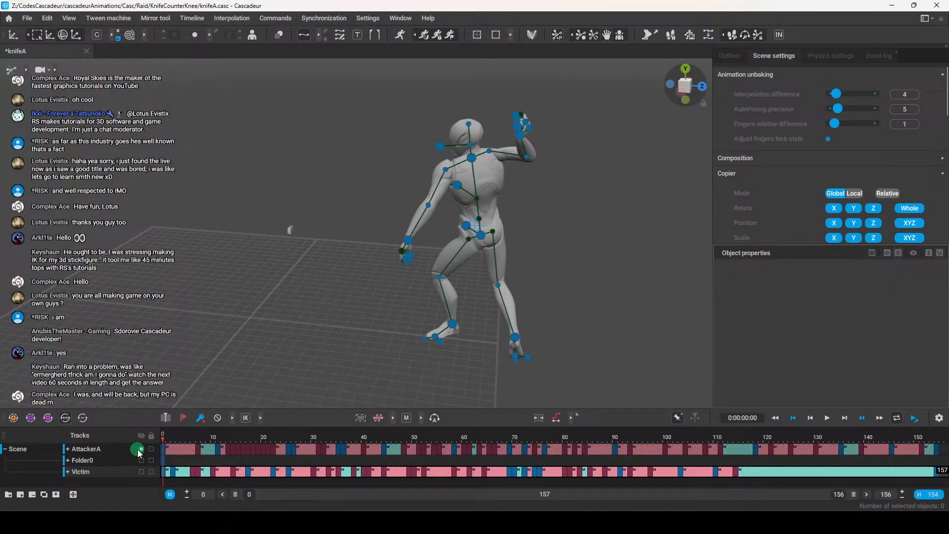
pyautogui.click(142, 448)
pyautogui.moveTo(163, 439); pyautogui.dragTo(826, 450)
pyautogui.moveTo(769, 458); pyautogui.dragTo(233, 447)
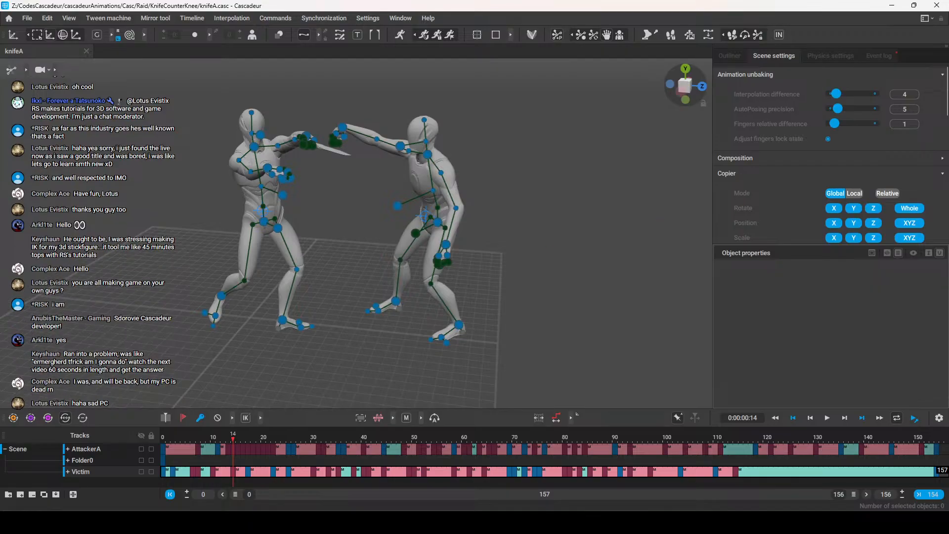
# Bring up the QuickMagic website's AIGC page in the browser and return to the Cascadeur scene
pyautogui.moveTo(948, 223); pyautogui.dragTo(324, 165)
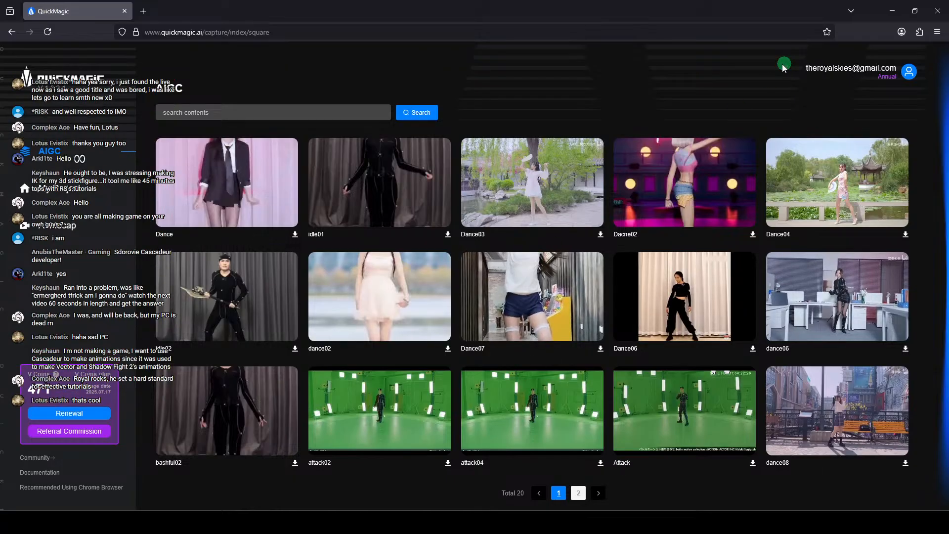
pyautogui.moveTo(743, 8); pyautogui.dragTo(742, 0)
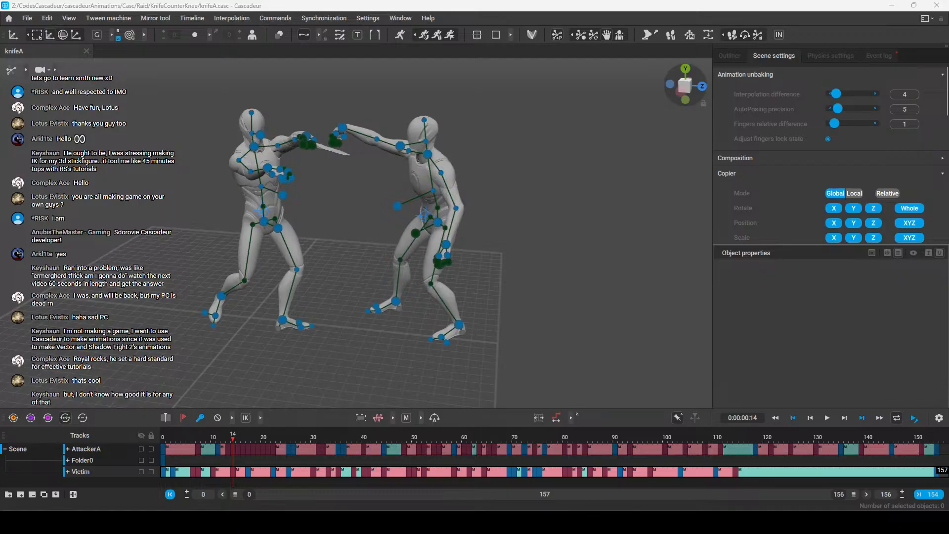
# Compare both characters' poses at frames 74 and 36, and return to frame 0
pyautogui.click(223, 436)
pyautogui.moveTo(230, 435); pyautogui.dragTo(534, 453)
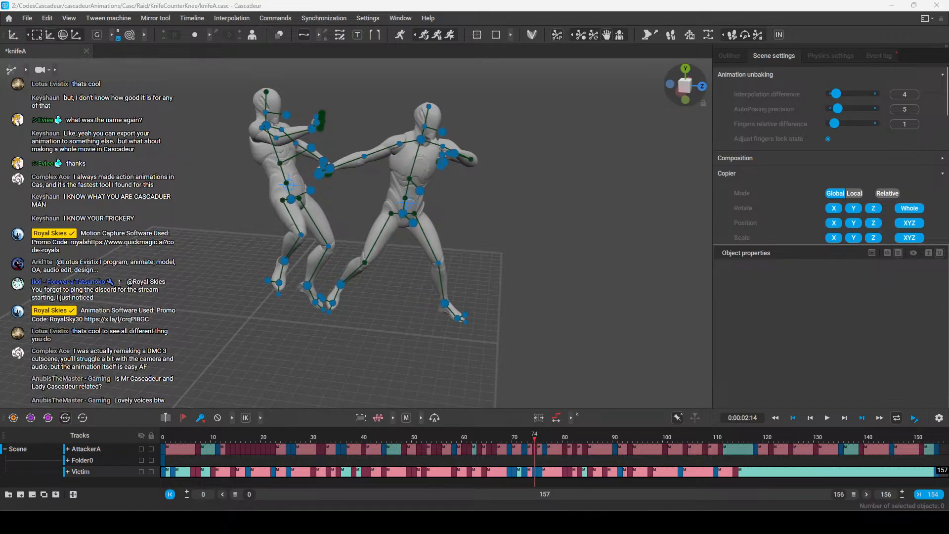
pyautogui.moveTo(490, 266)
pyautogui.keyDown('alt'); pyautogui.mouseDown()
pyautogui.moveTo(500, 226)
pyautogui.moveTo(494, 261)
pyautogui.mouseUp(); pyautogui.keyUp('alt')
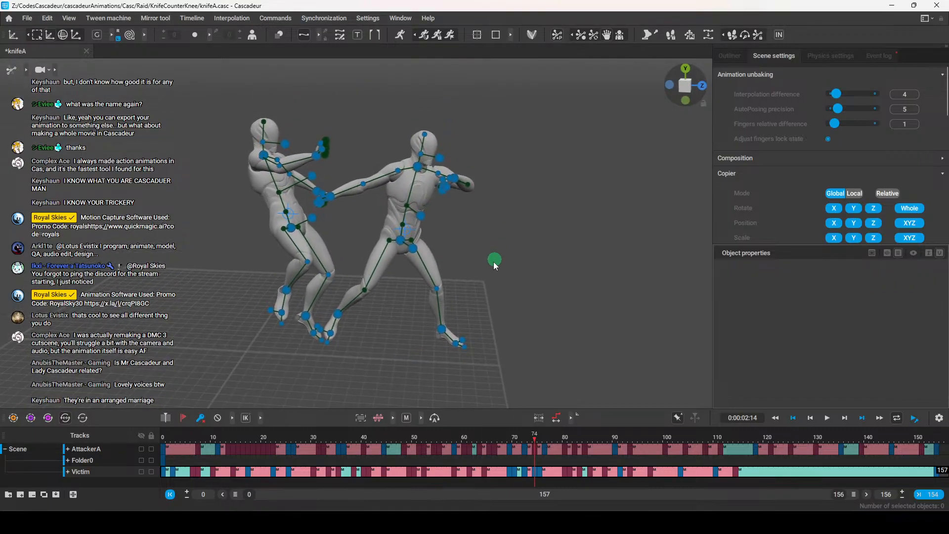
pyautogui.moveTo(205, 434); pyautogui.dragTo(342, 455)
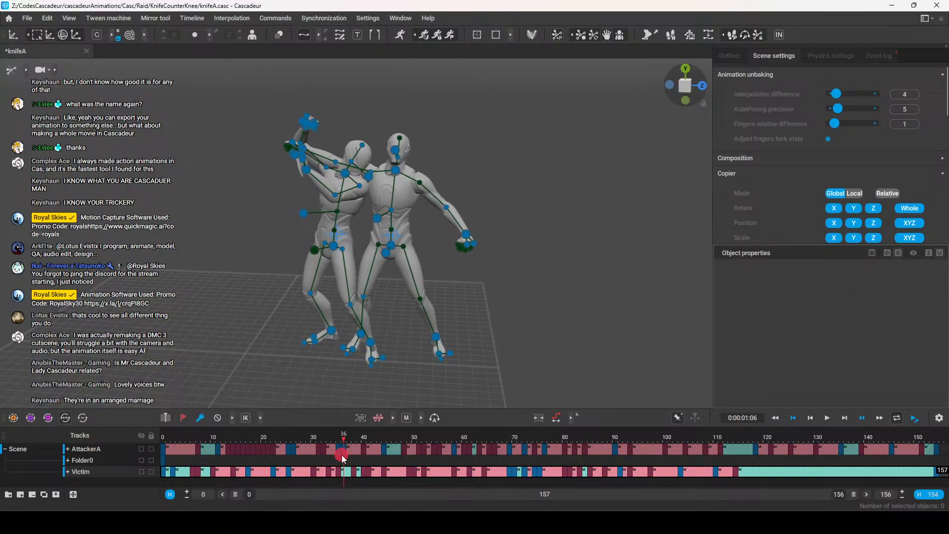
pyautogui.moveTo(342, 455); pyautogui.dragTo(164, 449)
# Go to frame 20 and hide the AttackerA track so only the victim shows
pyautogui.keyDown('alt'); pyautogui.moveTo(385, 364); pyautogui.dragTo(348, 343); pyautogui.keyUp('alt')
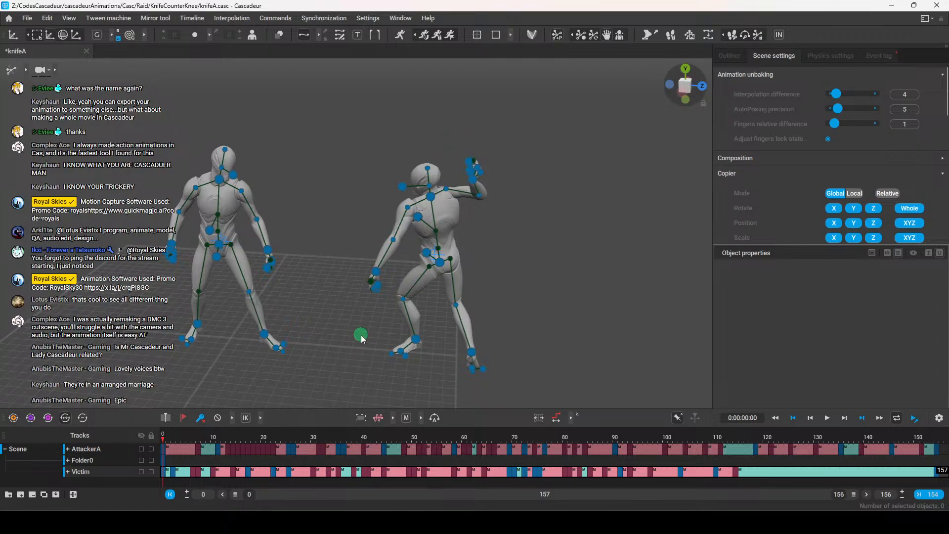
pyautogui.keyDown('alt'); pyautogui.moveTo(324, 330); pyautogui.dragTo(368, 329); pyautogui.keyUp('alt')
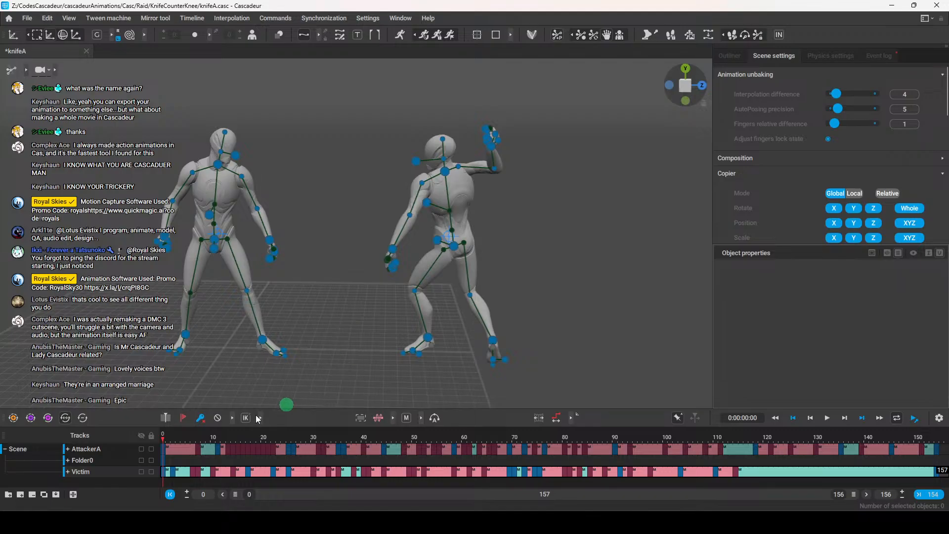
pyautogui.moveTo(168, 440); pyautogui.dragTo(262, 450)
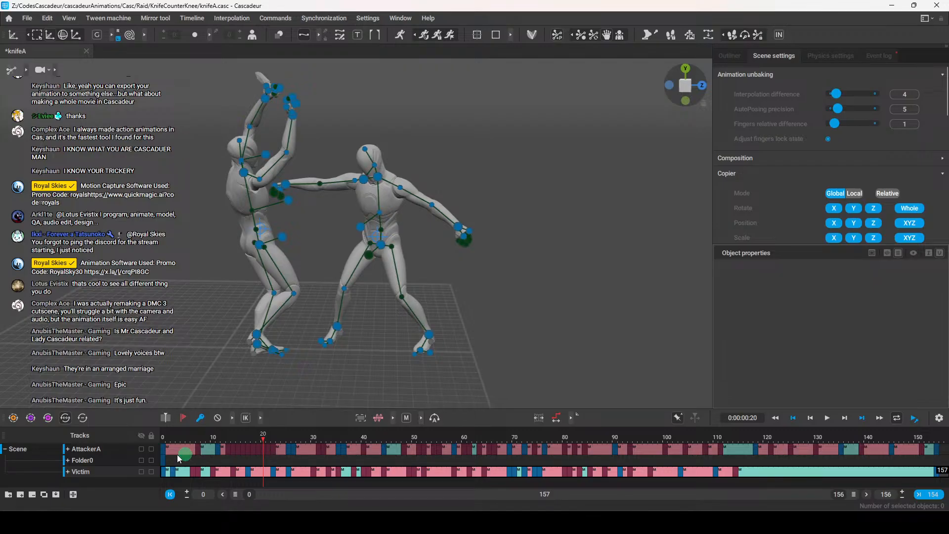
pyautogui.click(142, 449)
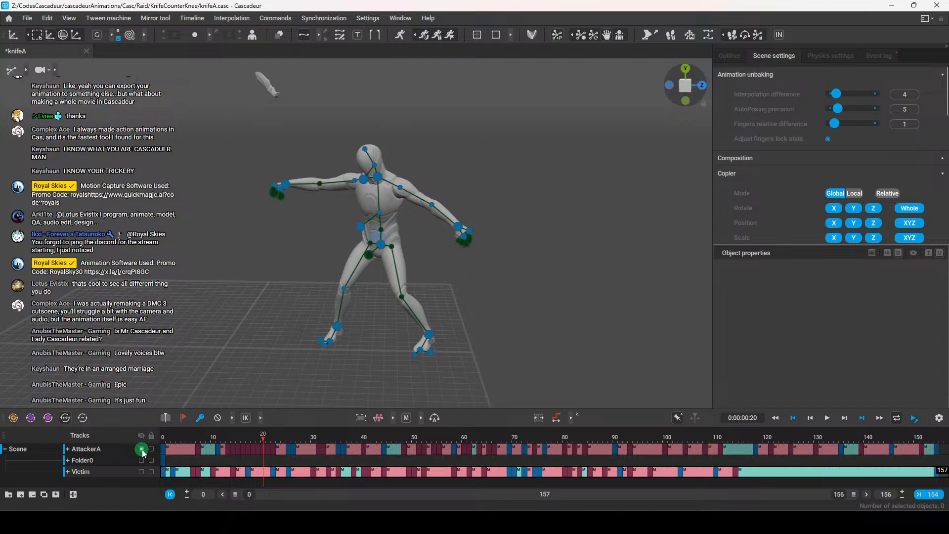
# Show the AttackerA track again and shift the Victim track's keys about five frames later on the timeline
pyautogui.click(142, 449)
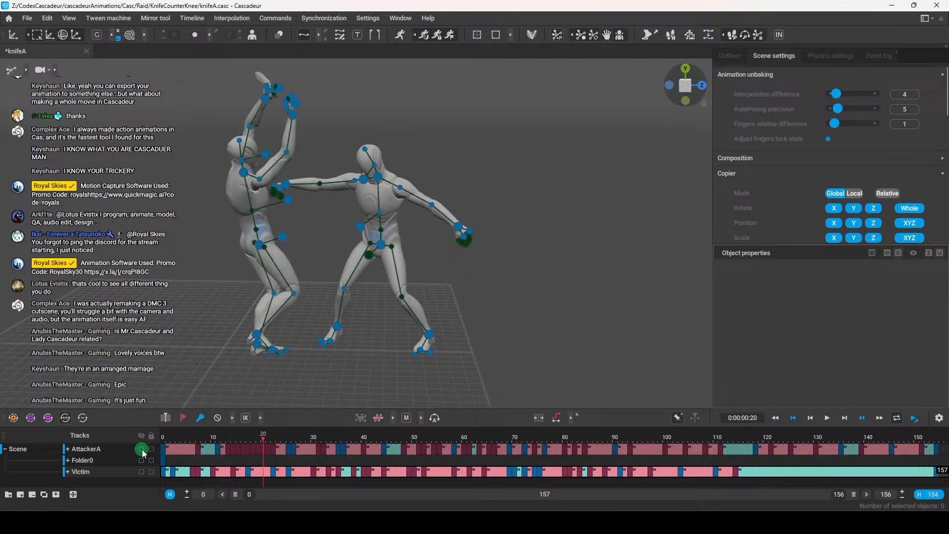
pyautogui.click(247, 472)
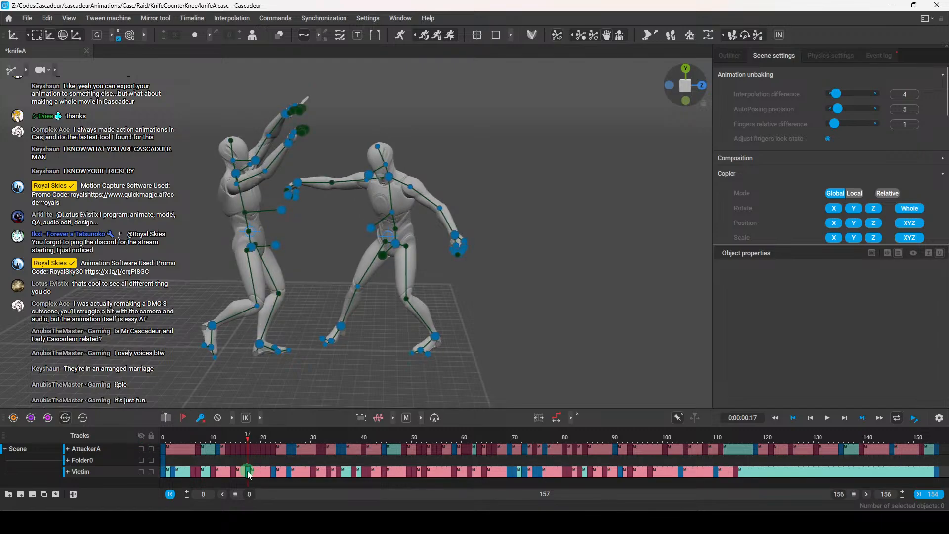
pyautogui.click(193, 447)
pyautogui.moveTo(196, 447); pyautogui.dragTo(906, 471)
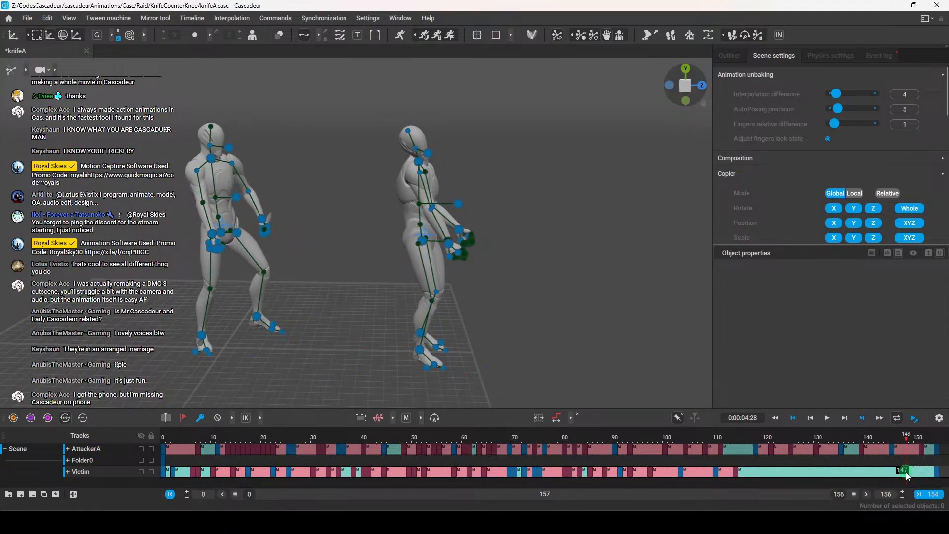
pyautogui.moveTo(171, 473); pyautogui.dragTo(471, 466)
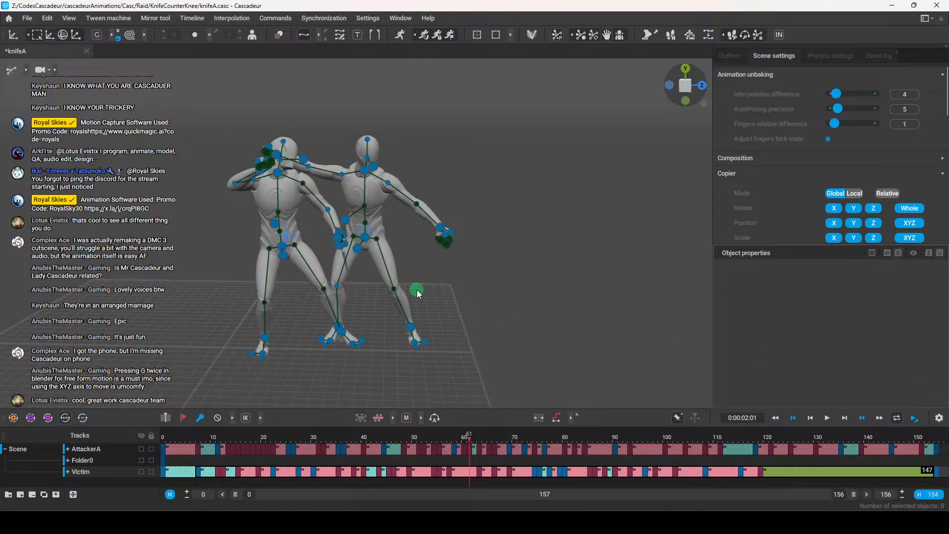
# Scrub both characters' combined motion to check the new timing, comparing their poses at frames 98 and 117
pyautogui.scroll(-1, 444, 279)
pyautogui.moveTo(373, 270); pyautogui.dragTo(404, 293, button='middle')
pyautogui.scroll(2, 435, 299)
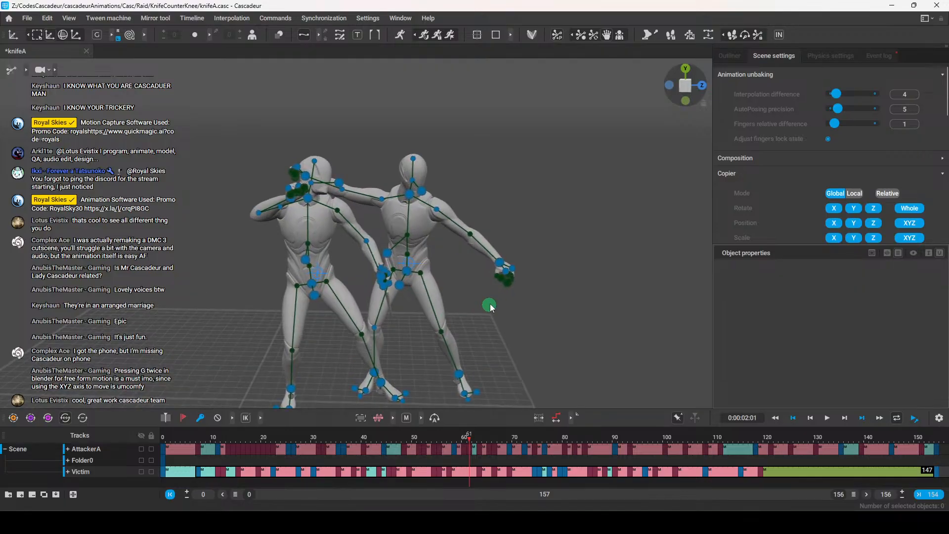
pyautogui.moveTo(491, 309); pyautogui.dragTo(485, 285, button='middle')
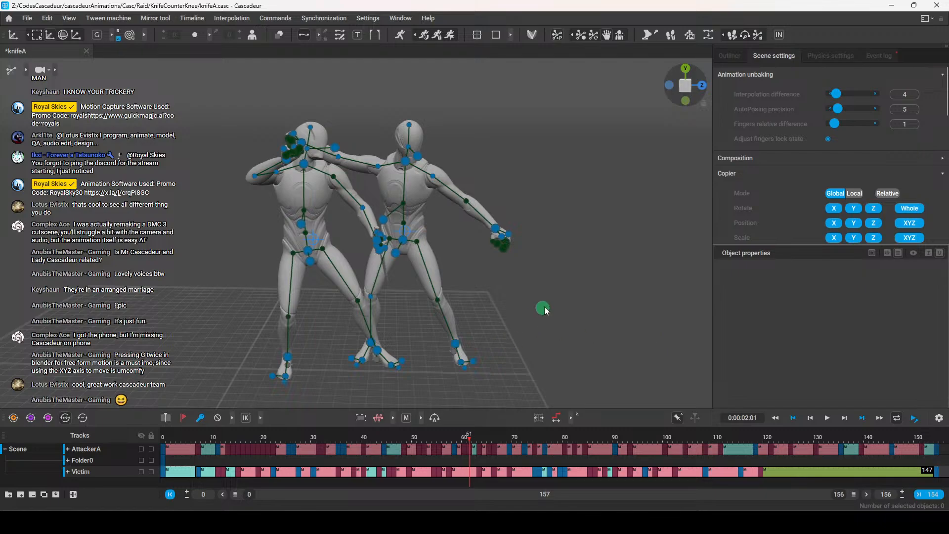
pyautogui.keyDown('alt'); pyautogui.moveTo(529, 303); pyautogui.dragTo(507, 319); pyautogui.keyUp('alt')
pyautogui.scroll(-1, 505, 306)
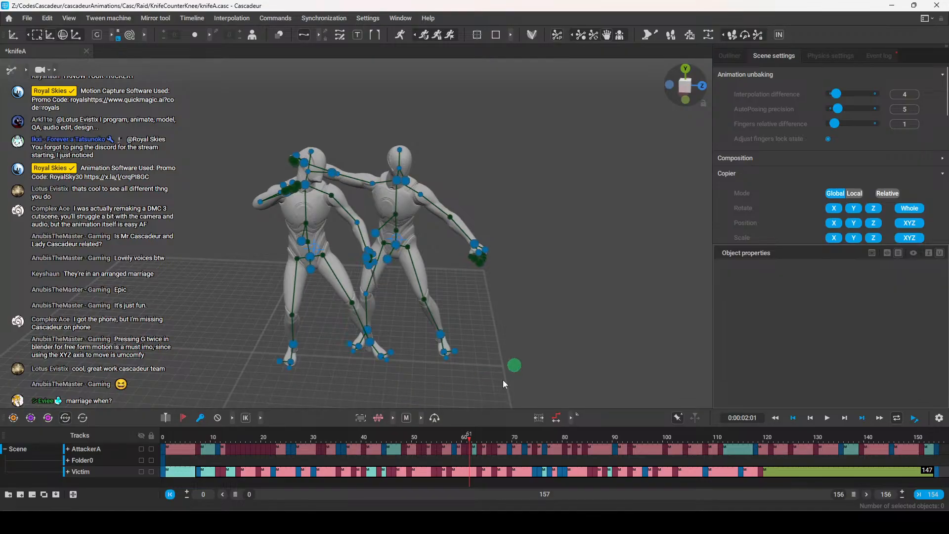
pyautogui.moveTo(193, 438); pyautogui.dragTo(655, 473)
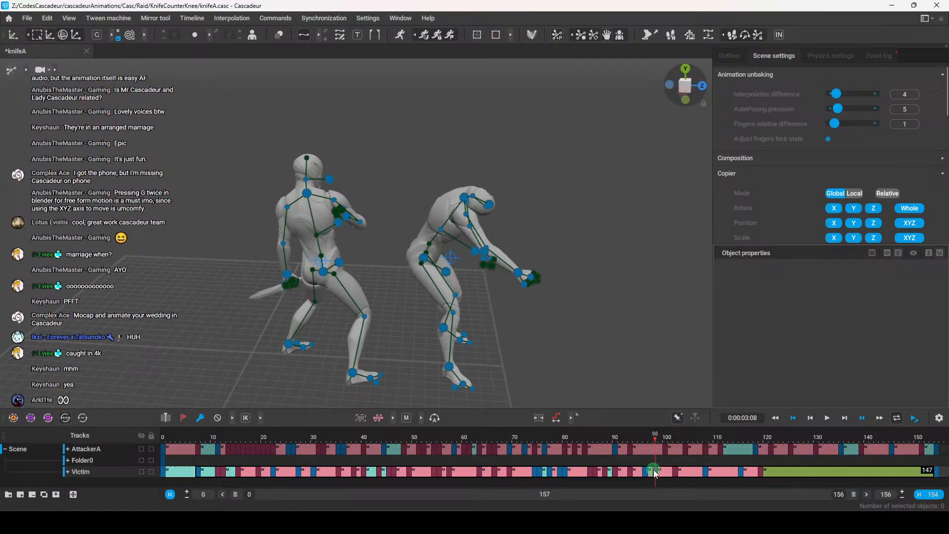
pyautogui.moveTo(632, 457); pyautogui.dragTo(752, 446)
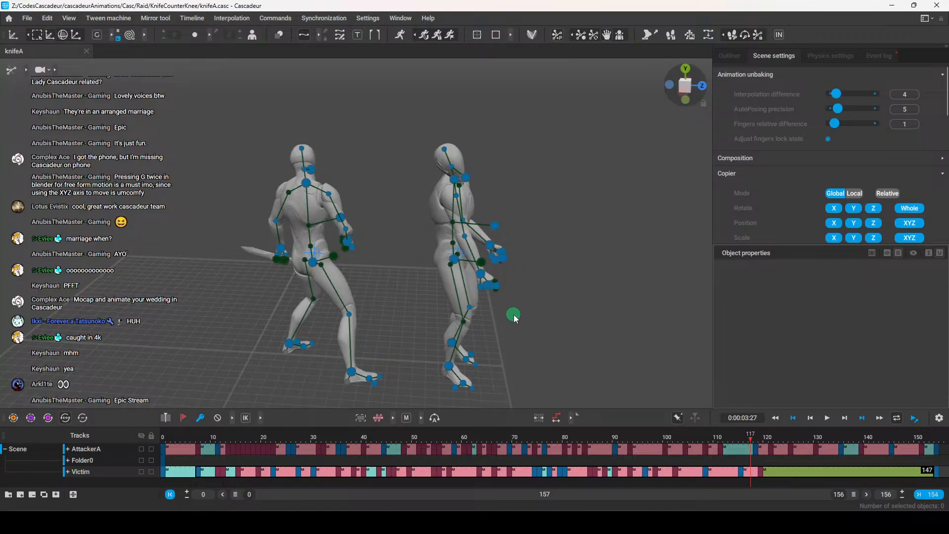
# Return to the start of the fight and compare both characters' poses at frames 5 and 24
pyautogui.scroll(-2, 563, 341)
pyautogui.scroll(-1, 554, 338)
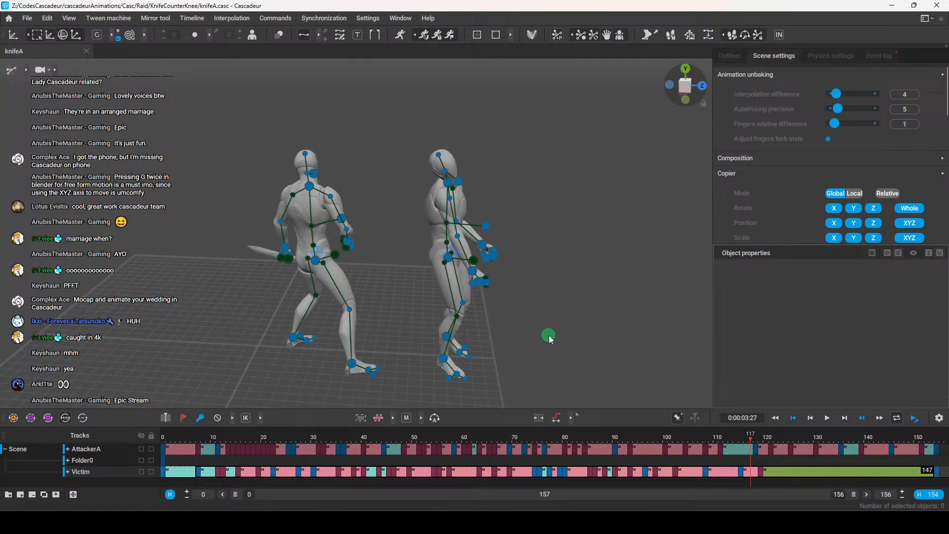
pyautogui.scroll(2, 568, 326)
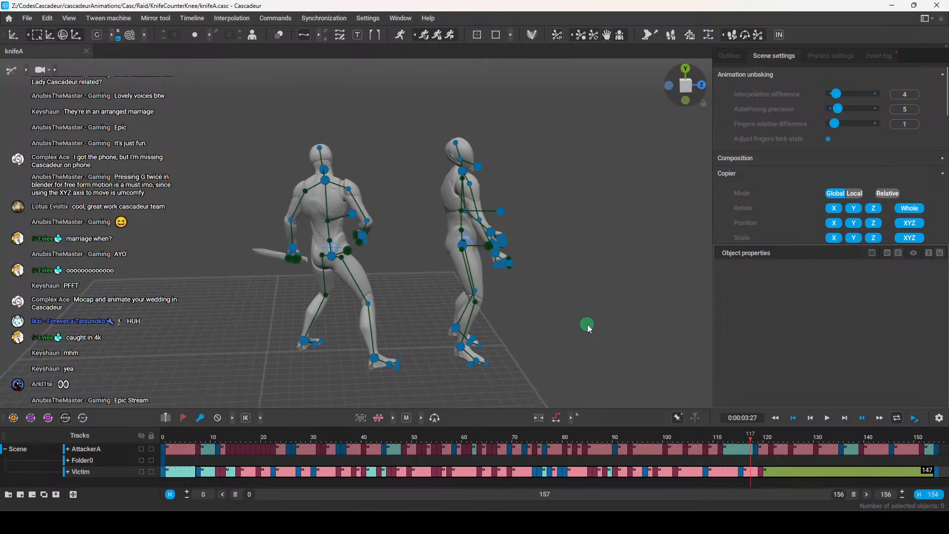
pyautogui.keyDown('alt'); pyautogui.moveTo(587, 325); pyautogui.dragTo(583, 327); pyautogui.keyUp('alt')
pyautogui.moveTo(193, 438)
pyautogui.mouseDown()
pyautogui.moveTo(178, 440)
pyautogui.moveTo(928, 455)
pyautogui.moveTo(253, 466)
pyautogui.moveTo(214, 466)
pyautogui.moveTo(235, 466)
pyautogui.moveTo(226, 448)
pyautogui.moveTo(180, 456)
pyautogui.moveTo(189, 457)
pyautogui.mouseUp()
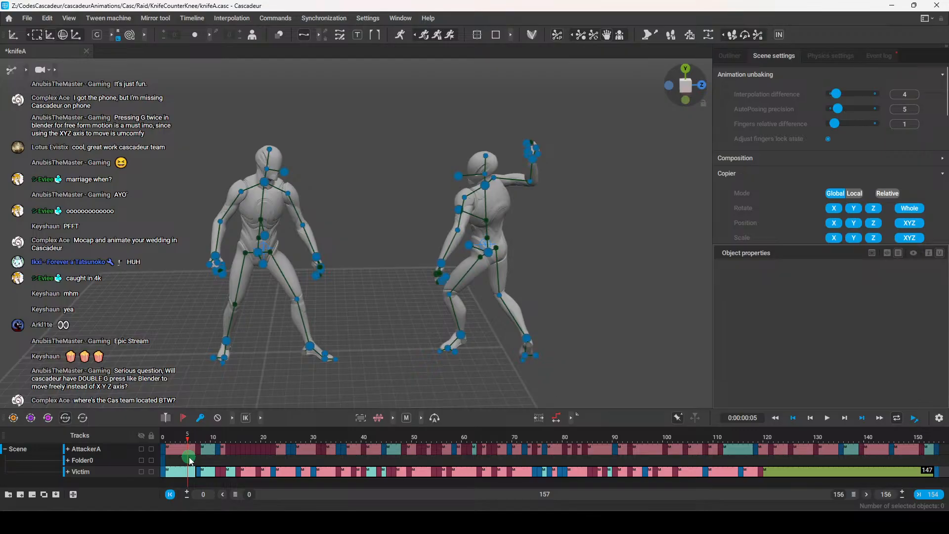
pyautogui.moveTo(189, 443)
pyautogui.mouseDown()
pyautogui.moveTo(160, 443)
pyautogui.moveTo(715, 439)
pyautogui.moveTo(337, 461)
pyautogui.moveTo(173, 449)
pyautogui.moveTo(295, 450)
pyautogui.moveTo(286, 455)
pyautogui.mouseUp()
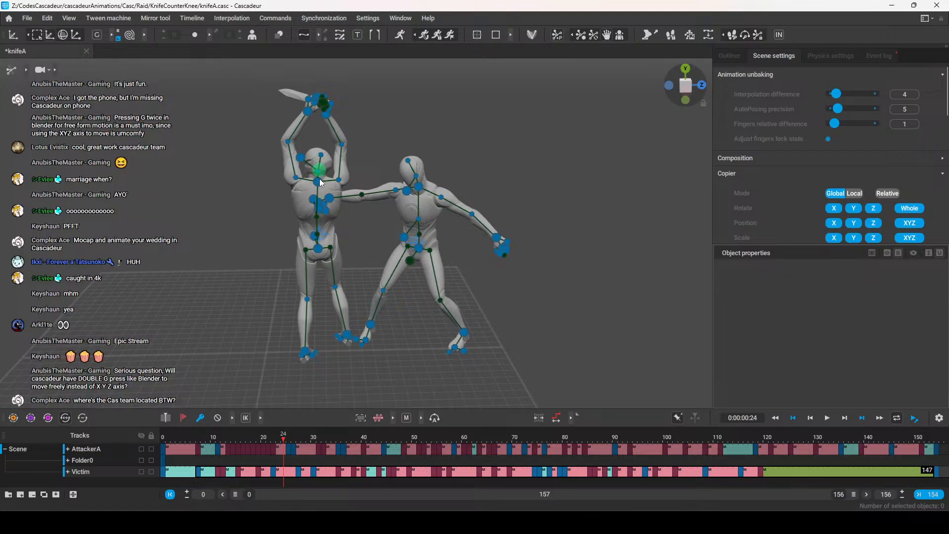
# Scrub from frame 24 through the knee strike, checking frames 87 and 93, and play the animation
pyautogui.click(284, 439)
pyautogui.moveTo(284, 441); pyautogui.dragTo(600, 463)
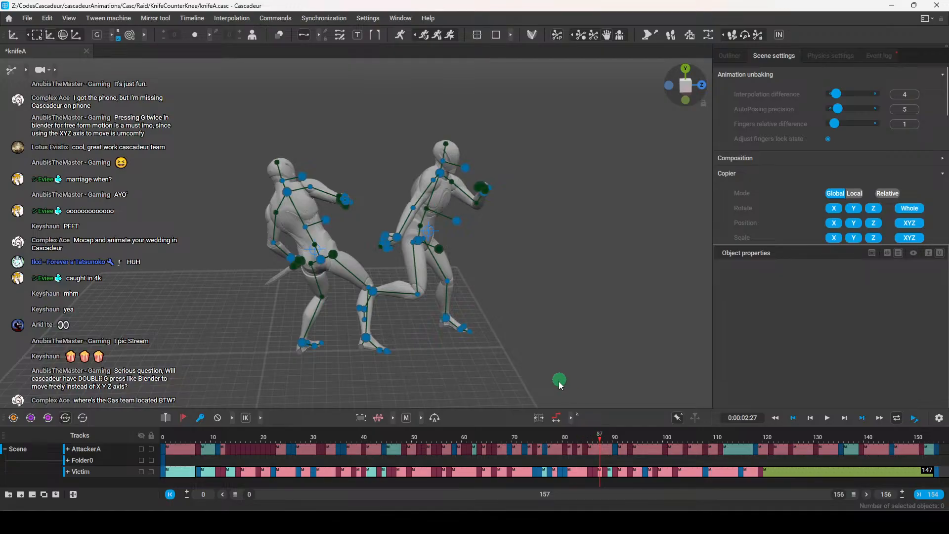
pyautogui.moveTo(599, 440); pyautogui.dragTo(611, 441)
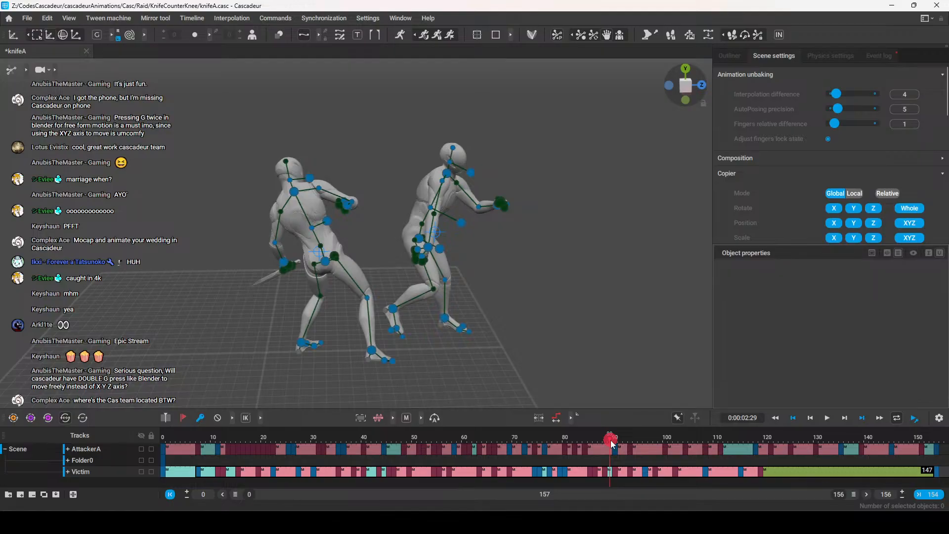
pyautogui.moveTo(612, 441); pyautogui.dragTo(629, 442)
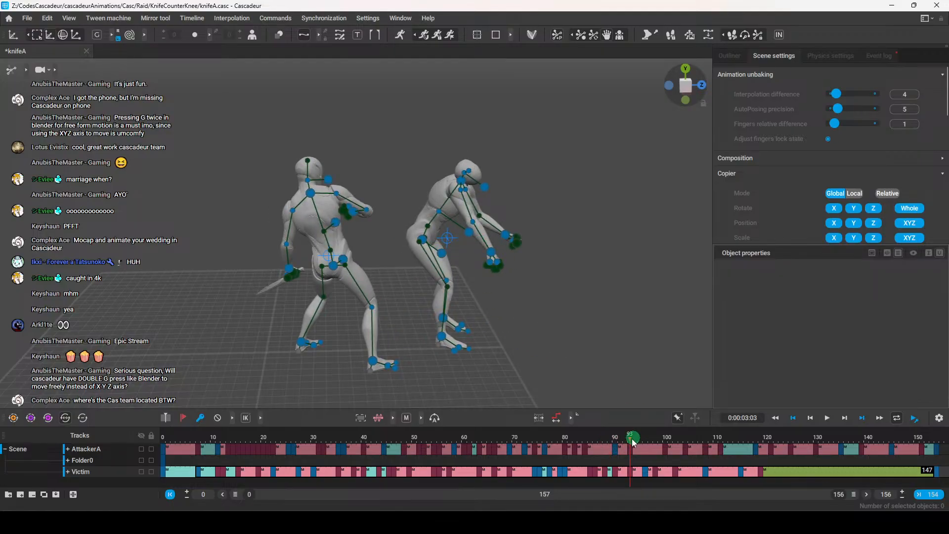
pyautogui.press('space')
# Scrub the fight backwards, checking the poses at frames 79 and 54, and stop at frame 7
pyautogui.click(586, 442)
pyautogui.moveTo(584, 442); pyautogui.dragTo(559, 449)
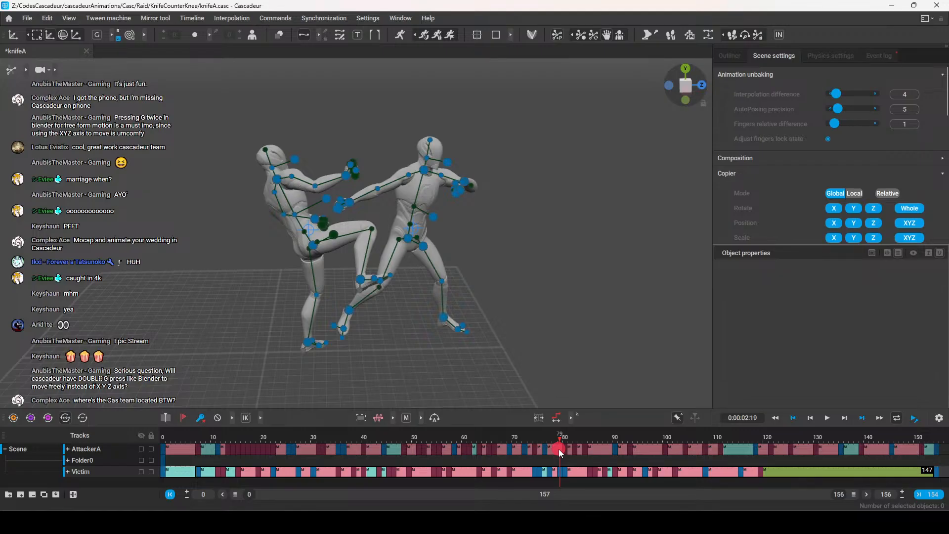
pyautogui.moveTo(559, 449); pyautogui.dragTo(435, 448)
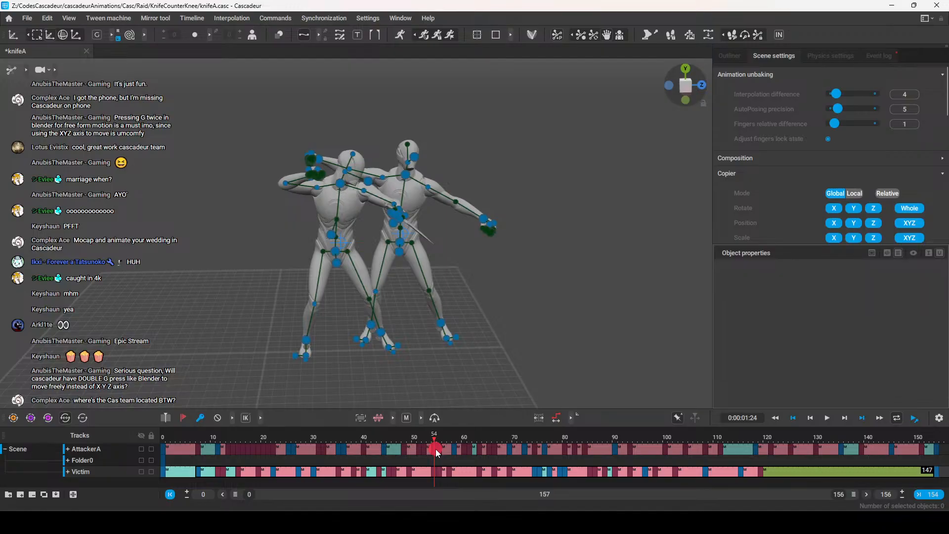
pyautogui.moveTo(435, 449); pyautogui.dragTo(211, 451)
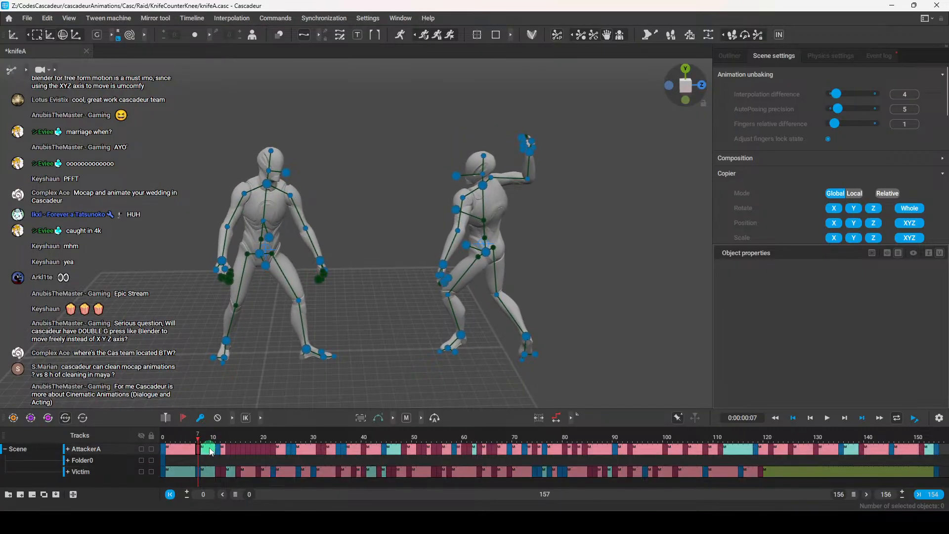
# Try removing the Victim track's key at frame 7, and undo the change
pyautogui.click(197, 467)
pyautogui.click(198, 470)
pyautogui.press('f')
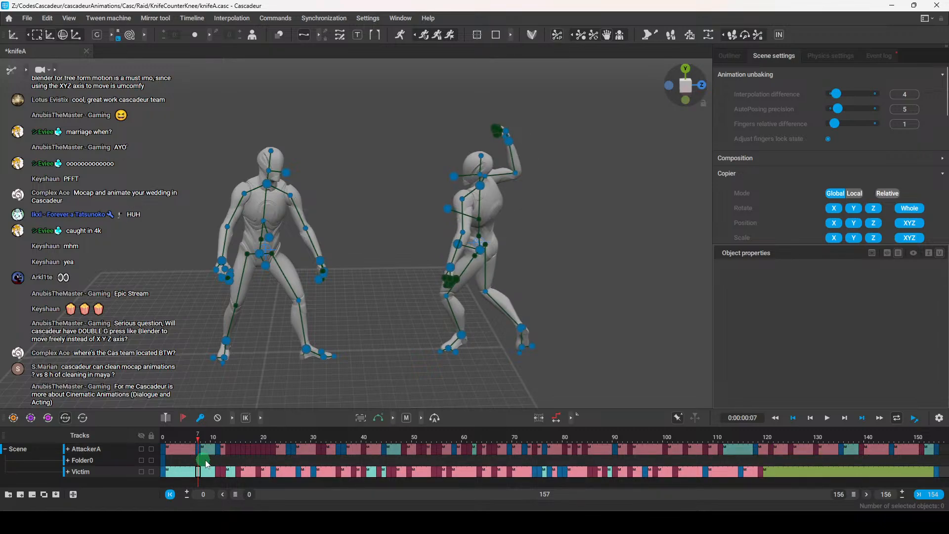
pyautogui.hotkey('ctrl', 'z')
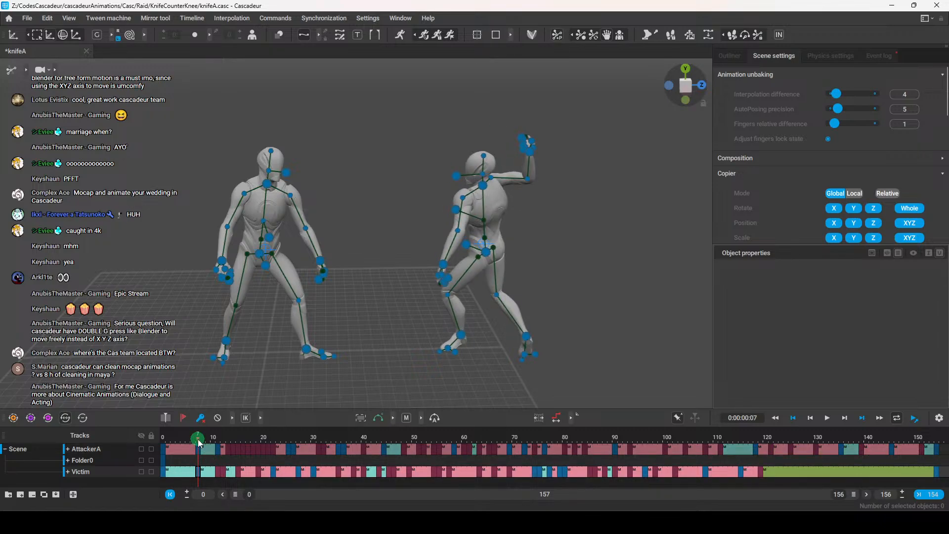
# Scrub forward and select the Victim track's frames 16, 25 and 44 to inspect the poses there
pyautogui.moveTo(197, 439); pyautogui.dragTo(245, 449)
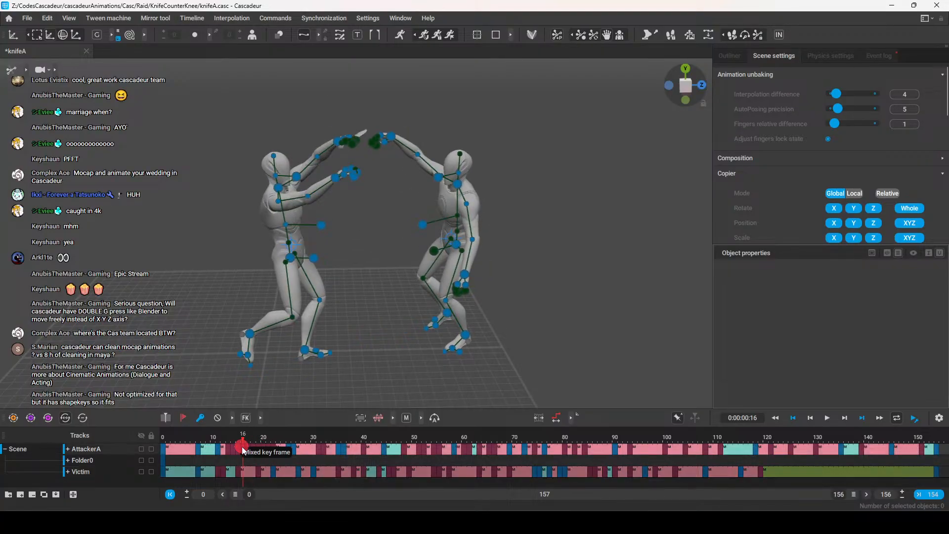
pyautogui.click(244, 471)
pyautogui.click(244, 438)
pyautogui.moveTo(245, 442); pyautogui.dragTo(289, 454)
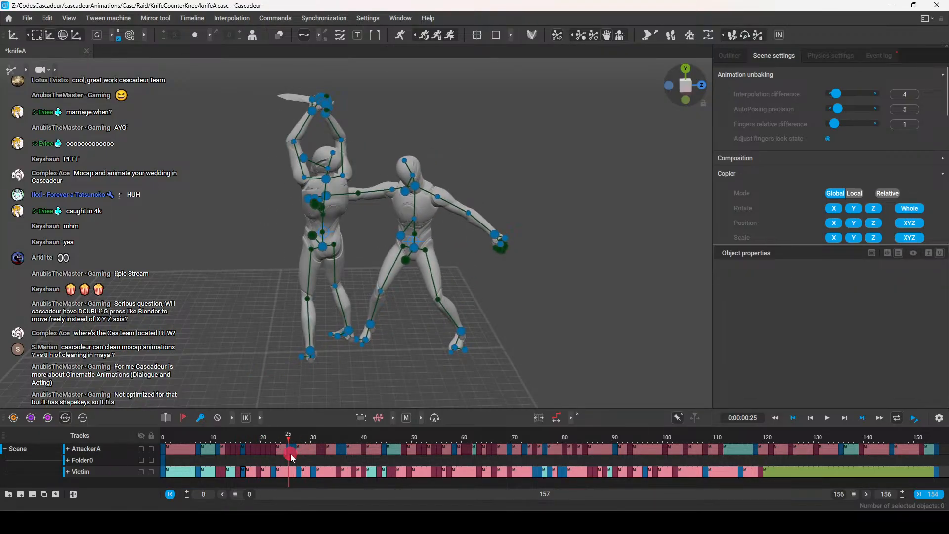
pyautogui.click(286, 471)
pyautogui.click(289, 439)
pyautogui.moveTo(289, 442); pyautogui.dragTo(384, 456)
pyautogui.click(384, 471)
pyautogui.click(385, 471)
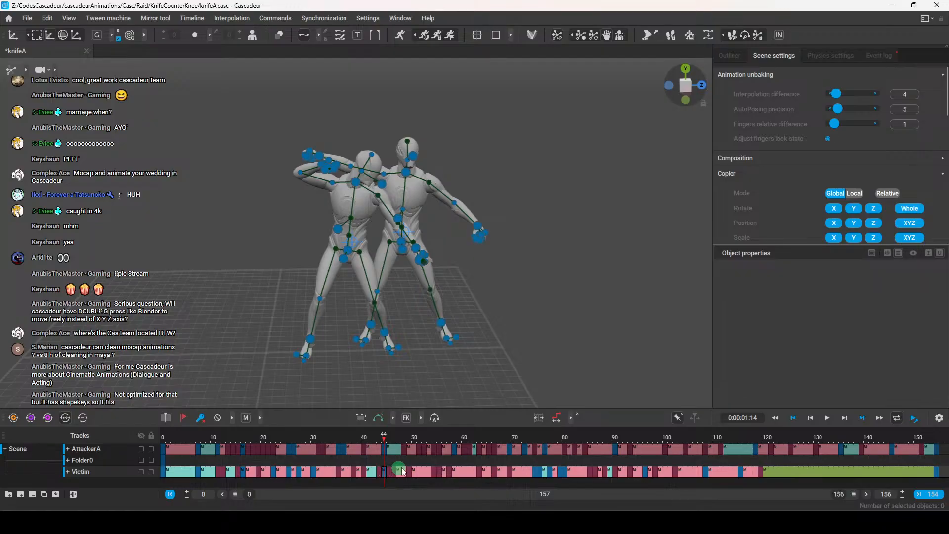
# Inspect the Victim track at frame 52 and examine both characters' contact at frame 63 from an angled view
pyautogui.moveTo(386, 438); pyautogui.dragTo(478, 447)
pyautogui.click(424, 470)
pyautogui.keyDown('alt'); pyautogui.moveTo(482, 302); pyautogui.dragTo(395, 257); pyautogui.keyUp('alt')
pyautogui.scroll(3, 343, 175)
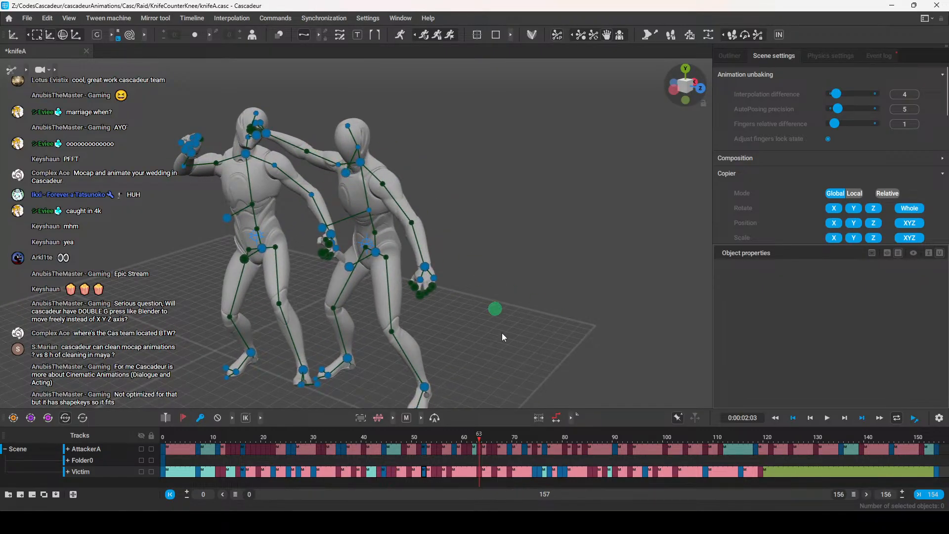
pyautogui.moveTo(478, 441)
pyautogui.mouseDown()
pyautogui.moveTo(451, 446)
pyautogui.moveTo(478, 446)
pyautogui.mouseUp()
pyautogui.keyDown('alt'); pyautogui.moveTo(504, 328); pyautogui.dragTo(496, 362); pyautogui.keyUp('alt')
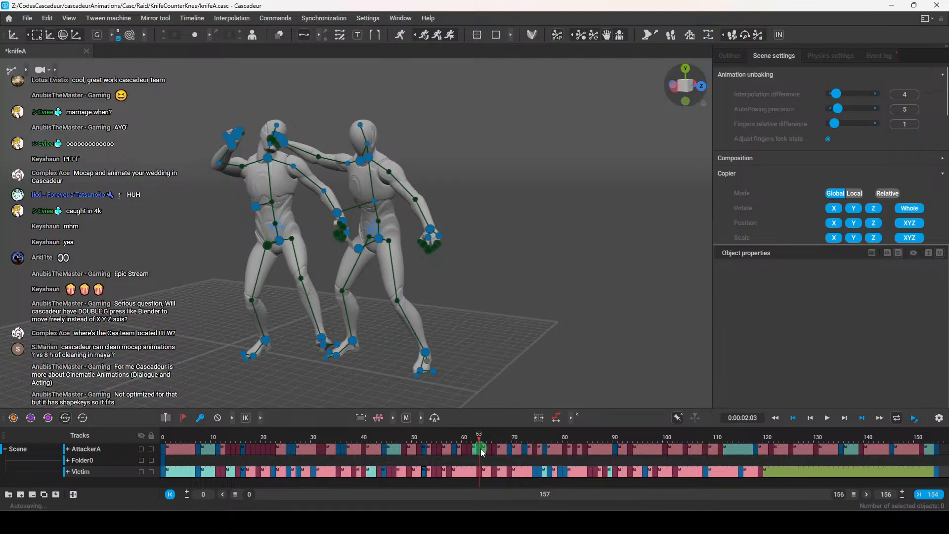
# Add keyframes at frame 63 on both the AttackerA and Victim tracks
pyautogui.click(480, 449)
pyautogui.click(480, 473)
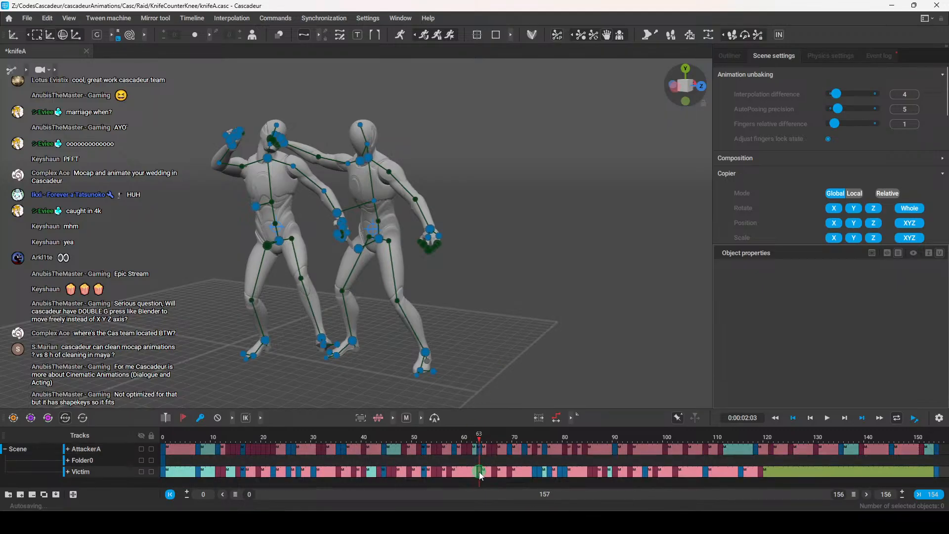
pyautogui.click(518, 333)
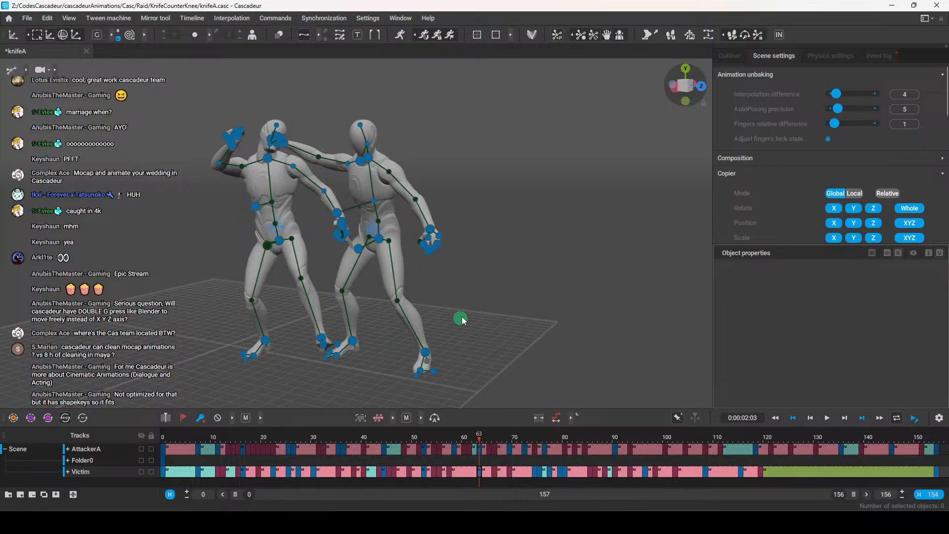
# Add keyframes at frame 77 on both the AttackerA and Victim tracks
pyautogui.moveTo(445, 324); pyautogui.dragTo(504, 321, button='right')
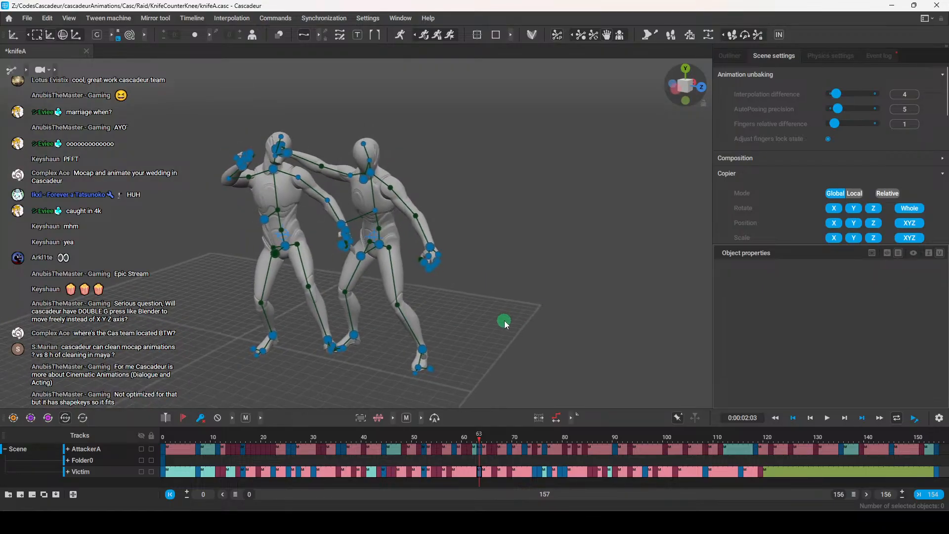
pyautogui.moveTo(448, 297); pyautogui.dragTo(470, 303, button='right')
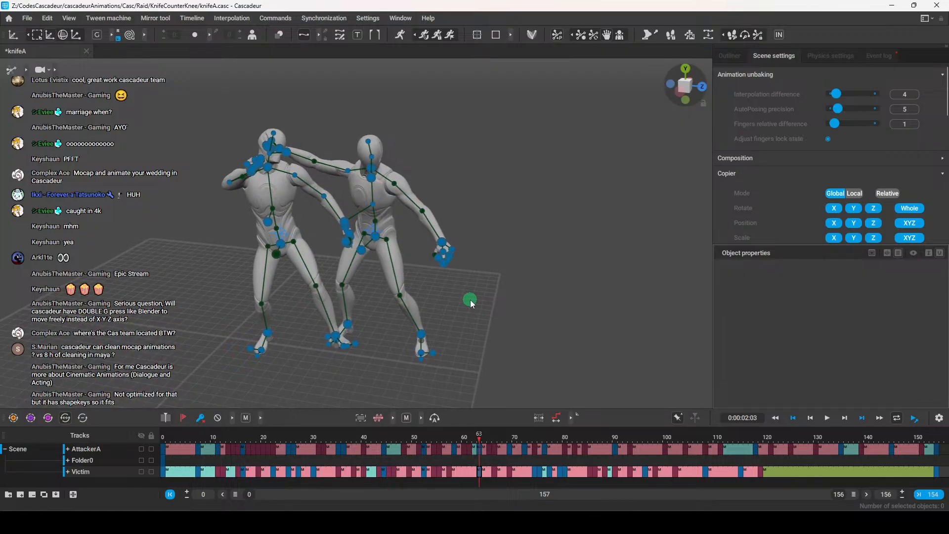
pyautogui.moveTo(478, 438); pyautogui.dragTo(547, 446)
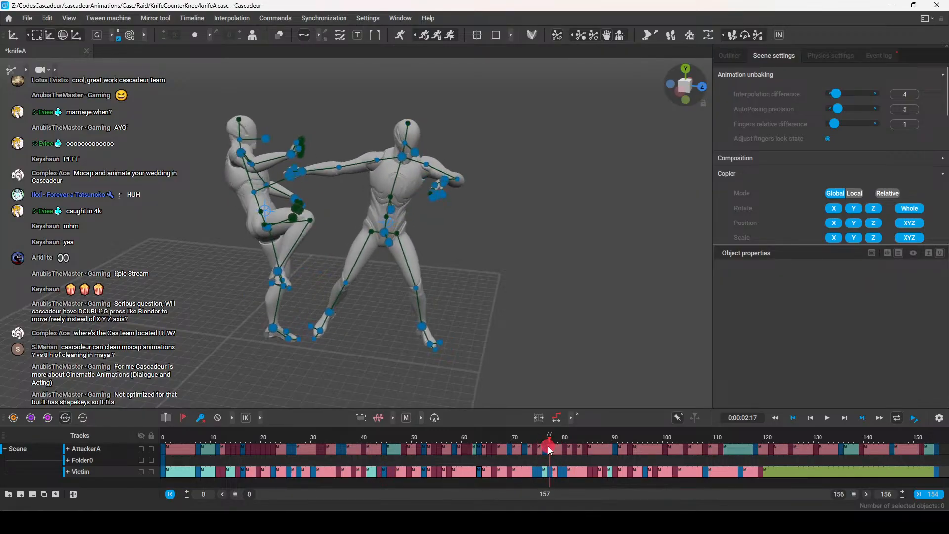
pyautogui.click(547, 446)
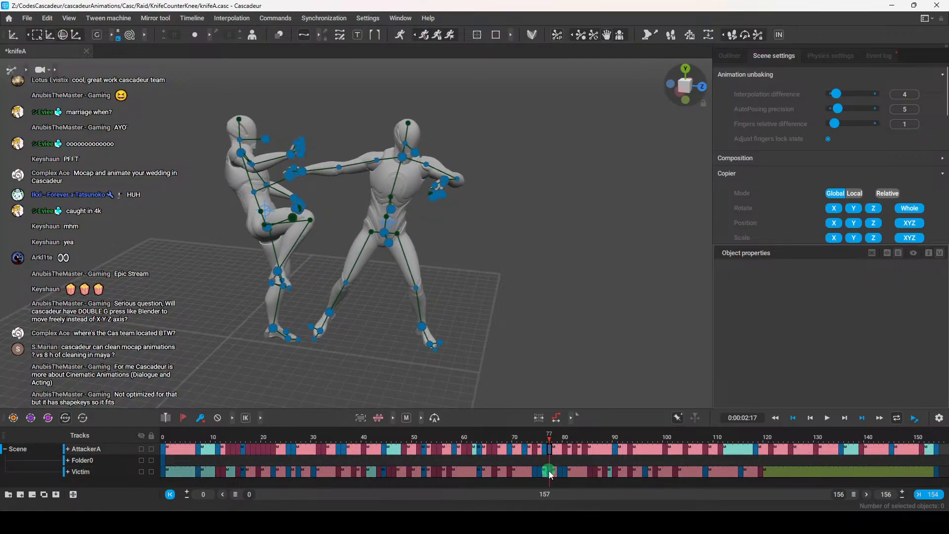
pyautogui.click(549, 471)
# Add a keyframe at frame 90 on the Victim track
pyautogui.moveTo(549, 439); pyautogui.dragTo(614, 450)
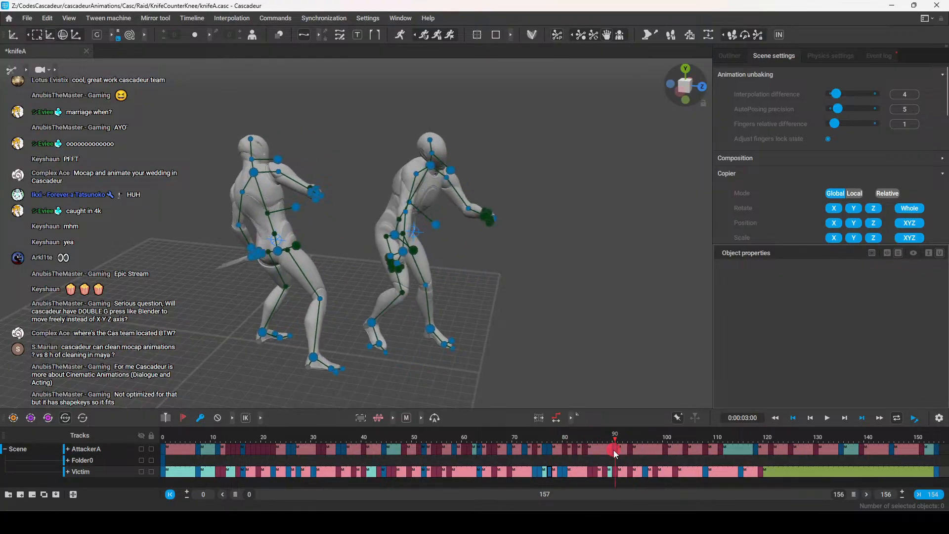
pyautogui.click(615, 471)
pyautogui.click(620, 442)
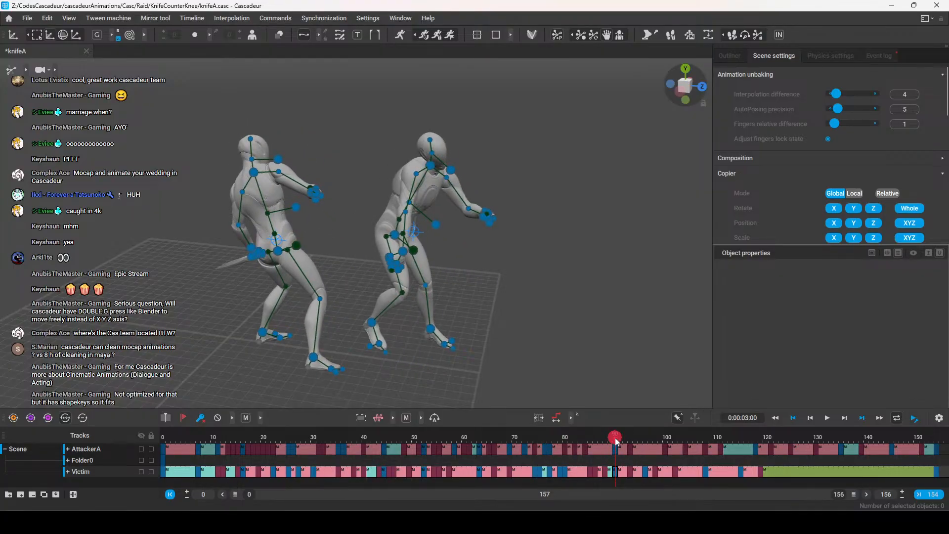
pyautogui.moveTo(619, 442)
pyautogui.mouseDown()
pyautogui.moveTo(812, 439)
pyautogui.moveTo(614, 450)
pyautogui.mouseUp()
# Add a keyframe at frame 115 on the AttackerA track and return the playhead to frame 0
pyautogui.moveTo(387, 323); pyautogui.dragTo(295, 255, button='middle')
pyautogui.moveTo(615, 438); pyautogui.dragTo(164, 447)
pyautogui.click(643, 450)
pyautogui.click(709, 449)
pyautogui.click(742, 448)
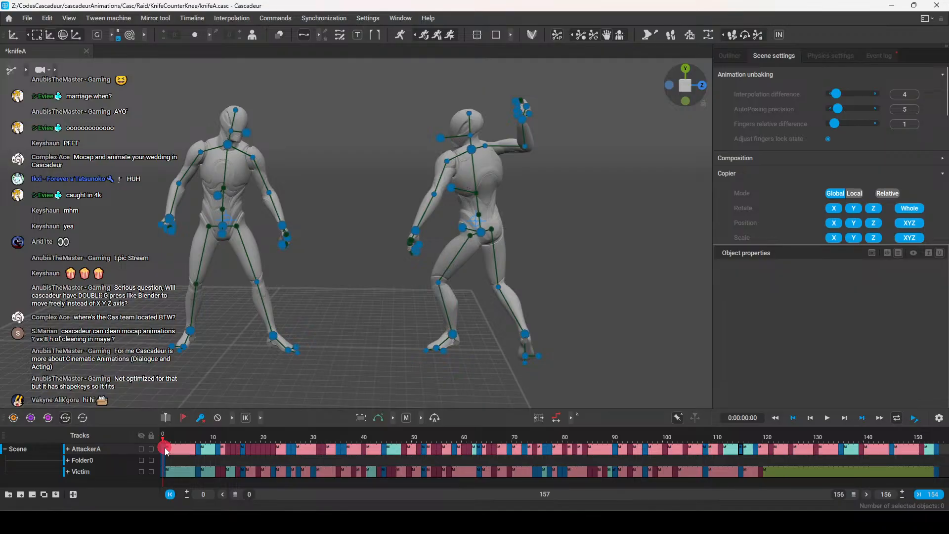
# Examine both characters' poses and keys in the knife attack between frames 1 and 36
pyautogui.click(169, 437)
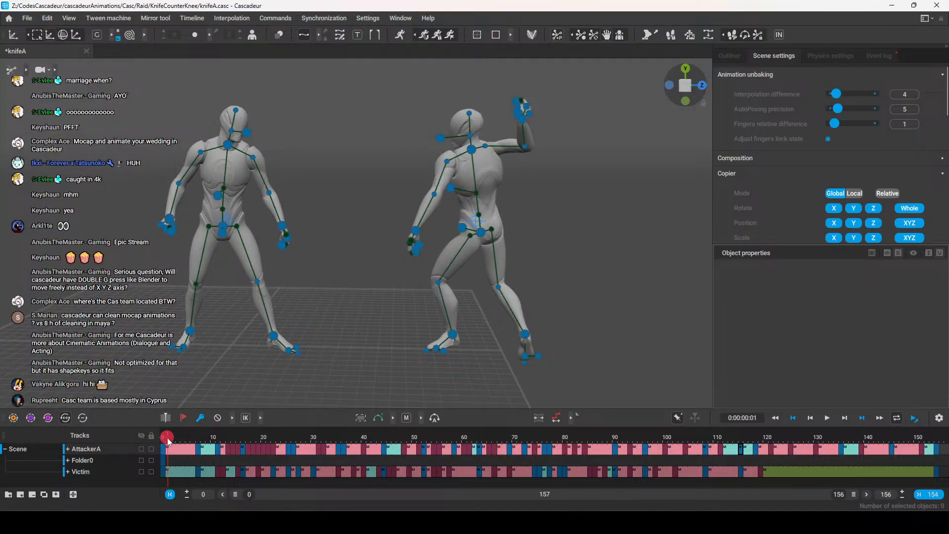
pyautogui.moveTo(171, 437); pyautogui.dragTo(292, 457)
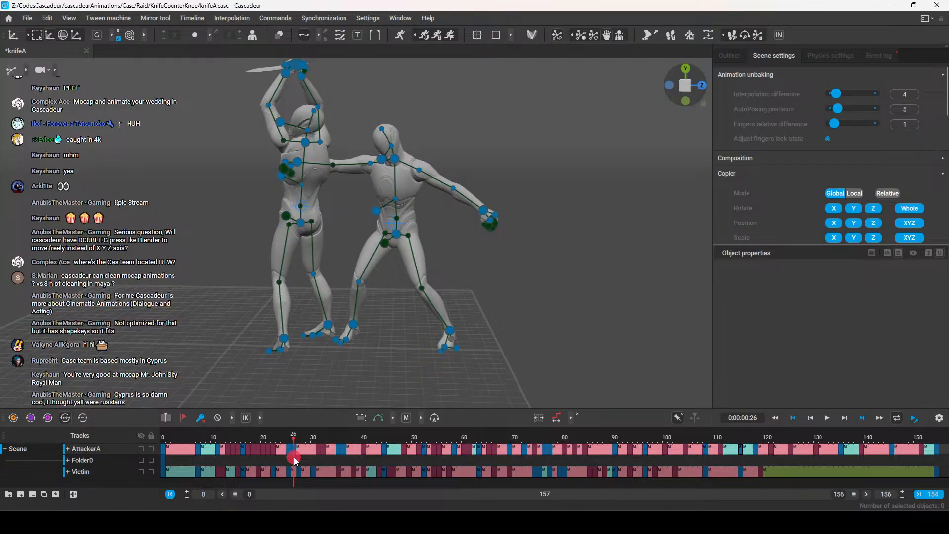
pyautogui.moveTo(294, 457); pyautogui.dragTo(288, 477)
pyautogui.scroll(2, 325, 205)
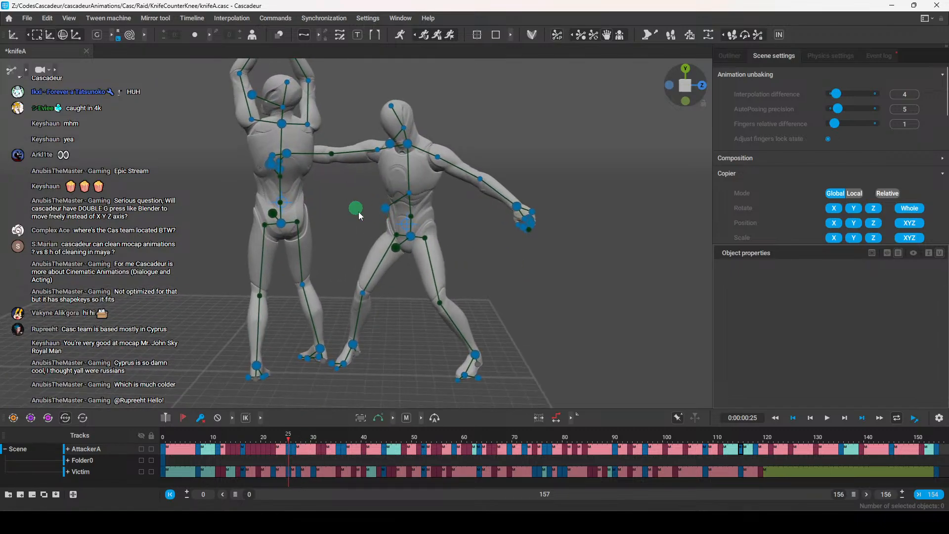
pyautogui.moveTo(356, 209); pyautogui.dragTo(403, 259, button='middle')
pyautogui.click(294, 449)
pyautogui.moveTo(296, 451); pyautogui.dragTo(343, 451)
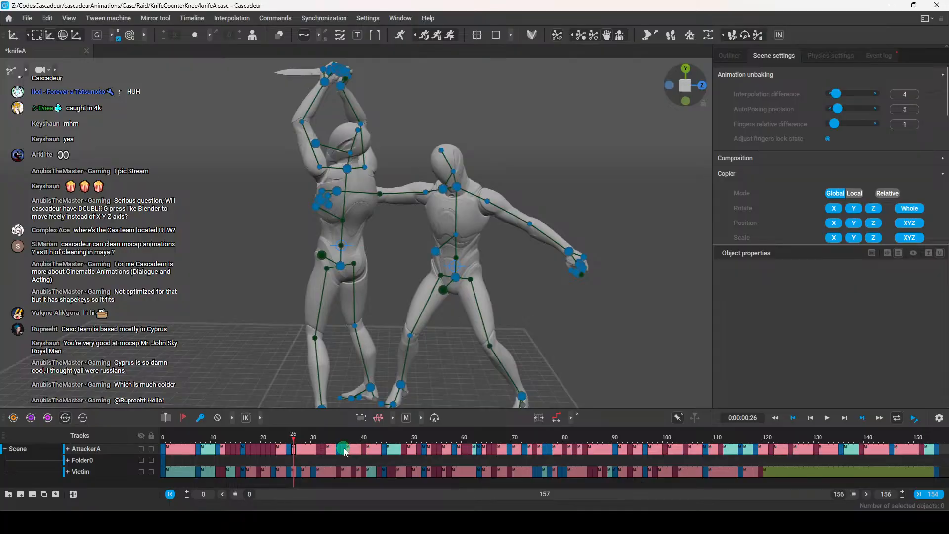
pyautogui.click(339, 473)
pyautogui.click(344, 449)
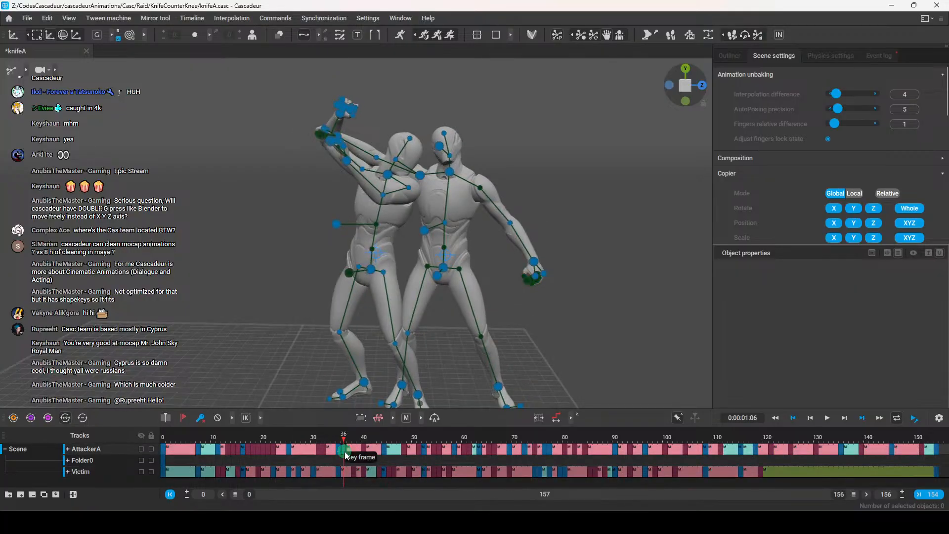
pyautogui.moveTo(346, 456); pyautogui.dragTo(217, 461)
pyautogui.click(220, 472)
# Add keyframes at frames 69 and 72 on the Victim track
pyautogui.moveTo(366, 448); pyautogui.dragTo(511, 447)
pyautogui.click(509, 471)
pyautogui.click(513, 441)
pyautogui.moveTo(513, 444)
pyautogui.mouseDown()
pyautogui.moveTo(759, 441)
pyautogui.moveTo(523, 449)
pyautogui.mouseUp()
pyautogui.click(527, 469)
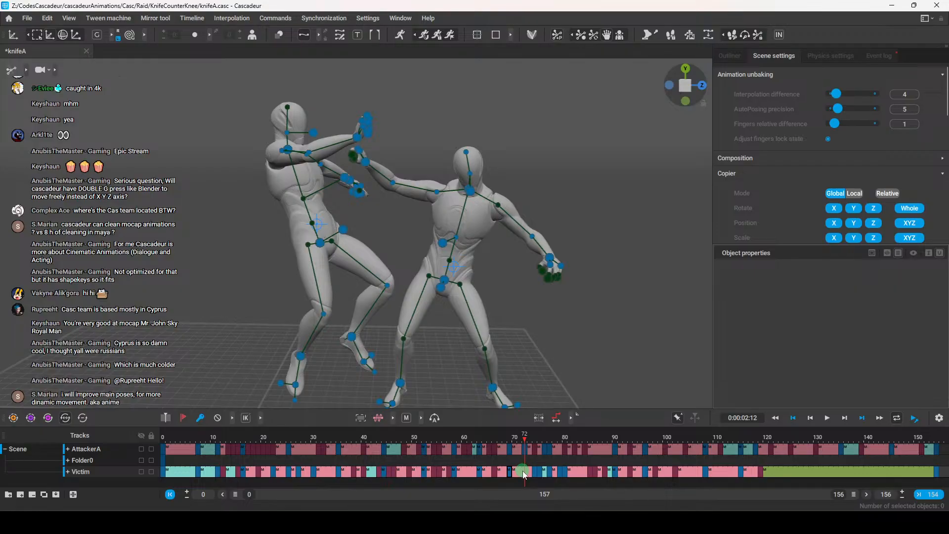
pyautogui.press('f')
# At frame 25, raise the Victim's right hand from the attacker's chest toward the attacker's raised knife hand
pyautogui.moveTo(525, 441); pyautogui.dragTo(290, 471)
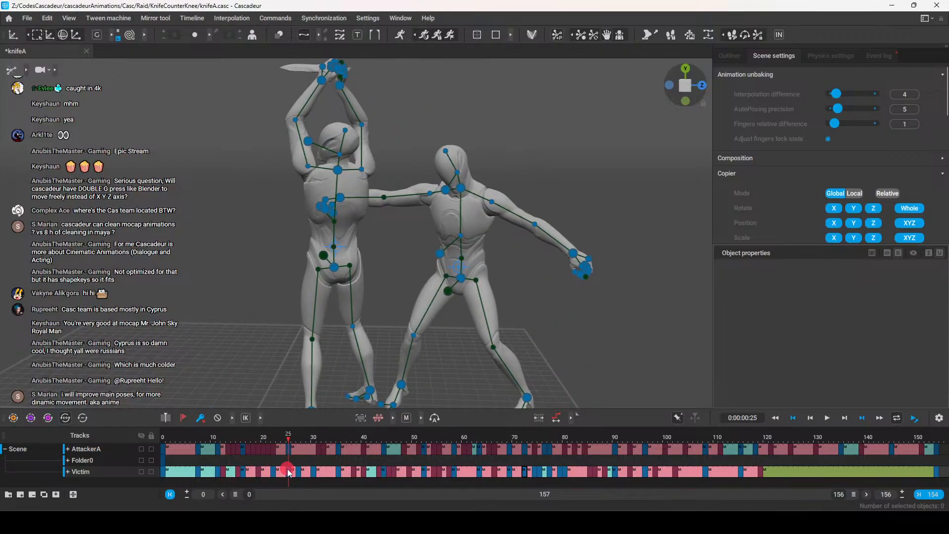
pyautogui.moveTo(413, 300); pyautogui.dragTo(405, 275, button='right')
pyautogui.click(346, 248)
pyautogui.click(95, 37)
pyautogui.click(97, 35)
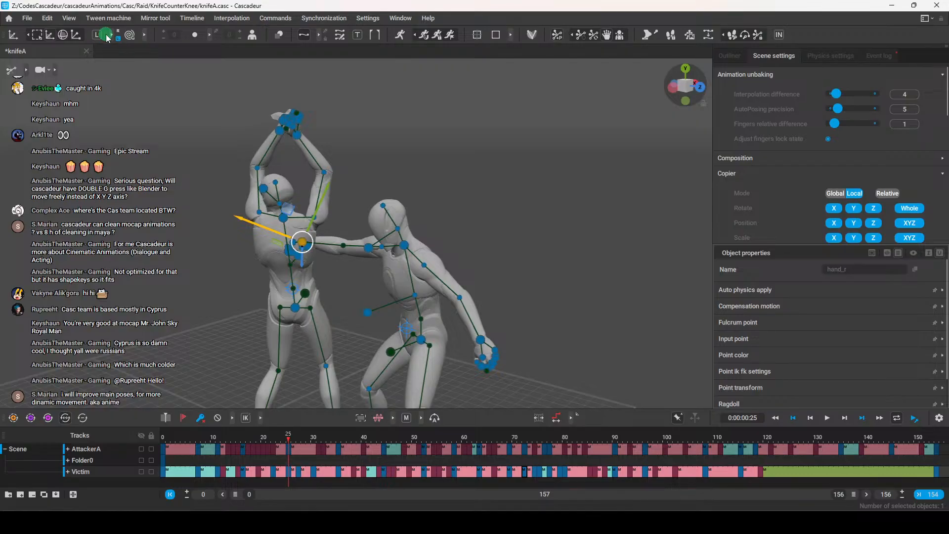
pyautogui.moveTo(298, 200); pyautogui.dragTo(300, 83)
# Fine-tune the placement of the Victim's raised right hand against the attacker's knife hand
pyautogui.moveTo(318, 190); pyautogui.dragTo(421, 245, button='middle')
pyautogui.moveTo(382, 132); pyautogui.dragTo(378, 131)
pyautogui.moveTo(343, 100); pyautogui.dragTo(343, 90)
pyautogui.press('e')
pyautogui.scroll(-2, 494, 222)
pyautogui.press('w')
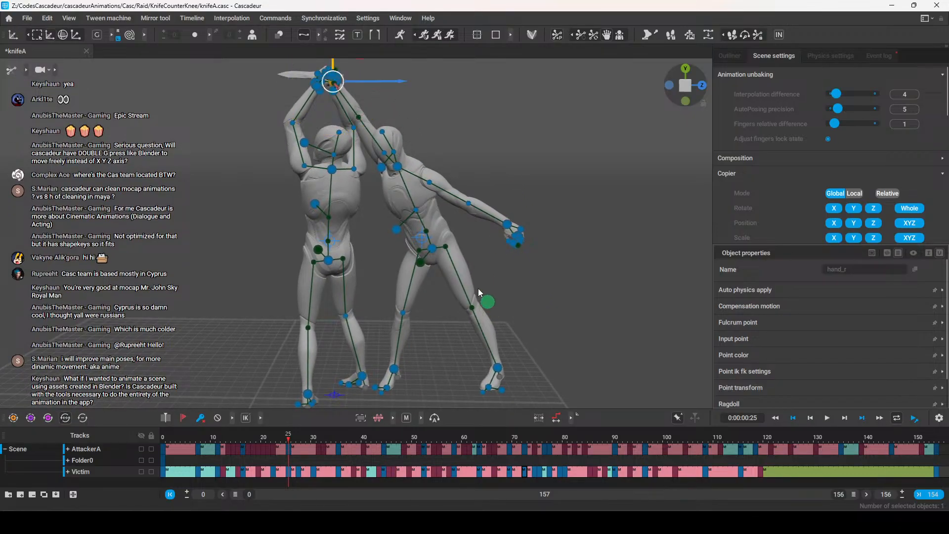
# Undo the pelvis-only shift and move the Victim's pelvis and chest together slightly toward the attacker
pyautogui.click(433, 247)
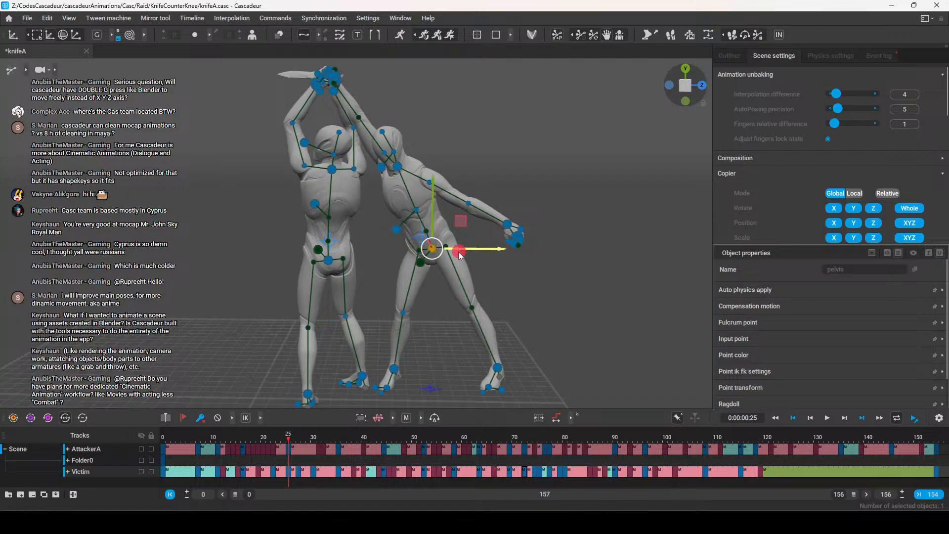
pyautogui.moveTo(458, 251); pyautogui.dragTo(453, 252)
pyautogui.hotkey('ctrl', 'z')
pyautogui.keyDown('shift'); pyautogui.click(416, 211); pyautogui.keyUp('shift')
pyautogui.moveTo(472, 251); pyautogui.dragTo(469, 251)
# Raise the Victim's left hand slightly and adjust the height of the chest and neck-base controllers
pyautogui.click(506, 223)
pyautogui.moveTo(507, 219); pyautogui.dragTo(501, 210)
pyautogui.moveTo(453, 234); pyautogui.dragTo(419, 173, button='middle')
pyautogui.click(352, 209)
pyautogui.keyDown('shift'); pyautogui.click(406, 160); pyautogui.keyUp('shift')
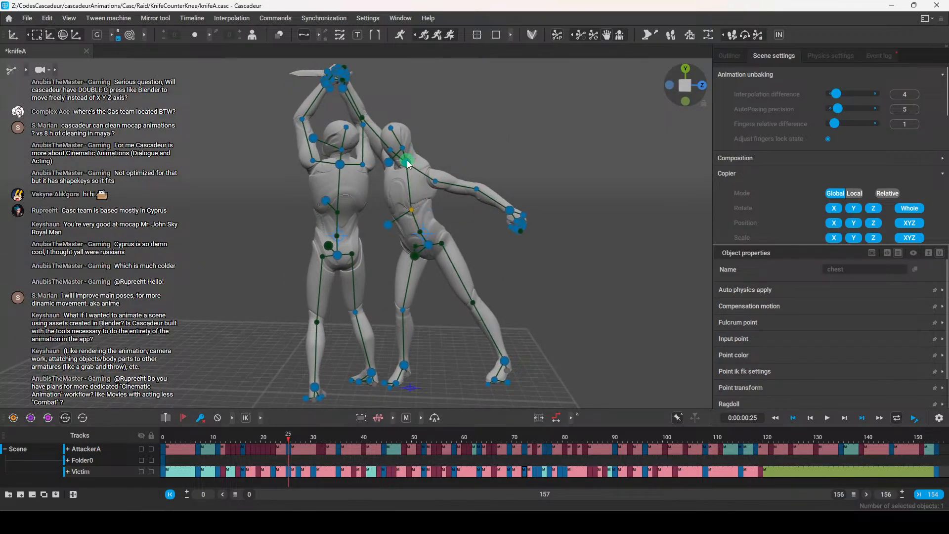
pyautogui.moveTo(413, 142); pyautogui.dragTo(416, 145)
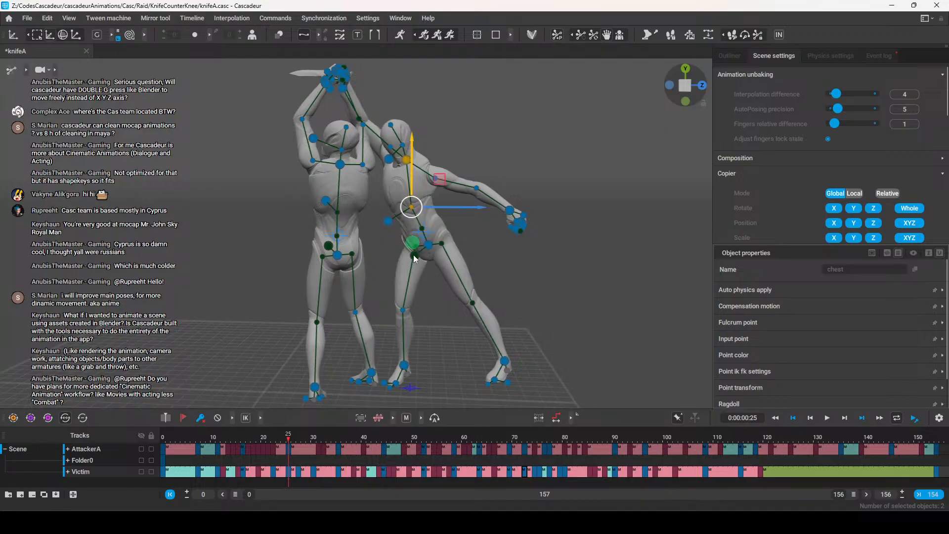
# Check the Victim's pose at frame 22 with AttackerA temporarily hidden
pyautogui.moveTo(404, 368); pyautogui.dragTo(373, 390, button='middle')
pyautogui.moveTo(286, 441); pyautogui.dragTo(275, 448)
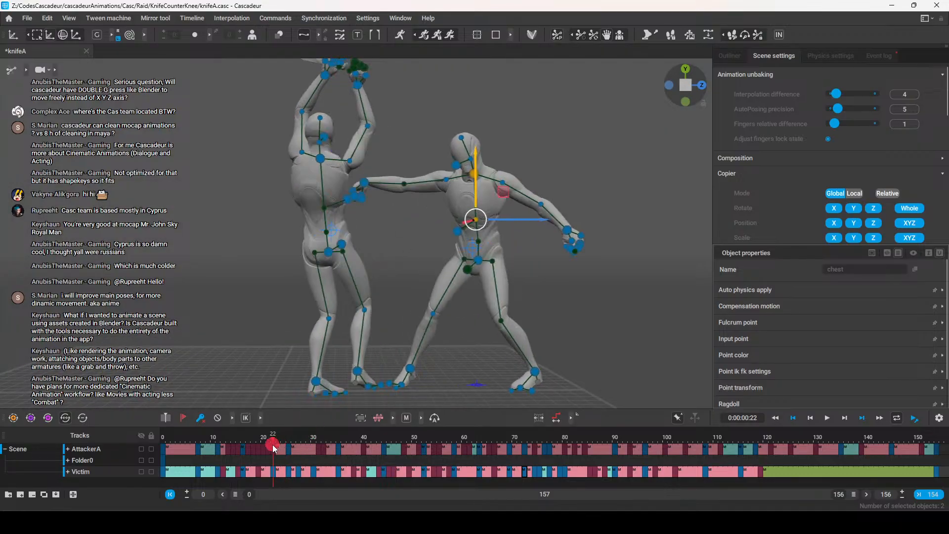
pyautogui.click(141, 450)
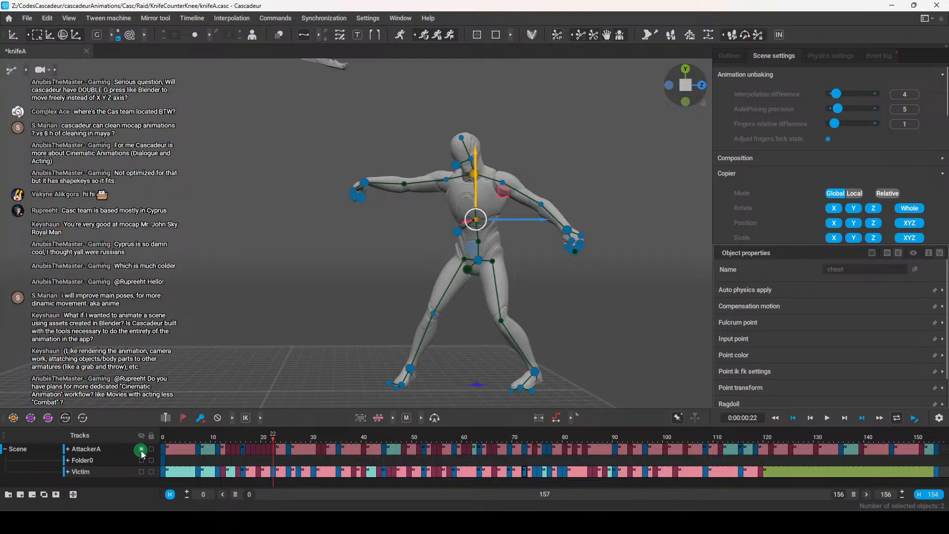
pyautogui.click(142, 450)
# Add a keyframe at frame 27 on the Victim track
pyautogui.click(279, 441)
pyautogui.moveTo(279, 441); pyautogui.dragTo(294, 447)
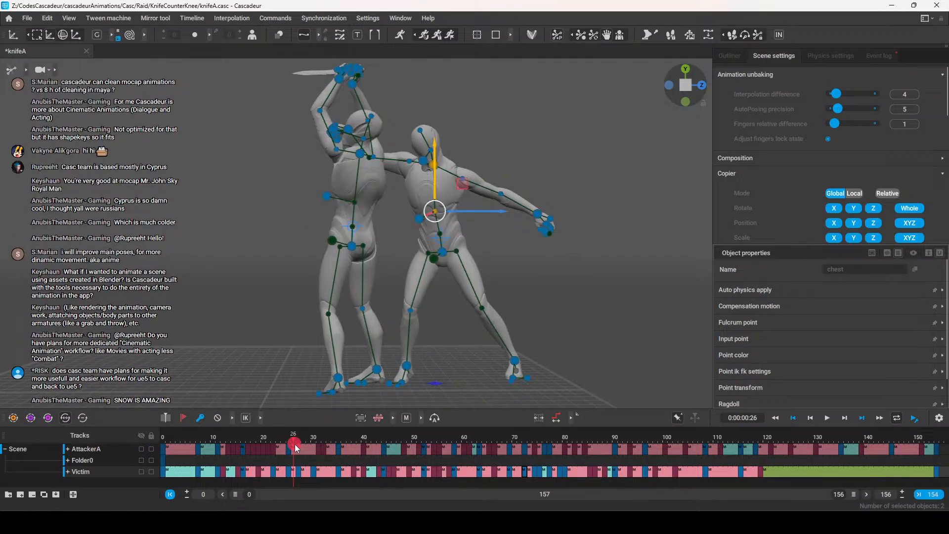
pyautogui.click(299, 472)
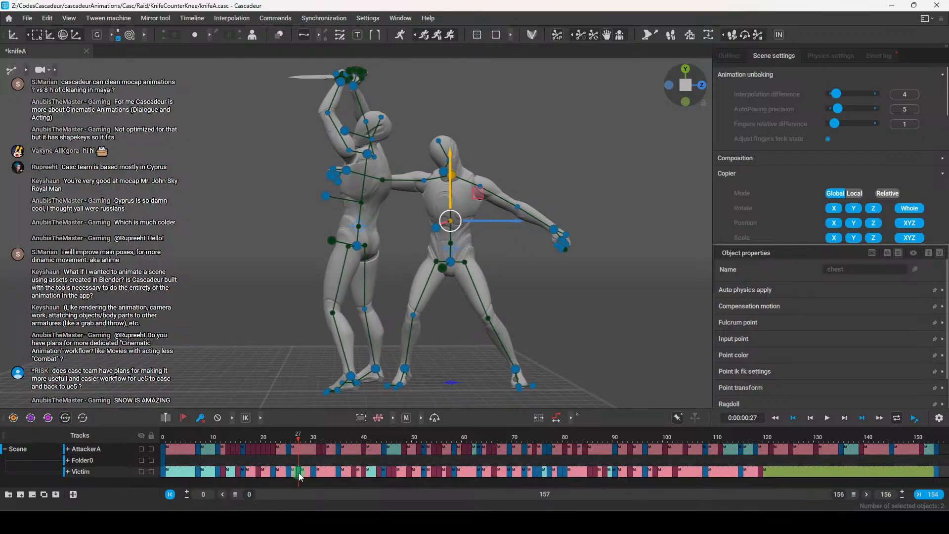
pyautogui.press('f')
# At frame 30, move the Victim's right hand onto the attacker's raised arm
pyautogui.moveTo(297, 439); pyautogui.dragTo(313, 450)
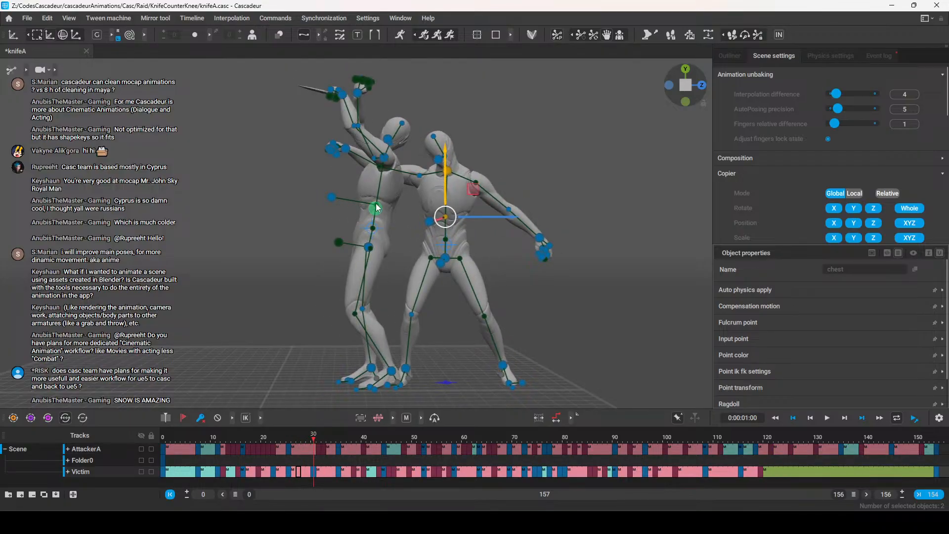
pyautogui.click(345, 149)
pyautogui.moveTo(348, 124); pyautogui.dragTo(427, 125)
pyautogui.keyDown('alt'); pyautogui.moveTo(429, 184); pyautogui.dragTo(412, 225); pyautogui.keyUp('alt')
pyautogui.keyDown('alt'); pyautogui.moveTo(411, 223); pyautogui.dragTo(421, 267, button='middle'); pyautogui.keyUp('alt')
pyautogui.scroll(2, 424, 267)
pyautogui.keyDown('alt'); pyautogui.moveTo(424, 268); pyautogui.dragTo(420, 254); pyautogui.keyUp('alt')
# Rotate the Victim's right hand at frame 30 to follow the attacker's raised arm
pyautogui.press('e')
pyautogui.moveTo(395, 132); pyautogui.dragTo(436, 169)
pyautogui.keyDown('alt'); pyautogui.moveTo(500, 182); pyautogui.dragTo(299, 209); pyautogui.keyUp('alt')
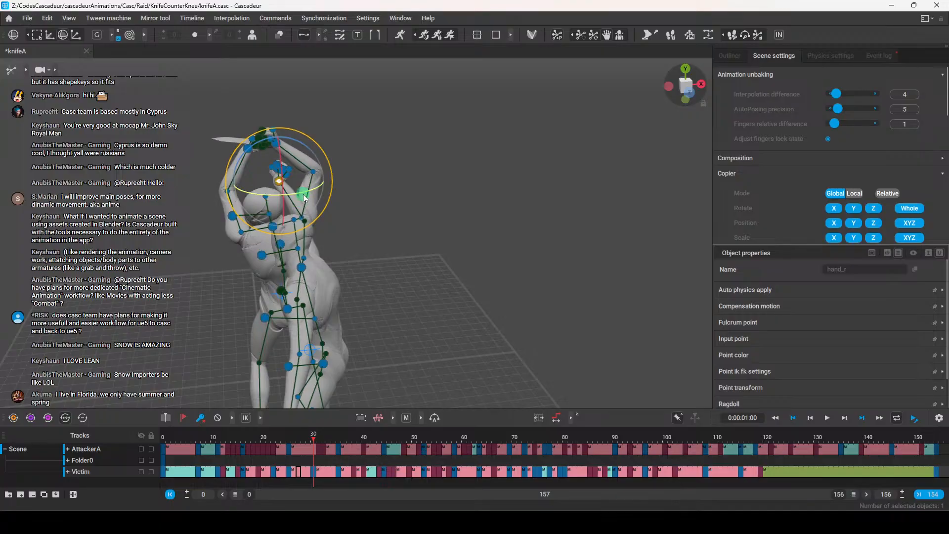
pyautogui.keyDown('alt'); pyautogui.moveTo(424, 188); pyautogui.dragTo(395, 321); pyautogui.keyUp('alt')
pyautogui.press('w')
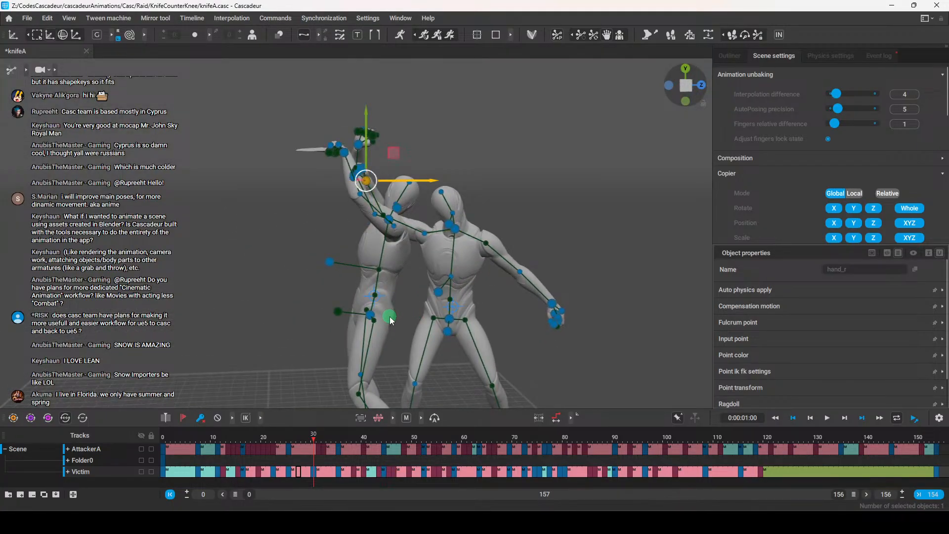
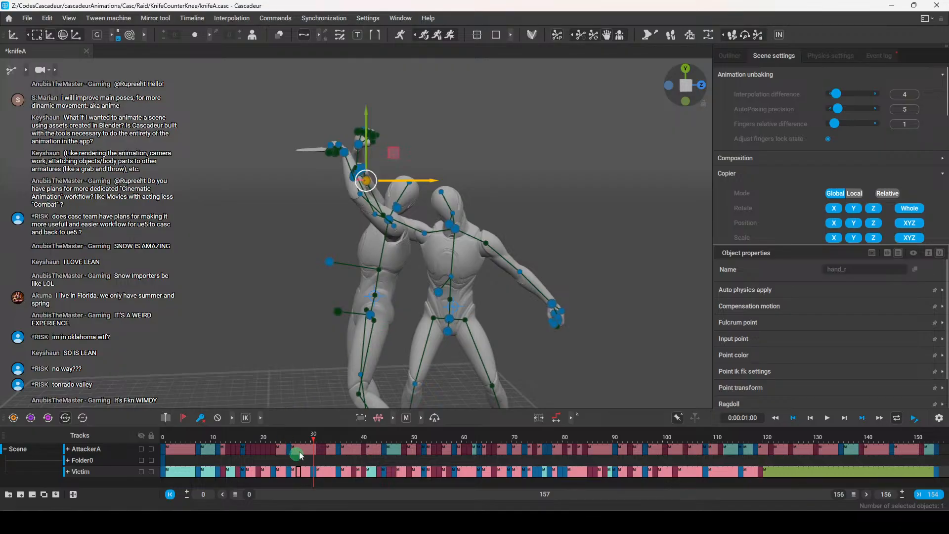
# Nudge the Victim's right hand slightly upward and along the Z axis at frame 30
pyautogui.moveTo(316, 441)
pyautogui.mouseDown()
pyautogui.moveTo(328, 441)
pyautogui.moveTo(287, 441)
pyautogui.moveTo(312, 447)
pyautogui.mouseUp()
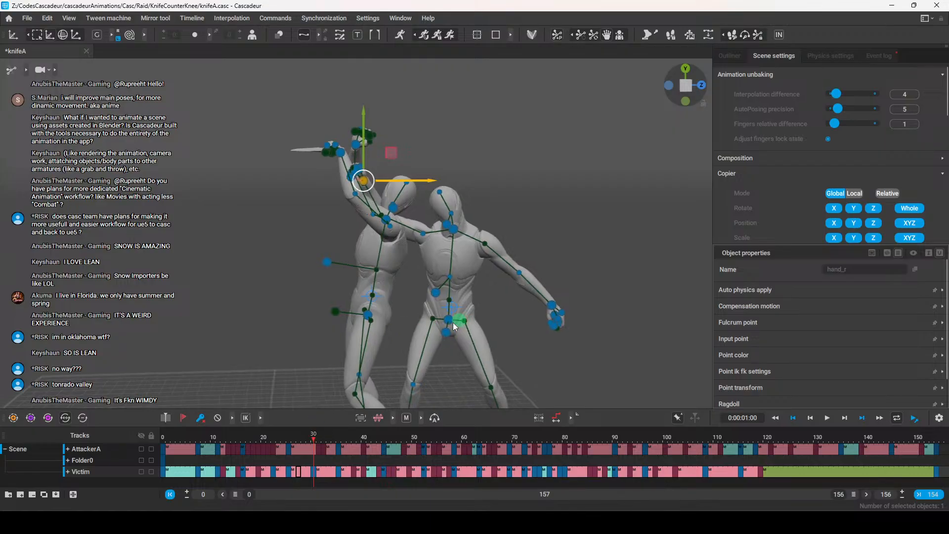
pyautogui.moveTo(458, 322); pyautogui.dragTo(305, 242, button='middle')
pyautogui.moveTo(347, 157); pyautogui.dragTo(350, 148)
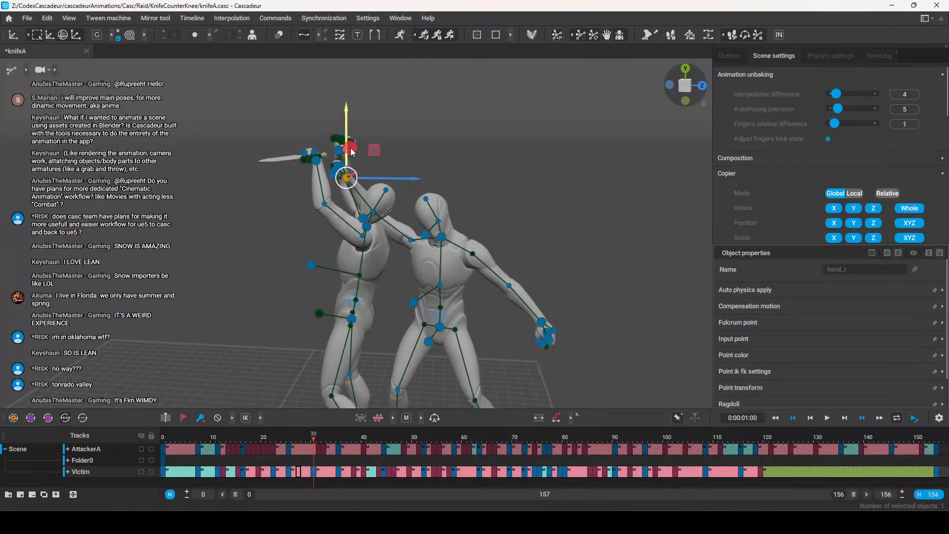
pyautogui.moveTo(412, 179); pyautogui.dragTo(421, 181)
# Refine the rotation of the Victim's right hand at frame 30 from several viewing angles
pyautogui.press('e')
pyautogui.moveTo(408, 294); pyautogui.dragTo(412, 145, button='middle')
pyautogui.moveTo(418, 118); pyautogui.dragTo(433, 142)
pyautogui.moveTo(492, 230); pyautogui.dragTo(396, 284, button='middle')
pyautogui.click(308, 217)
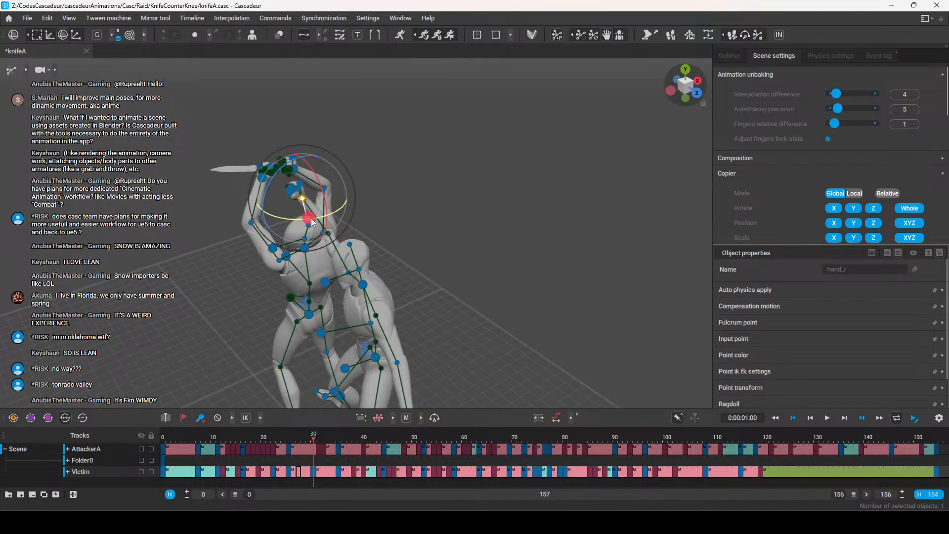
pyautogui.moveTo(332, 246); pyautogui.dragTo(458, 247, button='middle')
pyautogui.press('w')
# Check the Victim's right-hand contact with the attacker's arm between frames 25 and 35
pyautogui.moveTo(314, 437); pyautogui.dragTo(338, 437)
pyautogui.moveTo(346, 409); pyautogui.dragTo(503, 283, button='middle')
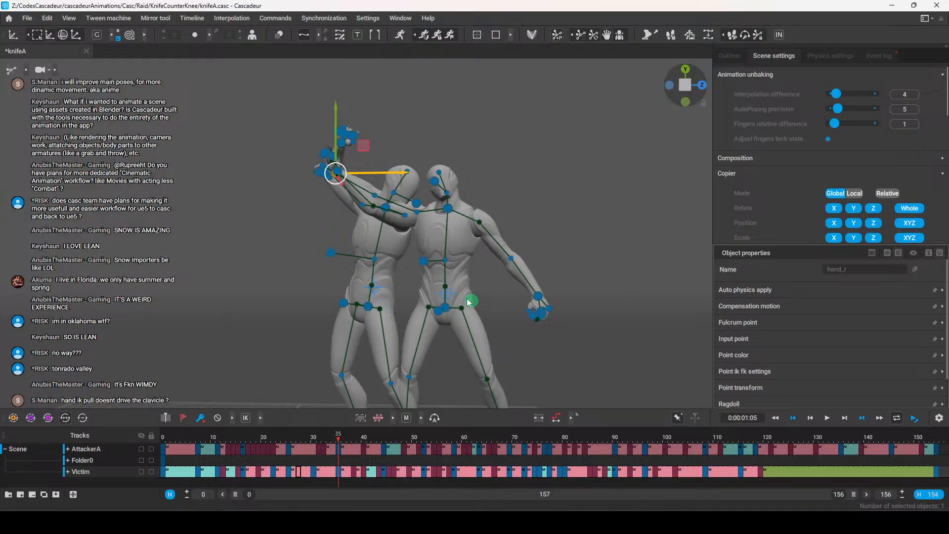
pyautogui.keyDown('alt'); pyautogui.moveTo(530, 271); pyautogui.dragTo(492, 258); pyautogui.keyUp('alt')
pyautogui.moveTo(328, 437); pyautogui.dragTo(290, 444)
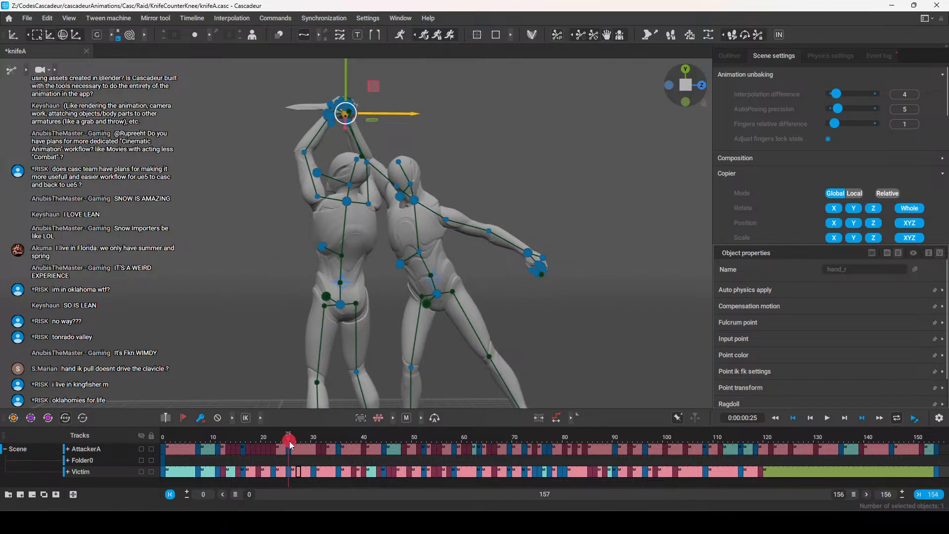
pyautogui.moveTo(290, 445); pyautogui.dragTo(291, 444)
pyautogui.scroll(5, 453, 140)
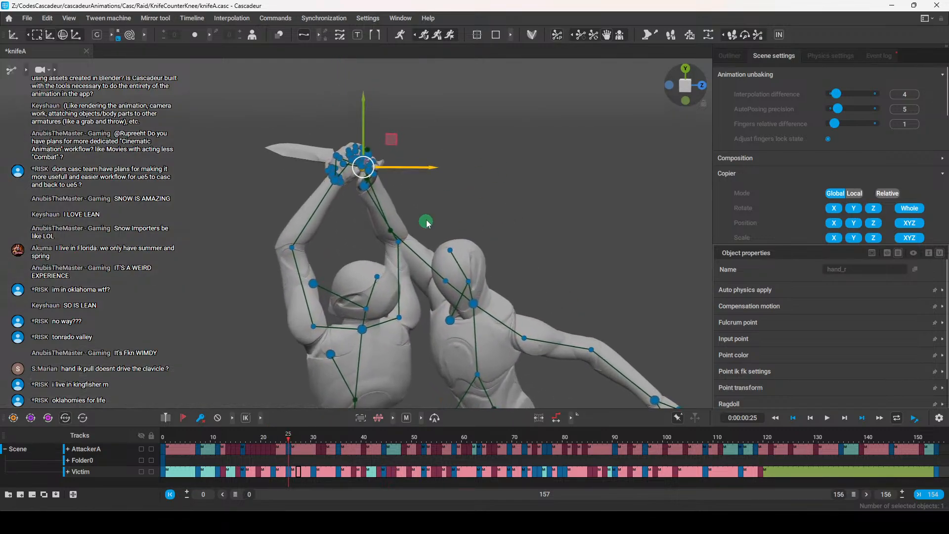
# Toggle AutoPosing: Fingers to reduce the finger control points on both characters' hands
pyautogui.scroll(6, 427, 224)
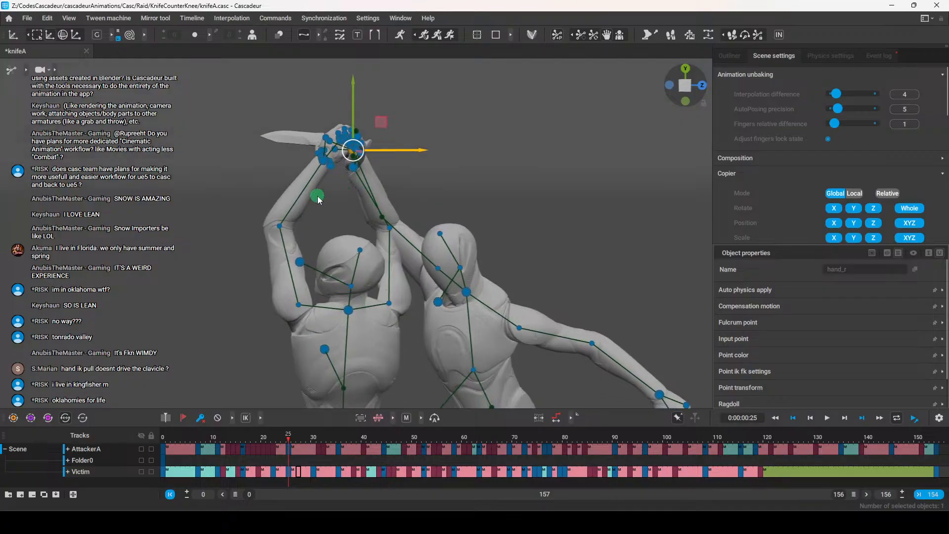
pyautogui.click(420, 148)
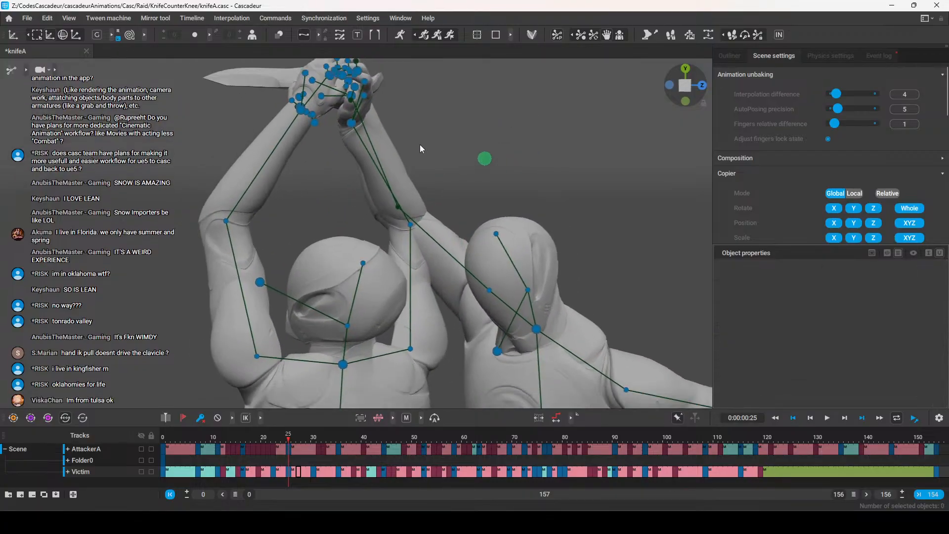
pyautogui.scroll(-4, 421, 145)
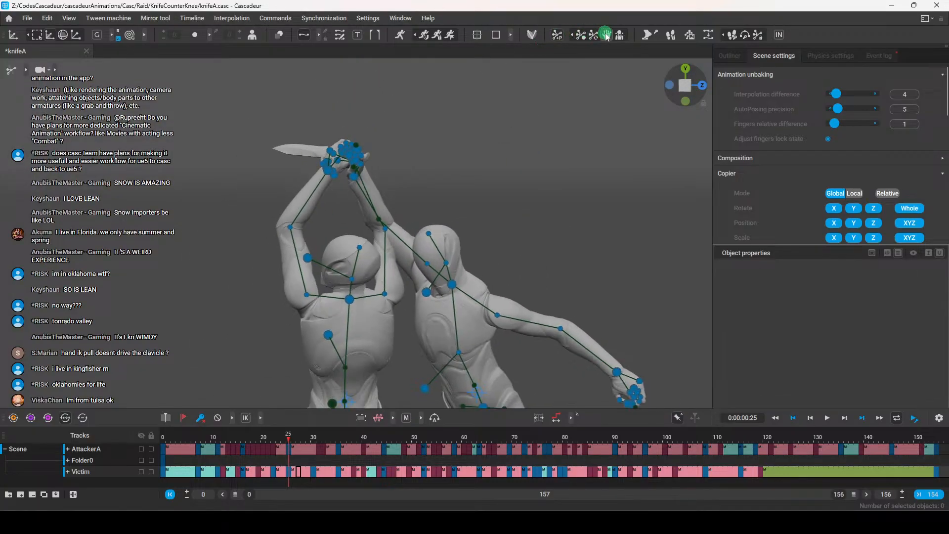
pyautogui.click(607, 38)
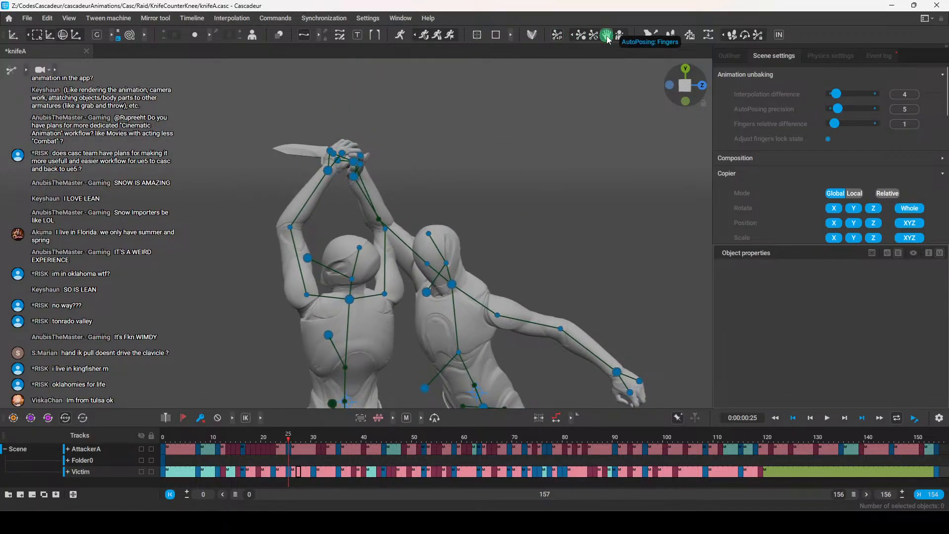
# Select both of the attacker's hands and the Victim's right hand at frame 25, and lower them together along the Y axis toward the attacker's head
pyautogui.scroll(2, 397, 218)
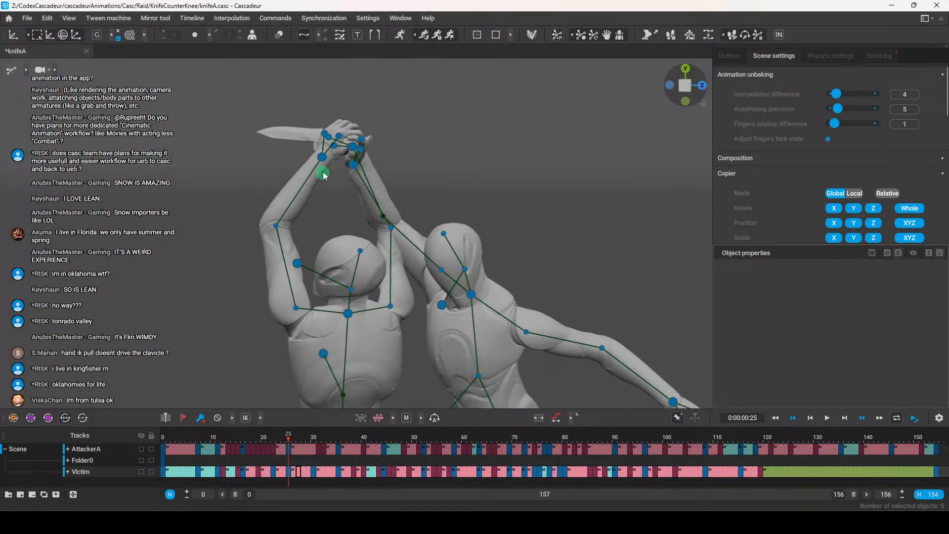
pyautogui.click(324, 176)
pyautogui.scroll(5, 326, 220)
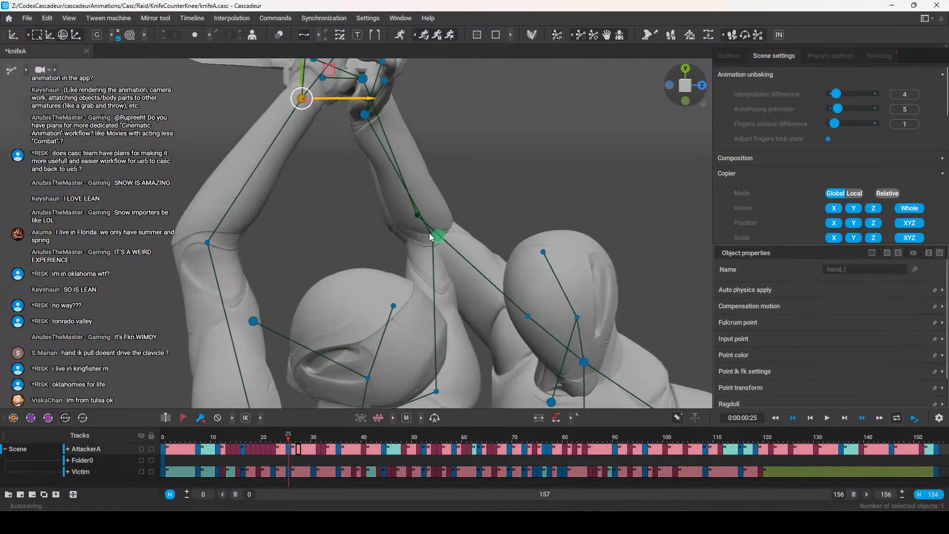
pyautogui.moveTo(428, 233); pyautogui.dragTo(339, 250, button='middle')
pyautogui.scroll(4, 390, 252)
pyautogui.keyDown('alt'); pyautogui.moveTo(339, 250); pyautogui.dragTo(316, 237); pyautogui.keyUp('alt')
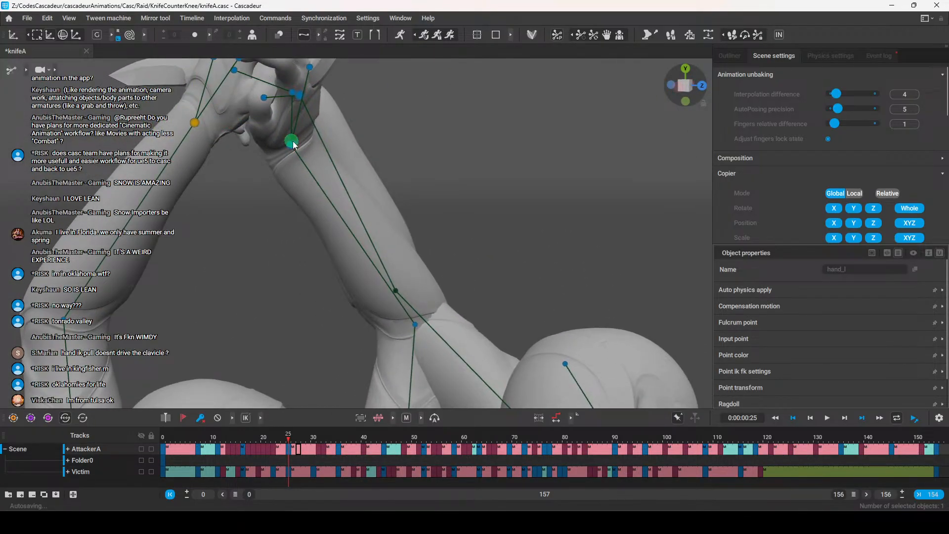
pyautogui.keyDown('shift'); pyautogui.click(292, 146); pyautogui.keyUp('shift')
pyautogui.scroll(-5, 295, 197)
pyautogui.moveTo(296, 227); pyautogui.dragTo(399, 260, button='middle')
pyautogui.scroll(-2, 406, 243)
pyautogui.keyDown('alt'); pyautogui.moveTo(399, 261); pyautogui.dragTo(470, 268, button='right'); pyautogui.keyUp('alt')
pyautogui.moveTo(470, 268); pyautogui.dragTo(350, 227, button='middle')
pyautogui.keyDown('alt'); pyautogui.moveTo(350, 226); pyautogui.dragTo(498, 262, button='right'); pyautogui.keyUp('alt')
pyautogui.keyDown('alt'); pyautogui.moveTo(498, 262); pyautogui.dragTo(446, 250); pyautogui.keyUp('alt')
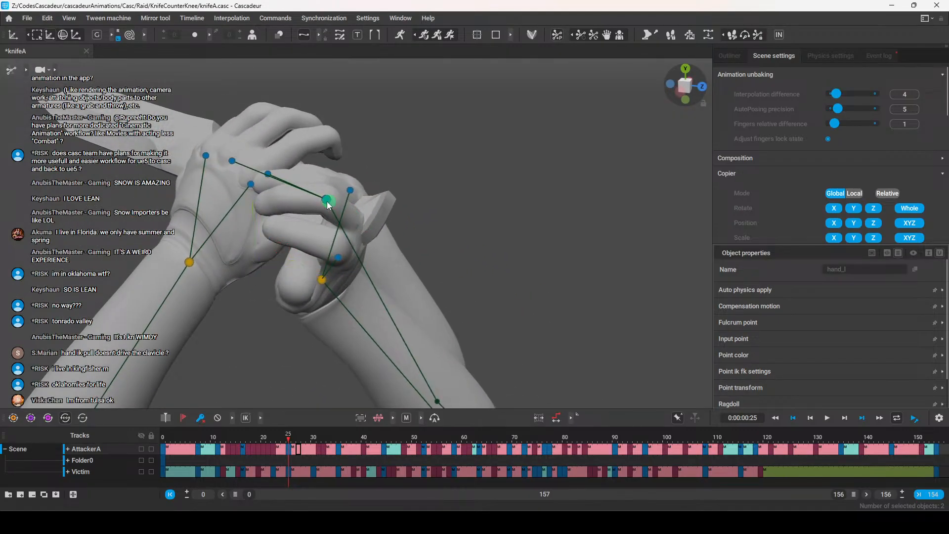
pyautogui.keyDown('shift'); pyautogui.click(327, 201); pyautogui.keyUp('shift')
pyautogui.keyDown('alt'); pyautogui.moveTo(499, 277); pyautogui.dragTo(448, 304, button='right'); pyautogui.keyUp('alt')
pyautogui.moveTo(447, 304); pyautogui.dragTo(477, 212, button='middle')
pyautogui.keyDown('alt'); pyautogui.moveTo(478, 212); pyautogui.dragTo(484, 275); pyautogui.keyUp('alt')
pyautogui.keyDown('alt'); pyautogui.moveTo(485, 274); pyautogui.dragTo(374, 207, button='right'); pyautogui.keyUp('alt')
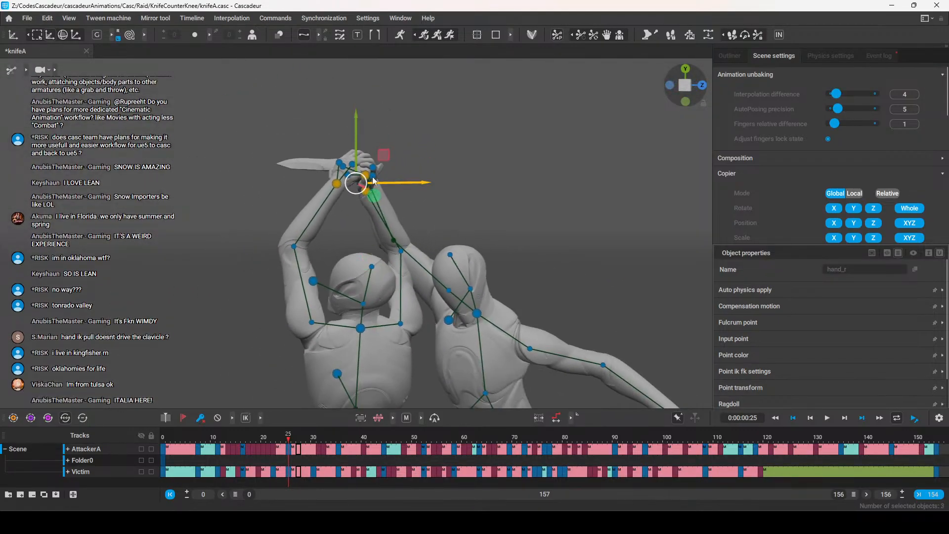
pyautogui.moveTo(356, 139); pyautogui.dragTo(371, 176)
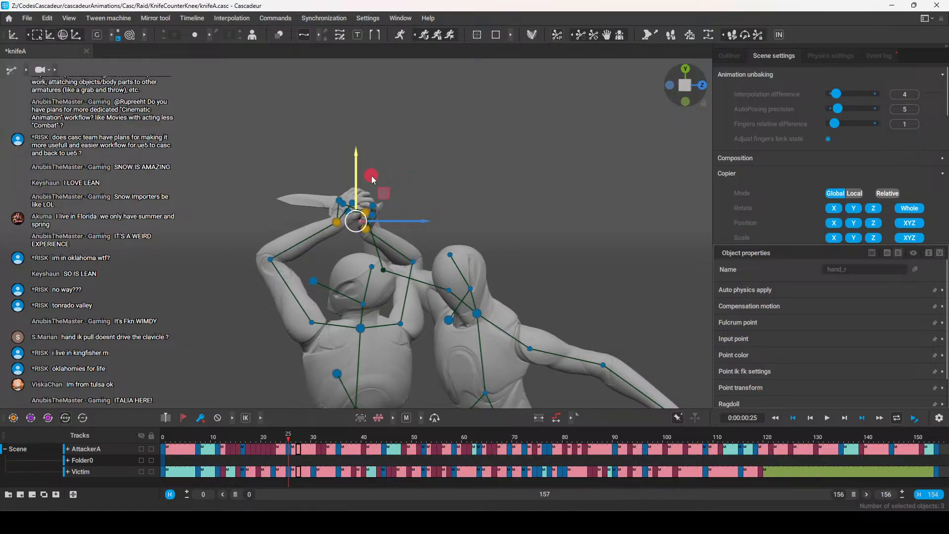
pyautogui.keyDown('alt'); pyautogui.moveTo(535, 286); pyautogui.dragTo(482, 338, button='right'); pyautogui.keyUp('alt')
pyautogui.moveTo(482, 337); pyautogui.dragTo(462, 247, button='middle')
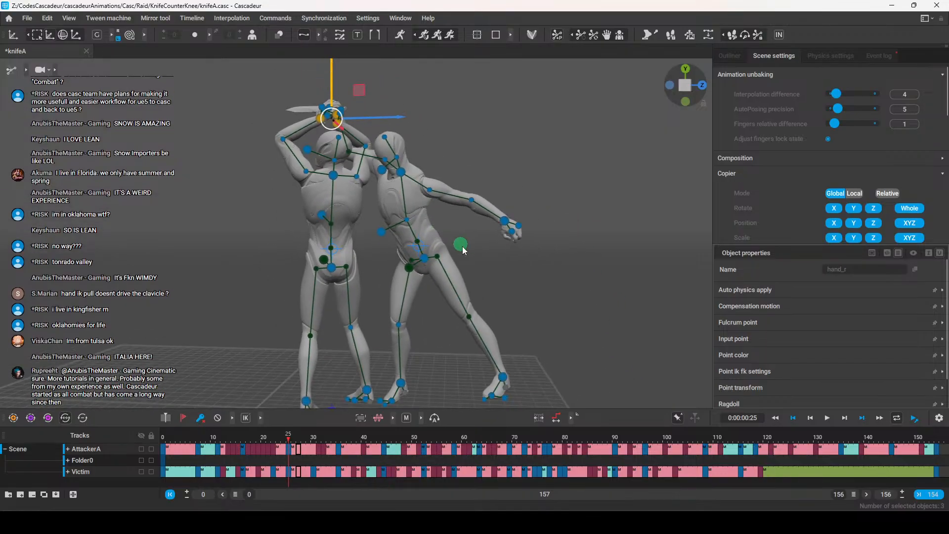
# Scrub between frames 16 and 25 to examine how the attacker raises the knife and how the Victim approaches
pyautogui.moveTo(288, 439); pyautogui.dragTo(231, 456)
pyautogui.moveTo(239, 457); pyautogui.dragTo(242, 456)
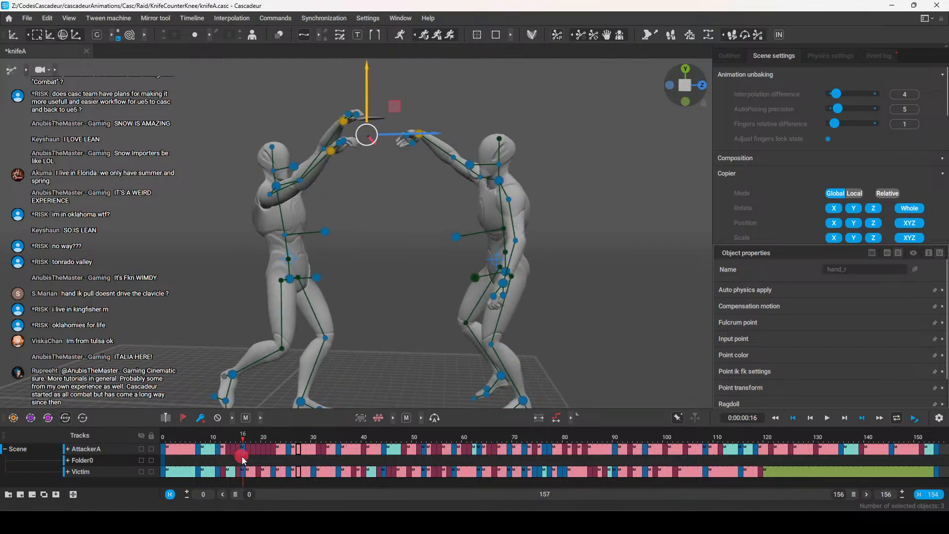
pyautogui.moveTo(388, 363); pyautogui.dragTo(370, 339, button='right')
pyautogui.click(242, 440)
pyautogui.moveTo(248, 441); pyautogui.dragTo(271, 443)
pyautogui.click(291, 226)
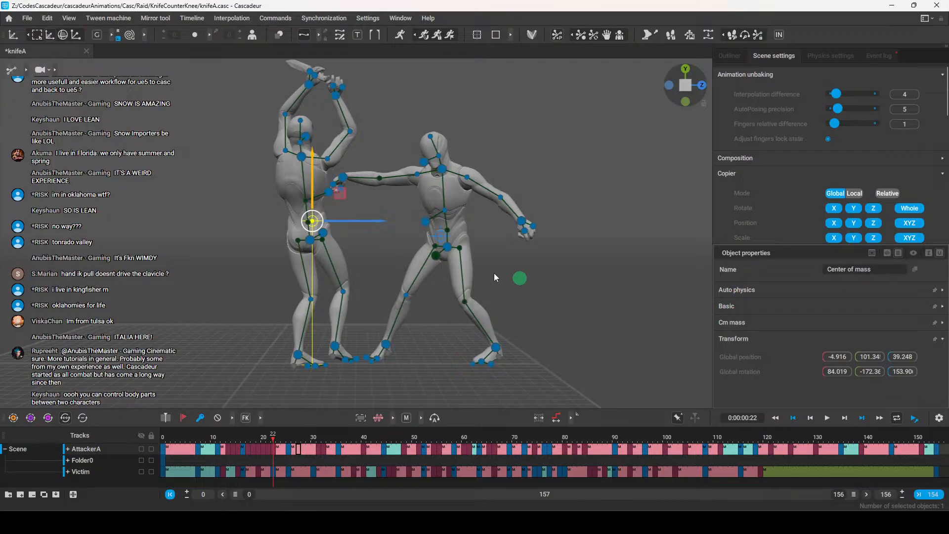
pyautogui.keyDown('alt'); pyautogui.moveTo(510, 266); pyautogui.dragTo(504, 262); pyautogui.keyUp('alt')
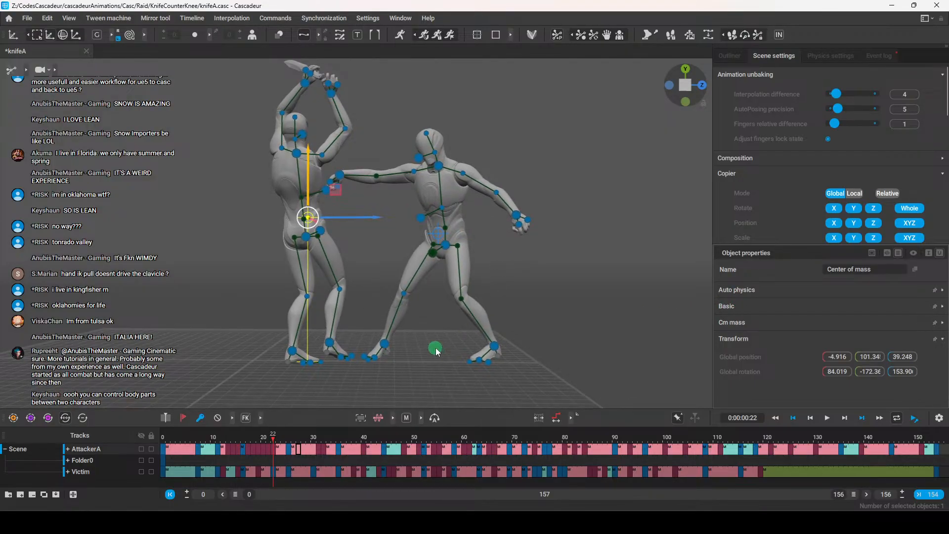
pyautogui.moveTo(275, 438); pyautogui.dragTo(271, 443)
# Lock the Victim's right foot and right hand in place at frame 22
pyautogui.moveTo(443, 201); pyautogui.dragTo(414, 257)
pyautogui.moveTo(393, 328); pyautogui.dragTo(361, 386)
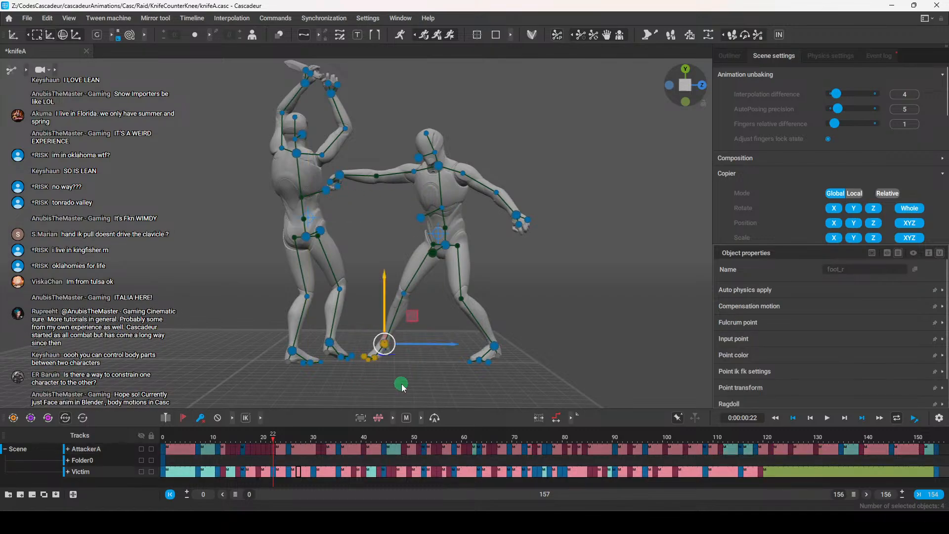
pyautogui.click(440, 230)
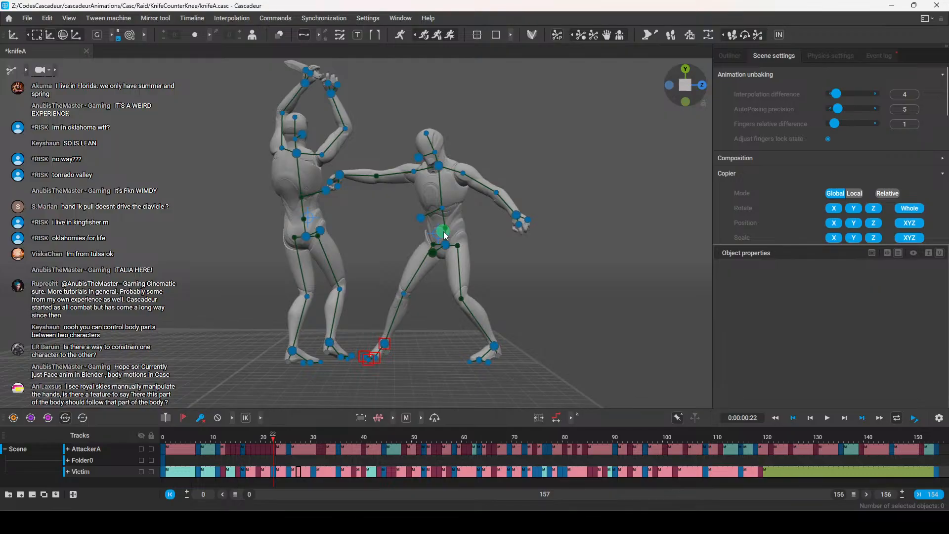
pyautogui.click(344, 177)
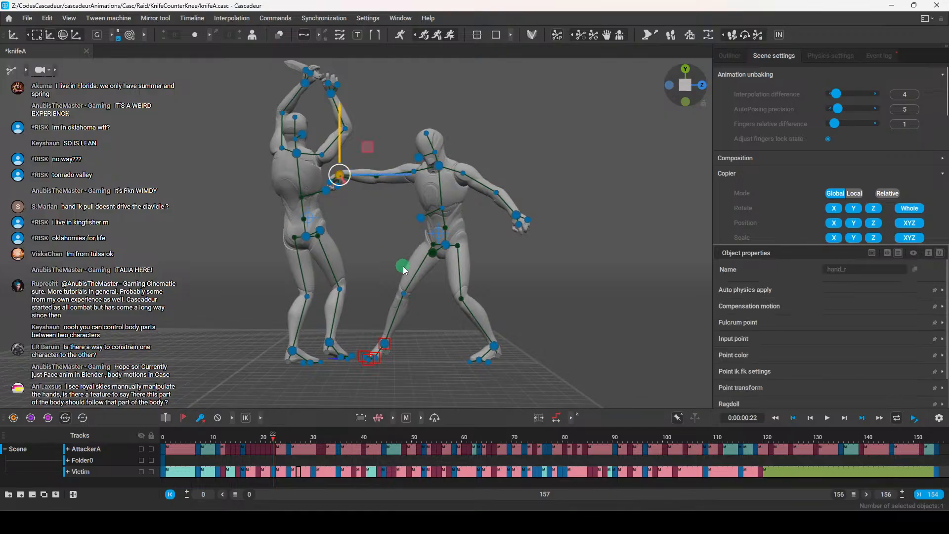
pyautogui.click(374, 249)
pyautogui.click(340, 176)
pyautogui.click(362, 227)
# Shift the Victim's center of mass along Z toward the attacker at frame 22, and unlock the right hand and foot
pyautogui.click(439, 233)
pyautogui.moveTo(508, 239); pyautogui.dragTo(482, 241)
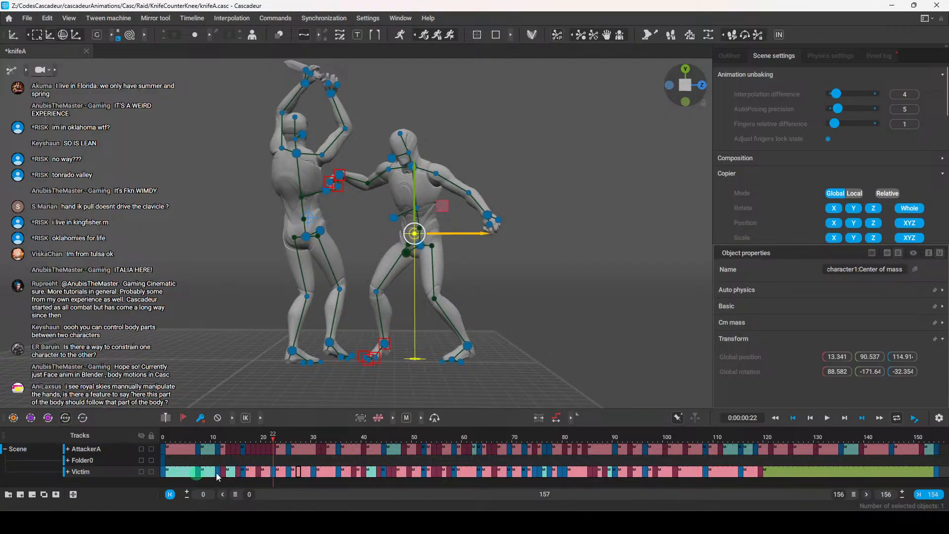
pyautogui.click(339, 175)
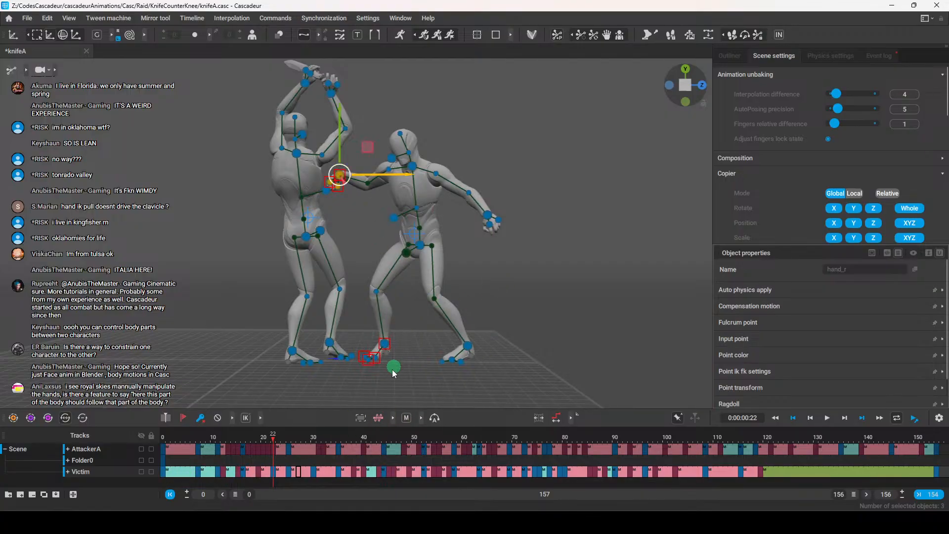
pyautogui.click(385, 345)
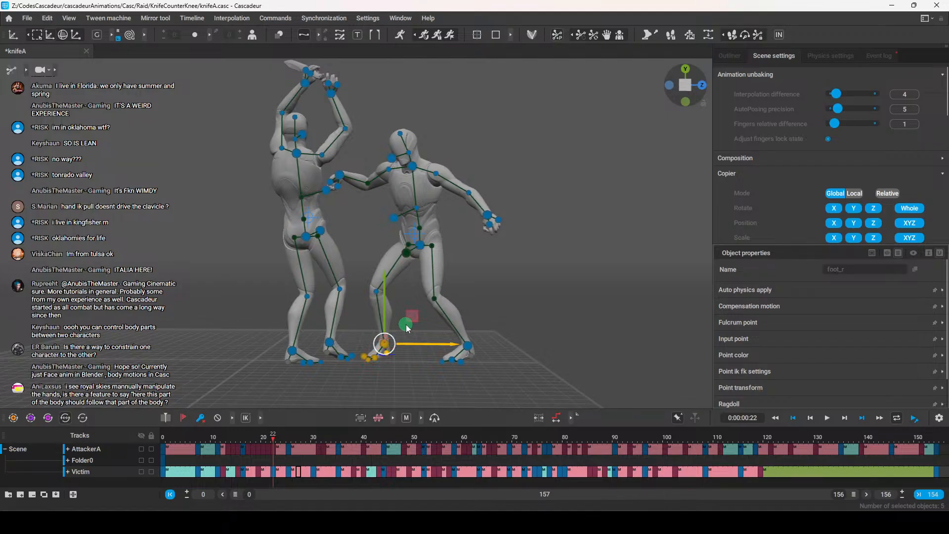
pyautogui.click(519, 299)
pyautogui.scroll(3, 485, 294)
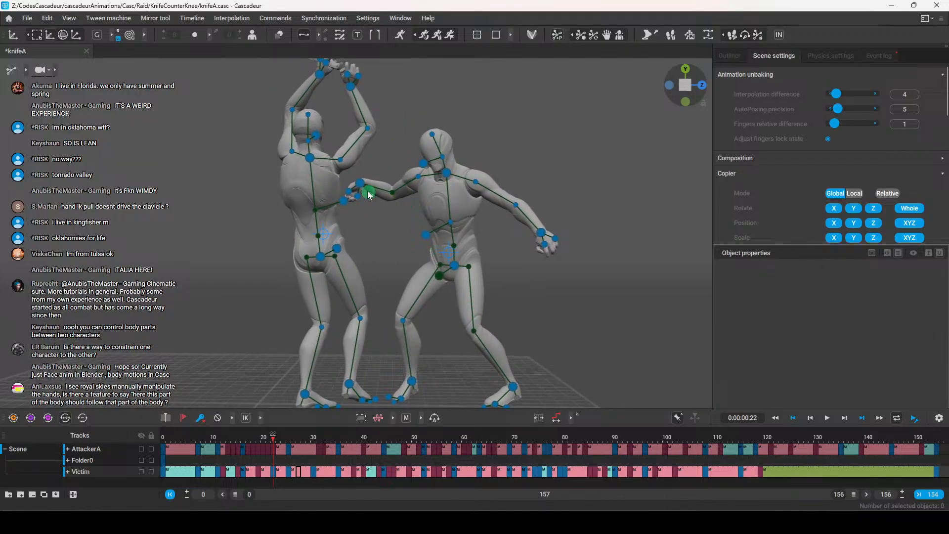
# Try to lower both of the attacker's raised hands at frame 22, and undo the move
pyautogui.click(361, 184)
pyautogui.moveTo(422, 211); pyautogui.dragTo(472, 270, button='middle')
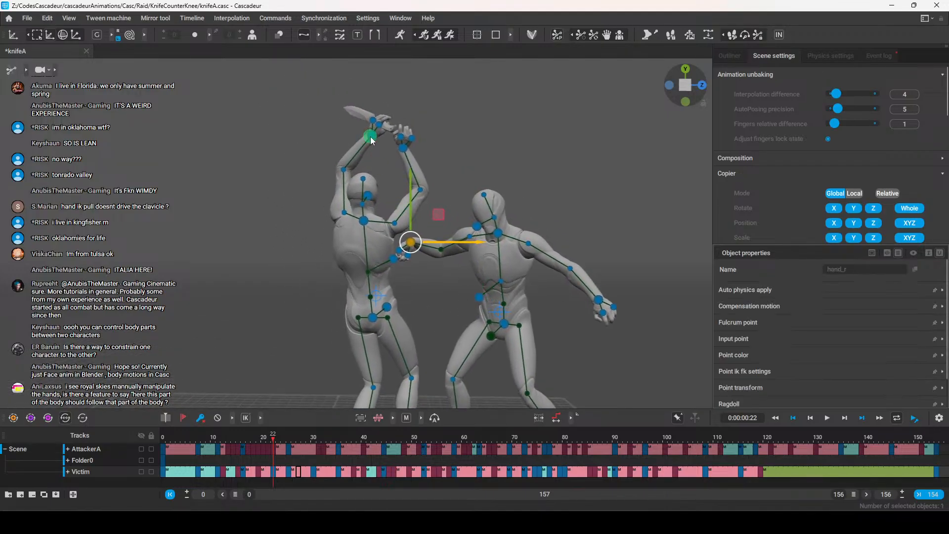
pyautogui.click(370, 137)
pyautogui.keyDown('shift'); pyautogui.click(403, 148); pyautogui.keyUp('shift')
pyautogui.moveTo(389, 106); pyautogui.dragTo(391, 140)
pyautogui.hotkey('ctrl', 'z')
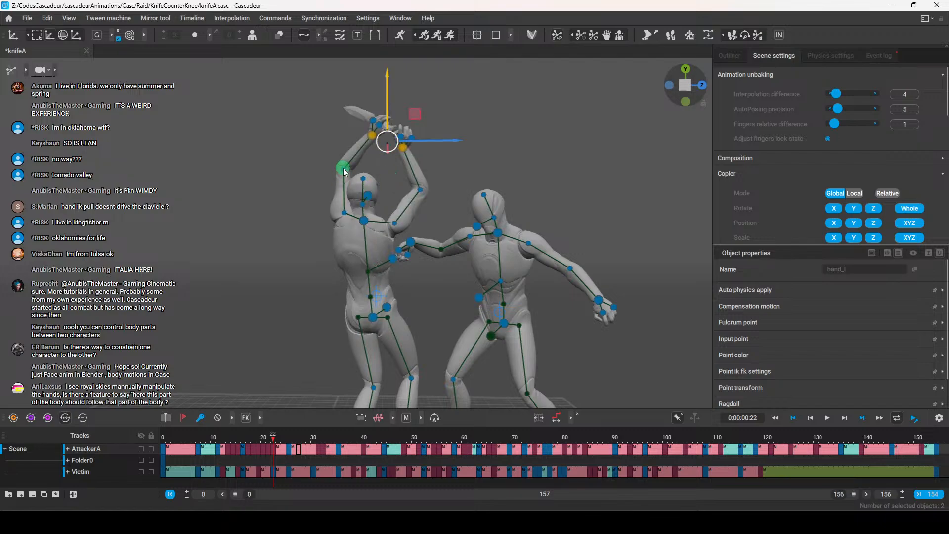
# Lower both of the attacker's hands along Y toward head height at frame 22 on the AttackerA track, checking the elbows
pyautogui.click(271, 450)
pyautogui.click(487, 181)
pyautogui.click(372, 136)
pyautogui.keyDown('shift'); pyautogui.click(405, 148); pyautogui.keyUp('shift')
pyautogui.moveTo(387, 107); pyautogui.dragTo(387, 138)
pyautogui.click(434, 213)
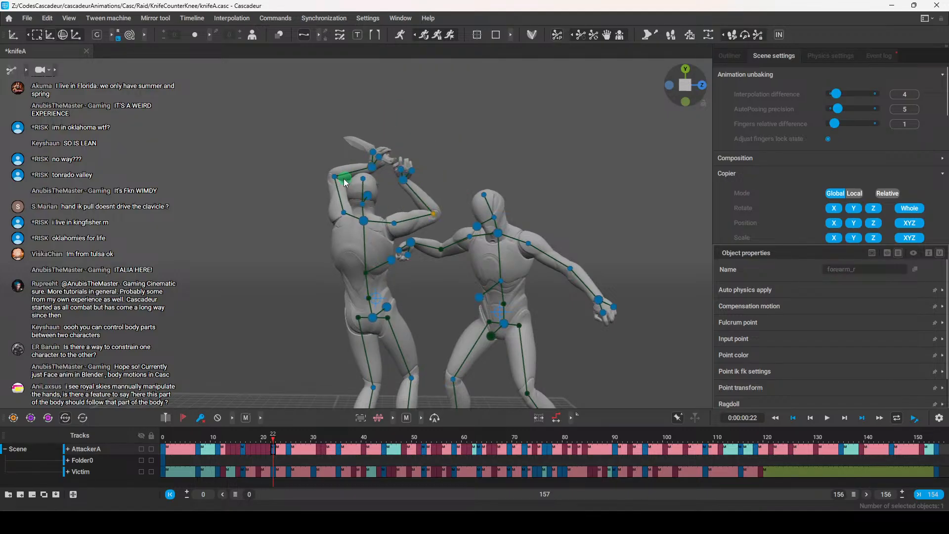
pyautogui.press('Tab')
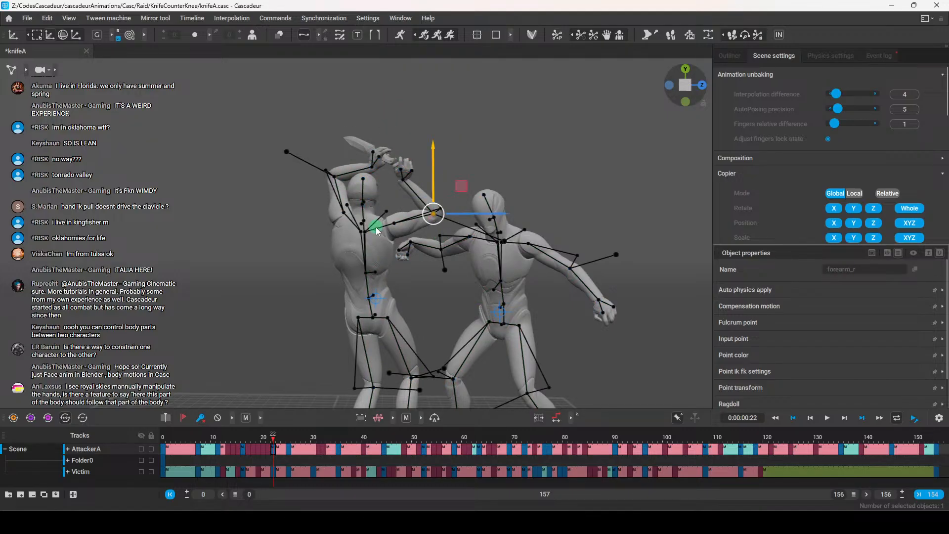
pyautogui.press('Tab')
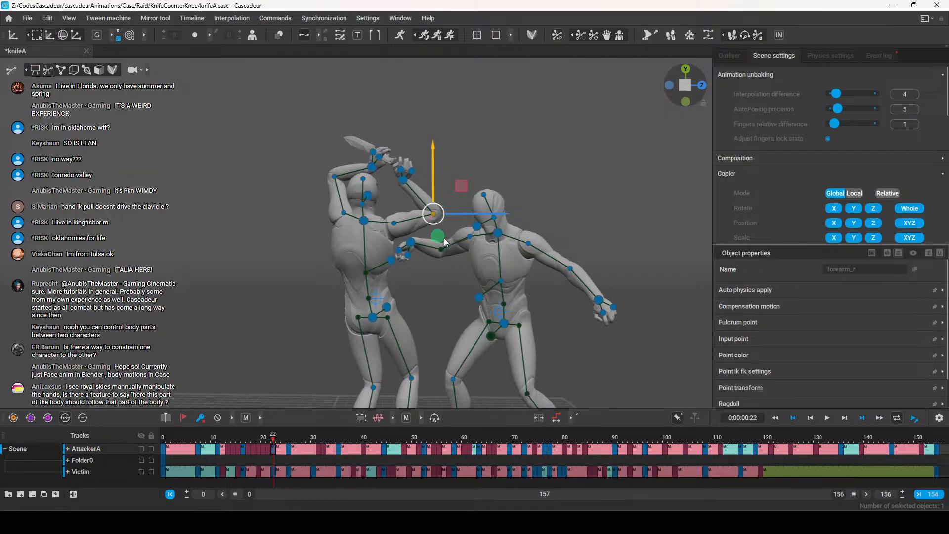
pyautogui.hotkey('ctrl', 'z')
pyautogui.hotkey('ctrl', 'z')
pyautogui.hotkey('ctrl', 'z')
# Rotate the Victim's right hand and raise it onto the attacker's right wrist at frame 22
pyautogui.scroll(-1, 507, 158)
pyautogui.moveTo(506, 158); pyautogui.dragTo(491, 114, button='middle')
pyautogui.click(390, 190)
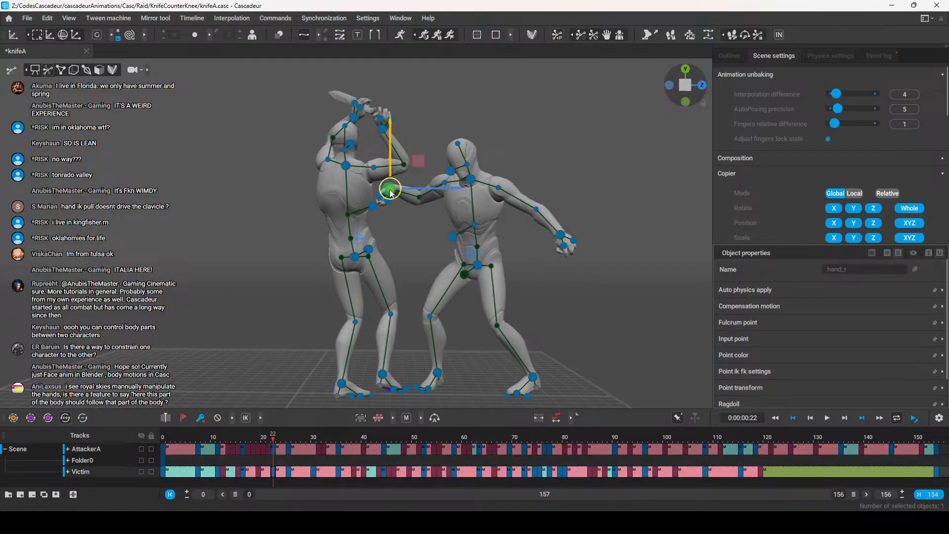
pyautogui.moveTo(434, 238); pyautogui.dragTo(438, 242, button='middle')
pyautogui.press('e')
pyautogui.moveTo(437, 170); pyautogui.dragTo(462, 230)
pyautogui.press('w')
pyautogui.moveTo(399, 204); pyautogui.dragTo(399, 138)
pyautogui.keyDown('alt'); pyautogui.moveTo(450, 204); pyautogui.dragTo(486, 220); pyautogui.keyUp('alt')
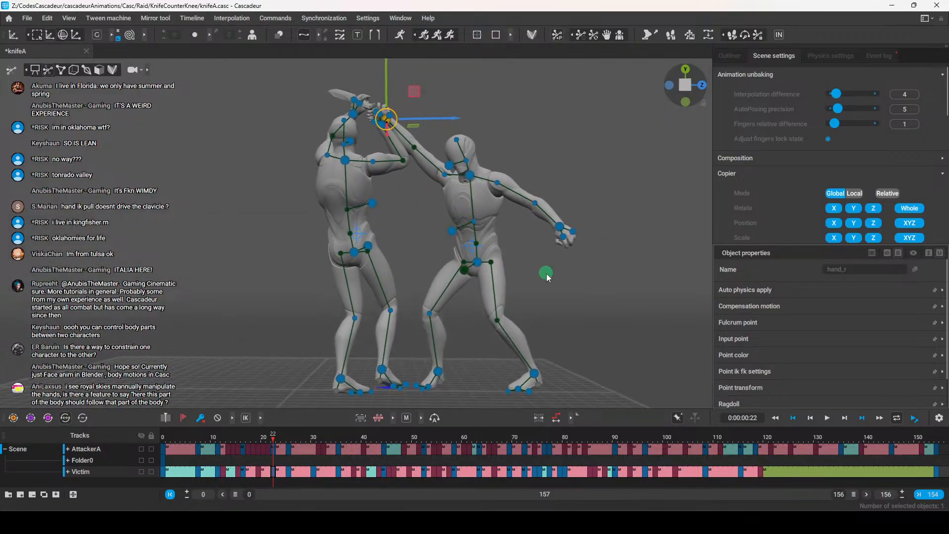
# Select the Victim's right foot and toggle Fixing interpolation on change interval
pyautogui.click(437, 371)
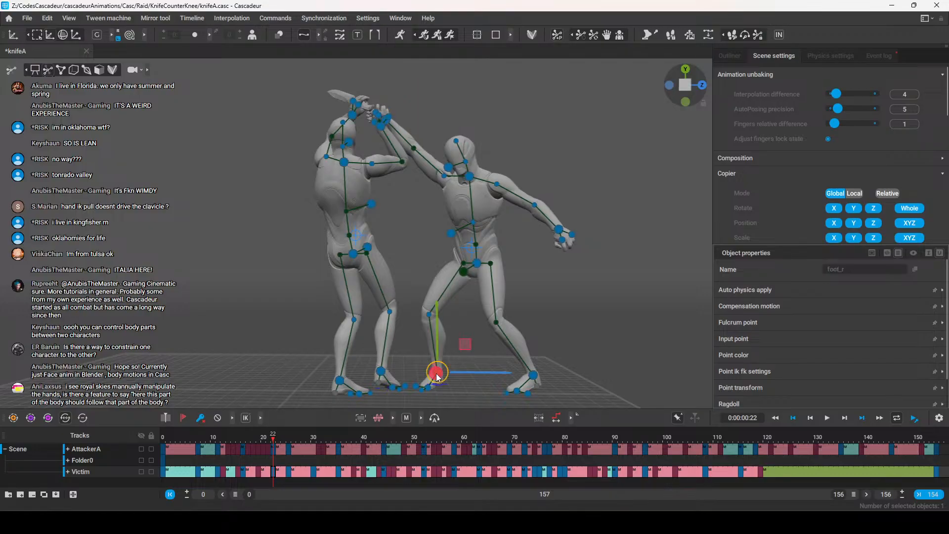
pyautogui.keyDown('alt'); pyautogui.moveTo(571, 358); pyautogui.dragTo(564, 338, button='middle'); pyautogui.keyUp('alt')
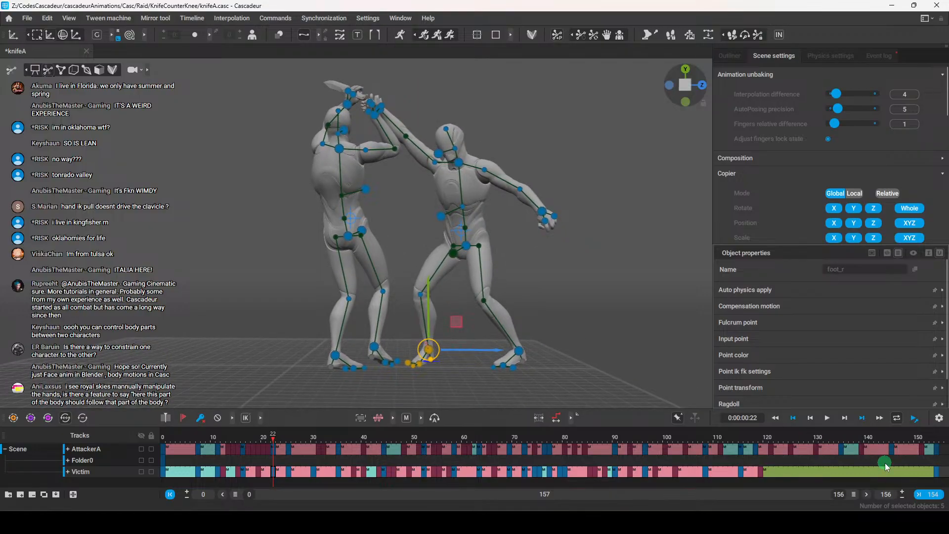
pyautogui.click(677, 419)
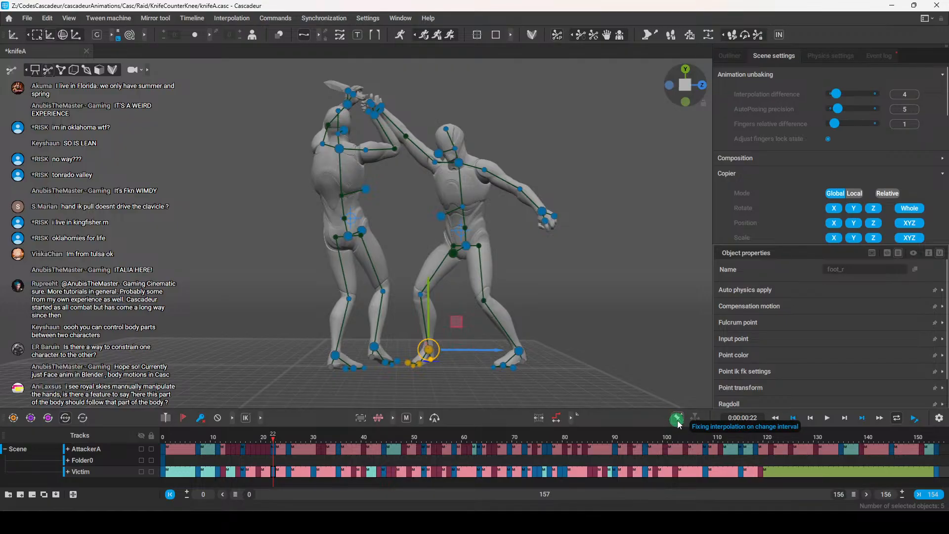
# Adjust the Victim's center of mass at frame 22 and check the right hand's grip on the attacker's wrist from several angles
pyautogui.click(458, 229)
pyautogui.moveTo(514, 231); pyautogui.dragTo(526, 256)
pyautogui.keyDown('alt'); pyautogui.moveTo(408, 171); pyautogui.dragTo(366, 236); pyautogui.keyUp('alt')
pyautogui.doubleClick(364, 191)
pyautogui.keyDown('alt'); pyautogui.moveTo(394, 293); pyautogui.dragTo(361, 346); pyautogui.keyUp('alt')
pyautogui.keyDown('alt'); pyautogui.moveTo(386, 220); pyautogui.dragTo(468, 202); pyautogui.keyUp('alt')
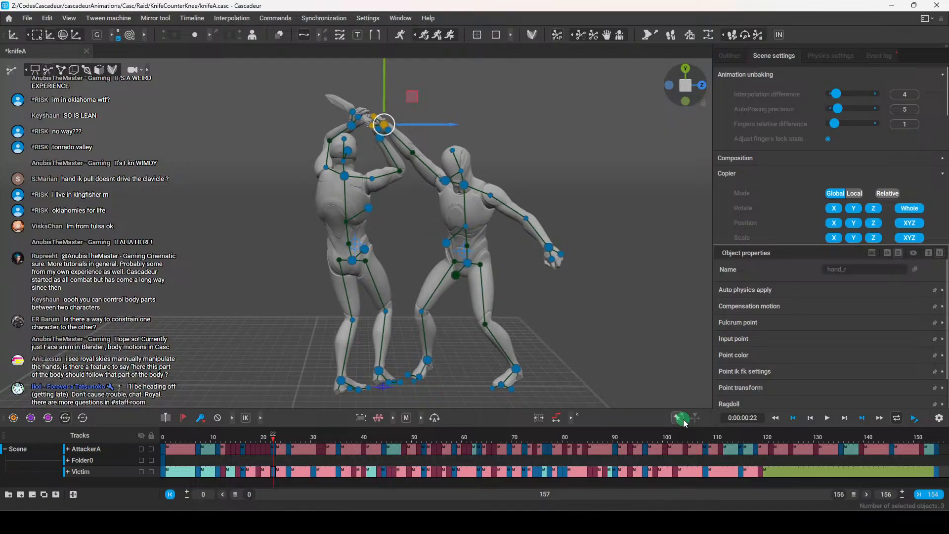
pyautogui.keyDown('alt'); pyautogui.moveTo(543, 277); pyautogui.dragTo(493, 299); pyautogui.keyUp('alt')
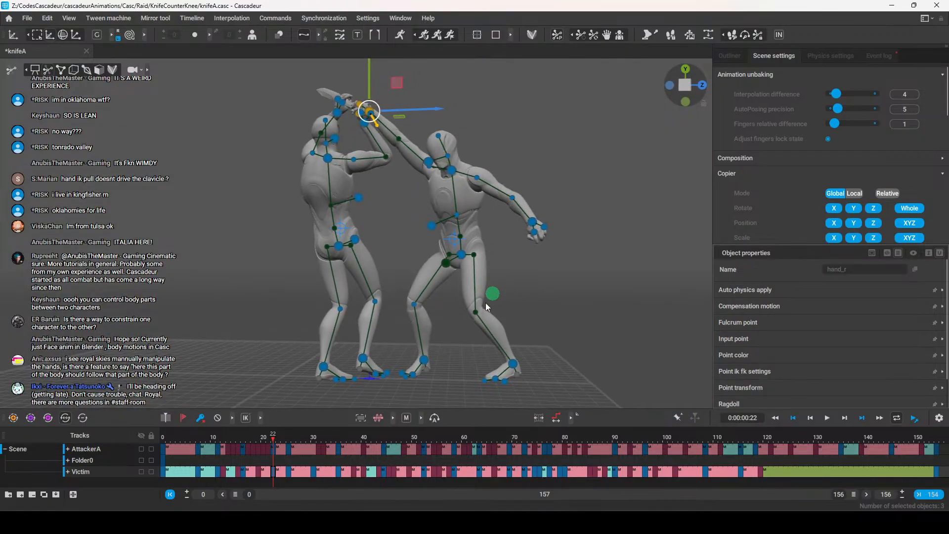
# Raise the Victim's left foot off the floor along Y at frame 22 and select it together with its toes
pyautogui.click(425, 361)
pyautogui.click(449, 245)
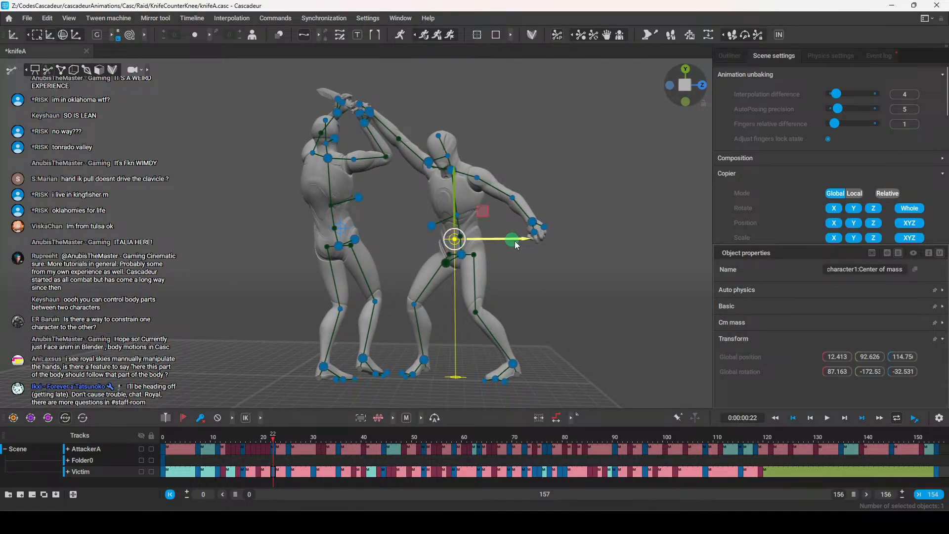
pyautogui.click(516, 366)
pyautogui.moveTo(274, 439)
pyautogui.mouseDown()
pyautogui.moveTo(286, 439)
pyautogui.moveTo(273, 440)
pyautogui.mouseUp()
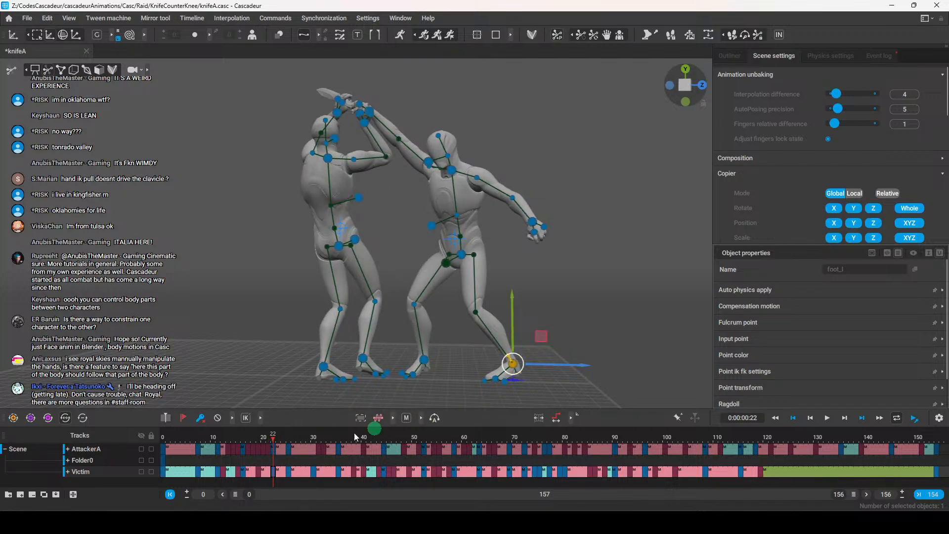
pyautogui.keyDown('alt'); pyautogui.moveTo(565, 356); pyautogui.dragTo(564, 349); pyautogui.keyUp('alt')
pyautogui.moveTo(515, 326); pyautogui.dragTo(513, 302)
pyautogui.press('e')
pyautogui.press('w')
pyautogui.doubleClick(516, 330)
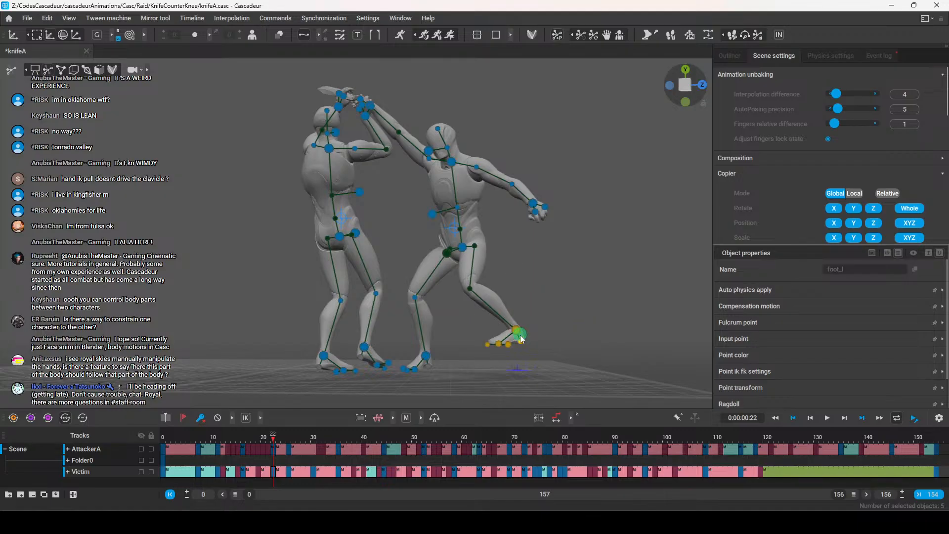
pyautogui.press('r')
# Move the Victim's left foot inward along Z at frame 25 so it rests on its toes, comparing with frame 22
pyautogui.moveTo(272, 438); pyautogui.dragTo(290, 441)
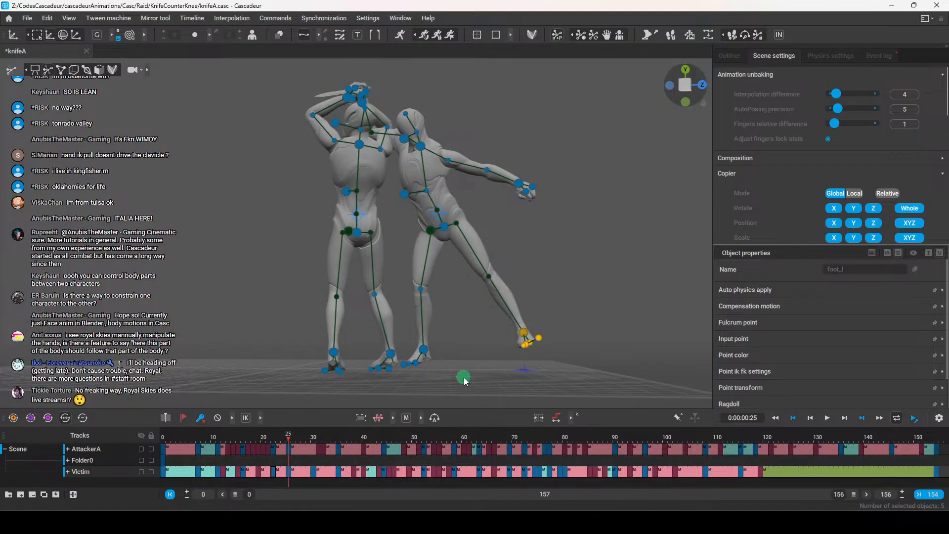
pyautogui.click(582, 360)
pyautogui.keyDown('alt'); pyautogui.moveTo(566, 355); pyautogui.dragTo(523, 358); pyautogui.keyUp('alt')
pyautogui.click(466, 345)
pyautogui.moveTo(464, 382); pyautogui.dragTo(556, 363, button='middle')
pyautogui.moveTo(567, 338); pyautogui.dragTo(551, 340)
pyautogui.moveTo(576, 360); pyautogui.dragTo(505, 386, button='middle')
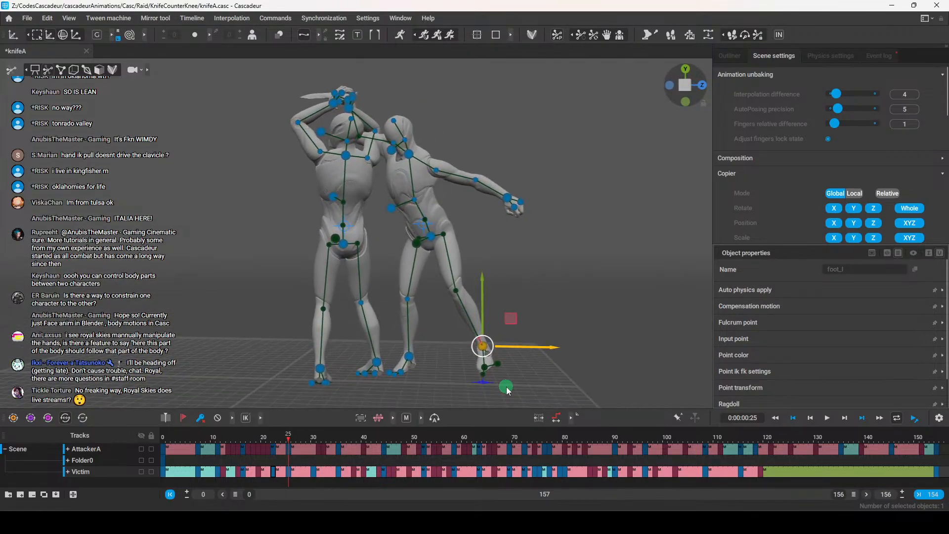
pyautogui.moveTo(289, 444); pyautogui.dragTo(274, 454)
pyautogui.click(562, 309)
pyautogui.click(499, 346)
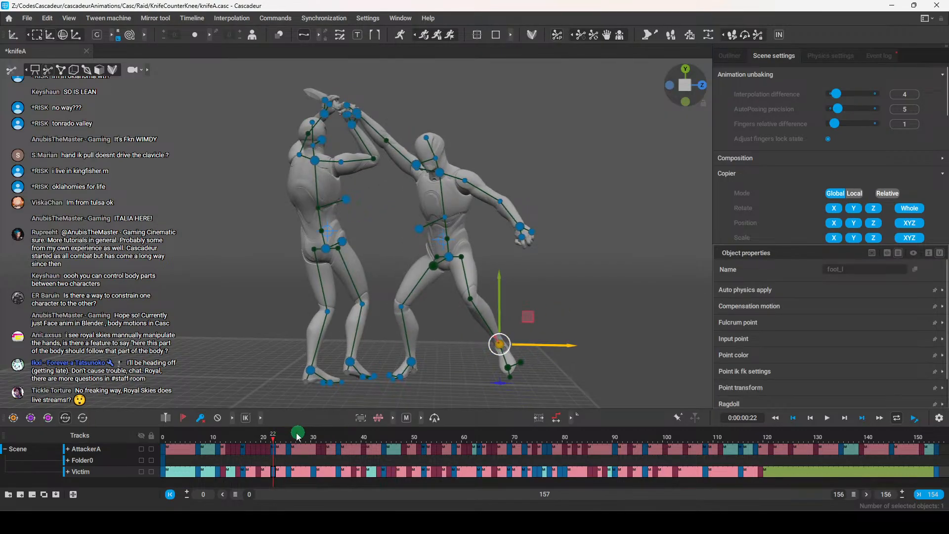
# Release the Victim's left upper arm and left forearm points to AutoPosing at frame 25
pyautogui.moveTo(273, 444); pyautogui.dragTo(287, 446)
pyautogui.moveTo(440, 216)
pyautogui.mouseDown(button='middle')
pyautogui.moveTo(387, 249)
pyautogui.moveTo(451, 233)
pyautogui.mouseUp(button='middle')
pyautogui.scroll(4, 451, 232)
pyautogui.moveTo(559, 243); pyautogui.dragTo(576, 232, button='middle')
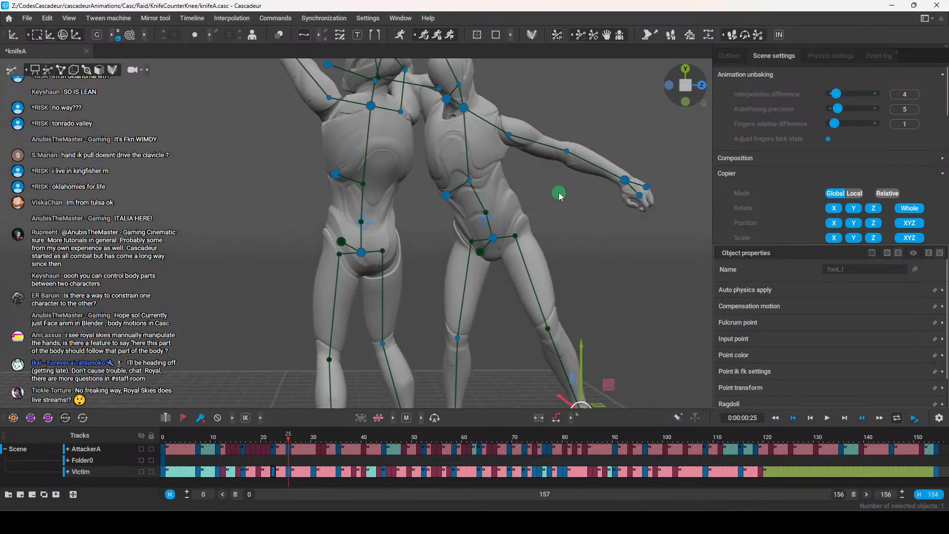
pyautogui.scroll(-2, 556, 194)
pyautogui.click(482, 152)
pyautogui.moveTo(538, 206); pyautogui.dragTo(544, 273, button='middle')
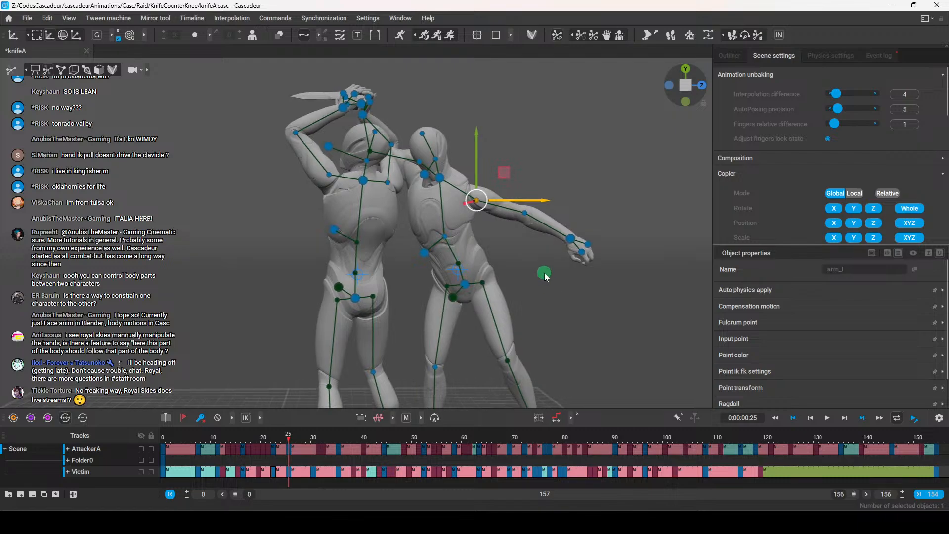
pyautogui.press('q')
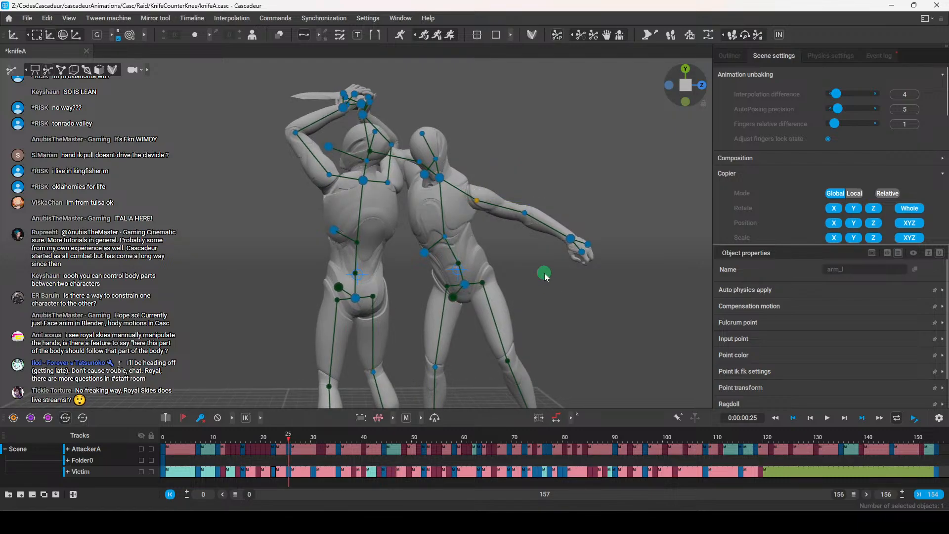
pyautogui.click(544, 273)
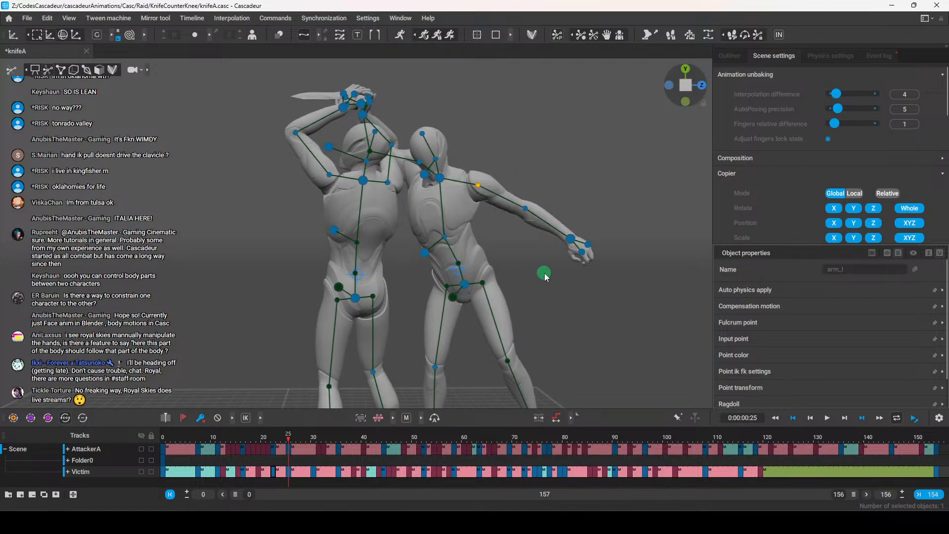
pyautogui.moveTo(509, 252); pyautogui.dragTo(516, 213, button='right')
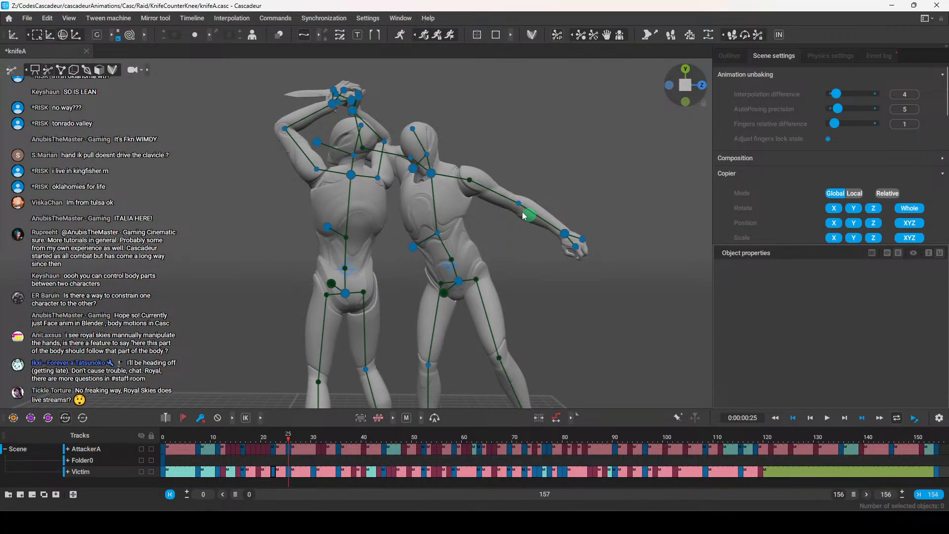
pyautogui.click(517, 204)
pyautogui.press('w')
pyautogui.moveTo(528, 254)
pyautogui.mouseDown(button='right')
pyautogui.moveTo(481, 291)
pyautogui.moveTo(546, 255)
pyautogui.mouseUp(button='right')
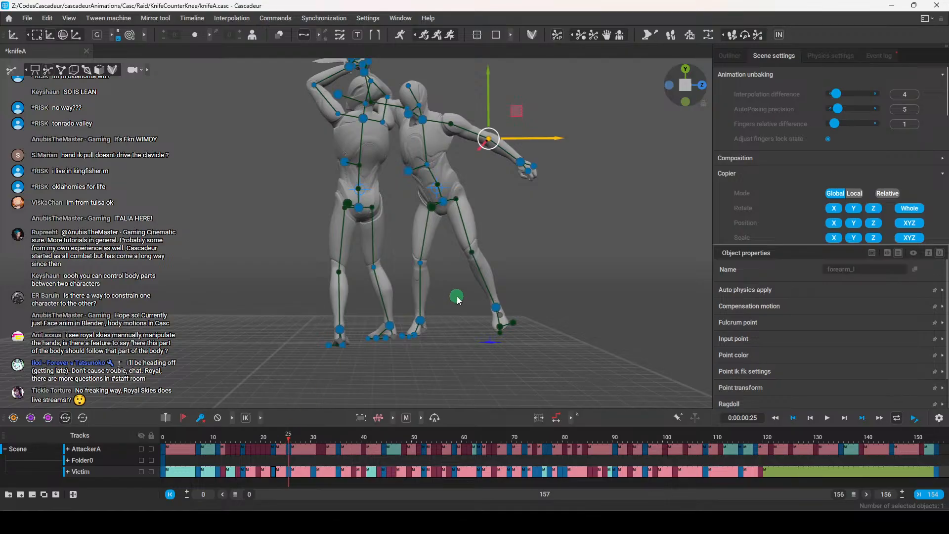
# Release the Victim's and attacker's right knee points and the attacker's elbow points to AutoPosing at frame 25
pyautogui.click(418, 267)
pyautogui.click(375, 268)
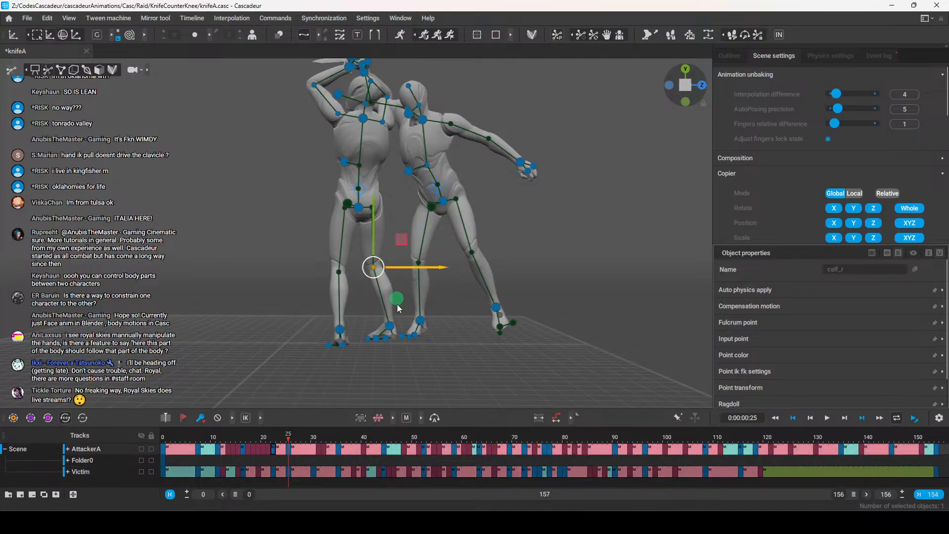
pyautogui.click(293, 296)
pyautogui.moveTo(293, 297); pyautogui.dragTo(372, 213, button='right')
pyautogui.click(323, 140)
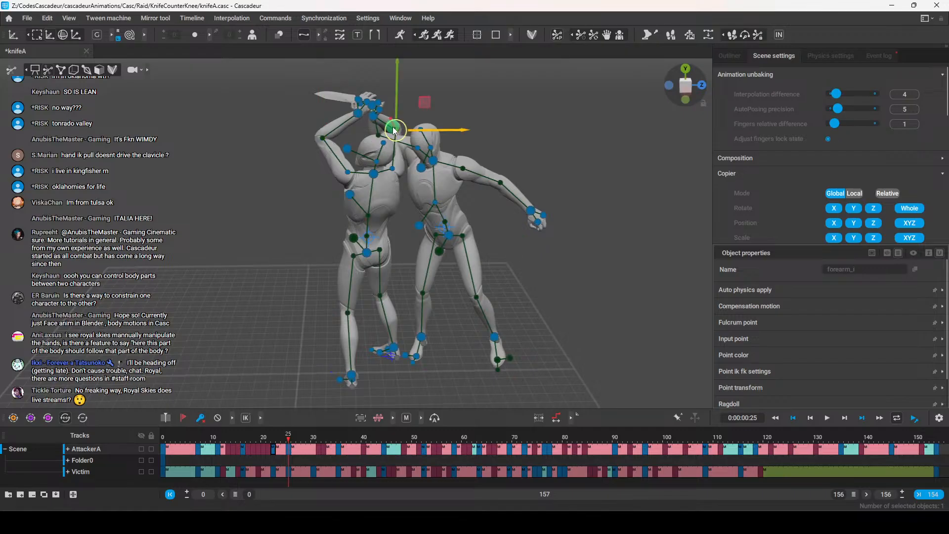
pyautogui.moveTo(518, 248); pyautogui.dragTo(522, 322, button='right')
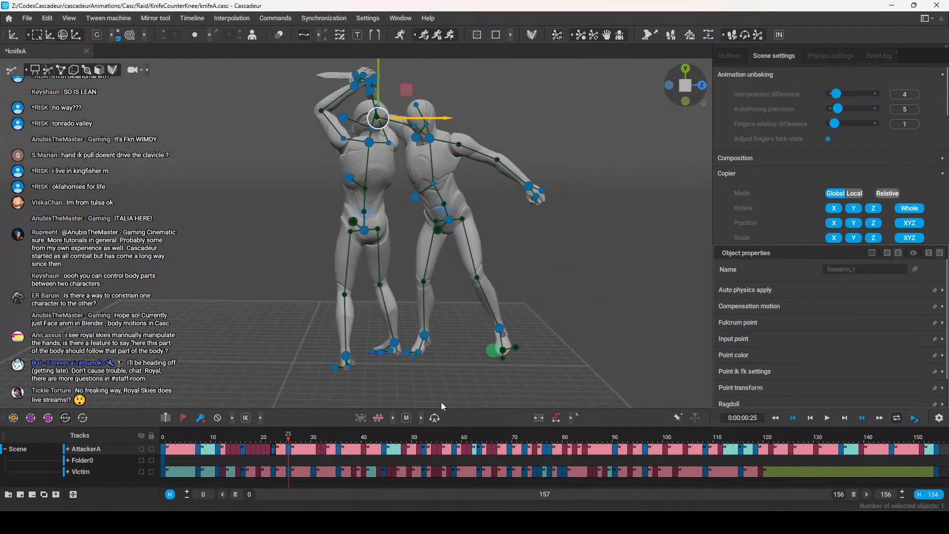
# Move the attacker's raised hand and the Victim's gripping right hand together along Z and up along Y at frame 44
pyautogui.moveTo(287, 437); pyautogui.dragTo(363, 450)
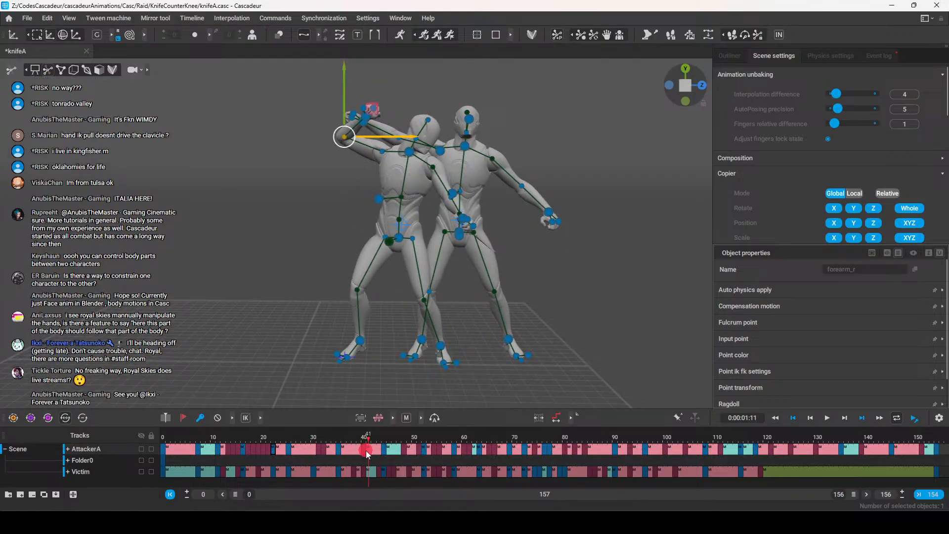
pyautogui.click(294, 108)
pyautogui.moveTo(294, 108); pyautogui.dragTo(362, 187, button='right')
pyautogui.click(362, 211)
pyautogui.keyDown('shift'); pyautogui.click(351, 146); pyautogui.keyUp('shift')
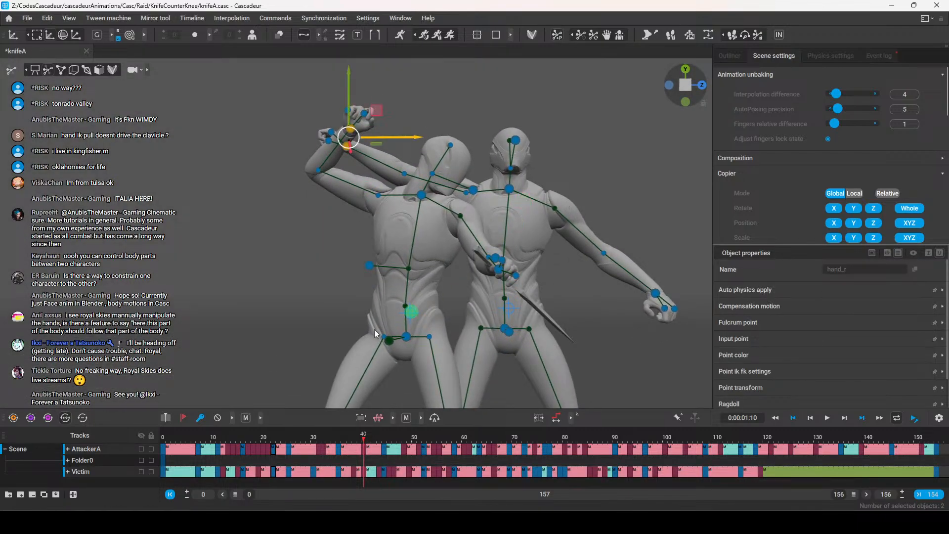
pyautogui.moveTo(363, 438); pyautogui.dragTo(385, 438)
pyautogui.moveTo(374, 233); pyautogui.dragTo(361, 188, button='right')
pyautogui.scroll(-2, 362, 189)
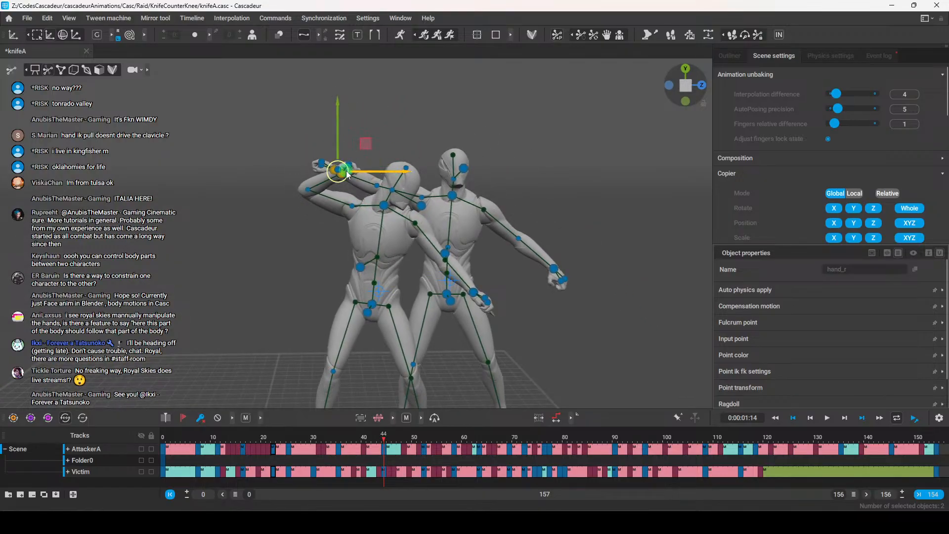
pyautogui.moveTo(390, 174); pyautogui.dragTo(422, 177)
pyautogui.moveTo(384, 148); pyautogui.dragTo(385, 113)
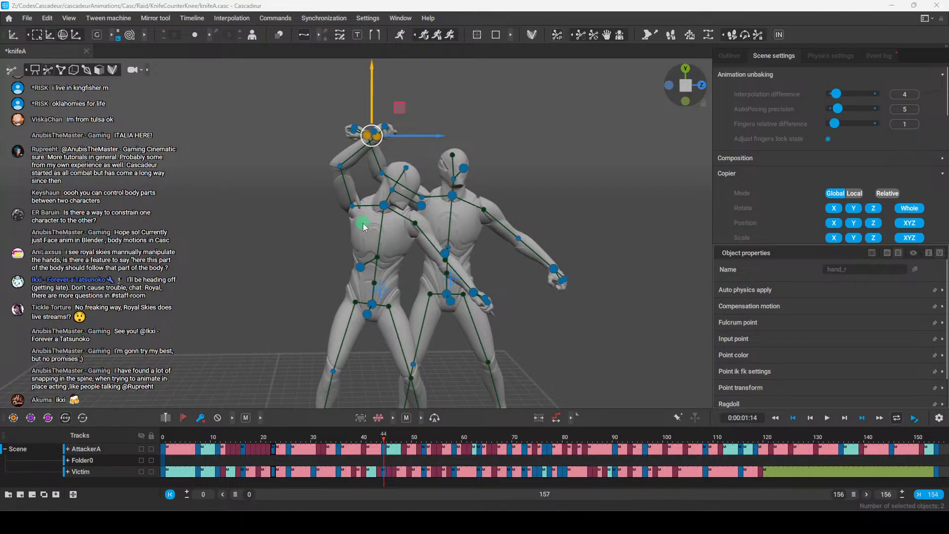
# Rotate the Victim's right hand with its fingers around the attacker's raised wrist at frame 44
pyautogui.keyDown('alt'); pyautogui.moveTo(558, 360); pyautogui.dragTo(569, 296); pyautogui.keyUp('alt')
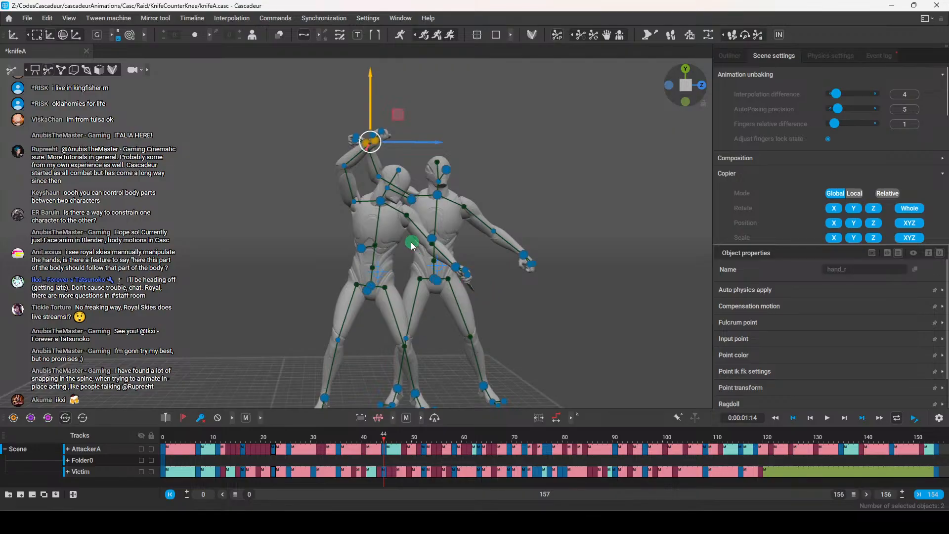
pyautogui.keyDown('alt'); pyautogui.moveTo(431, 204); pyautogui.dragTo(410, 237); pyautogui.keyUp('alt')
pyautogui.scroll(3, 414, 225)
pyautogui.click(342, 198)
pyautogui.click(359, 147)
pyautogui.press('e')
pyautogui.keyDown('alt'); pyautogui.moveTo(459, 296); pyautogui.dragTo(451, 260); pyautogui.keyUp('alt')
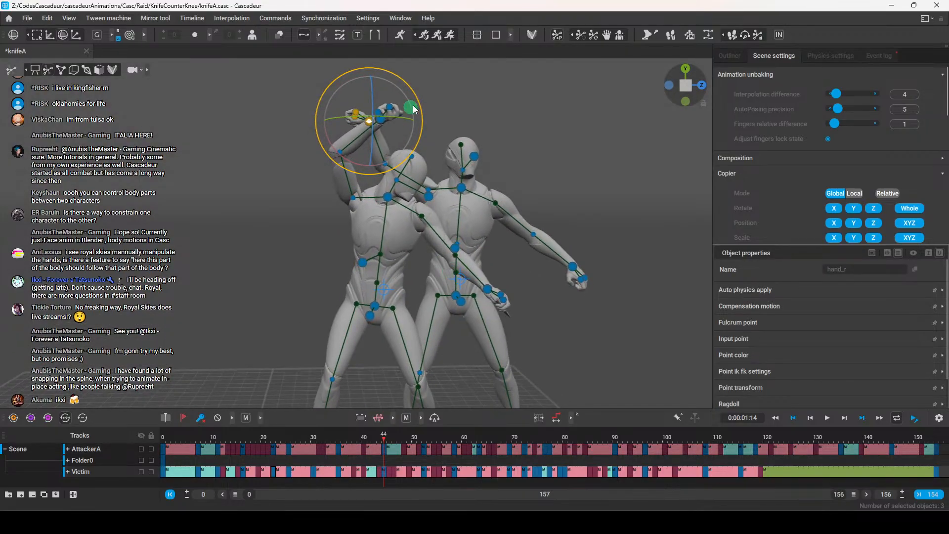
pyautogui.moveTo(423, 115); pyautogui.dragTo(427, 117)
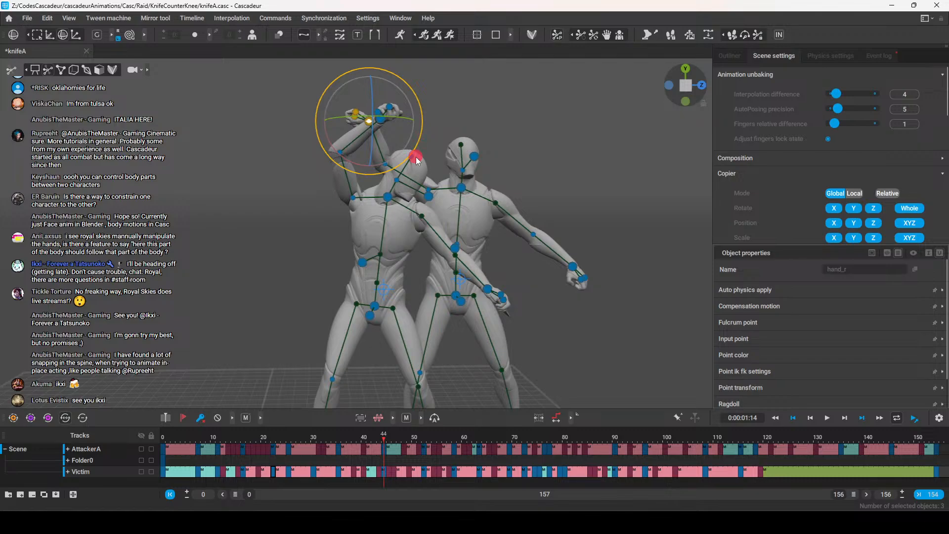
pyautogui.keyDown('alt'); pyautogui.moveTo(484, 211); pyautogui.dragTo(467, 235); pyautogui.keyUp('alt')
pyautogui.press('w')
pyautogui.scroll(2, 593, 217)
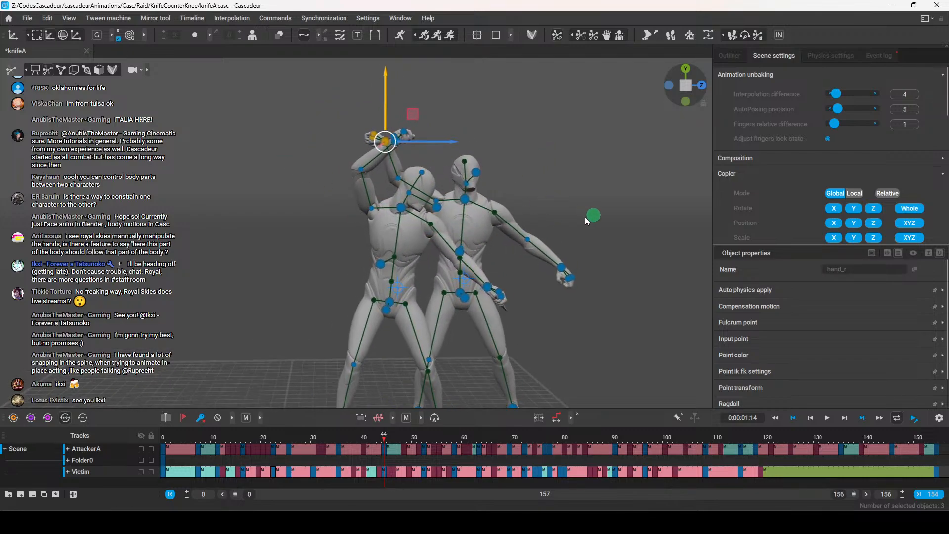
pyautogui.scroll(-2, 524, 239)
pyautogui.keyDown('alt'); pyautogui.moveTo(508, 238); pyautogui.dragTo(500, 203, button='middle'); pyautogui.keyUp('alt')
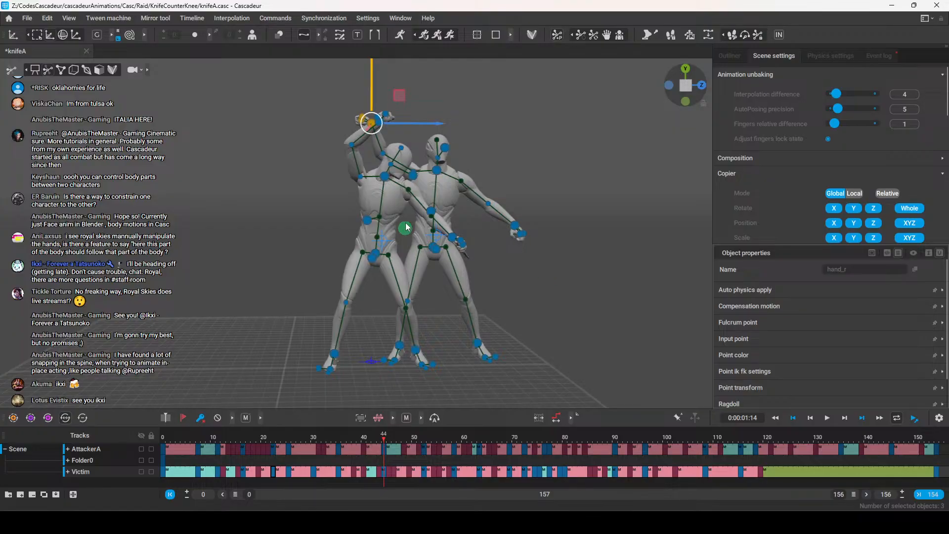
# Check the grip at frame 44 from another angle, select the Victim's right hand and save the scene
pyautogui.keyDown('alt'); pyautogui.moveTo(500, 324); pyautogui.dragTo(445, 374); pyautogui.keyUp('alt')
pyautogui.click(508, 317)
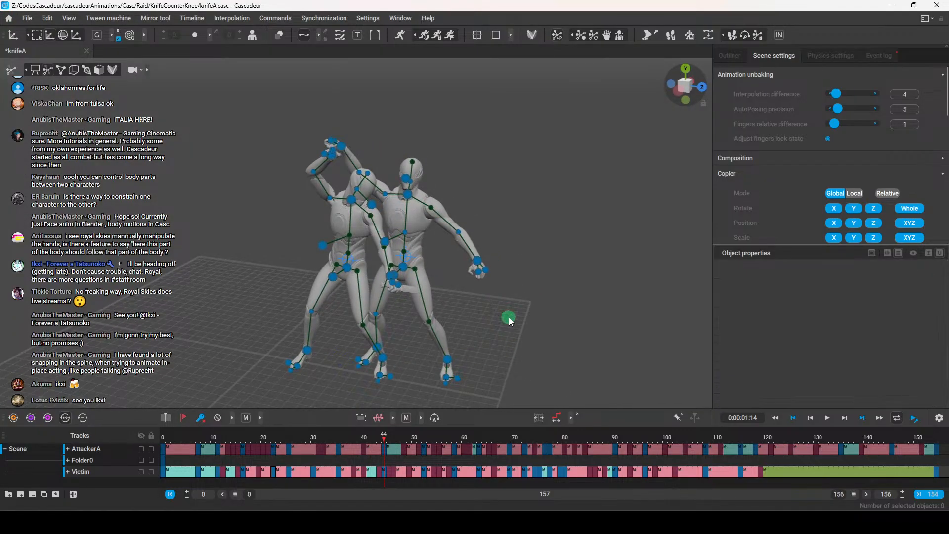
pyautogui.click(339, 148)
pyautogui.hotkey('ctrl', 's')
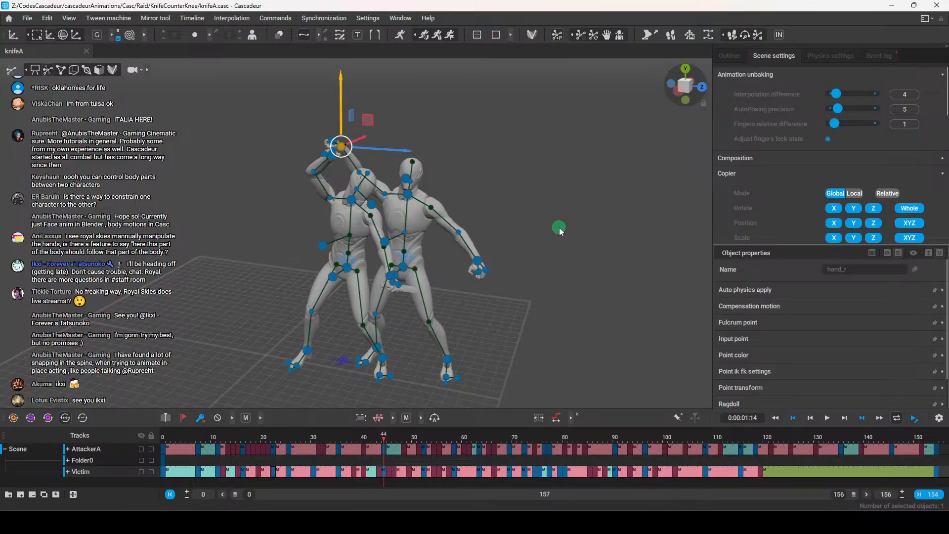
# Scrub from frame 44 to about frame 75 and back to frame 35 to examine both characters' motion
pyautogui.keyDown('alt'); pyautogui.moveTo(467, 303); pyautogui.dragTo(451, 334); pyautogui.keyUp('alt')
pyautogui.scroll(3, 499, 336)
pyautogui.scroll(-2, 603, 348)
pyautogui.moveTo(384, 442)
pyautogui.mouseDown()
pyautogui.moveTo(402, 442)
pyautogui.moveTo(383, 452)
pyautogui.mouseUp()
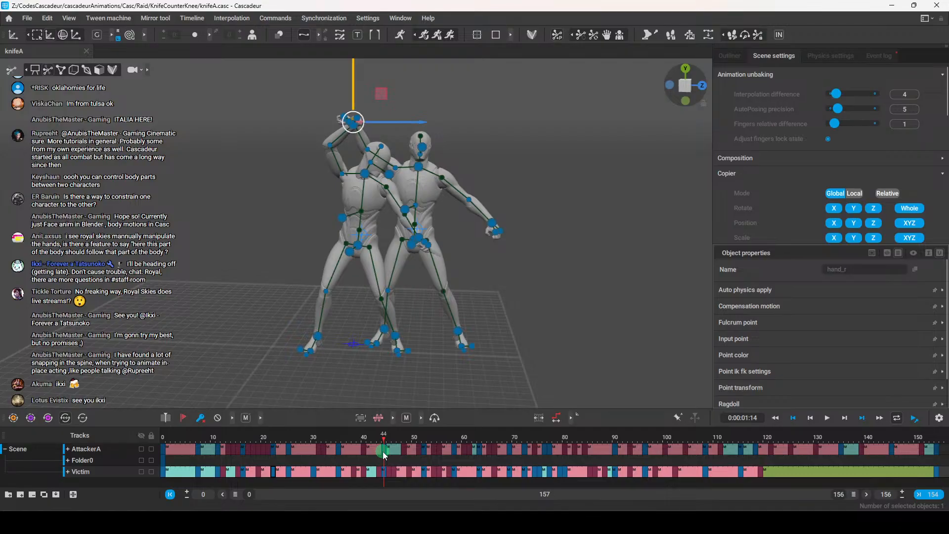
pyautogui.moveTo(383, 437); pyautogui.dragTo(519, 446)
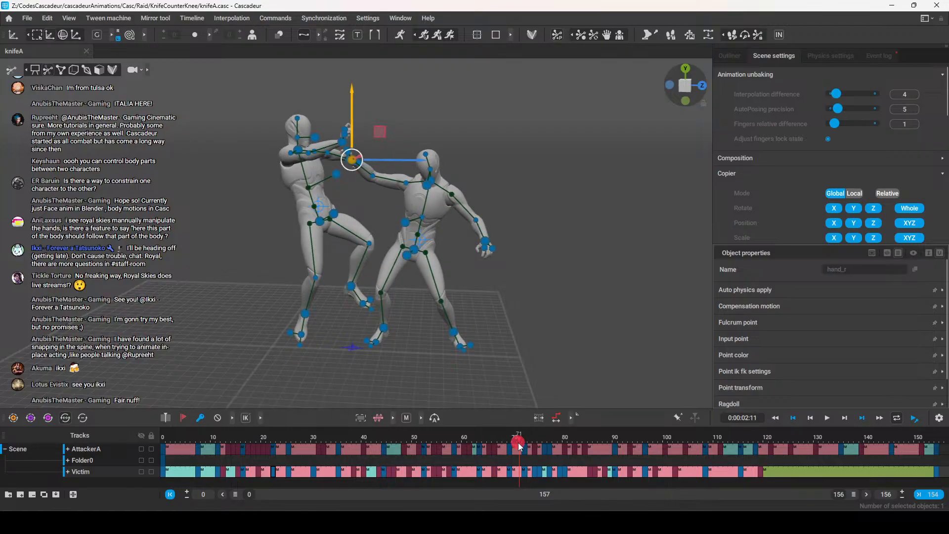
pyautogui.moveTo(520, 447); pyautogui.dragTo(541, 447)
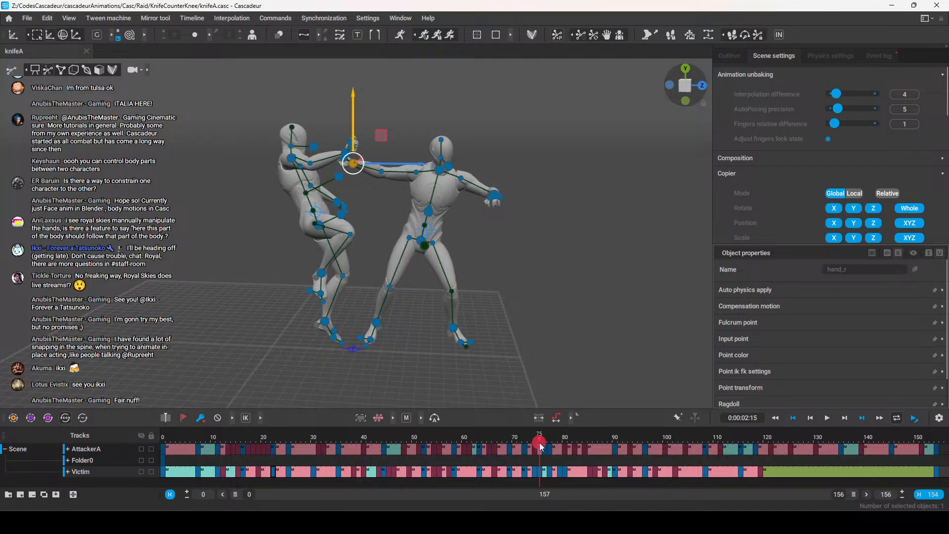
pyautogui.moveTo(540, 446); pyautogui.dragTo(534, 446)
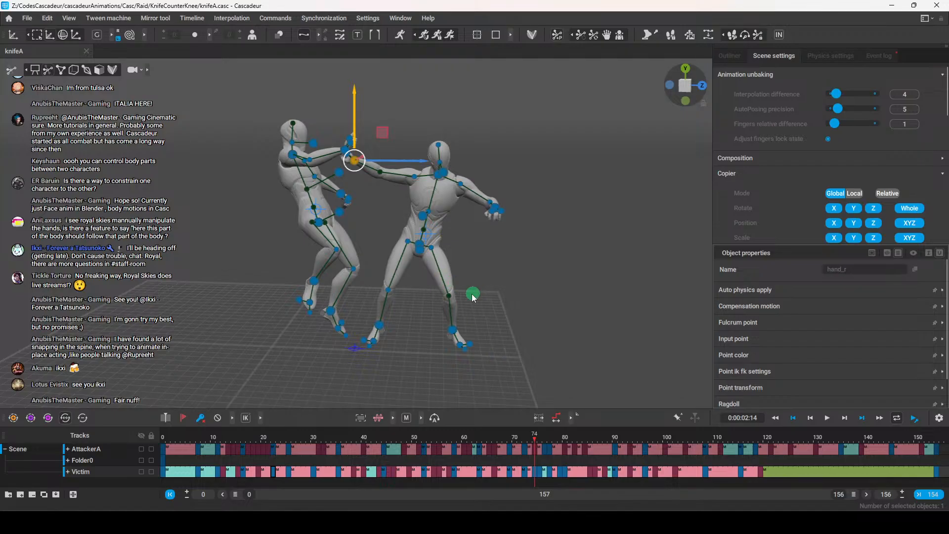
pyautogui.keyDown('alt'); pyautogui.moveTo(489, 306); pyautogui.dragTo(496, 307, button='right'); pyautogui.keyUp('alt')
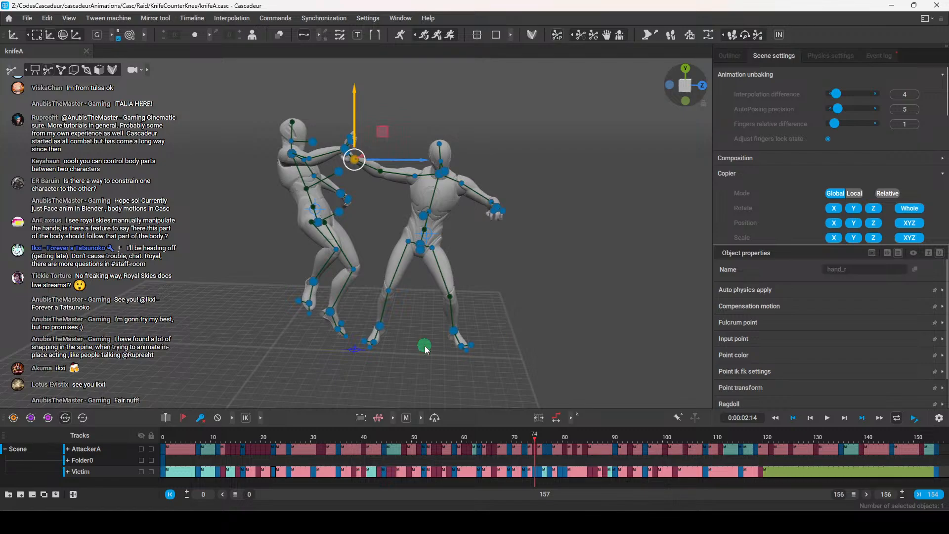
pyautogui.moveTo(535, 439); pyautogui.dragTo(414, 458)
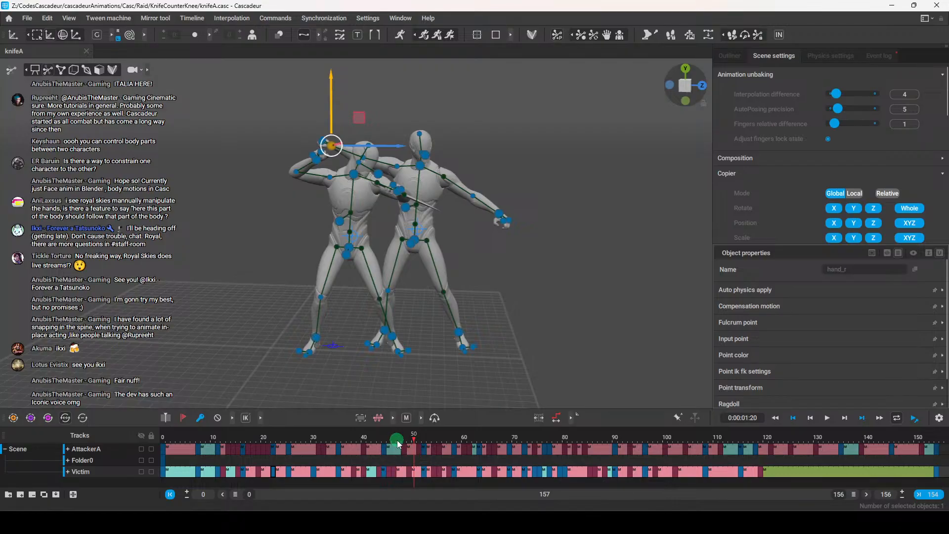
pyautogui.moveTo(414, 438); pyautogui.dragTo(338, 449)
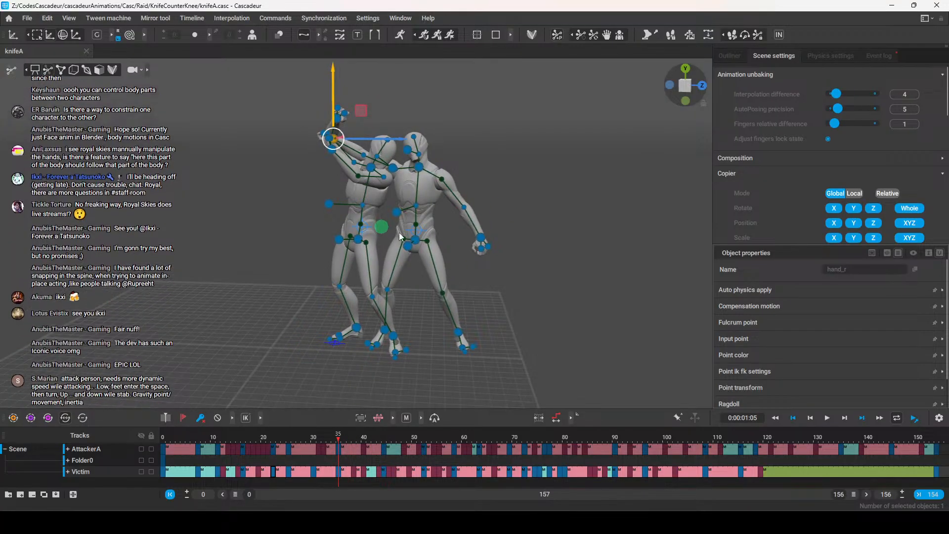
# Move the Victim's right hand up along Y and along Z against the attacker's raised hand at frame 35
pyautogui.scroll(3, 384, 227)
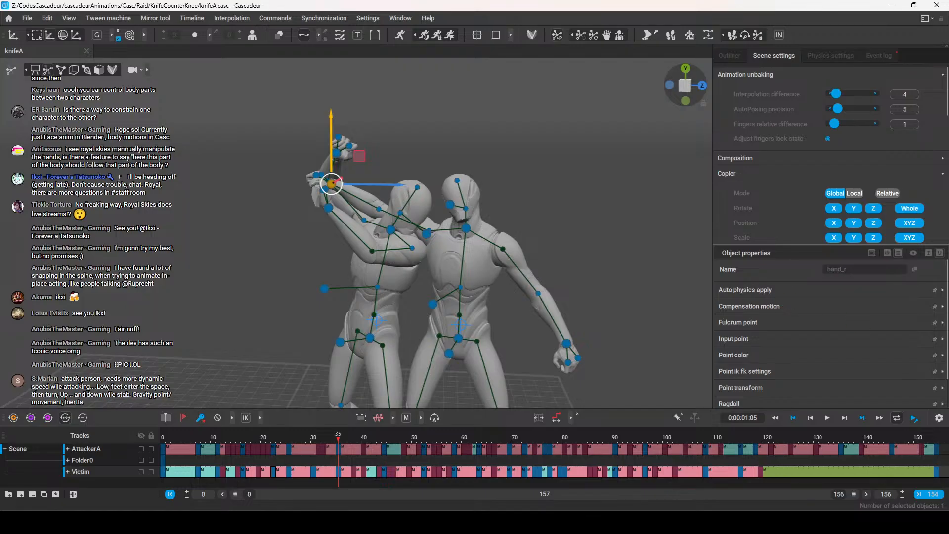
pyautogui.moveTo(263, 283); pyautogui.dragTo(287, 258, button='middle')
pyautogui.scroll(1, 290, 259)
pyautogui.click(428, 138)
pyautogui.moveTo(369, 184); pyautogui.dragTo(359, 213, button='middle')
pyautogui.click(291, 203)
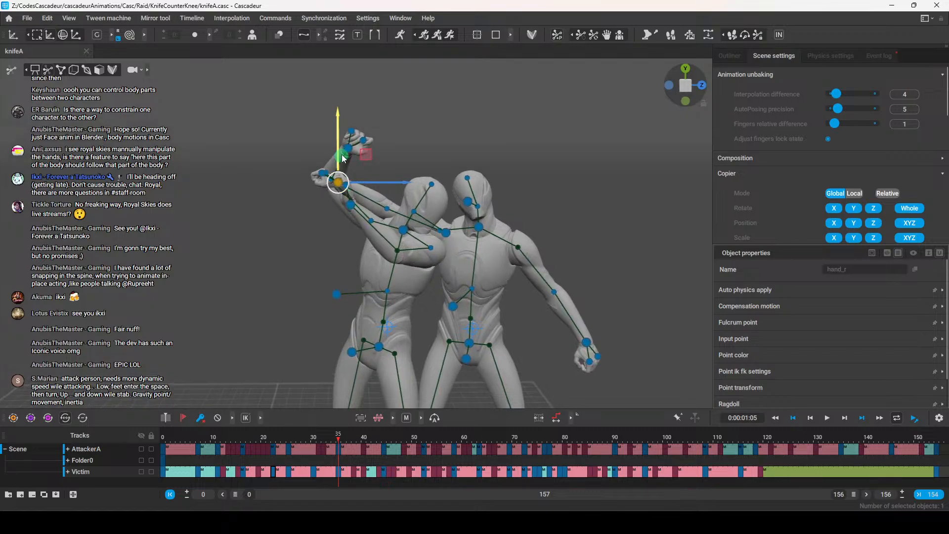
pyautogui.moveTo(340, 154); pyautogui.dragTo(341, 125)
pyautogui.moveTo(405, 151); pyautogui.dragTo(416, 152)
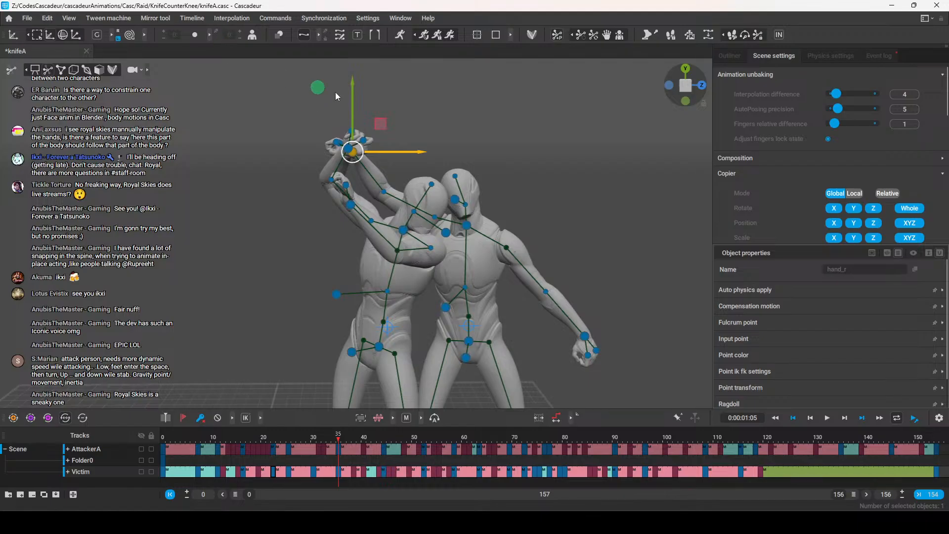
pyautogui.moveTo(354, 101); pyautogui.dragTo(404, 117)
# Check the hand contact at frame 35 from other angles with the rotate tool active and save the scene
pyautogui.press('e')
pyautogui.moveTo(411, 167); pyautogui.dragTo(367, 173, button='middle')
pyautogui.keyDown('shift'); pyautogui.moveTo(490, 282); pyautogui.dragTo(494, 172, button='middle'); pyautogui.keyUp('shift')
pyautogui.keyDown('alt'); pyautogui.moveTo(494, 172); pyautogui.dragTo(383, 191, button='right'); pyautogui.keyUp('alt')
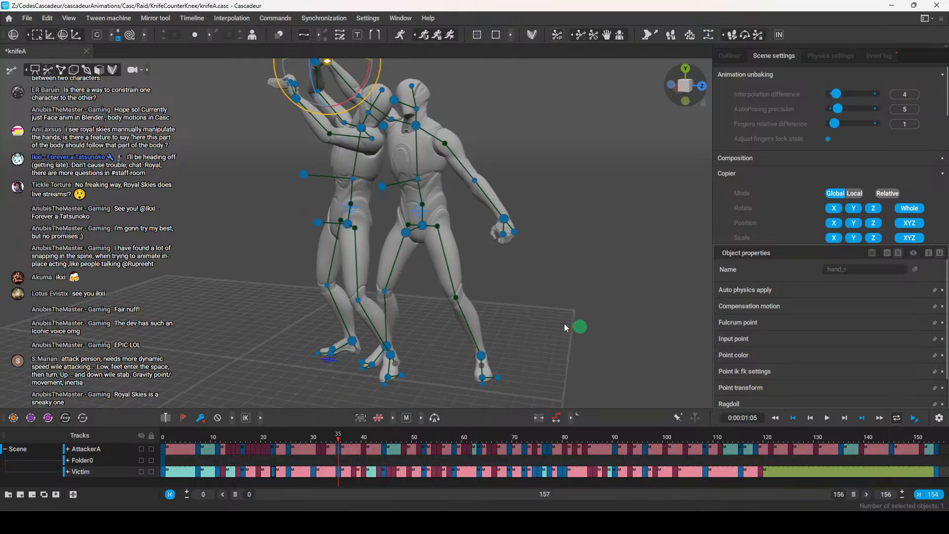
pyautogui.keyDown('alt'); pyautogui.moveTo(584, 328); pyautogui.dragTo(479, 321, button='right'); pyautogui.keyUp('alt')
pyautogui.hotkey('ctrl', 's')
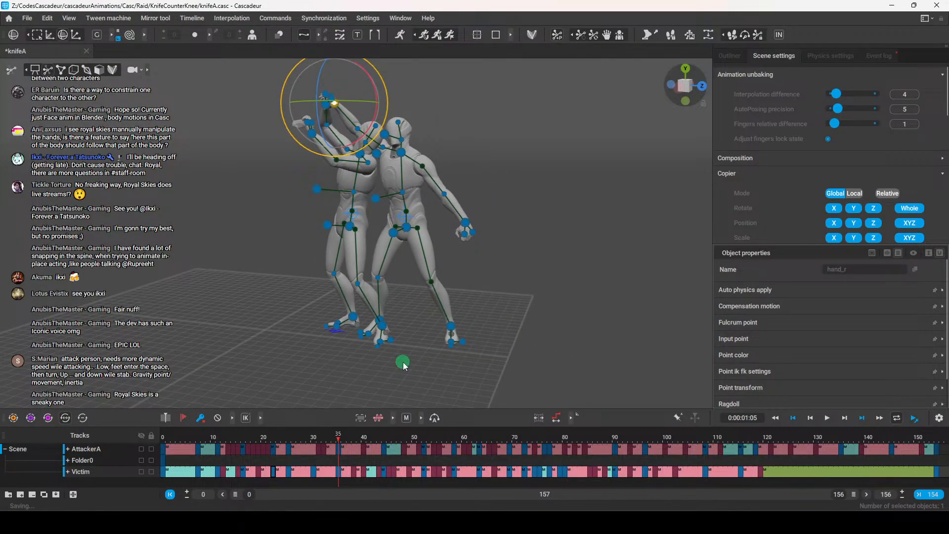
# Scrub the animation to frame 45 and back to frame 0 to examine both characters' motion
pyautogui.press('KP_3')
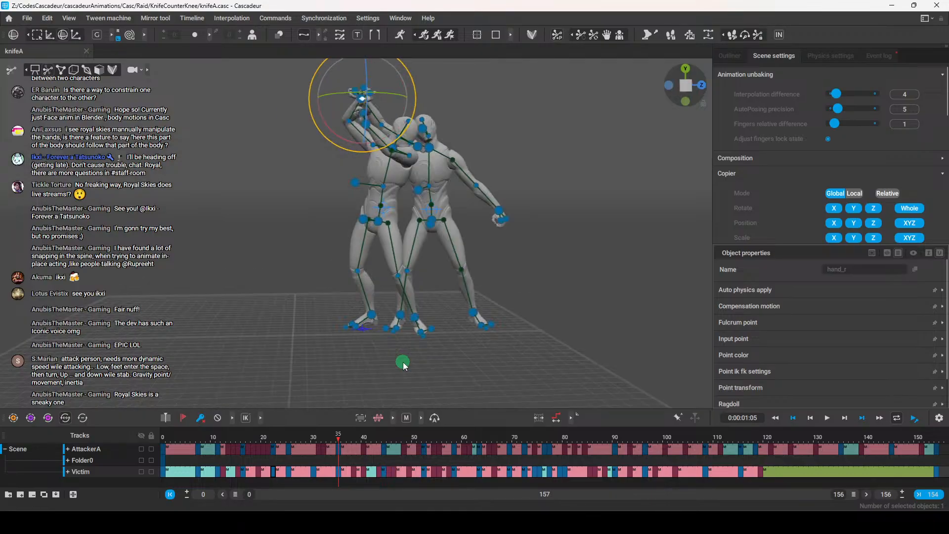
pyautogui.keyDown('alt'); pyautogui.moveTo(512, 318); pyautogui.dragTo(494, 327); pyautogui.keyUp('alt')
pyautogui.press('w')
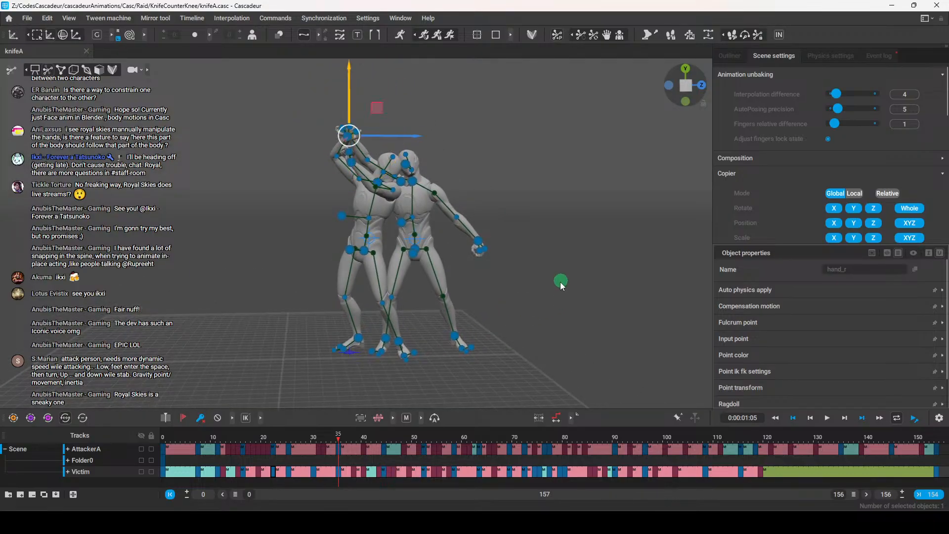
pyautogui.moveTo(218, 435); pyautogui.dragTo(389, 437)
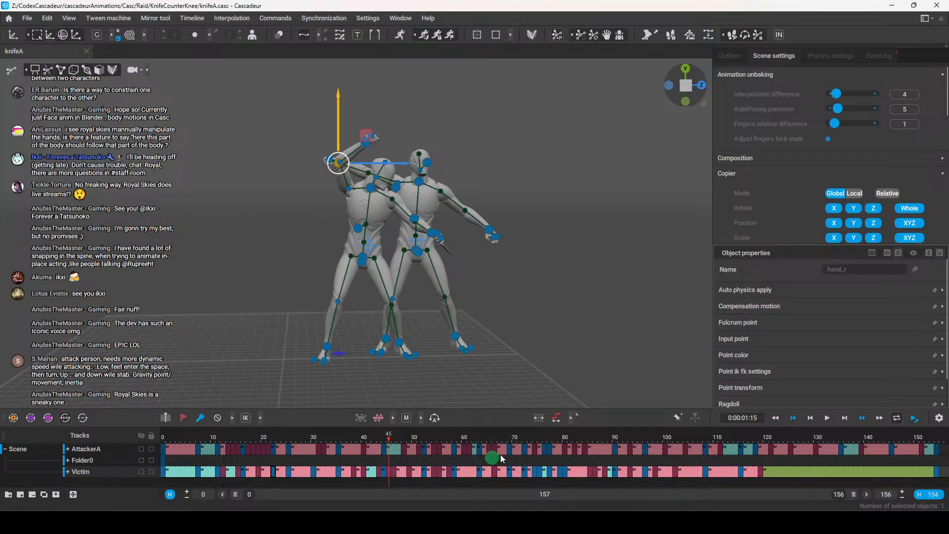
pyautogui.moveTo(194, 439); pyautogui.dragTo(160, 440)
pyautogui.scroll(2, 425, 267)
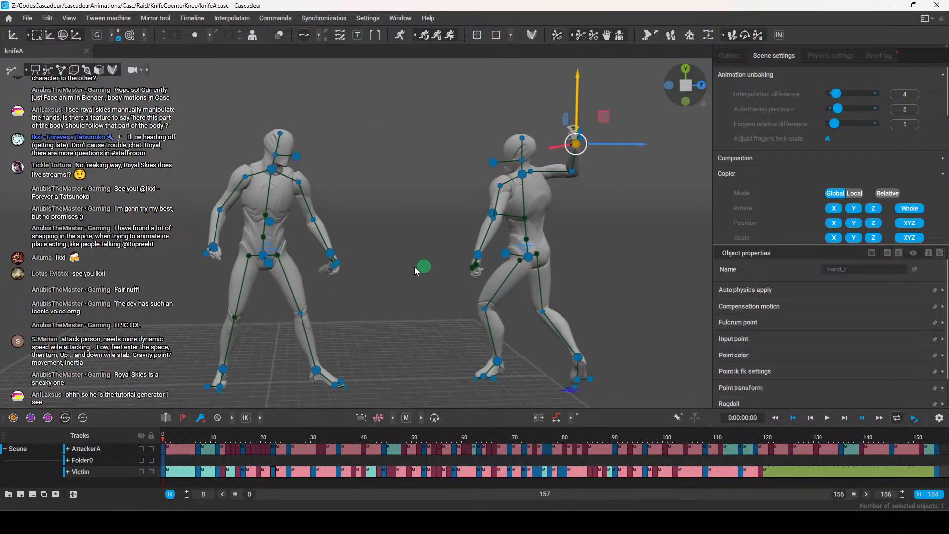
pyautogui.moveTo(428, 267); pyautogui.dragTo(431, 255, button='middle')
# Deactivate the attacker's two elbow control points and left knee control point at frame 0
pyautogui.click(405, 253)
pyautogui.click(251, 204)
pyautogui.keyDown('shift'); pyautogui.click(343, 211); pyautogui.keyUp('shift')
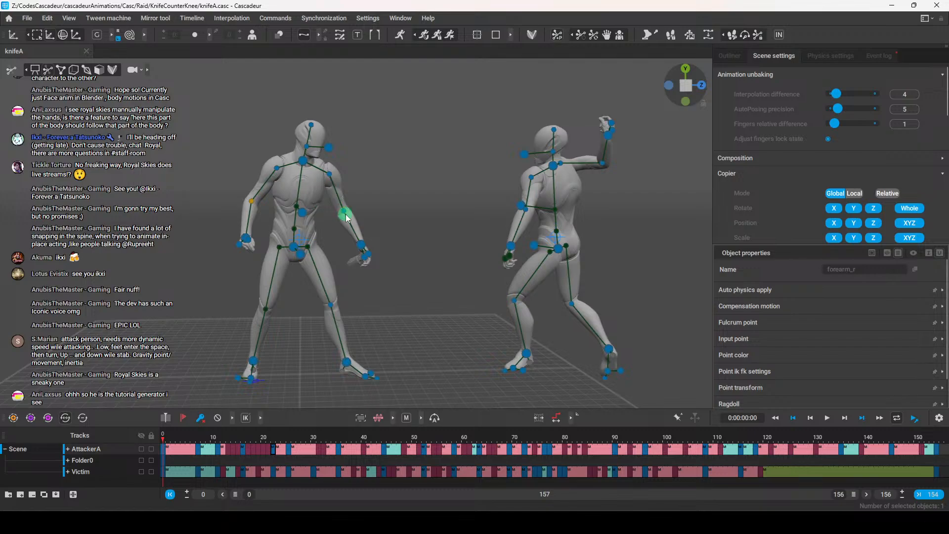
pyautogui.keyDown('shift'); pyautogui.click(330, 307); pyautogui.keyUp('shift')
pyautogui.press('r')
pyautogui.click(418, 332)
# Deactivate the Victim's two elbow and two knee control points at frame 0
pyautogui.moveTo(534, 279); pyautogui.dragTo(483, 294, button='middle')
pyautogui.click(419, 238)
pyautogui.keyDown('shift'); pyautogui.click(539, 191); pyautogui.keyUp('shift')
pyautogui.moveTo(555, 273); pyautogui.dragTo(525, 296, button='middle')
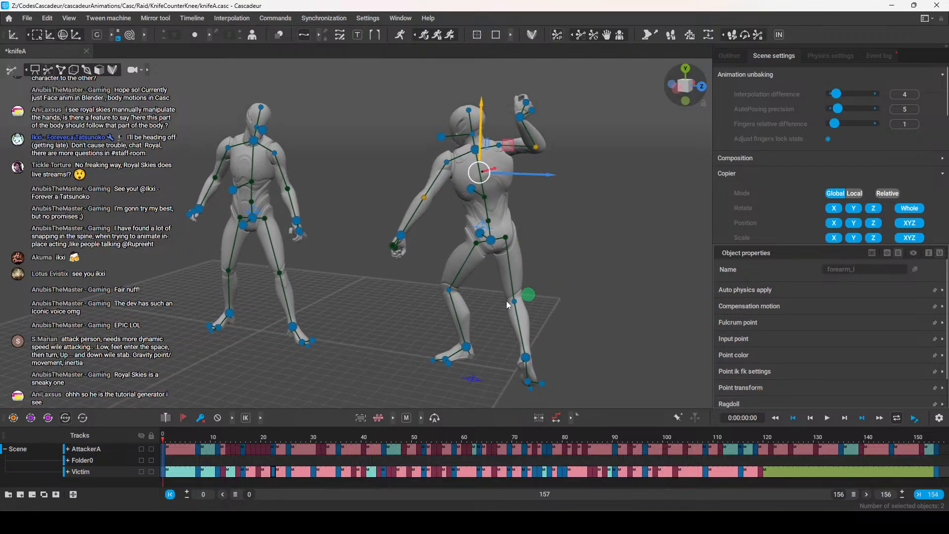
pyautogui.keyDown('shift'); pyautogui.click(449, 291); pyautogui.keyUp('shift')
pyautogui.keyDown('shift'); pyautogui.click(515, 303); pyautogui.keyUp('shift')
pyautogui.press('r')
pyautogui.click(610, 320)
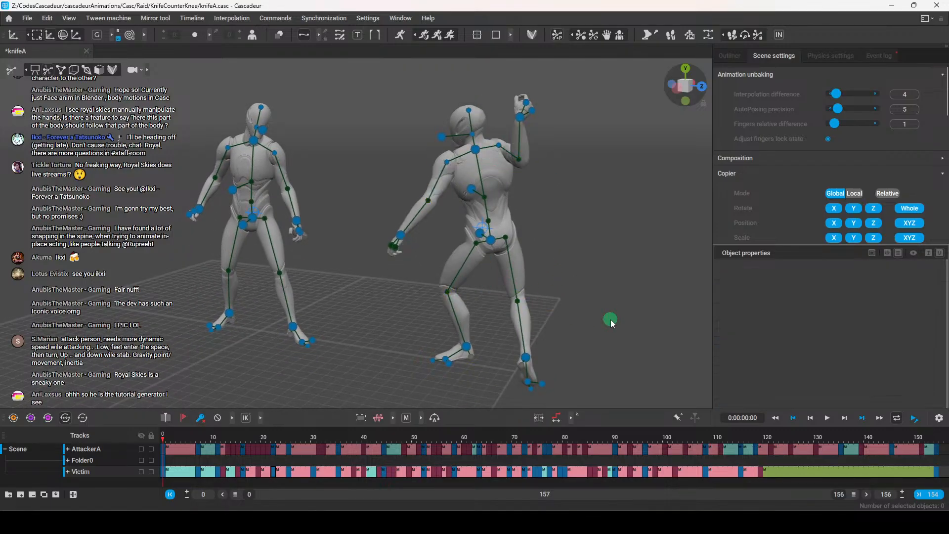
# Deactivate the attacker's two elbow control points and left knee control point at frame 7
pyautogui.scroll(-3, 449, 311)
pyautogui.moveTo(449, 311); pyautogui.dragTo(489, 312, button='middle')
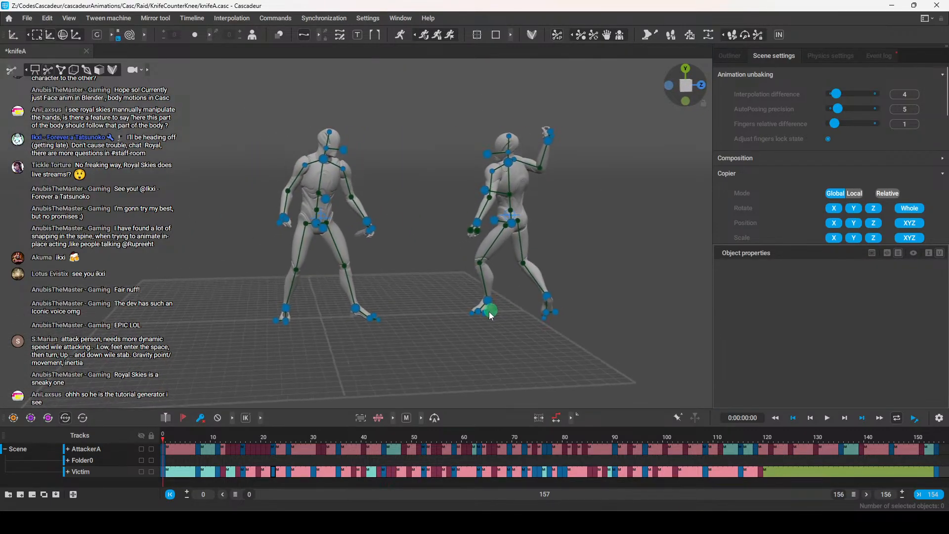
pyautogui.click(197, 437)
pyautogui.scroll(3, 432, 319)
pyautogui.click(253, 180)
pyautogui.keyDown('ctrl'); pyautogui.click(347, 187); pyautogui.keyUp('ctrl')
pyautogui.keyDown('ctrl'); pyautogui.click(341, 282); pyautogui.keyUp('ctrl')
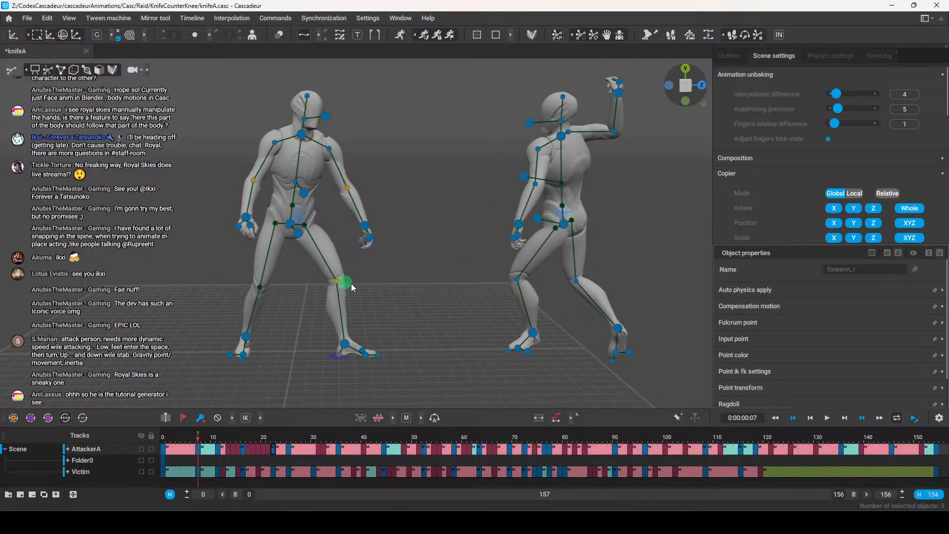
pyautogui.click(415, 285)
# Deactivate the Victim's two elbow control points and forward knee control point at frame 7
pyautogui.click(536, 182)
pyautogui.keyDown('ctrl'); pyautogui.click(618, 141); pyautogui.keyUp('ctrl')
pyautogui.keyDown('ctrl'); pyautogui.click(517, 280); pyautogui.keyUp('ctrl')
pyautogui.press('r')
pyautogui.click(613, 132)
pyautogui.press('r')
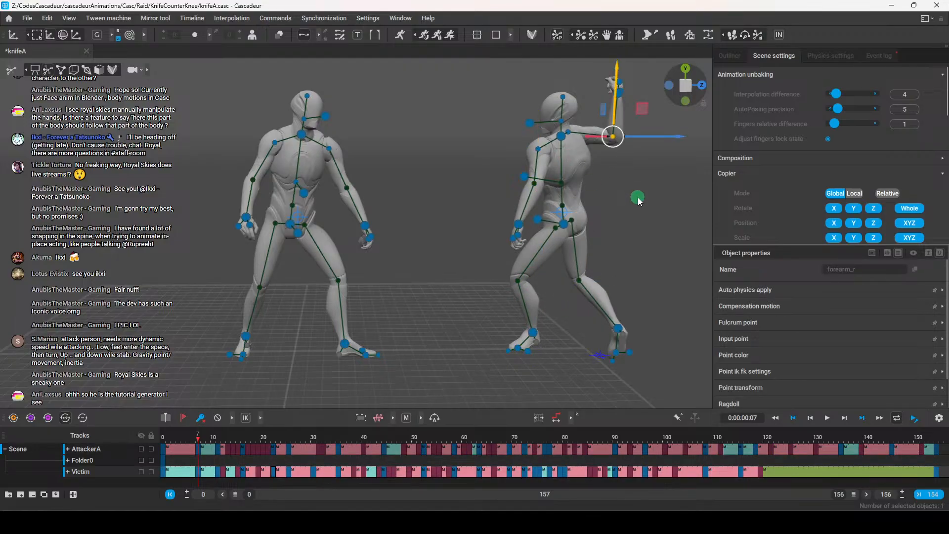
pyautogui.click(639, 201)
# Deactivate the still active elbow and knee control points of both characters at frame 11
pyautogui.click(217, 437)
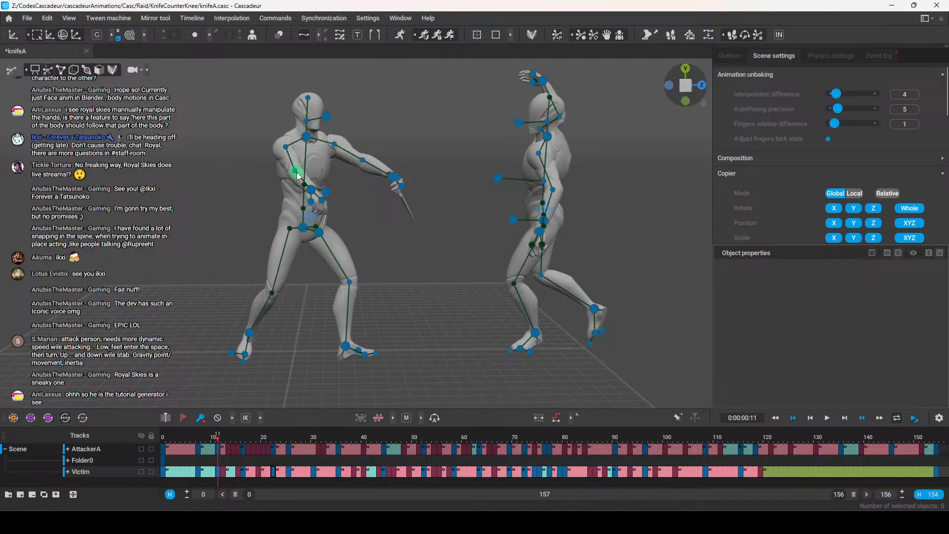
pyautogui.click(296, 171)
pyautogui.keyDown('ctrl'); pyautogui.click(362, 160); pyautogui.keyUp('ctrl')
pyautogui.moveTo(350, 280); pyautogui.dragTo(415, 211, button='right')
pyautogui.click(407, 207)
pyautogui.keyDown('ctrl'); pyautogui.click(504, 129); pyautogui.keyUp('ctrl')
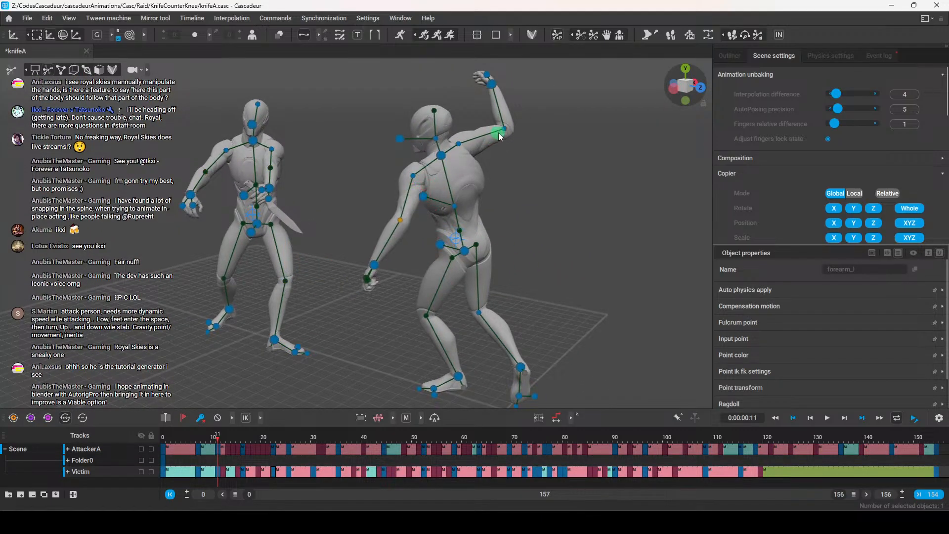
pyautogui.keyDown('ctrl'); pyautogui.click(482, 316); pyautogui.keyUp('ctrl')
# Deactivate the attacker's two elbow control points at frame 16
pyautogui.press('Right')
pyautogui.press('Right')
pyautogui.press('Right')
pyautogui.press('Right')
pyautogui.press('Right')
pyautogui.moveTo(455, 313); pyautogui.dragTo(375, 148, button='right')
pyautogui.click(364, 134)
pyautogui.keyDown('ctrl'); pyautogui.click(356, 187); pyautogui.keyUp('ctrl')
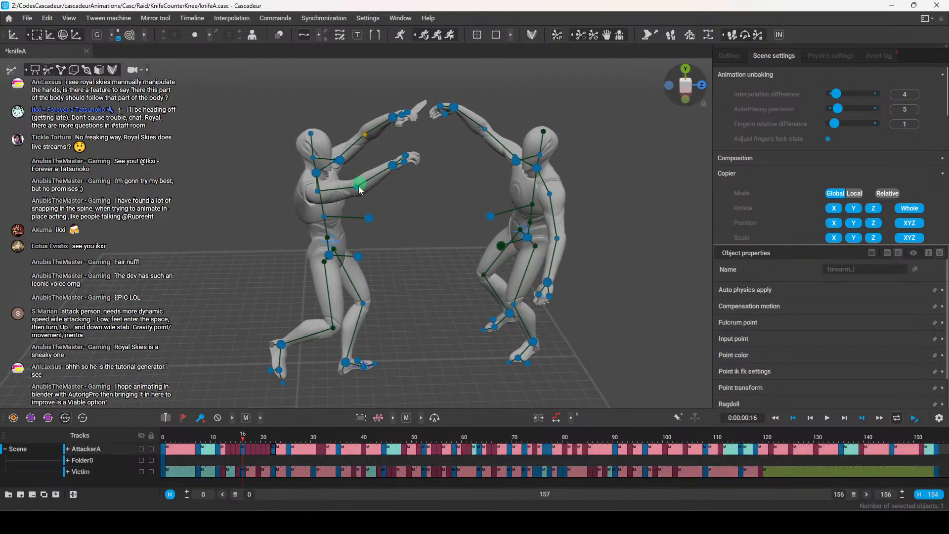
# Deactivate the Victim's elbow and left knee control points and the attacker's left knee point at frame 16
pyautogui.click(484, 131)
pyautogui.keyDown('ctrl'); pyautogui.click(557, 238); pyautogui.keyUp('ctrl')
pyautogui.keyDown('alt'); pyautogui.moveTo(555, 279); pyautogui.dragTo(559, 295); pyautogui.keyUp('alt')
pyautogui.click(520, 283)
pyautogui.click(369, 286)
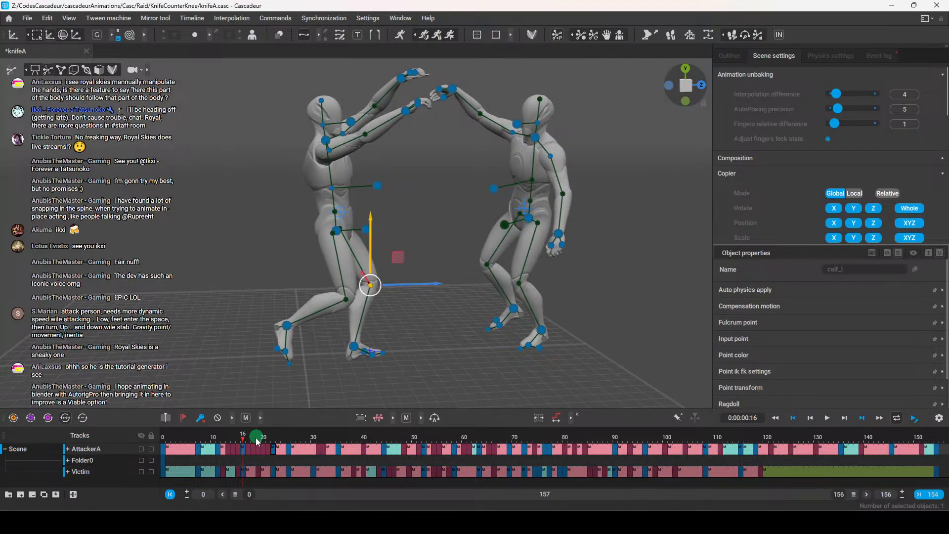
# Deactivate the Victim's left elbow and right knee control points at frame 22
pyautogui.moveTo(250, 460); pyautogui.dragTo(274, 448)
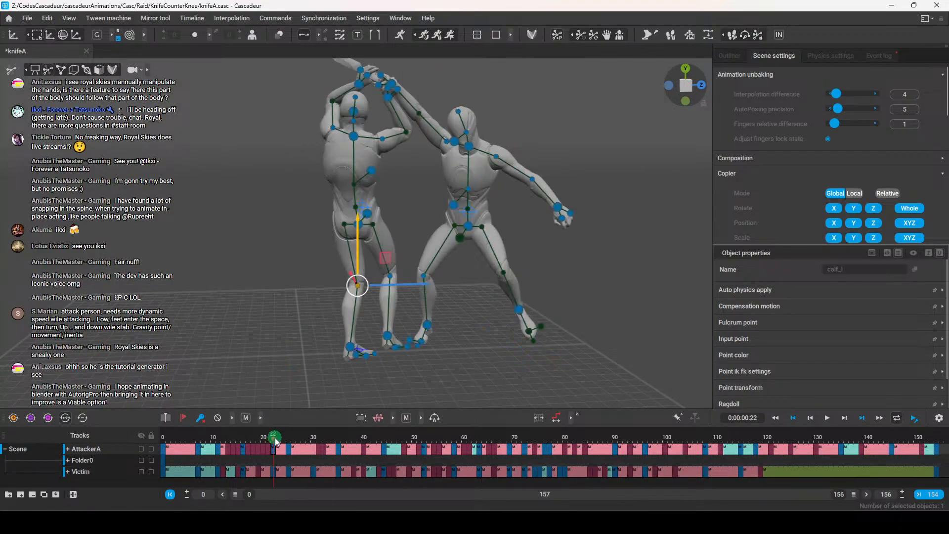
pyautogui.keyDown('alt'); pyautogui.moveTo(573, 266); pyautogui.dragTo(542, 197); pyautogui.keyUp('alt')
pyautogui.click(543, 196)
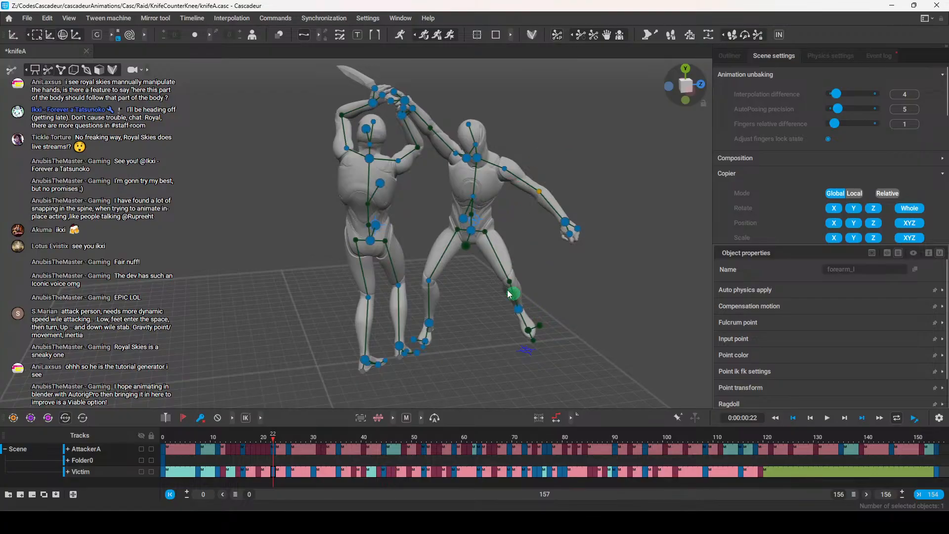
pyautogui.moveTo(420, 285); pyautogui.dragTo(429, 284)
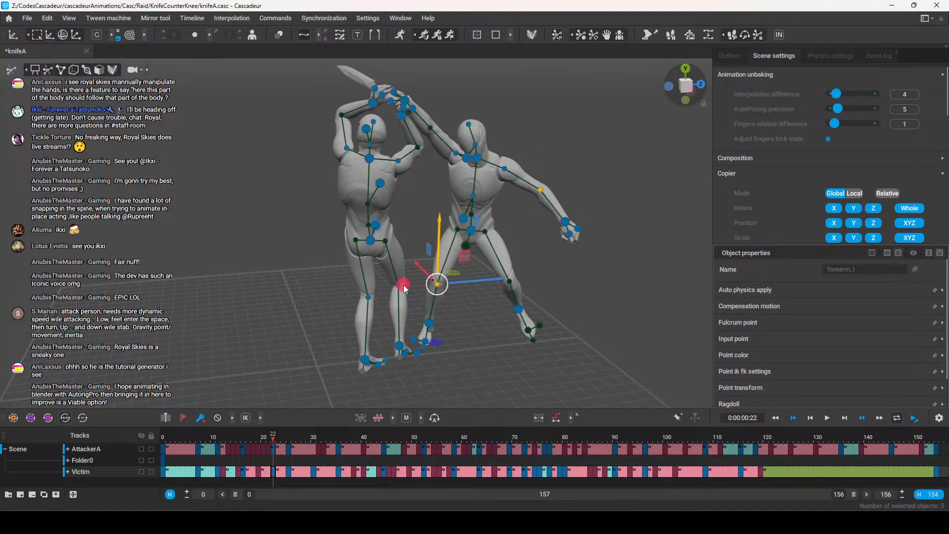
# Deactivate the attacker's knee control points and both characters' shoulder control points at frame 22
pyautogui.click(368, 297)
pyautogui.keyDown('shift'); pyautogui.click(399, 286); pyautogui.keyUp('shift')
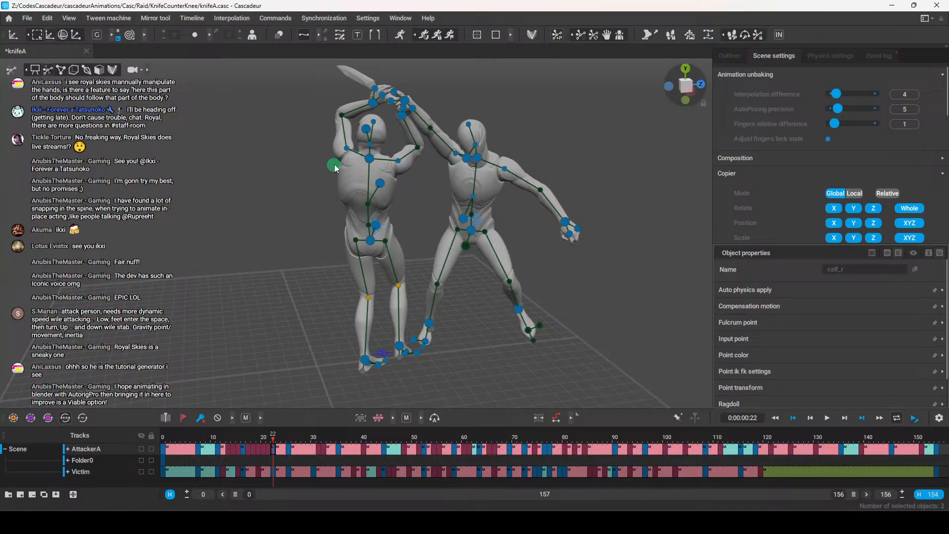
pyautogui.keyDown('shift'); pyautogui.click(346, 148); pyautogui.keyUp('shift')
pyautogui.click(461, 166)
pyautogui.keyDown('shift'); pyautogui.click(505, 171); pyautogui.keyUp('shift')
pyautogui.press('r')
pyautogui.click(518, 242)
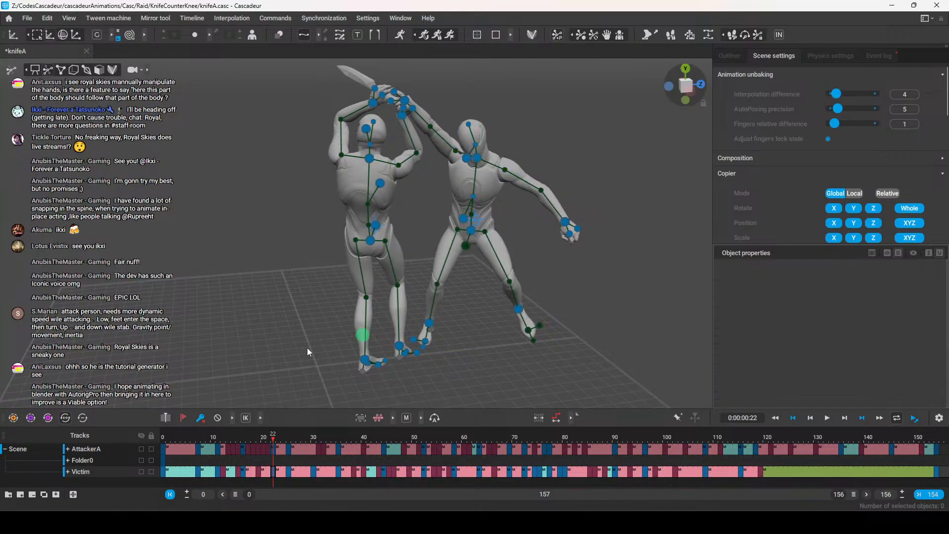
# Deactivate the shoulder control points of the attacker and the Victim at frame 16
pyautogui.click(243, 438)
pyautogui.keyDown('alt'); pyautogui.moveTo(489, 236); pyautogui.dragTo(281, 207); pyautogui.keyUp('alt')
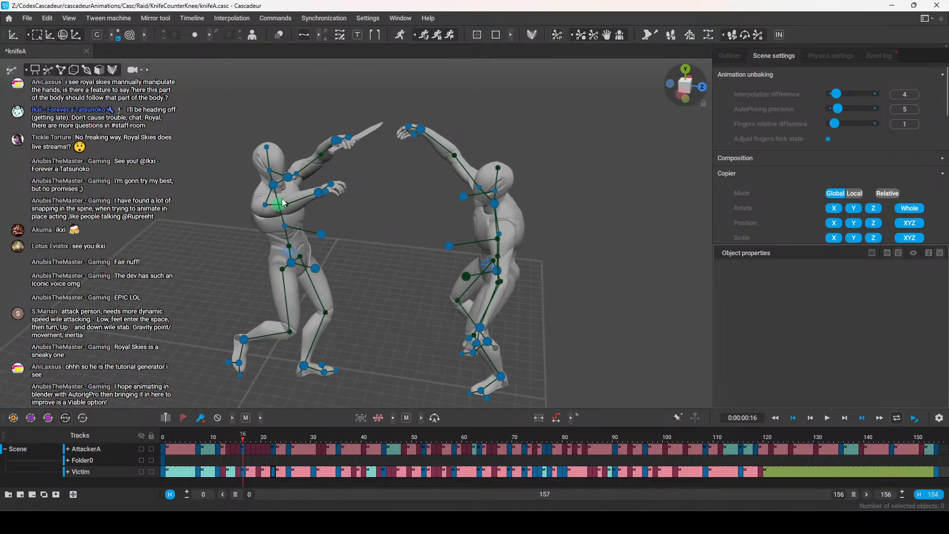
pyautogui.click(296, 175)
pyautogui.keyDown('shift'); pyautogui.click(265, 207); pyautogui.keyUp('shift')
pyautogui.keyDown('alt'); pyautogui.moveTo(448, 240); pyautogui.dragTo(511, 168); pyautogui.keyUp('alt')
pyautogui.keyDown('shift'); pyautogui.click(503, 155); pyautogui.keyUp('shift')
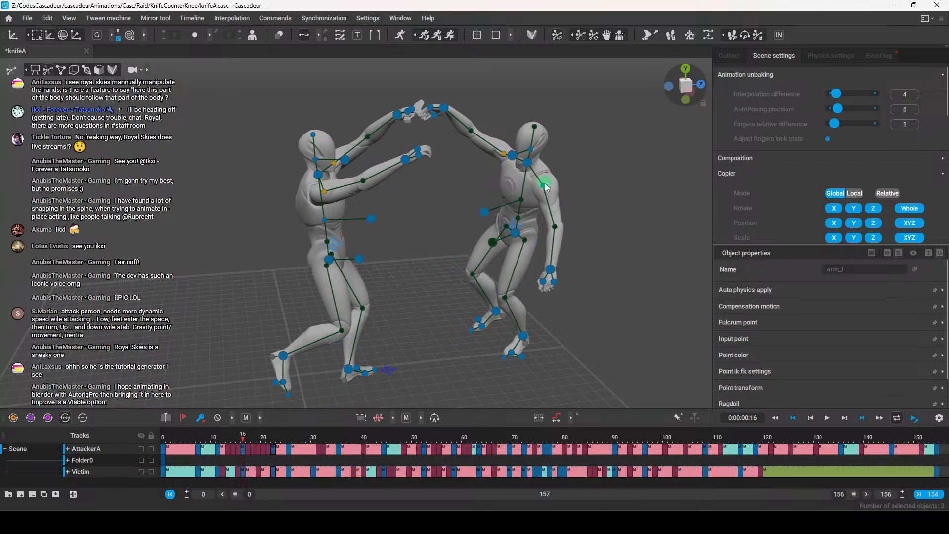
pyautogui.click(615, 234)
pyautogui.keyDown('alt'); pyautogui.moveTo(430, 254); pyautogui.dragTo(384, 279); pyautogui.keyUp('alt')
# Deactivate the shoulder control points of the attacker and the Victim at frame 11
pyautogui.click(217, 437)
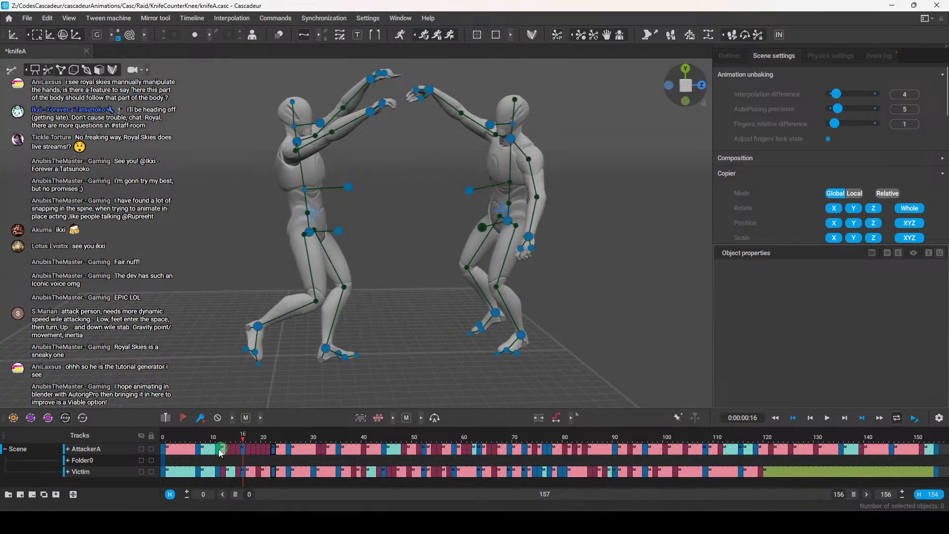
pyautogui.click(269, 151)
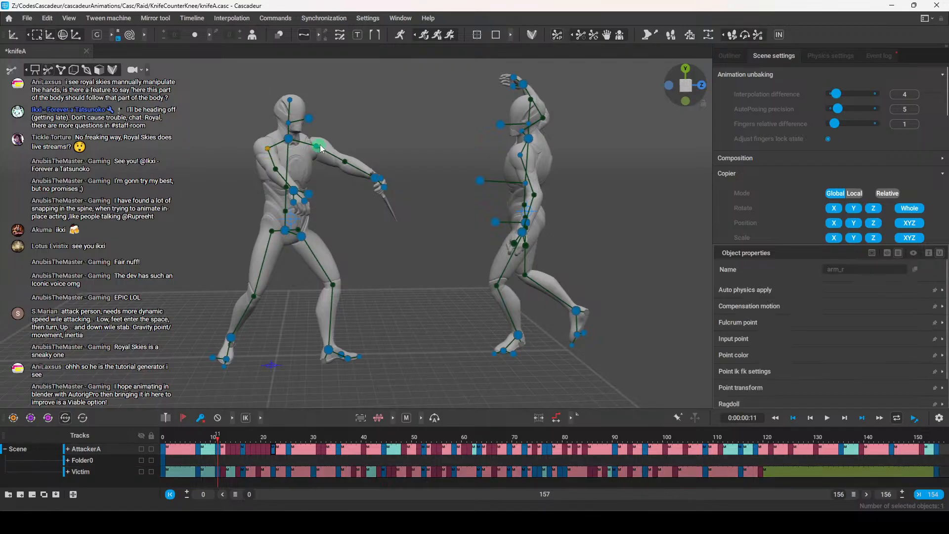
pyautogui.keyDown('shift'); pyautogui.click(316, 145); pyautogui.keyUp('shift')
pyautogui.moveTo(440, 155)
pyautogui.keyDown('alt'); pyautogui.mouseDown()
pyautogui.moveTo(400, 173)
pyautogui.moveTo(447, 171)
pyautogui.mouseUp(); pyautogui.keyUp('alt')
pyautogui.keyDown('shift'); pyautogui.click(445, 169); pyautogui.keyUp('shift')
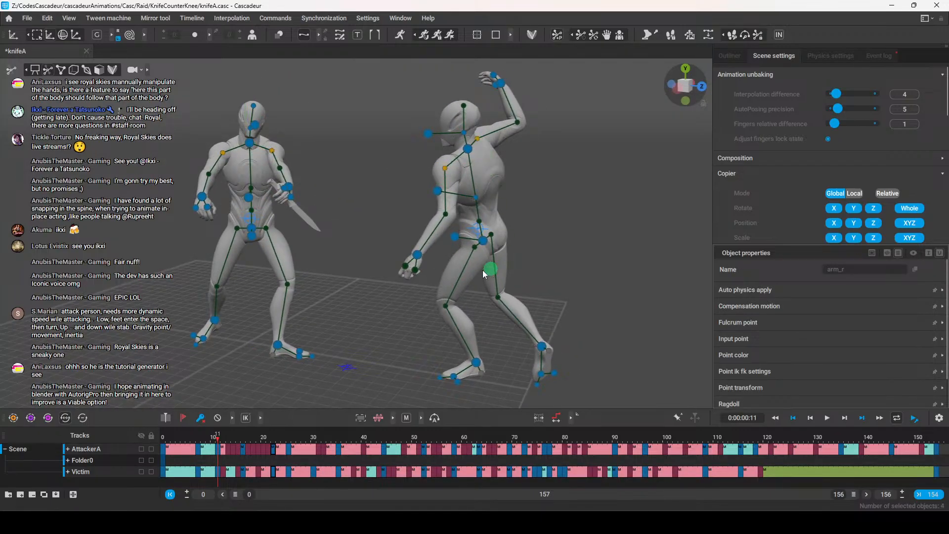
pyautogui.keyDown('alt'); pyautogui.moveTo(372, 316); pyautogui.dragTo(378, 309); pyautogui.keyUp('alt')
# Deactivate the shoulder control points of the attacker and the Victim at frame 7
pyautogui.click(196, 443)
pyautogui.click(383, 232)
pyautogui.click(236, 140)
pyautogui.keyDown('shift'); pyautogui.click(289, 146); pyautogui.keyUp('shift')
pyautogui.keyDown('alt'); pyautogui.moveTo(498, 172); pyautogui.dragTo(451, 179); pyautogui.keyUp('alt')
pyautogui.keyDown('shift'); pyautogui.click(452, 164); pyautogui.keyUp('shift')
pyautogui.keyDown('shift'); pyautogui.click(509, 144); pyautogui.keyUp('shift')
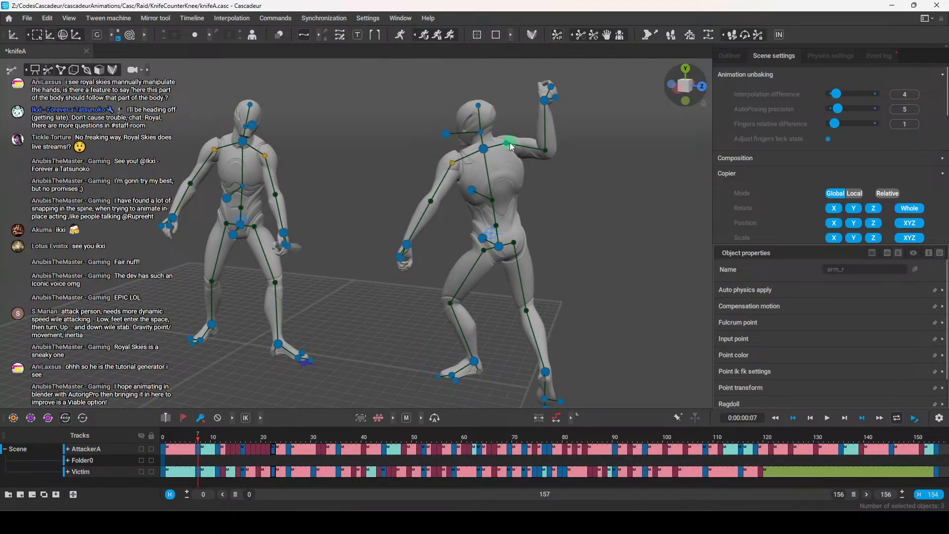
pyautogui.keyDown('alt'); pyautogui.moveTo(582, 232); pyautogui.dragTo(563, 257); pyautogui.keyUp('alt')
pyautogui.keyDown('alt'); pyautogui.moveTo(408, 296); pyautogui.dragTo(420, 312); pyautogui.keyUp('alt')
pyautogui.click(416, 305)
# Deactivate the attacker's two shoulder control points at frame 25
pyautogui.moveTo(198, 438); pyautogui.dragTo(273, 446)
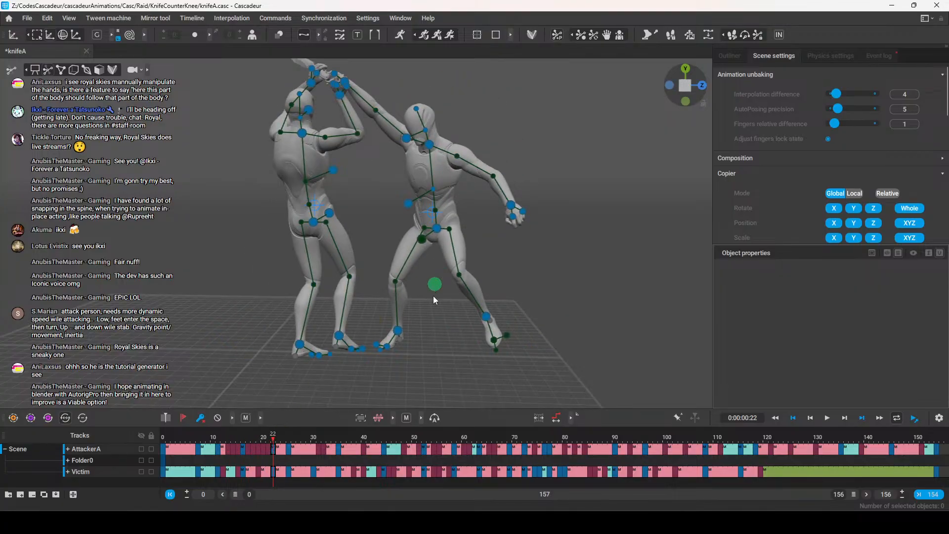
pyautogui.click(289, 438)
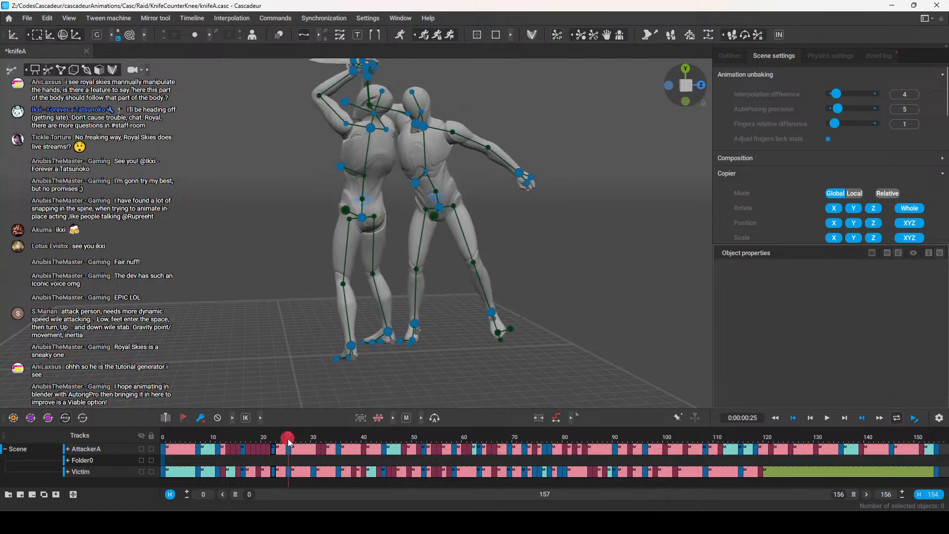
pyautogui.click(346, 126)
pyautogui.keyDown('shift'); pyautogui.click(387, 130); pyautogui.keyUp('shift')
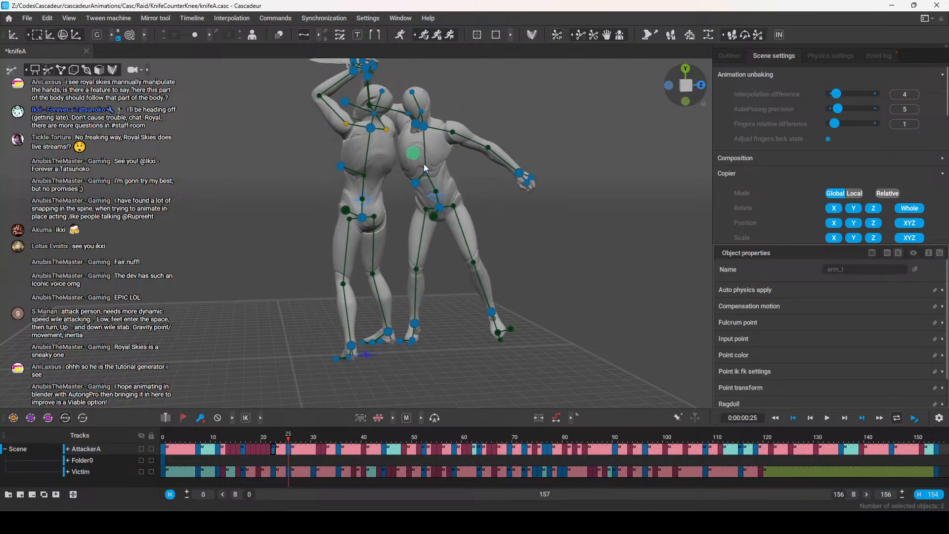
pyautogui.press('r')
pyautogui.click(541, 235)
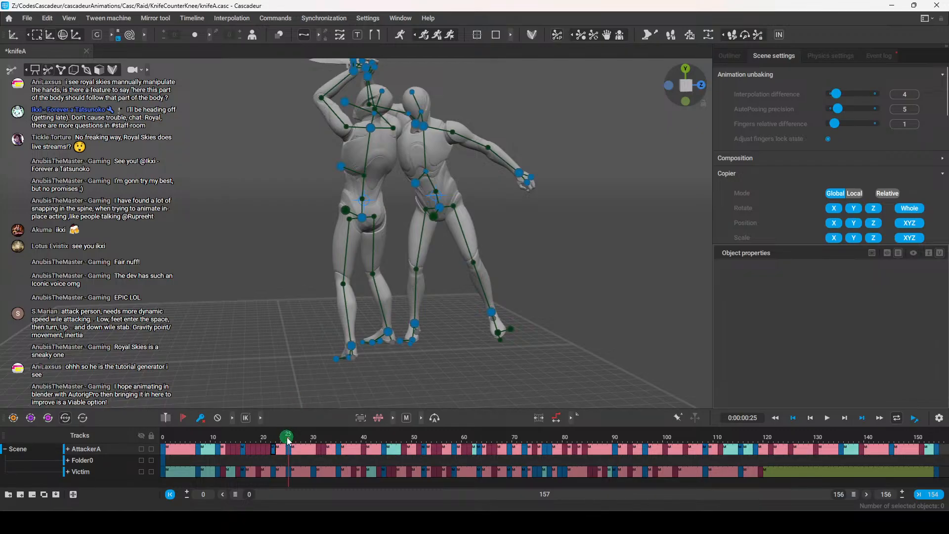
# At frame 35, select both characters' knee and shoulder points plus the elbow points of the figure with the outstretched arm
pyautogui.moveTo(288, 440); pyautogui.dragTo(338, 440)
pyautogui.moveTo(528, 251)
pyautogui.mouseDown(button='right')
pyautogui.moveTo(574, 214)
pyautogui.moveTo(542, 257)
pyautogui.moveTo(522, 263)
pyautogui.mouseUp(button='right')
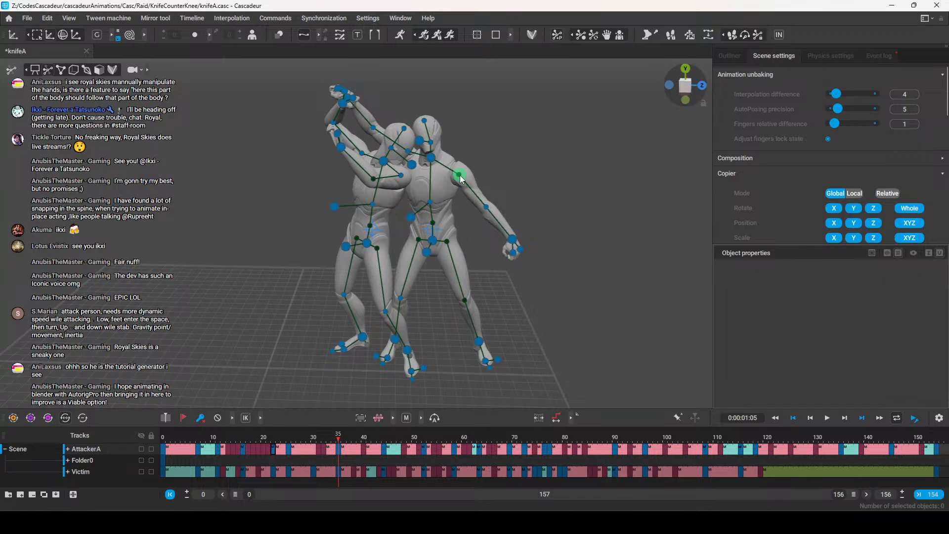
pyautogui.click(344, 295)
pyautogui.keyDown('shift'); pyautogui.click(386, 312); pyautogui.keyUp('shift')
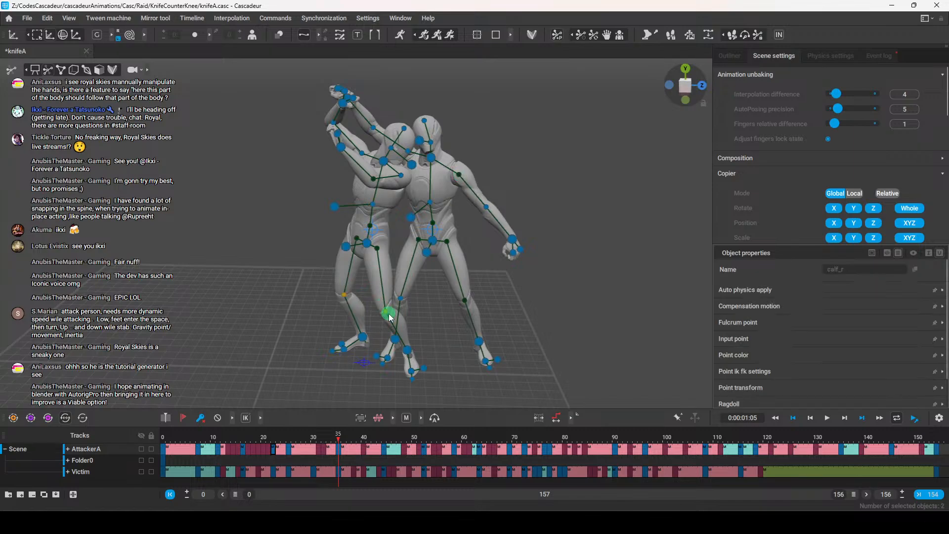
pyautogui.keyDown('shift'); pyautogui.click(493, 206); pyautogui.keyUp('shift')
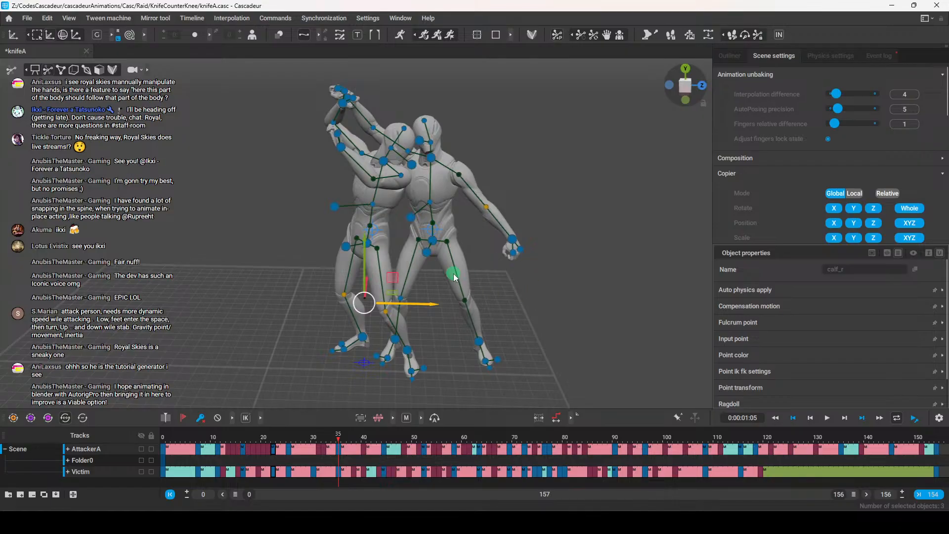
pyautogui.scroll(2, 454, 276)
pyautogui.keyDown('alt'); pyautogui.moveTo(506, 261); pyautogui.dragTo(510, 287, button='middle'); pyautogui.keyUp('alt')
pyautogui.keyDown('shift'); pyautogui.click(380, 129); pyautogui.keyUp('shift')
pyautogui.moveTo(523, 290)
pyautogui.keyDown('alt'); pyautogui.mouseDown()
pyautogui.moveTo(504, 320)
pyautogui.moveTo(554, 277)
pyautogui.moveTo(536, 286)
pyautogui.mouseUp(); pyautogui.keyUp('alt')
pyautogui.keyDown('shift'); pyautogui.click(401, 137); pyautogui.keyUp('shift')
pyautogui.keyDown('alt'); pyautogui.moveTo(402, 141); pyautogui.dragTo(383, 226); pyautogui.keyUp('alt')
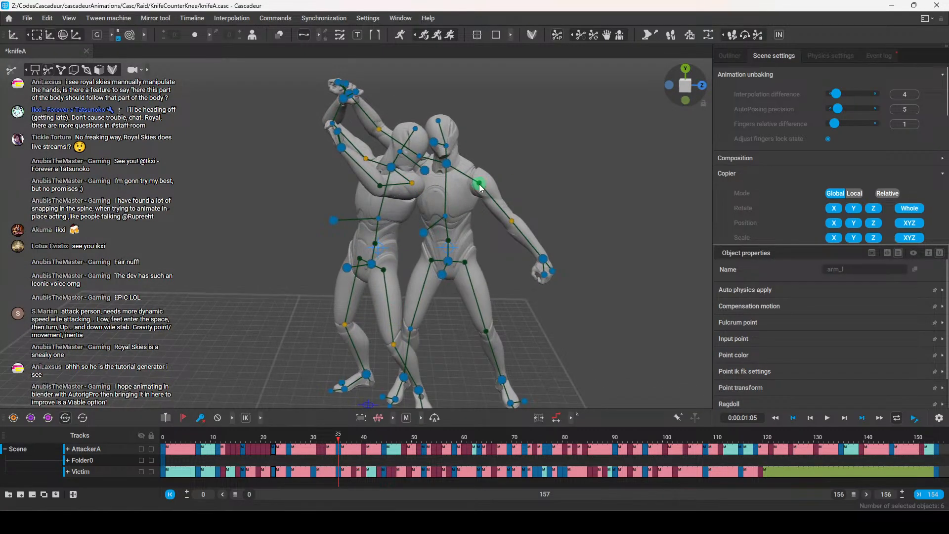
pyautogui.keyDown('shift'); pyautogui.click(411, 329); pyautogui.keyUp('shift')
pyautogui.keyDown('shift'); pyautogui.click(485, 331); pyautogui.keyUp('shift')
pyautogui.keyDown('alt'); pyautogui.moveTo(604, 330); pyautogui.dragTo(468, 232); pyautogui.keyUp('alt')
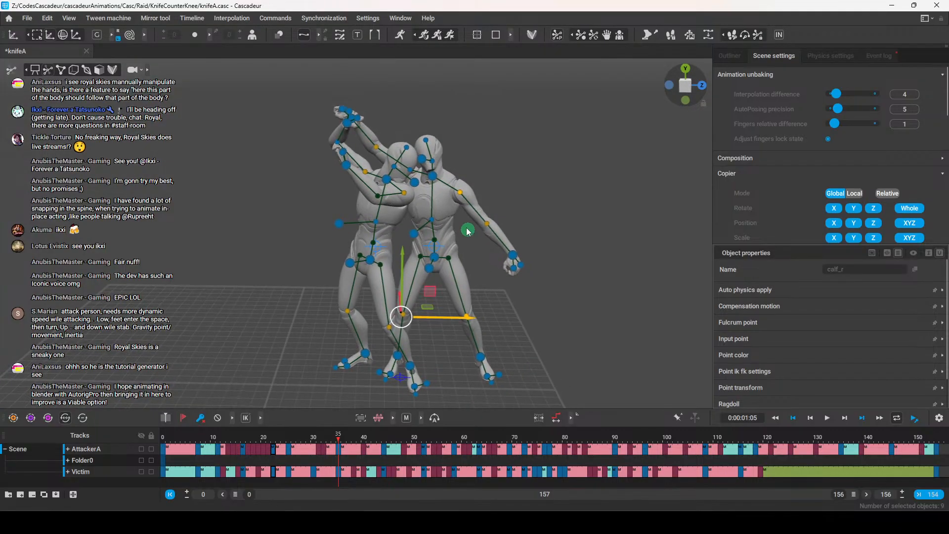
pyautogui.keyDown('shift'); pyautogui.click(412, 170); pyautogui.keyUp('shift')
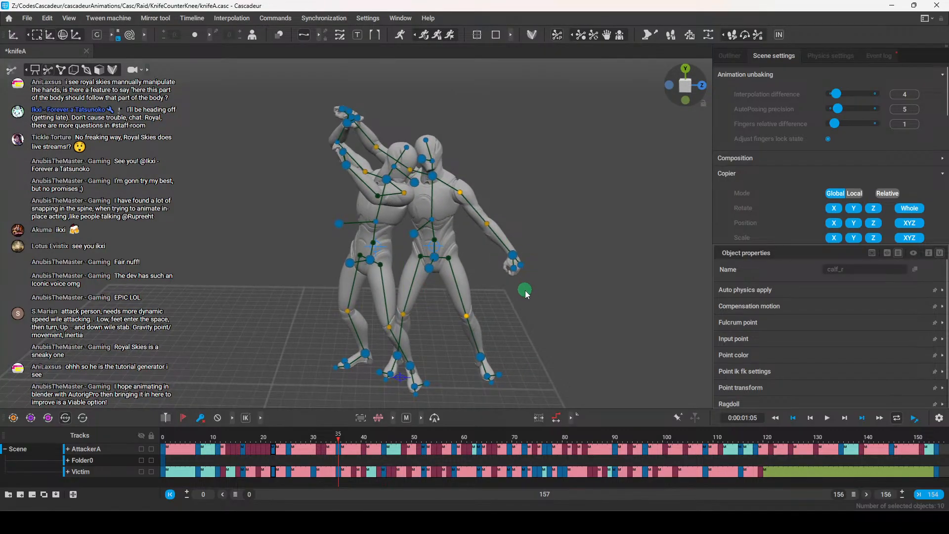
# Deactivate the ten selected knee, shoulder and elbow points at frame 35, keeping the same selection for further frames
pyautogui.click(558, 331)
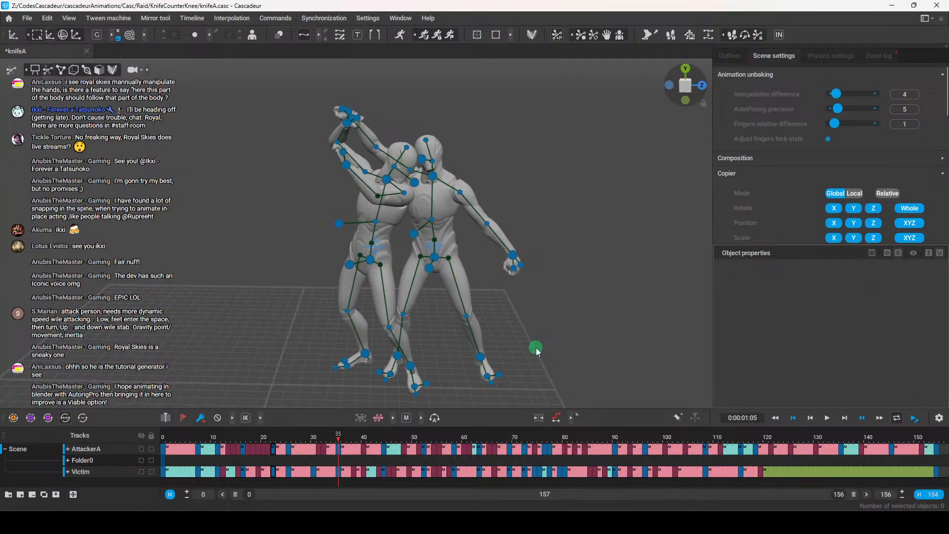
pyautogui.hotkey('ctrl', 'z')
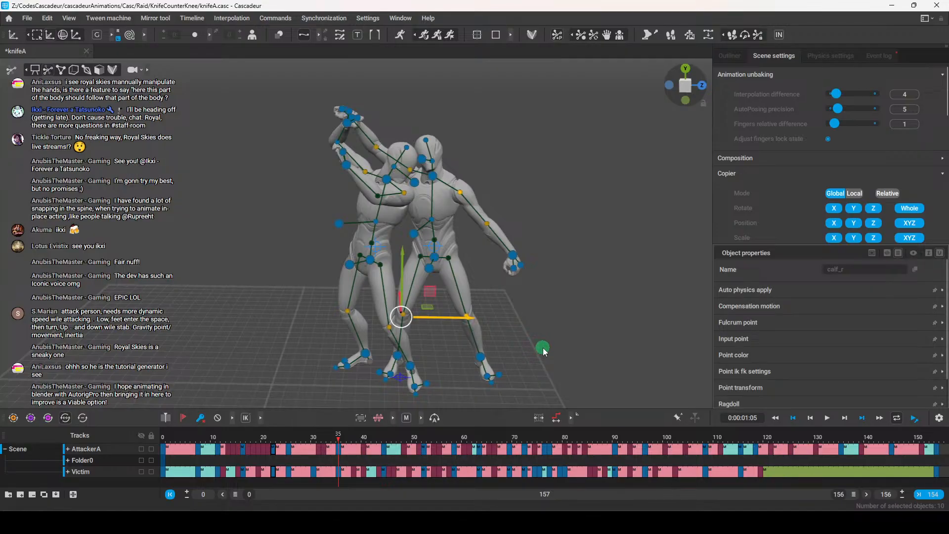
pyautogui.moveTo(539, 327)
pyautogui.keyDown('alt'); pyautogui.mouseDown()
pyautogui.moveTo(551, 313)
pyautogui.moveTo(549, 321)
pyautogui.mouseUp(); pyautogui.keyUp('alt')
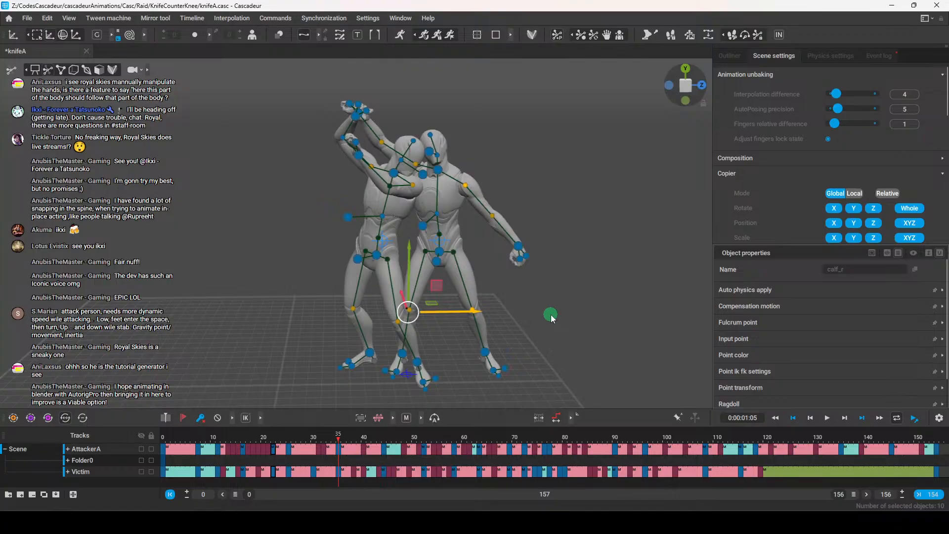
pyautogui.moveTo(552, 329); pyautogui.dragTo(538, 333, button='middle')
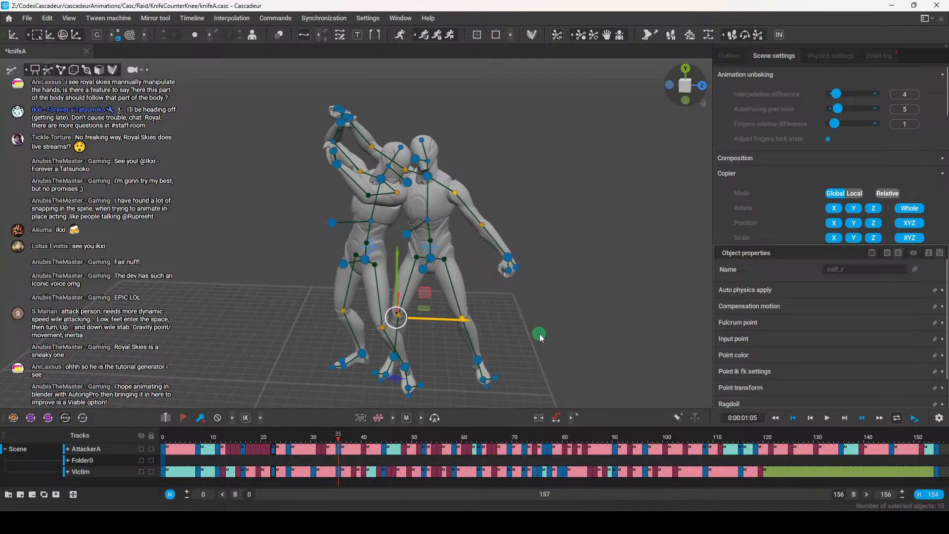
pyautogui.click(567, 328)
pyautogui.hotkey('ctrl', 'z')
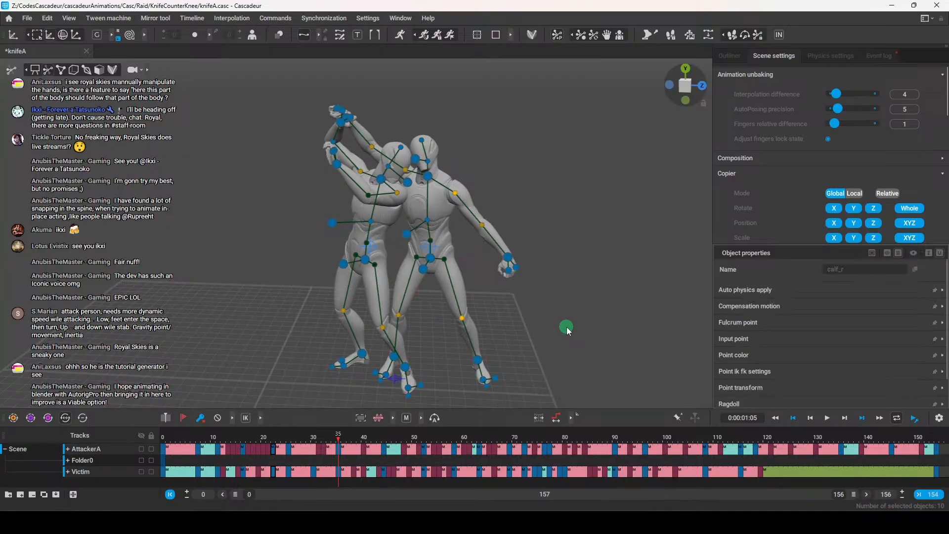
pyautogui.hotkey('ctrl', 'z')
pyautogui.click(567, 327)
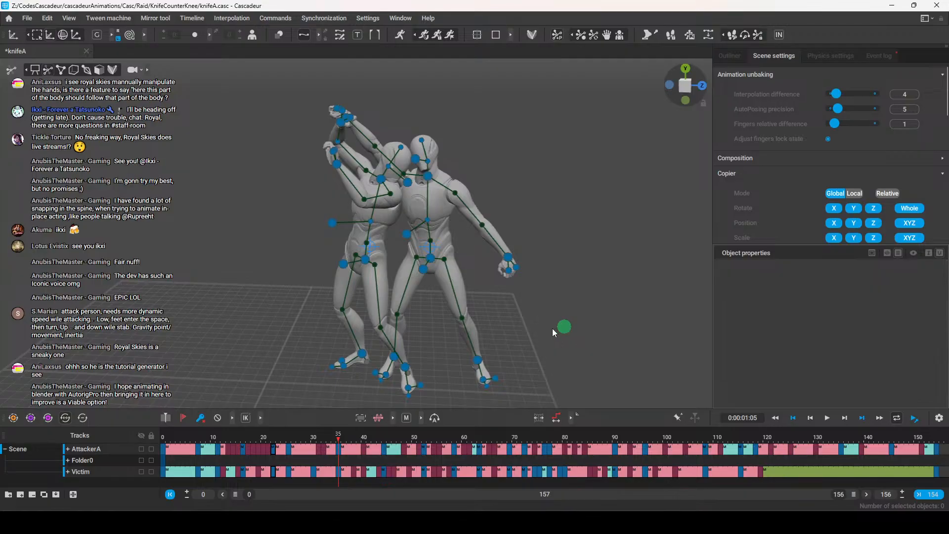
pyautogui.hotkey('ctrl', 'z')
# Deactivate the same ten knee, shoulder and elbow points at frame 44 and restore their selection
pyautogui.moveTo(343, 438); pyautogui.dragTo(384, 438)
pyautogui.click(504, 360)
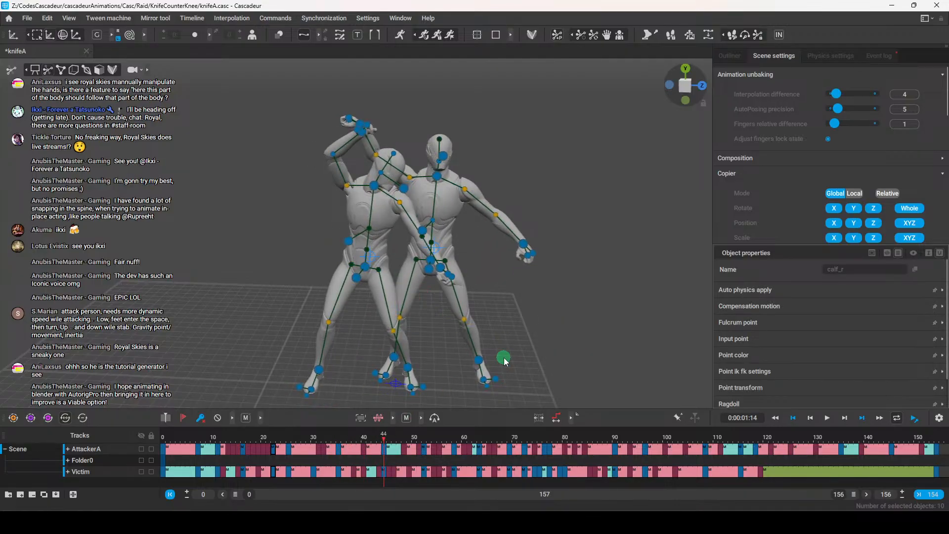
pyautogui.press('r')
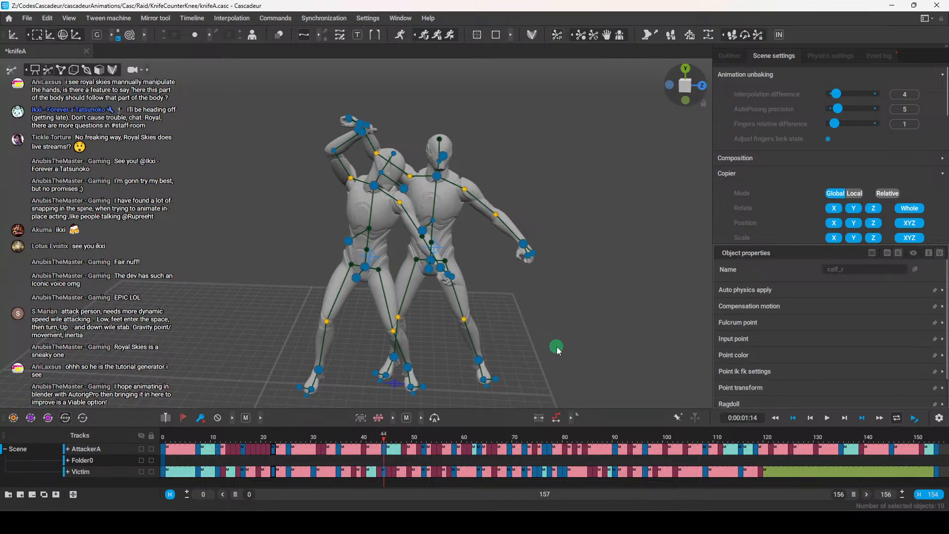
pyautogui.click(545, 372)
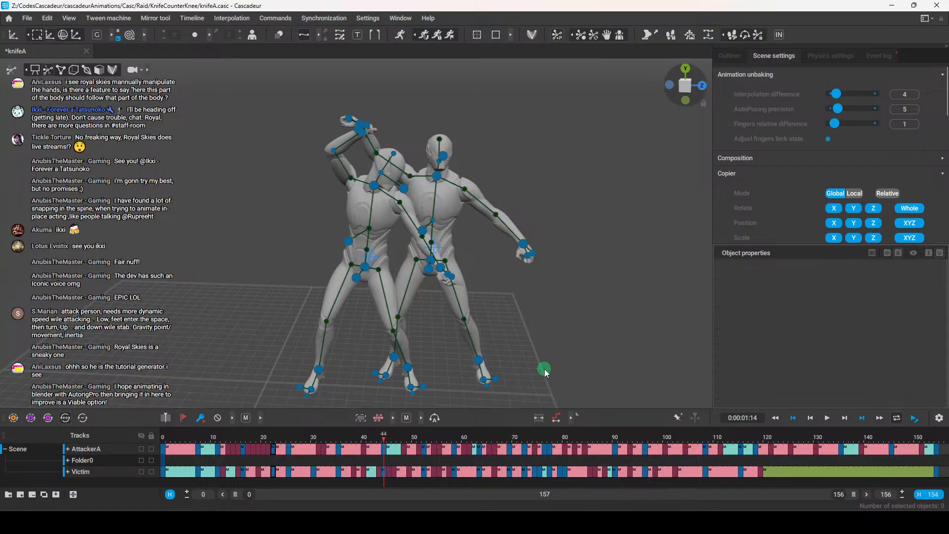
pyautogui.hotkey('ctrl', 'z')
# Deactivate the same ten knee, shoulder and elbow points at frame 52 and restore their selection
pyautogui.moveTo(384, 438); pyautogui.dragTo(427, 447)
pyautogui.click(559, 360)
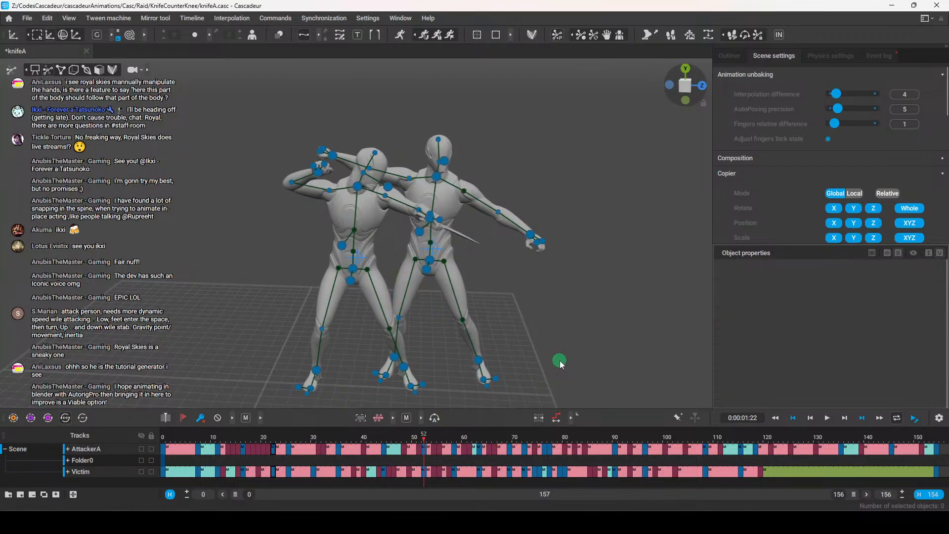
pyautogui.hotkey('ctrl', 'z')
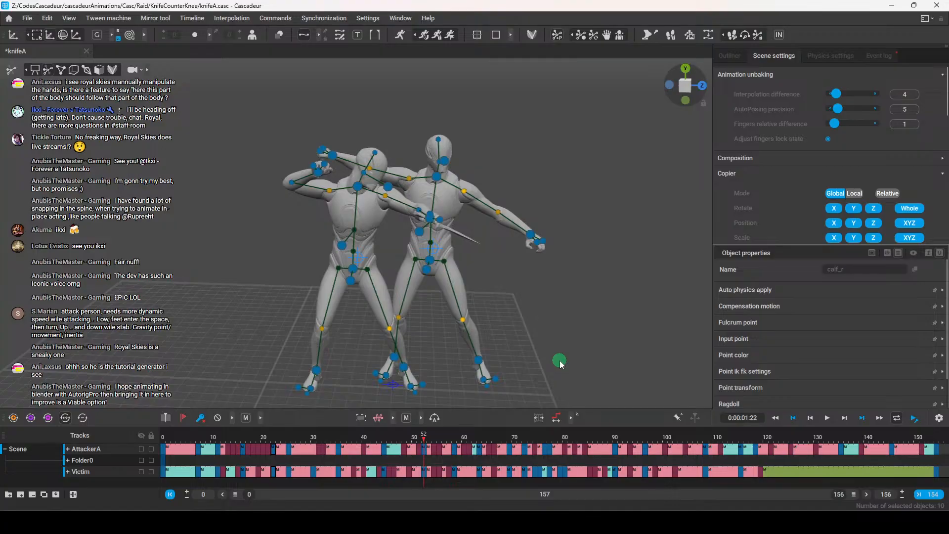
pyautogui.press('r')
pyautogui.click(560, 360)
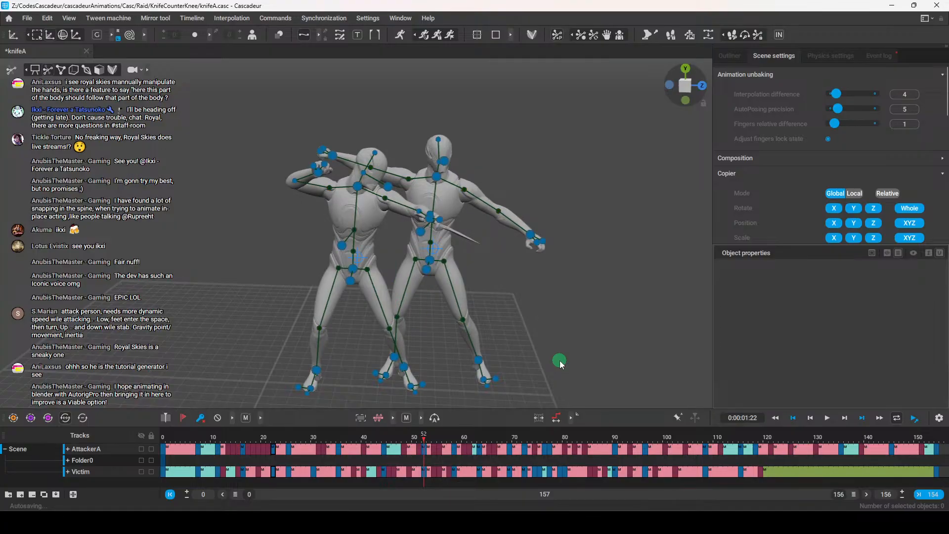
pyautogui.hotkey('ctrl', 'z')
# Deactivate the same ten knee, shoulder and elbow points at frame 58 and restore their selection
pyautogui.moveTo(424, 438); pyautogui.dragTo(453, 442)
pyautogui.click(574, 342)
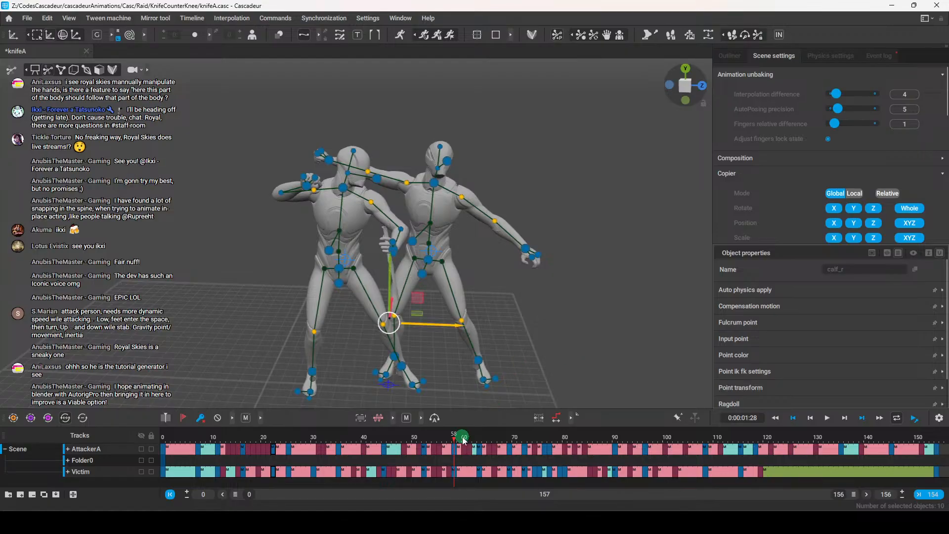
pyautogui.click(551, 362)
pyautogui.hotkey('ctrl', 'z')
# Deactivate the selected knee, shoulder and elbow points at frames 69, 72 and 74
pyautogui.moveTo(454, 436); pyautogui.dragTo(511, 438)
pyautogui.hotkey('ctrl', 'r')
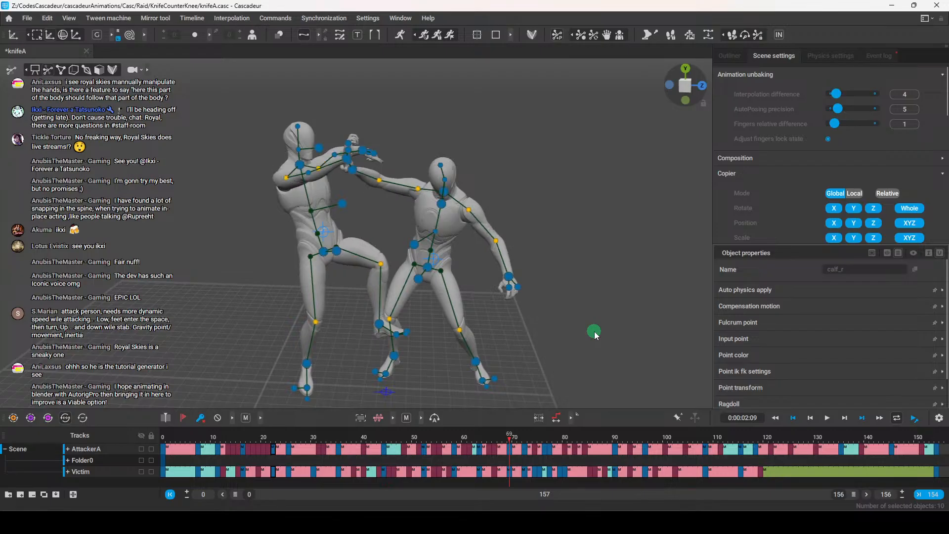
pyautogui.click(525, 438)
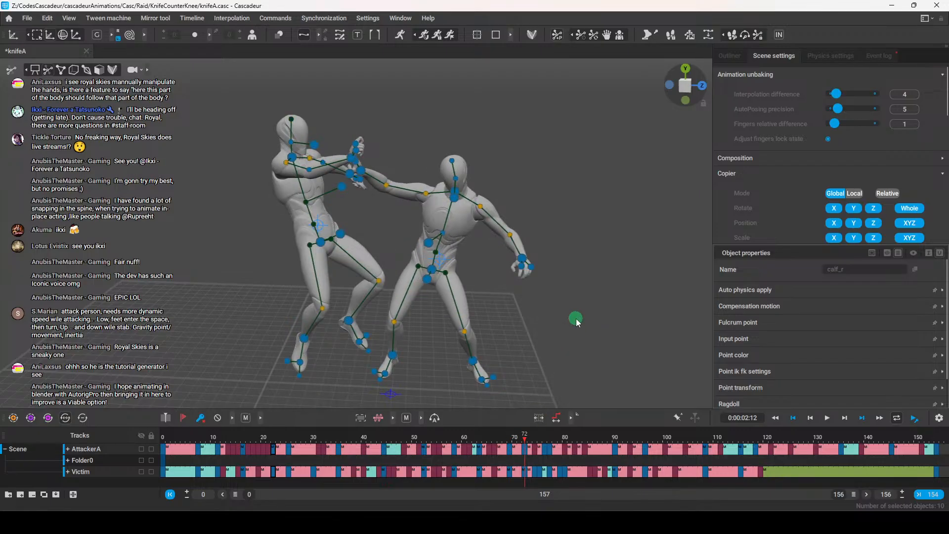
pyautogui.moveTo(548, 439); pyautogui.dragTo(534, 439)
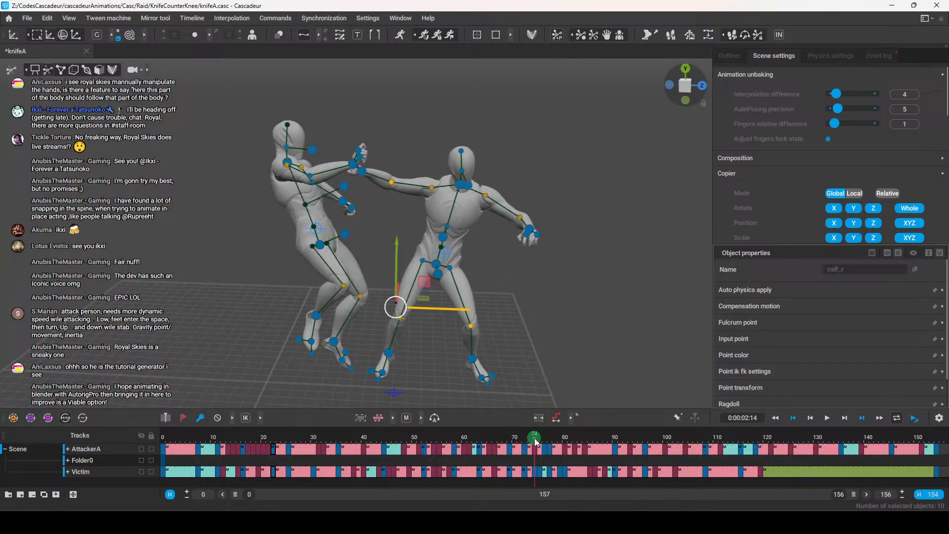
pyautogui.hotkey('ctrl', 'r')
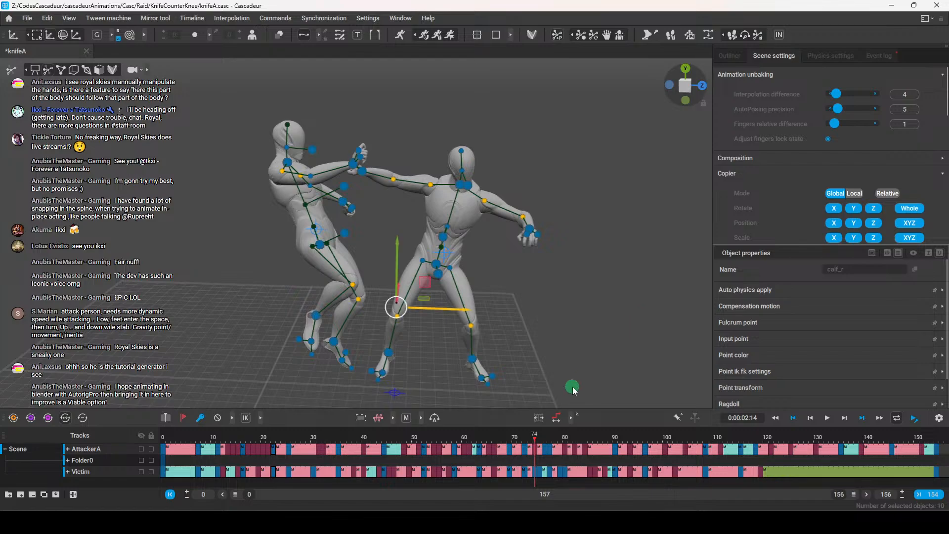
# Deactivate the selected knee, shoulder and elbow points at frames 77, 90 and 96
pyautogui.moveTo(541, 441); pyautogui.dragTo(552, 442)
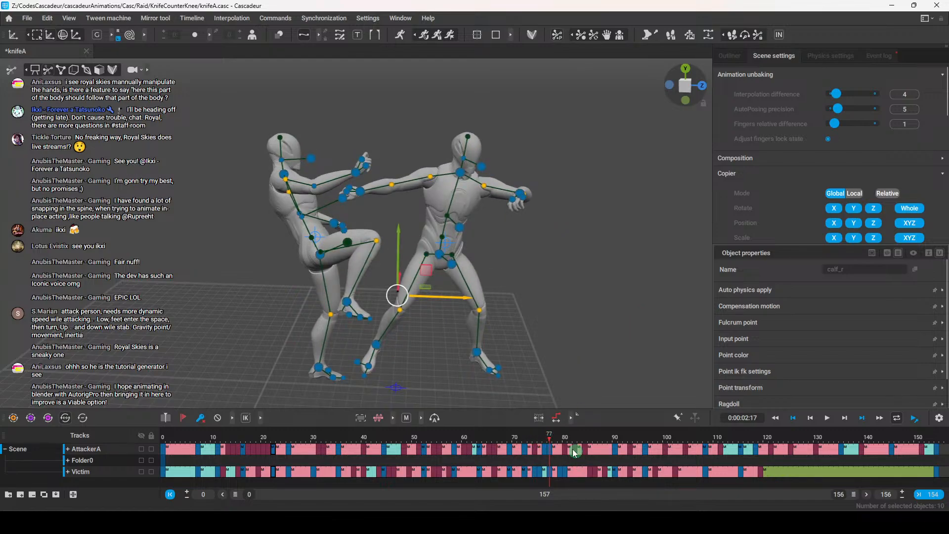
pyautogui.click(616, 437)
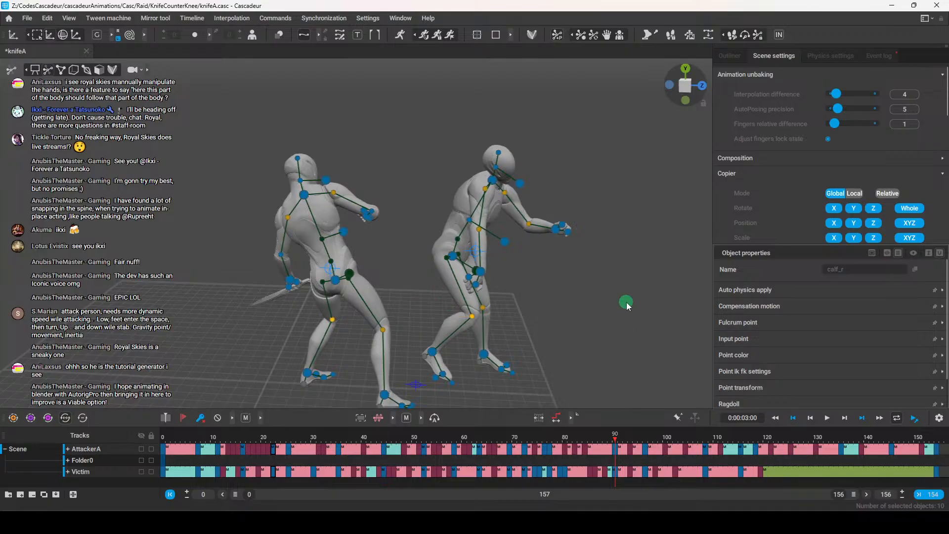
pyautogui.click(645, 437)
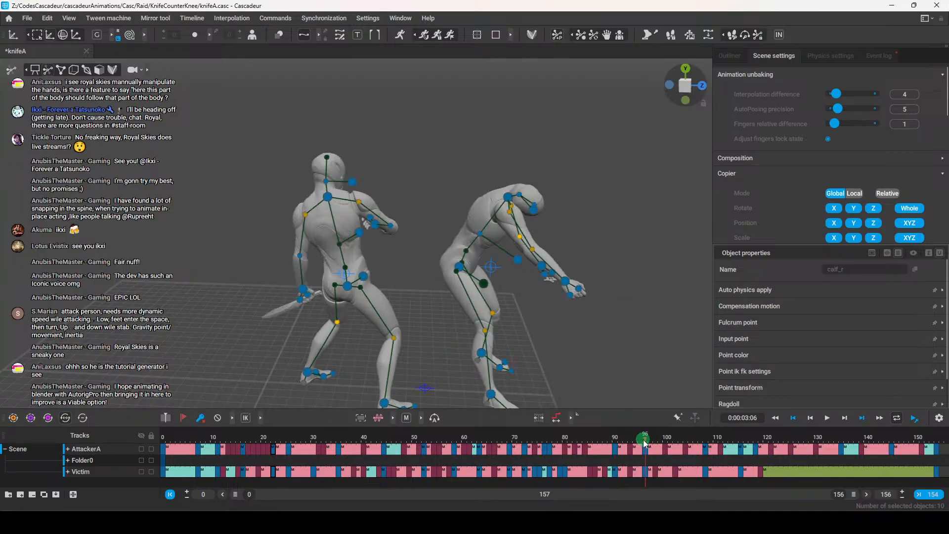
# Deactivate the selected knee, shoulder and elbow points at frames 108, 115 and 154
pyautogui.click(705, 439)
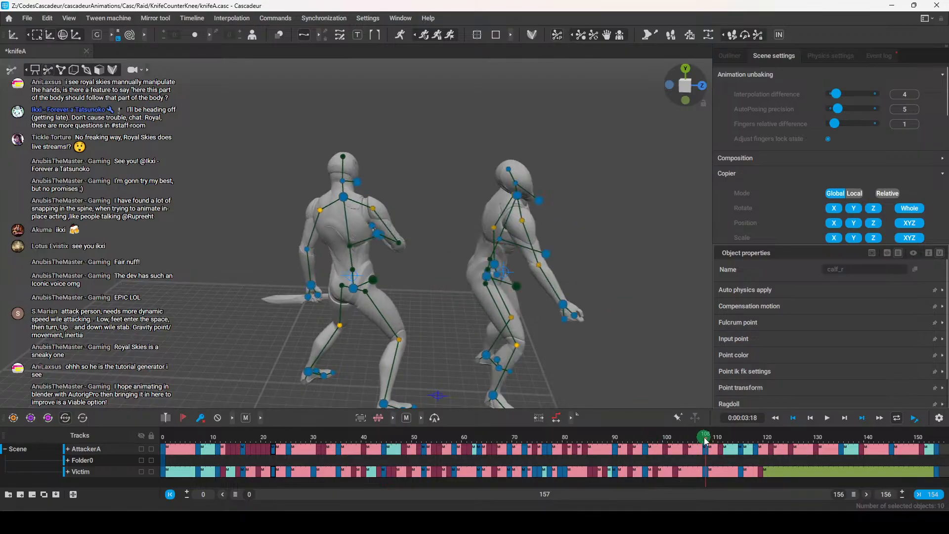
pyautogui.click(741, 438)
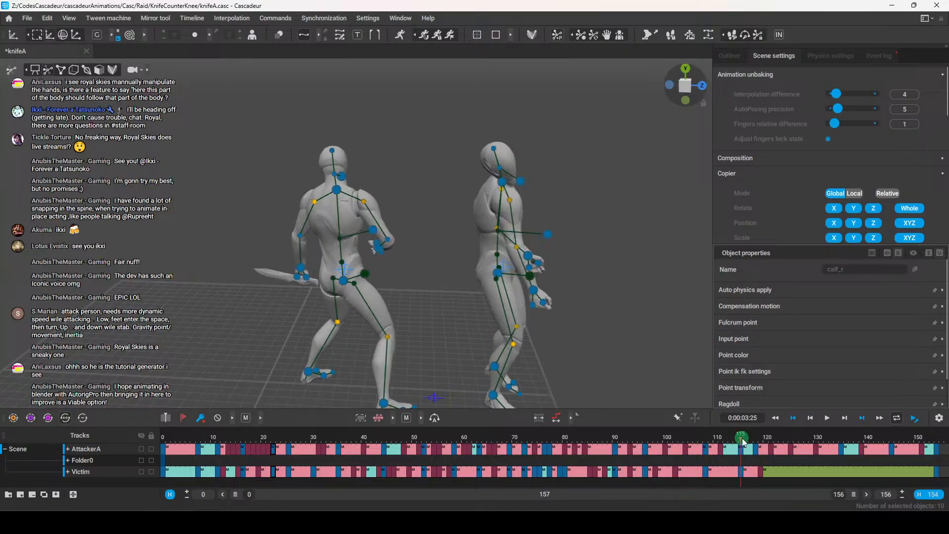
pyautogui.click(935, 438)
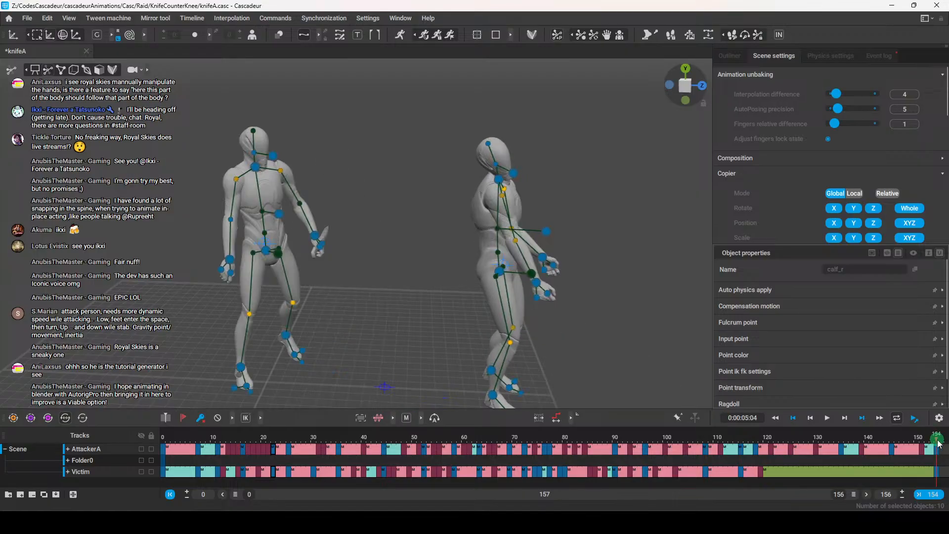
# Clear the point selection and examine both characters' pose and arm contact at frame 22
pyautogui.moveTo(449, 436); pyautogui.dragTo(270, 457)
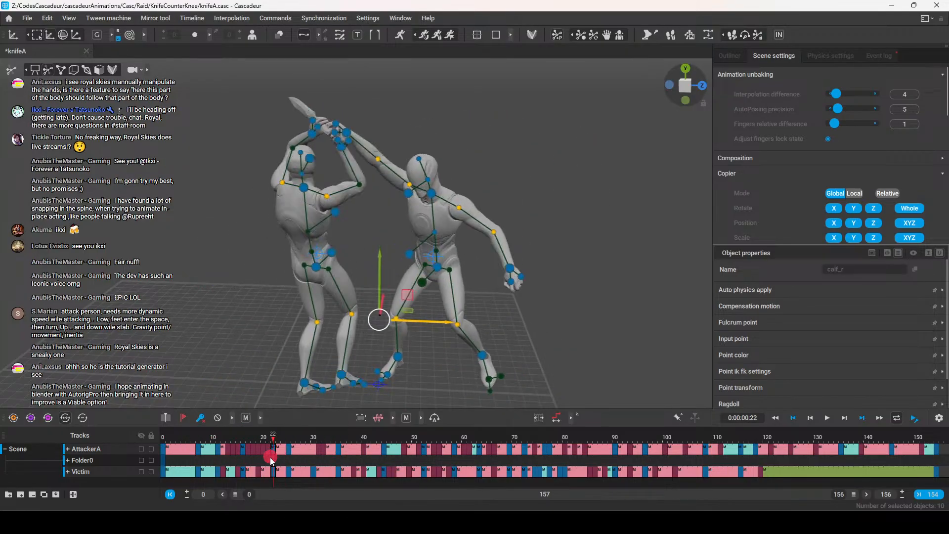
pyautogui.click(451, 335)
pyautogui.moveTo(626, 318); pyautogui.dragTo(550, 322, button='right')
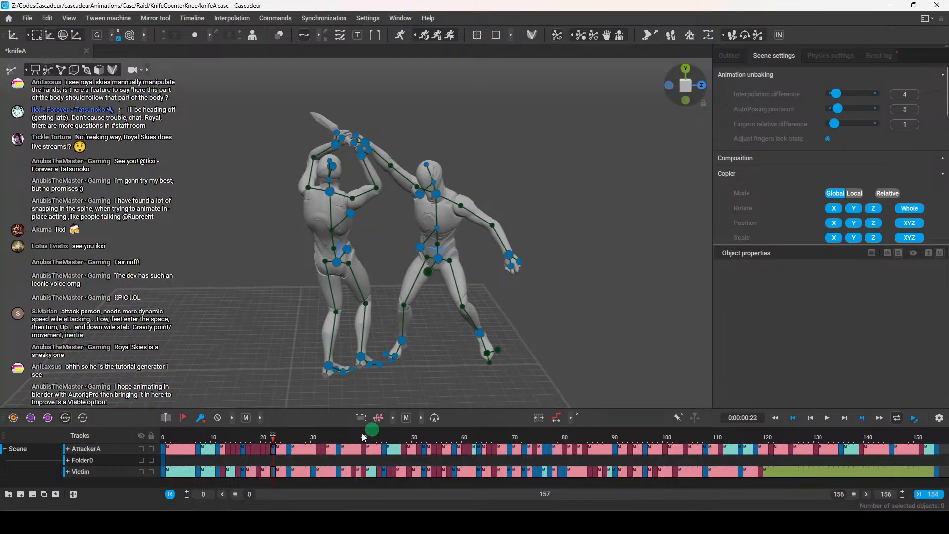
pyautogui.keyDown('alt'); pyautogui.moveTo(433, 324); pyautogui.dragTo(406, 319); pyautogui.keyUp('alt')
pyautogui.scroll(1, 459, 311)
pyautogui.scroll(1, 406, 316)
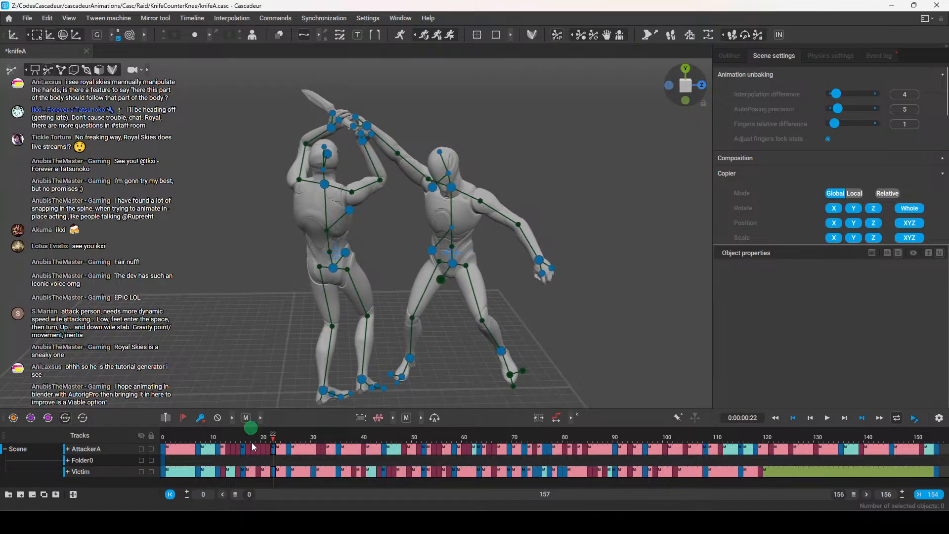
# At frame 16, select both attacker hands and the victim's raised hand, and lower them together to about shoulder height
pyautogui.moveTo(272, 437); pyautogui.dragTo(242, 469)
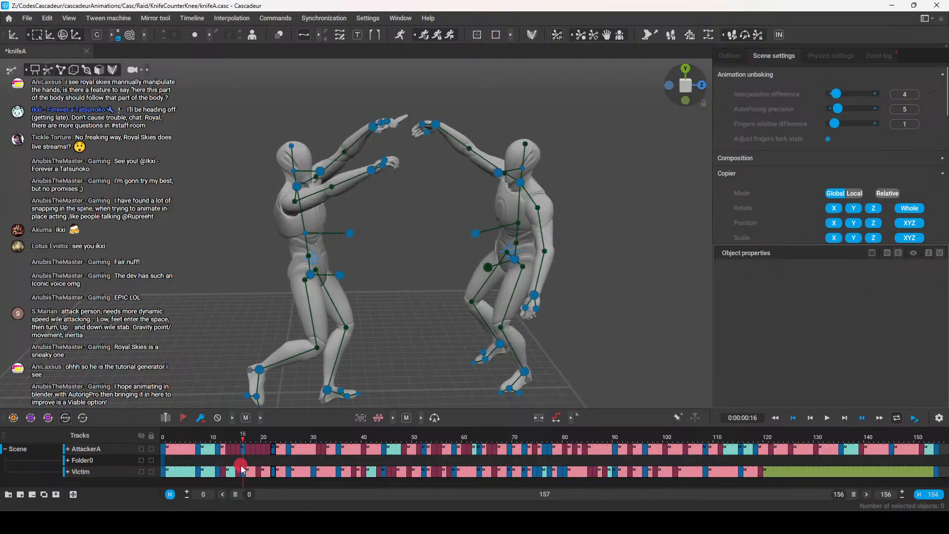
pyautogui.moveTo(365, 283); pyautogui.dragTo(387, 171, button='right')
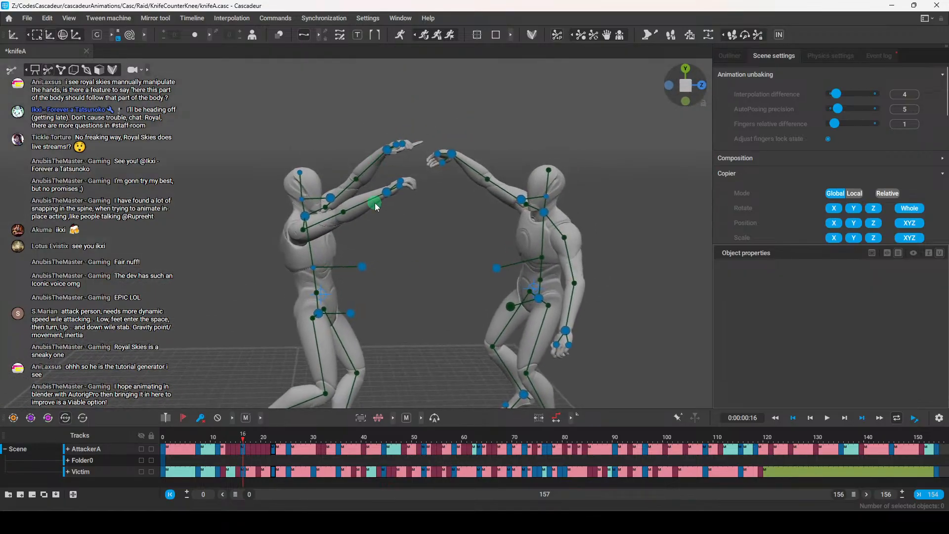
pyautogui.click(387, 149)
pyautogui.keyDown('shift'); pyautogui.click(451, 155); pyautogui.keyUp('shift')
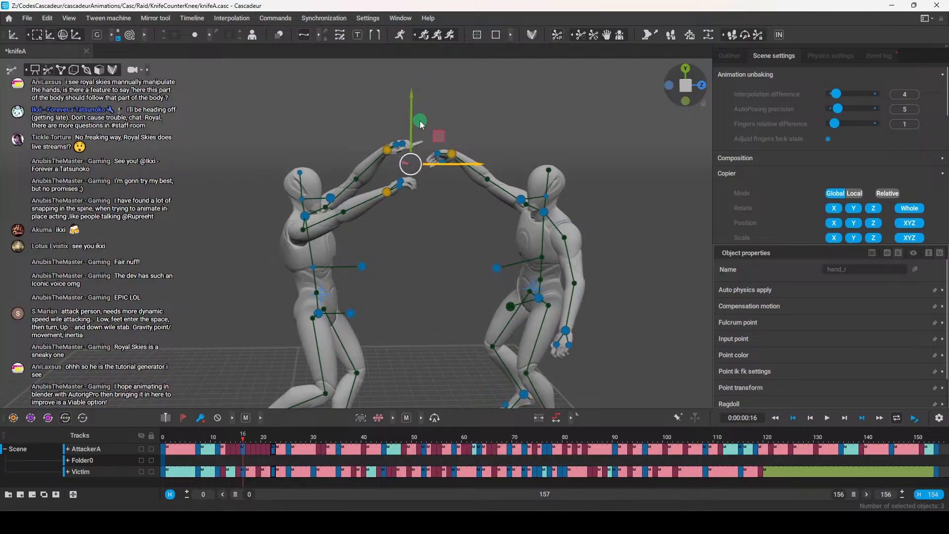
pyautogui.moveTo(410, 119); pyautogui.dragTo(416, 180)
pyautogui.keyDown('alt'); pyautogui.moveTo(453, 257); pyautogui.dragTo(458, 316); pyautogui.keyUp('alt')
pyautogui.click(458, 316)
# Reposition the attacker's two hands together at frame 16, bringing them forward in the reach toward the victim
pyautogui.keyDown('alt'); pyautogui.moveTo(456, 208); pyautogui.dragTo(396, 259); pyautogui.keyUp('alt')
pyautogui.keyDown('alt'); pyautogui.moveTo(277, 361); pyautogui.dragTo(331, 300, button='middle'); pyautogui.keyUp('alt')
pyautogui.keyDown('alt'); pyautogui.moveTo(338, 261); pyautogui.dragTo(368, 297); pyautogui.keyUp('alt')
pyautogui.click(365, 243)
pyautogui.keyDown('shift'); pyautogui.click(346, 294); pyautogui.keyUp('shift')
pyautogui.moveTo(370, 249); pyautogui.dragTo(403, 217)
pyautogui.keyDown('alt'); pyautogui.moveTo(453, 241); pyautogui.dragTo(516, 263); pyautogui.keyUp('alt')
pyautogui.scroll(3, 517, 263)
pyautogui.click(517, 263)
pyautogui.click(398, 218)
pyautogui.keyDown('alt'); pyautogui.moveTo(351, 273); pyautogui.dragTo(461, 273); pyautogui.keyUp('alt')
pyautogui.click(345, 263)
pyautogui.press('e')
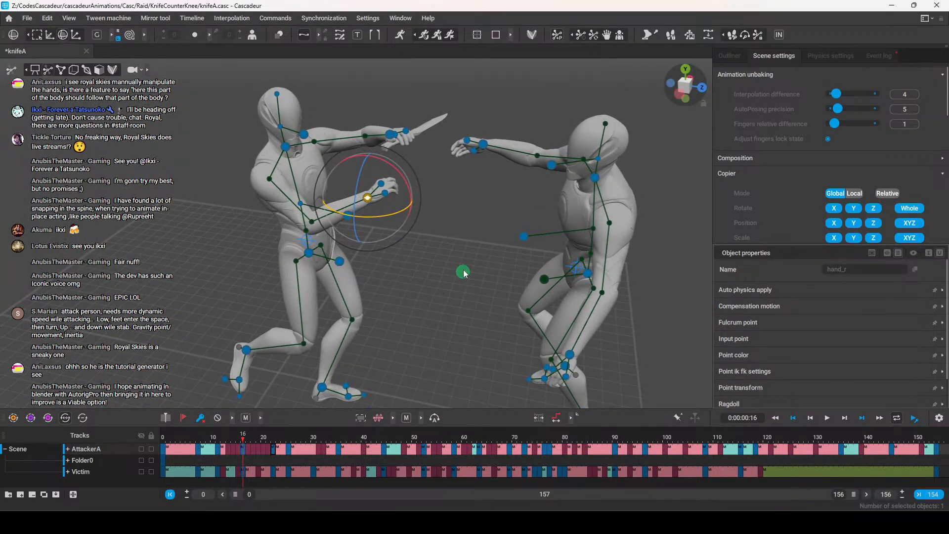
pyautogui.keyDown('alt'); pyautogui.moveTo(462, 273); pyautogui.dragTo(444, 316, button='middle'); pyautogui.keyUp('alt')
pyautogui.press('w')
pyautogui.click(458, 274)
# Rotate the victim's outstretched right hand about two axes at frame 16 to adjust its angle
pyautogui.keyDown('alt'); pyautogui.moveTo(458, 273); pyautogui.dragTo(462, 259); pyautogui.keyUp('alt')
pyautogui.click(478, 207)
pyautogui.keyDown('alt'); pyautogui.moveTo(478, 208); pyautogui.dragTo(503, 250); pyautogui.keyUp('alt')
pyautogui.press('e')
pyautogui.moveTo(513, 171); pyautogui.dragTo(521, 189)
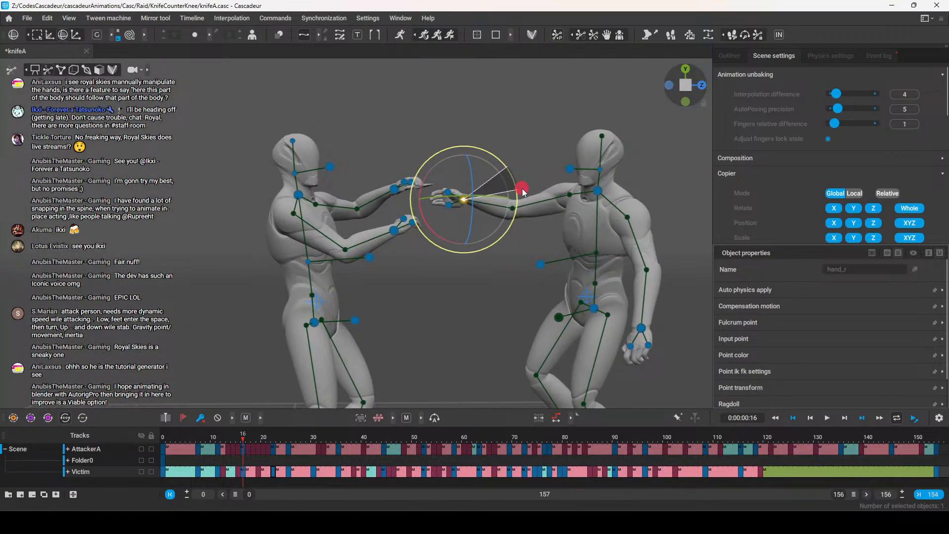
pyautogui.moveTo(471, 163); pyautogui.dragTo(478, 194)
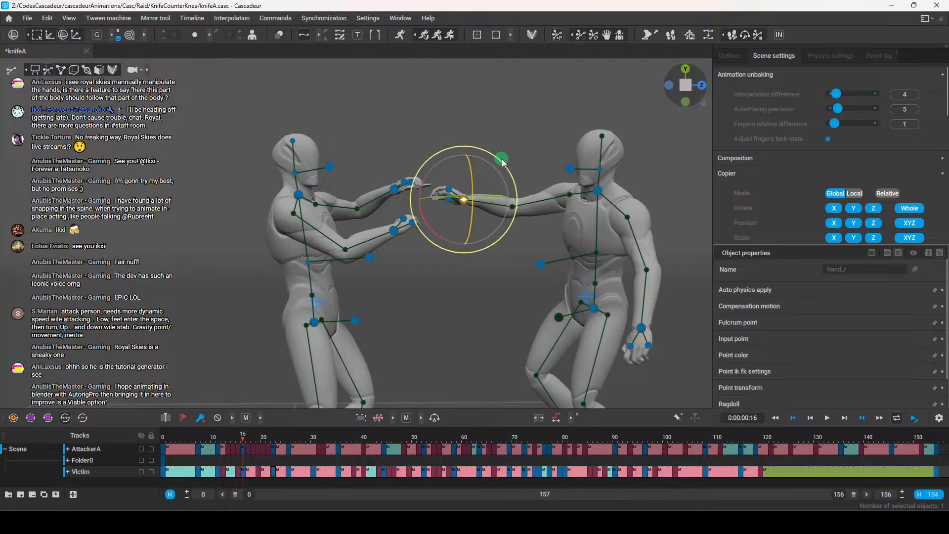
pyautogui.press('w')
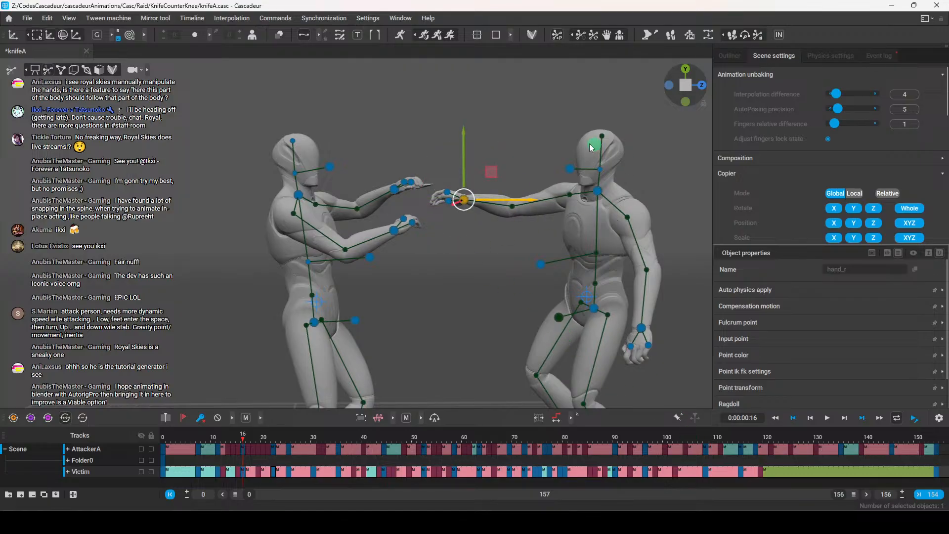
# Switch to the Unreal Editor and examine the witch character in the red dress from several sides in the level
pyautogui.moveTo(692, 522)
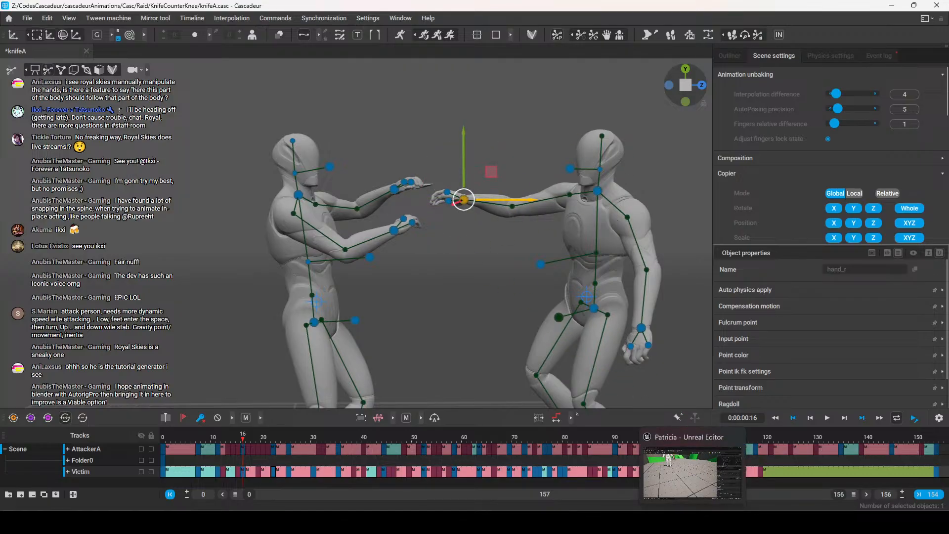
pyautogui.click(689, 478)
pyautogui.moveTo(481, 321); pyautogui.dragTo(470, 291, button='right')
pyautogui.press('s')
pyautogui.keyDown('alt'); pyautogui.moveTo(385, 291); pyautogui.dragTo(332, 196); pyautogui.keyUp('alt')
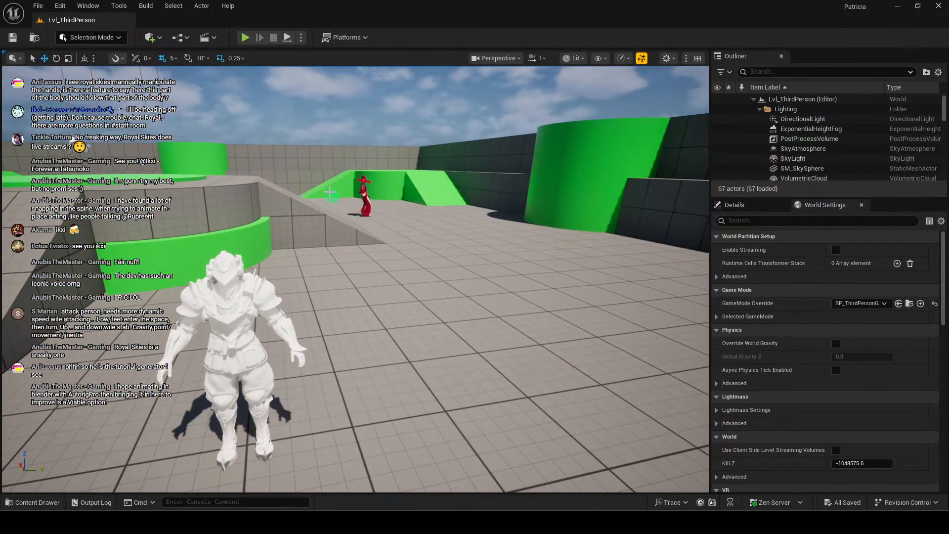
pyautogui.click(362, 178)
pyautogui.press('f')
pyautogui.scroll(-3, 492, 224)
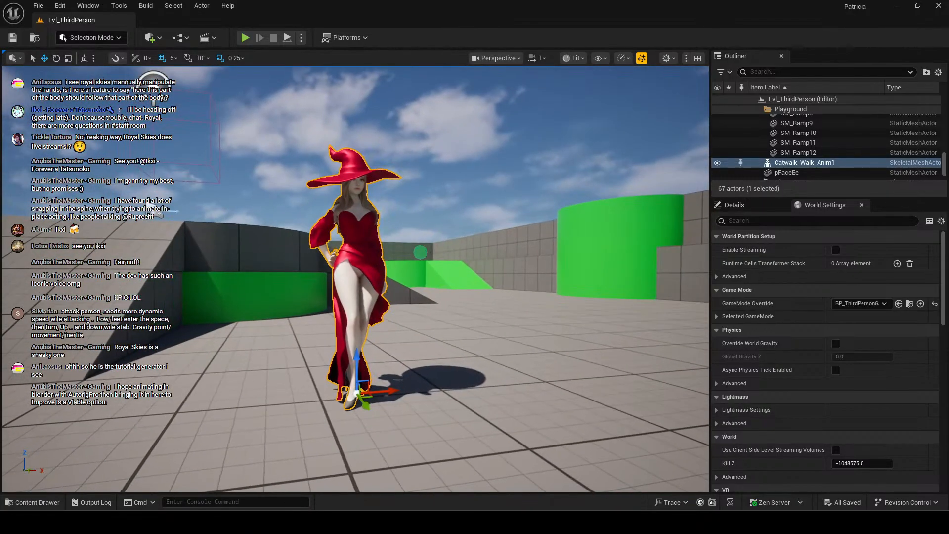
pyautogui.keyDown('alt'); pyautogui.moveTo(457, 260); pyautogui.dragTo(393, 320); pyautogui.keyUp('alt')
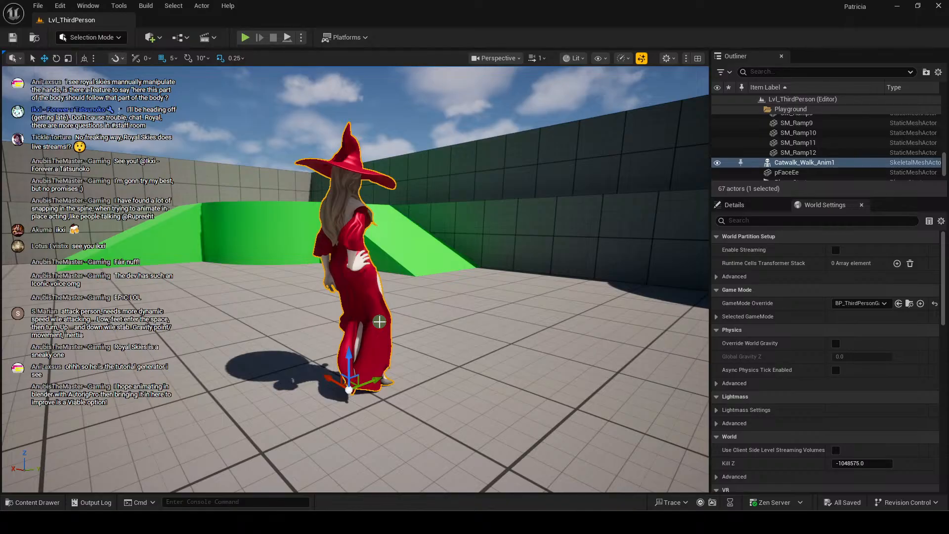
pyautogui.keyDown('alt'); pyautogui.moveTo(445, 346); pyautogui.dragTo(228, 283); pyautogui.keyUp('alt')
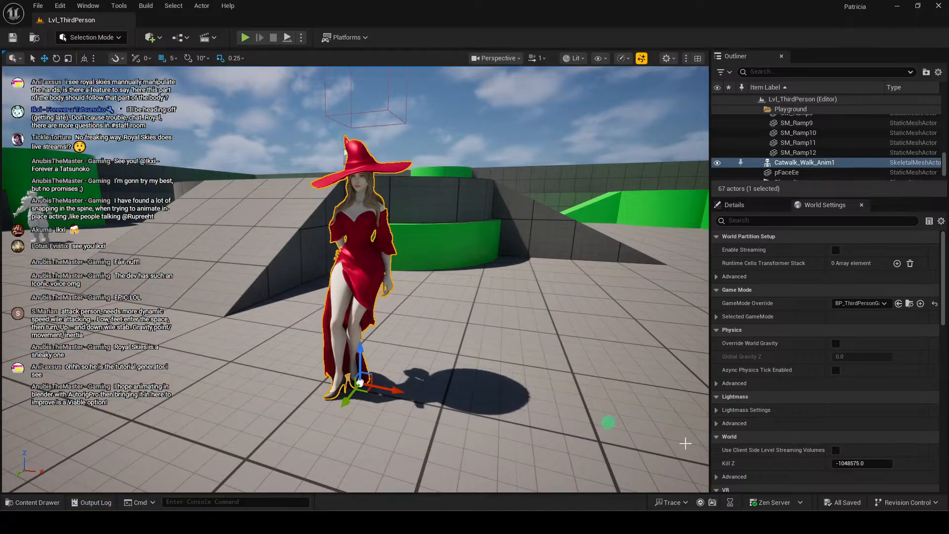
# Switch back to Cascadeur and move through the knife-counter animation to frame 30
pyautogui.click(459, 521)
pyautogui.keyDown('alt'); pyautogui.moveTo(477, 304); pyautogui.dragTo(479, 324); pyautogui.keyUp('alt')
pyautogui.keyDown('alt'); pyautogui.moveTo(479, 324); pyautogui.dragTo(416, 284, button='middle'); pyautogui.keyUp('alt')
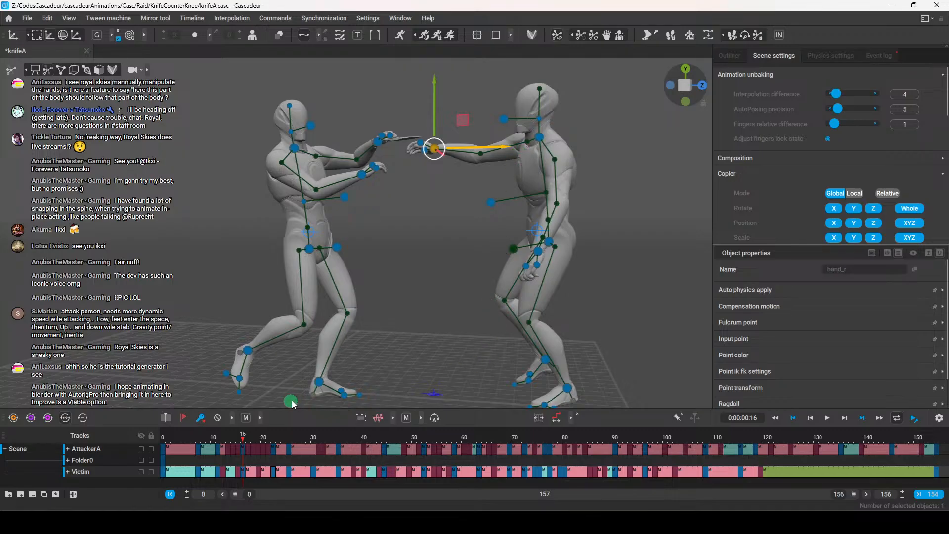
pyautogui.moveTo(241, 438); pyautogui.dragTo(315, 455)
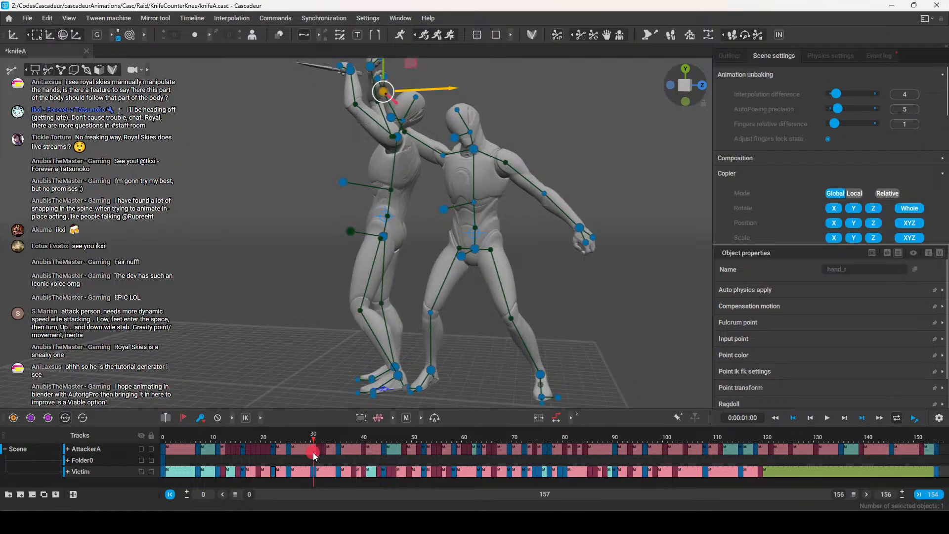
# Select the attacker's two raised hands at frame 30, lower them, and shift them slightly toward the victim
pyautogui.moveTo(431, 248); pyautogui.dragTo(492, 302, button='middle')
pyautogui.scroll(2, 466, 261)
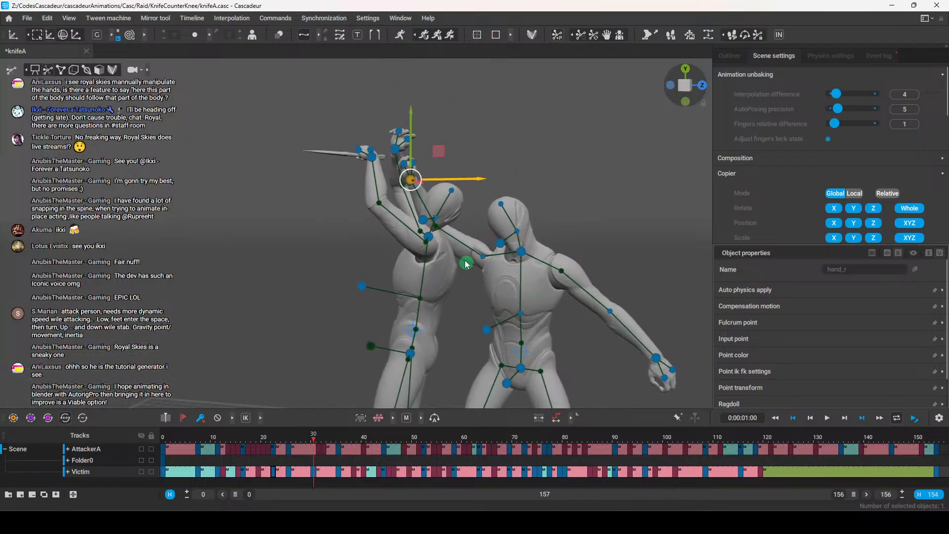
pyautogui.click(399, 148)
pyautogui.keyDown('alt'); pyautogui.moveTo(388, 218); pyautogui.dragTo(350, 236); pyautogui.keyUp('alt')
pyautogui.keyDown('shift'); pyautogui.click(350, 165); pyautogui.keyUp('shift')
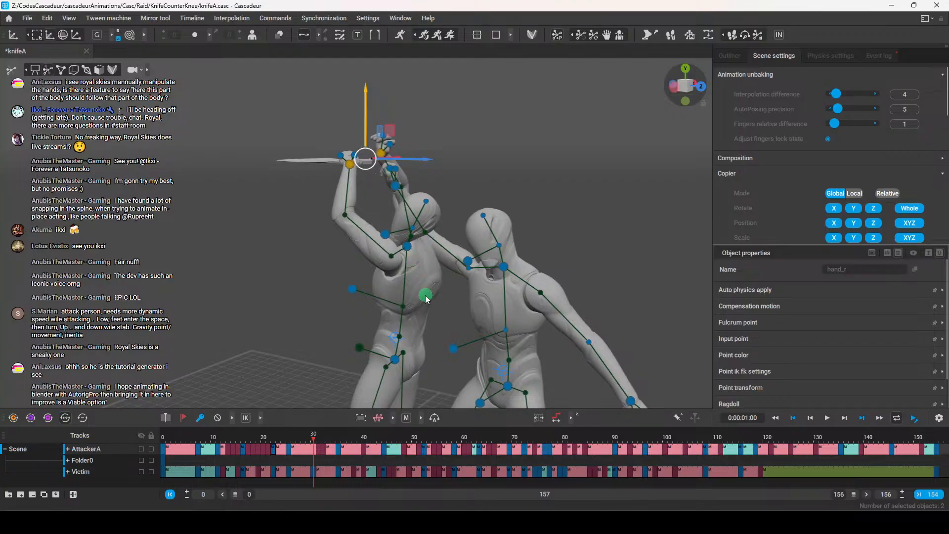
pyautogui.press('y')
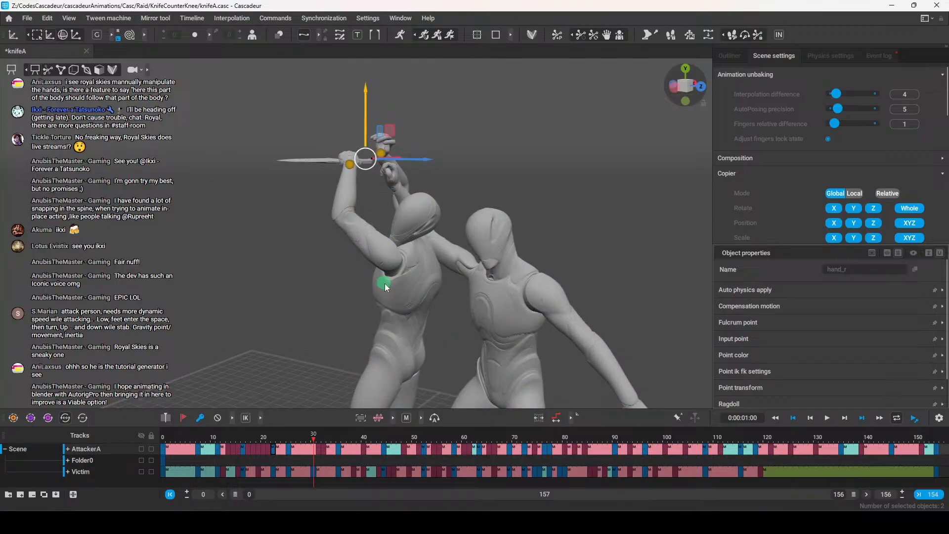
pyautogui.press('y')
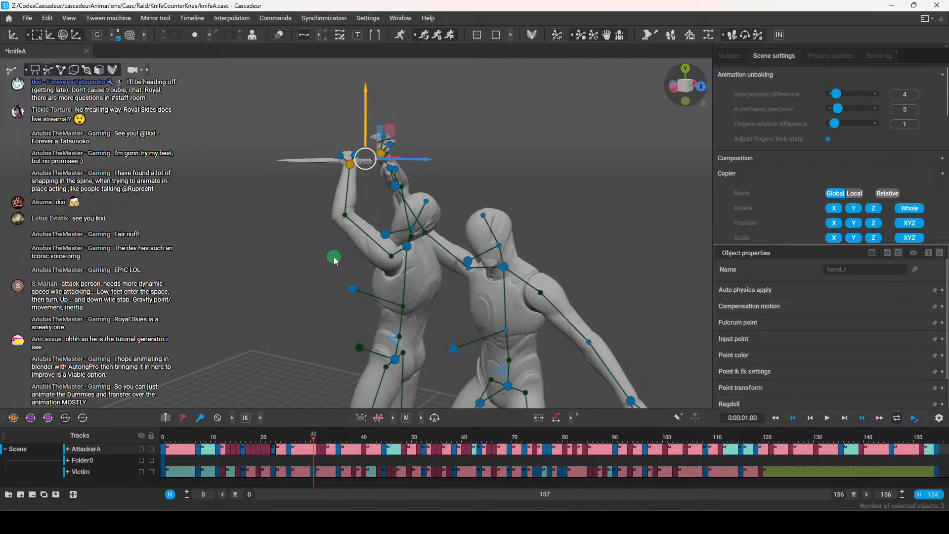
pyautogui.press('f')
pyautogui.moveTo(368, 111); pyautogui.dragTo(376, 144)
pyautogui.moveTo(426, 198); pyautogui.dragTo(438, 197)
pyautogui.keyDown('alt'); pyautogui.moveTo(409, 250); pyautogui.dragTo(515, 280); pyautogui.keyUp('alt')
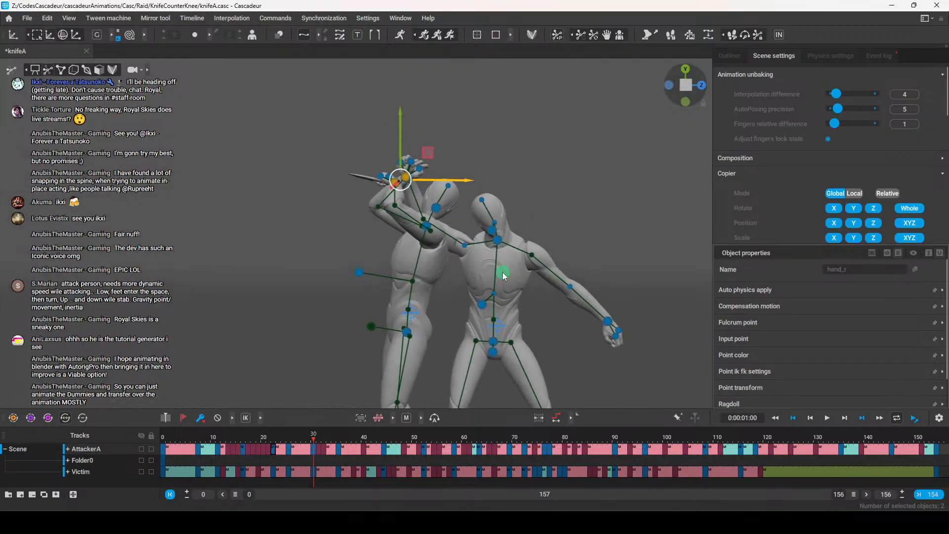
# Scrub from frame 30 through frame 35 to frame 52 to check the arm poses of both characters
pyautogui.keyDown('alt'); pyautogui.moveTo(515, 280); pyautogui.dragTo(437, 241, button='middle'); pyautogui.keyUp('alt')
pyautogui.moveTo(314, 439); pyautogui.dragTo(338, 453)
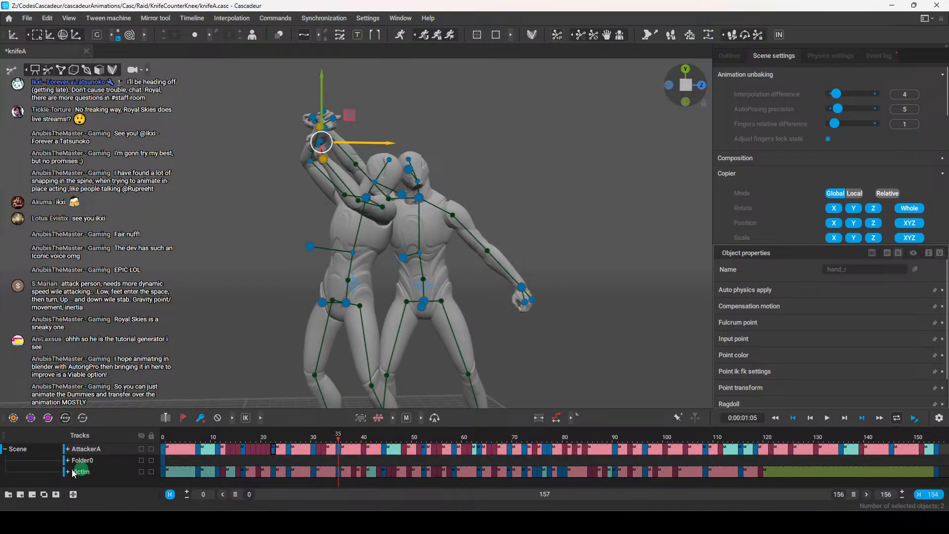
pyautogui.moveTo(338, 438); pyautogui.dragTo(424, 443)
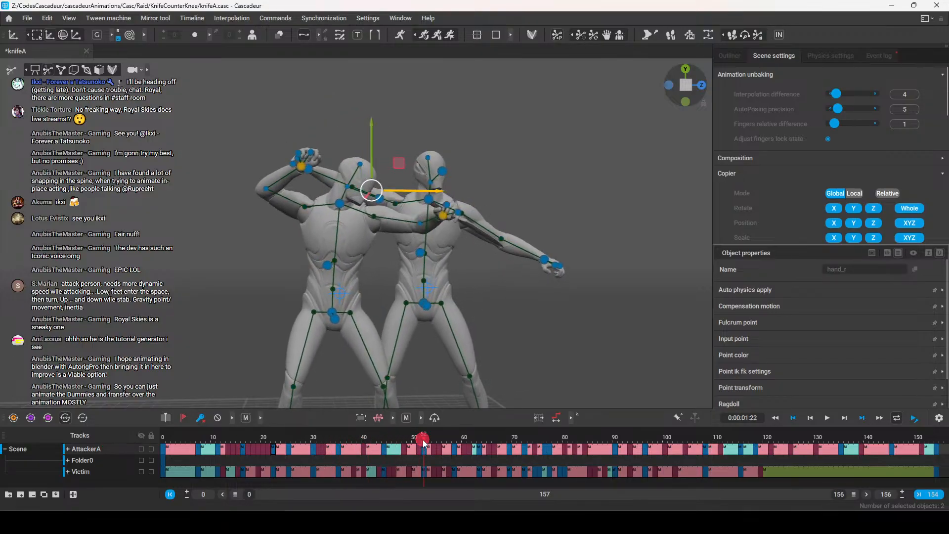
# Apply the teal curved interpolation type to all intervals of the AttackerA track and of the Victim track
pyautogui.click(165, 448)
pyautogui.click(384, 416)
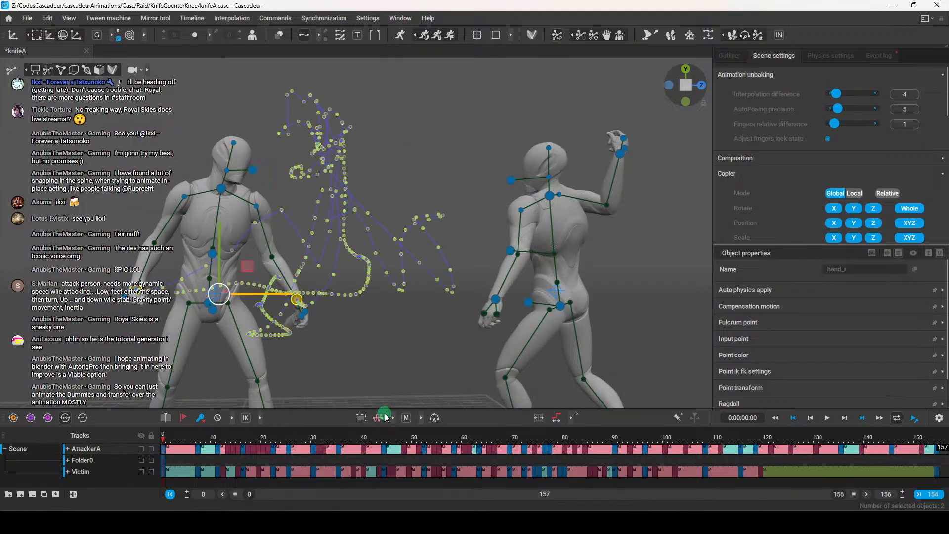
pyautogui.click(386, 418)
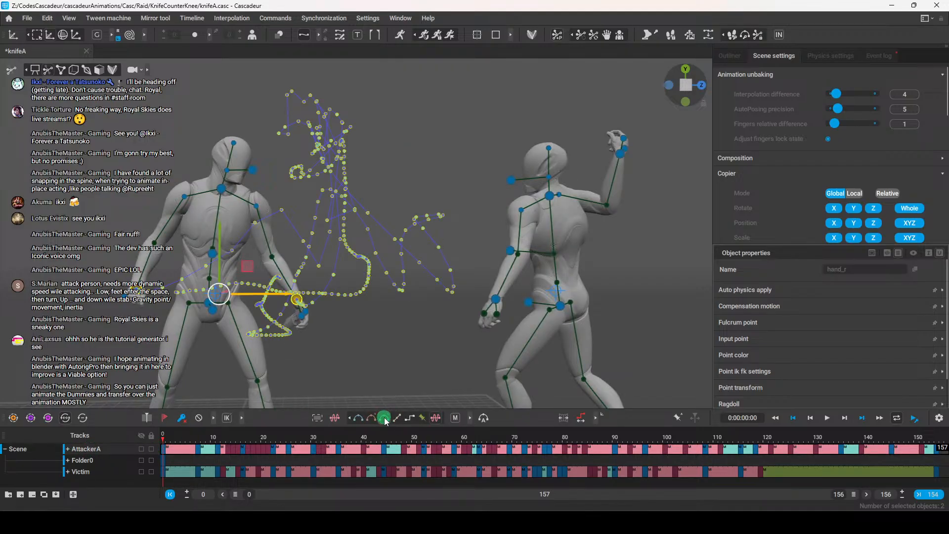
pyautogui.click(385, 418)
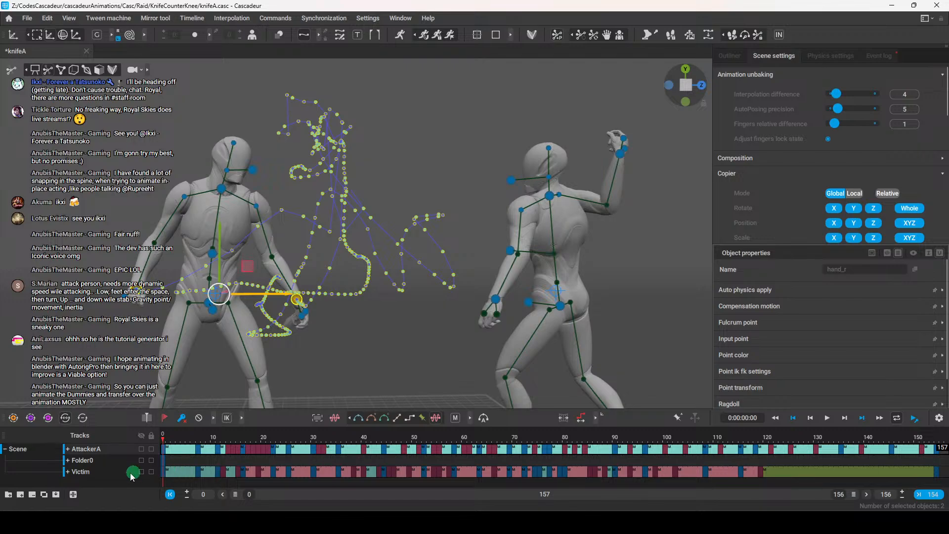
pyautogui.click(141, 473)
pyautogui.click(384, 417)
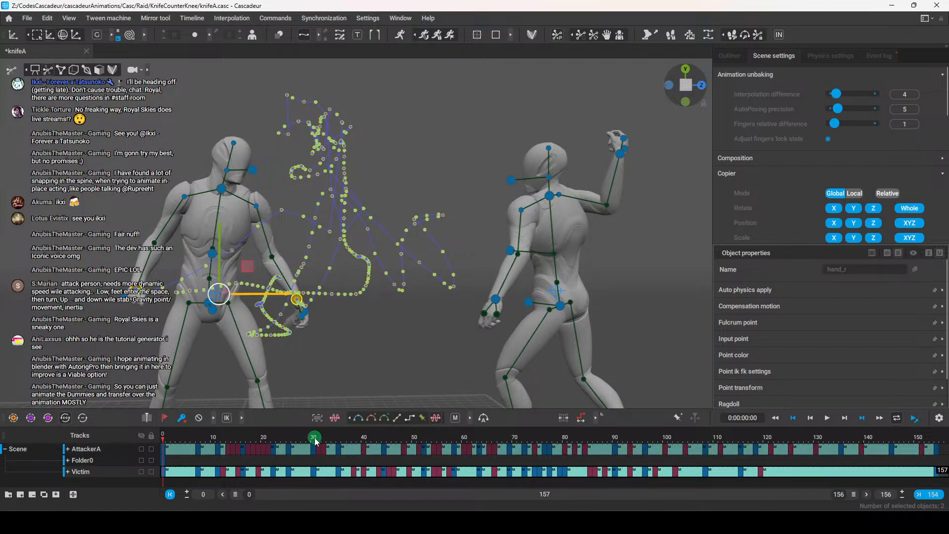
# Clear the point selection and scrub between frames 44, 22, 14 and 30 to examine both characters' motion
pyautogui.moveTo(317, 441); pyautogui.dragTo(534, 448)
pyautogui.click(544, 302)
pyautogui.moveTo(375, 440)
pyautogui.mouseDown()
pyautogui.moveTo(313, 442)
pyautogui.moveTo(397, 447)
pyautogui.moveTo(384, 448)
pyautogui.mouseUp()
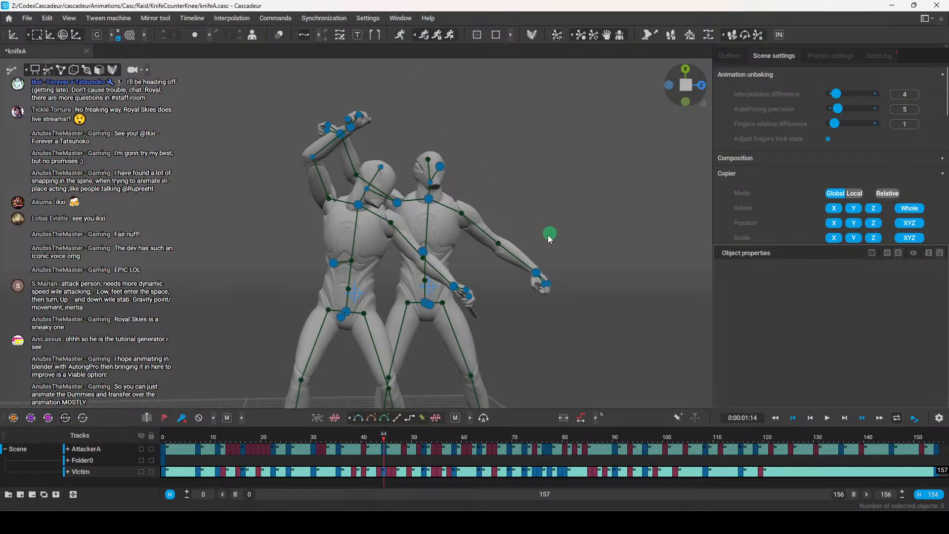
pyautogui.moveTo(552, 325); pyautogui.dragTo(514, 342, button='right')
pyautogui.moveTo(372, 437); pyautogui.dragTo(272, 447)
pyautogui.moveTo(396, 344); pyautogui.dragTo(503, 325, button='right')
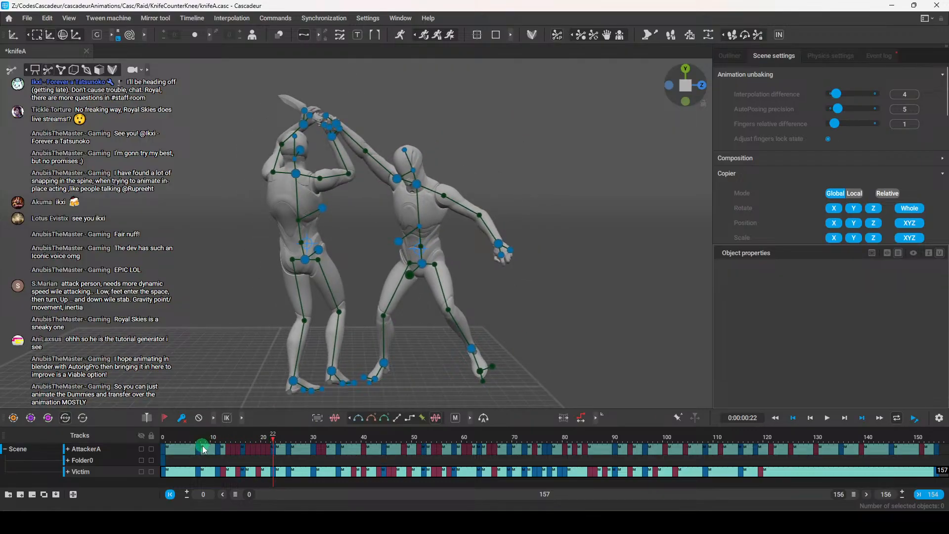
pyautogui.click(230, 438)
pyautogui.moveTo(231, 439); pyautogui.dragTo(231, 442)
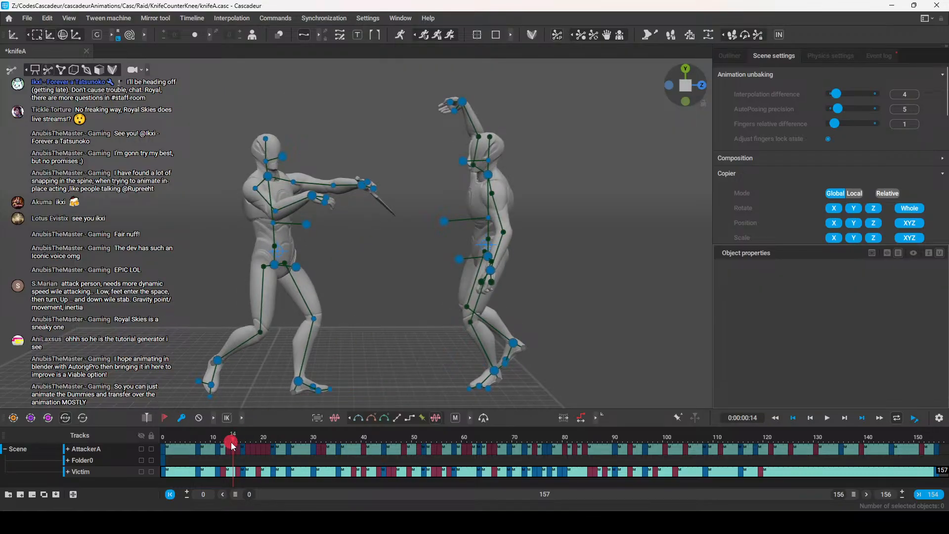
pyautogui.moveTo(230, 441); pyautogui.dragTo(314, 448)
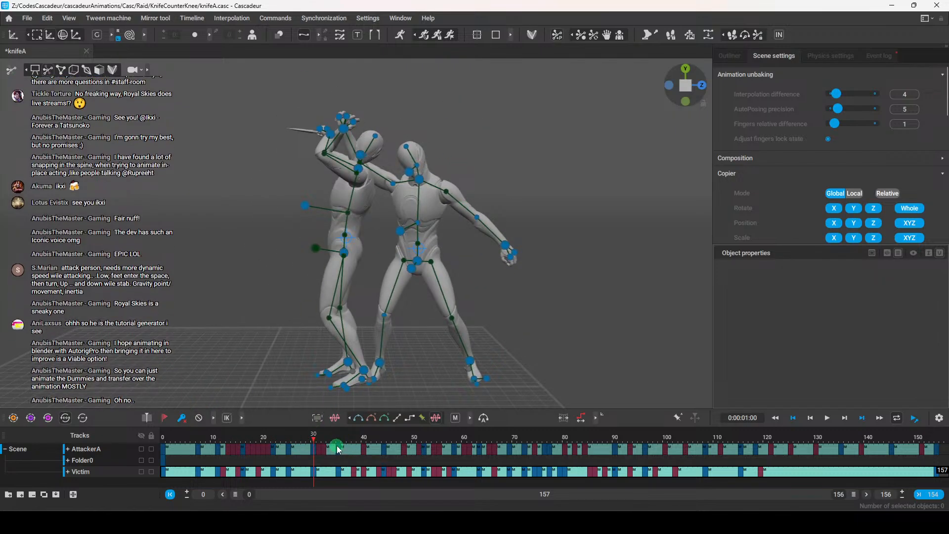
# Toggle the AutoPhysics preview on and off at frame 30, and scrub back to frame 16 to check the motion
pyautogui.scroll(-1, 587, 233)
pyautogui.click(401, 36)
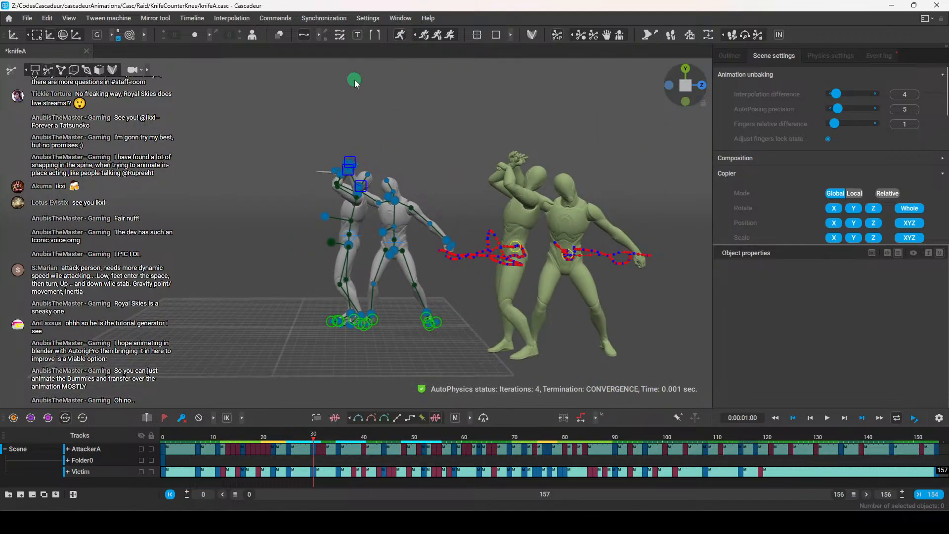
pyautogui.click(400, 34)
pyautogui.scroll(3, 333, 225)
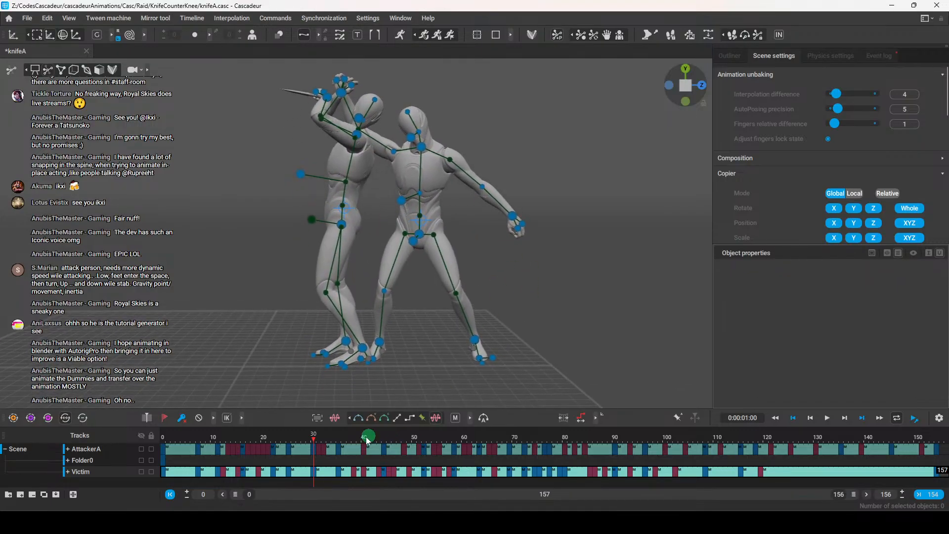
pyautogui.moveTo(313, 436); pyautogui.dragTo(244, 441)
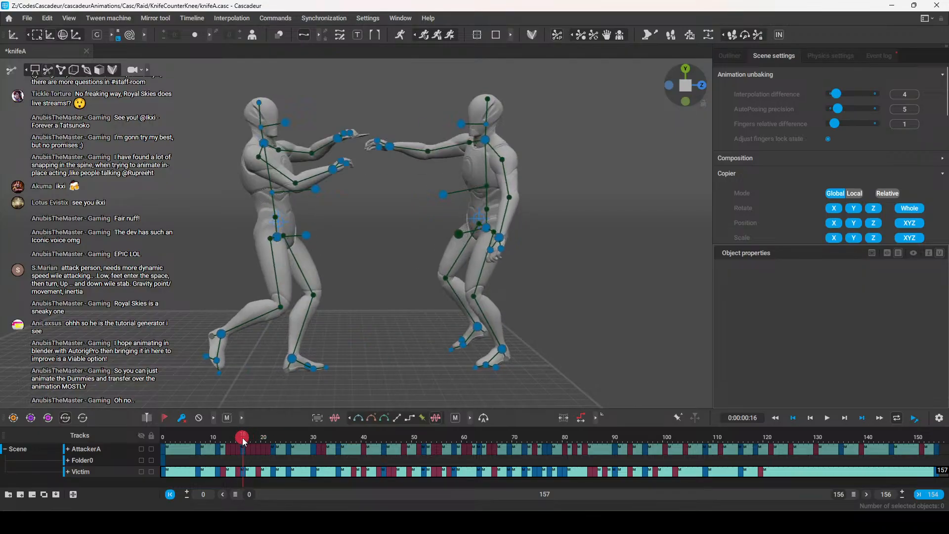
# Undo the interpolation changes made to the AttackerA and Victim tracks
pyautogui.hotkey('ctrl', 'z')
pyautogui.hotkey('ctrl', 'z')
pyautogui.hotkey('ctrl', 'z')
pyautogui.hotkey('ctrl', 'z')
pyautogui.hotkey('ctrl', 'z')
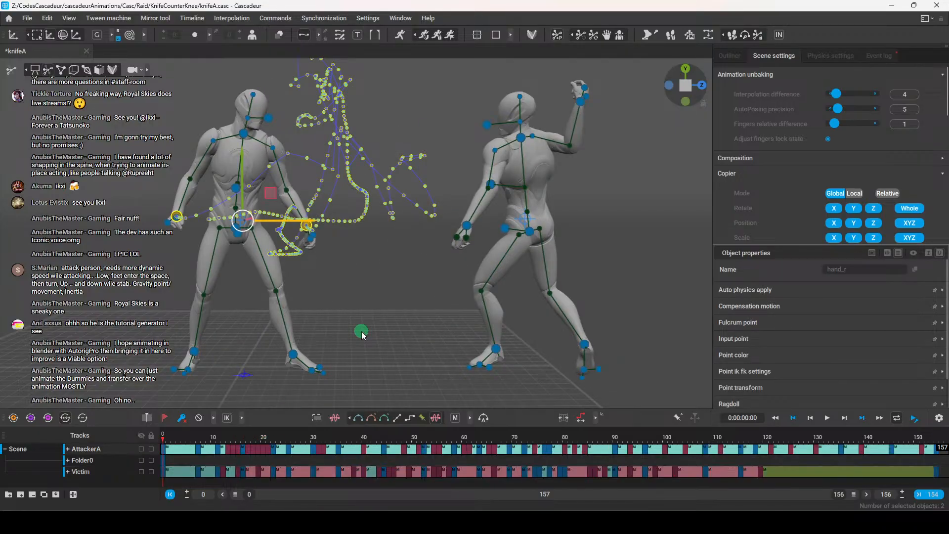
# At frame 31, expand the AttackerA track into its body-part tracks and enlarge the timeline area
pyautogui.moveTo(239, 438)
pyautogui.mouseDown()
pyautogui.moveTo(270, 441)
pyautogui.moveTo(242, 445)
pyautogui.mouseUp()
pyautogui.moveTo(303, 373); pyautogui.dragTo(375, 349, button='right')
pyautogui.moveTo(242, 438); pyautogui.dragTo(318, 438)
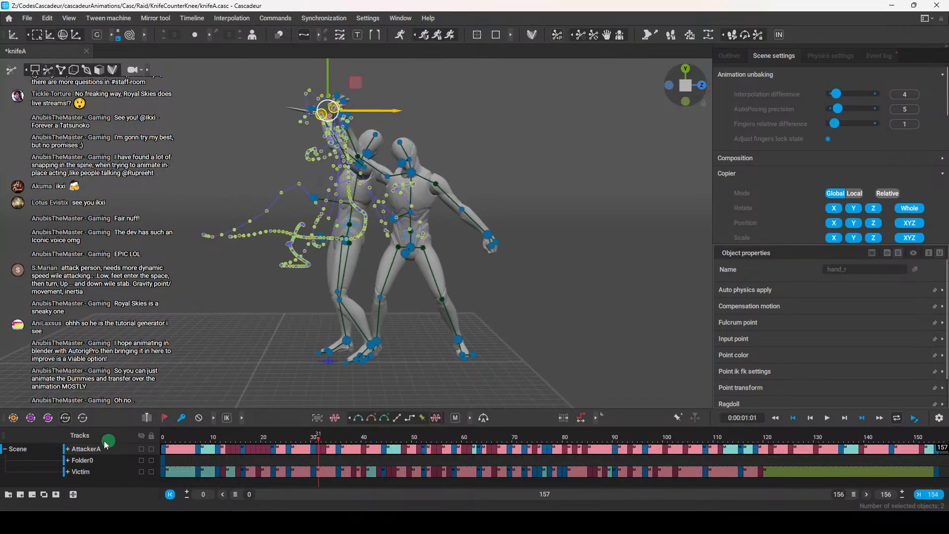
pyautogui.click(66, 448)
pyautogui.moveTo(275, 408); pyautogui.dragTo(295, 340)
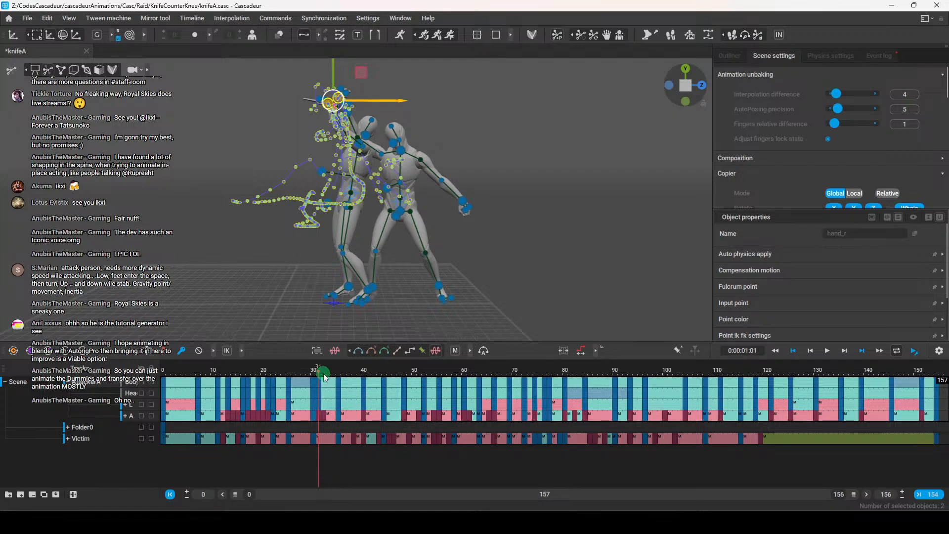
# Go back to frame 0, collapse the AttackerA track and shrink the timeline area to enlarge the viewport
pyautogui.moveTo(320, 375); pyautogui.dragTo(164, 406)
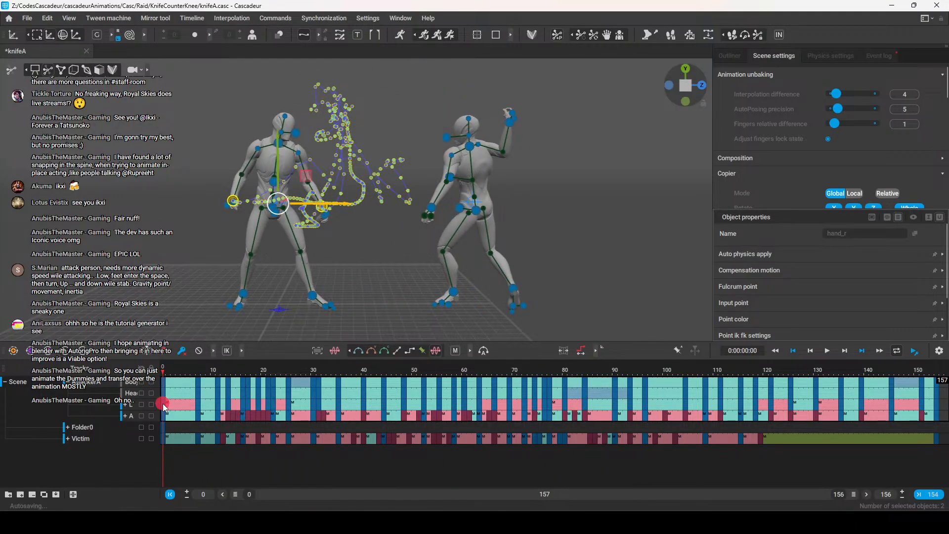
pyautogui.click(65, 382)
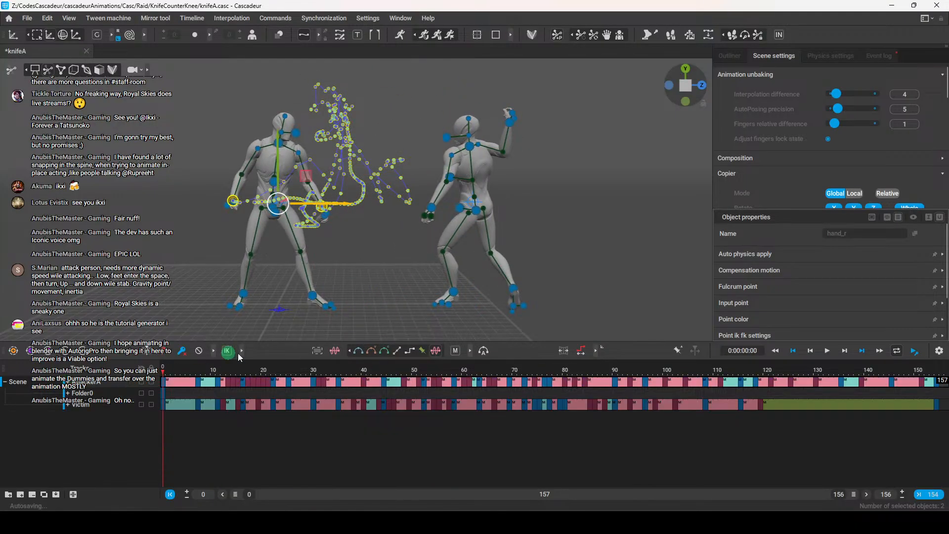
pyautogui.moveTo(290, 341); pyautogui.dragTo(292, 442)
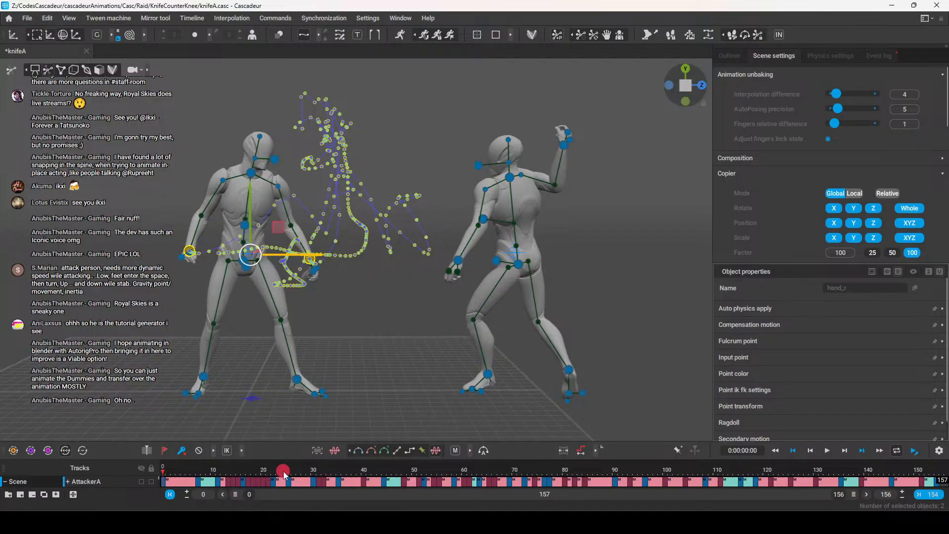
pyautogui.moveTo(297, 440); pyautogui.dragTo(297, 419)
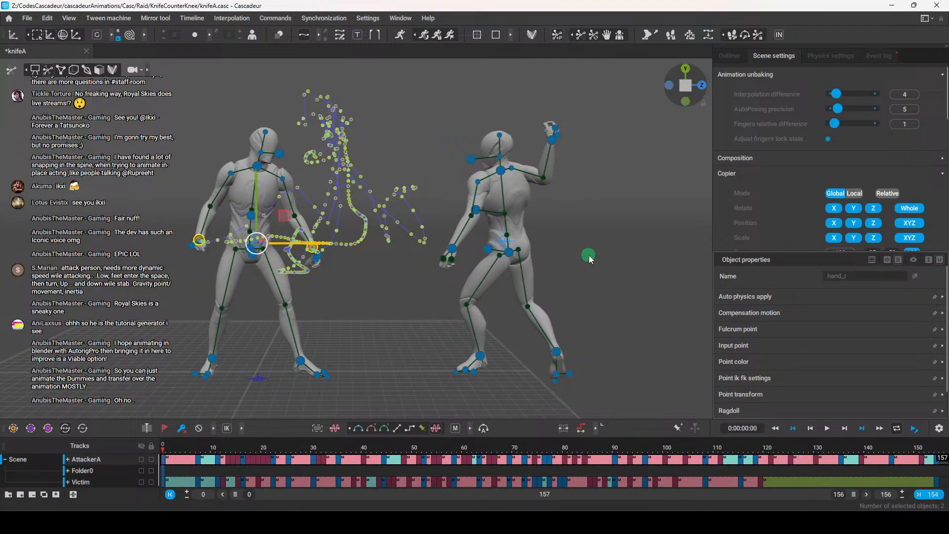
# Hide the AttackerA track at frame 44 and try another interpolation on the Victim interval that starts there
pyautogui.moveTo(257, 449); pyautogui.dragTo(381, 461)
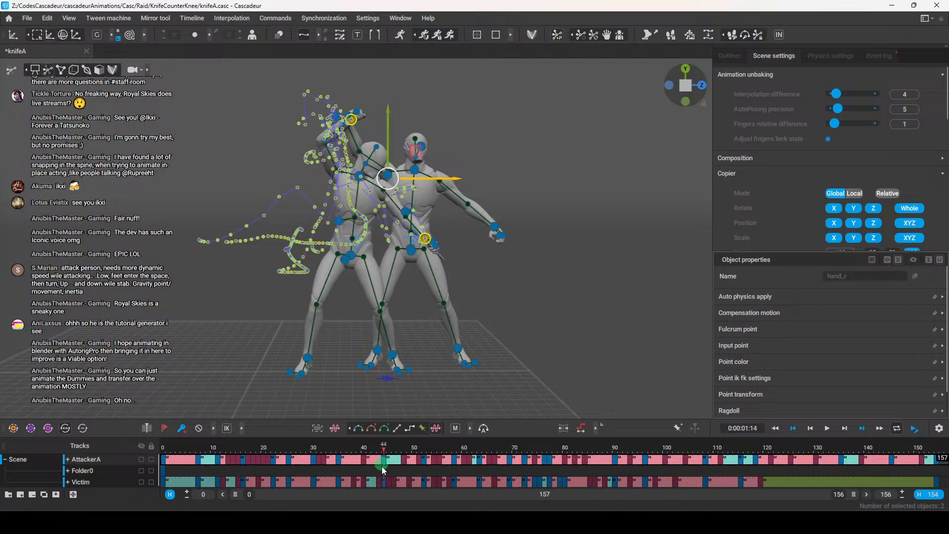
pyautogui.click(382, 482)
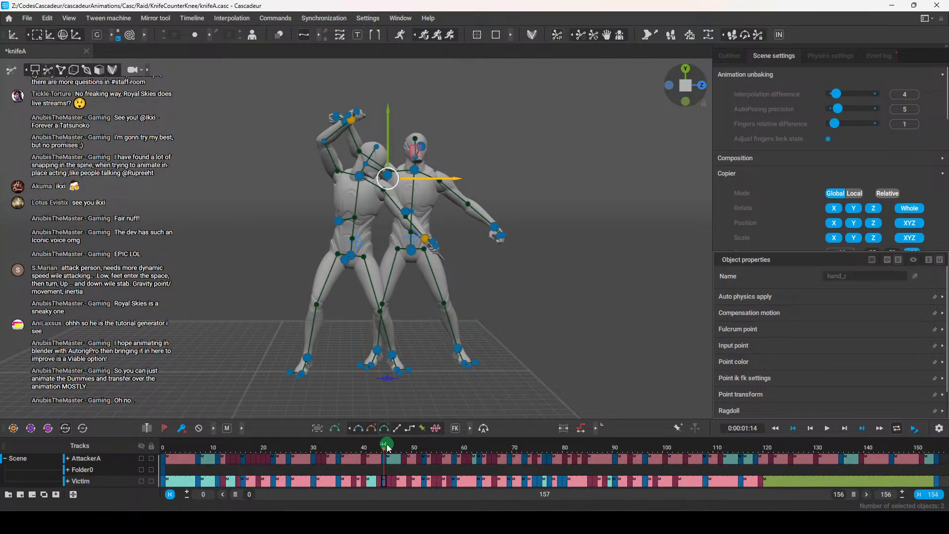
pyautogui.moveTo(385, 449)
pyautogui.mouseDown()
pyautogui.moveTo(398, 451)
pyautogui.moveTo(383, 450)
pyautogui.mouseUp()
pyautogui.click(142, 458)
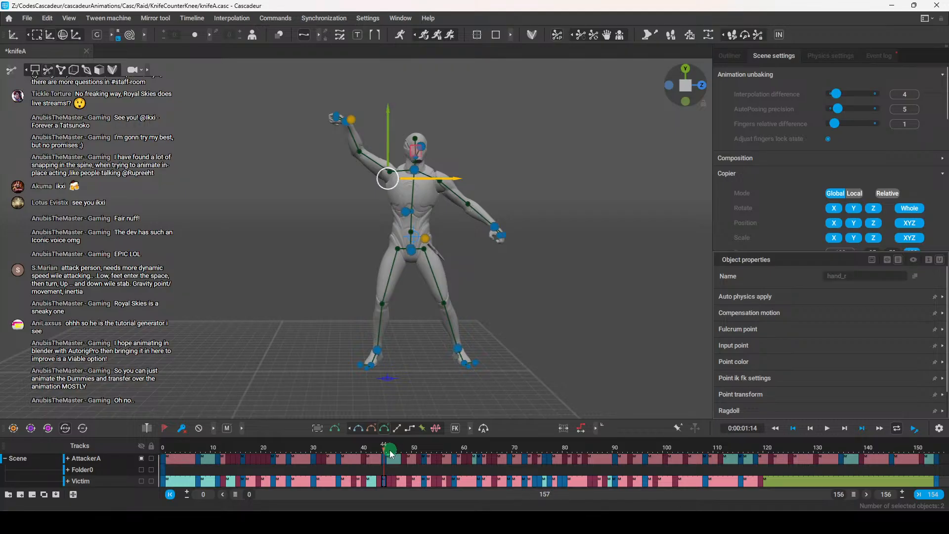
pyautogui.moveTo(384, 450)
pyautogui.mouseDown()
pyautogui.moveTo(363, 450)
pyautogui.moveTo(419, 457)
pyautogui.moveTo(378, 457)
pyautogui.moveTo(423, 459)
pyautogui.moveTo(385, 471)
pyautogui.moveTo(443, 482)
pyautogui.moveTo(384, 478)
pyautogui.moveTo(393, 451)
pyautogui.moveTo(403, 454)
pyautogui.moveTo(384, 452)
pyautogui.mouseUp()
pyautogui.click(385, 428)
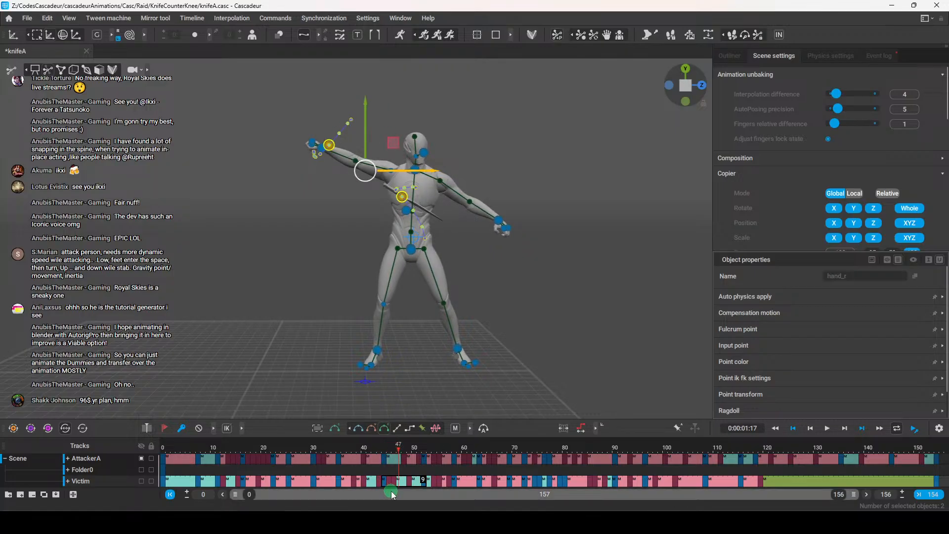
pyautogui.moveTo(384, 450); pyautogui.dragTo(388, 461)
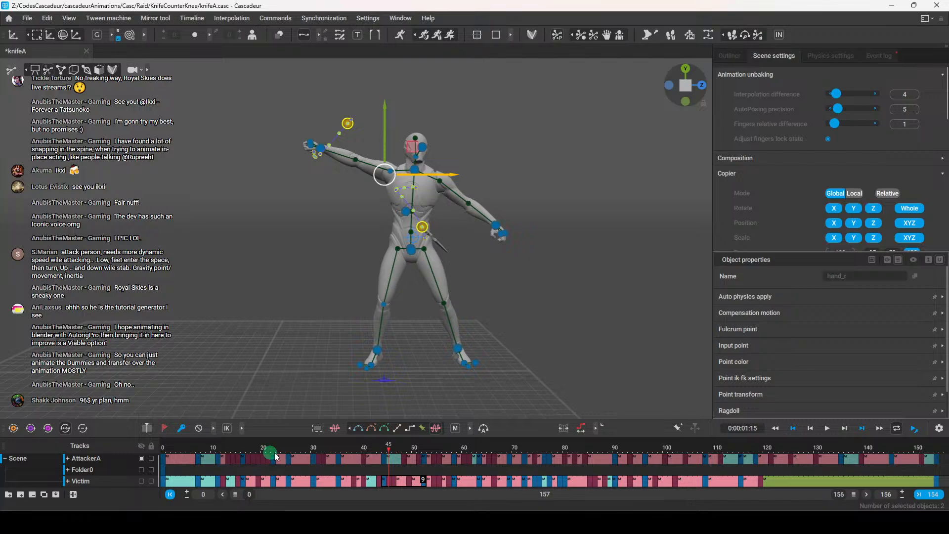
# Check the Victim's pose at frame 12, return to frame 0 and make the AttackerA character visible again
pyautogui.moveTo(318, 451); pyautogui.dragTo(223, 466)
pyautogui.click(222, 484)
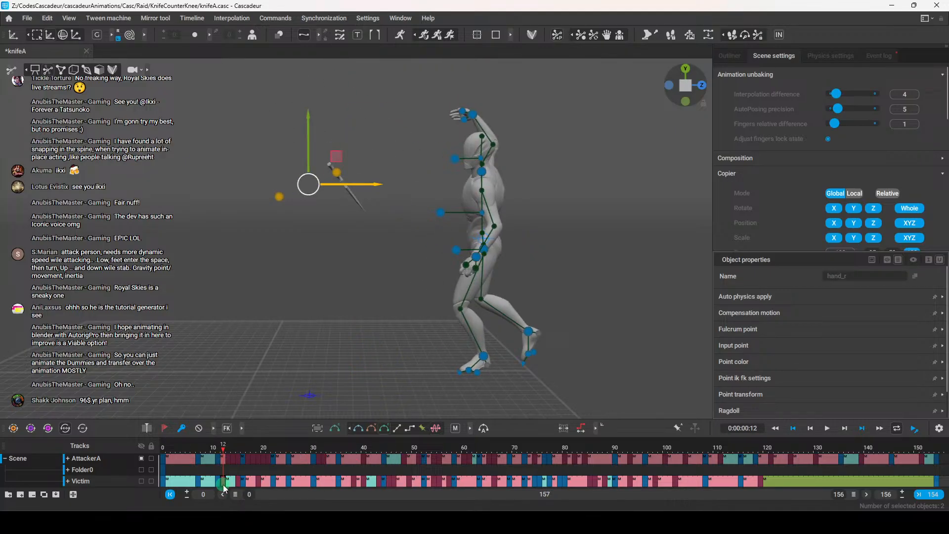
pyautogui.click(163, 447)
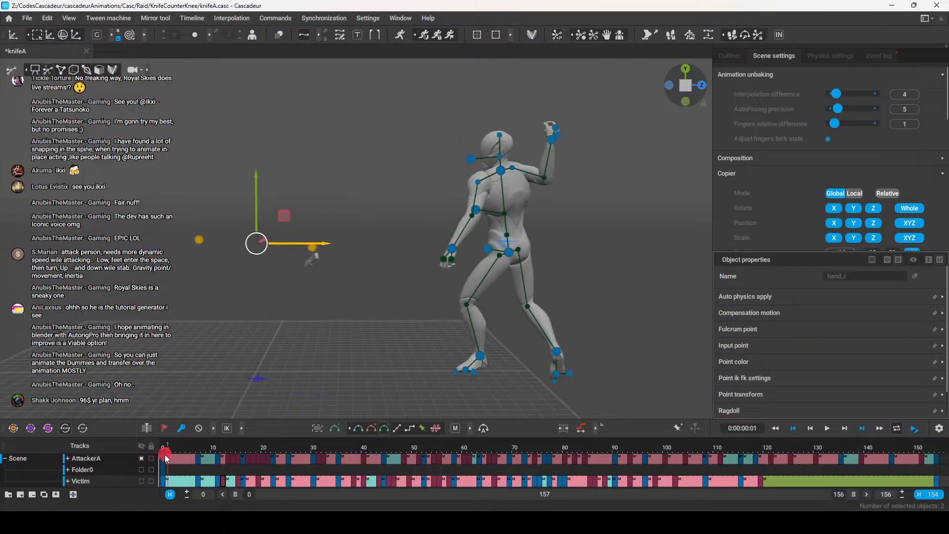
pyautogui.click(140, 458)
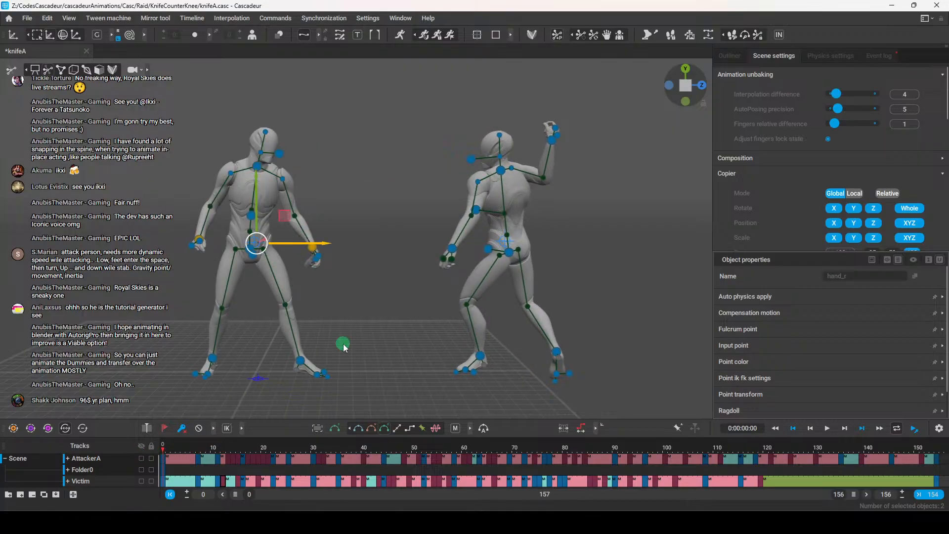
# Examine the attacker's knife hand and finger pose up close at frame 0
pyautogui.scroll(4, 341, 341)
pyautogui.scroll(5, 334, 323)
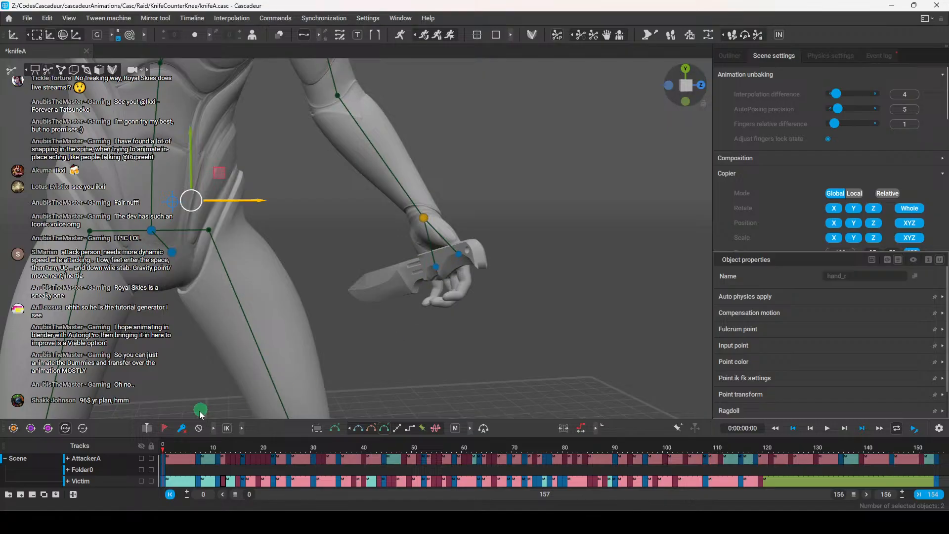
pyautogui.moveTo(163, 448)
pyautogui.mouseDown()
pyautogui.moveTo(221, 451)
pyautogui.moveTo(145, 453)
pyautogui.mouseUp()
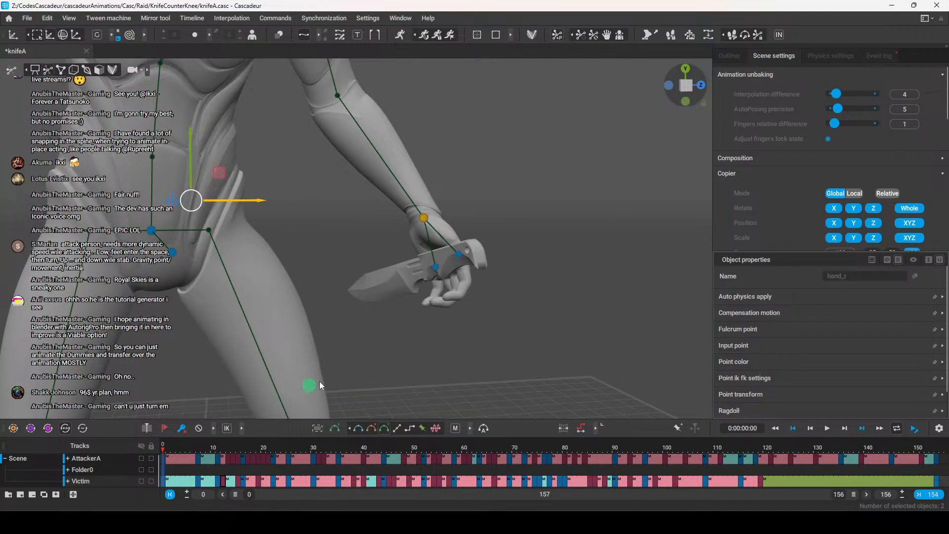
pyautogui.scroll(-5, 447, 328)
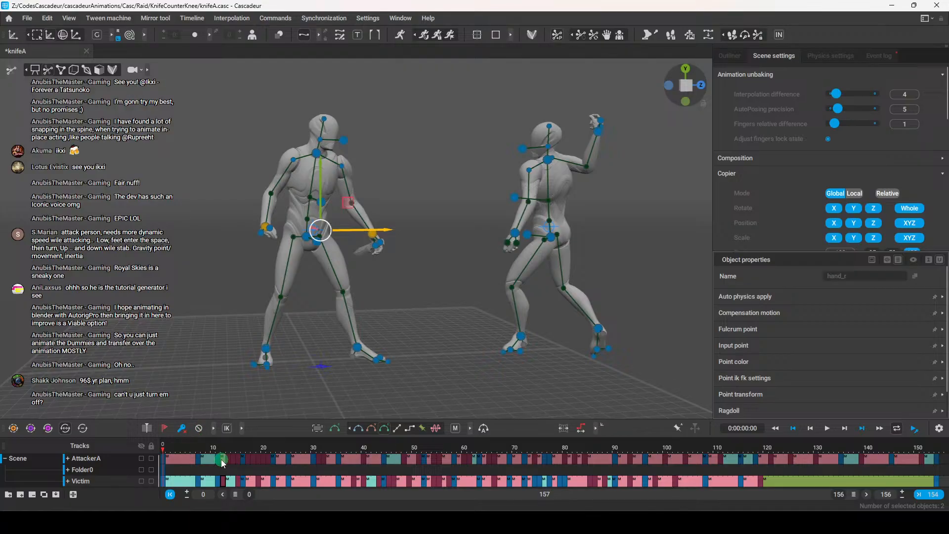
# Delete the surplus keys between frames 12 and 15 on the Victim and AttackerA tracks
pyautogui.click(225, 482)
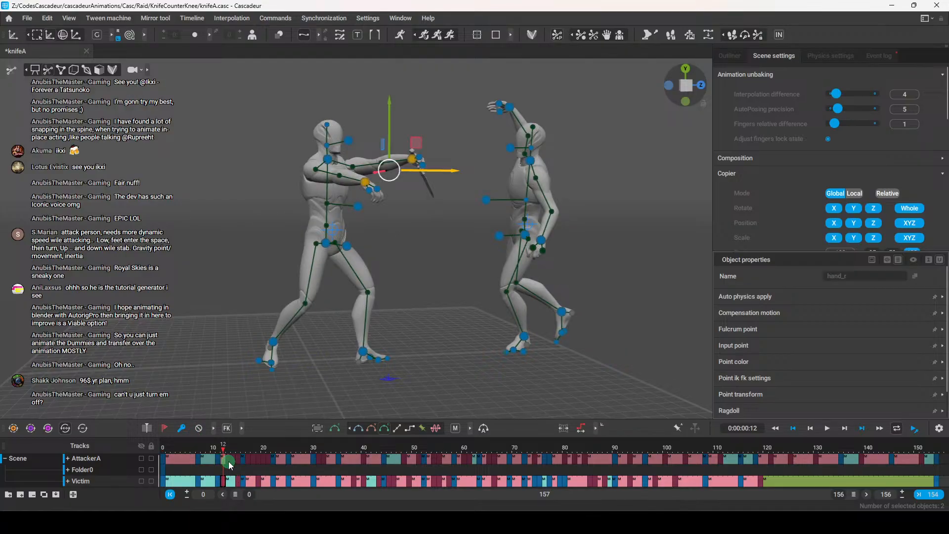
pyautogui.click(229, 462)
pyautogui.click(223, 478)
pyautogui.press('k')
pyautogui.moveTo(229, 460); pyautogui.dragTo(237, 459)
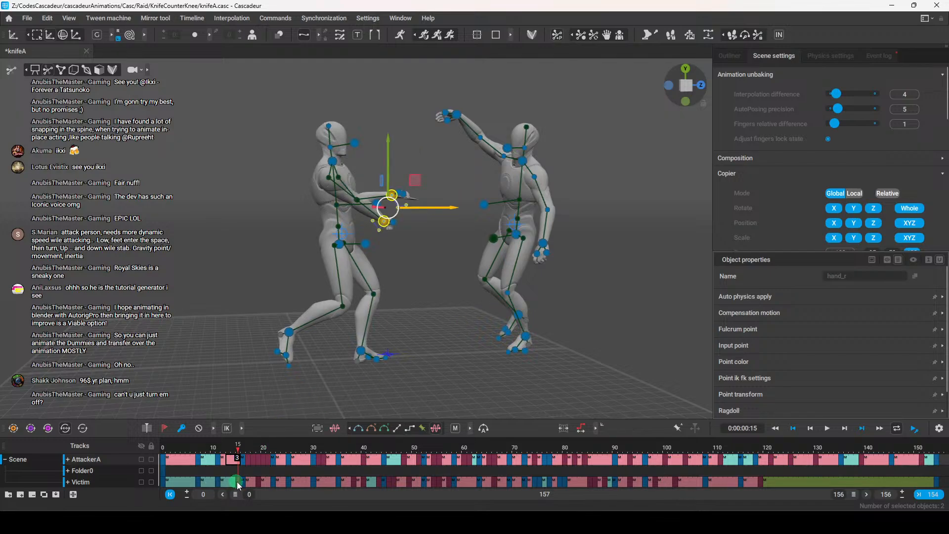
pyautogui.click(233, 482)
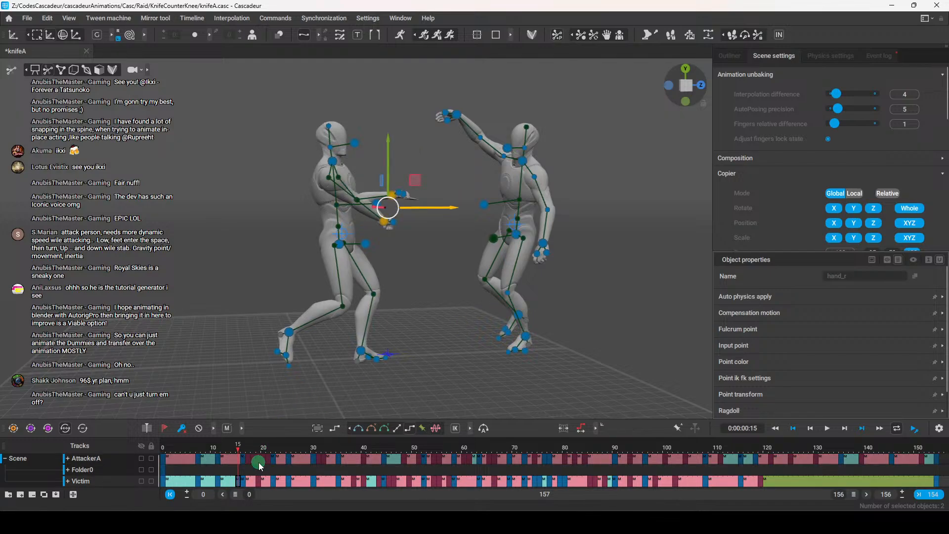
pyautogui.press('k')
# Try deleting AttackerA's keys between frames 17 and 21, and check the Victim at frame 19
pyautogui.moveTo(248, 459); pyautogui.dragTo(269, 460)
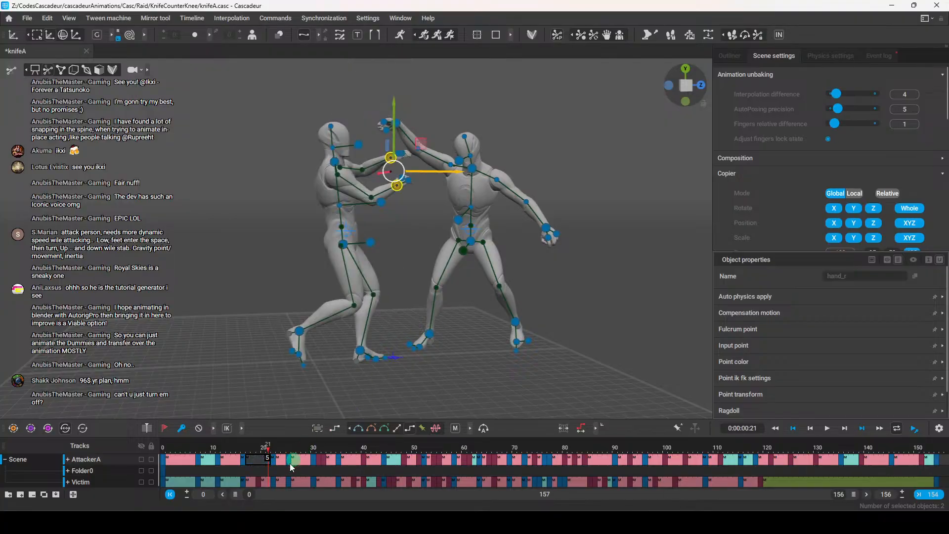
pyautogui.click(262, 480)
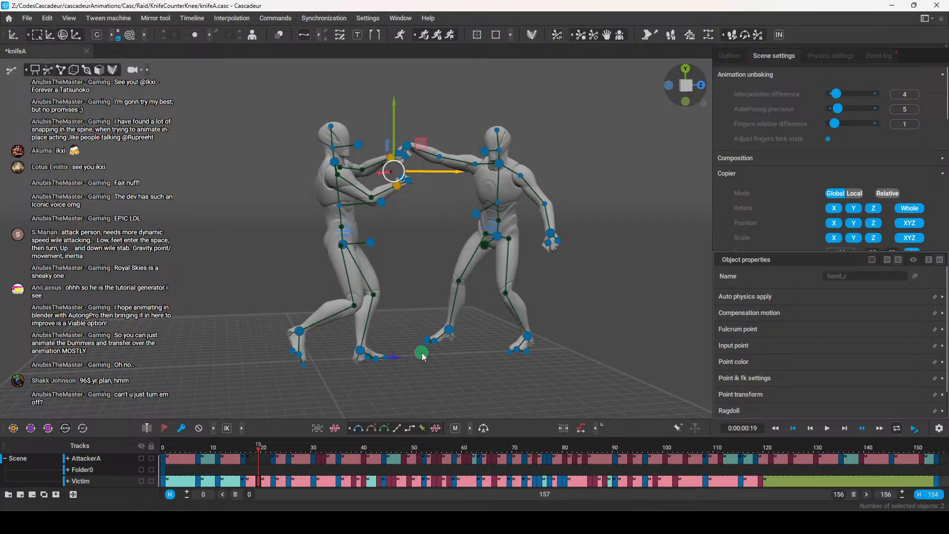
pyautogui.press('f')
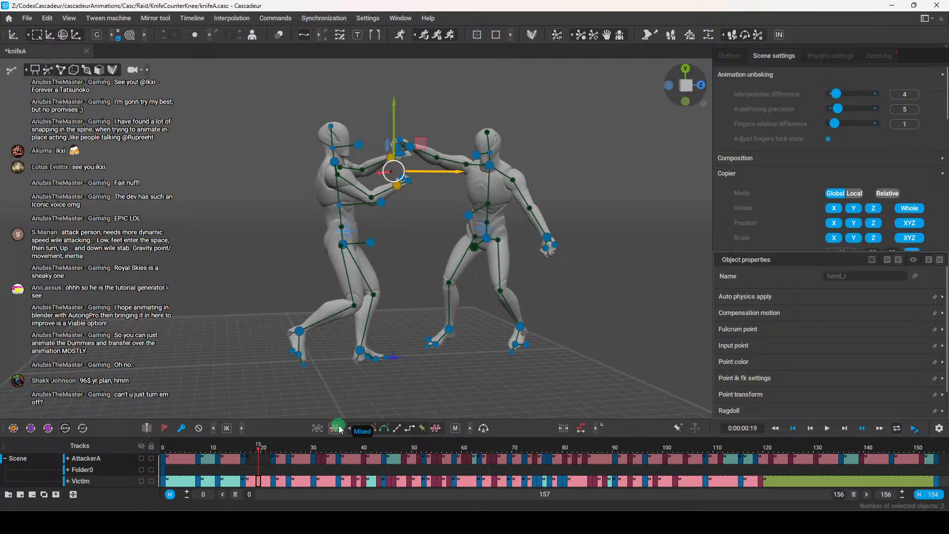
# Enlarge the timeline to show AttackerA's expanded Arms and Legs tracks, and undo the key deletion between frames 17 and 21
pyautogui.moveTo(297, 419); pyautogui.dragTo(300, 382)
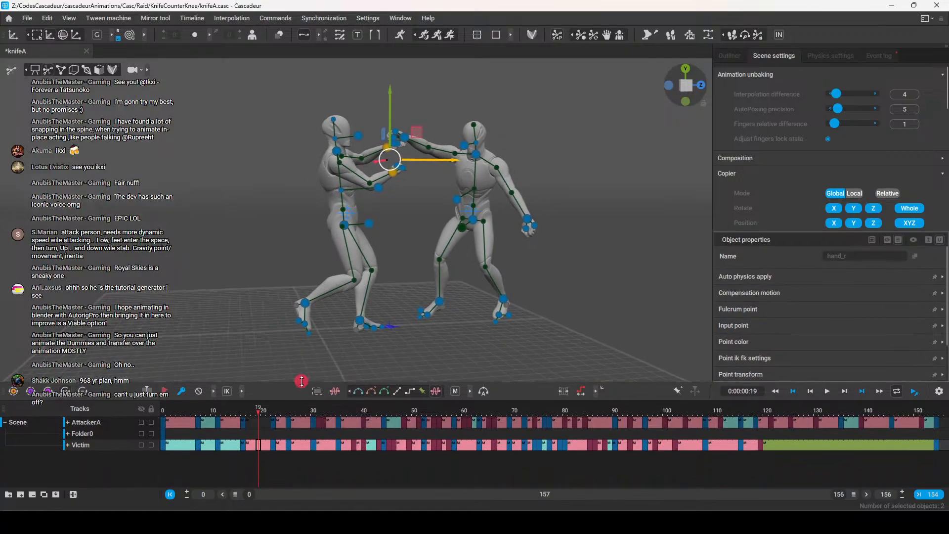
pyautogui.click(67, 421)
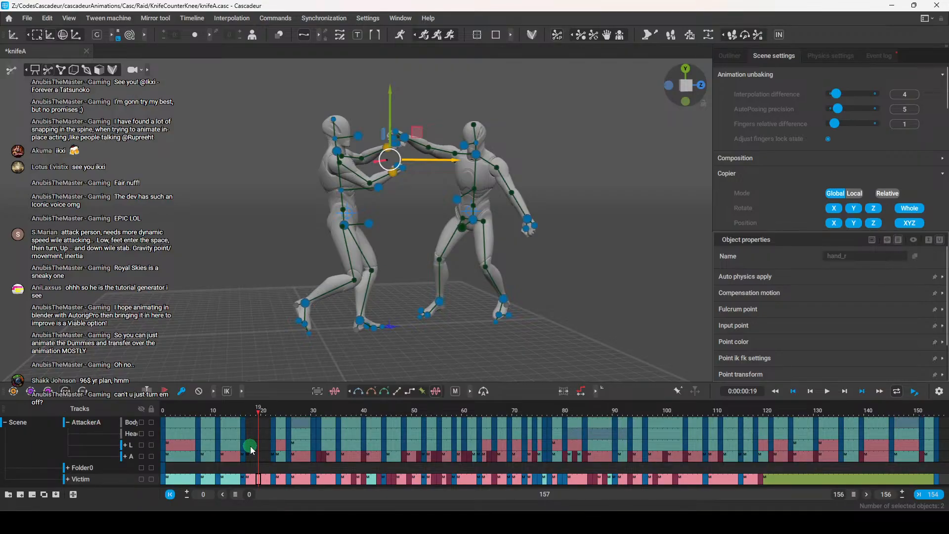
pyautogui.click(125, 456)
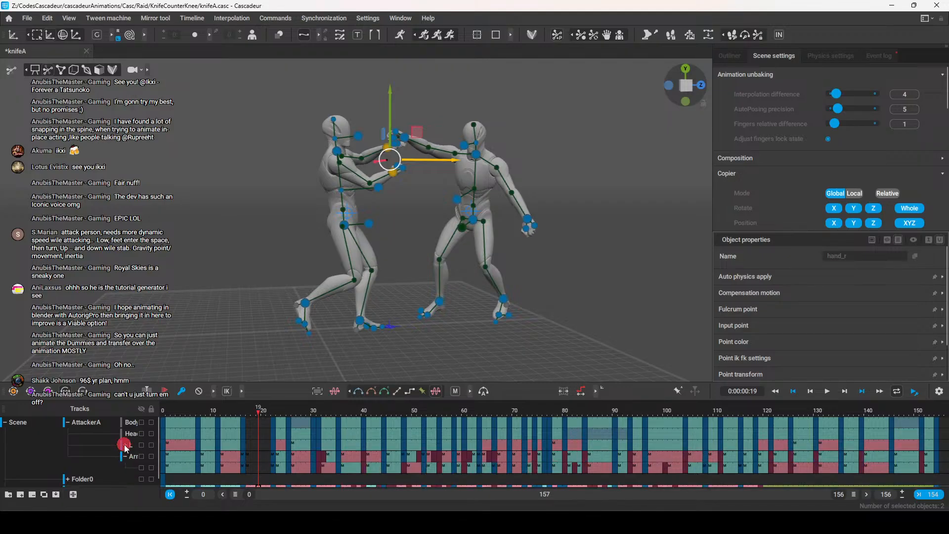
pyautogui.click(124, 445)
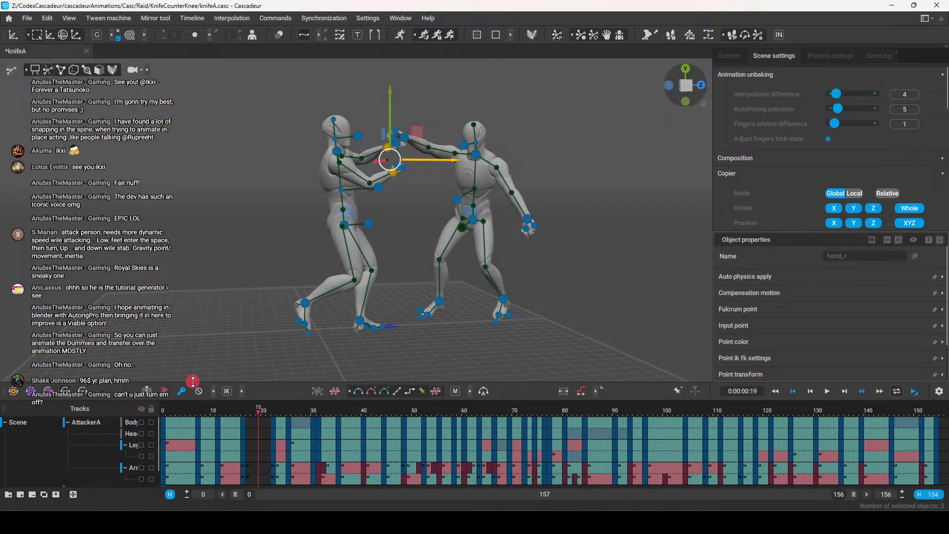
pyautogui.moveTo(193, 380); pyautogui.dragTo(193, 290)
pyautogui.moveTo(250, 386); pyautogui.dragTo(265, 390)
pyautogui.hotkey('ctrl', 'z')
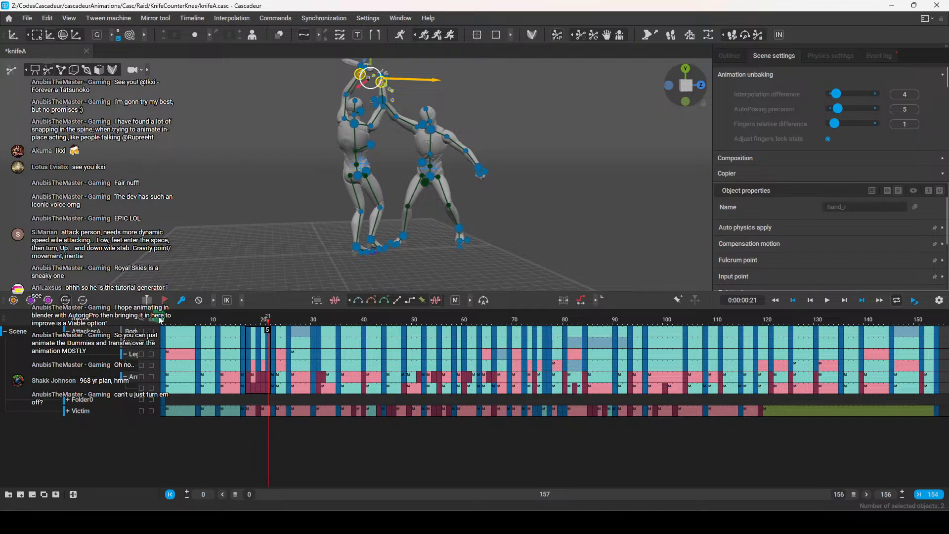
# Expand AttackerA's Arm_L and Arm_R tracks and the Victim track, and widen the track list to show their full names
pyautogui.moveTo(162, 325); pyautogui.dragTo(231, 325)
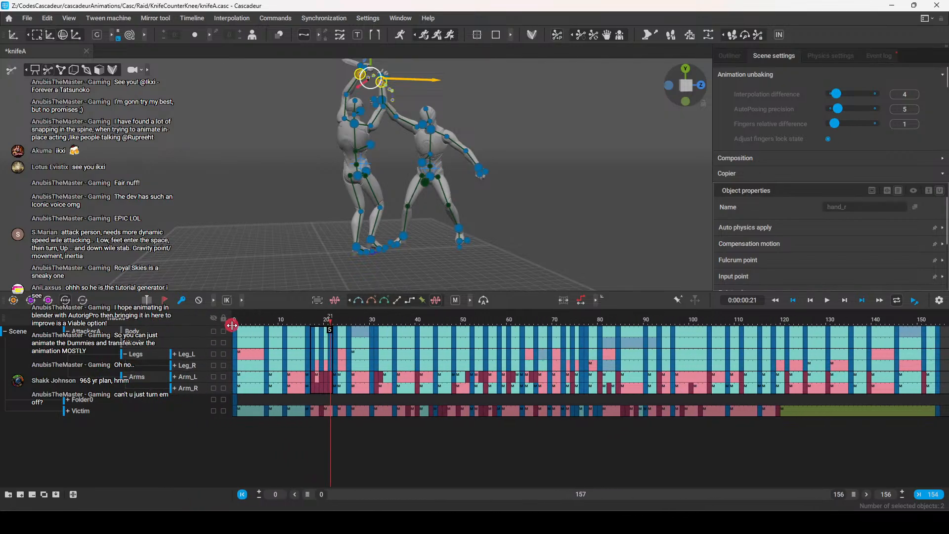
pyautogui.click(174, 388)
pyautogui.click(174, 377)
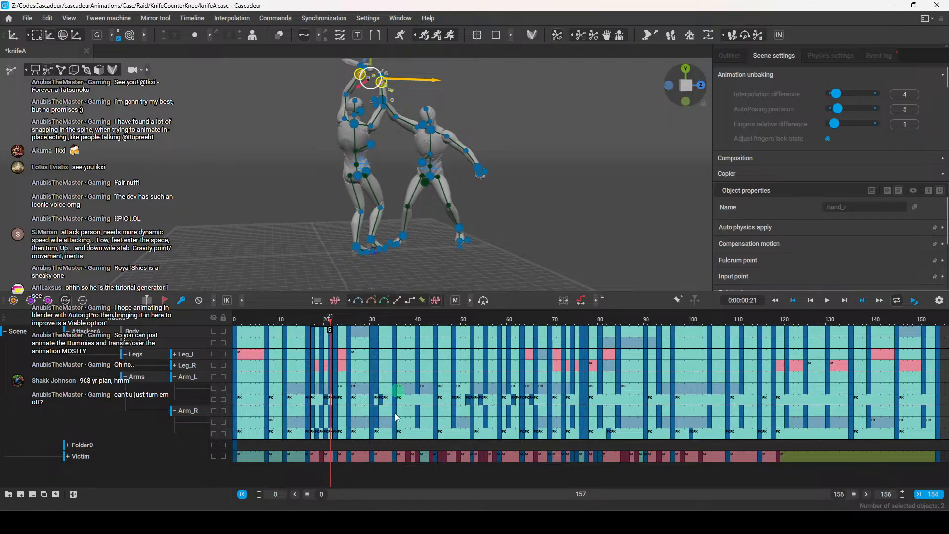
pyautogui.click(321, 456)
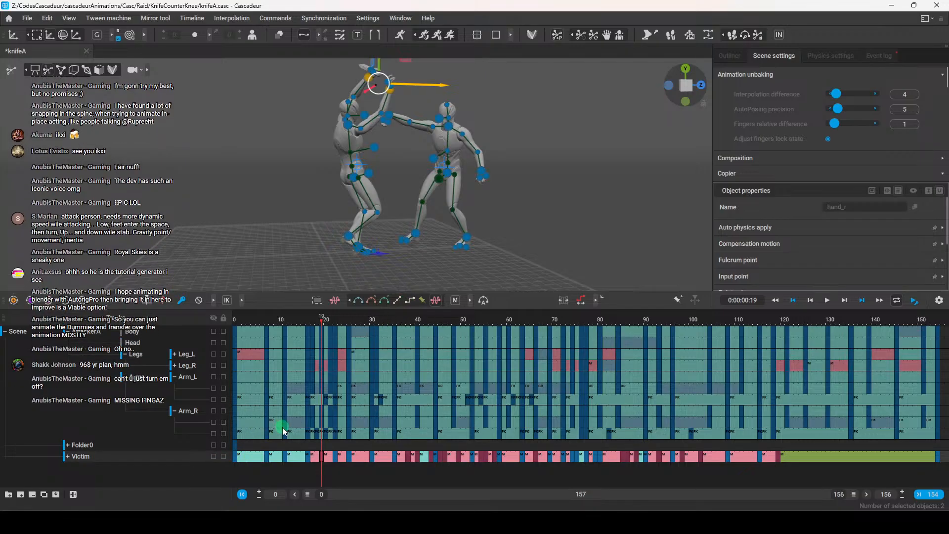
pyautogui.click(67, 455)
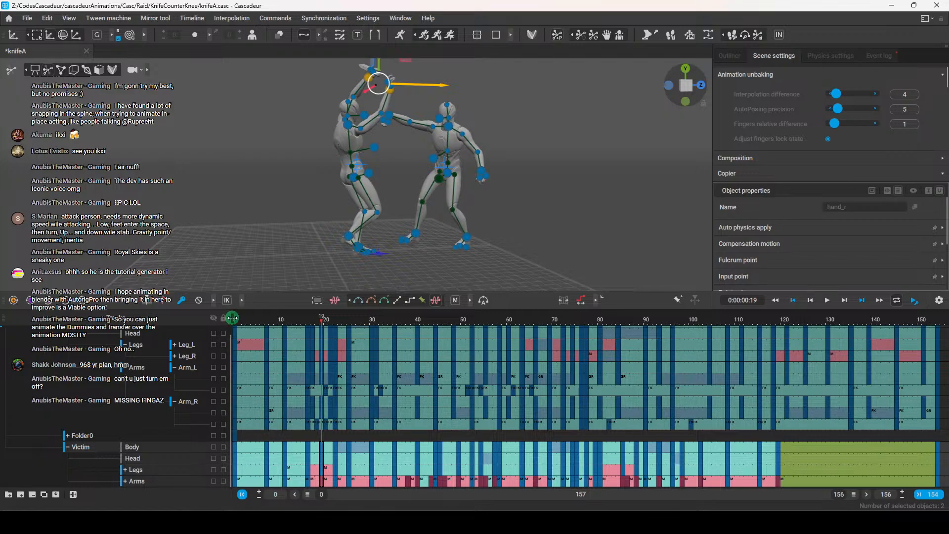
pyautogui.moveTo(232, 318); pyautogui.dragTo(287, 322)
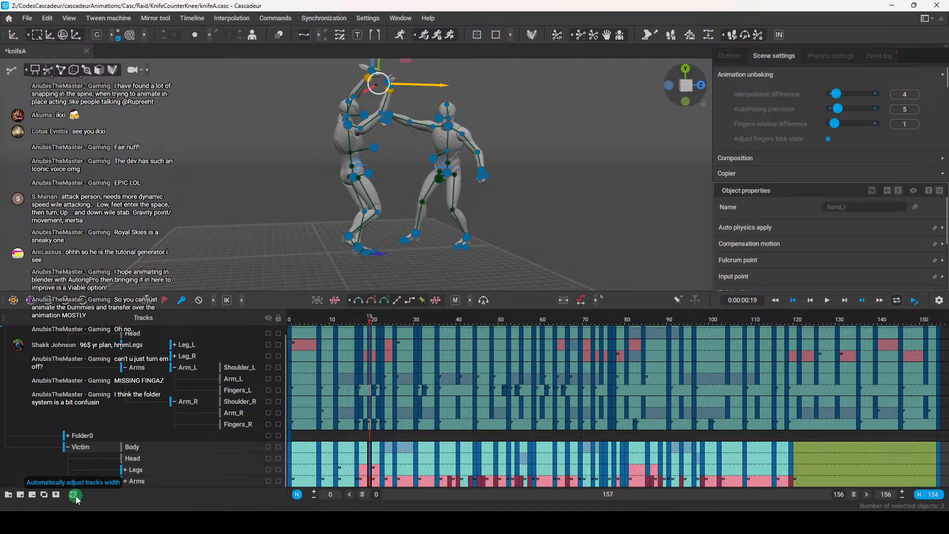
# Delete all keys after frame 0 from AttackerA's Fingers_L track
pyautogui.click(289, 424)
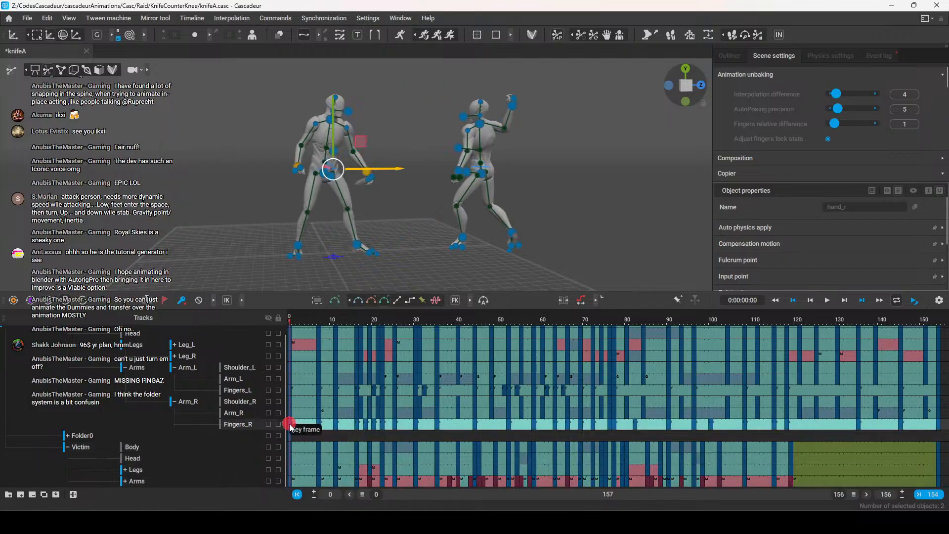
pyautogui.click(253, 426)
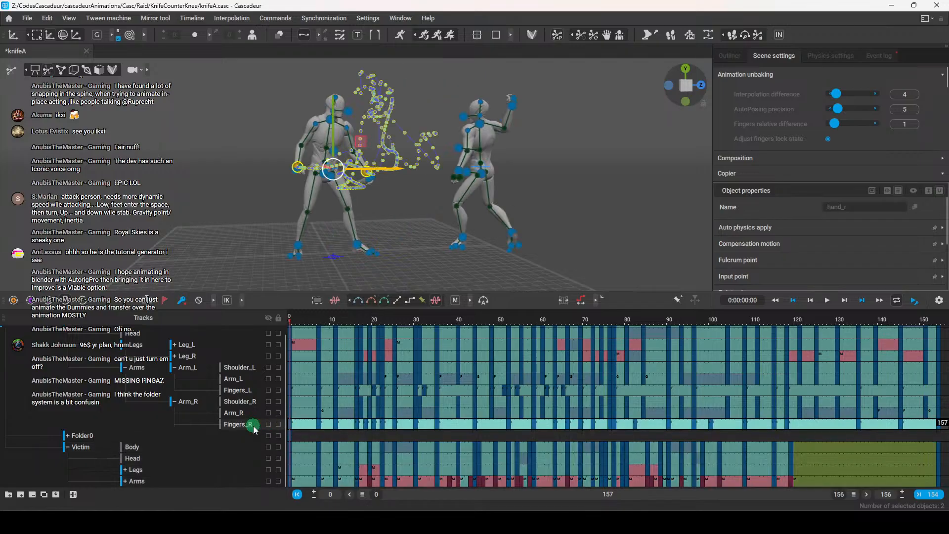
pyautogui.click(243, 390)
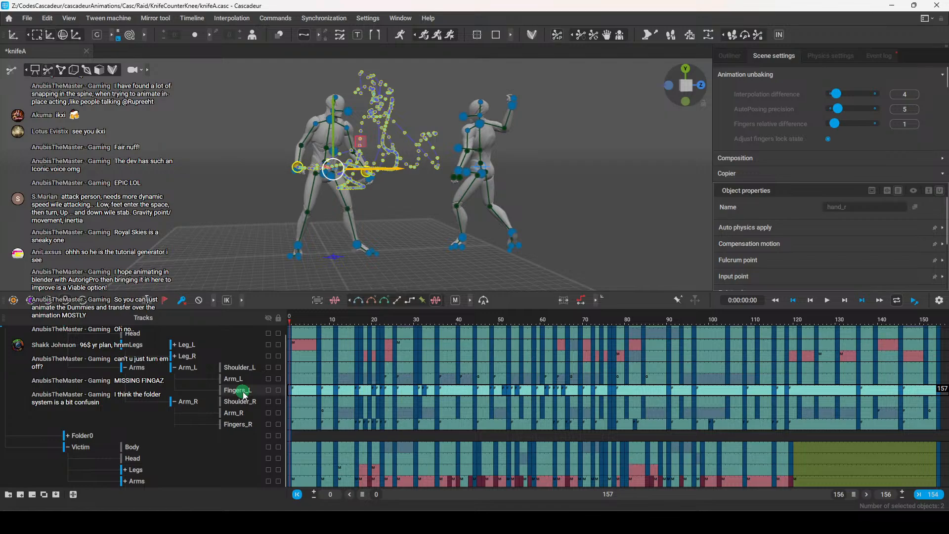
pyautogui.press('Delete')
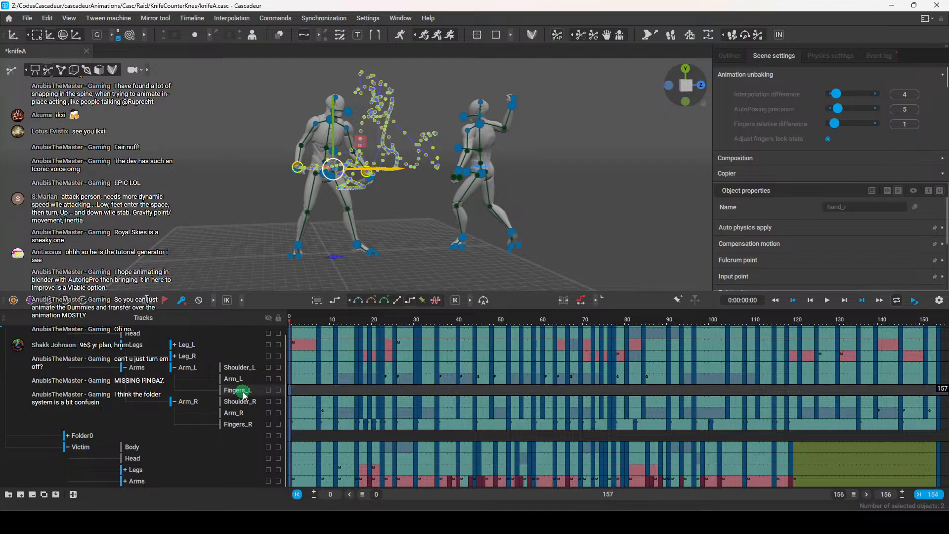
# Delete all keys after frame 0 from AttackerA's Fingers_R track
pyautogui.click(242, 425)
pyautogui.press('Delete')
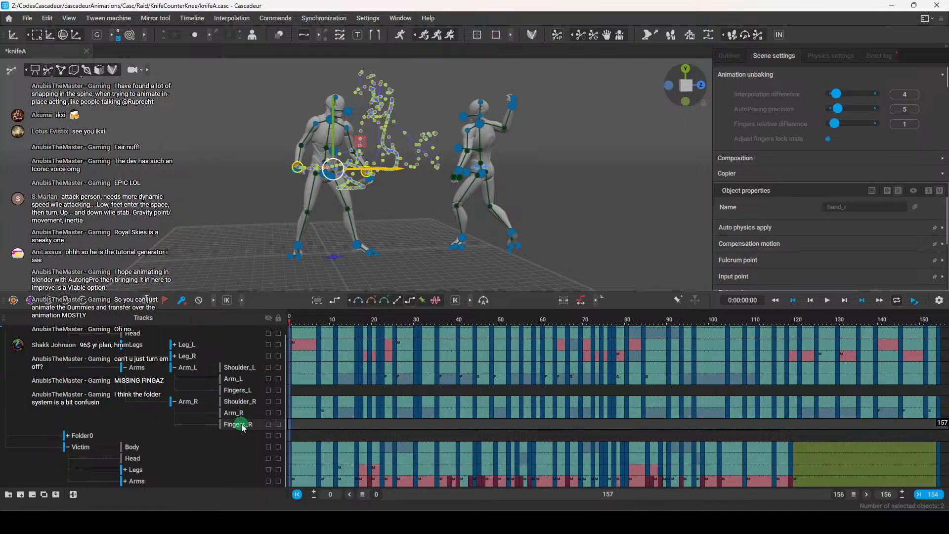
pyautogui.scroll(1, 150, 417)
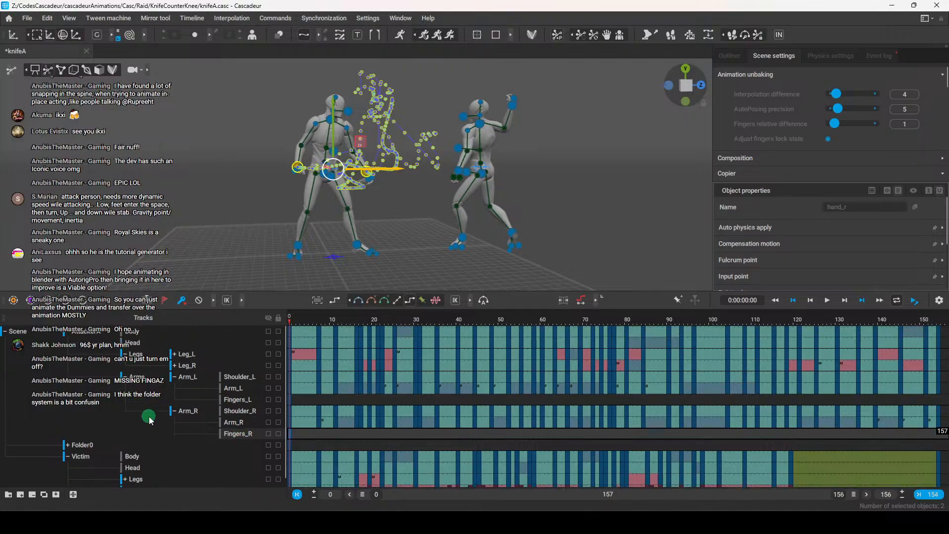
# Collapse the AttackerA track and expand the Victim's Arms, Arm_L and Arm_R tracks
pyautogui.click(67, 331)
pyautogui.click(6, 332)
pyautogui.click(6, 333)
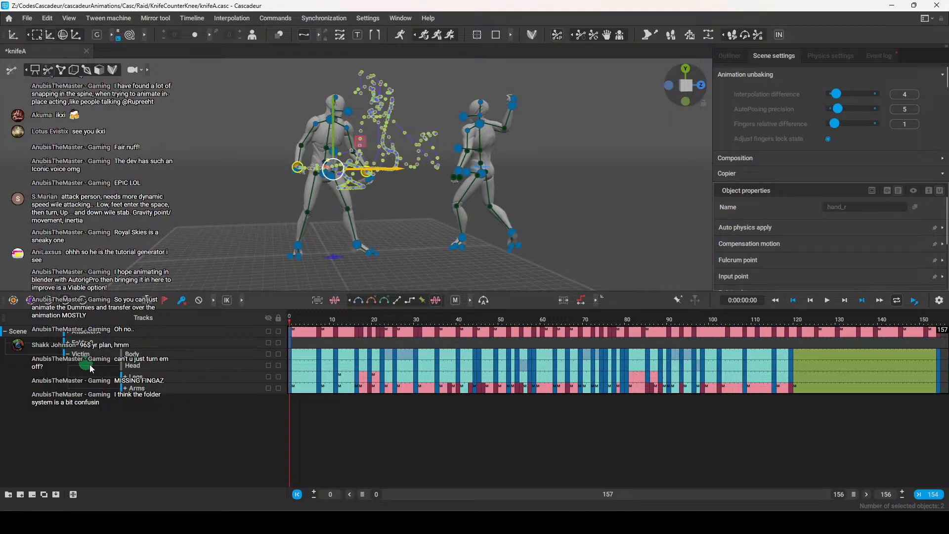
pyautogui.click(124, 388)
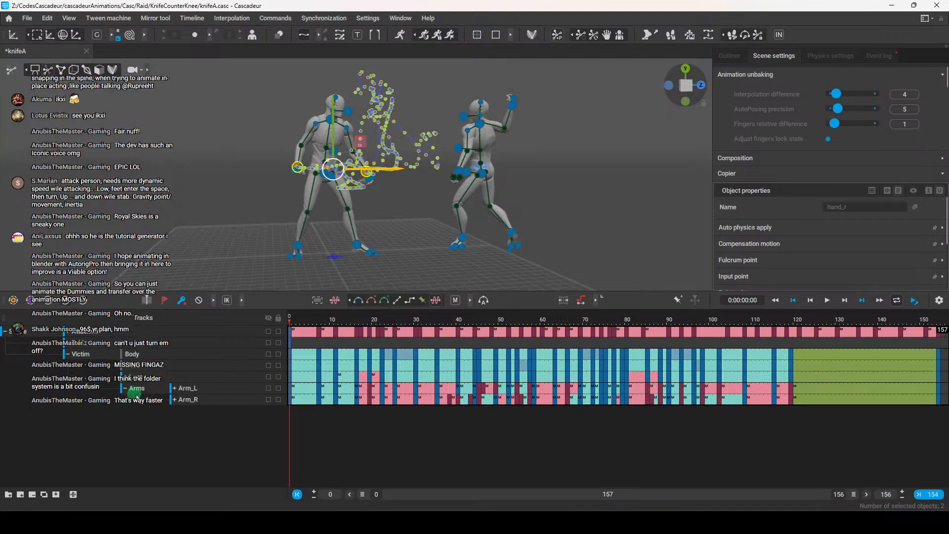
pyautogui.click(171, 399)
pyautogui.click(171, 388)
# Delete all keys after frame 0 from the Victim's Fingers_L and Fingers_R tracks
pyautogui.click(247, 412)
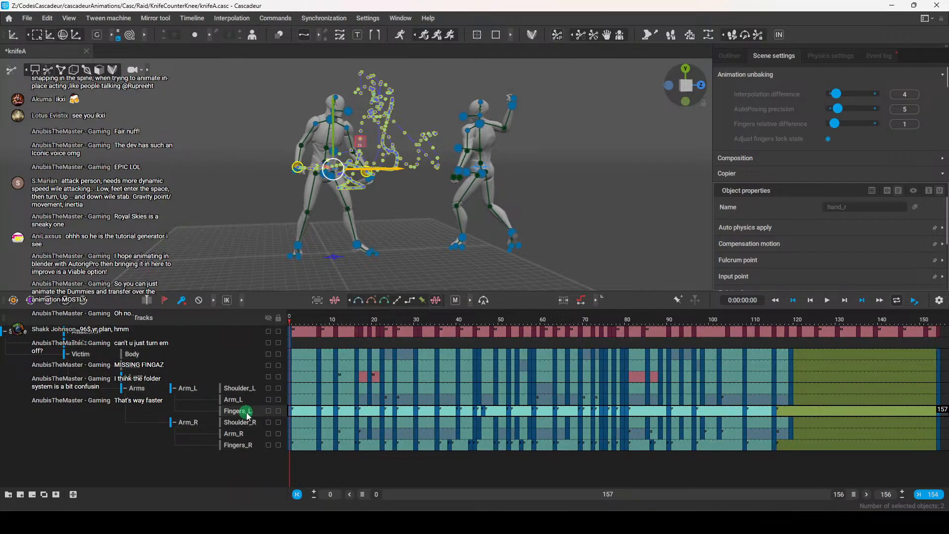
pyautogui.click(242, 446)
pyautogui.press('Delete')
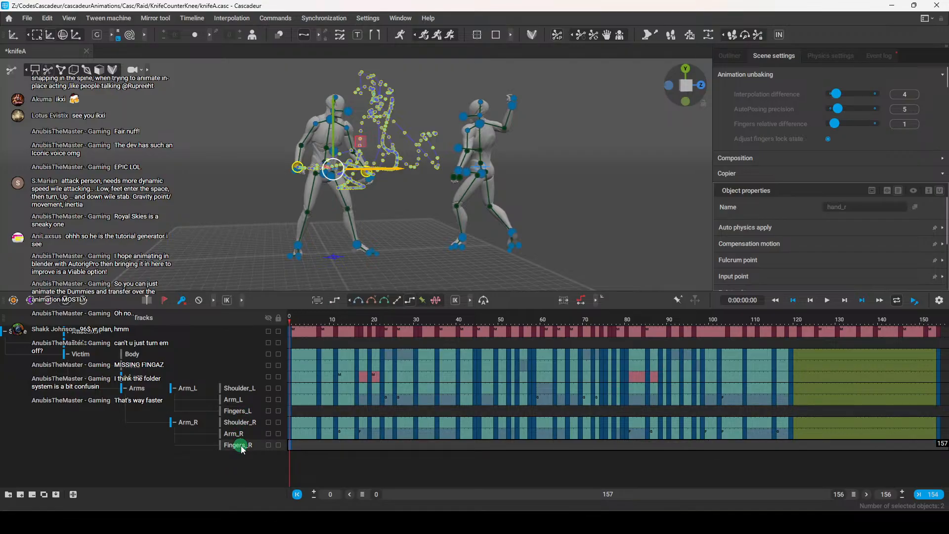
# Collapse the Victim track and enlarge the viewport to check both characters' poses at frames 18 and 7
pyautogui.click(66, 355)
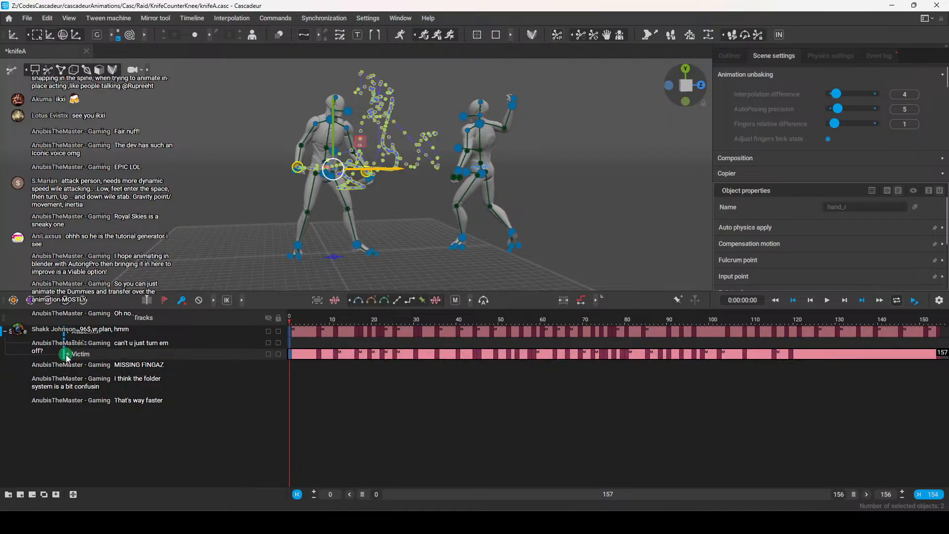
pyautogui.moveTo(287, 292); pyautogui.dragTo(283, 390)
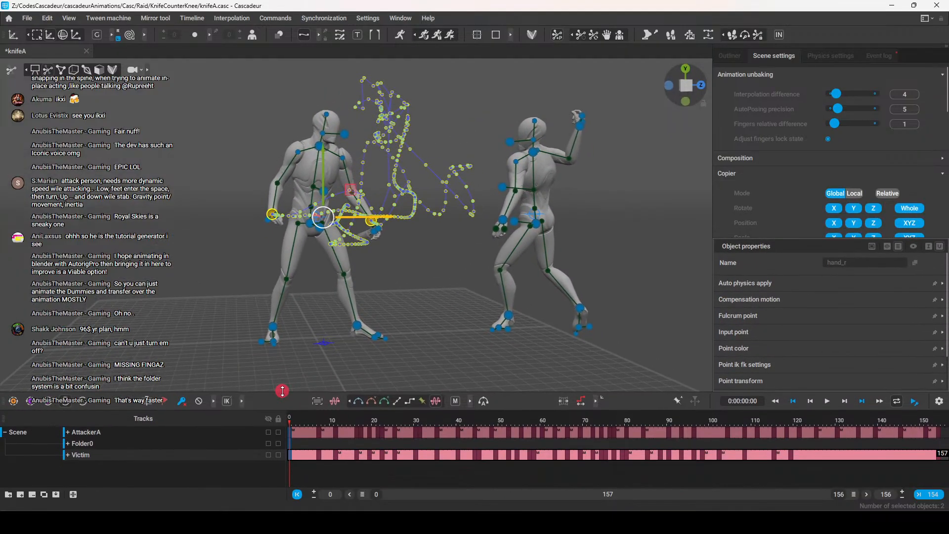
pyautogui.click(338, 424)
pyautogui.moveTo(339, 426); pyautogui.dragTo(365, 424)
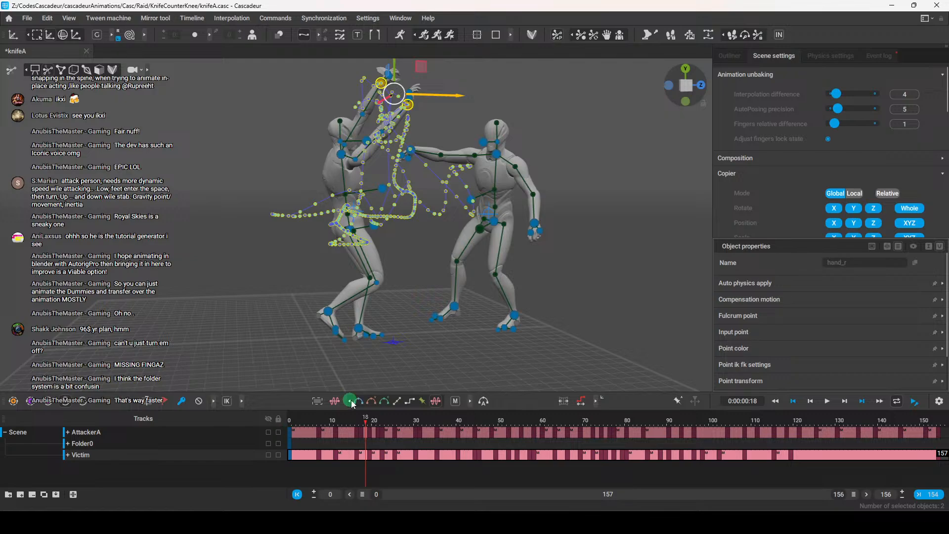
pyautogui.click(320, 425)
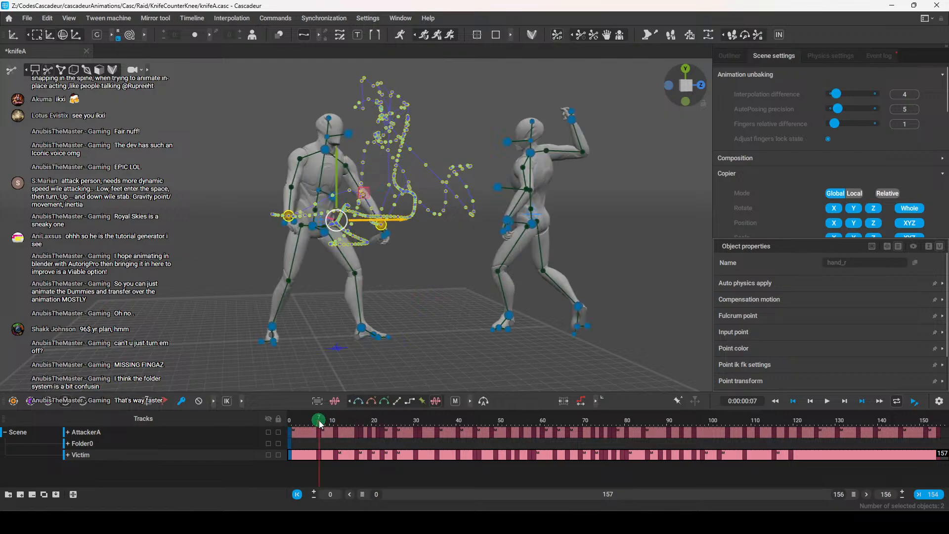
pyautogui.moveTo(319, 424)
pyautogui.mouseDown()
pyautogui.moveTo(567, 421)
pyautogui.moveTo(319, 436)
pyautogui.mouseUp()
pyautogui.click(318, 434)
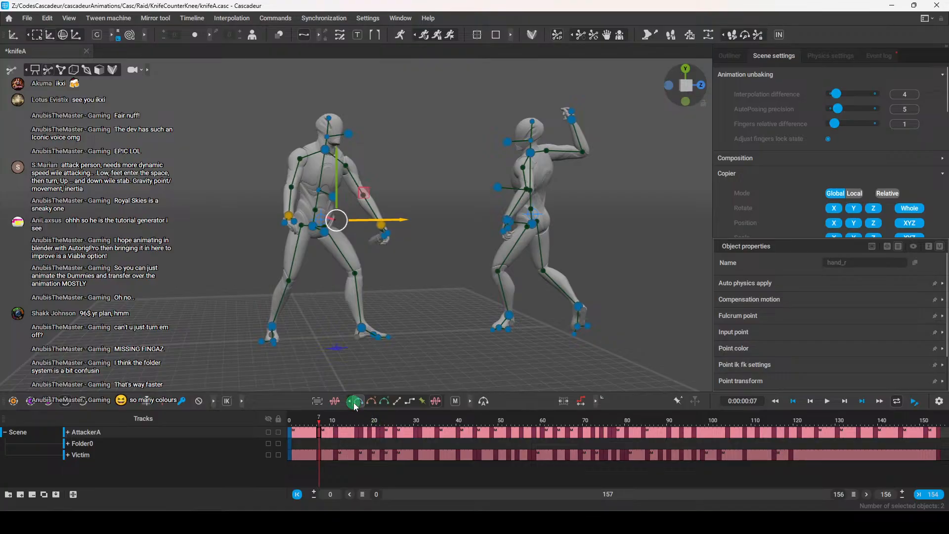
# Inspect both characters' poses at the mixed keys on frames 45, 57, 75, 76 and 79
pyautogui.moveTo(277, 391); pyautogui.dragTo(277, 413)
pyautogui.keyDown('alt'); pyautogui.moveTo(464, 310); pyautogui.dragTo(430, 316); pyautogui.keyUp('alt')
pyautogui.moveTo(322, 441); pyautogui.dragTo(478, 467)
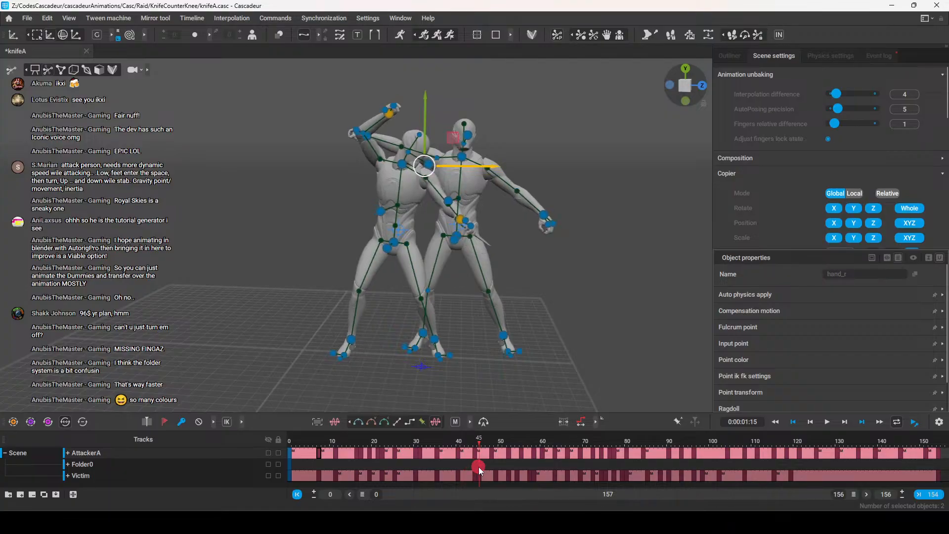
pyautogui.click(489, 472)
pyautogui.hotkey('shift', 'f')
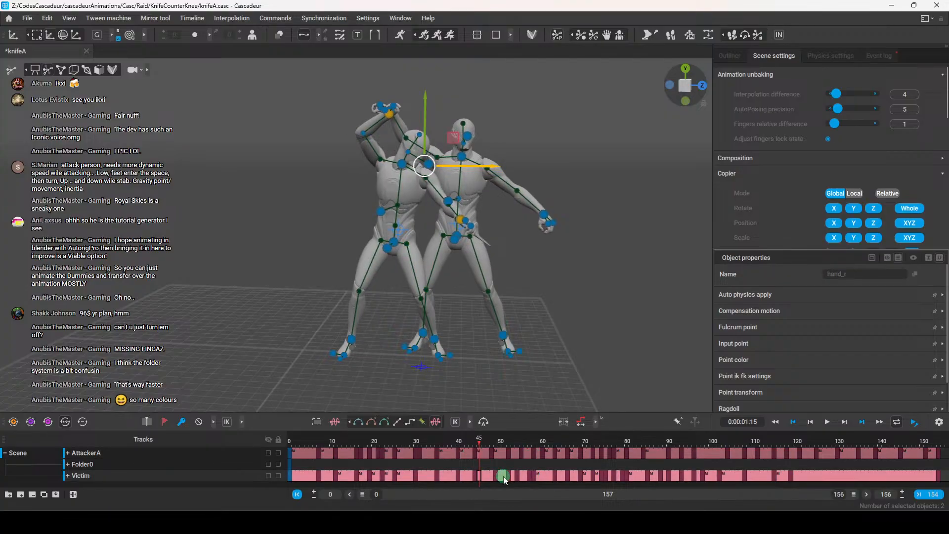
pyautogui.click(528, 475)
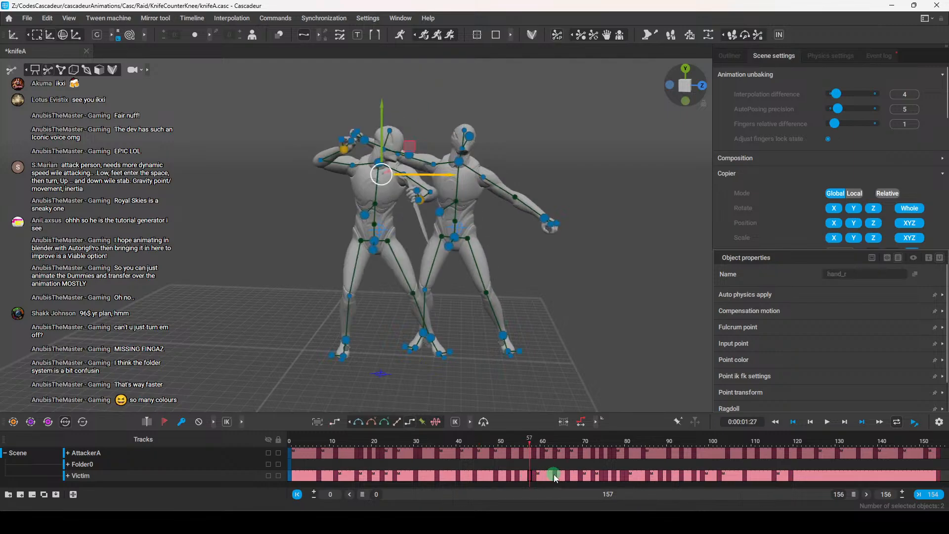
pyautogui.click(608, 475)
pyautogui.click(606, 475)
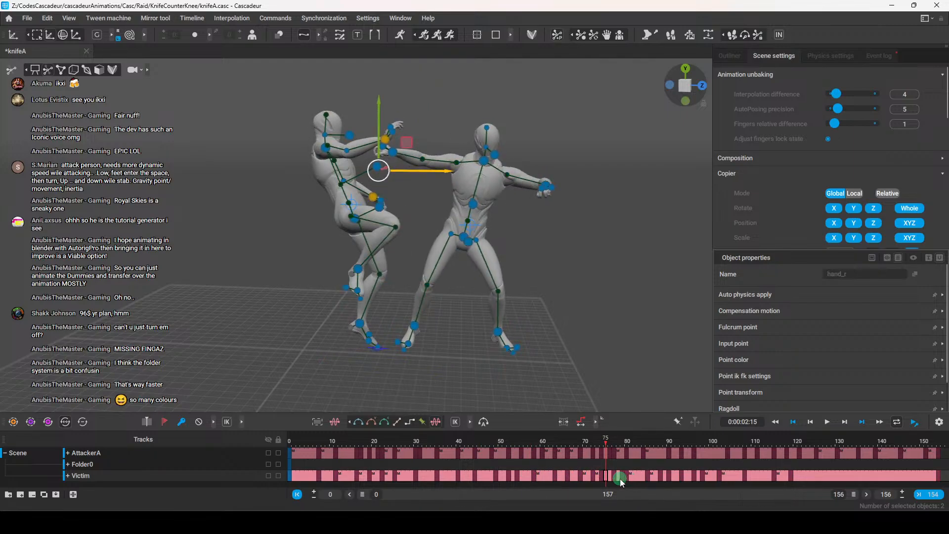
pyautogui.click(609, 453)
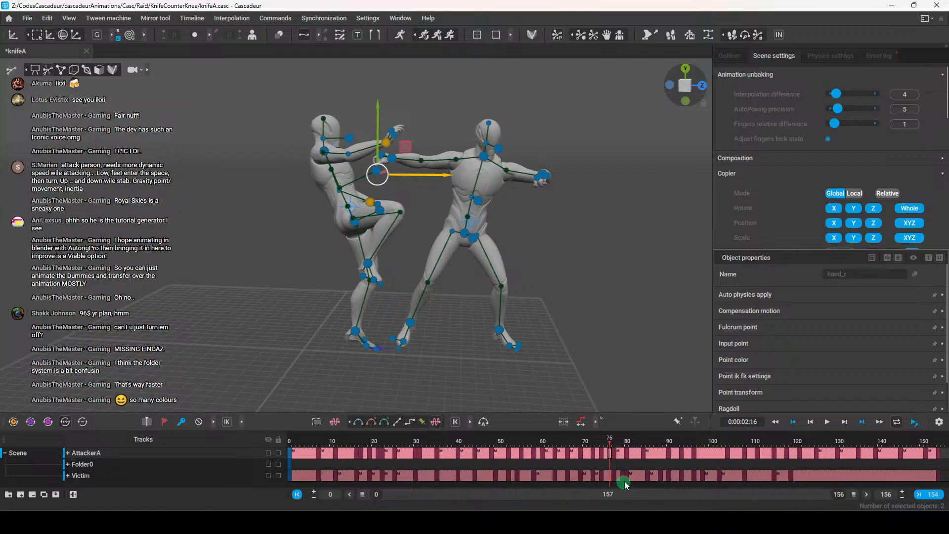
pyautogui.click(623, 475)
pyautogui.hotkey('ctrl', 'z')
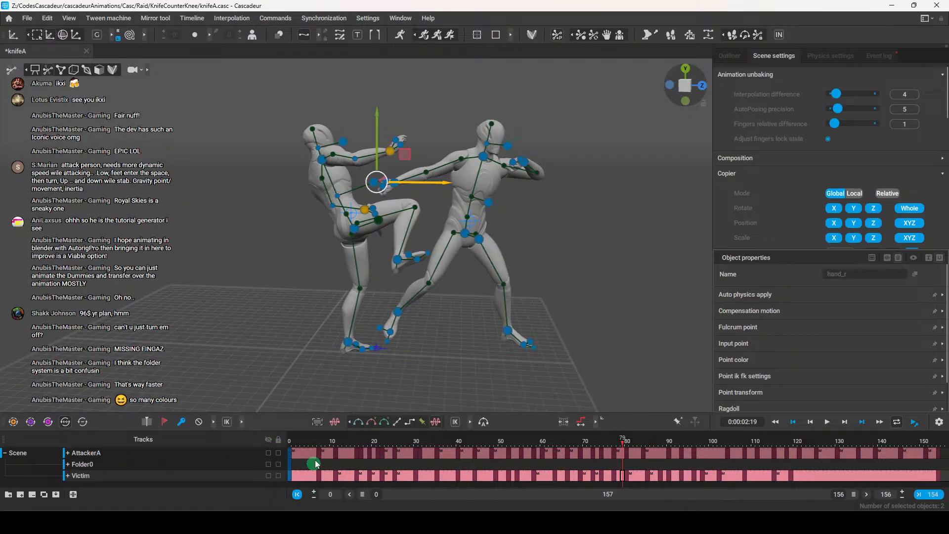
# Review AttackerA's mixed keys and the matching poses at frames 7, 17, 21 and 31
pyautogui.scroll(1, 471, 339)
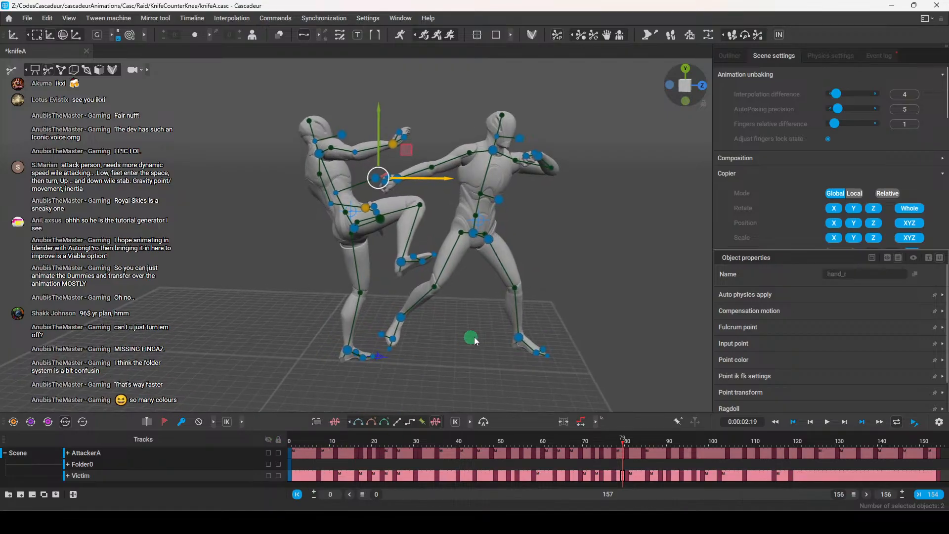
pyautogui.moveTo(498, 335); pyautogui.dragTo(460, 333, button='middle')
pyautogui.click(318, 455)
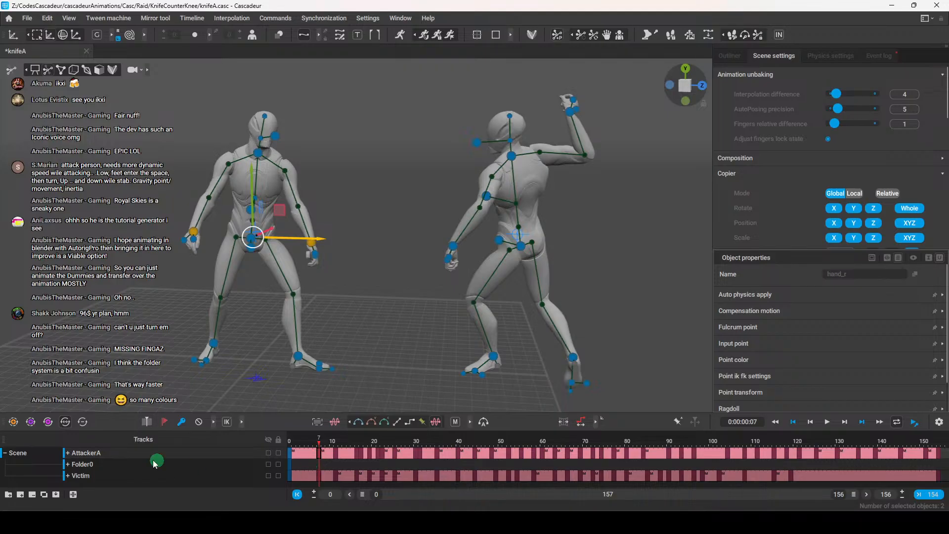
pyautogui.moveTo(318, 440); pyautogui.dragTo(363, 477)
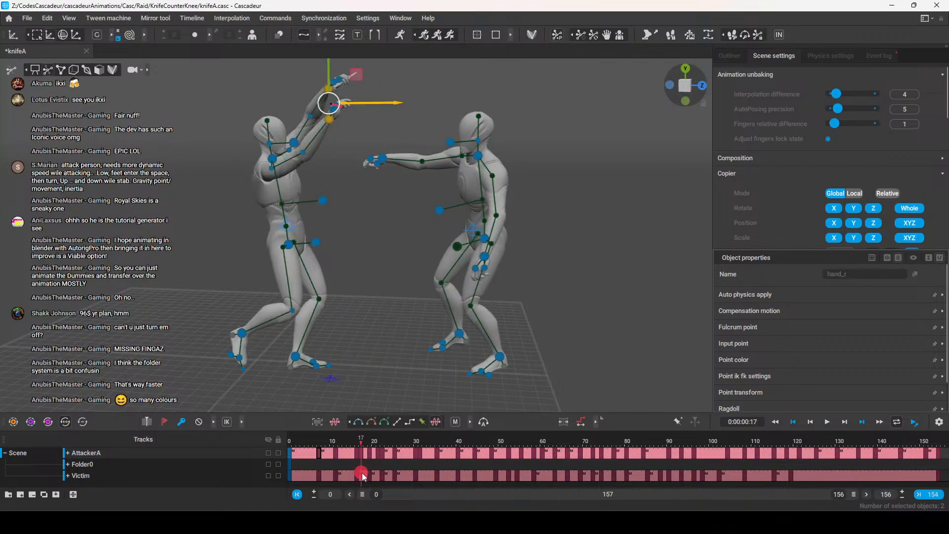
pyautogui.moveTo(360, 474); pyautogui.dragTo(356, 472, button='right')
pyautogui.click(361, 452)
pyautogui.click(378, 452)
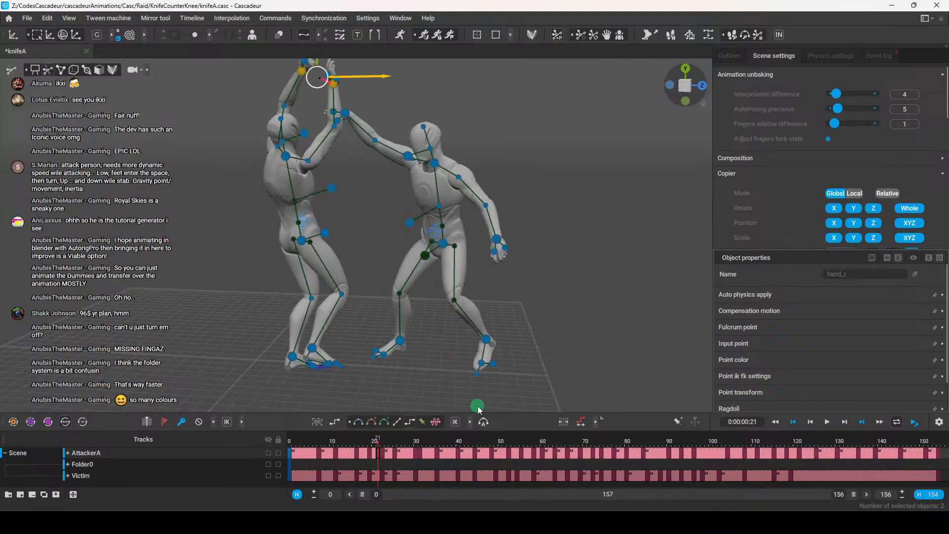
pyautogui.click(436, 423)
pyautogui.click(420, 453)
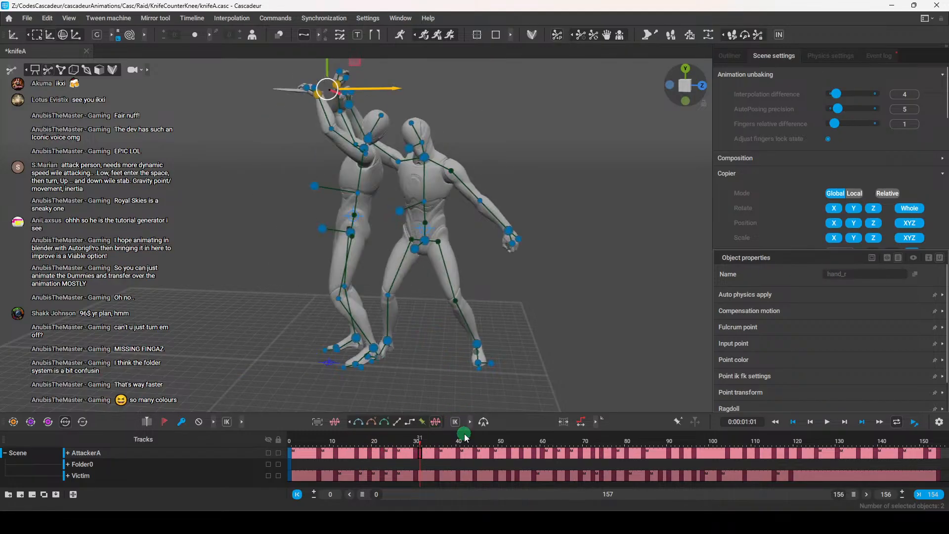
# Set a full key across all of AttackerA's tracks at frame 49 and across the Victim's tracks at frame 55
pyautogui.moveTo(357, 440); pyautogui.dragTo(495, 442, button='right')
pyautogui.click(495, 453)
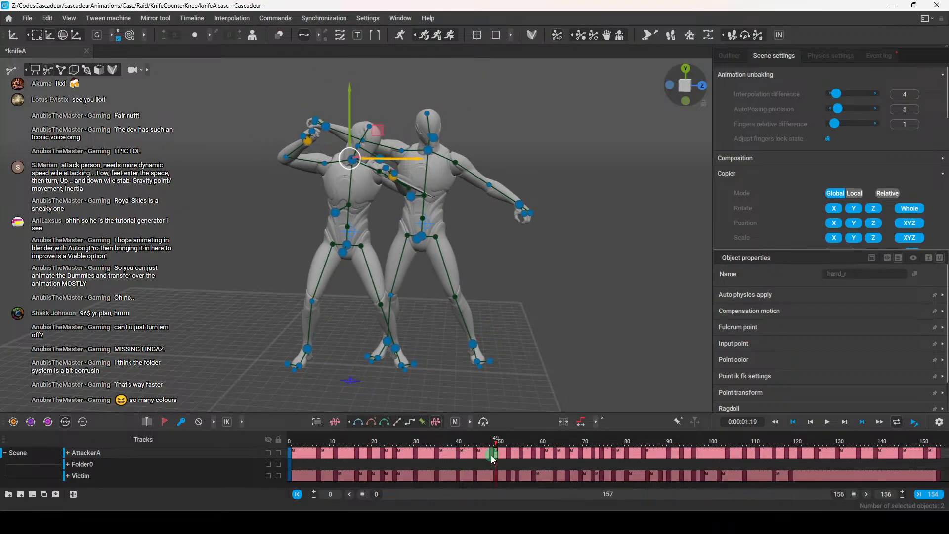
pyautogui.click(492, 453)
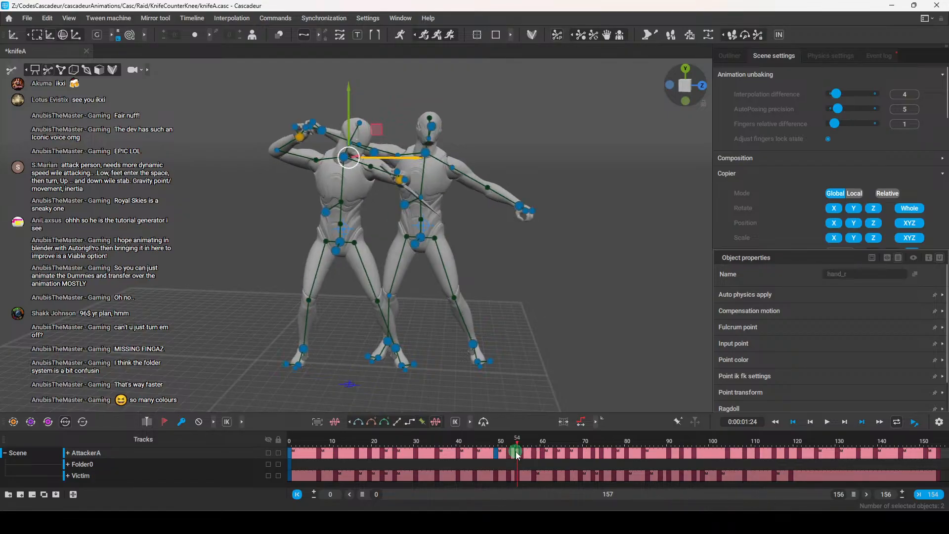
pyautogui.click(523, 473)
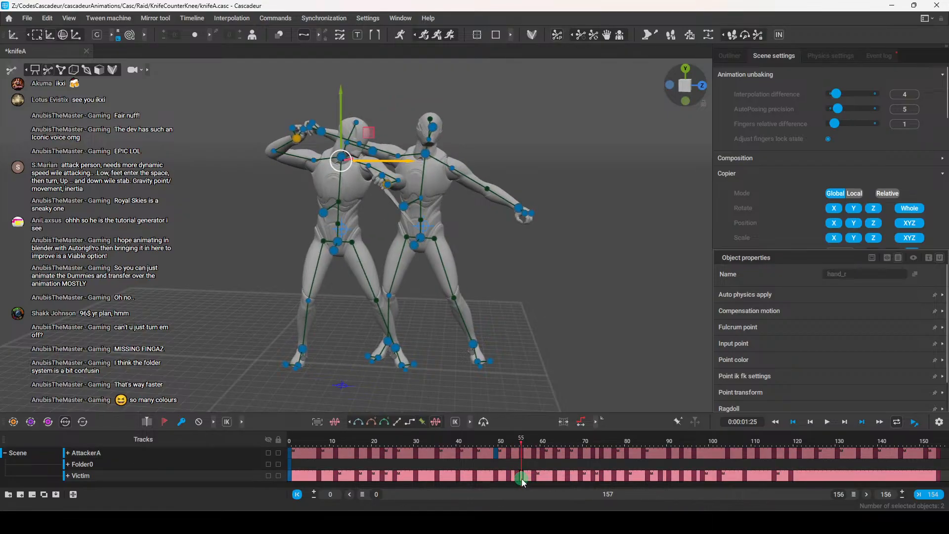
pyautogui.press('Left')
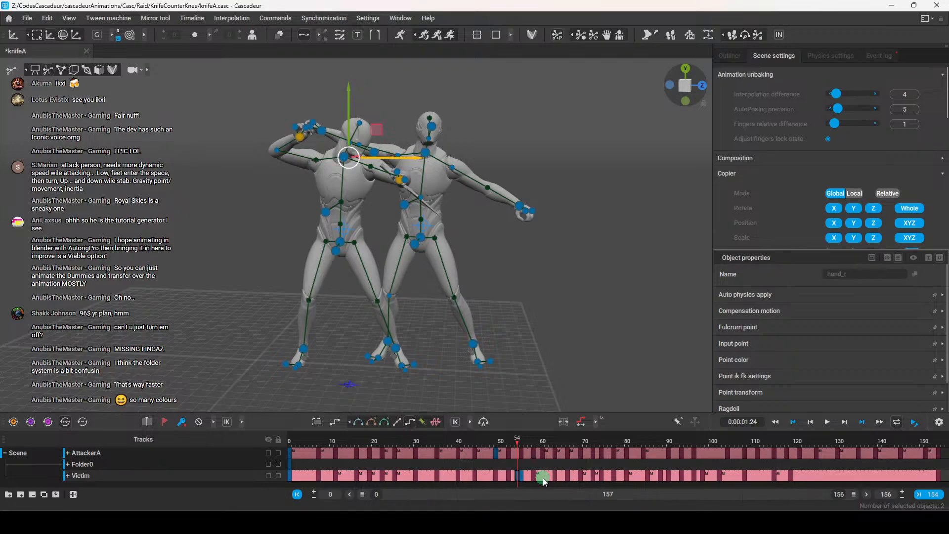
# Set a full key across the Victim's tracks at frame 84 and check the neighbouring keys
pyautogui.moveTo(517, 440)
pyautogui.mouseDown()
pyautogui.moveTo(544, 443)
pyautogui.moveTo(530, 447)
pyautogui.moveTo(546, 457)
pyautogui.moveTo(542, 443)
pyautogui.moveTo(531, 444)
pyautogui.moveTo(544, 453)
pyautogui.moveTo(553, 440)
pyautogui.moveTo(641, 447)
pyautogui.moveTo(663, 478)
pyautogui.mouseUp()
pyautogui.click(546, 457)
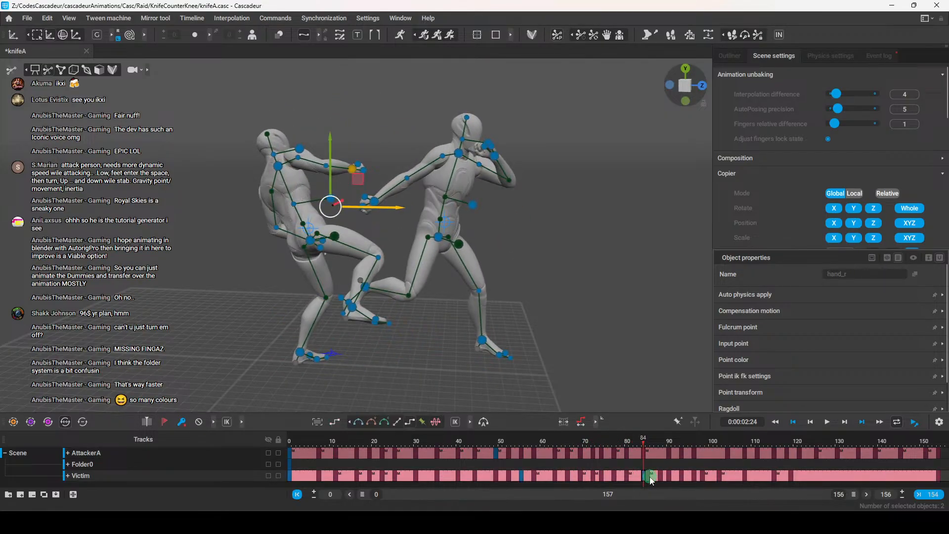
pyautogui.click(648, 477)
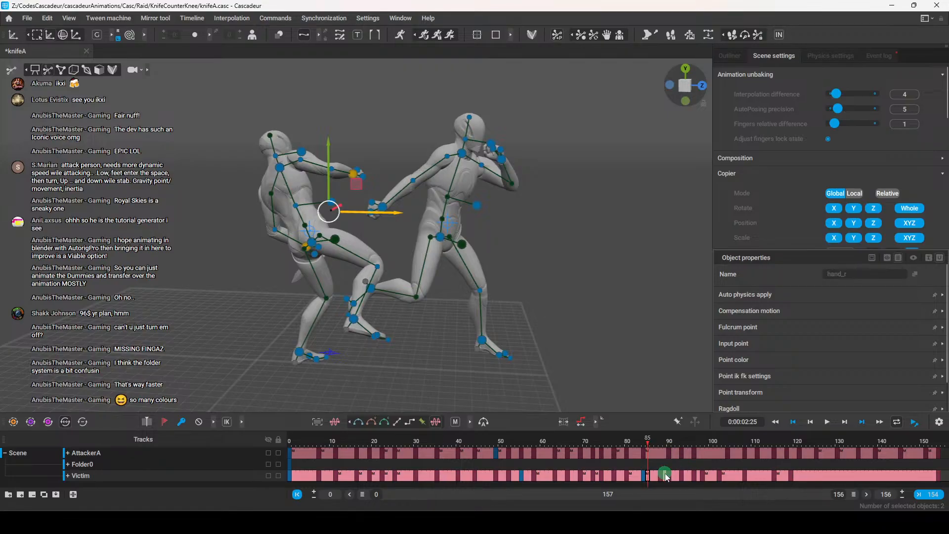
pyautogui.click(666, 476)
# Delete the Victim's key at frame 98 and set a full key across the Victim's tracks at frame 104
pyautogui.click(673, 444)
pyautogui.moveTo(664, 443); pyautogui.dragTo(701, 448)
pyautogui.click(703, 476)
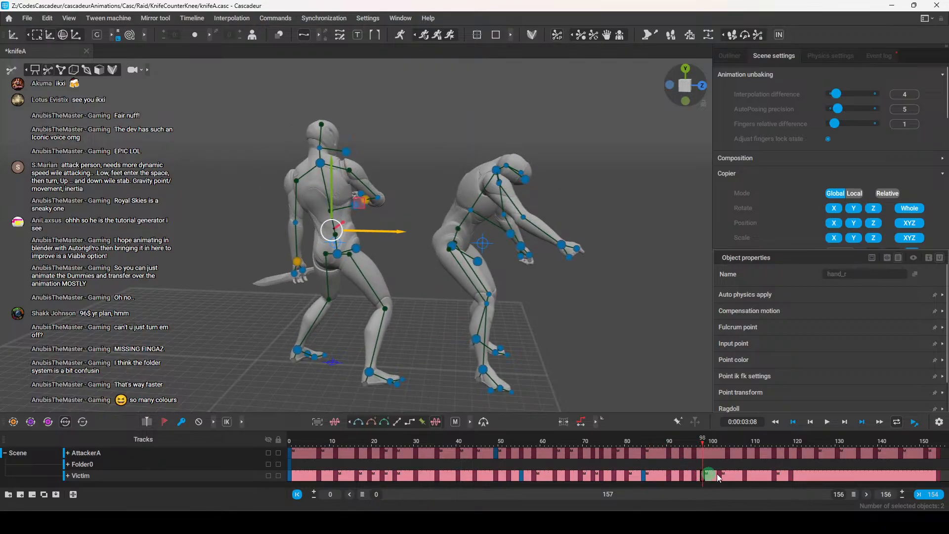
pyautogui.press('Delete')
pyautogui.click(722, 476)
pyautogui.click(727, 476)
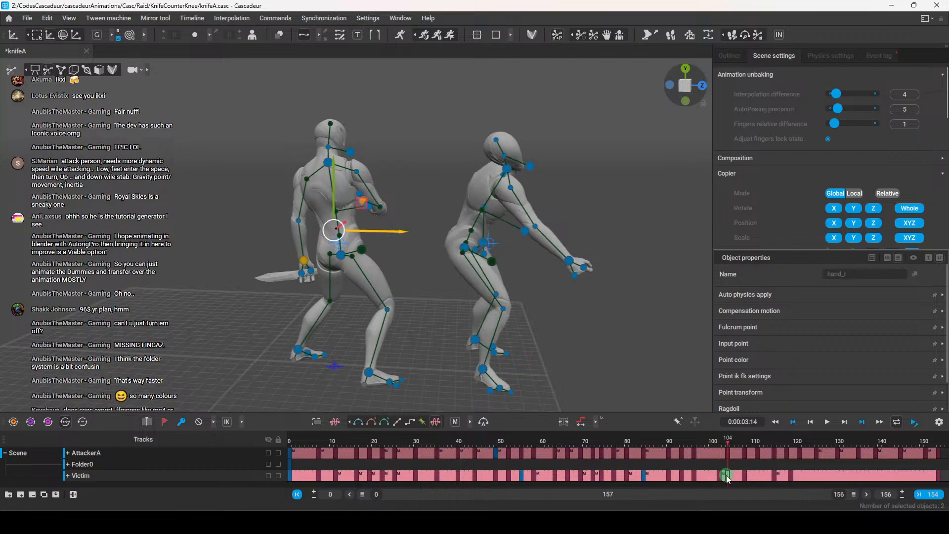
pyautogui.click(722, 475)
pyautogui.click(719, 476)
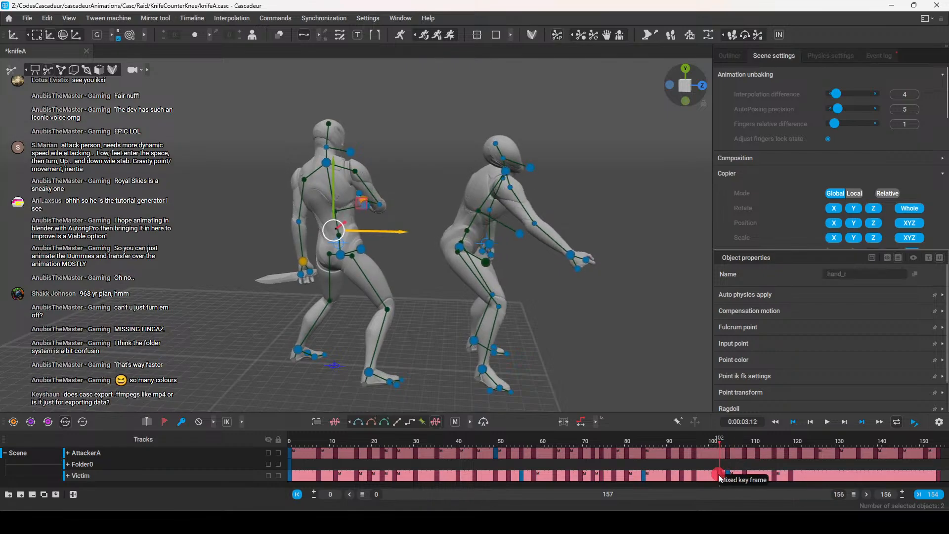
# Set full keys across AttackerA's tracks at frame 119 and across both characters' tracks at frame 7
pyautogui.click(757, 452)
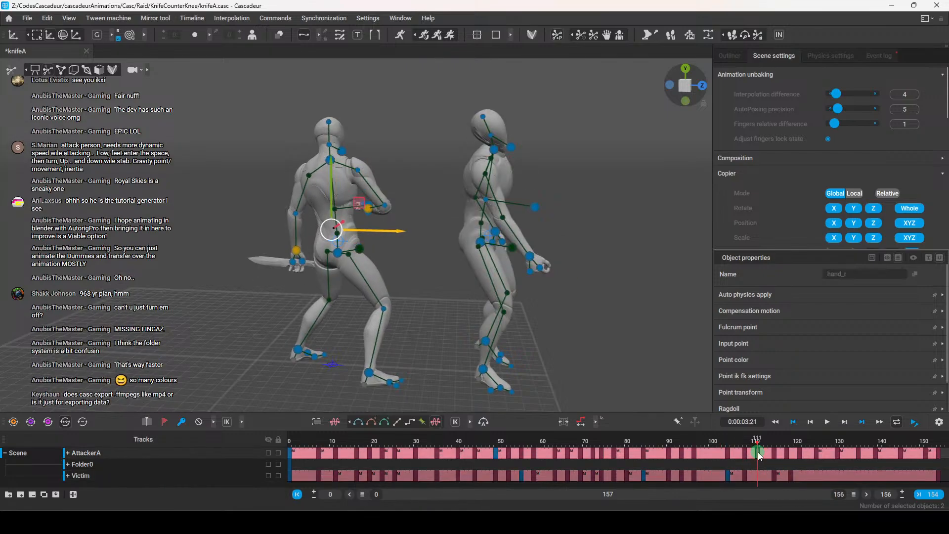
pyautogui.moveTo(770, 454); pyautogui.dragTo(317, 464)
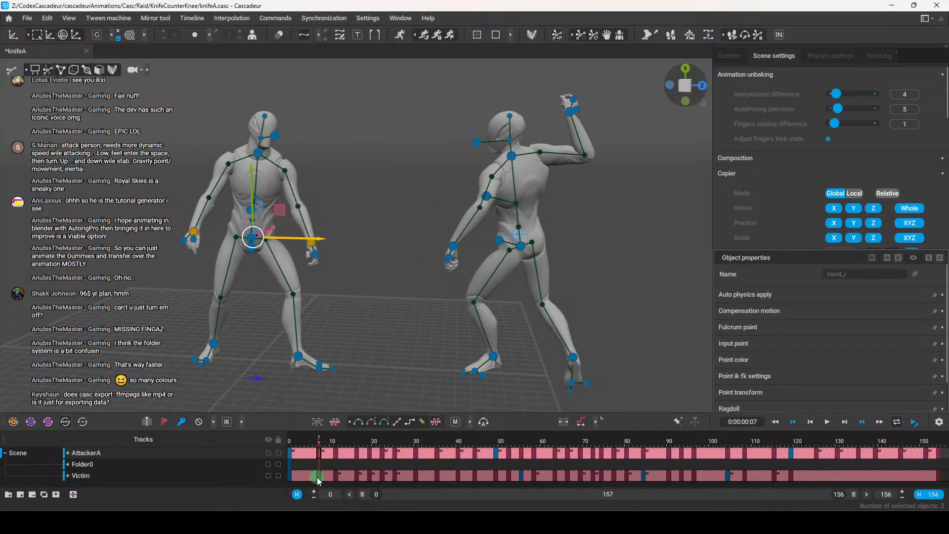
pyautogui.click(317, 477)
pyautogui.moveTo(319, 450); pyautogui.dragTo(331, 452)
# Set full keys across AttackerA's and the Victim's tracks at frames 11 and 16
pyautogui.click(335, 452)
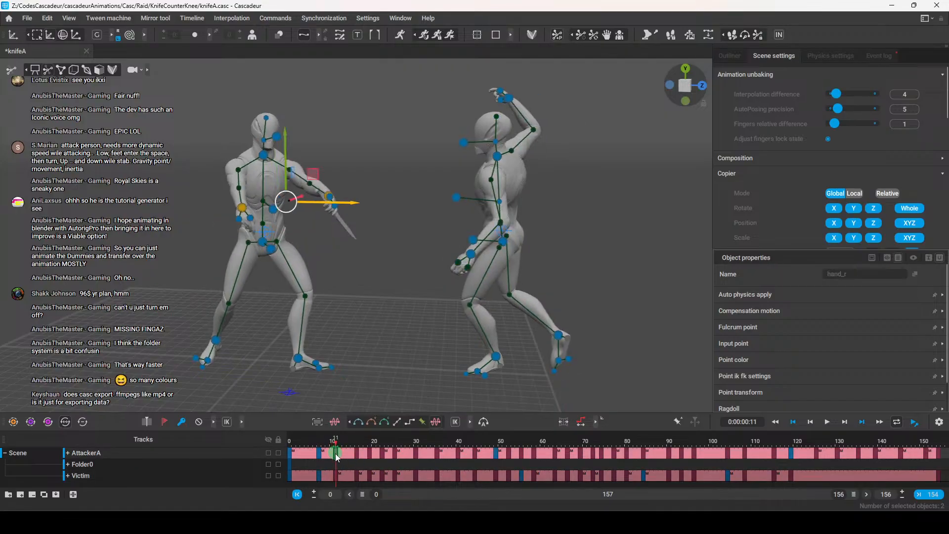
pyautogui.click(335, 476)
pyautogui.click(357, 453)
pyautogui.click(359, 476)
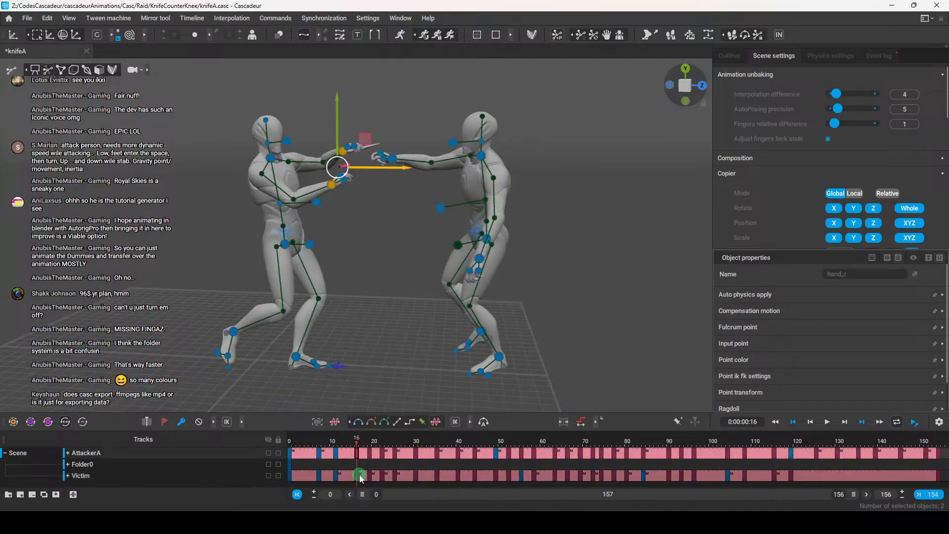
# Set full keys across both characters' tracks at frames 19, 22 and 25
pyautogui.click(364, 453)
pyautogui.click(370, 453)
pyautogui.click(371, 474)
pyautogui.click(384, 452)
pyautogui.click(381, 475)
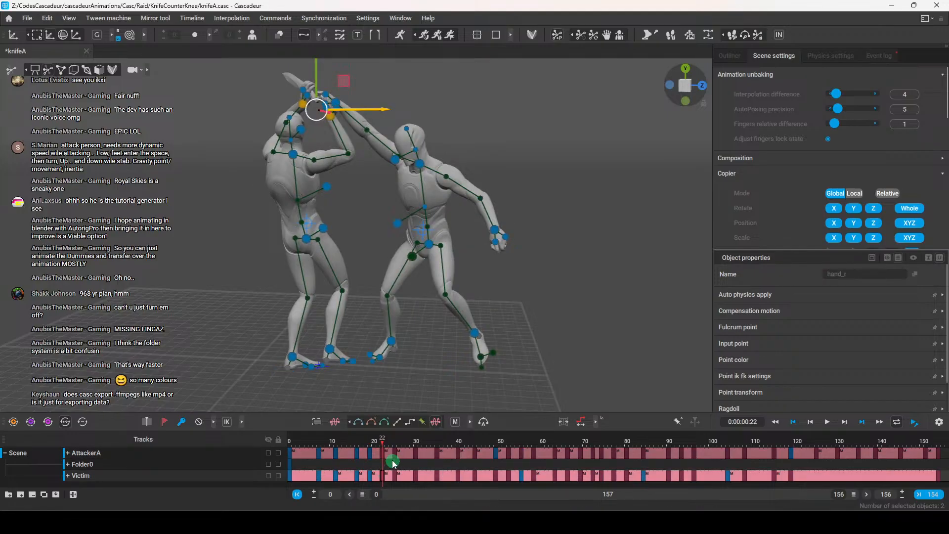
pyautogui.click(390, 452)
pyautogui.click(395, 474)
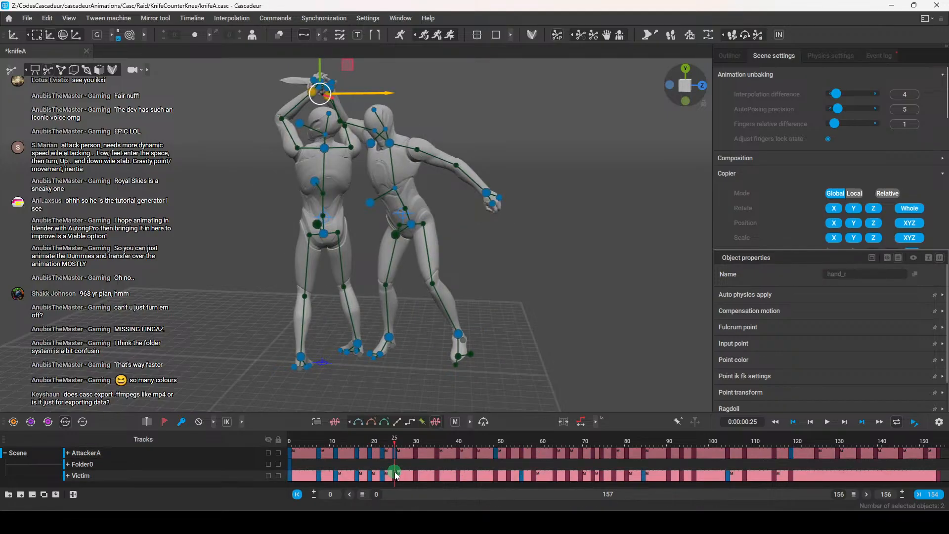
# Set full keys across both characters' tracks at frames 30 and 35
pyautogui.click(417, 452)
pyautogui.click(415, 470)
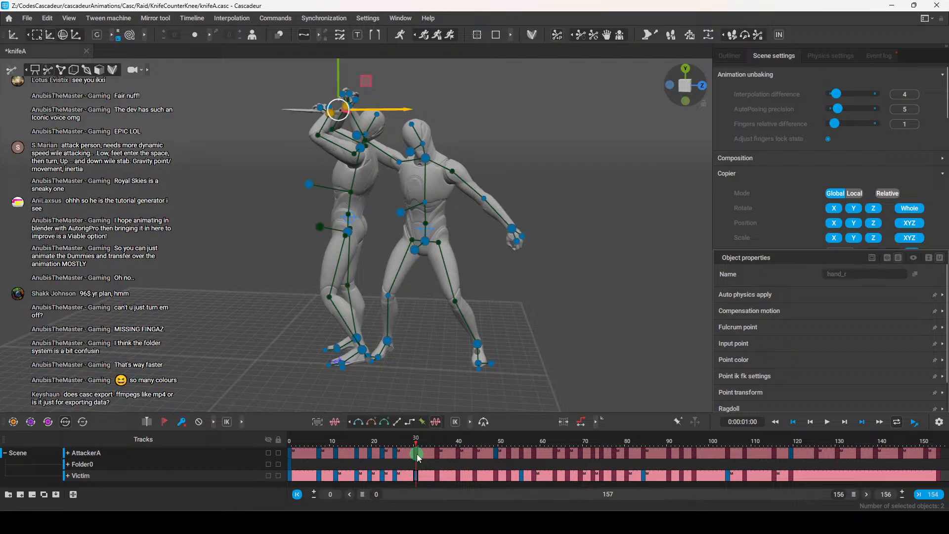
pyautogui.click(429, 455)
pyautogui.click(438, 452)
pyautogui.click(436, 476)
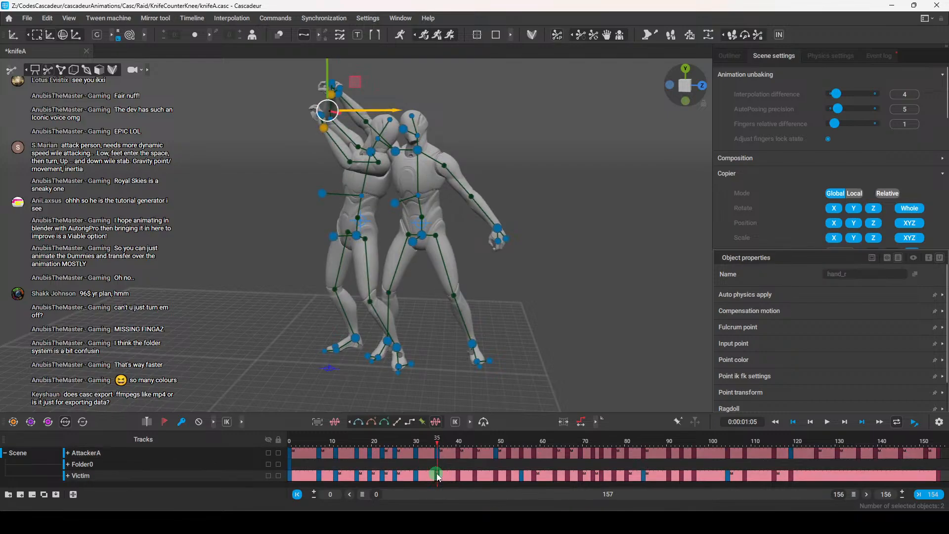
# Set full keys across both characters' tracks at frames 40, 44 and 52, and across the Victim's tracks at frame 49
pyautogui.click(458, 454)
pyautogui.click(457, 476)
pyautogui.click(474, 454)
pyautogui.click(476, 475)
pyautogui.click(508, 454)
pyautogui.click(497, 473)
pyautogui.click(508, 473)
# Set full keys across AttackerA's tracks at frame 55 and across both characters' tracks at frames 58 and 63
pyautogui.click(521, 454)
pyautogui.click(538, 453)
pyautogui.click(534, 453)
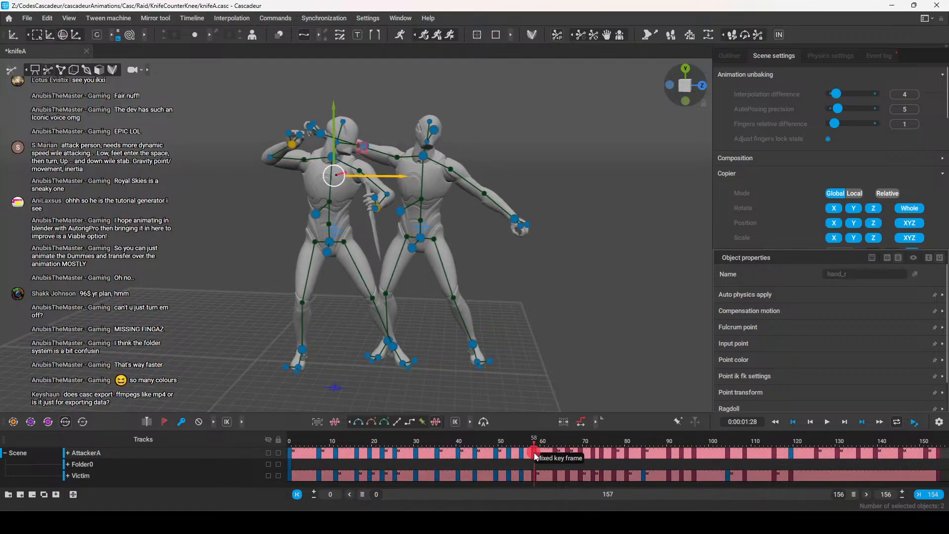
pyautogui.click(534, 475)
pyautogui.click(556, 453)
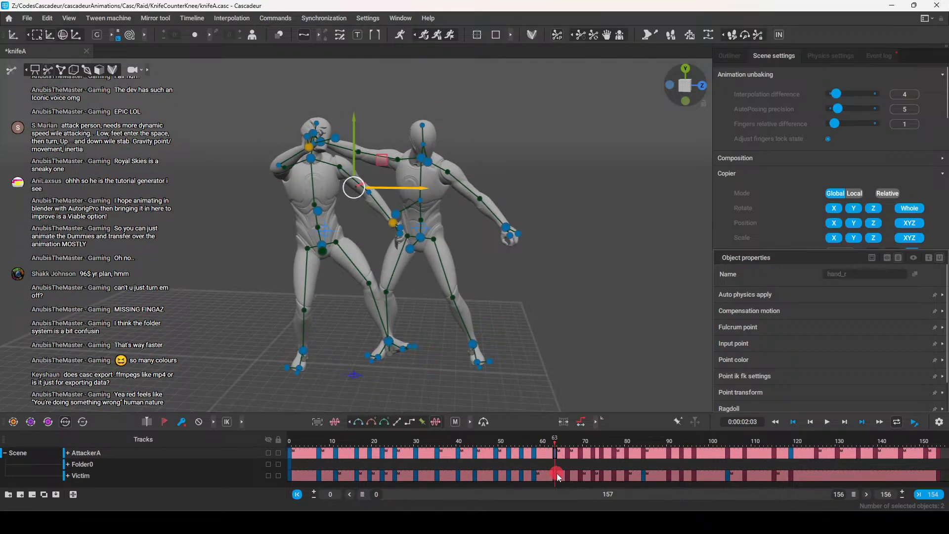
pyautogui.click(557, 475)
pyautogui.click(556, 474)
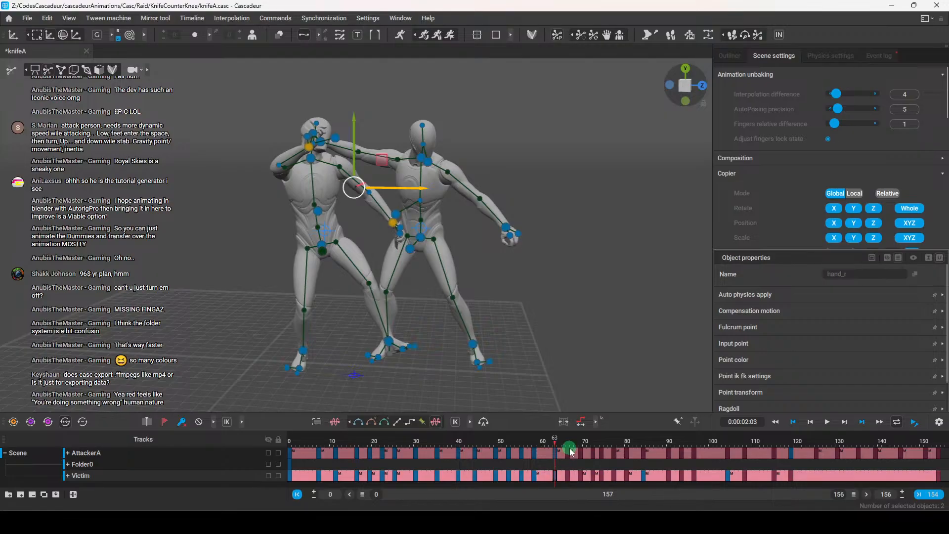
# Set full keys across both characters' tracks at frames 66, 69 and 72
pyautogui.click(567, 452)
pyautogui.click(568, 473)
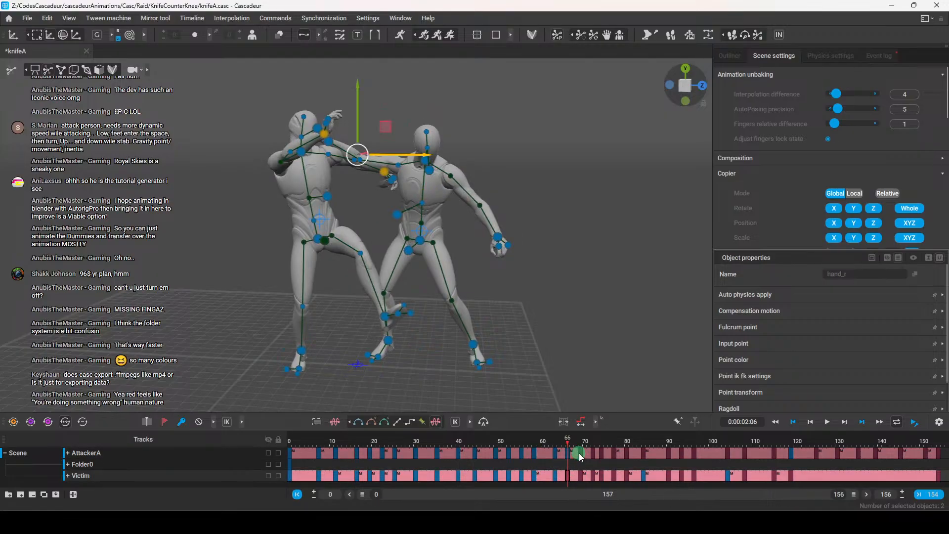
pyautogui.click(579, 453)
pyautogui.click(580, 473)
pyautogui.click(592, 452)
pyautogui.click(579, 452)
pyautogui.click(594, 458)
pyautogui.click(591, 475)
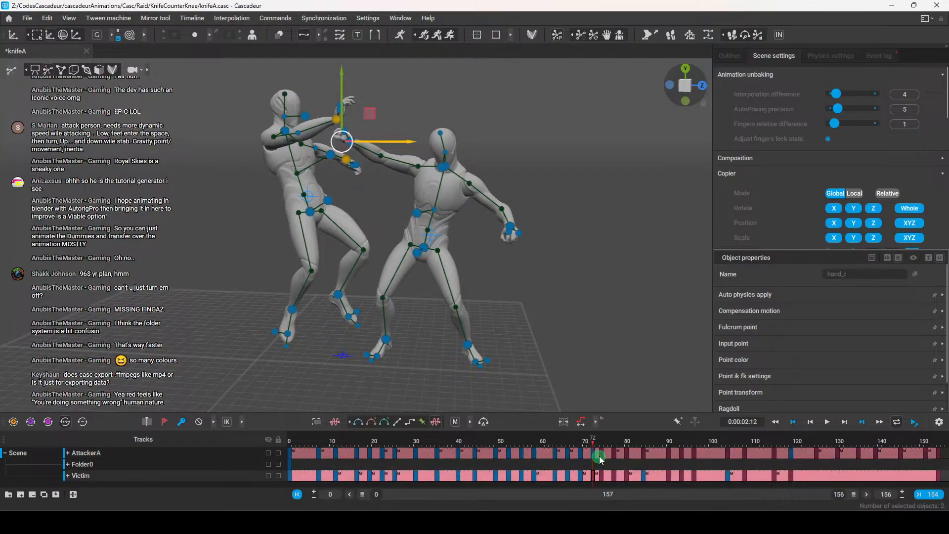
# Set full keys across both characters' tracks at frames 74, 77 and 80, and across AttackerA's tracks at frame 84
pyautogui.click(602, 454)
pyautogui.click(603, 478)
pyautogui.click(614, 453)
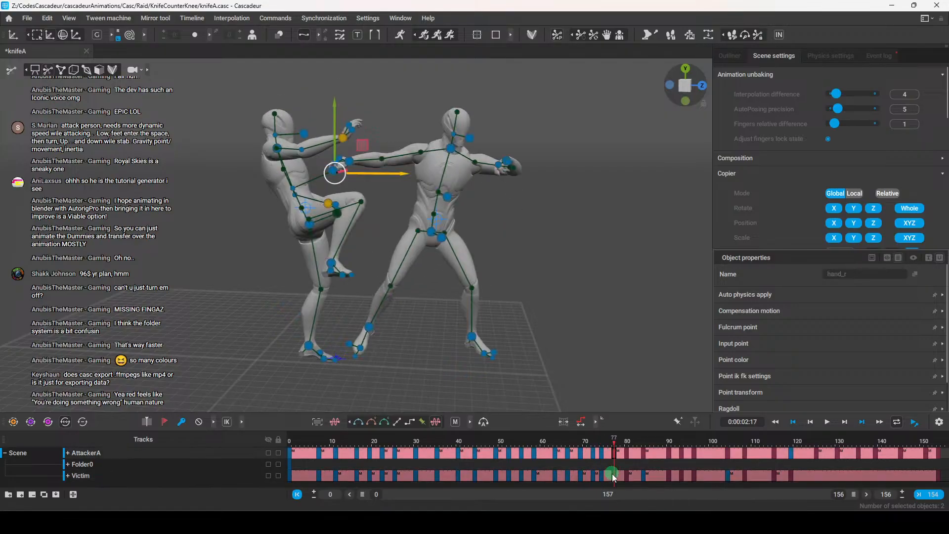
pyautogui.click(613, 475)
pyautogui.click(627, 455)
pyautogui.click(625, 475)
pyautogui.click(645, 451)
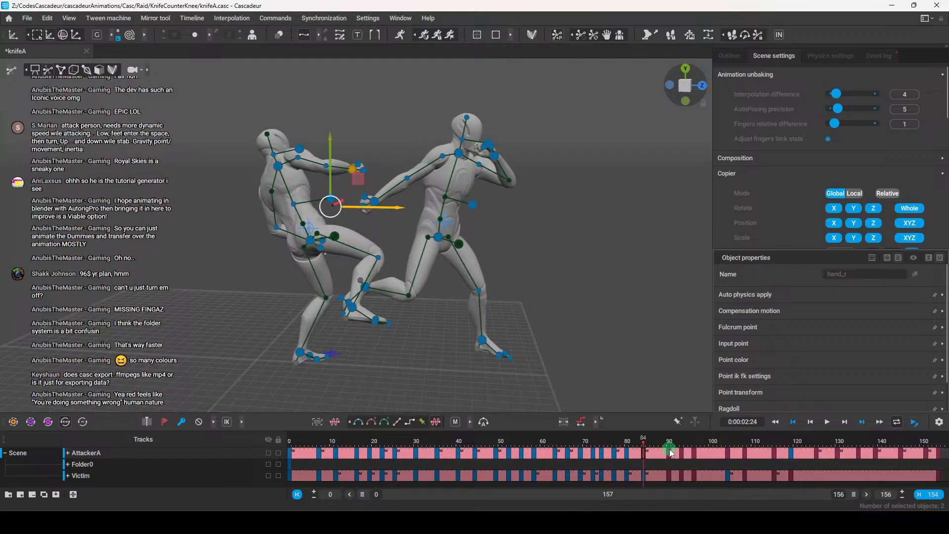
# Set full keys across both characters' tracks at frames 90, 93 and 96
pyautogui.click(668, 452)
pyautogui.click(667, 475)
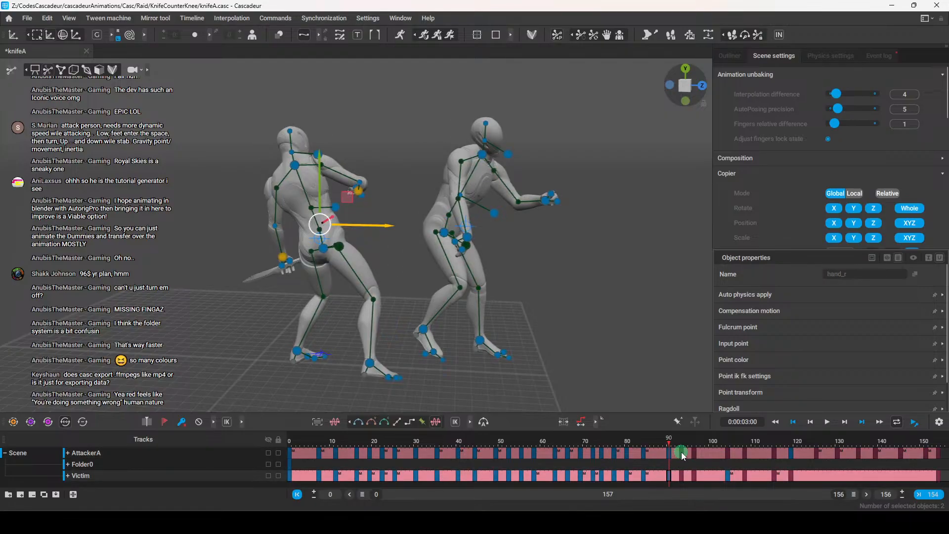
pyautogui.click(680, 451)
pyautogui.click(680, 474)
pyautogui.click(693, 454)
pyautogui.click(693, 473)
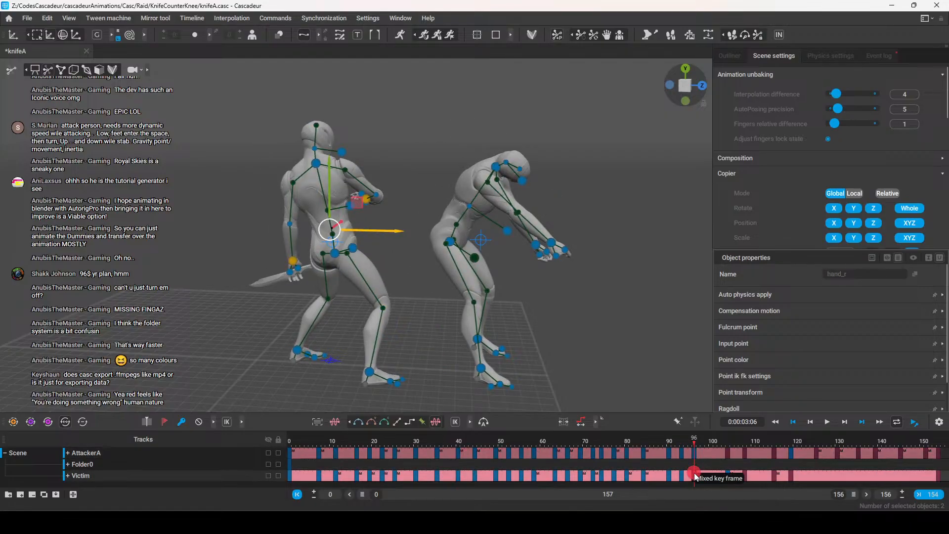
pyautogui.press('f')
# Set full keys across AttackerA's tracks at frame 104 and across both characters' tracks at frame 108
pyautogui.click(728, 454)
pyautogui.press('f')
pyautogui.click(744, 454)
pyautogui.press('f')
pyautogui.click(744, 474)
pyautogui.press('f')
# Set full keys across both characters' tracks at frame 115 and across the Victim's tracks at frame 119
pyautogui.click(773, 452)
pyautogui.press('f')
pyautogui.click(774, 474)
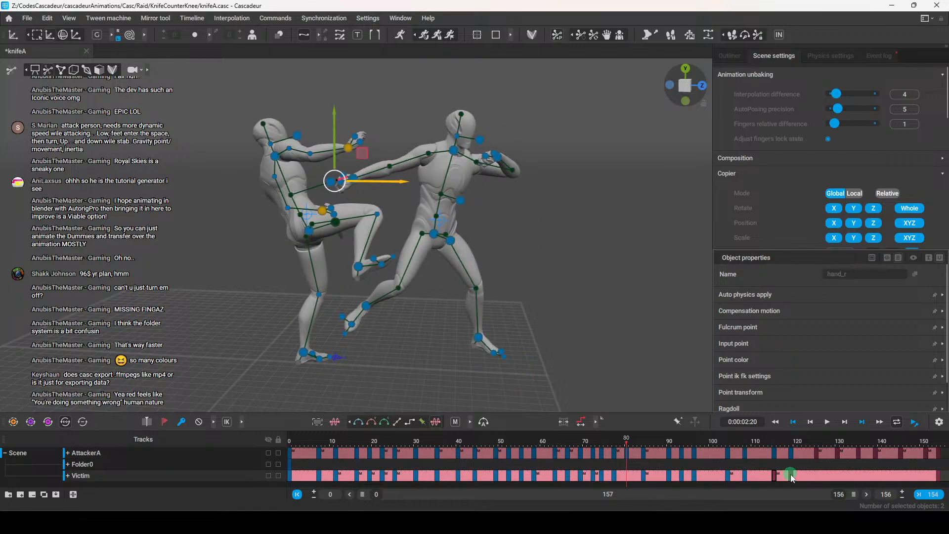
pyautogui.click(791, 474)
pyautogui.click(773, 475)
pyautogui.press('f')
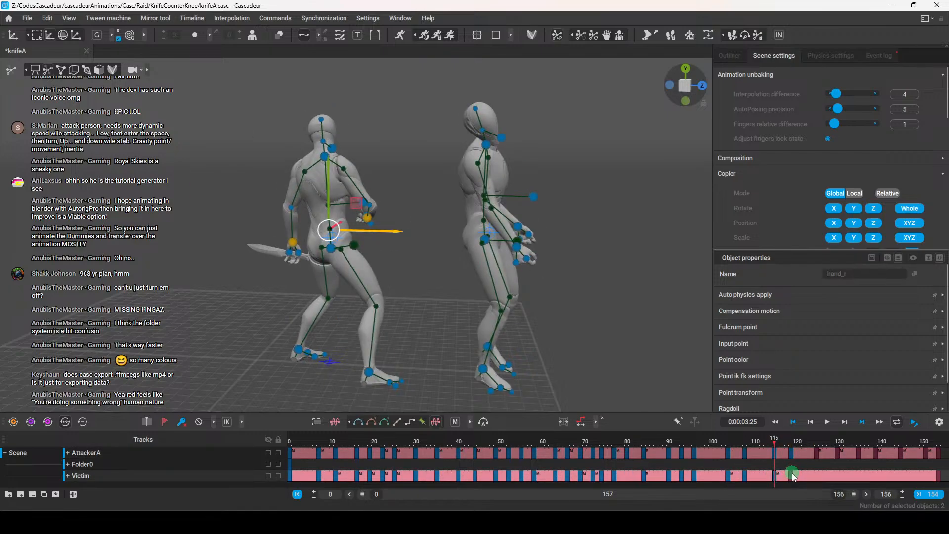
pyautogui.click(792, 476)
# Set full keys across AttackerA's tracks at frames 125, 130, 135 and 139
pyautogui.click(815, 451)
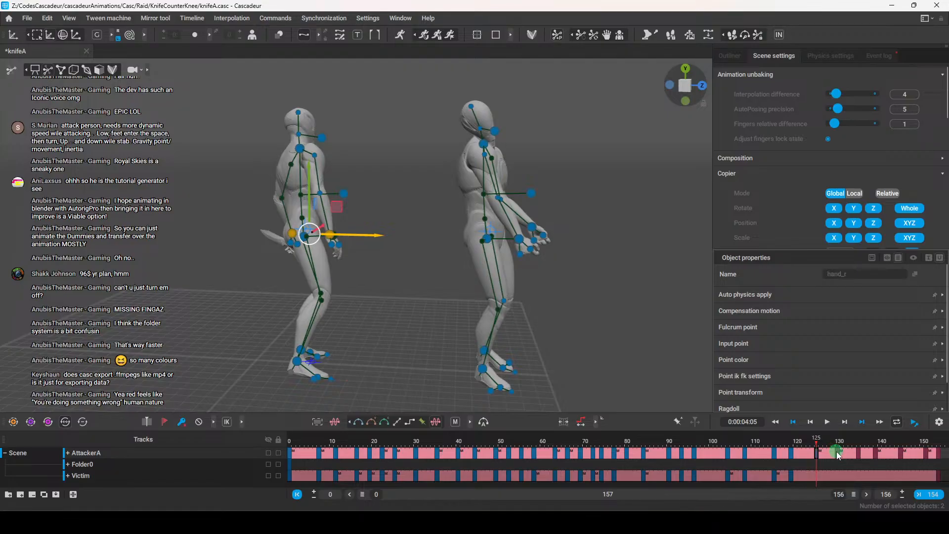
pyautogui.click(837, 452)
pyautogui.press('f')
pyautogui.click(858, 452)
pyautogui.press('f')
pyautogui.click(875, 453)
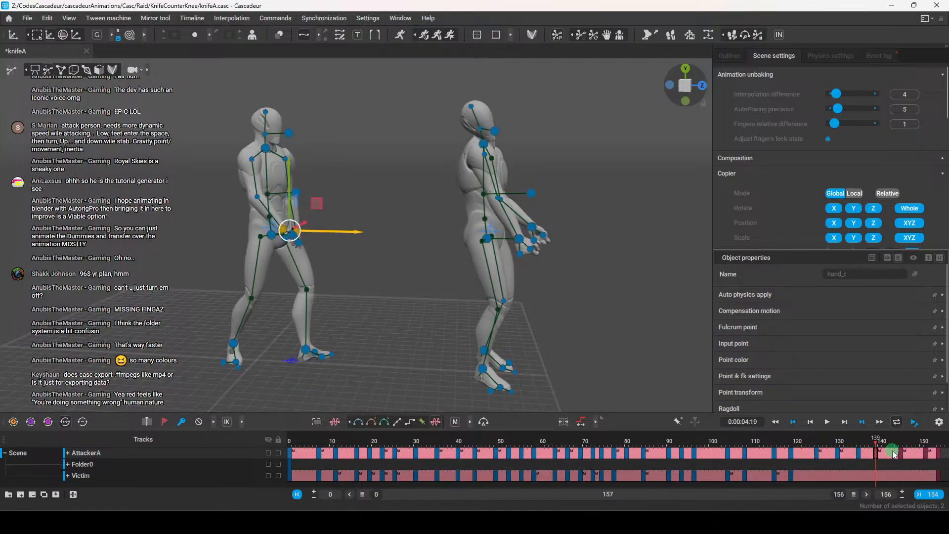
pyautogui.press('f')
# Set full keys across AttackerA's tracks at frames 145 and 154
pyautogui.click(901, 453)
pyautogui.press('f')
pyautogui.click(925, 453)
pyautogui.click(938, 454)
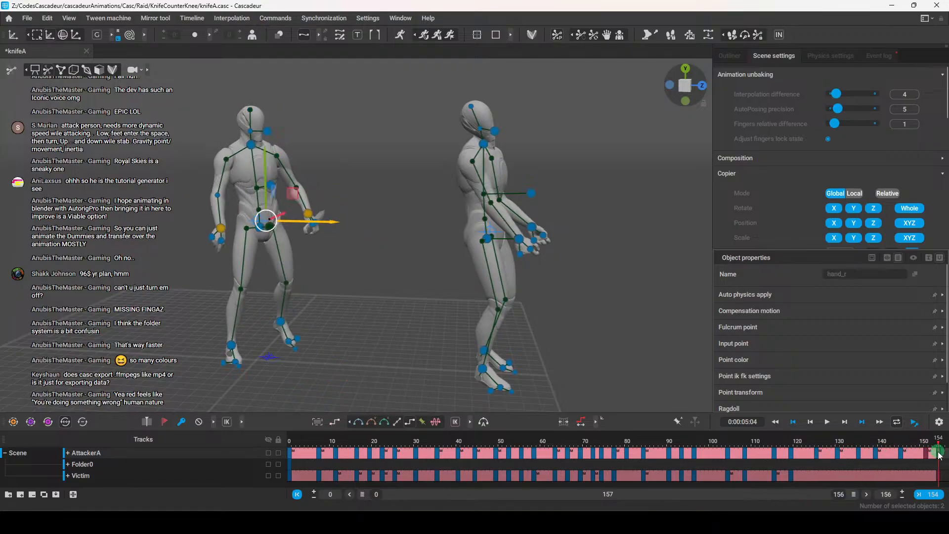
# Scrub back and forth between frames 40 and 63 to examine how the two characters' arms and hands meet
pyautogui.moveTo(502, 440); pyautogui.dragTo(485, 448)
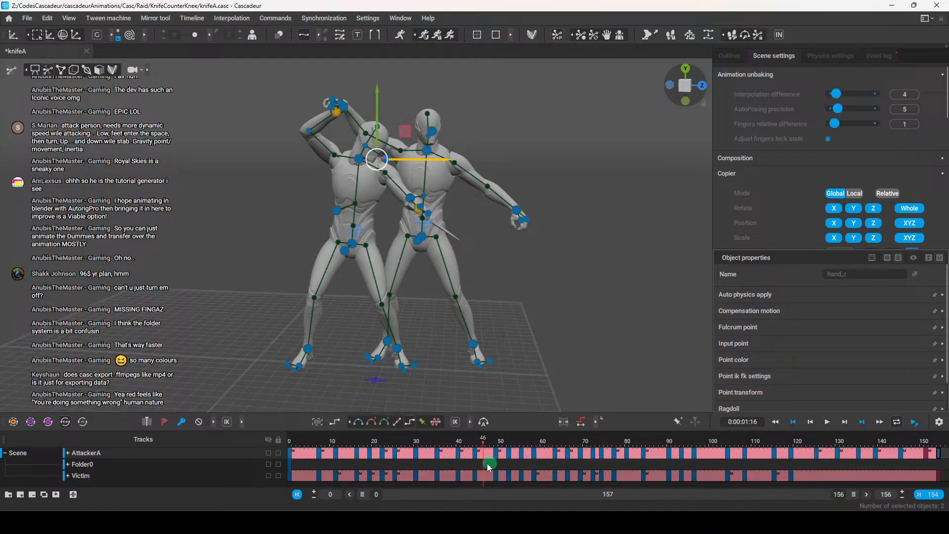
pyautogui.moveTo(375, 310); pyautogui.dragTo(354, 300)
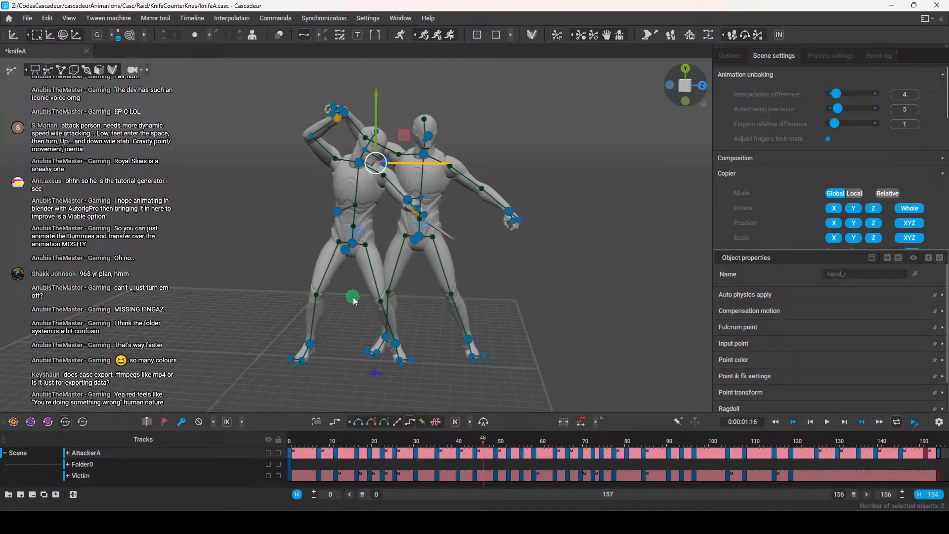
pyautogui.moveTo(479, 455); pyautogui.dragTo(555, 463)
pyautogui.scroll(3, 397, 243)
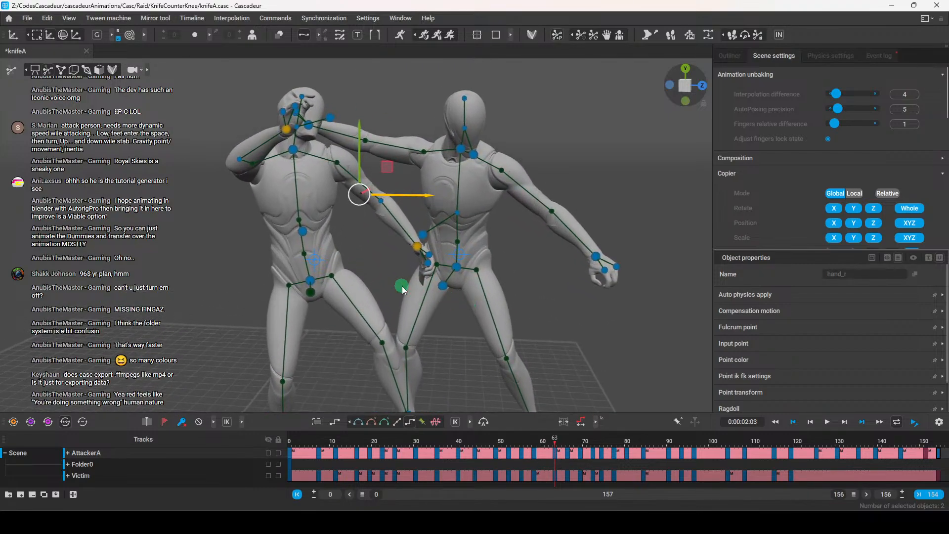
pyautogui.moveTo(553, 442); pyautogui.dragTo(532, 449)
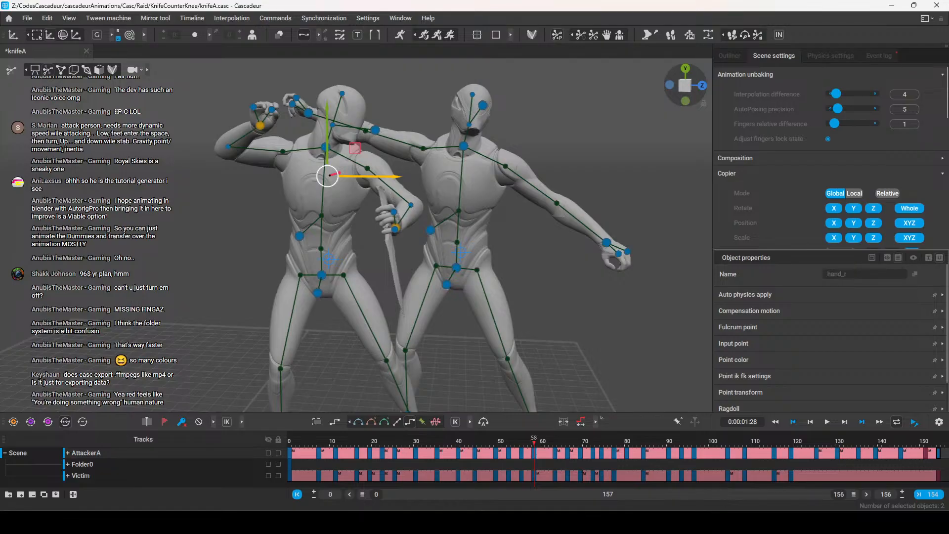
pyautogui.scroll(-1, 456, 330)
pyautogui.scroll(-3, 567, 346)
pyautogui.moveTo(568, 346); pyautogui.dragTo(545, 329, button='middle')
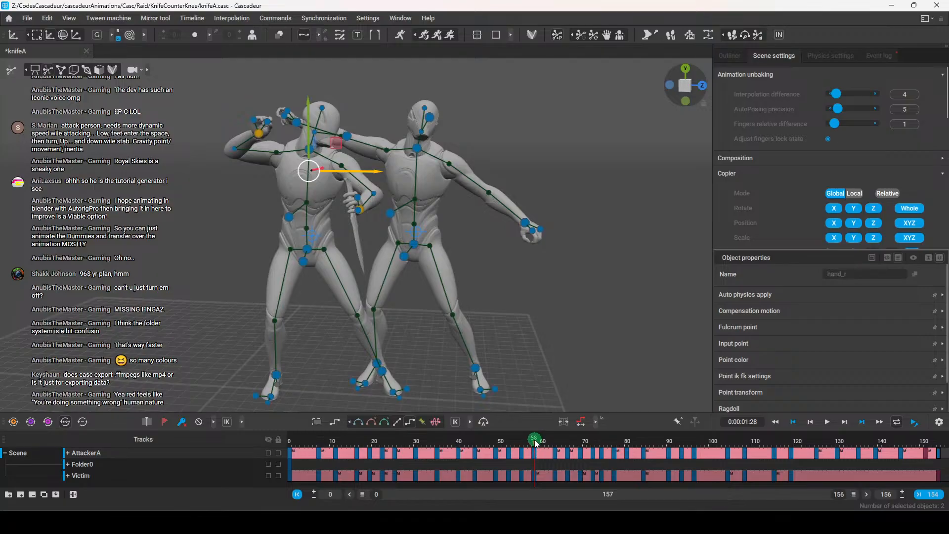
pyautogui.moveTo(535, 441); pyautogui.dragTo(457, 454)
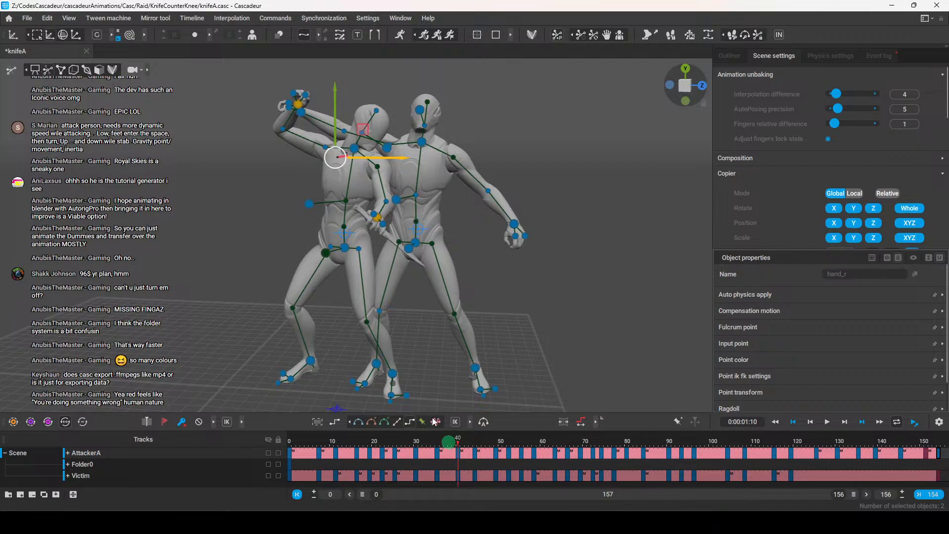
# Reposition AttackerA's raised right hand against the Victim's gripping hand at frames 40 and 44
pyautogui.keyDown('alt'); pyautogui.moveTo(394, 220); pyautogui.dragTo(431, 219); pyautogui.keyUp('alt')
pyautogui.keyDown('alt'); pyautogui.moveTo(431, 219); pyautogui.dragTo(413, 299, button='middle'); pyautogui.keyUp('alt')
pyautogui.keyDown('alt'); pyautogui.moveTo(413, 300); pyautogui.dragTo(380, 277); pyautogui.keyUp('alt')
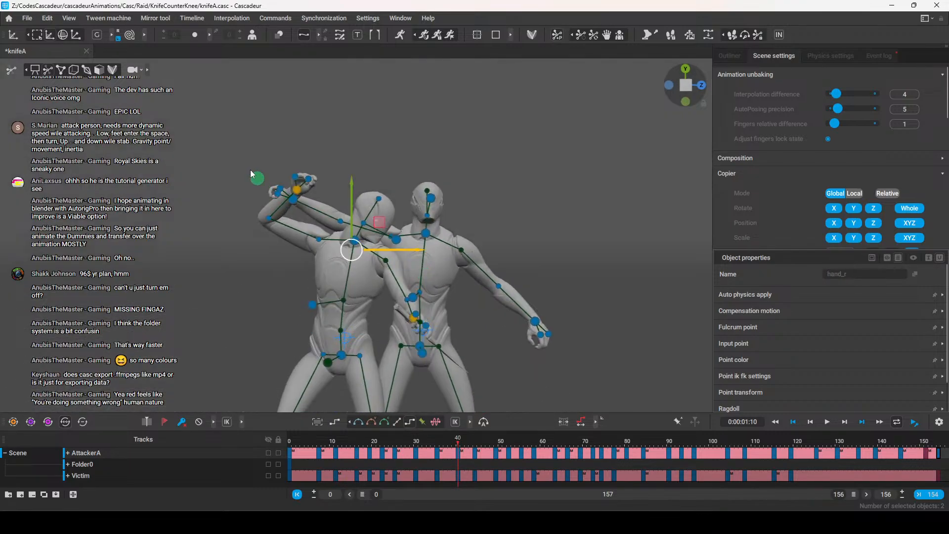
pyautogui.click(295, 193)
pyautogui.moveTo(335, 201); pyautogui.dragTo(311, 163)
pyautogui.click(324, 168)
pyautogui.moveTo(458, 441); pyautogui.dragTo(475, 446)
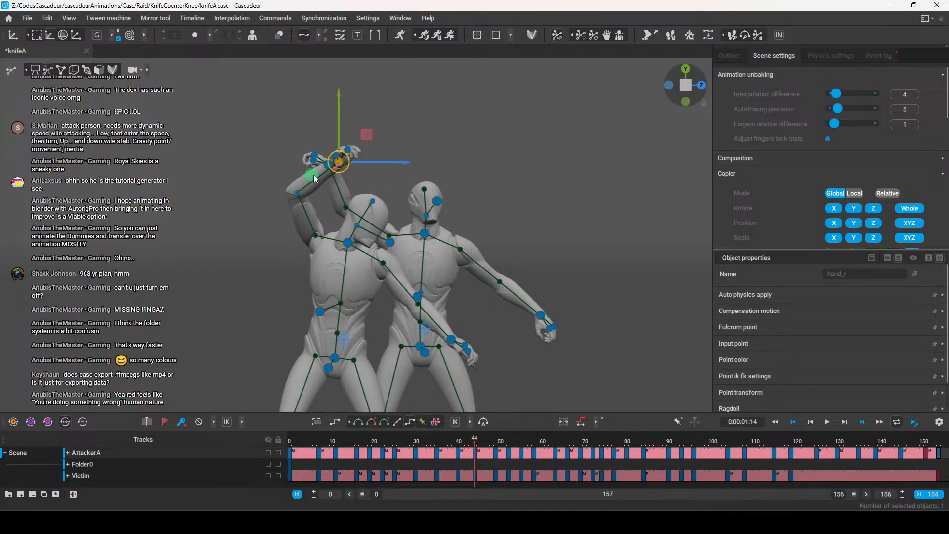
pyautogui.moveTo(338, 162); pyautogui.dragTo(320, 170)
# Move and rotate AttackerA's raised right hand at frame 49 to meet the Victim's grip
pyautogui.moveTo(472, 439); pyautogui.dragTo(496, 445)
pyautogui.moveTo(445, 346); pyautogui.dragTo(503, 306, button='right')
pyautogui.moveTo(478, 219); pyautogui.dragTo(450, 213)
pyautogui.moveTo(536, 270); pyautogui.dragTo(347, 282, button='right')
pyautogui.keyDown('alt'); pyautogui.moveTo(347, 282); pyautogui.dragTo(402, 246); pyautogui.keyUp('alt')
pyautogui.moveTo(300, 192); pyautogui.dragTo(315, 167)
pyautogui.keyDown('alt'); pyautogui.moveTo(412, 254); pyautogui.dragTo(363, 189); pyautogui.keyUp('alt')
pyautogui.press('e')
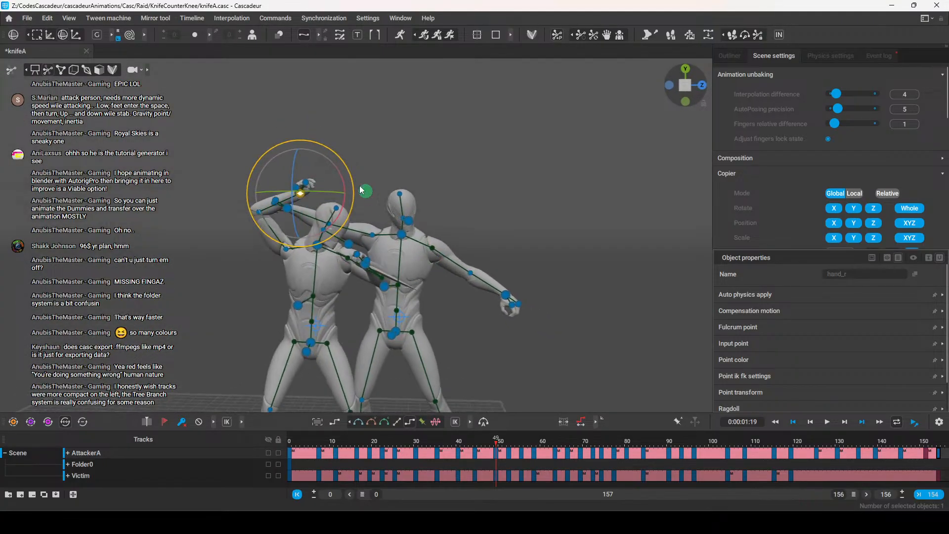
pyautogui.moveTo(314, 217); pyautogui.dragTo(343, 227)
# Select the Victim's gripping hand together with AttackerA's right hand and raise both slightly at frame 49
pyautogui.click(182, 174)
pyautogui.click(284, 216)
pyautogui.press('w')
pyautogui.press('e')
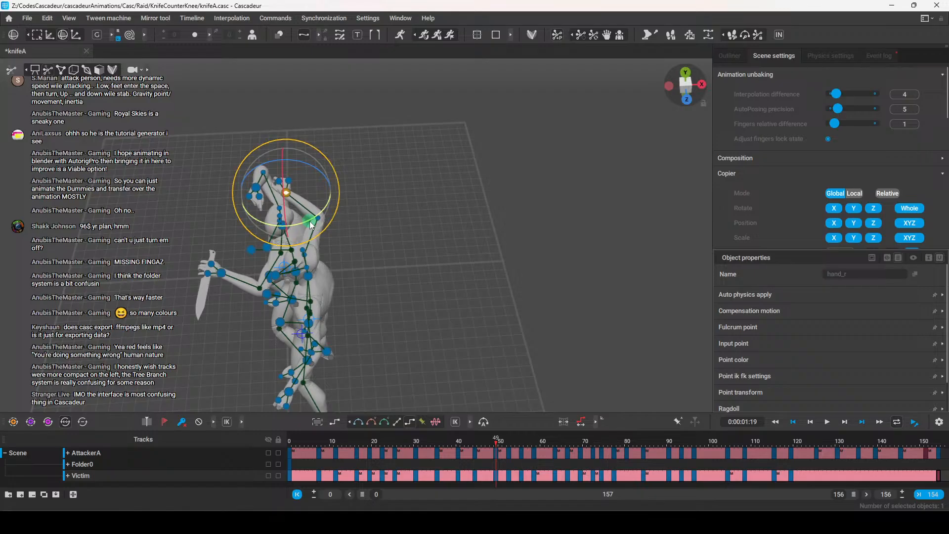
pyautogui.press('w')
pyautogui.keyDown('alt'); pyautogui.moveTo(325, 197); pyautogui.dragTo(410, 274); pyautogui.keyUp('alt')
pyautogui.keyDown('alt'); pyautogui.moveTo(343, 207); pyautogui.dragTo(426, 261); pyautogui.keyUp('alt')
pyautogui.moveTo(424, 259); pyautogui.dragTo(415, 272, button='middle')
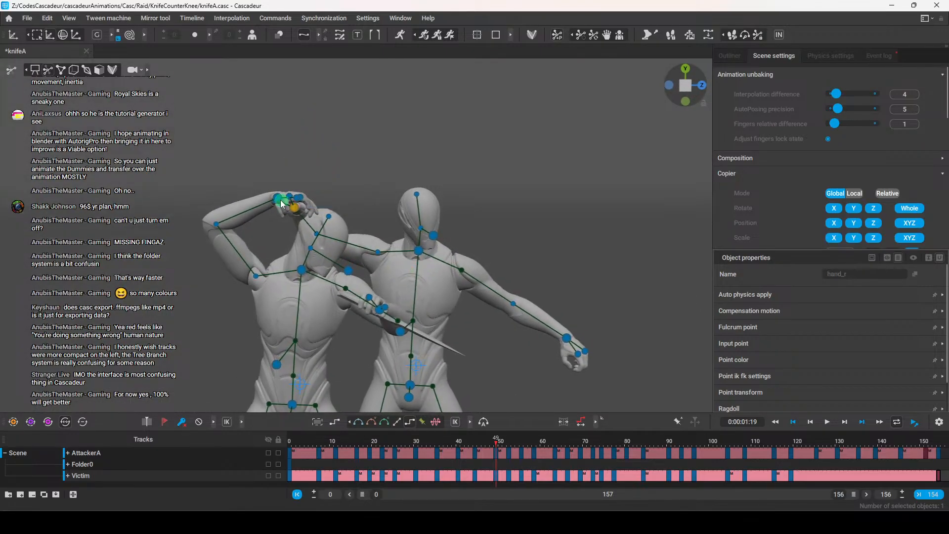
pyautogui.keyDown('shift'); pyautogui.click(278, 197); pyautogui.keyUp('shift')
pyautogui.moveTo(288, 165); pyautogui.dragTo(293, 151)
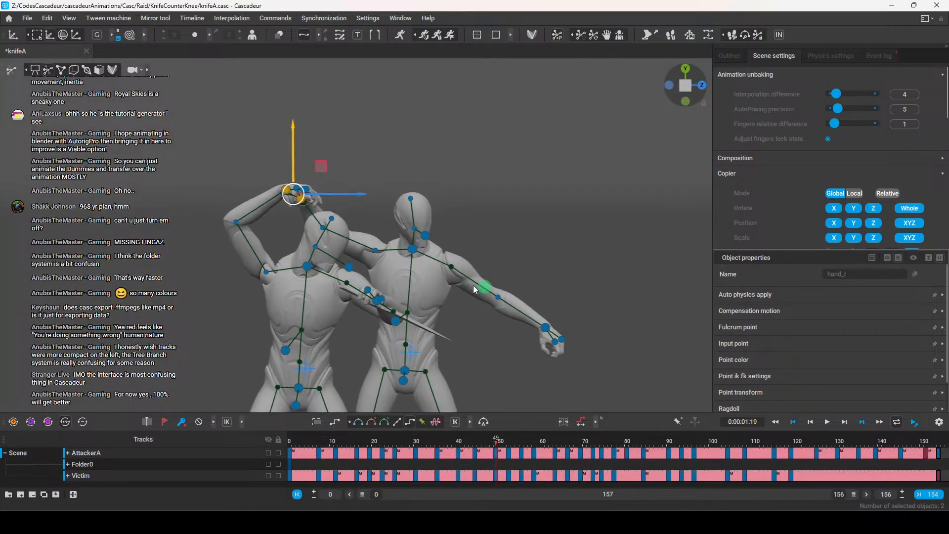
# Move AttackerA's right hand and the Victim's gripping hand together towards AttackerA's head at frame 52
pyautogui.moveTo(495, 439); pyautogui.dragTo(508, 441)
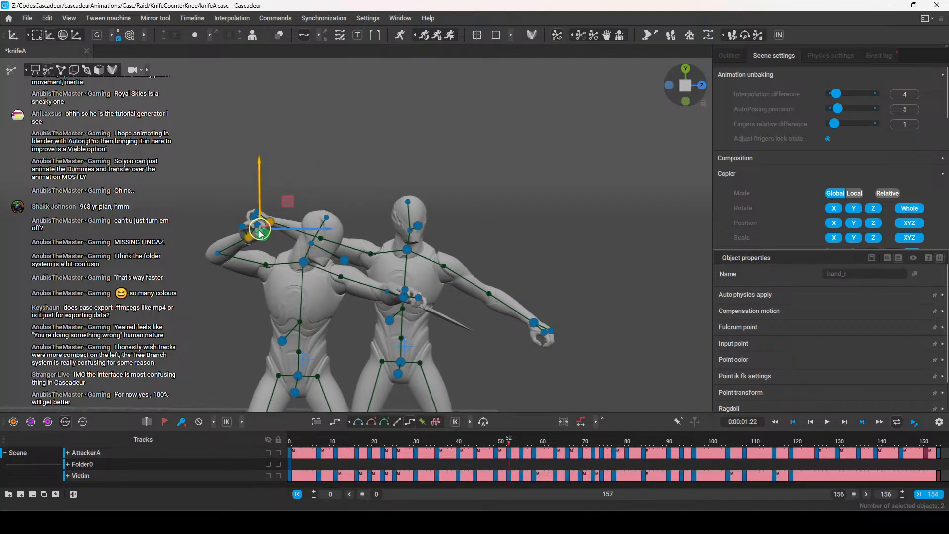
pyautogui.moveTo(260, 212); pyautogui.dragTo(319, 203)
pyautogui.moveTo(425, 257); pyautogui.dragTo(214, 241, button='middle')
pyautogui.click(231, 203)
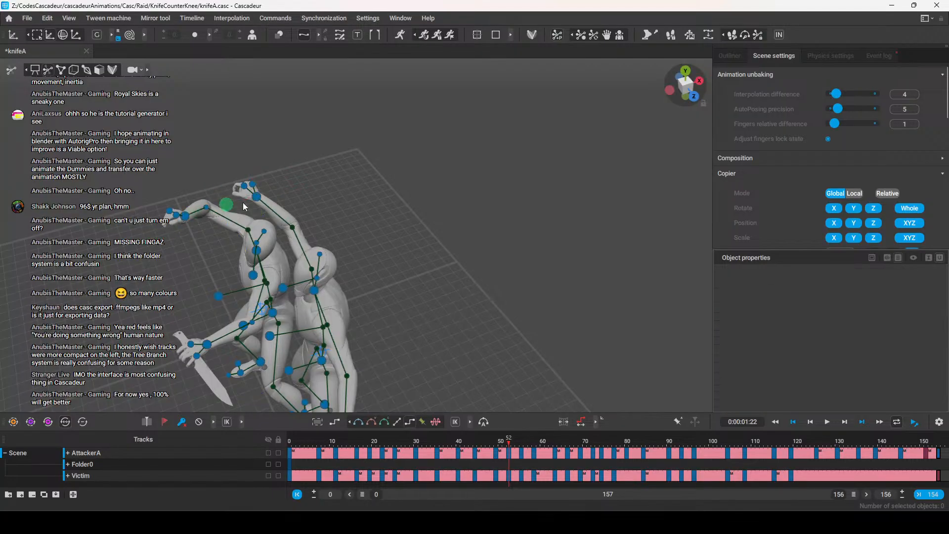
# Reposition the Victim's raised hand at frame 52 to bring it to AttackerA's wrist
pyautogui.moveTo(231, 204); pyautogui.dragTo(249, 277, button='middle')
pyautogui.click(257, 196)
pyautogui.moveTo(286, 191); pyautogui.dragTo(261, 204)
pyautogui.moveTo(260, 227); pyautogui.dragTo(298, 307, button='middle')
pyautogui.moveTo(305, 302); pyautogui.dragTo(282, 221)
# Nudge the Victim's raised hand at frame 52 to line it up with AttackerA's wrist
pyautogui.moveTo(341, 276); pyautogui.dragTo(416, 247, button='middle')
pyautogui.scroll(3, 415, 257)
pyautogui.press('w')
pyautogui.moveTo(281, 186); pyautogui.dragTo(273, 185)
pyautogui.moveTo(285, 236); pyautogui.dragTo(199, 232, button='middle')
pyautogui.click(208, 226)
pyautogui.click(160, 163)
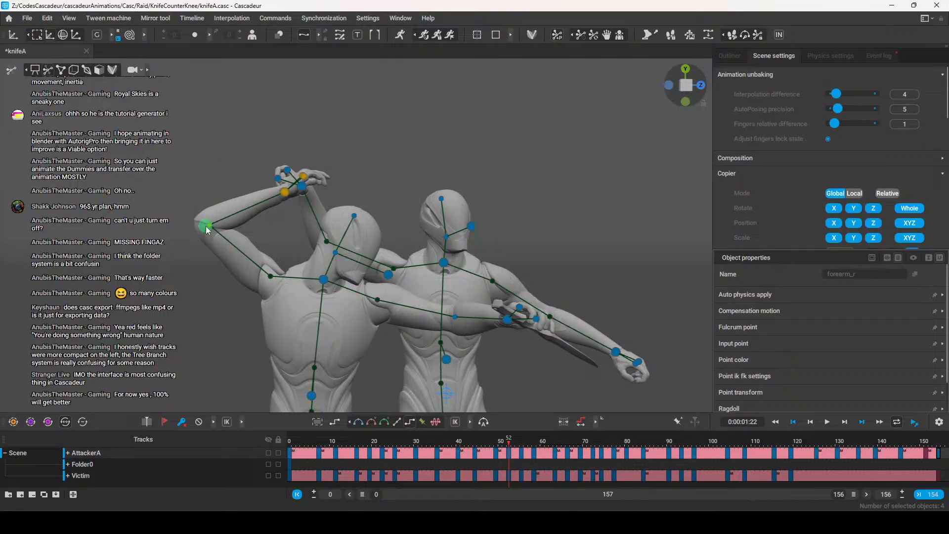
pyautogui.click(210, 226)
pyautogui.keyDown('shift'); pyautogui.click(277, 283); pyautogui.keyUp('shift')
pyautogui.click(191, 168)
pyautogui.moveTo(377, 238); pyautogui.dragTo(414, 215, button='middle')
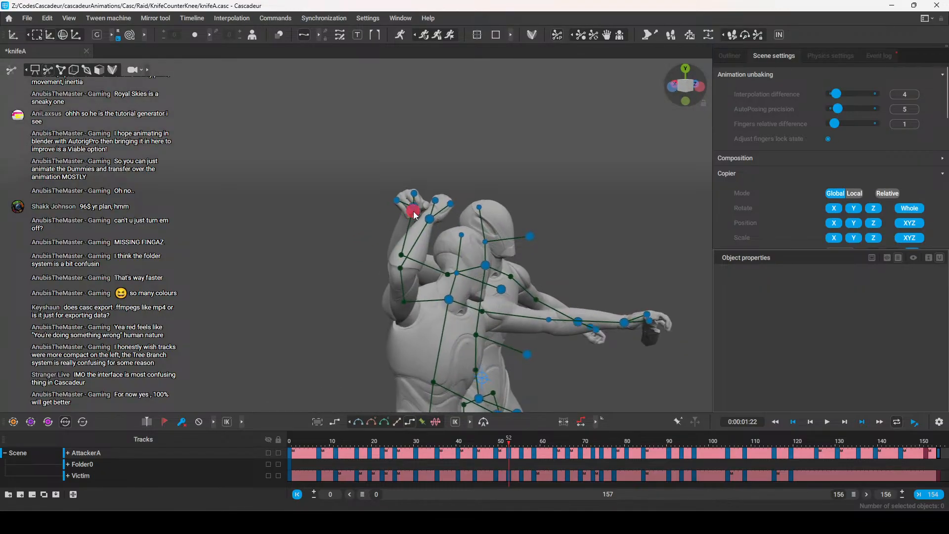
pyautogui.click(414, 215)
pyautogui.moveTo(446, 254); pyautogui.dragTo(460, 303, button='middle')
pyautogui.click(364, 216)
pyautogui.click(399, 272)
pyautogui.moveTo(400, 256); pyautogui.dragTo(417, 259)
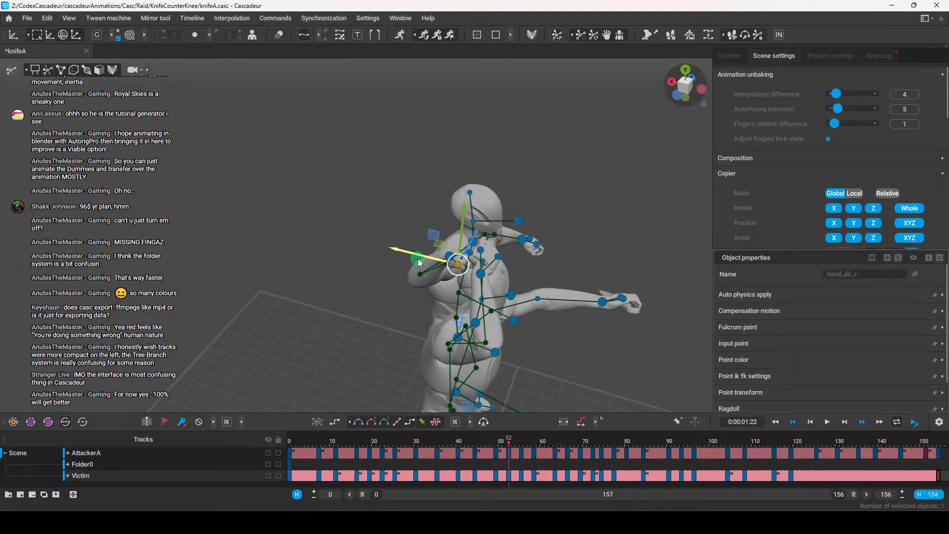
pyautogui.hotkey('ctrl', 'z')
# Shift the Victim's gripping hand at frame 52 until it sits on AttackerA's right wrist
pyautogui.click(389, 211)
pyautogui.click(479, 257)
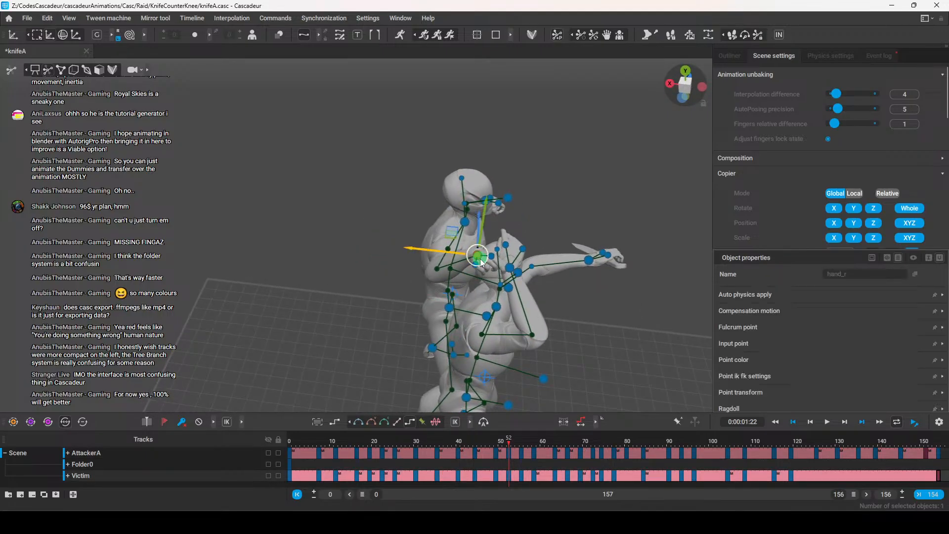
pyautogui.moveTo(526, 283); pyautogui.dragTo(537, 283)
pyautogui.press('w')
pyautogui.moveTo(470, 316); pyautogui.dragTo(467, 218, button='middle')
pyautogui.moveTo(446, 211); pyautogui.dragTo(464, 210)
pyautogui.moveTo(568, 271); pyautogui.dragTo(395, 254, button='middle')
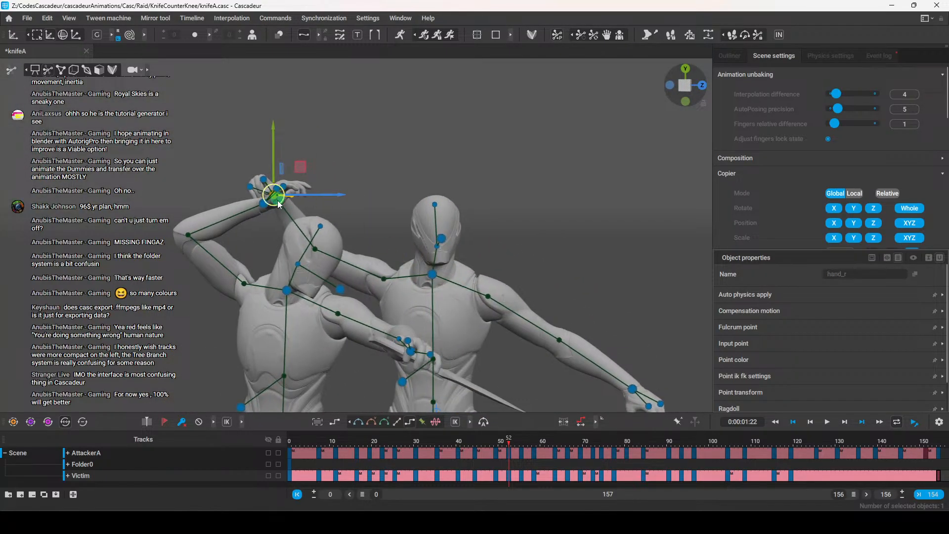
pyautogui.moveTo(277, 197); pyautogui.dragTo(290, 197)
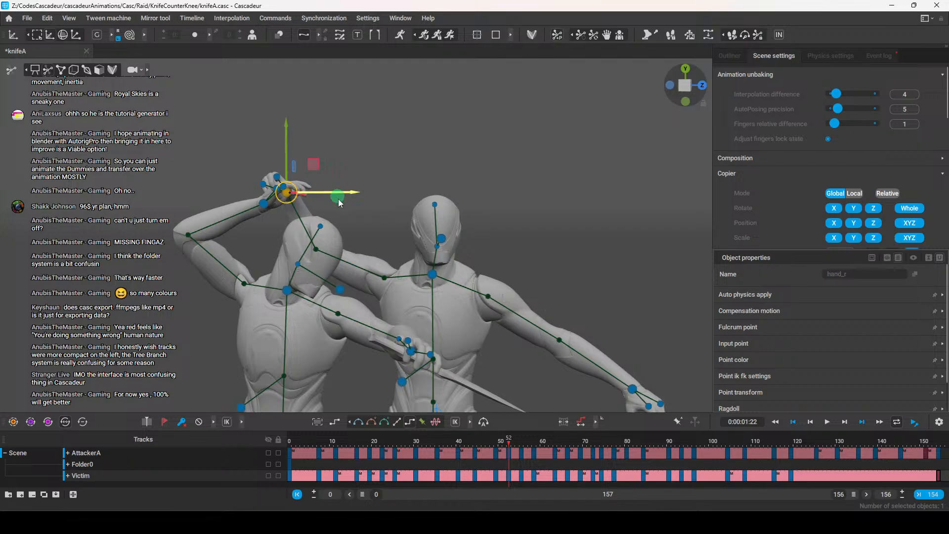
pyautogui.moveTo(349, 249); pyautogui.dragTo(358, 227, button='middle')
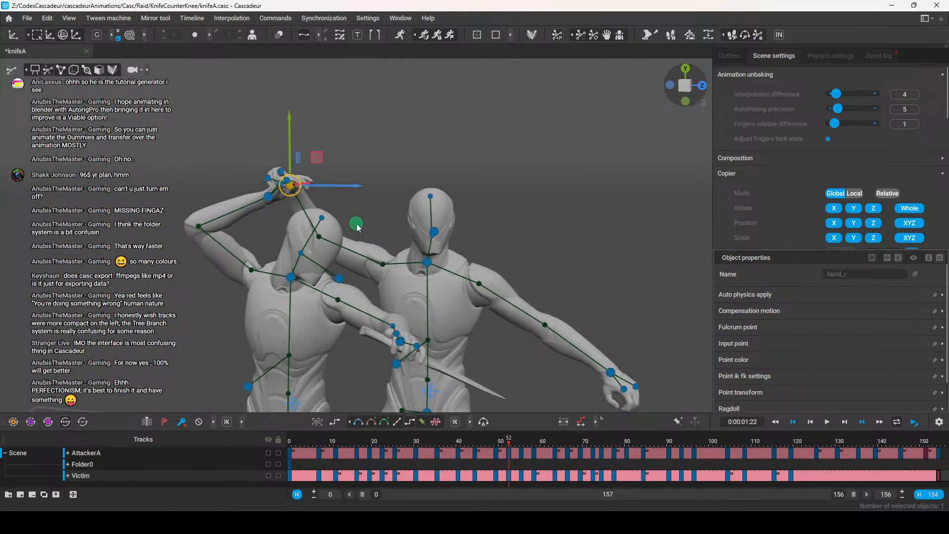
pyautogui.click(497, 360)
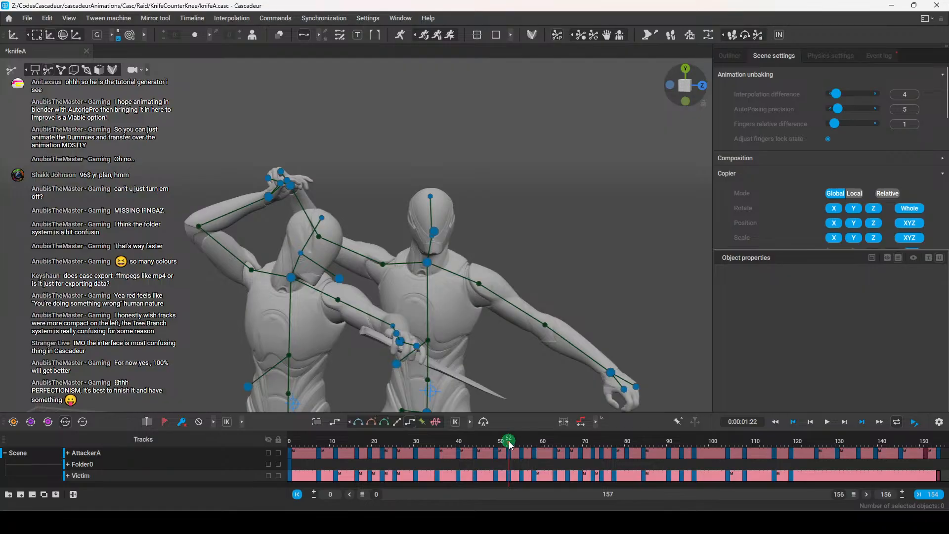
# Rotate AttackerA's right hand at frame 55 and move it up beside the head, towards the Victim's hand
pyautogui.moveTo(510, 444); pyautogui.dragTo(523, 448)
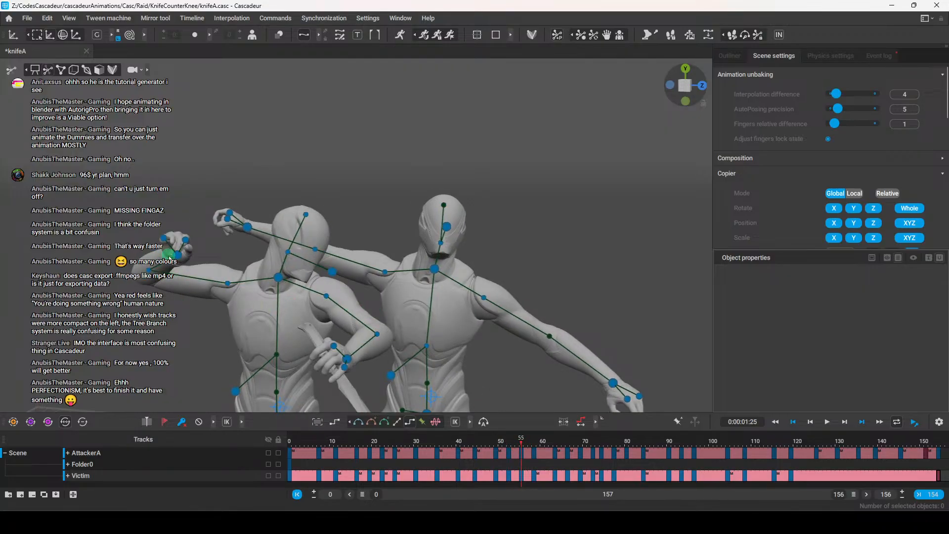
pyautogui.click(177, 261)
pyautogui.moveTo(177, 261); pyautogui.dragTo(216, 260, button='middle')
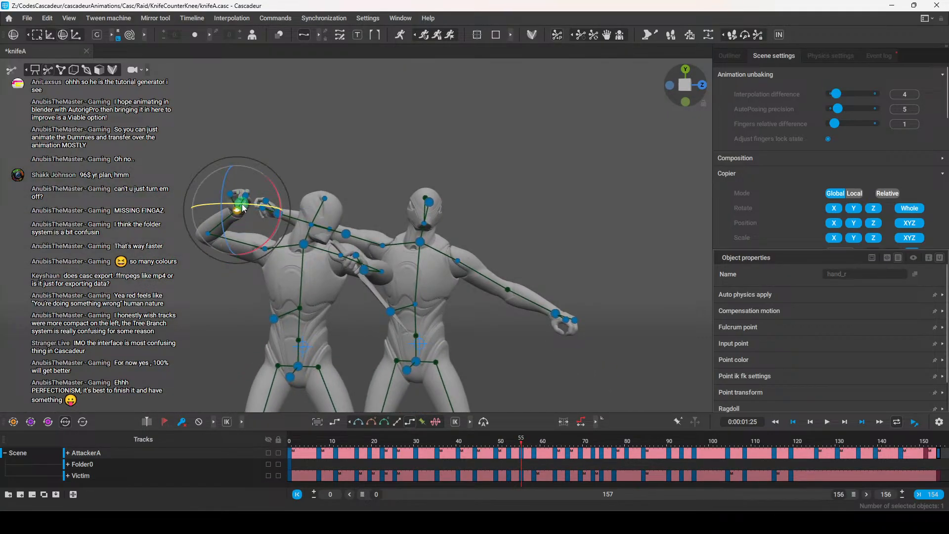
pyautogui.moveTo(270, 221); pyautogui.dragTo(310, 205)
pyautogui.moveTo(316, 210); pyautogui.dragTo(294, 306, button='right')
pyautogui.moveTo(260, 276); pyautogui.dragTo(250, 390, button='right')
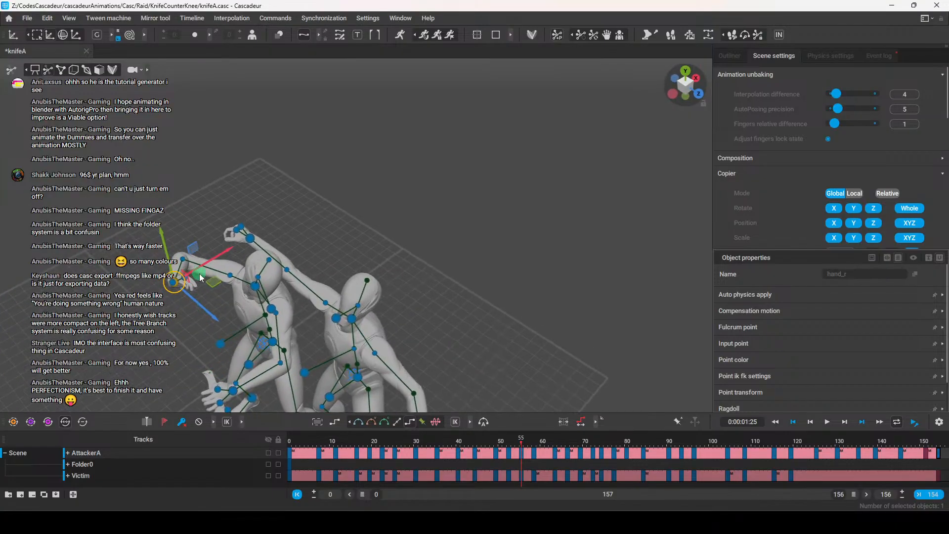
pyautogui.moveTo(242, 256); pyautogui.dragTo(351, 214, button='right')
pyautogui.moveTo(332, 183); pyautogui.dragTo(331, 164)
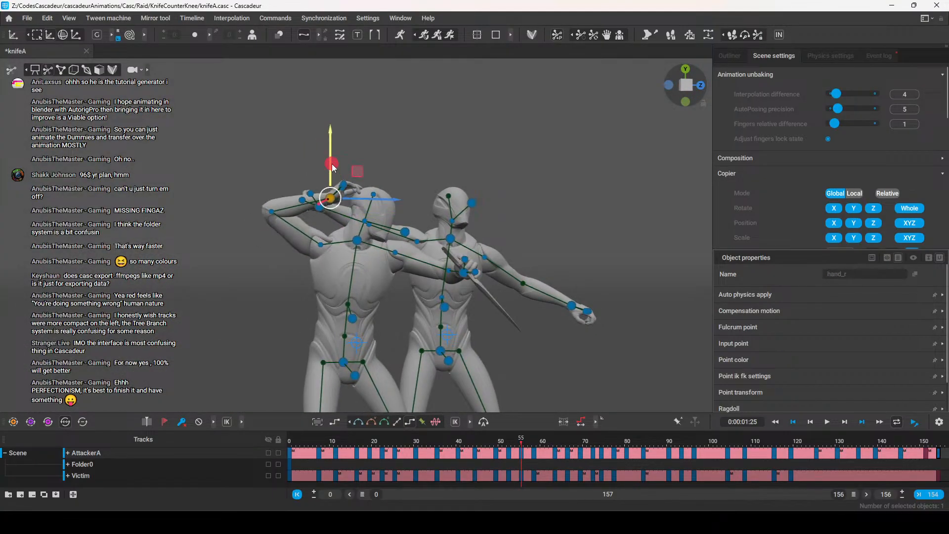
# Move and raise the Victim's gripping hand at frame 55 to hold AttackerA's right wrist
pyautogui.click(367, 130)
pyautogui.click(319, 206)
pyautogui.moveTo(375, 255); pyautogui.dragTo(488, 330, button='right')
pyautogui.moveTo(431, 271); pyautogui.dragTo(295, 235, button='right')
pyautogui.moveTo(275, 241); pyautogui.dragTo(263, 256)
pyautogui.moveTo(263, 262); pyautogui.dragTo(312, 182, button='right')
pyautogui.moveTo(311, 181); pyautogui.dragTo(320, 164)
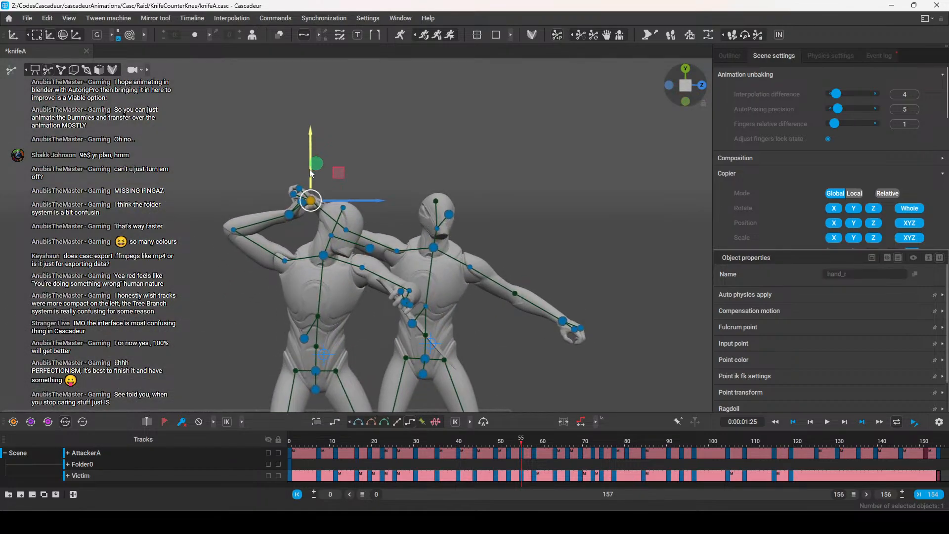
# Select AttackerA's right hand with the Victim's gripping hand at frame 58 and raise both to AttackerA's head top
pyautogui.click(285, 204)
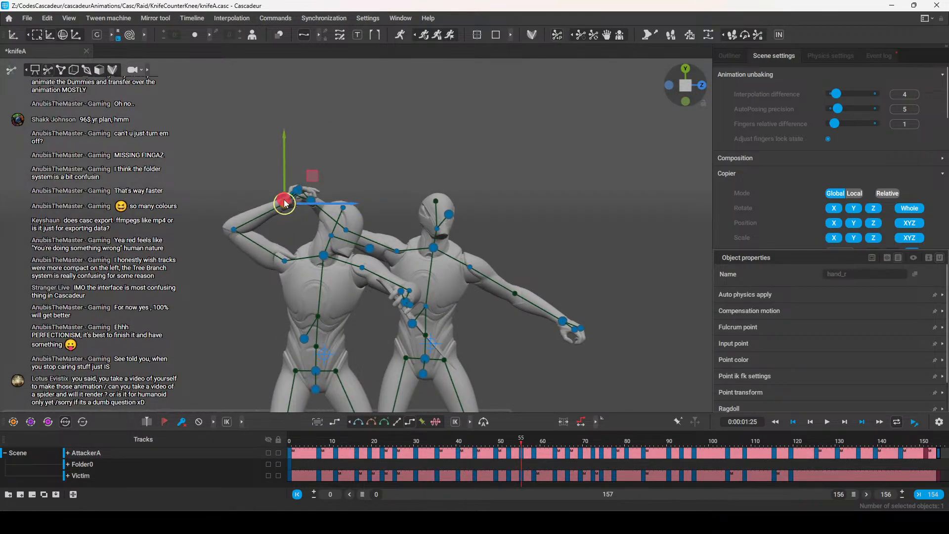
pyautogui.moveTo(514, 436); pyautogui.dragTo(533, 445)
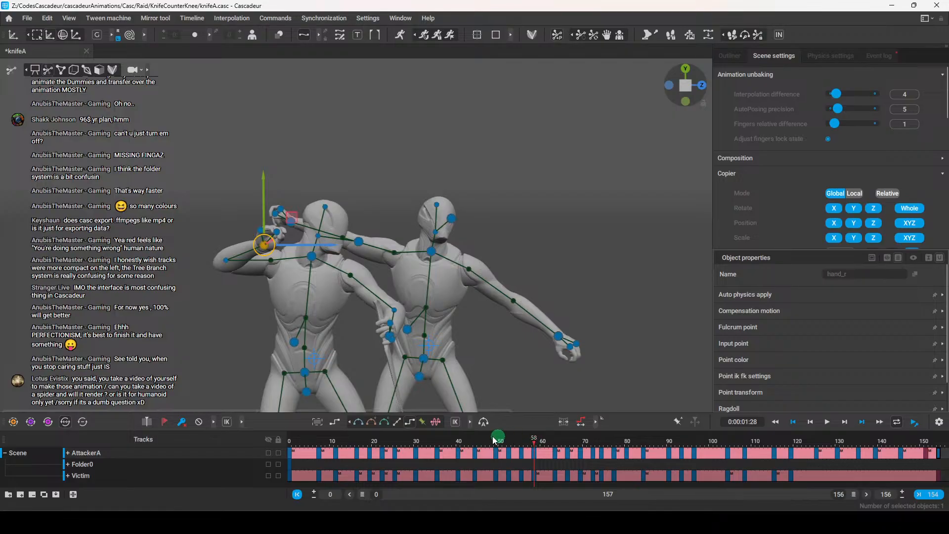
pyautogui.click(291, 199)
pyautogui.click(294, 223)
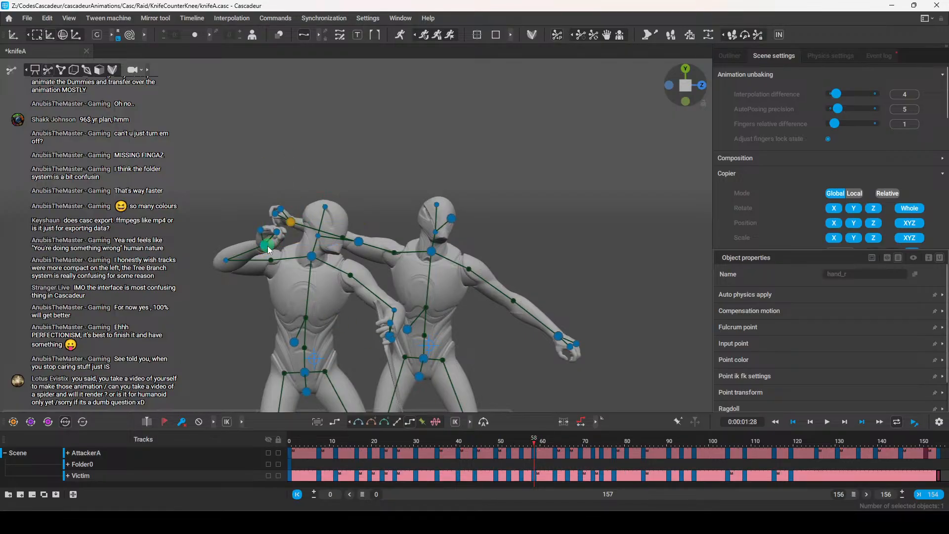
pyautogui.moveTo(286, 231); pyautogui.dragTo(312, 195)
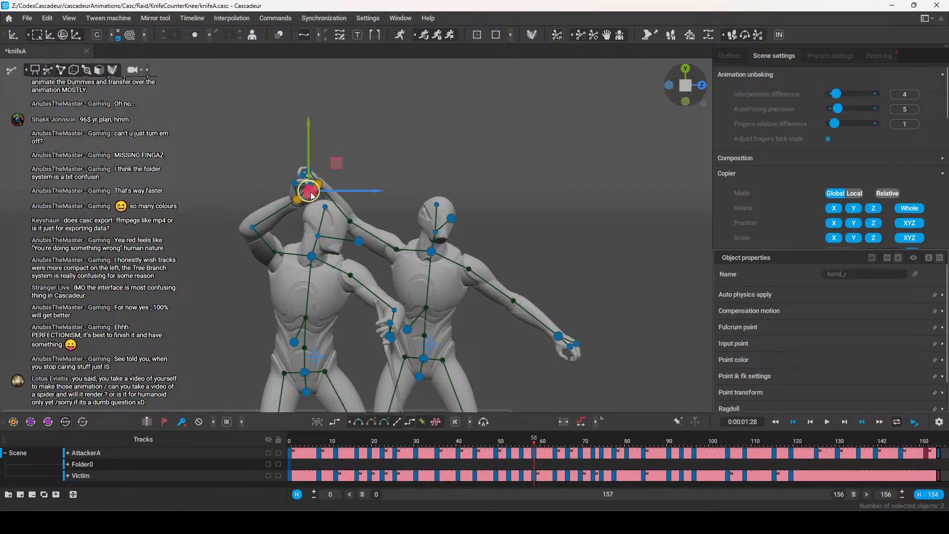
# Raise the Victim's gripping hand above AttackerA's head at frame 63
pyautogui.moveTo(534, 439); pyautogui.dragTo(555, 442)
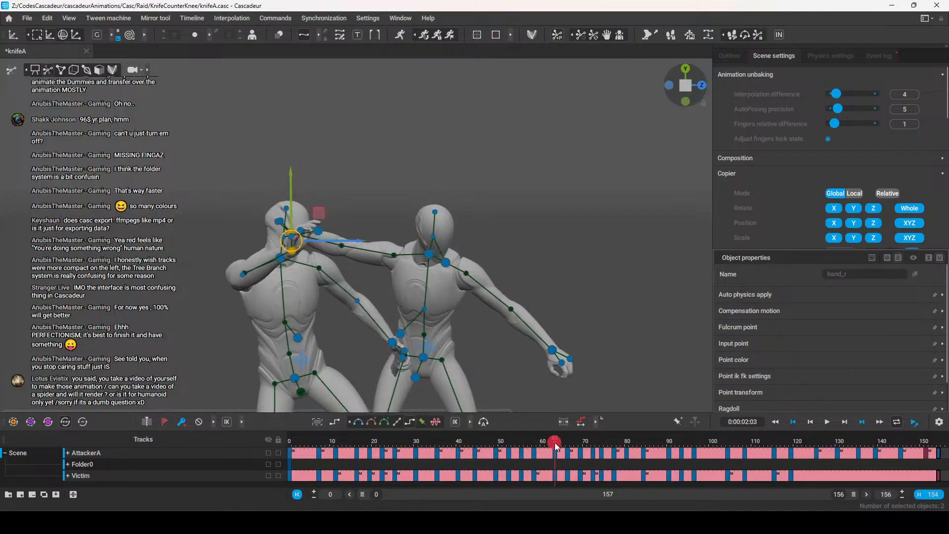
pyautogui.moveTo(472, 363); pyautogui.dragTo(350, 363, button='right')
pyautogui.keyDown('alt'); pyautogui.moveTo(348, 359); pyautogui.dragTo(418, 317); pyautogui.keyUp('alt')
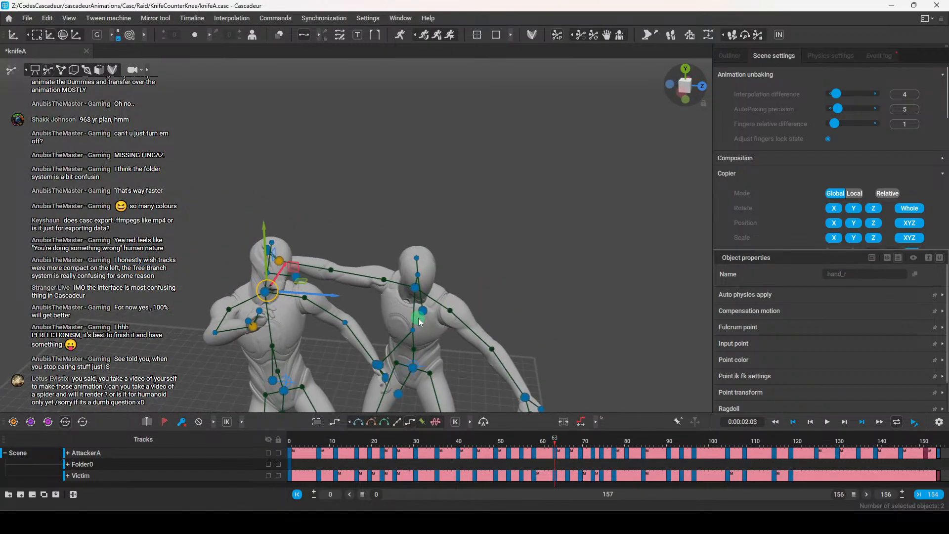
pyautogui.click(322, 228)
pyautogui.click(278, 259)
pyautogui.keyDown('alt'); pyautogui.moveTo(279, 257); pyautogui.dragTo(325, 176); pyautogui.keyUp('alt')
# Rotate AttackerA's right hand at frame 63 and raise it to meet the Victim's grip
pyautogui.keyDown('alt'); pyautogui.moveTo(298, 217); pyautogui.dragTo(504, 190); pyautogui.keyUp('alt')
pyautogui.press('e')
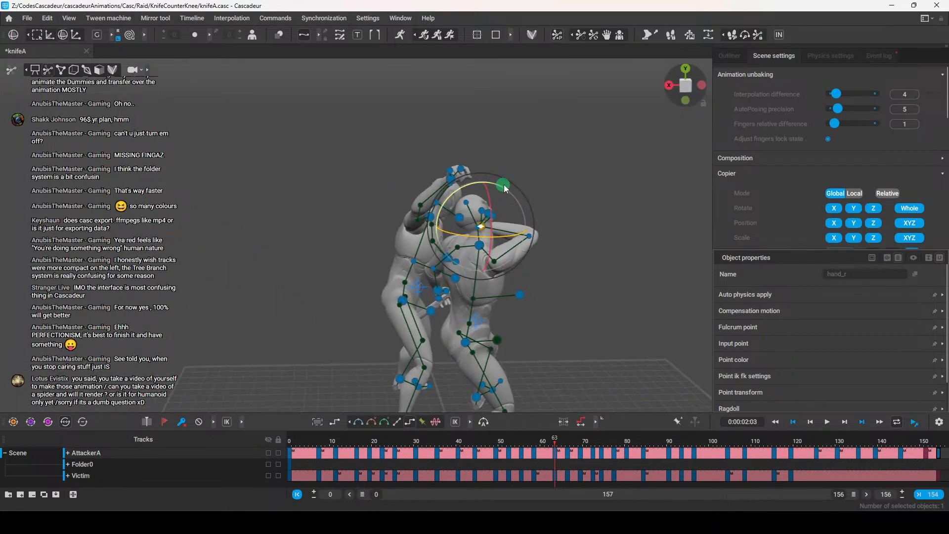
pyautogui.keyDown('alt'); pyautogui.moveTo(560, 271); pyautogui.dragTo(361, 297); pyautogui.keyUp('alt')
pyautogui.press('w')
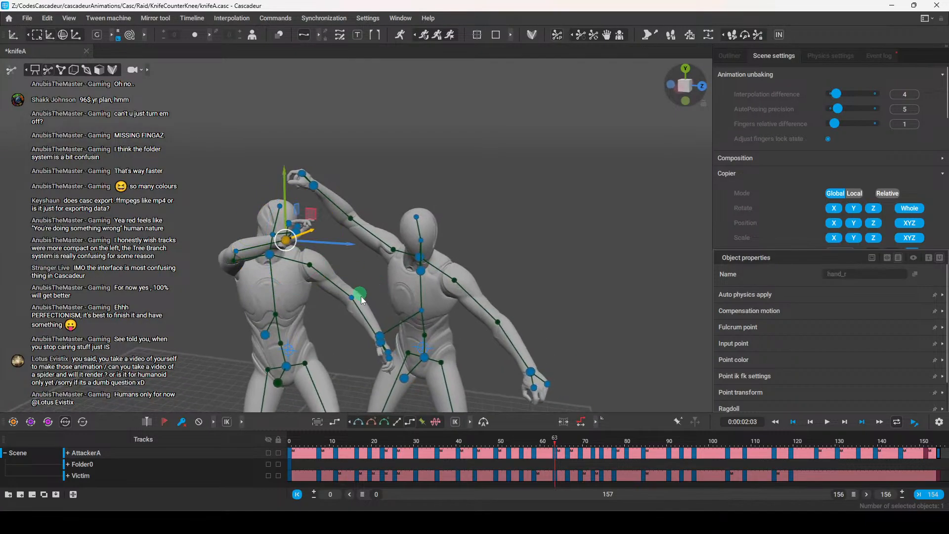
pyautogui.moveTo(292, 244); pyautogui.dragTo(297, 192)
pyautogui.keyDown('alt'); pyautogui.moveTo(316, 217); pyautogui.dragTo(363, 216); pyautogui.keyUp('alt')
pyautogui.click(195, 246)
pyautogui.keyDown('alt'); pyautogui.moveTo(195, 246); pyautogui.dragTo(182, 322); pyautogui.keyUp('alt')
# Reposition AttackerA's right hand at frame 66, bringing it closer to the Victim's reaching hand
pyautogui.moveTo(555, 439); pyautogui.dragTo(568, 444)
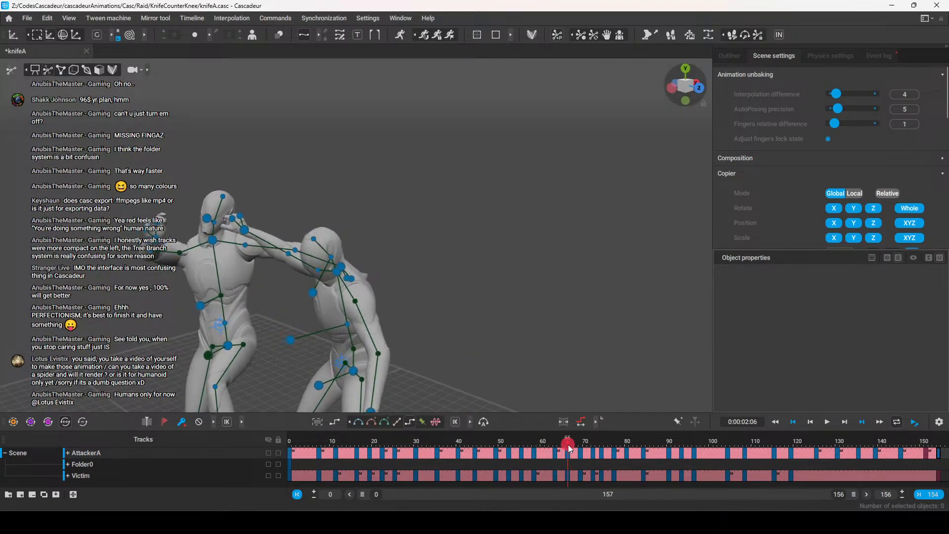
pyautogui.keyDown('alt'); pyautogui.moveTo(484, 322); pyautogui.dragTo(339, 161); pyautogui.keyUp('alt')
pyautogui.click(242, 270)
pyautogui.keyDown('alt'); pyautogui.moveTo(379, 213); pyautogui.dragTo(265, 243); pyautogui.keyUp('alt')
pyautogui.keyDown('alt'); pyautogui.moveTo(292, 197); pyautogui.dragTo(639, 259); pyautogui.keyUp('alt')
pyautogui.press('e')
pyautogui.press('w')
pyautogui.keyDown('alt'); pyautogui.moveTo(564, 281); pyautogui.dragTo(266, 306); pyautogui.keyUp('alt')
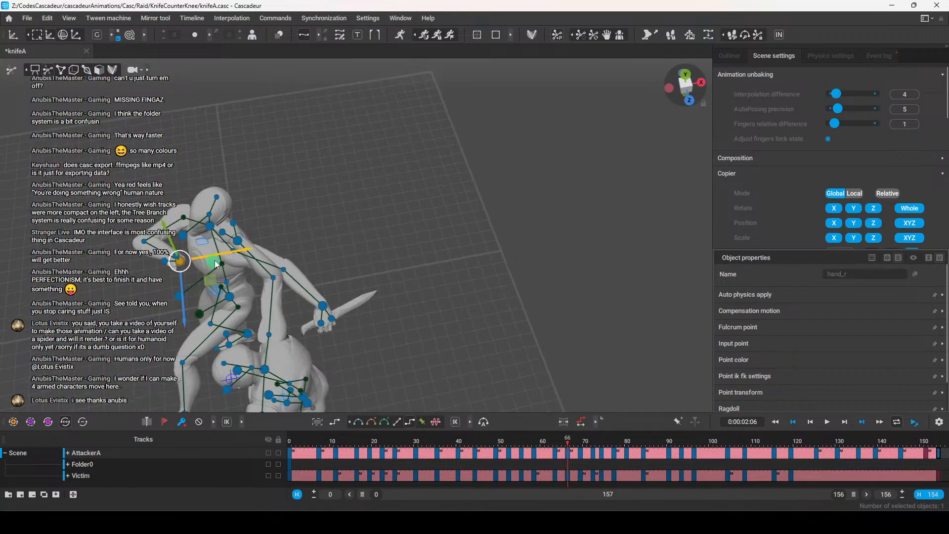
pyautogui.keyDown('alt'); pyautogui.moveTo(232, 256); pyautogui.dragTo(271, 309); pyautogui.keyUp('alt')
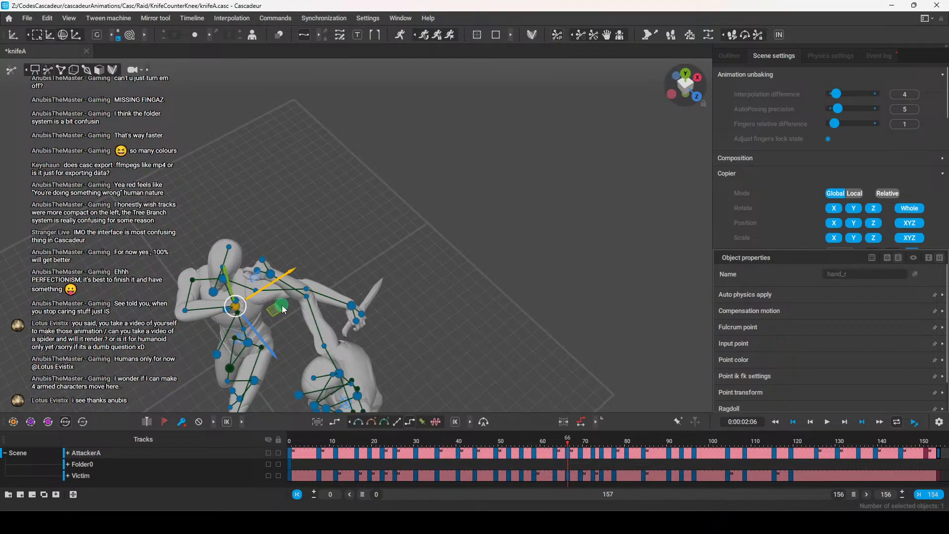
pyautogui.keyDown('alt'); pyautogui.moveTo(128, 336); pyautogui.dragTo(516, 292); pyautogui.keyUp('alt')
# Rotate AttackerA's right hand at frame 66 and raise it into the Victim's grip
pyautogui.press('e')
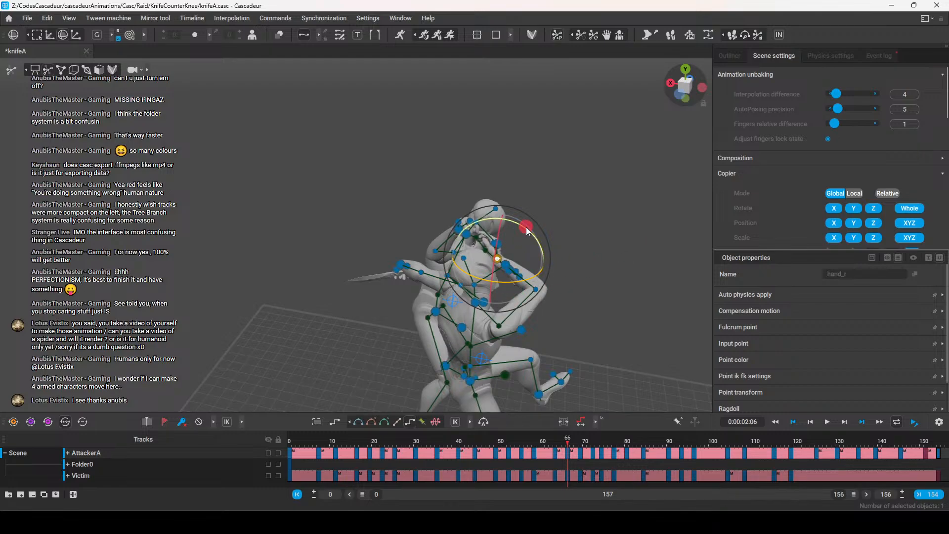
pyautogui.keyDown('alt'); pyautogui.moveTo(571, 296); pyautogui.dragTo(228, 297); pyautogui.keyUp('alt')
pyautogui.moveTo(249, 244); pyautogui.dragTo(274, 243)
pyautogui.keyDown('alt'); pyautogui.moveTo(228, 298); pyautogui.dragTo(289, 265); pyautogui.keyUp('alt')
pyautogui.moveTo(249, 197); pyautogui.dragTo(245, 175)
pyautogui.keyDown('alt'); pyautogui.moveTo(243, 237); pyautogui.dragTo(334, 264); pyautogui.keyUp('alt')
pyautogui.moveTo(385, 231); pyautogui.dragTo(168, 249)
pyautogui.click(164, 245)
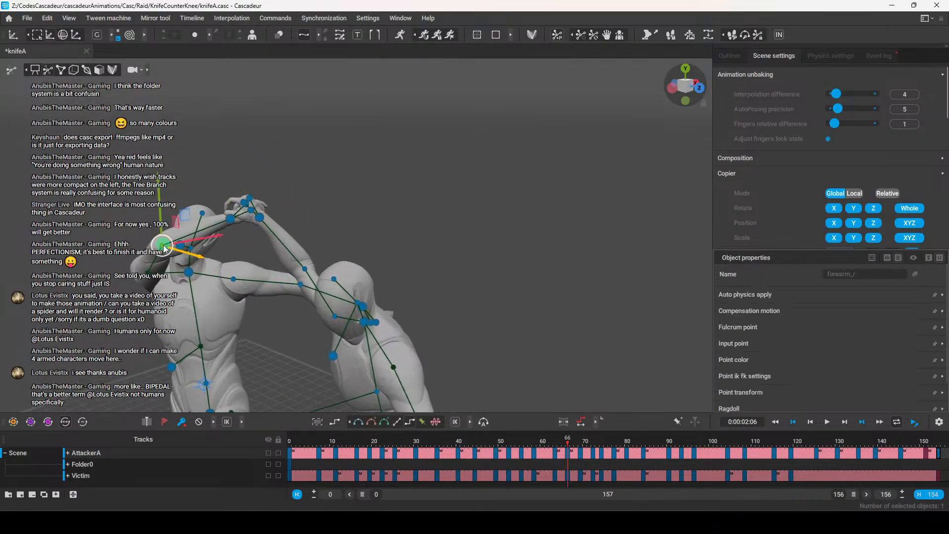
pyautogui.click(385, 223)
pyautogui.keyDown('alt'); pyautogui.moveTo(385, 224); pyautogui.dragTo(452, 235); pyautogui.keyUp('alt')
# Move AttackerA's right hand out towards the Victim's reaching hand at frame 69
pyautogui.keyDown('alt'); pyautogui.moveTo(446, 439); pyautogui.dragTo(580, 454); pyautogui.keyUp('alt')
pyautogui.keyDown('alt'); pyautogui.moveTo(494, 301); pyautogui.dragTo(475, 356); pyautogui.keyUp('alt')
pyautogui.click(478, 328)
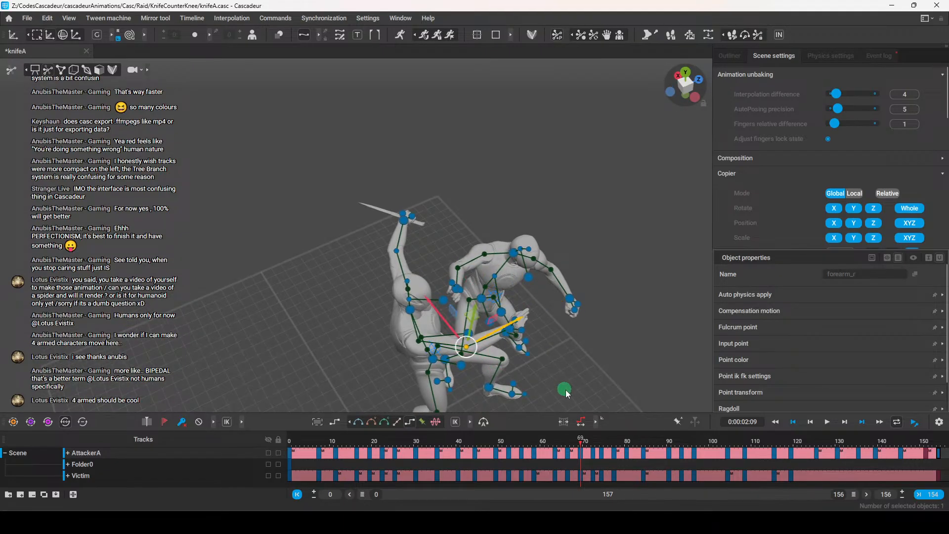
pyautogui.keyDown('alt'); pyautogui.moveTo(564, 390); pyautogui.dragTo(580, 354); pyautogui.keyUp('alt')
pyautogui.click(544, 323)
pyautogui.click(520, 294)
pyautogui.moveTo(488, 277); pyautogui.dragTo(387, 321)
pyautogui.keyDown('alt'); pyautogui.moveTo(387, 320); pyautogui.dragTo(491, 339, button='middle'); pyautogui.keyUp('alt')
pyautogui.scroll(3, 558, 322)
pyautogui.scroll(1, 451, 289)
# Rotate AttackerA's right hand at frame 69 to fit the Victim's grip
pyautogui.keyDown('alt'); pyautogui.moveTo(450, 289); pyautogui.dragTo(447, 244); pyautogui.keyUp('alt')
pyautogui.keyDown('alt'); pyautogui.moveTo(446, 243); pyautogui.dragTo(448, 270, button='middle'); pyautogui.keyUp('alt')
pyautogui.press('e')
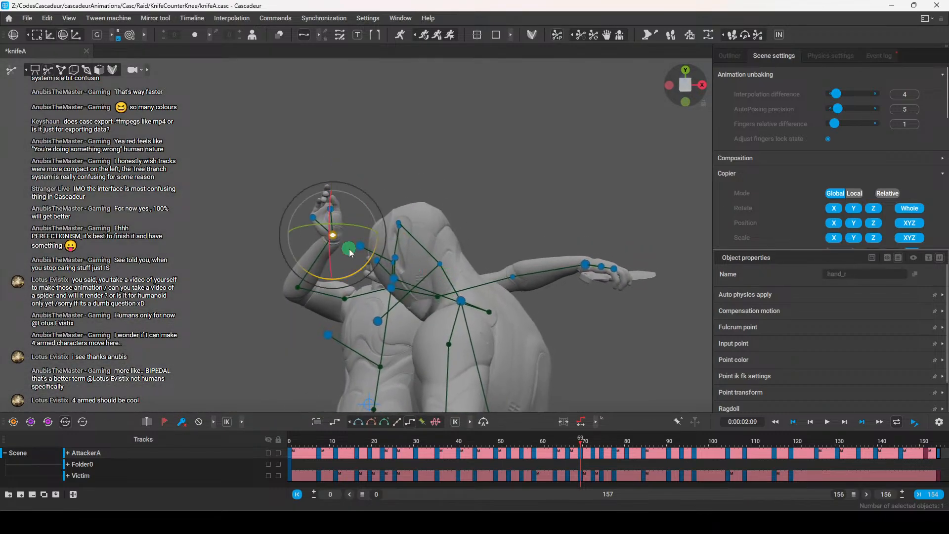
pyautogui.moveTo(363, 196); pyautogui.dragTo(396, 245)
pyautogui.press('w')
pyautogui.keyDown('alt'); pyautogui.moveTo(385, 300); pyautogui.dragTo(417, 249); pyautogui.keyUp('alt')
# Raise the Victim's gripping hand at frame 69 and shift it onto AttackerA's right wrist
pyautogui.keyDown('alt'); pyautogui.moveTo(359, 291); pyautogui.dragTo(528, 335); pyautogui.keyUp('alt')
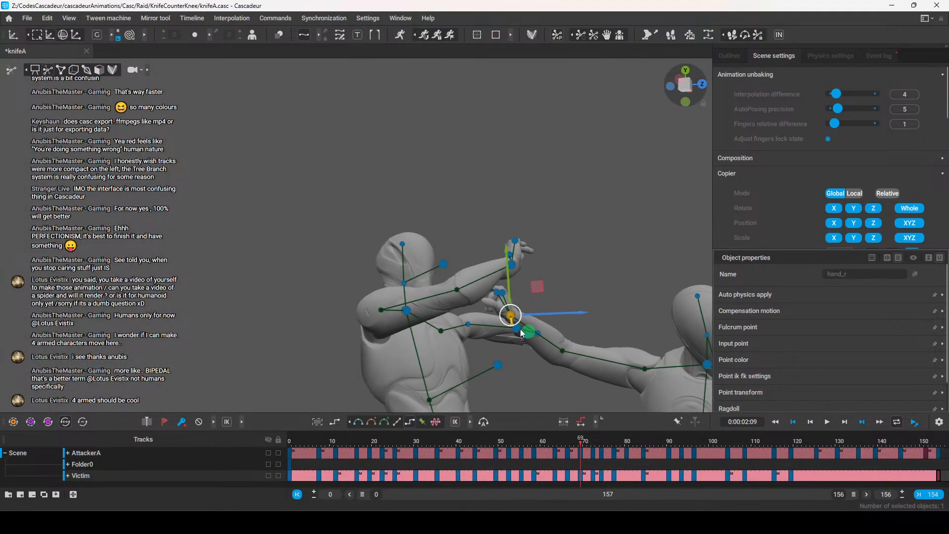
pyautogui.moveTo(509, 283); pyautogui.dragTo(519, 254)
pyautogui.moveTo(540, 318); pyautogui.dragTo(397, 311, button='middle')
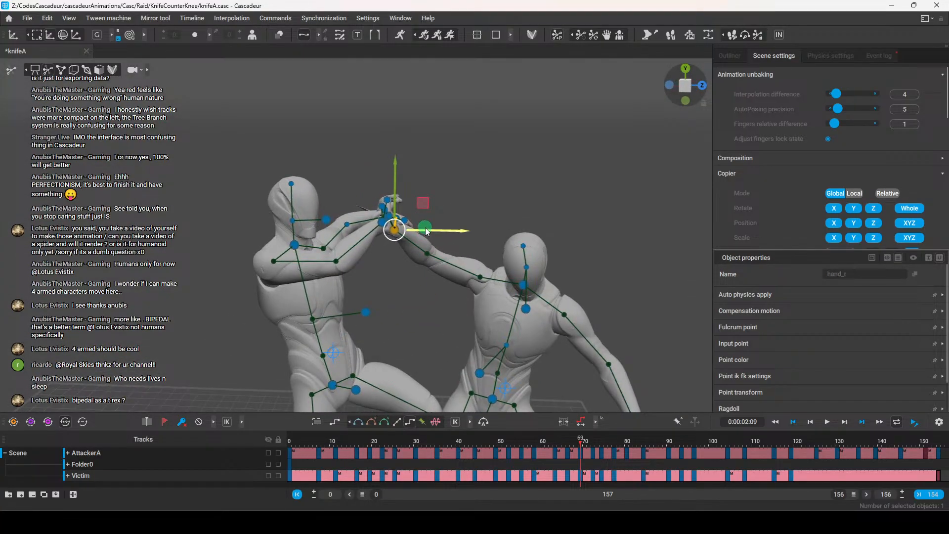
pyautogui.moveTo(426, 230); pyautogui.dragTo(433, 233)
pyautogui.moveTo(446, 273); pyautogui.dragTo(417, 218, button='middle')
pyautogui.moveTo(478, 238); pyautogui.dragTo(588, 331, button='middle')
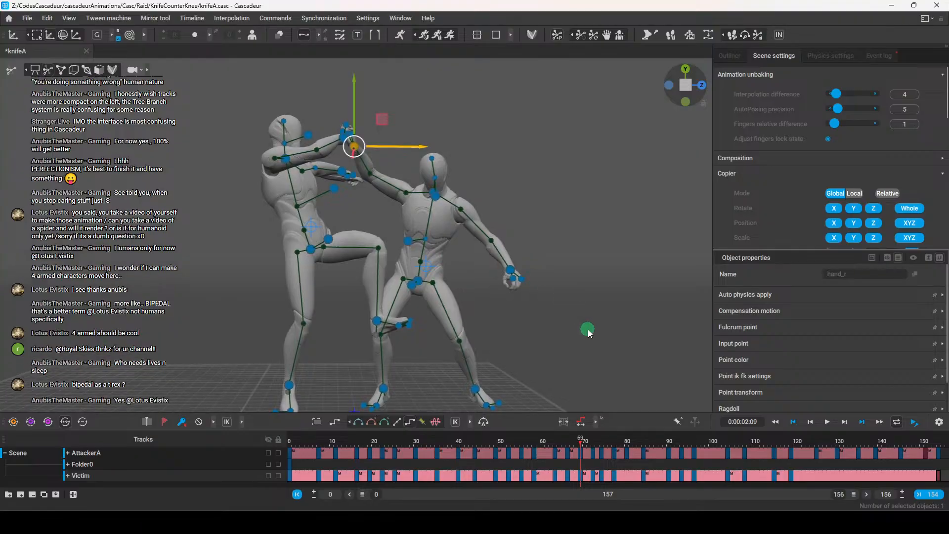
# Move AttackerA's right hand towards the Victim's hand at frame 72
pyautogui.moveTo(588, 445); pyautogui.dragTo(592, 445)
pyautogui.moveTo(514, 277); pyautogui.dragTo(345, 193, button='middle')
pyautogui.scroll(3, 475, 295)
pyautogui.click(336, 188)
pyautogui.click(338, 185)
pyautogui.moveTo(413, 247); pyautogui.dragTo(298, 209, button='middle')
pyautogui.moveTo(299, 204); pyautogui.dragTo(363, 223)
pyautogui.moveTo(362, 224); pyautogui.dragTo(275, 271, button='middle')
pyautogui.press('e')
pyautogui.press('w')
# Raise the Victim's gripping hand to AttackerA's wrist at frame 72 and nudge the hand contact into place
pyautogui.click(286, 263)
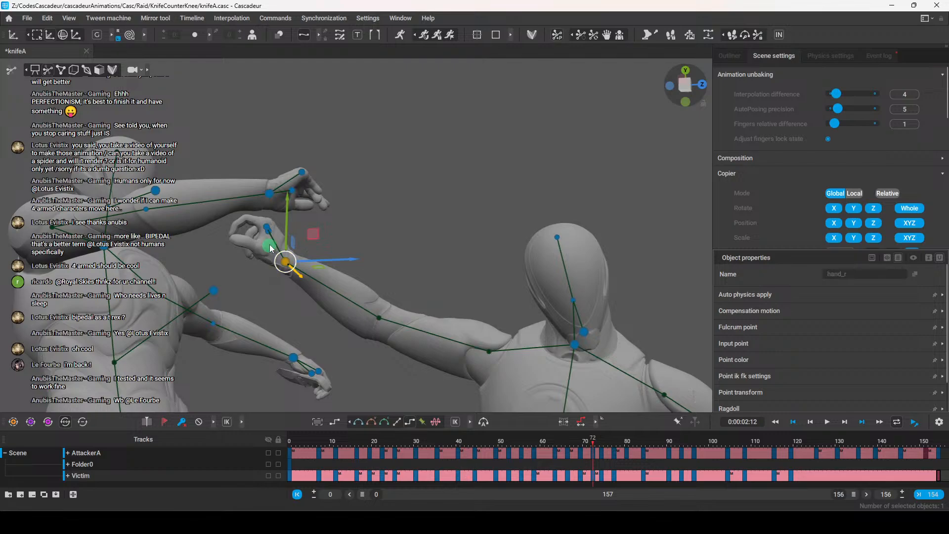
pyautogui.moveTo(315, 260); pyautogui.dragTo(342, 259)
pyautogui.moveTo(313, 224); pyautogui.dragTo(316, 192)
pyautogui.moveTo(355, 183); pyautogui.dragTo(479, 278, button='middle')
pyautogui.click(378, 270)
pyautogui.moveTo(378, 272); pyautogui.dragTo(387, 302, button='middle')
pyautogui.moveTo(397, 300); pyautogui.dragTo(404, 300)
pyautogui.moveTo(405, 300); pyautogui.dragTo(575, 458, button='middle')
# Review both characters' poses and hand contact between frames 69 and 77 from several angles
pyautogui.moveTo(594, 444); pyautogui.dragTo(602, 447)
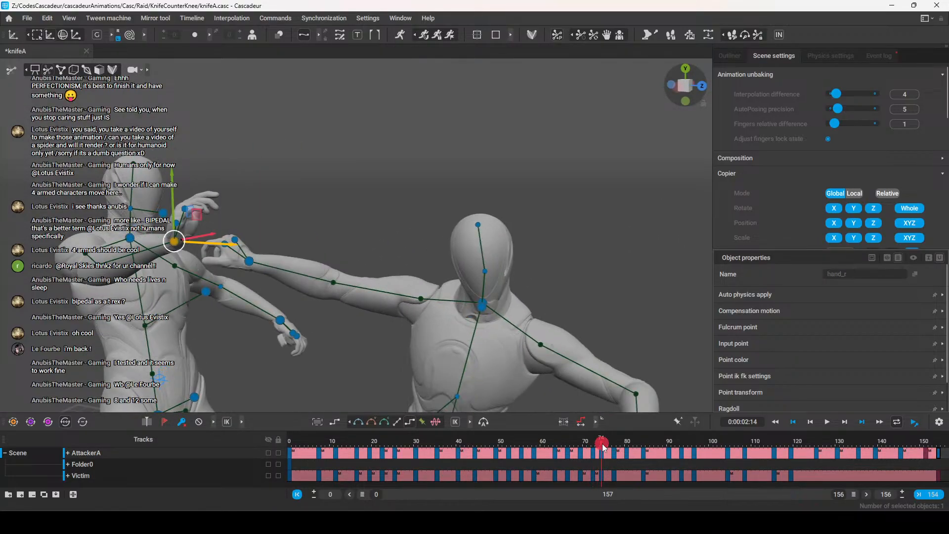
pyautogui.moveTo(571, 313); pyautogui.dragTo(492, 322, button='middle')
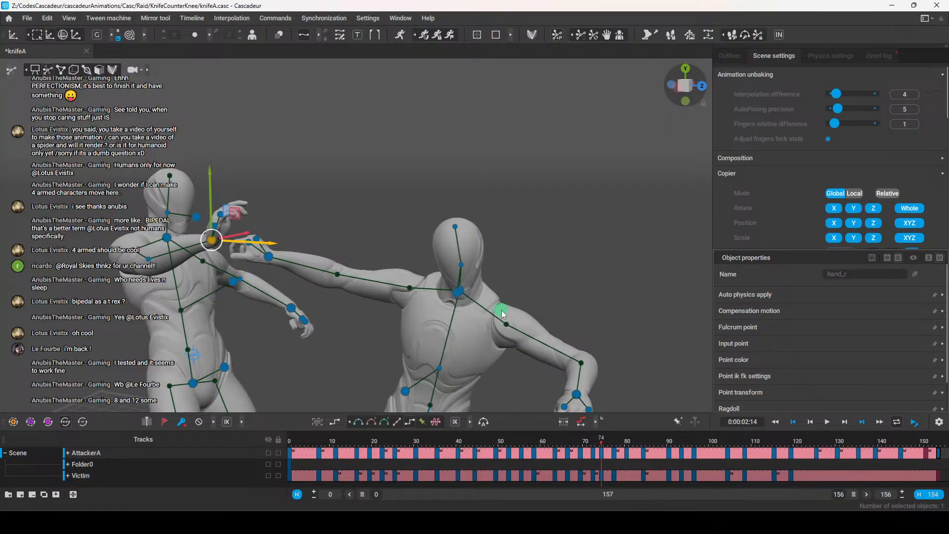
pyautogui.moveTo(497, 312); pyautogui.dragTo(510, 356, button='right')
pyautogui.click(503, 310)
pyautogui.hotkey('ctrl', 'z')
pyautogui.moveTo(568, 349); pyautogui.dragTo(399, 263, button='right')
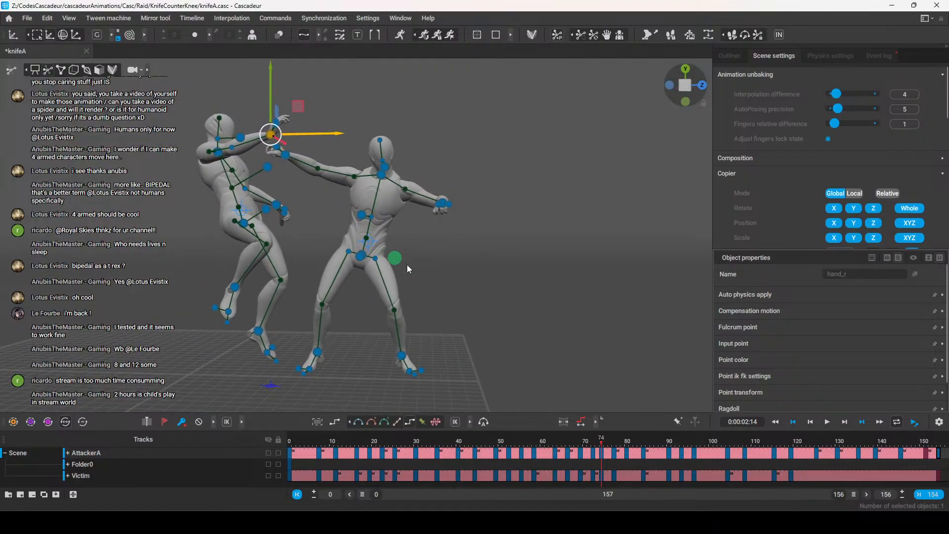
pyautogui.moveTo(604, 441); pyautogui.dragTo(577, 451)
pyautogui.moveTo(500, 302)
pyautogui.mouseDown(button='right')
pyautogui.moveTo(514, 346)
pyautogui.moveTo(306, 273)
pyautogui.mouseUp(button='right')
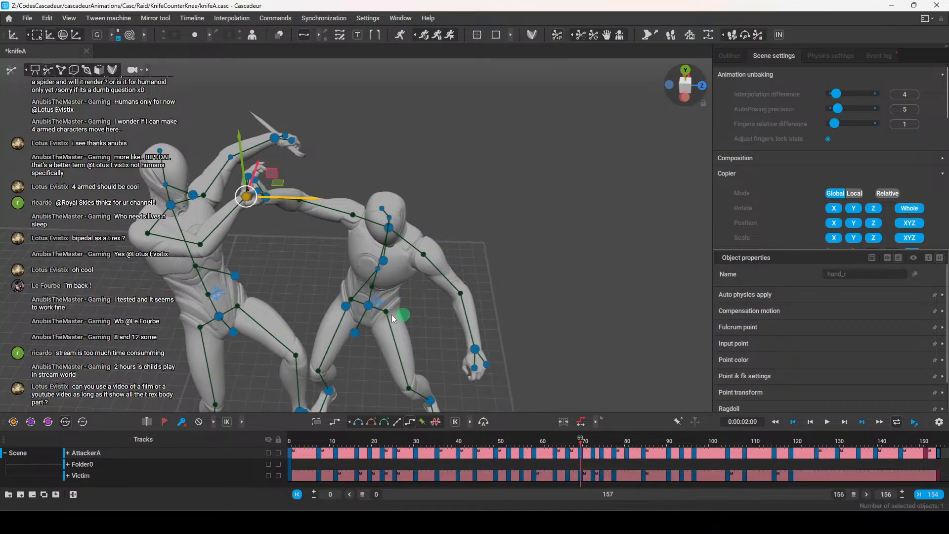
pyautogui.moveTo(382, 308)
pyautogui.mouseDown(button='right')
pyautogui.moveTo(371, 247)
pyautogui.moveTo(340, 231)
pyautogui.moveTo(511, 392)
pyautogui.mouseUp(button='right')
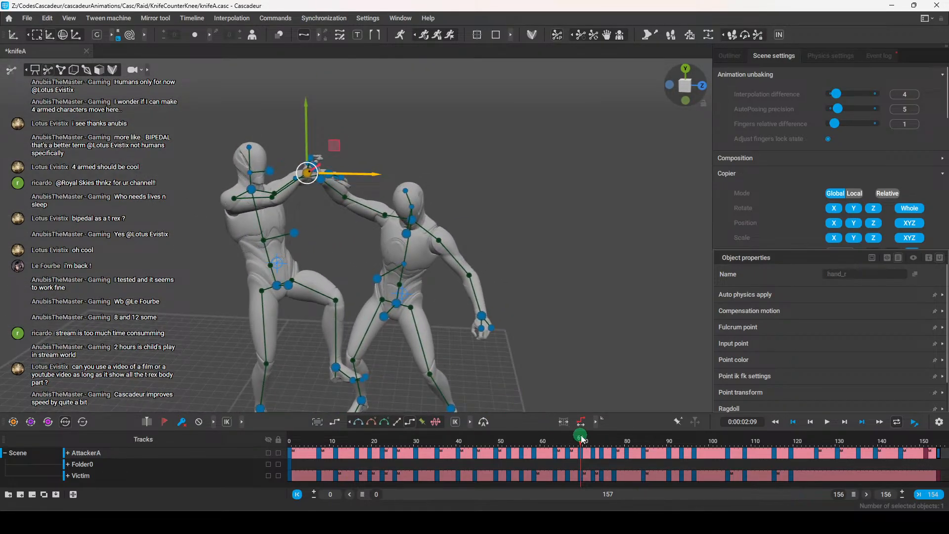
pyautogui.moveTo(582, 444); pyautogui.dragTo(593, 451)
pyautogui.moveTo(416, 327); pyautogui.dragTo(508, 299, button='right')
pyautogui.moveTo(595, 443)
pyautogui.mouseDown()
pyautogui.moveTo(636, 441)
pyautogui.moveTo(570, 448)
pyautogui.moveTo(606, 448)
pyautogui.mouseUp()
pyautogui.moveTo(501, 299)
pyautogui.mouseDown(button='right')
pyautogui.moveTo(491, 272)
pyautogui.moveTo(476, 280)
pyautogui.moveTo(526, 321)
pyautogui.moveTo(513, 267)
pyautogui.mouseUp(button='right')
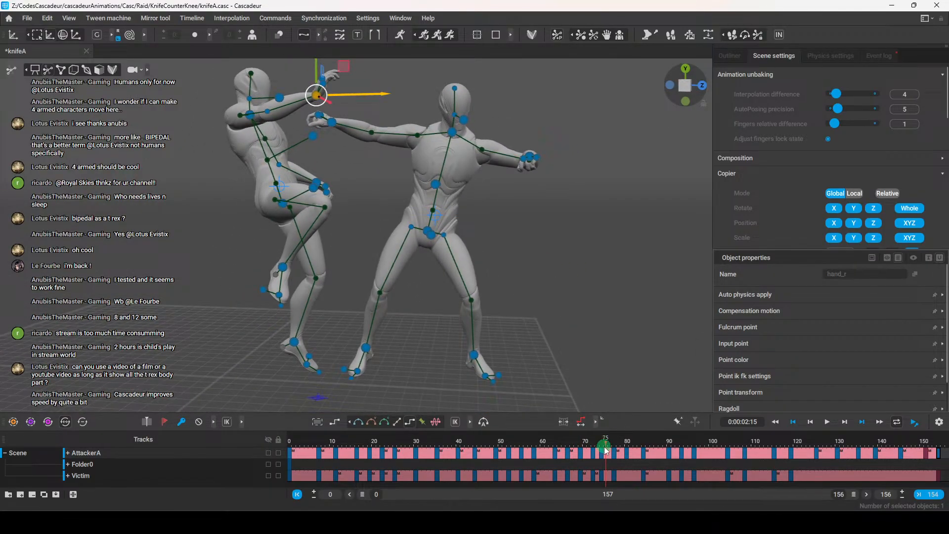
pyautogui.moveTo(606, 450); pyautogui.dragTo(602, 443)
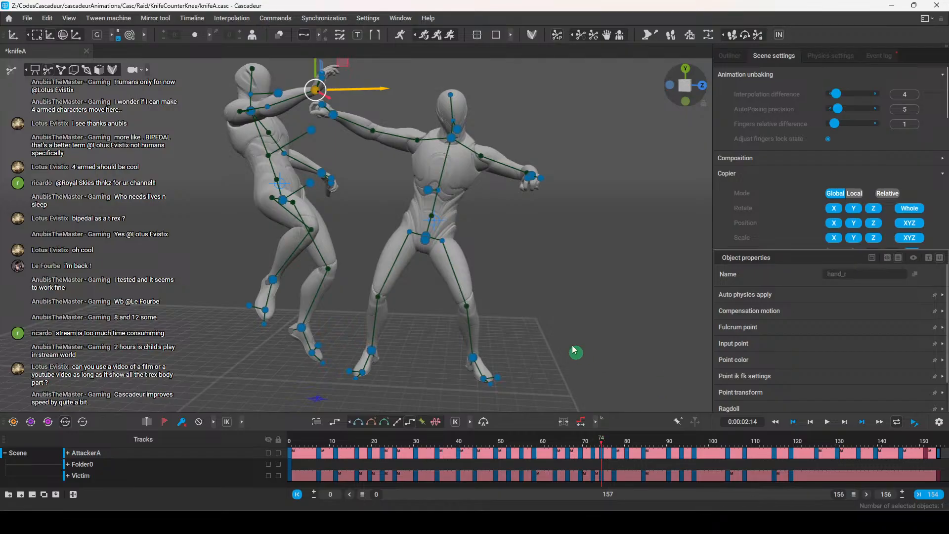
pyautogui.moveTo(575, 356); pyautogui.dragTo(518, 313, button='right')
pyautogui.moveTo(601, 444); pyautogui.dragTo(614, 473)
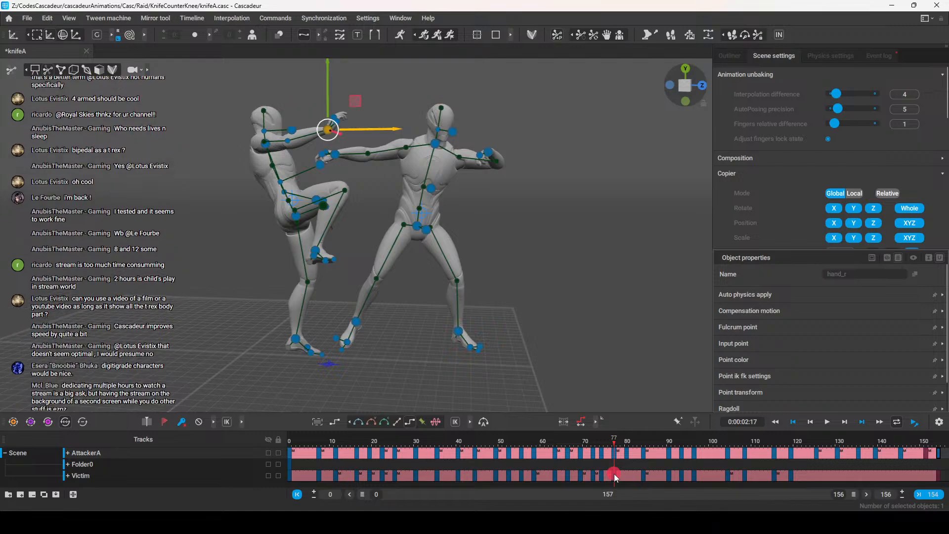
pyautogui.moveTo(413, 258); pyautogui.dragTo(428, 208, button='right')
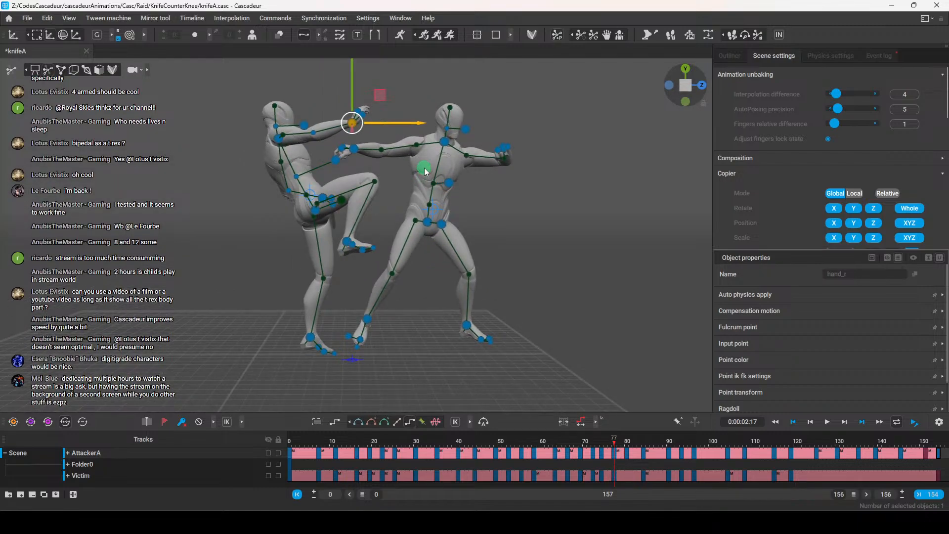
# Select the Victim's interval from frame 66 to 84, turn on interval edit mode and return to frame 66
pyautogui.moveTo(614, 441); pyautogui.dragTo(571, 475)
pyautogui.click(421, 195)
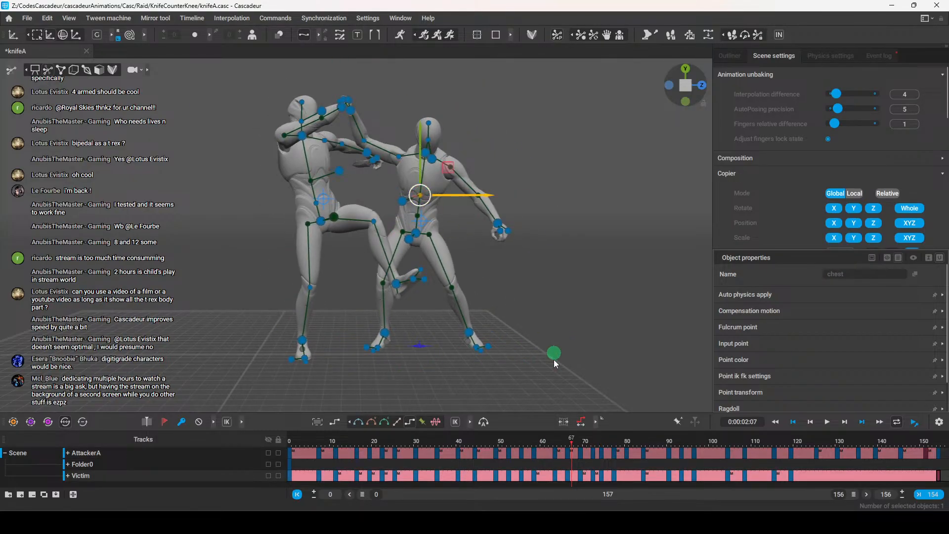
pyautogui.click(568, 477)
pyautogui.moveTo(566, 445); pyautogui.dragTo(566, 469)
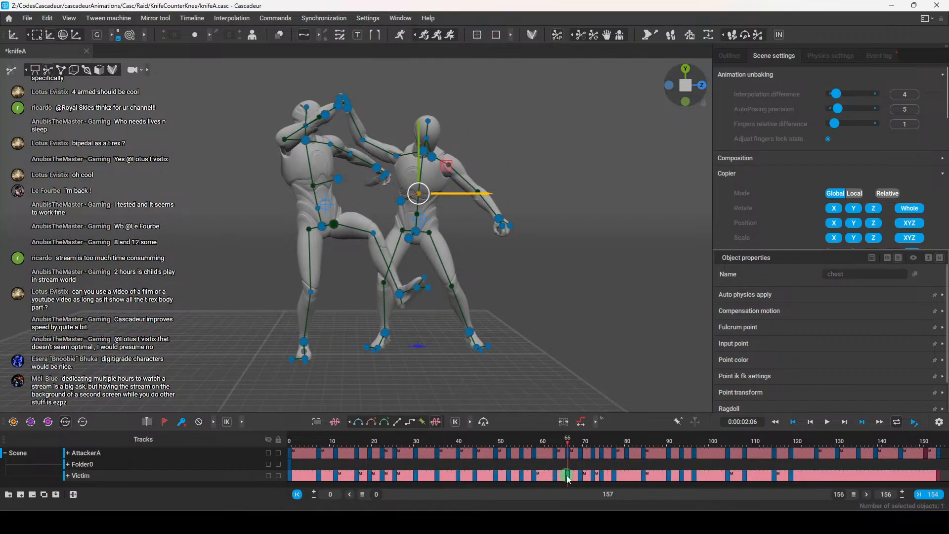
pyautogui.moveTo(568, 476); pyautogui.dragTo(643, 475)
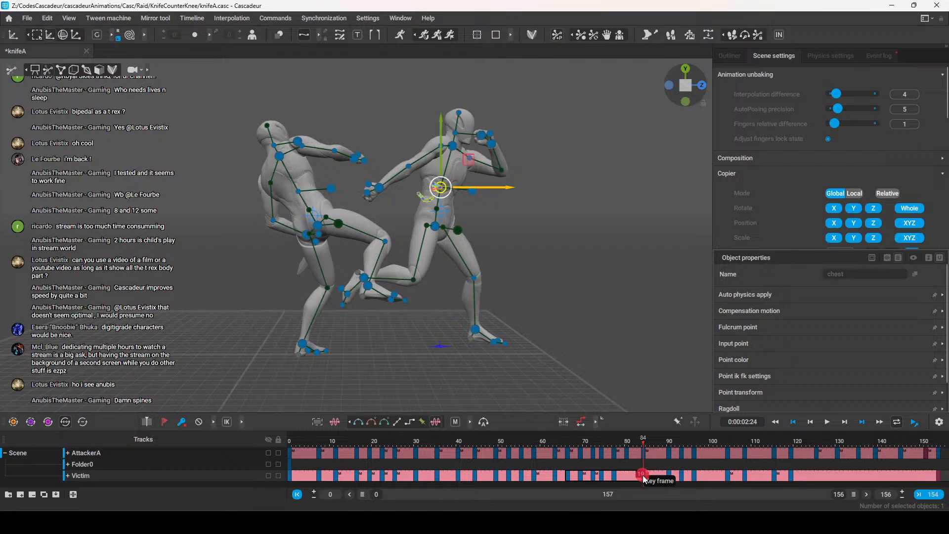
pyautogui.click(582, 419)
pyautogui.moveTo(640, 444); pyautogui.dragTo(568, 457)
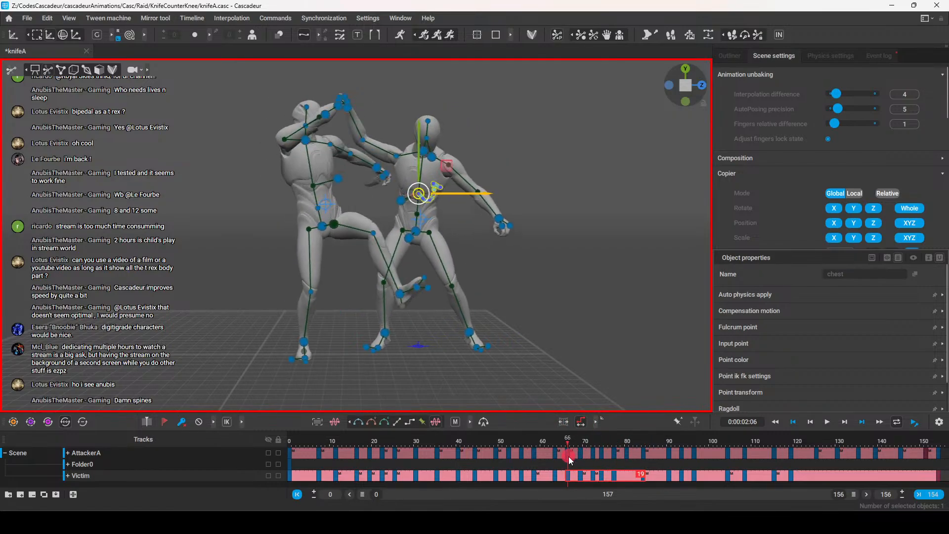
# Lock the points of the Victim's feet and raised right hand in place at frame 66
pyautogui.moveTo(562, 255)
pyautogui.keyDown('alt'); pyautogui.mouseDown()
pyautogui.moveTo(535, 266)
pyautogui.moveTo(547, 255)
pyautogui.mouseUp(); pyautogui.keyUp('alt')
pyautogui.keyDown('alt'); pyautogui.moveTo(487, 276); pyautogui.dragTo(509, 252); pyautogui.keyUp('alt')
pyautogui.moveTo(473, 200); pyautogui.dragTo(514, 316)
pyautogui.click(381, 345)
pyautogui.keyDown('shift'); pyautogui.click(477, 345); pyautogui.keyUp('shift')
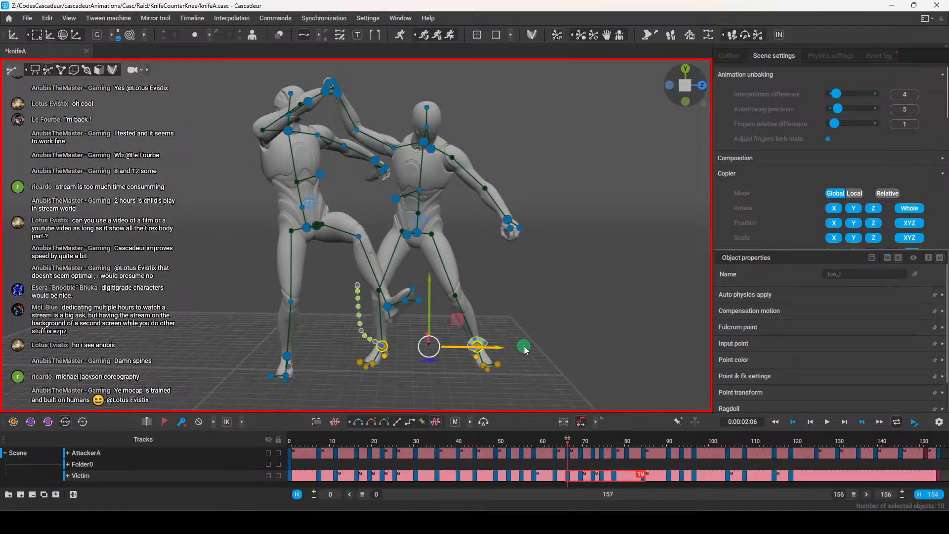
pyautogui.keyDown('alt'); pyautogui.moveTo(567, 307); pyautogui.dragTo(515, 202); pyautogui.keyUp('alt')
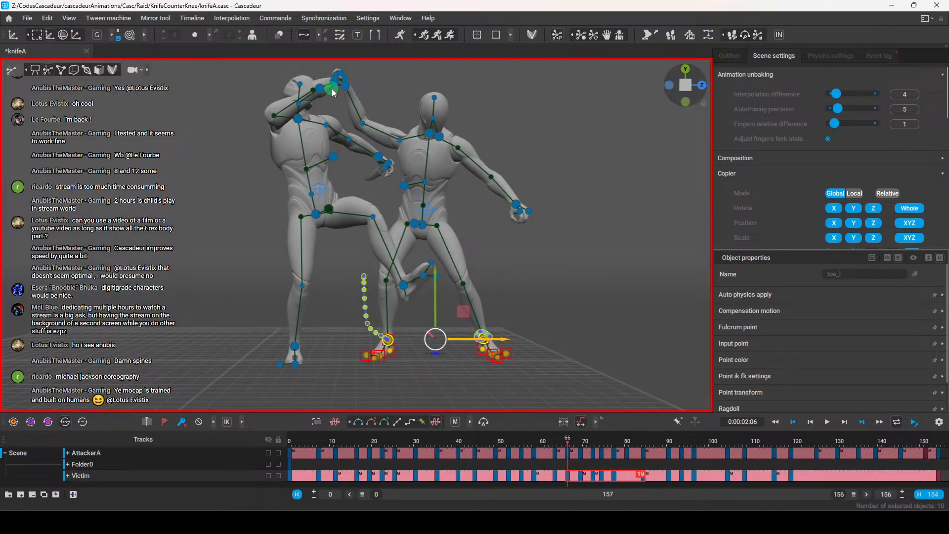
pyautogui.click(345, 88)
pyautogui.hotkey('shift', 'f')
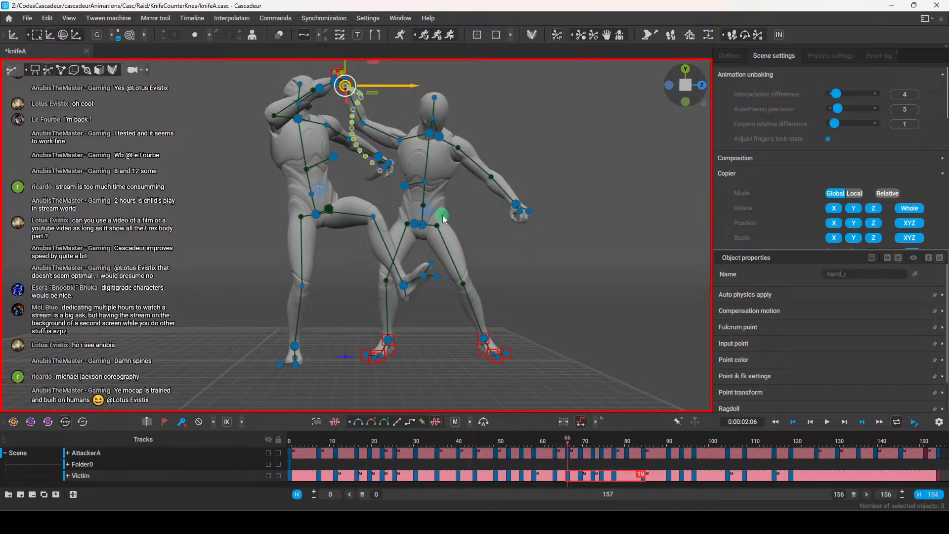
# Shift the Victim's centre of mass towards AttackerA at frame 66 and rotate it slightly
pyautogui.click(429, 210)
pyautogui.moveTo(496, 212); pyautogui.dragTo(473, 221)
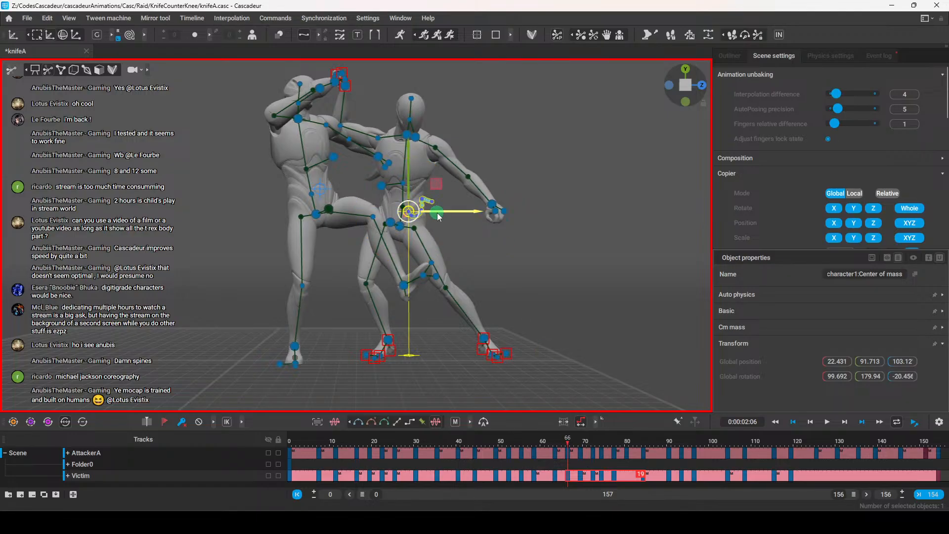
pyautogui.moveTo(442, 212); pyautogui.dragTo(448, 219)
pyautogui.keyDown('alt'); pyautogui.moveTo(512, 237); pyautogui.dragTo(416, 154); pyautogui.keyUp('alt')
pyautogui.press('e')
pyautogui.moveTo(455, 189)
pyautogui.mouseDown()
pyautogui.moveTo(449, 179)
pyautogui.moveTo(459, 180)
pyautogui.mouseUp()
pyautogui.click(631, 254)
# Lock the Victim's pelvis and both thigh points in place
pyautogui.click(408, 238)
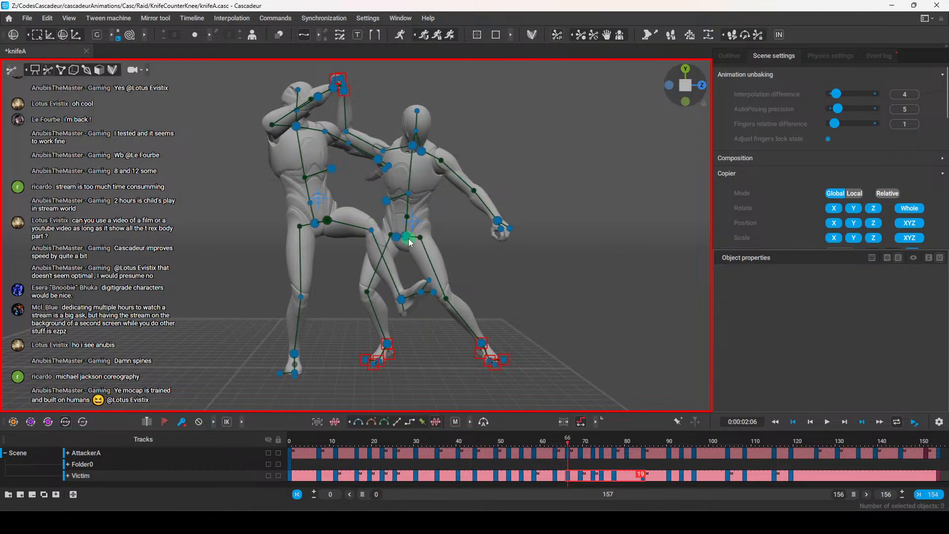
pyautogui.click(422, 238)
pyautogui.keyDown('alt'); pyautogui.moveTo(507, 283); pyautogui.dragTo(514, 317); pyautogui.keyUp('alt')
pyautogui.scroll(3, 513, 317)
pyautogui.press('w')
pyautogui.click(401, 250)
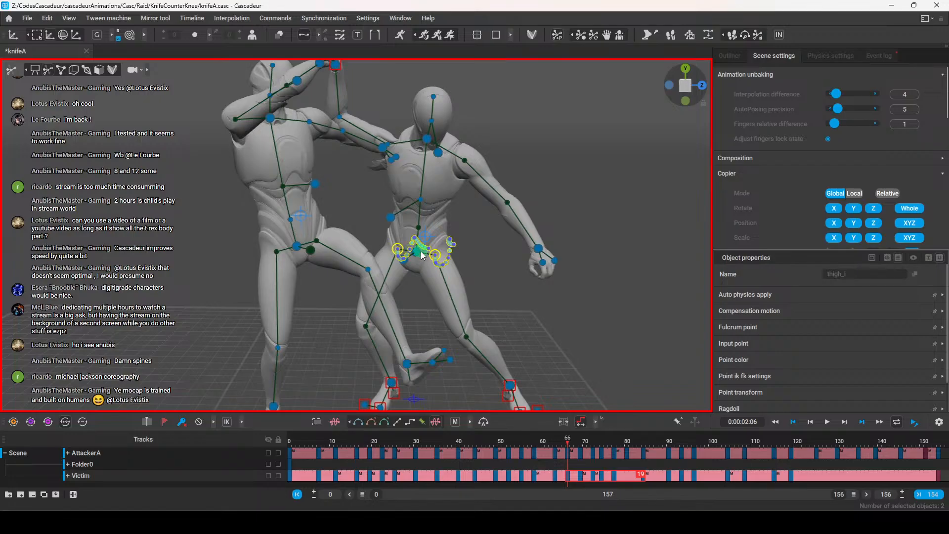
pyautogui.click(421, 254)
pyautogui.press('r')
pyautogui.keyDown('alt'); pyautogui.moveTo(586, 299); pyautogui.dragTo(508, 256); pyautogui.keyUp('alt')
# Try to rotate the Victim's centre of mass with the hips locked
pyautogui.click(544, 144)
pyautogui.click(433, 205)
pyautogui.press('e')
pyautogui.moveTo(450, 174); pyautogui.dragTo(487, 212)
pyautogui.hotkey('ctrl', 'z')
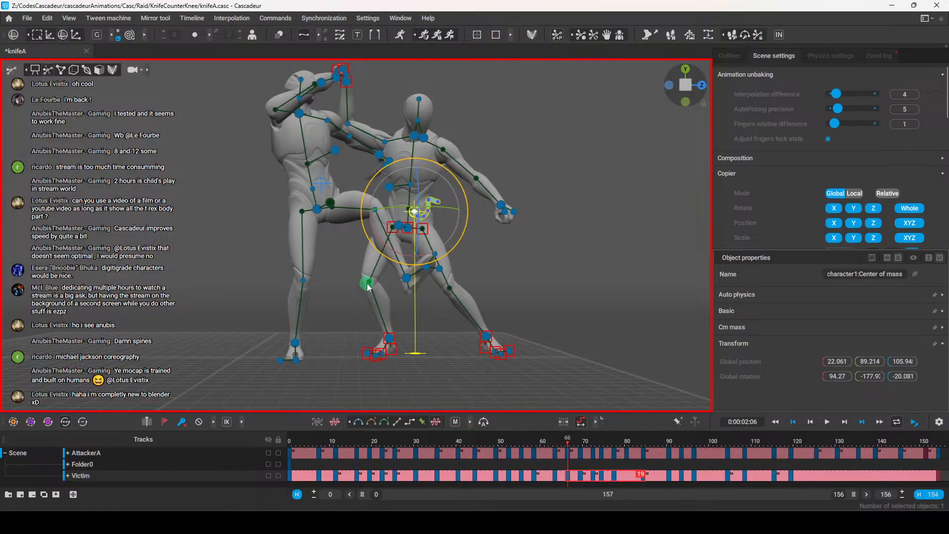
# Lock the Victim's knees and lean the upper body towards AttackerA
pyautogui.click(368, 282)
pyautogui.keyDown('shift'); pyautogui.click(451, 289); pyautogui.keyUp('shift')
pyautogui.click(433, 210)
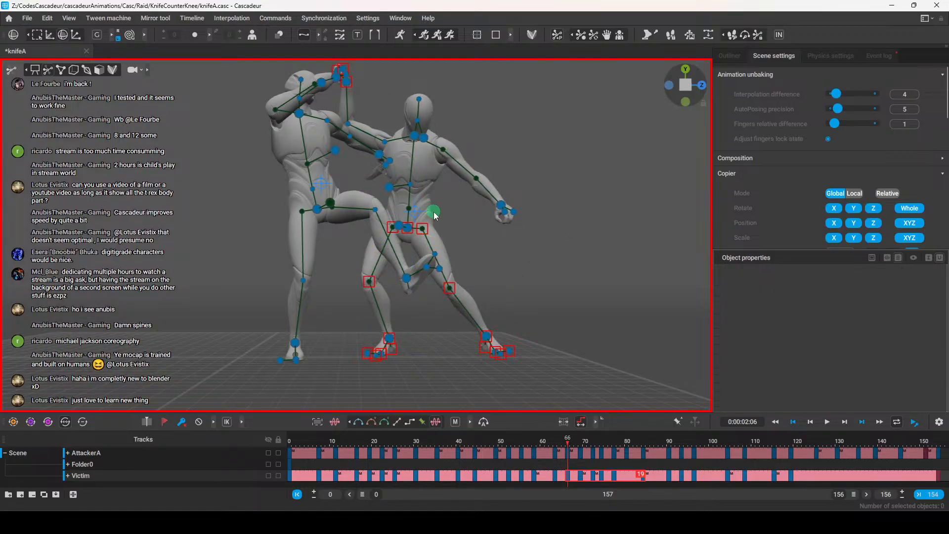
pyautogui.moveTo(460, 185); pyautogui.dragTo(455, 159)
# Move the Victim's head direction controller towards AttackerA at frame 66
pyautogui.moveTo(403, 120); pyautogui.dragTo(415, 156, button='middle')
pyautogui.click(417, 158)
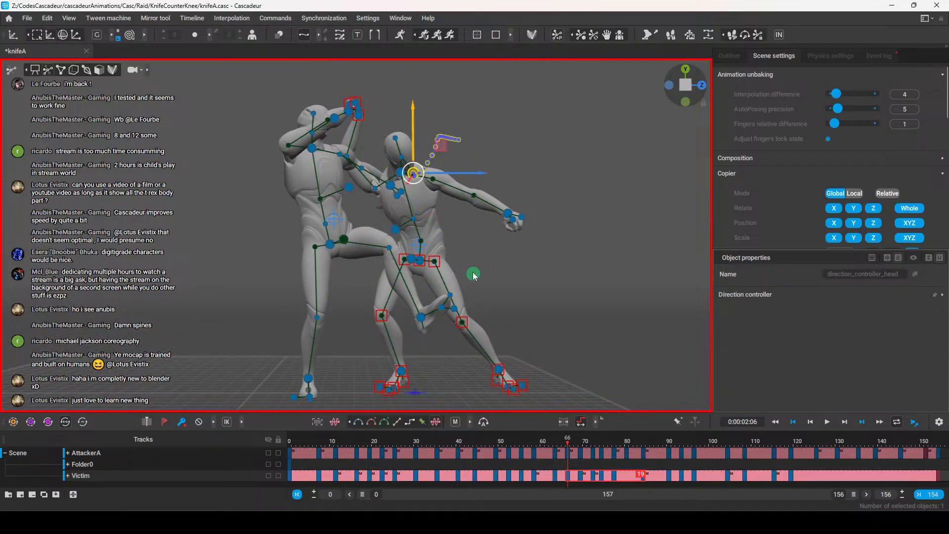
pyautogui.moveTo(414, 174); pyautogui.dragTo(391, 182)
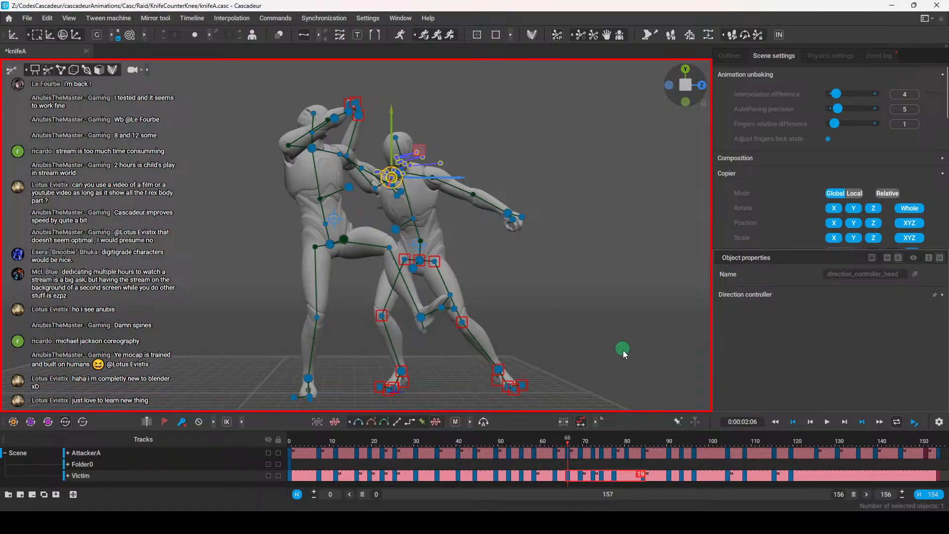
# Turn off interval edit mode and release the Victim's locked points
pyautogui.click(581, 421)
pyautogui.click(420, 247)
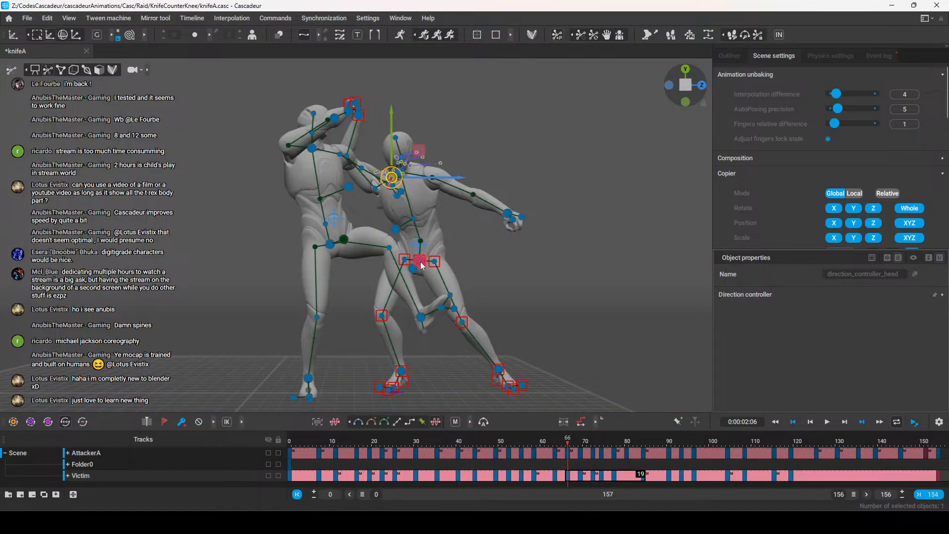
pyautogui.doubleClick(420, 260)
pyautogui.click(635, 289)
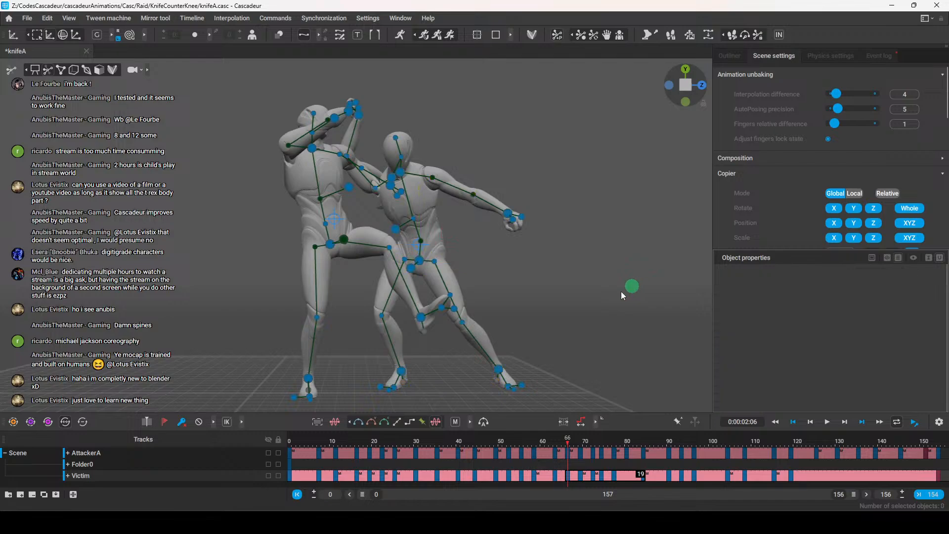
# Shift the Victim's keys from frame 84 onward four frames earlier, so they start at frame 80
pyautogui.moveTo(571, 447); pyautogui.dragTo(654, 479)
pyautogui.moveTo(654, 443); pyautogui.dragTo(614, 457)
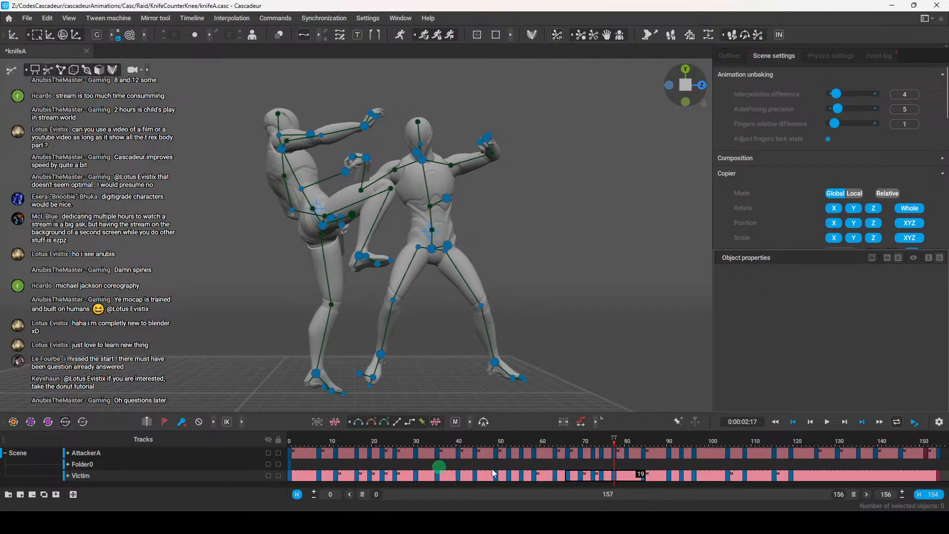
pyautogui.click(643, 476)
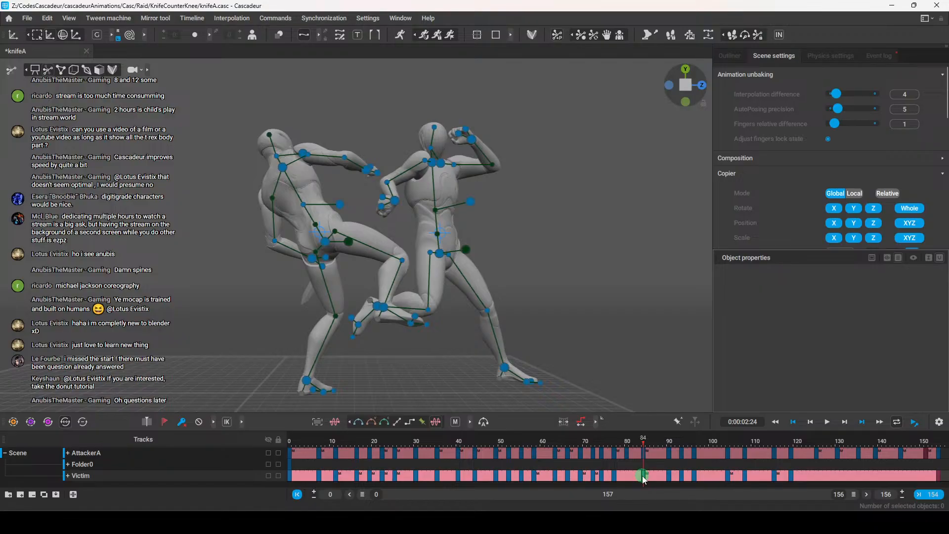
pyautogui.moveTo(615, 440); pyautogui.dragTo(613, 442)
pyautogui.click(613, 476)
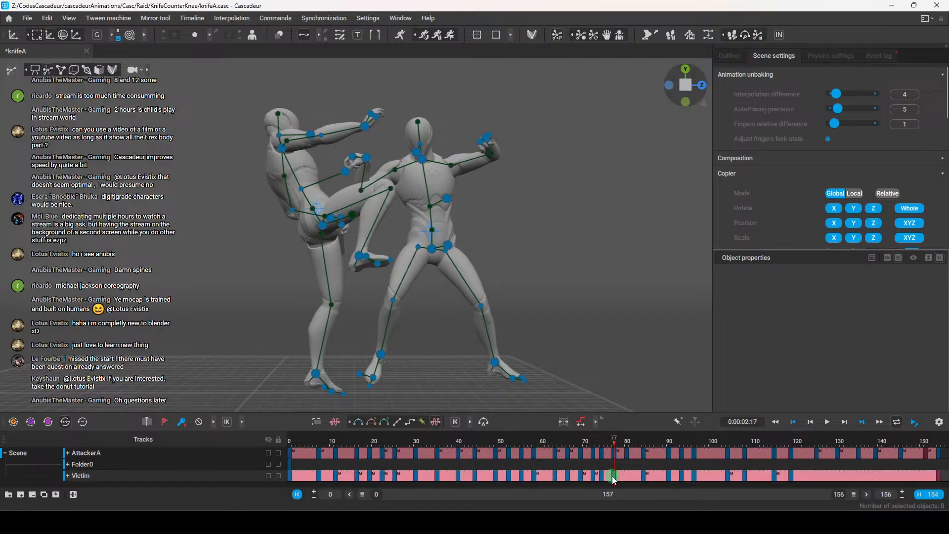
pyautogui.moveTo(615, 478); pyautogui.dragTo(645, 478)
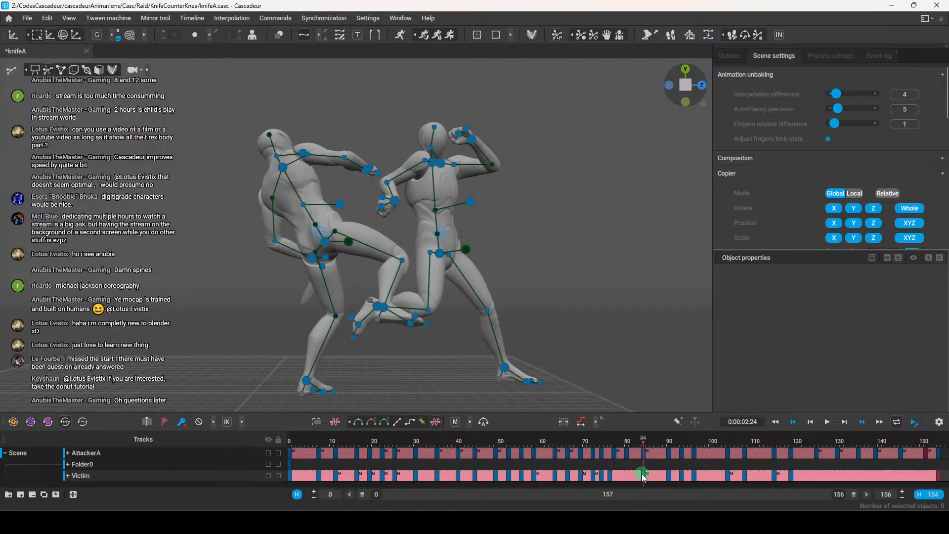
pyautogui.press('space')
pyautogui.moveTo(644, 476); pyautogui.dragTo(627, 475, button='middle')
# Review the fight motion between frames 58 and 77 from the front, the side and above
pyautogui.moveTo(616, 436); pyautogui.dragTo(609, 458)
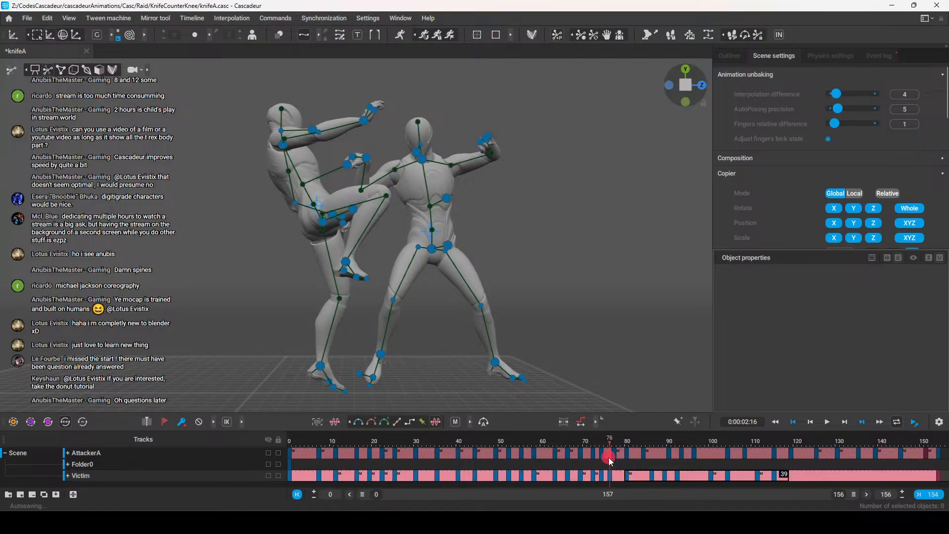
pyautogui.click(608, 475)
pyautogui.click(615, 451)
pyautogui.moveTo(614, 451)
pyautogui.mouseDown()
pyautogui.moveTo(597, 444)
pyautogui.moveTo(629, 453)
pyautogui.moveTo(610, 451)
pyautogui.mouseUp()
pyautogui.scroll(5, 474, 297)
pyautogui.moveTo(385, 279); pyautogui.dragTo(403, 307, button='right')
pyautogui.moveTo(611, 444); pyautogui.dragTo(548, 471)
pyautogui.moveTo(537, 356); pyautogui.dragTo(498, 321, button='right')
pyautogui.moveTo(542, 437)
pyautogui.mouseDown()
pyautogui.moveTo(533, 444)
pyautogui.moveTo(563, 447)
pyautogui.moveTo(534, 446)
pyautogui.mouseUp()
pyautogui.moveTo(472, 341); pyautogui.dragTo(560, 414, button='middle')
pyautogui.moveTo(530, 441); pyautogui.dragTo(532, 448)
pyautogui.moveTo(420, 302); pyautogui.dragTo(429, 369, button='middle')
pyautogui.moveTo(543, 441); pyautogui.dragTo(606, 445)
pyautogui.moveTo(299, 294); pyautogui.dragTo(307, 226, button='middle')
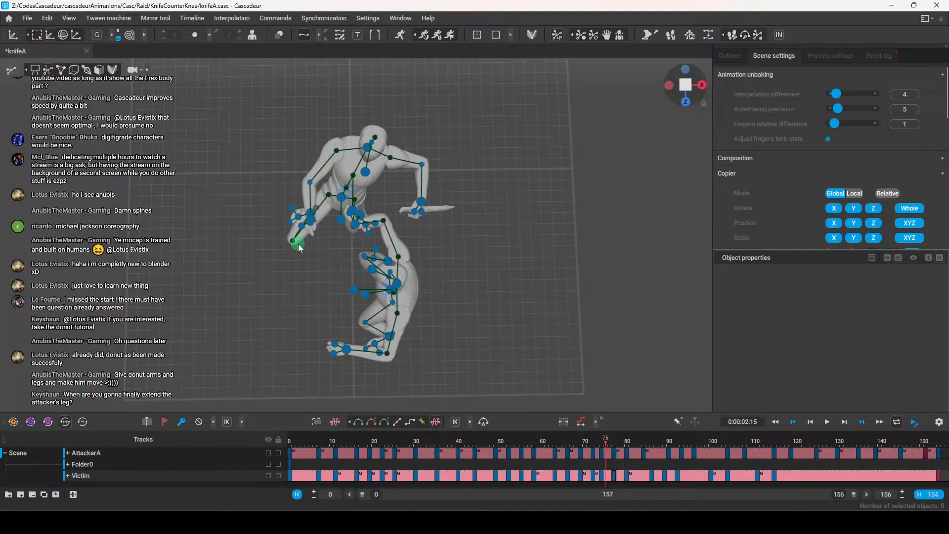
pyautogui.moveTo(610, 444); pyautogui.dragTo(576, 453)
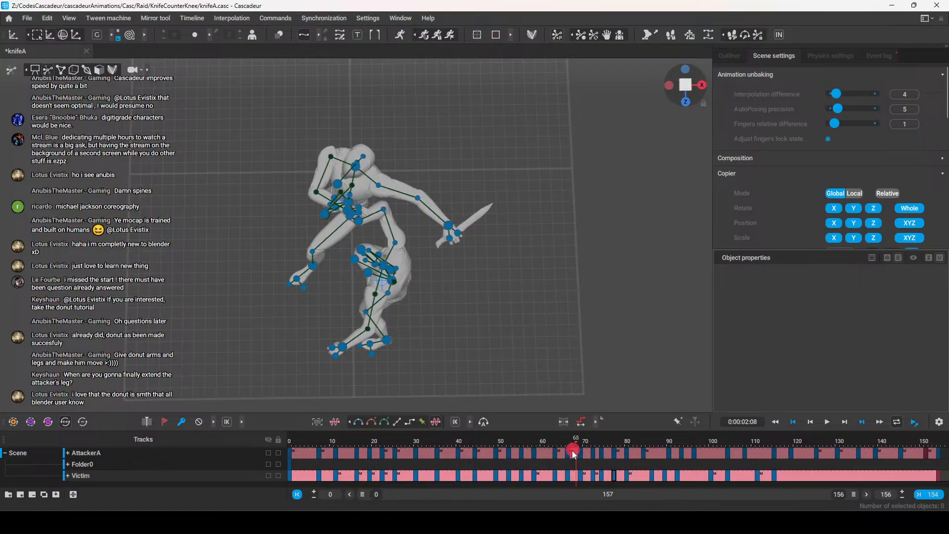
pyautogui.moveTo(491, 370); pyautogui.dragTo(539, 316, button='right')
pyautogui.moveTo(562, 450); pyautogui.dragTo(537, 453)
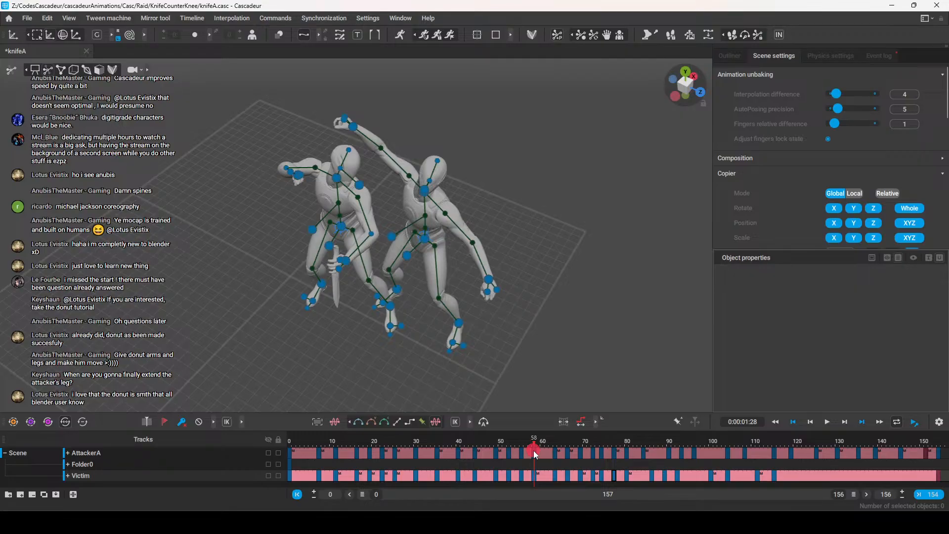
pyautogui.moveTo(533, 449)
pyautogui.mouseDown()
pyautogui.moveTo(572, 454)
pyautogui.moveTo(534, 453)
pyautogui.mouseUp()
pyautogui.moveTo(538, 346); pyautogui.dragTo(555, 324, button='right')
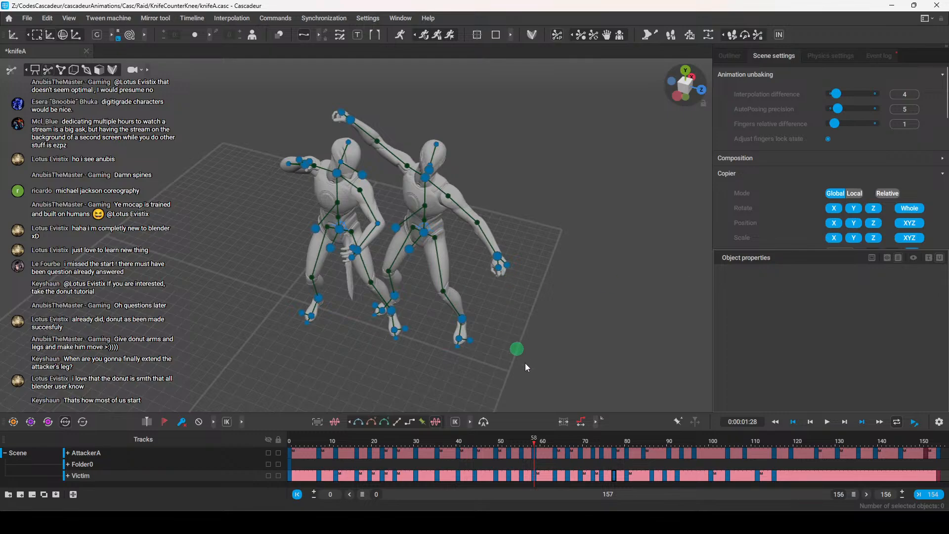
pyautogui.moveTo(532, 448); pyautogui.dragTo(601, 473)
pyautogui.moveTo(541, 246)
pyautogui.mouseDown(button='right')
pyautogui.moveTo(596, 309)
pyautogui.moveTo(553, 311)
pyautogui.moveTo(564, 399)
pyautogui.mouseUp(button='right')
pyautogui.moveTo(598, 443)
pyautogui.mouseDown()
pyautogui.moveTo(586, 447)
pyautogui.moveTo(601, 454)
pyautogui.mouseUp()
pyautogui.moveTo(537, 321)
pyautogui.mouseDown(button='right')
pyautogui.moveTo(581, 266)
pyautogui.moveTo(569, 277)
pyautogui.mouseUp(button='right')
pyautogui.moveTo(602, 440)
pyautogui.mouseDown()
pyautogui.moveTo(584, 442)
pyautogui.moveTo(605, 453)
pyautogui.mouseUp()
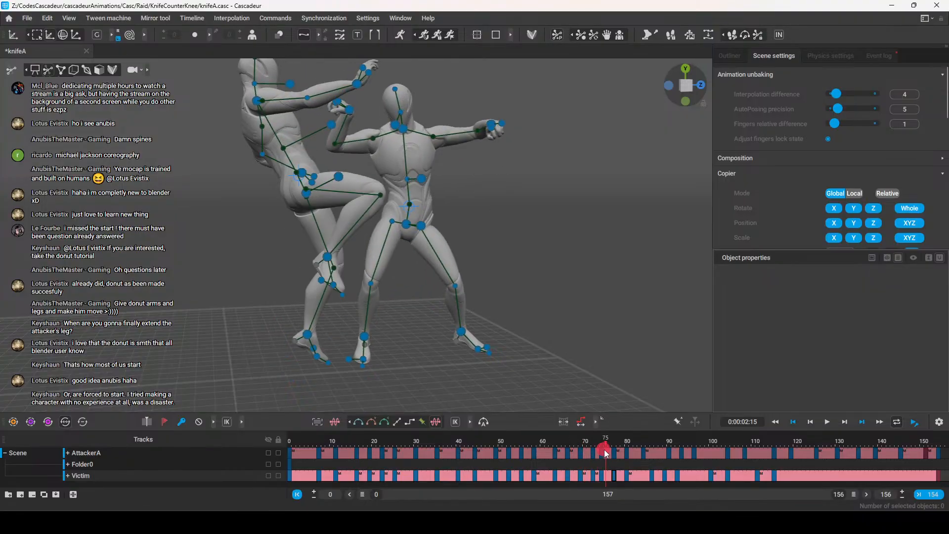
# Select AttackerA's centre of mass and turn on interval edit mode for AttackerA's frames 69 to 84
pyautogui.moveTo(582, 240)
pyautogui.mouseDown(button='right')
pyautogui.moveTo(563, 296)
pyautogui.moveTo(333, 260)
pyautogui.moveTo(318, 250)
pyautogui.moveTo(363, 151)
pyautogui.mouseUp(button='right')
pyautogui.click(364, 153)
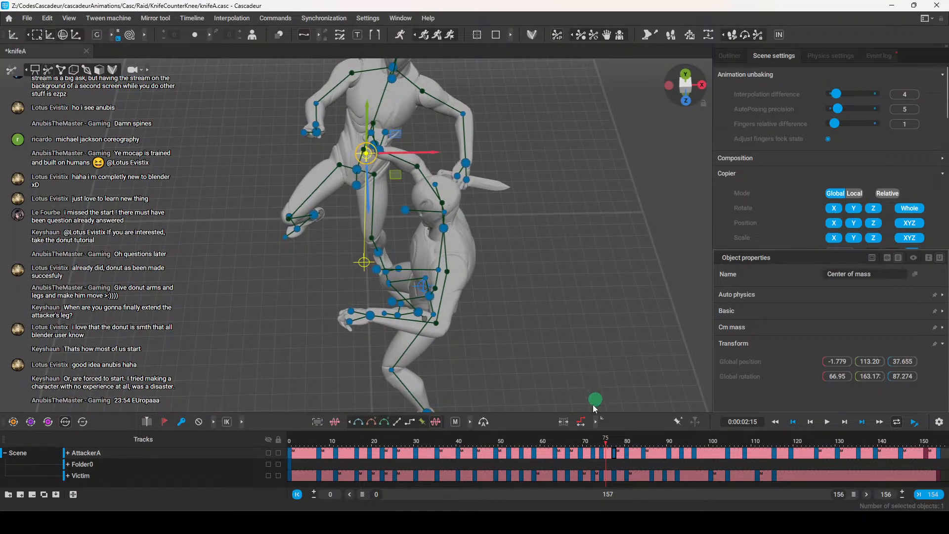
pyautogui.moveTo(607, 445); pyautogui.dragTo(641, 453)
pyautogui.moveTo(537, 328); pyautogui.dragTo(611, 396, button='right')
pyautogui.click(580, 422)
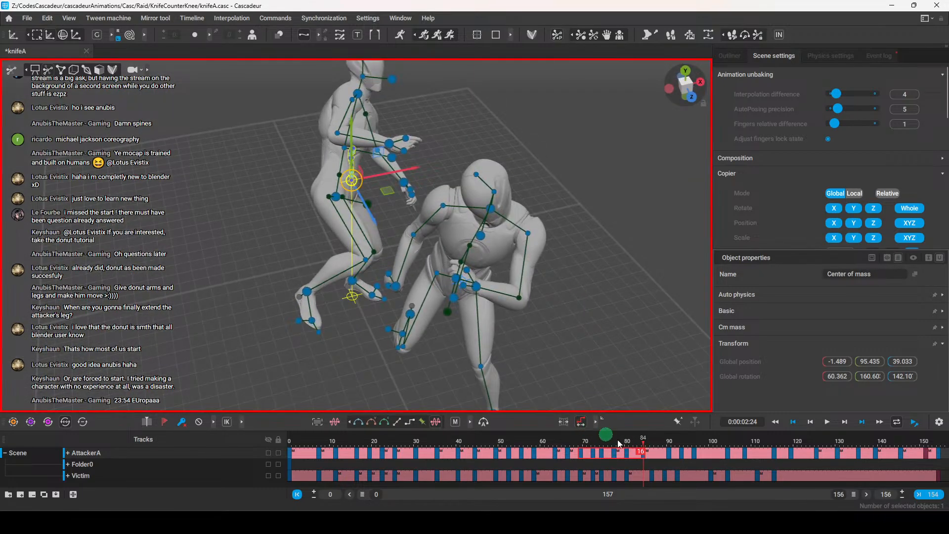
# Go to frame 77, turn off the red-framed interval editing mode and deselect the attacker's center of mass
pyautogui.moveTo(641, 442); pyautogui.dragTo(612, 449)
pyautogui.moveTo(492, 230); pyautogui.dragTo(513, 325, button='right')
pyautogui.moveTo(422, 277); pyautogui.dragTo(437, 237)
pyautogui.moveTo(450, 312); pyautogui.dragTo(611, 178, button='right')
pyautogui.click(580, 423)
pyautogui.press('w')
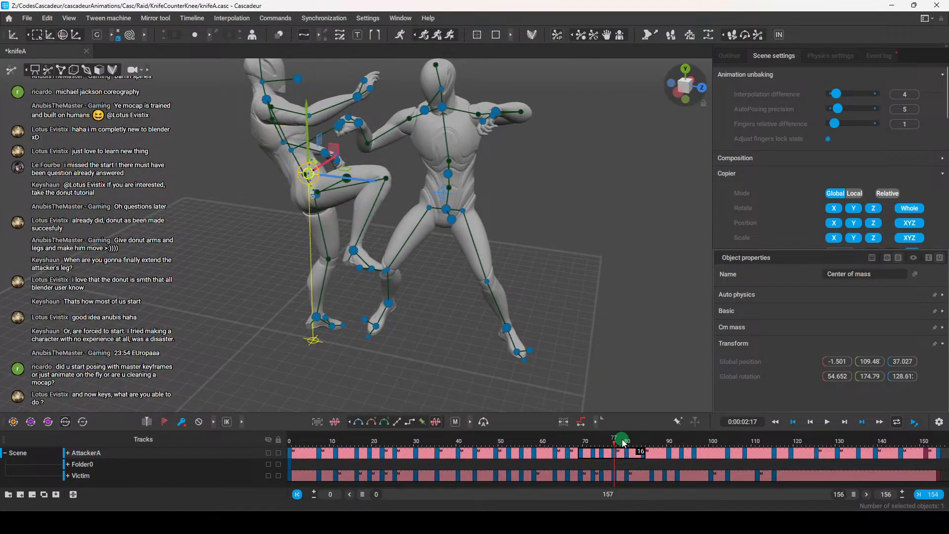
pyautogui.moveTo(617, 441)
pyautogui.mouseDown()
pyautogui.moveTo(568, 447)
pyautogui.moveTo(647, 450)
pyautogui.moveTo(579, 454)
pyautogui.moveTo(612, 452)
pyautogui.mouseUp()
pyautogui.moveTo(583, 318); pyautogui.dragTo(615, 302, button='middle')
pyautogui.click(604, 312)
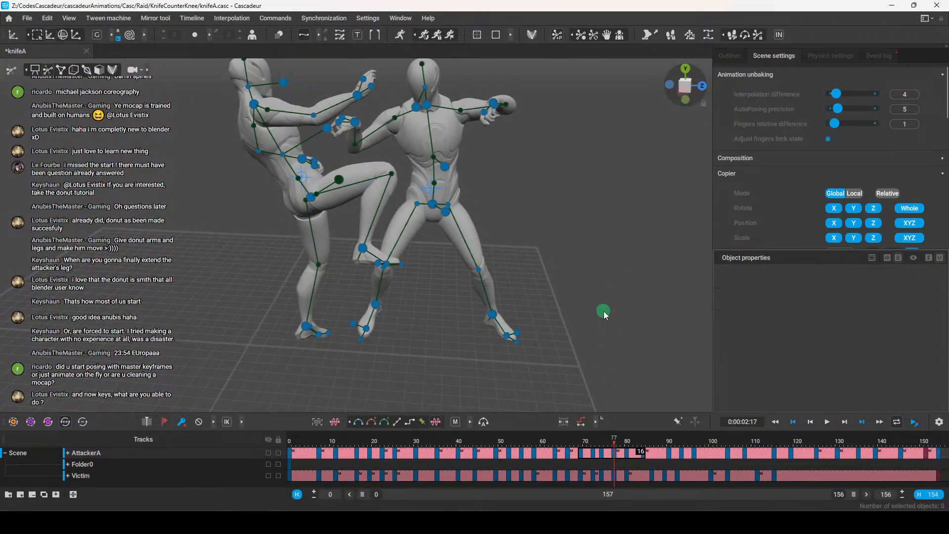
# Switch to the victim's track, go to frame 74 and pin both of the victim's feet in place
pyautogui.click(431, 153)
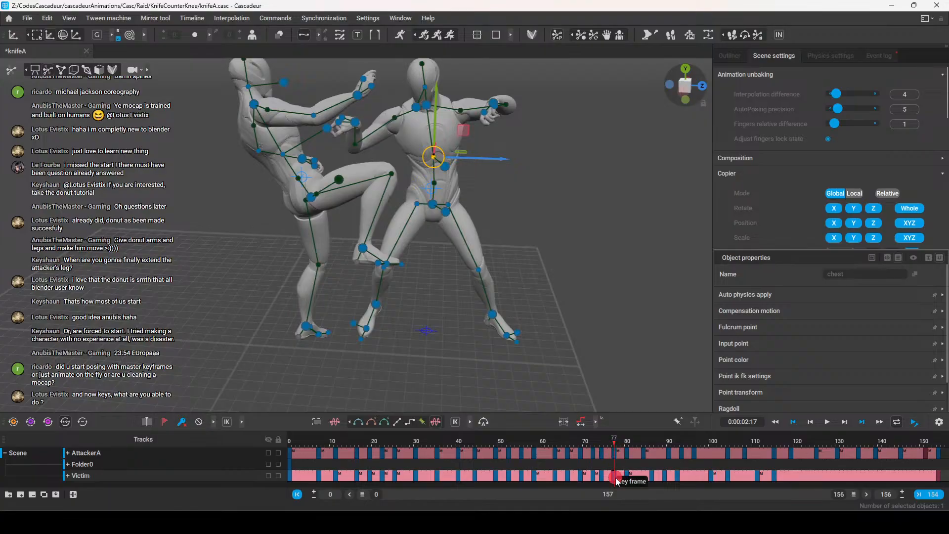
pyautogui.moveTo(614, 446); pyautogui.dragTo(603, 465)
pyautogui.moveTo(521, 250); pyautogui.dragTo(396, 398, button='right')
pyautogui.scroll(3, 440, 321)
pyautogui.moveTo(564, 319); pyautogui.dragTo(339, 415)
# Move the victim's center of mass at frame 74 towards the attacker to about 95 in Z and tilt it forward
pyautogui.click(419, 206)
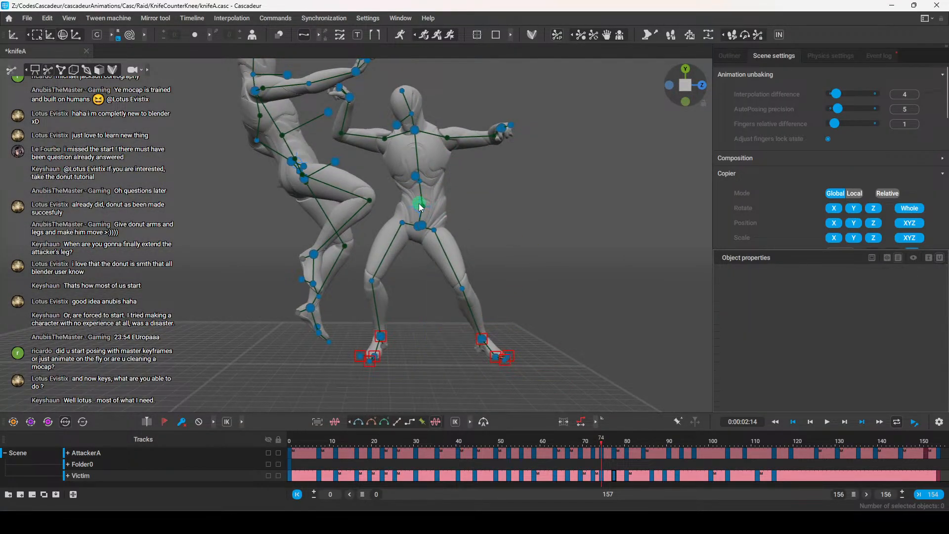
pyautogui.moveTo(485, 208); pyautogui.dragTo(474, 215)
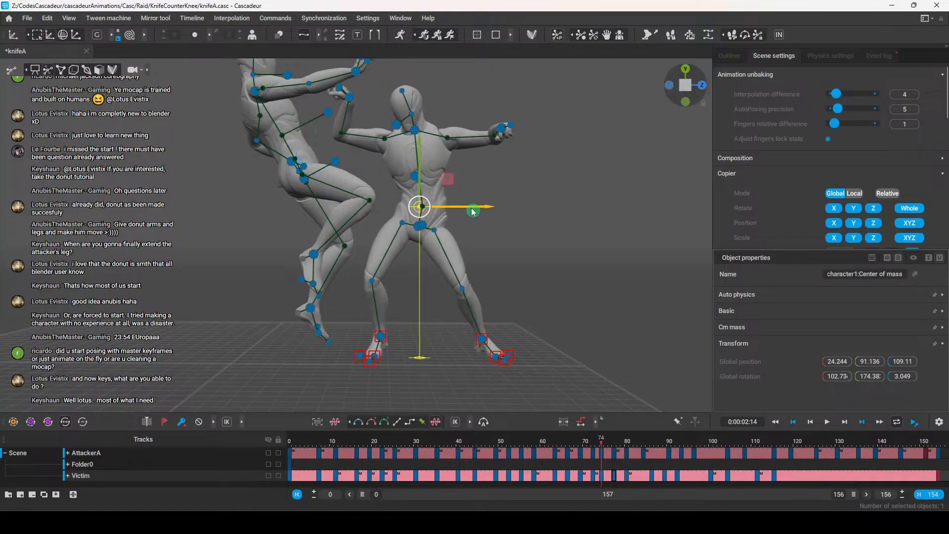
pyautogui.click(351, 102)
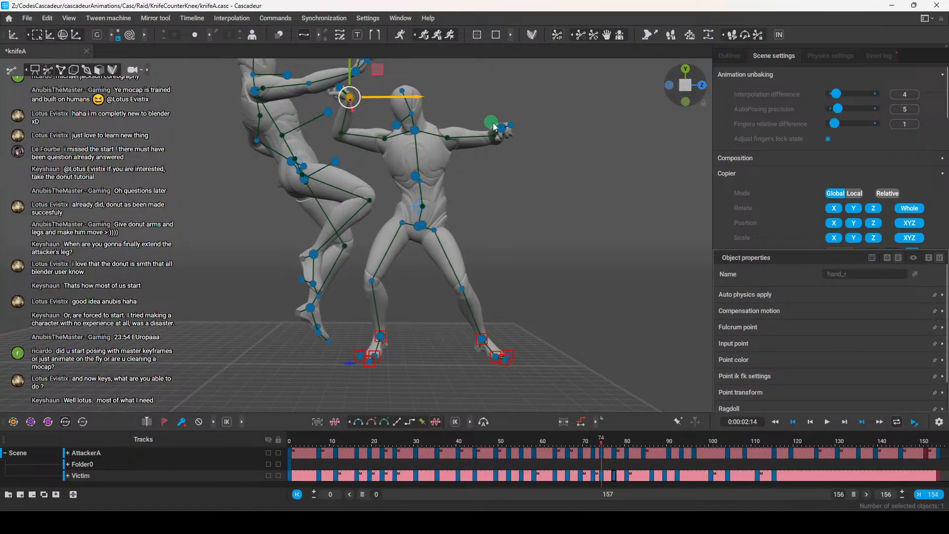
pyautogui.click(408, 210)
pyautogui.moveTo(485, 211); pyautogui.dragTo(467, 216)
pyautogui.press('e')
pyautogui.moveTo(439, 173); pyautogui.dragTo(428, 162)
pyautogui.scroll(-1, 554, 277)
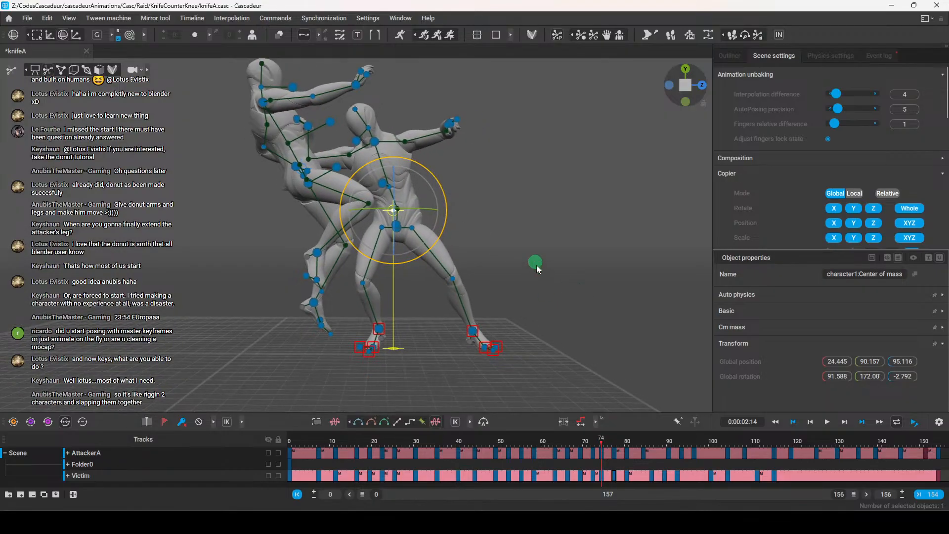
pyautogui.press('w')
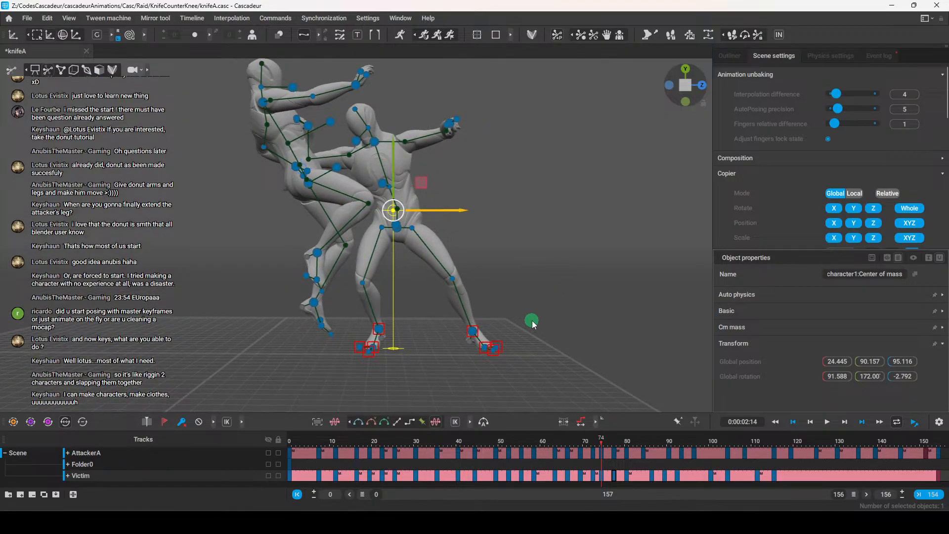
# Go to frame 77 and release the pins on the victim's feet
pyautogui.moveTo(600, 439); pyautogui.dragTo(611, 467)
pyautogui.keyDown('alt'); pyautogui.moveTo(519, 245); pyautogui.dragTo(613, 449); pyautogui.keyUp('alt')
pyautogui.moveTo(466, 301); pyautogui.dragTo(577, 305, button='middle')
pyautogui.moveTo(499, 282); pyautogui.dragTo(330, 379)
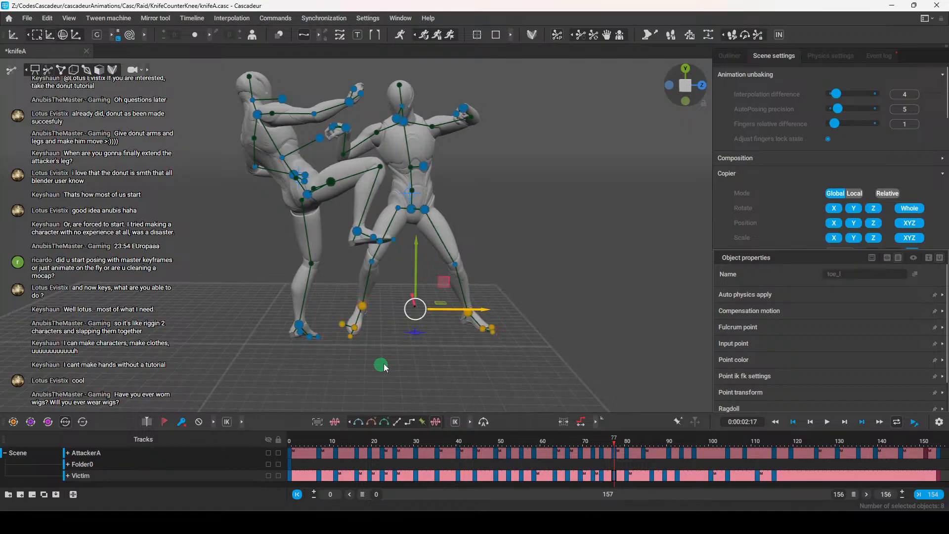
pyautogui.click(519, 283)
# Return to frame 74 and pin the victim's feet again
pyautogui.moveTo(445, 311); pyautogui.dragTo(296, 300, button='middle')
pyautogui.click(424, 218)
pyautogui.moveTo(424, 218); pyautogui.dragTo(467, 304, button='middle')
pyautogui.moveTo(616, 452); pyautogui.dragTo(603, 484)
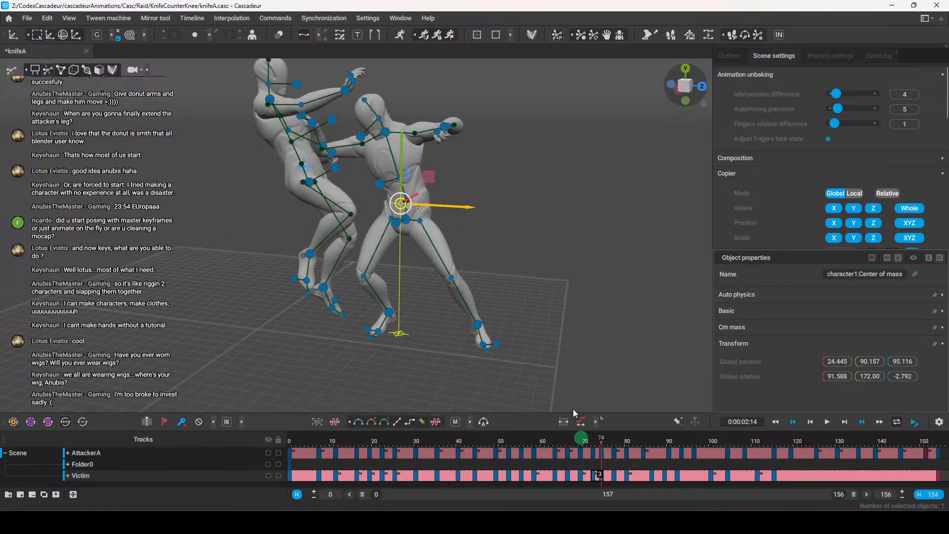
pyautogui.moveTo(520, 236); pyautogui.dragTo(491, 161, button='right')
pyautogui.click(485, 233)
pyautogui.moveTo(485, 233); pyautogui.dragTo(431, 255, button='right')
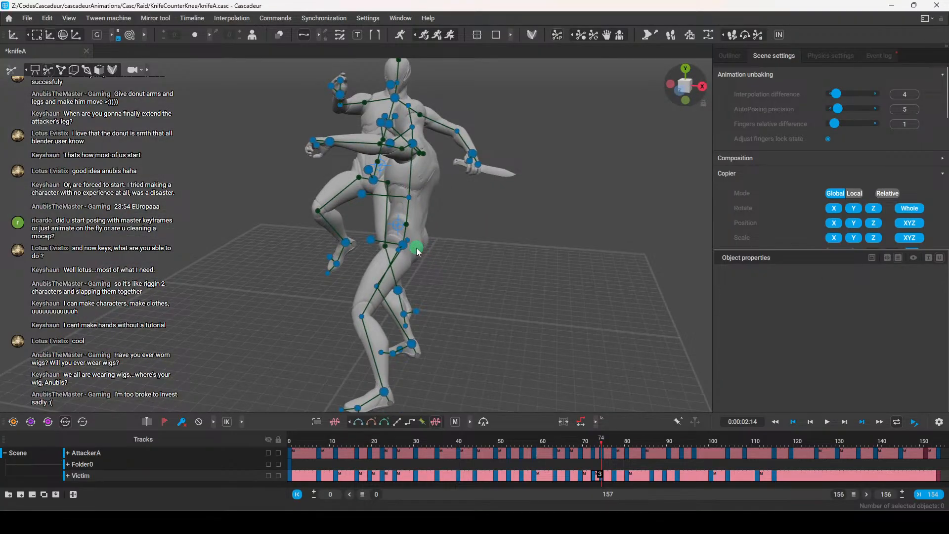
pyautogui.moveTo(428, 325); pyautogui.dragTo(423, 353, button='right')
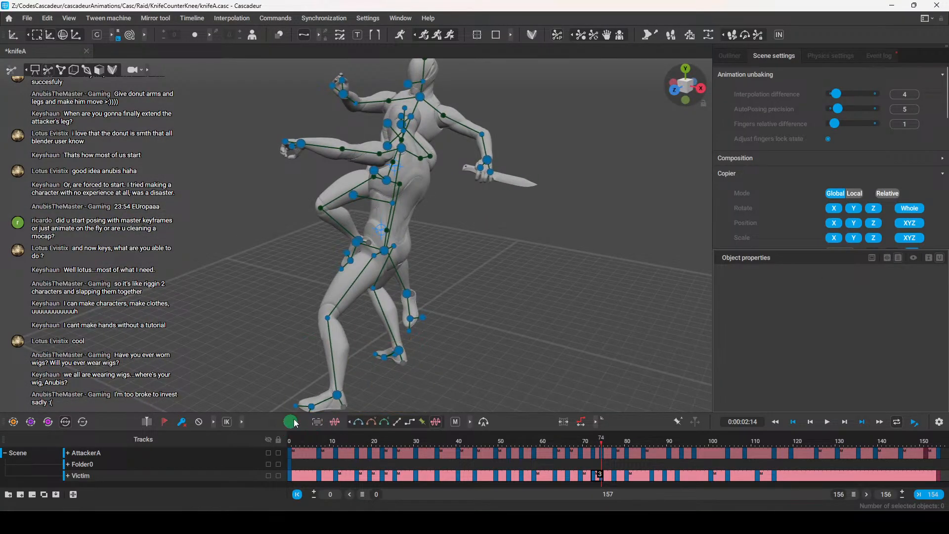
pyautogui.moveTo(427, 341); pyautogui.dragTo(291, 422)
pyautogui.moveTo(524, 282); pyautogui.dragTo(496, 294, button='right')
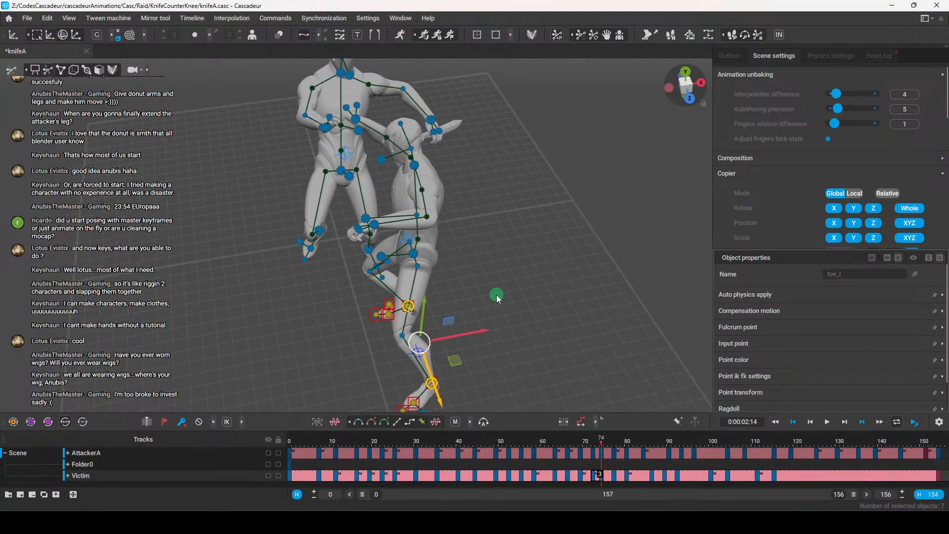
# Shift the victim's center of mass at frame 74 to about 12.5 in X and rotate it to twist and lean the body
pyautogui.click(402, 239)
pyautogui.moveTo(447, 255); pyautogui.dragTo(464, 215, button='right')
pyautogui.moveTo(464, 220); pyautogui.dragTo(444, 230)
pyautogui.moveTo(445, 229); pyautogui.dragTo(443, 183, button='right')
pyautogui.press('e')
pyautogui.moveTo(416, 174); pyautogui.dragTo(403, 174)
pyautogui.moveTo(251, 252); pyautogui.dragTo(486, 341, button='right')
pyautogui.moveTo(414, 225); pyautogui.dragTo(411, 253)
pyautogui.moveTo(411, 253); pyautogui.dragTo(543, 292, button='right')
pyautogui.press('w')
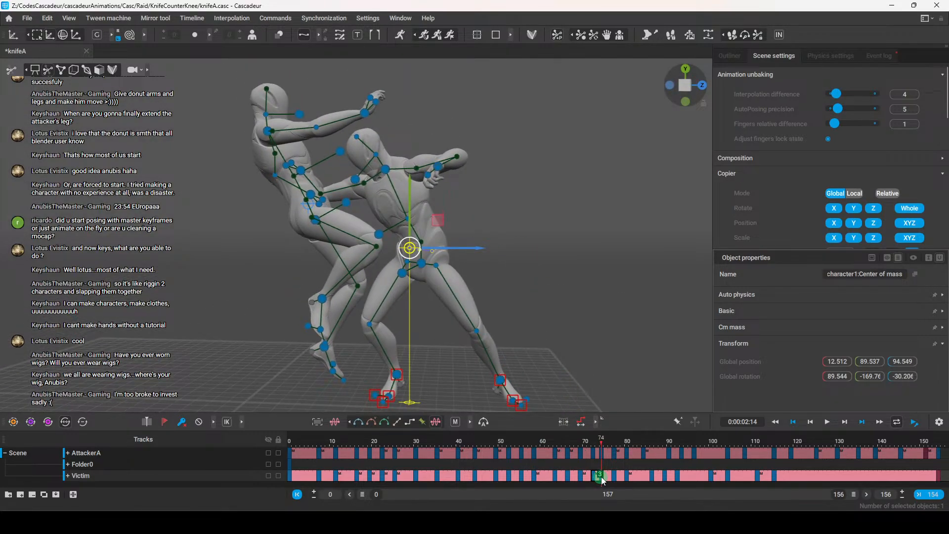
# At frame 77, move the victim's center of mass to about 9.7 in X and 103 in Z, closer to the attacker
pyautogui.moveTo(602, 448)
pyautogui.mouseDown()
pyautogui.moveTo(585, 447)
pyautogui.moveTo(613, 450)
pyautogui.mouseUp()
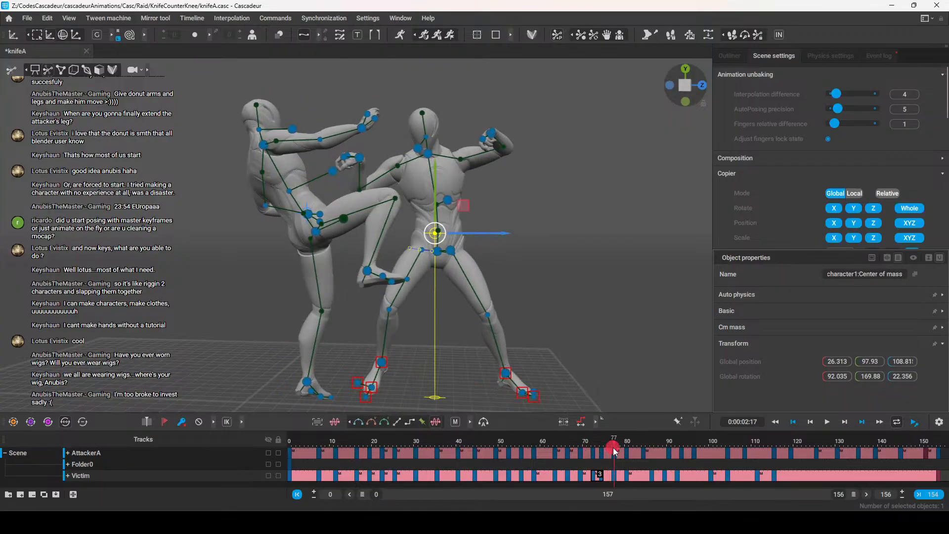
pyautogui.moveTo(521, 278); pyautogui.dragTo(464, 269, button='right')
pyautogui.moveTo(464, 271); pyautogui.dragTo(447, 272)
pyautogui.moveTo(448, 272)
pyautogui.mouseDown(button='right')
pyautogui.moveTo(581, 270)
pyautogui.moveTo(531, 263)
pyautogui.moveTo(404, 312)
pyautogui.moveTo(442, 280)
pyautogui.mouseUp(button='right')
pyautogui.moveTo(444, 282); pyautogui.dragTo(420, 279)
pyautogui.moveTo(420, 280); pyautogui.dragTo(514, 235, button='right')
pyautogui.hotkey('ctrl', 'z')
pyautogui.moveTo(502, 239); pyautogui.dragTo(488, 244)
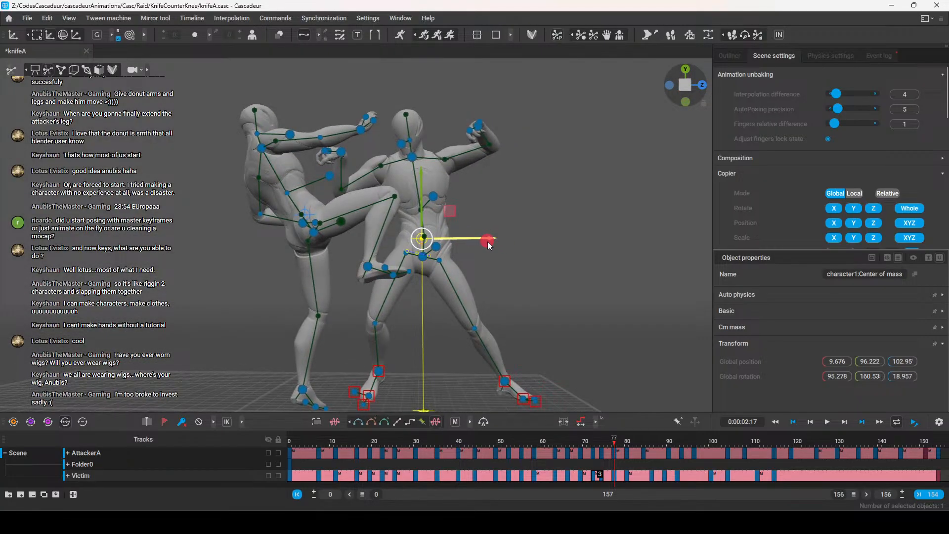
# Rotate the victim's center of mass at frame 77 to about 168 degrees in Y to lean the body sideways
pyautogui.moveTo(463, 271); pyautogui.dragTo(456, 291, button='right')
pyautogui.keyDown('alt'); pyautogui.moveTo(450, 298); pyautogui.dragTo(464, 267); pyautogui.keyUp('alt')
pyautogui.press('e')
pyautogui.moveTo(453, 196); pyautogui.dragTo(389, 192)
pyautogui.keyDown('alt'); pyautogui.moveTo(388, 192); pyautogui.dragTo(567, 314); pyautogui.keyUp('alt')
pyautogui.press('w')
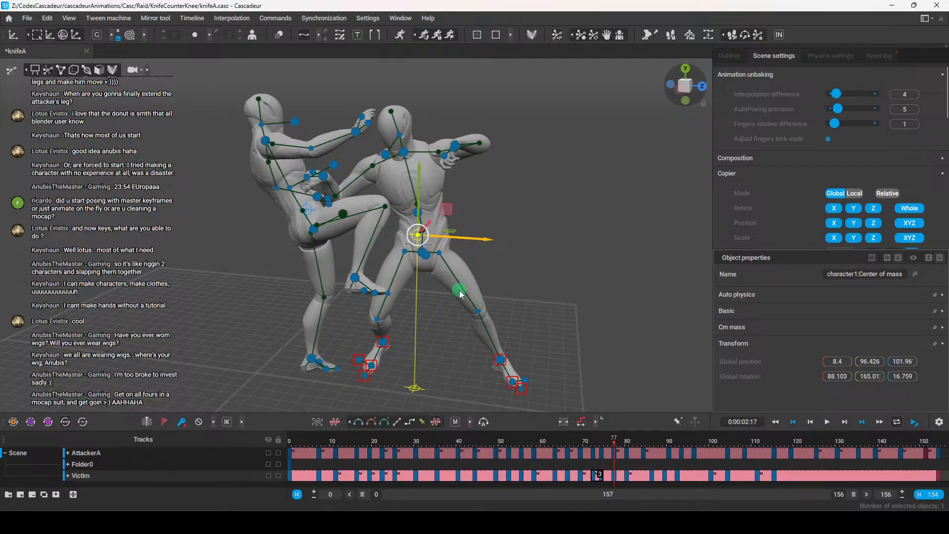
pyautogui.moveTo(509, 301); pyautogui.dragTo(444, 286, button='right')
pyautogui.press('e')
pyautogui.moveTo(392, 184); pyautogui.dragTo(393, 186)
pyautogui.moveTo(393, 186); pyautogui.dragTo(525, 281, button='right')
pyautogui.press('w')
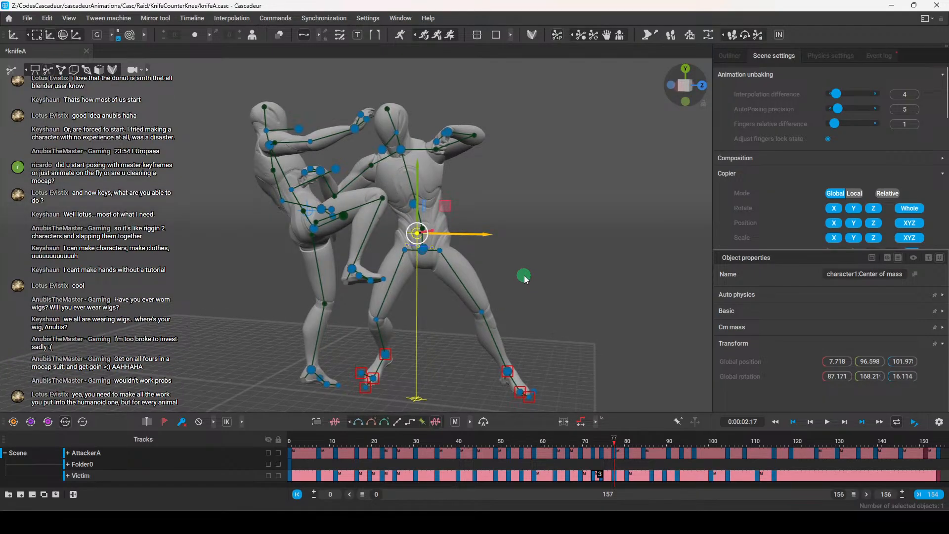
# Fine-tune the victim's body rotation at frame 77 to about 174 degrees in Y, judging it from the front and side
pyautogui.moveTo(525, 278); pyautogui.dragTo(392, 285, button='right')
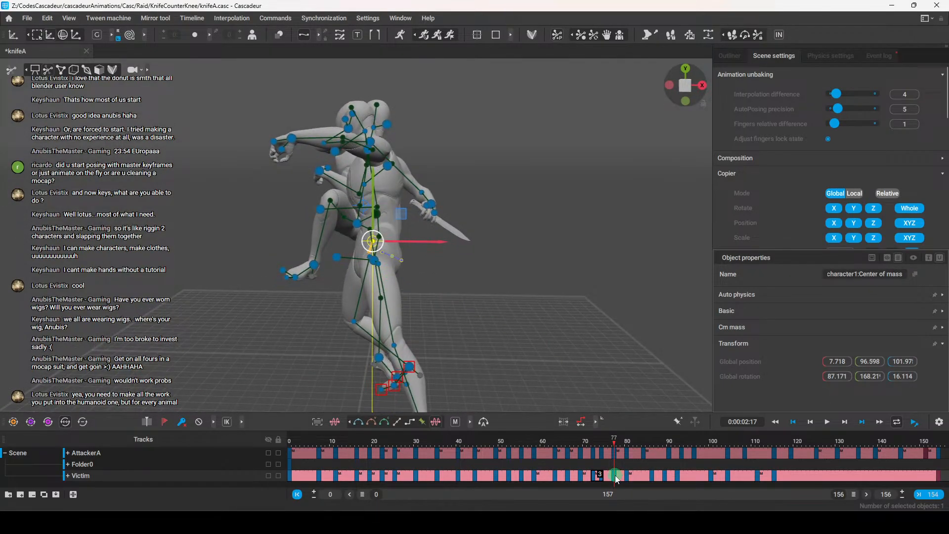
pyautogui.moveTo(521, 321)
pyautogui.keyDown('alt'); pyautogui.mouseDown()
pyautogui.moveTo(524, 290)
pyautogui.moveTo(517, 336)
pyautogui.mouseUp(); pyautogui.keyUp('alt')
pyautogui.press('e')
pyautogui.moveTo(487, 312); pyautogui.dragTo(500, 308, button='middle')
pyautogui.moveTo(408, 193); pyautogui.dragTo(400, 187)
pyautogui.moveTo(439, 319); pyautogui.dragTo(554, 313, button='middle')
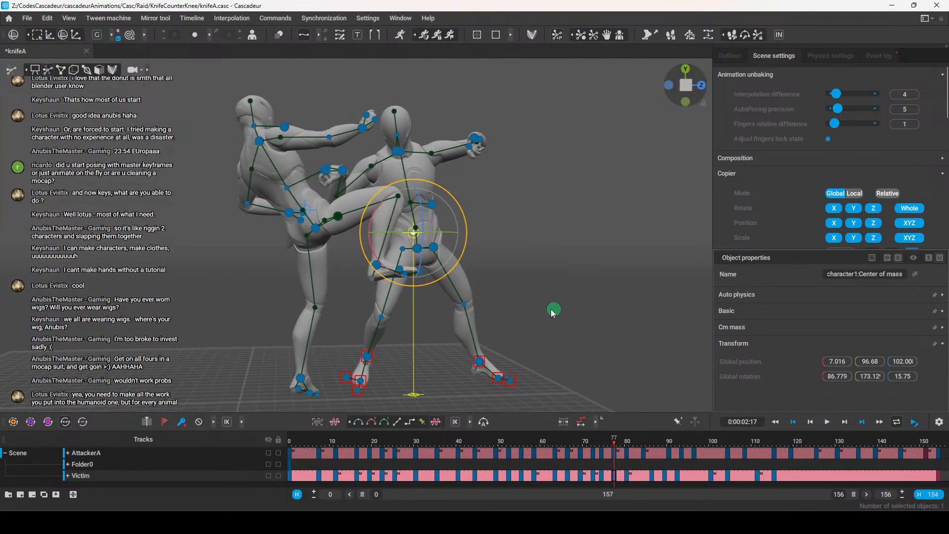
pyautogui.moveTo(519, 264); pyautogui.dragTo(434, 245, button='middle')
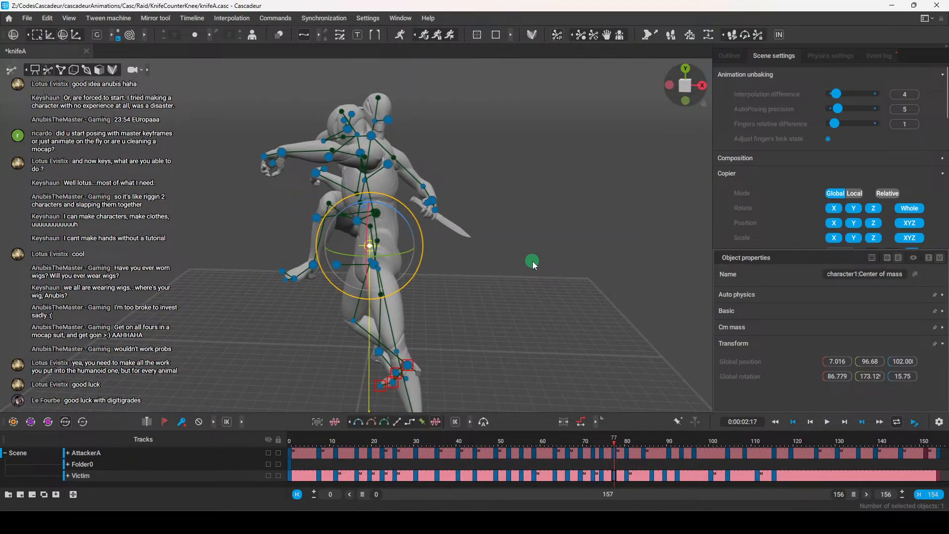
pyautogui.moveTo(441, 251); pyautogui.dragTo(488, 233, button='middle')
pyautogui.moveTo(401, 186); pyautogui.dragTo(401, 186)
pyautogui.moveTo(444, 297); pyautogui.dragTo(529, 317, button='right')
# Select all the victim's foot points at frame 77, unpin them and clear the selection
pyautogui.moveTo(541, 294); pyautogui.dragTo(311, 378)
pyautogui.press('w')
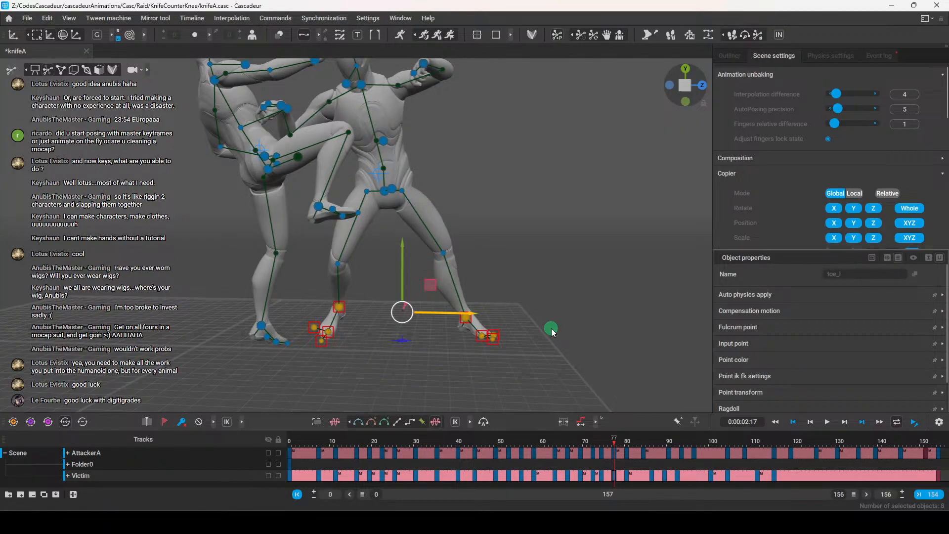
pyautogui.click(550, 319)
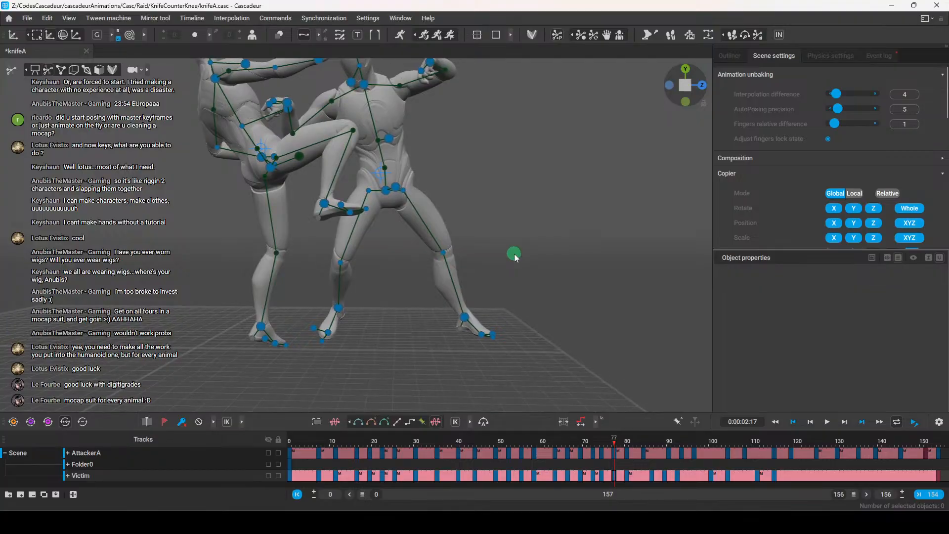
# Examine the knee strike pose of both characters at frame 77 from several angles
pyautogui.keyDown('alt'); pyautogui.moveTo(514, 253); pyautogui.dragTo(366, 254); pyautogui.keyUp('alt')
pyautogui.click(330, 217)
pyautogui.moveTo(379, 220); pyautogui.dragTo(527, 379)
pyautogui.keyDown('alt'); pyautogui.moveTo(438, 322); pyautogui.dragTo(484, 301); pyautogui.keyUp('alt')
pyautogui.keyDown('alt'); pyautogui.moveTo(381, 342); pyautogui.dragTo(484, 355); pyautogui.keyUp('alt')
pyautogui.moveTo(611, 438)
pyautogui.mouseDown()
pyautogui.moveTo(624, 441)
pyautogui.moveTo(614, 443)
pyautogui.mouseUp()
pyautogui.moveTo(544, 331)
pyautogui.keyDown('alt'); pyautogui.mouseDown()
pyautogui.moveTo(501, 329)
pyautogui.moveTo(529, 313)
pyautogui.moveTo(520, 329)
pyautogui.moveTo(527, 315)
pyautogui.moveTo(496, 295)
pyautogui.mouseUp(); pyautogui.keyUp('alt')
pyautogui.keyDown('alt'); pyautogui.moveTo(496, 294); pyautogui.dragTo(497, 305, button='middle'); pyautogui.keyUp('alt')
pyautogui.keyDown('alt'); pyautogui.moveTo(497, 305); pyautogui.dragTo(515, 307, button='right'); pyautogui.keyUp('alt')
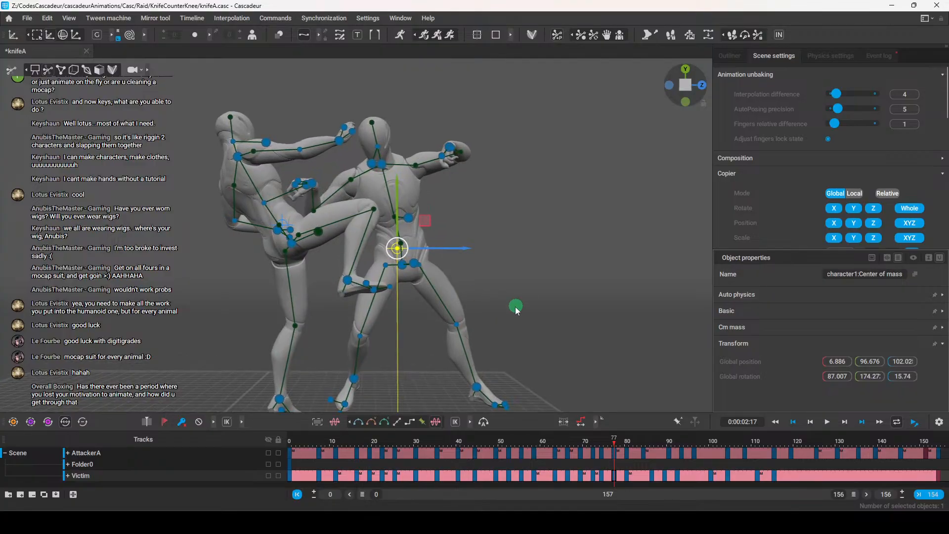
pyautogui.keyDown('alt'); pyautogui.moveTo(515, 306); pyautogui.dragTo(520, 285, button='middle'); pyautogui.keyUp('alt')
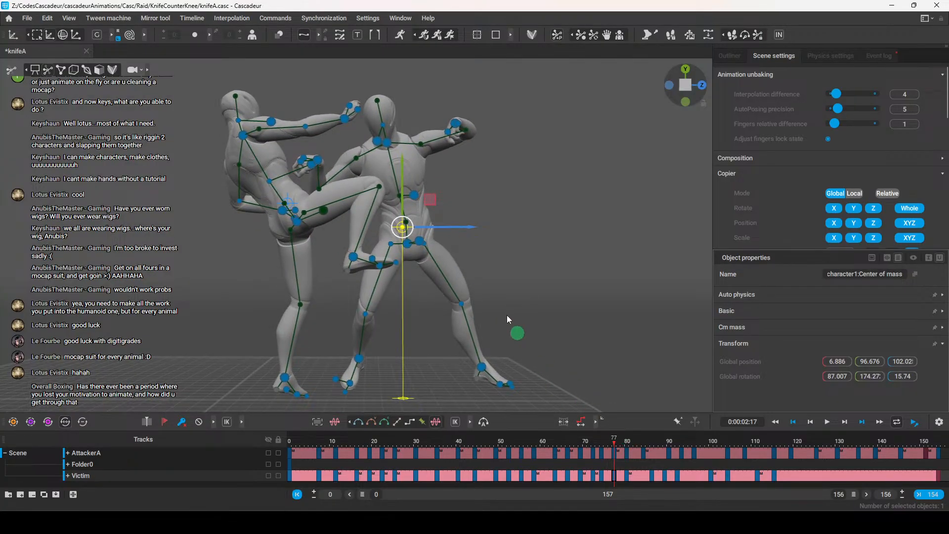
pyautogui.click(515, 329)
# Go to frame 80 and pin the victim's left supporting foot
pyautogui.moveTo(613, 442); pyautogui.dragTo(626, 450)
pyautogui.keyDown('alt'); pyautogui.moveTo(541, 294); pyautogui.dragTo(421, 307); pyautogui.keyUp('alt')
pyautogui.click(390, 239)
pyautogui.keyDown('alt'); pyautogui.moveTo(408, 244); pyautogui.dragTo(396, 371); pyautogui.keyUp('alt')
pyautogui.click(395, 371)
pyautogui.press('r')
pyautogui.click(468, 355)
# Rotate the victim's center of mass at frame 80 so the torso folds forward over the attacker's knee
pyautogui.click(360, 225)
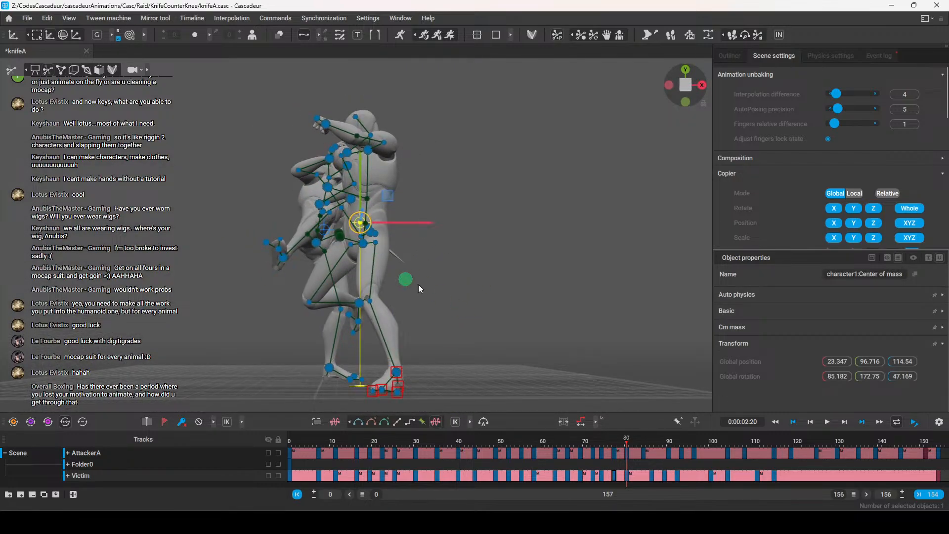
pyautogui.keyDown('alt'); pyautogui.moveTo(409, 280); pyautogui.dragTo(413, 304); pyautogui.keyUp('alt')
pyautogui.press('e')
pyautogui.moveTo(386, 188); pyautogui.dragTo(395, 311)
pyautogui.press('w')
pyautogui.keyDown('alt'); pyautogui.moveTo(469, 322); pyautogui.dragTo(458, 240); pyautogui.keyUp('alt')
pyautogui.keyDown('alt'); pyautogui.moveTo(466, 280); pyautogui.dragTo(484, 264); pyautogui.keyUp('alt')
pyautogui.press('e')
pyautogui.click(542, 211)
pyautogui.doubleClick(404, 209)
pyautogui.moveTo(424, 158); pyautogui.dragTo(405, 149)
# Unpin the victim's left foot at frame 80, including the remaining pinned heel point, undoing any accidental pose change
pyautogui.moveTo(550, 321); pyautogui.dragTo(376, 447)
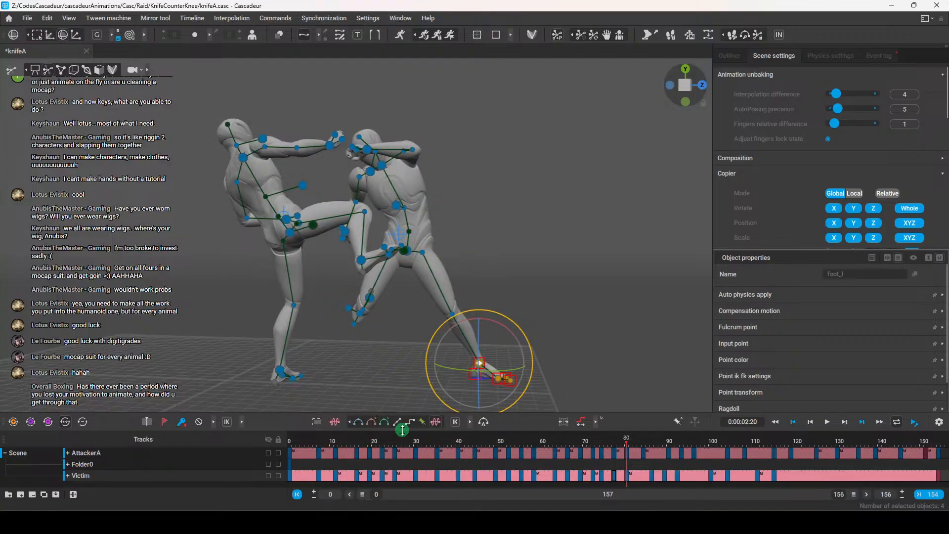
pyautogui.keyDown('alt'); pyautogui.moveTo(537, 248); pyautogui.dragTo(484, 254); pyautogui.keyUp('alt')
pyautogui.keyDown('alt'); pyautogui.moveTo(484, 253); pyautogui.dragTo(486, 229, button='middle'); pyautogui.keyUp('alt')
pyautogui.press('w')
pyautogui.click(538, 274)
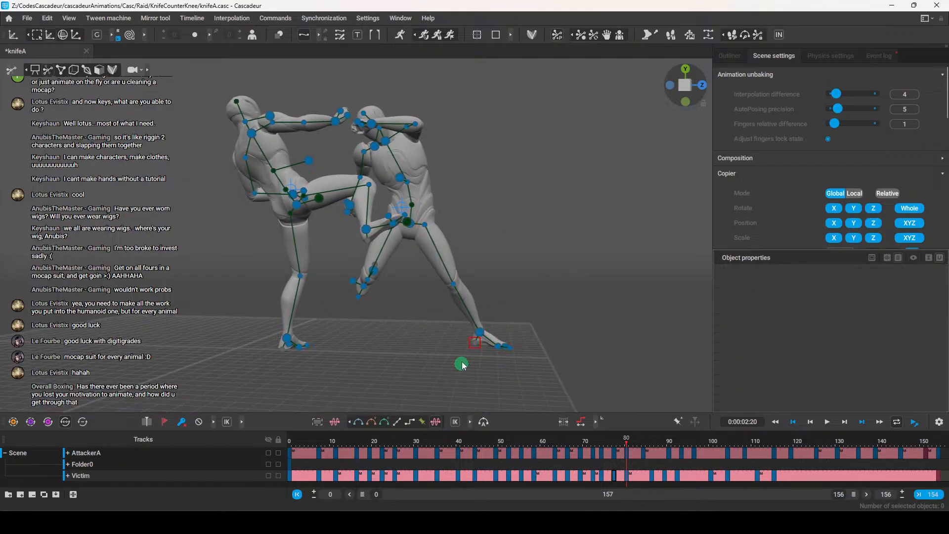
pyautogui.click(475, 346)
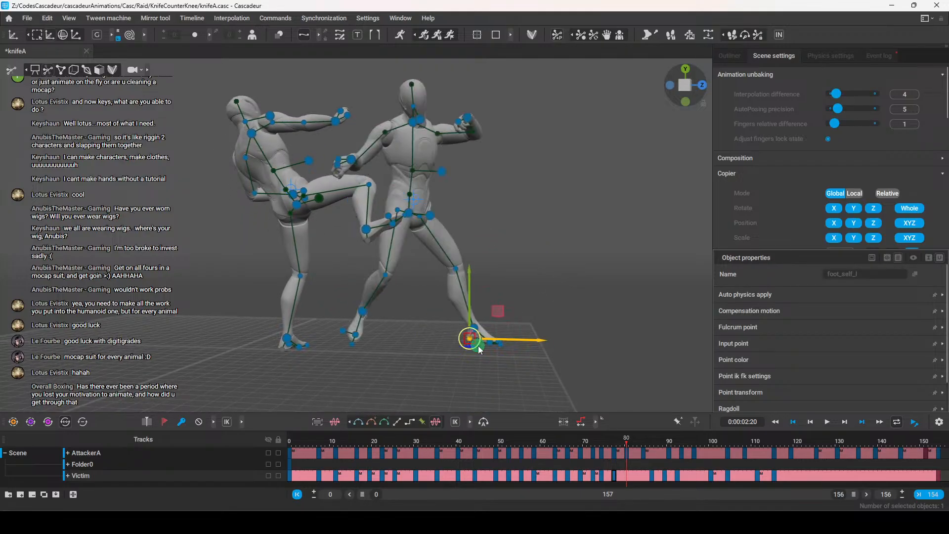
pyautogui.hotkey('ctrl', 'z')
pyautogui.click(532, 315)
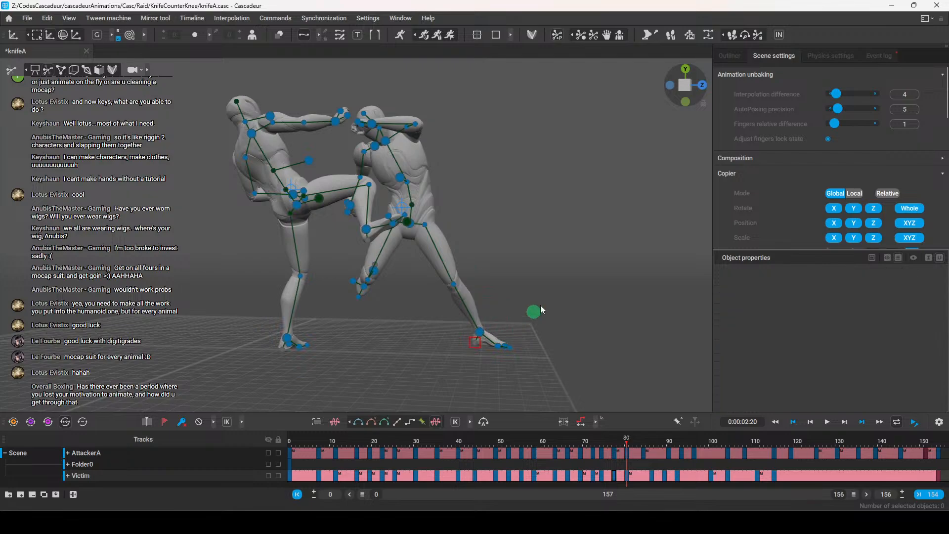
pyautogui.click(475, 343)
pyautogui.click(517, 309)
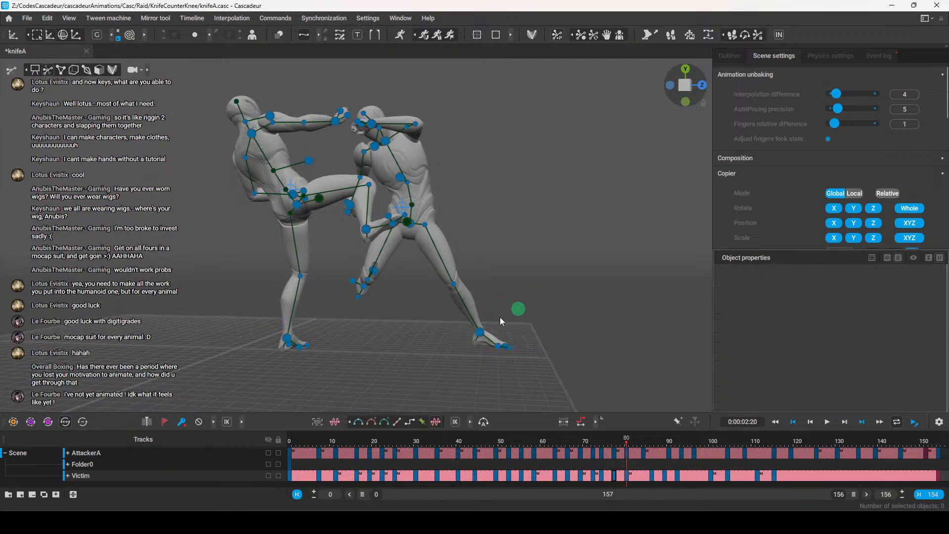
# Move the victim's left foot slightly towards the attacker at frame 80 and let AutoPosing drive its toe points
pyautogui.click(480, 332)
pyautogui.moveTo(525, 333); pyautogui.dragTo(514, 334)
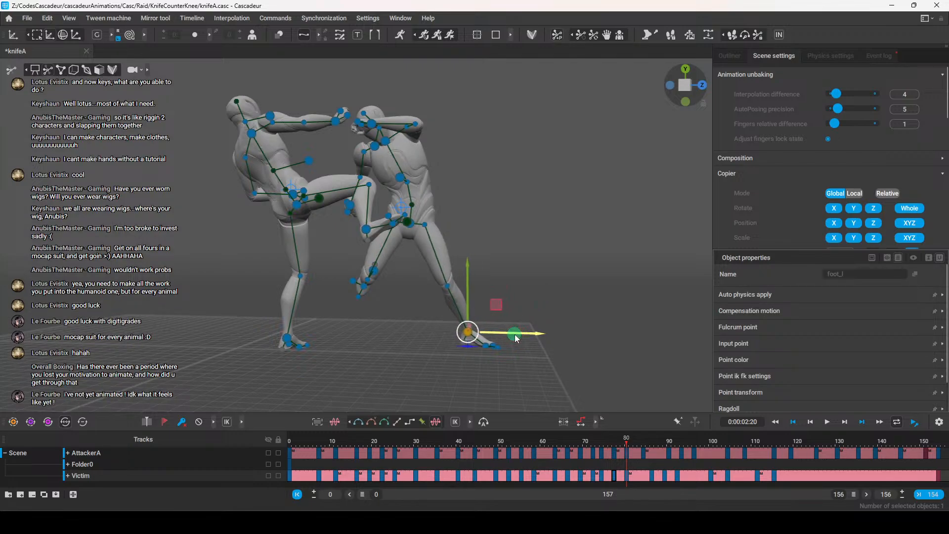
pyautogui.click(487, 337)
pyautogui.click(481, 337)
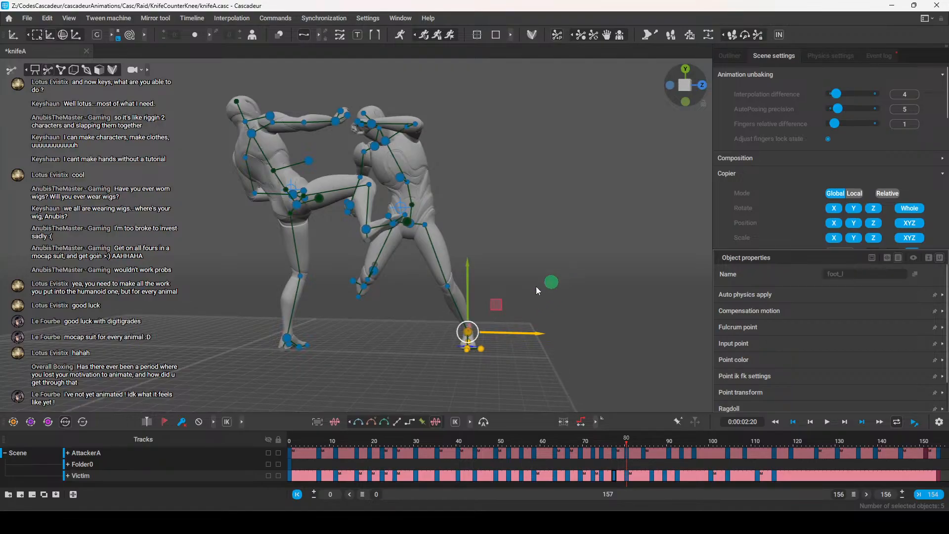
pyautogui.click(450, 284)
pyautogui.click(559, 307)
# Go to frame 84 and select the victim's center of mass with the rotate tool
pyautogui.moveTo(557, 317); pyautogui.dragTo(541, 388, button='right')
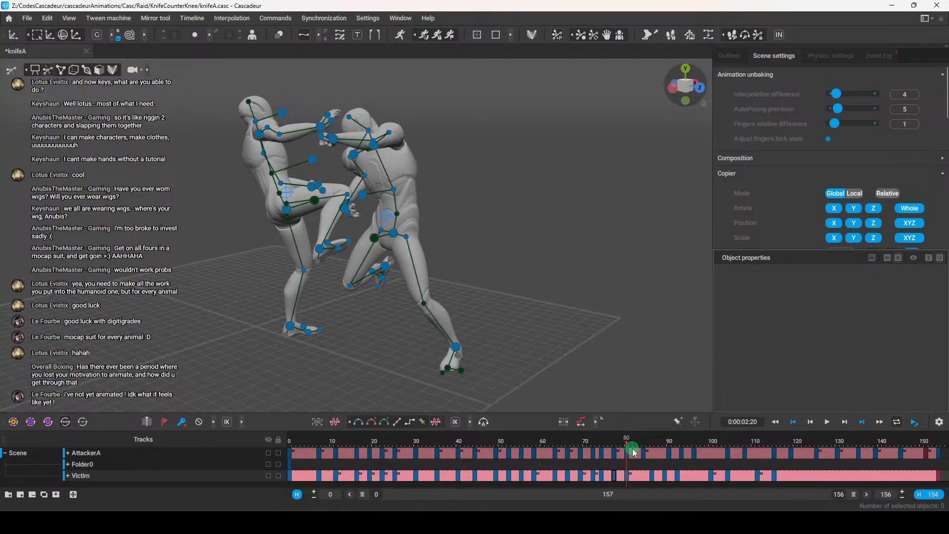
pyautogui.moveTo(626, 447); pyautogui.dragTo(642, 451)
pyautogui.moveTo(495, 291); pyautogui.dragTo(435, 247, button='right')
pyautogui.moveTo(474, 365); pyautogui.dragTo(479, 323, button='right')
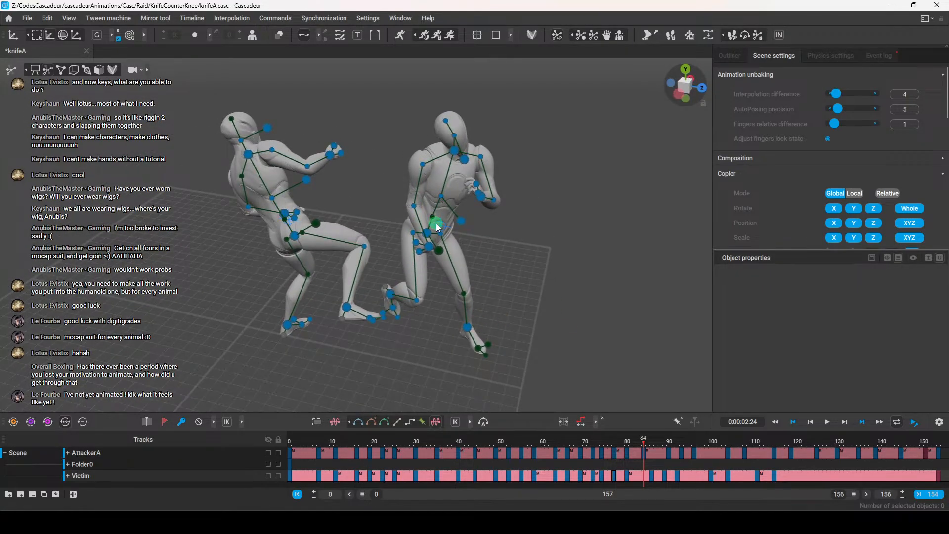
pyautogui.click(437, 226)
pyautogui.press('e')
pyautogui.moveTo(472, 250); pyautogui.dragTo(487, 336)
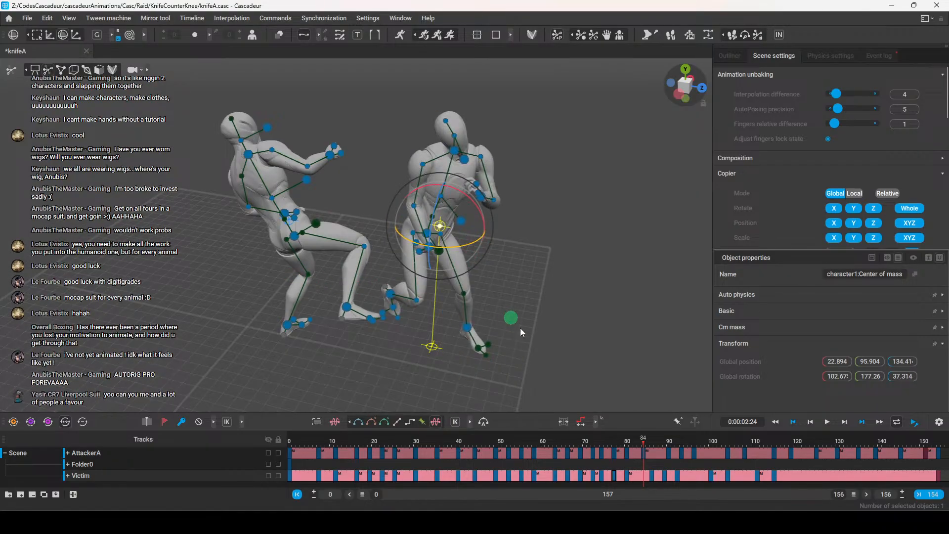
# Step through the victim's keyframes after frame 84 and remove the keys at frames 86 and 89
pyautogui.click(651, 476)
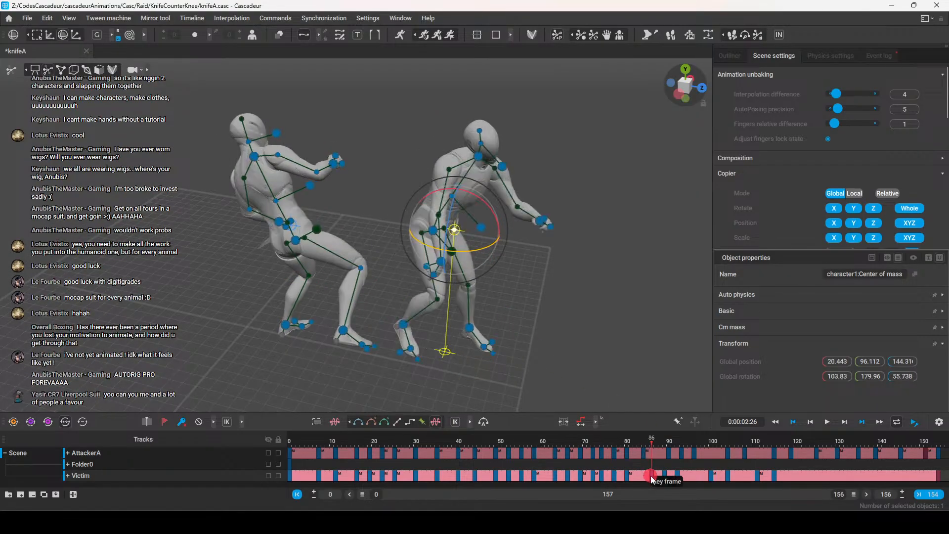
pyautogui.click(644, 476)
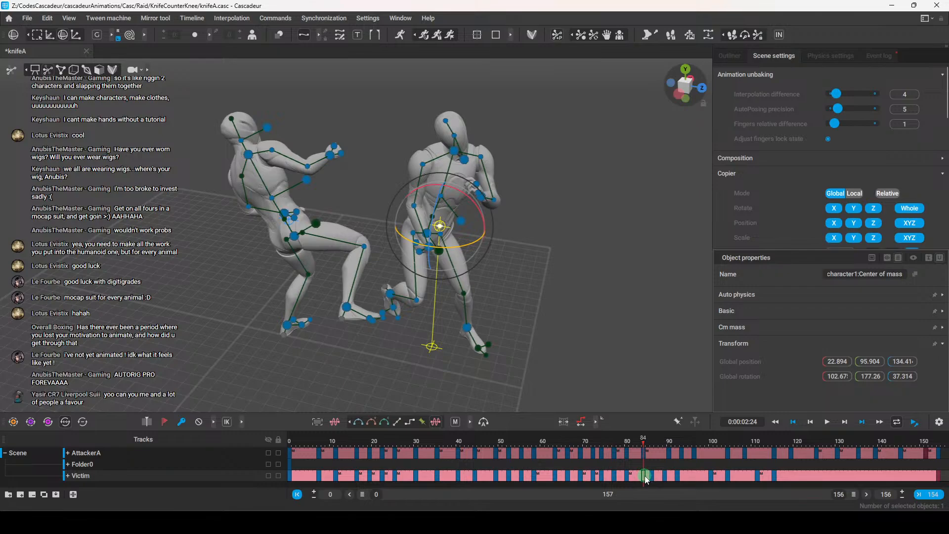
pyautogui.click(651, 477)
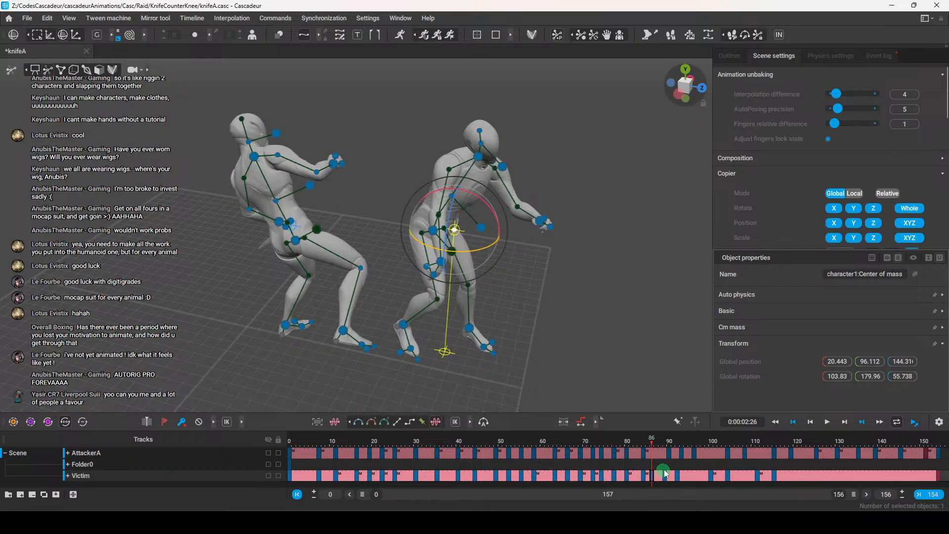
pyautogui.click(664, 440)
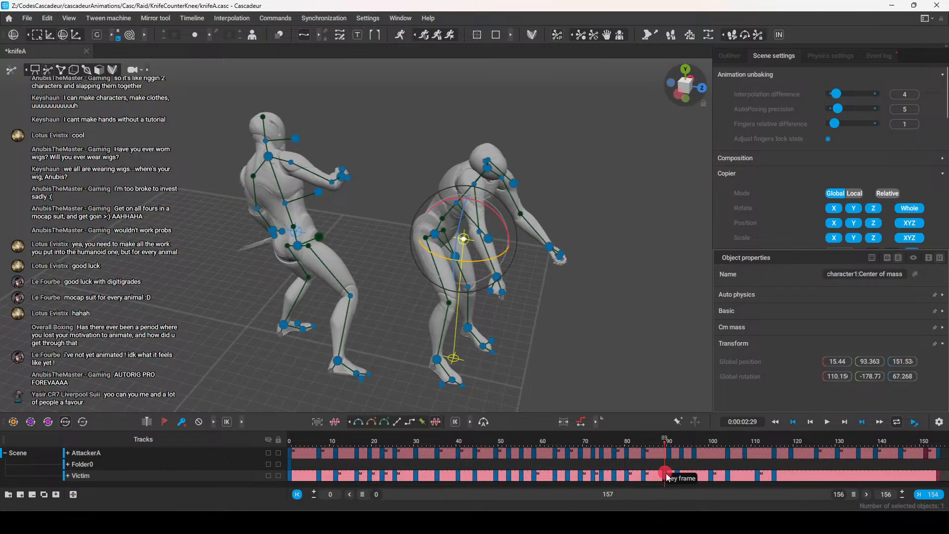
pyautogui.click(677, 440)
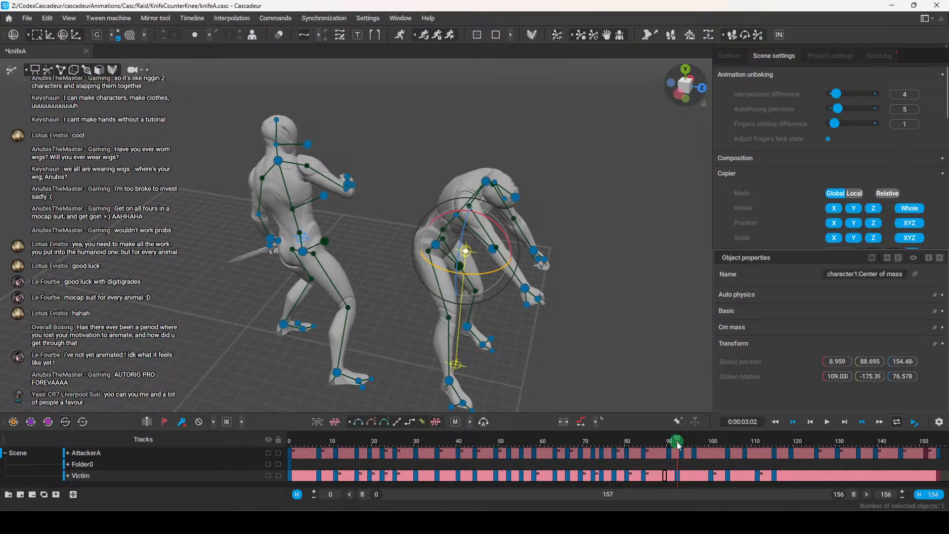
# Rotate the victim's center of mass in interval edit mode from frame 84 to the end so he faces the attacker
pyautogui.click(642, 476)
pyautogui.moveTo(643, 477); pyautogui.dragTo(939, 479)
pyautogui.click(641, 461)
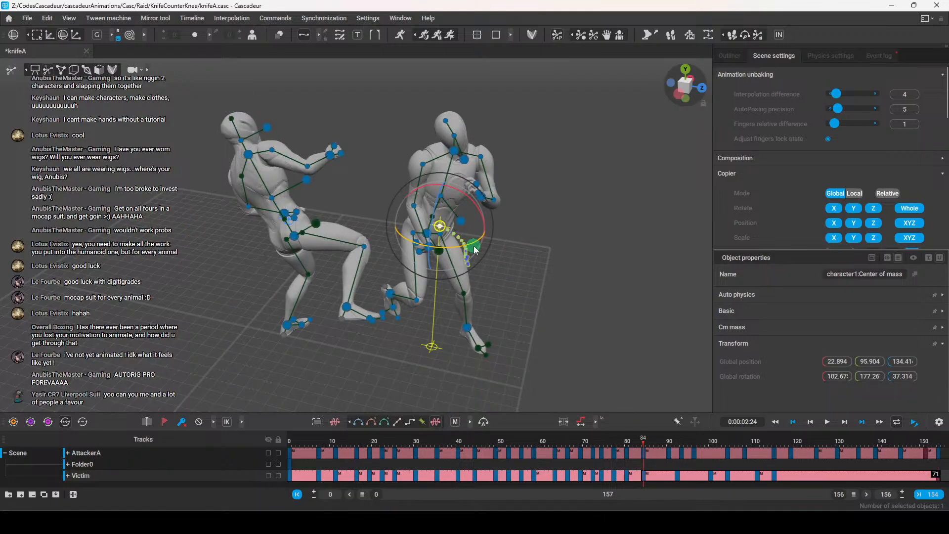
pyautogui.click(580, 421)
pyautogui.moveTo(494, 264); pyautogui.dragTo(536, 322)
pyautogui.moveTo(642, 439); pyautogui.dragTo(642, 467)
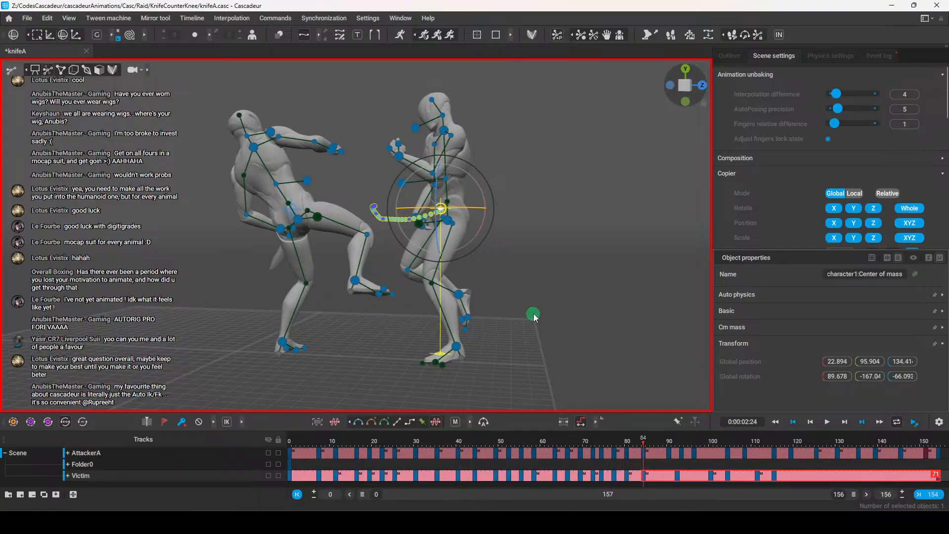
pyautogui.scroll(-2, 482, 301)
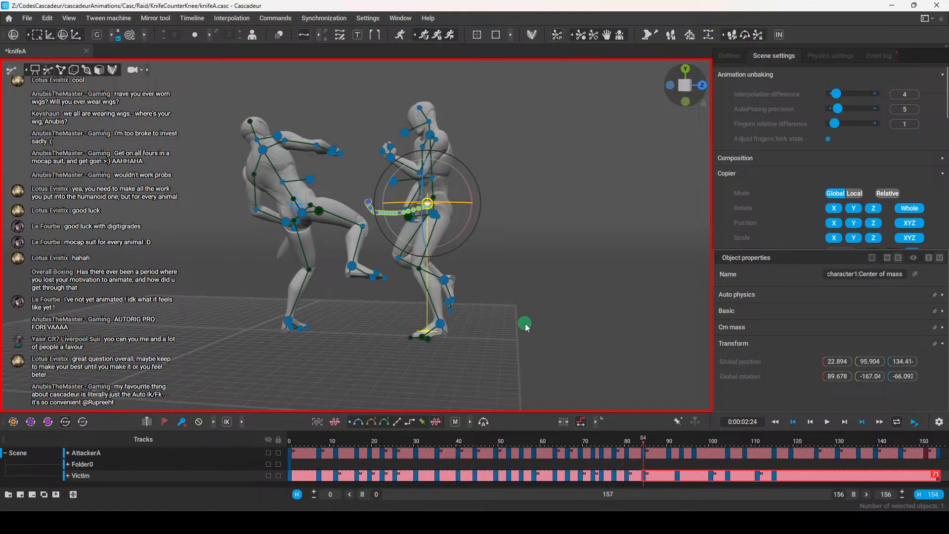
pyautogui.moveTo(643, 444)
pyautogui.mouseDown()
pyautogui.moveTo(630, 443)
pyautogui.moveTo(647, 457)
pyautogui.mouseUp()
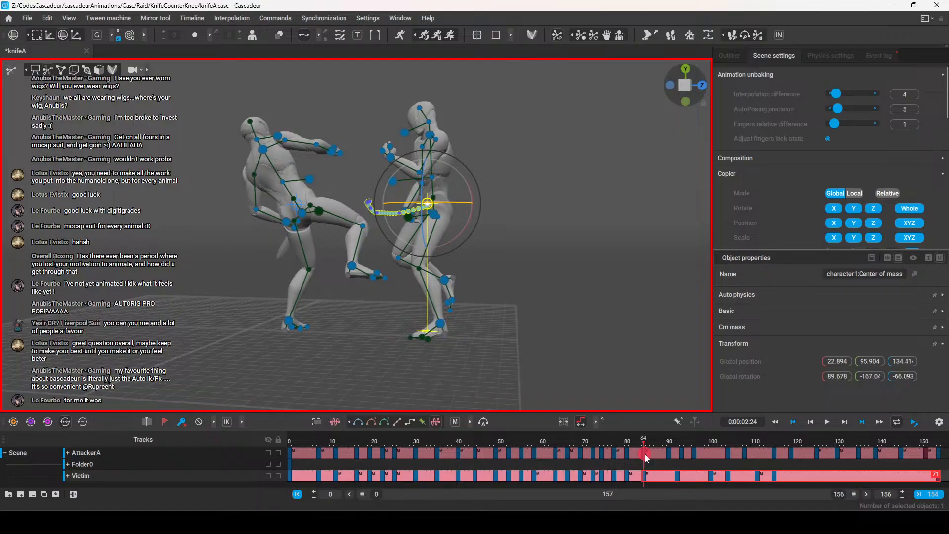
pyautogui.moveTo(645, 457)
pyautogui.mouseDown()
pyautogui.moveTo(660, 457)
pyautogui.moveTo(613, 465)
pyautogui.moveTo(641, 463)
pyautogui.mouseUp()
pyautogui.click(582, 422)
# Key the victim at frame 90 and remove his key at frame 92
pyautogui.click(639, 440)
pyautogui.moveTo(644, 441); pyautogui.dragTo(671, 449)
pyautogui.click(667, 476)
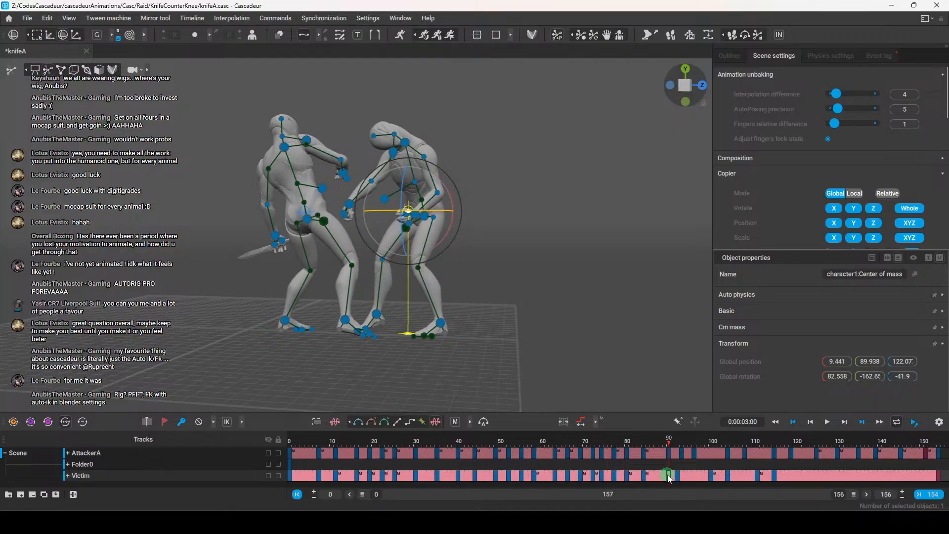
pyautogui.click(675, 474)
pyautogui.moveTo(675, 444); pyautogui.dragTo(669, 451)
# Examine the victim's bent-over pose around frame 90 from several angles
pyautogui.moveTo(568, 301)
pyautogui.keyDown('alt'); pyautogui.mouseDown()
pyautogui.moveTo(525, 272)
pyautogui.moveTo(578, 305)
pyautogui.mouseUp(); pyautogui.keyUp('alt')
pyautogui.scroll(3, 549, 302)
pyautogui.keyDown('alt'); pyautogui.moveTo(535, 301); pyautogui.dragTo(534, 318, button='middle'); pyautogui.keyUp('alt')
pyautogui.keyDown('alt'); pyautogui.moveTo(533, 317); pyautogui.dragTo(452, 357); pyautogui.keyUp('alt')
pyautogui.click(539, 274)
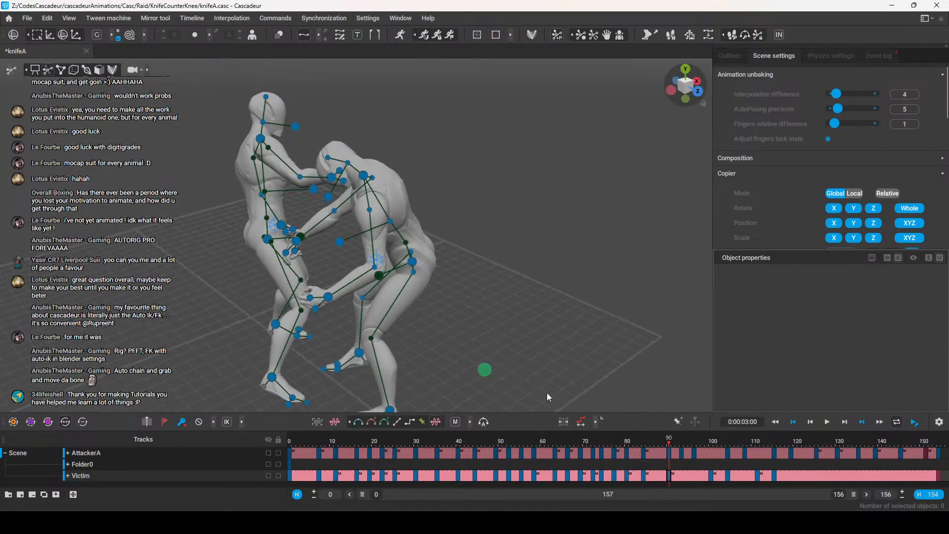
pyautogui.moveTo(668, 445)
pyautogui.mouseDown()
pyautogui.moveTo(657, 448)
pyautogui.moveTo(666, 449)
pyautogui.mouseUp()
pyautogui.keyDown('alt'); pyautogui.moveTo(498, 349); pyautogui.dragTo(540, 366); pyautogui.keyUp('alt')
pyautogui.moveTo(673, 441)
pyautogui.mouseDown()
pyautogui.moveTo(631, 449)
pyautogui.moveTo(667, 449)
pyautogui.mouseUp()
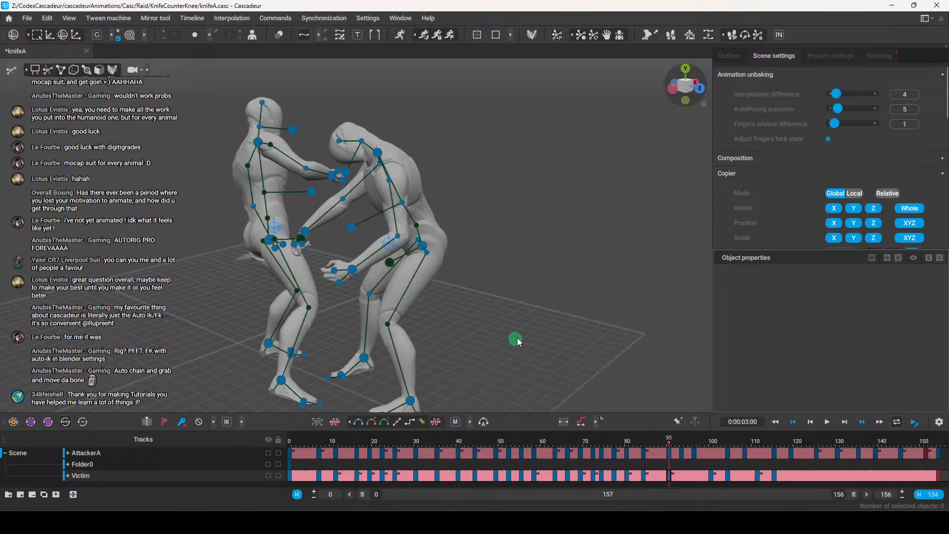
pyautogui.keyDown('alt'); pyautogui.moveTo(515, 339); pyautogui.dragTo(609, 314); pyautogui.keyUp('alt')
# Pin both of the victim's feet at frame 90 and shift his center of mass back from the attacker to about Z 131.5
pyautogui.click(434, 227)
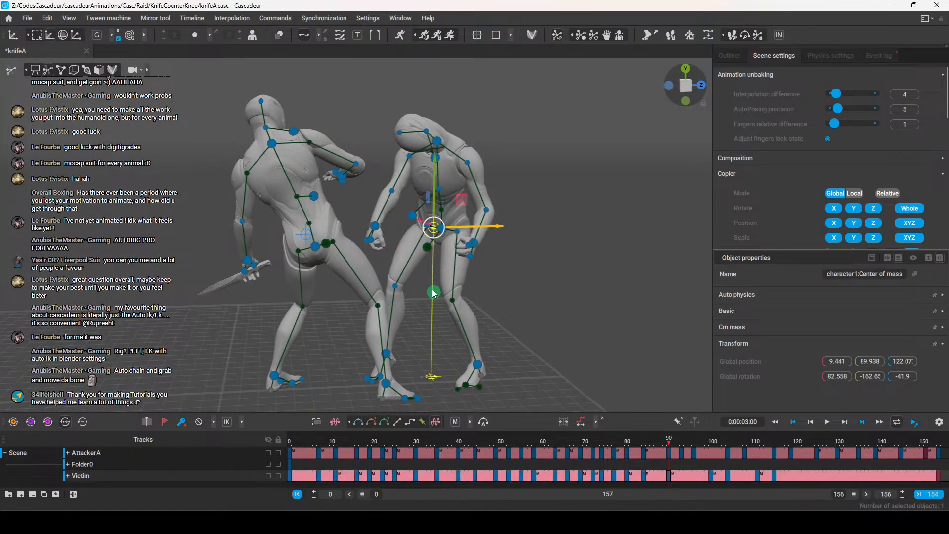
pyautogui.keyDown('alt'); pyautogui.moveTo(510, 343); pyautogui.dragTo(473, 306); pyautogui.keyUp('alt')
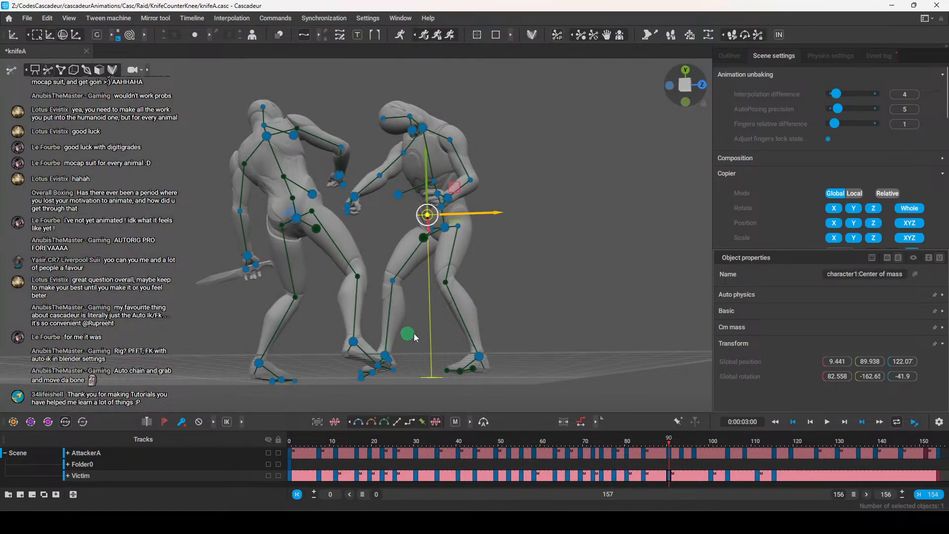
pyautogui.keyDown('alt'); pyautogui.moveTo(401, 335); pyautogui.dragTo(393, 364); pyautogui.keyUp('alt')
pyautogui.click(385, 358)
pyautogui.keyDown('shift'); pyautogui.click(472, 370); pyautogui.keyUp('shift')
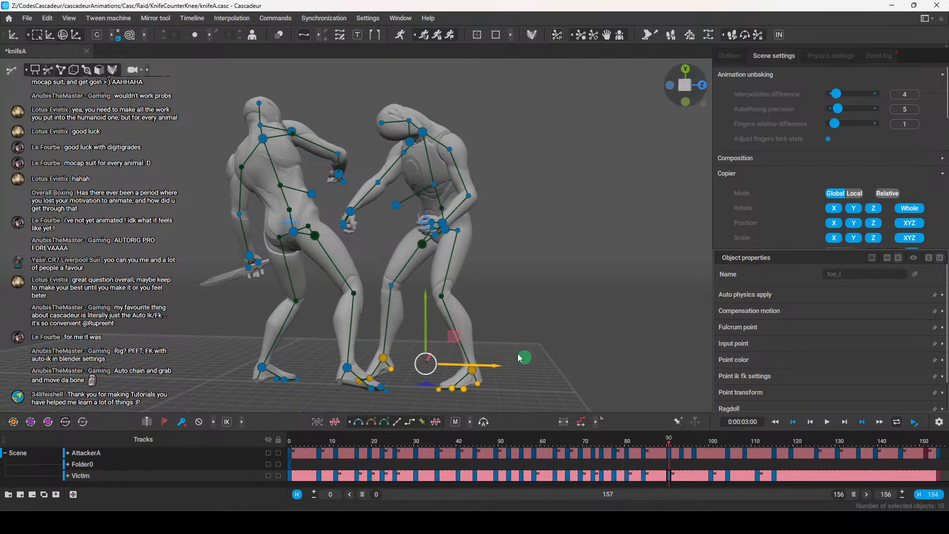
pyautogui.press('r')
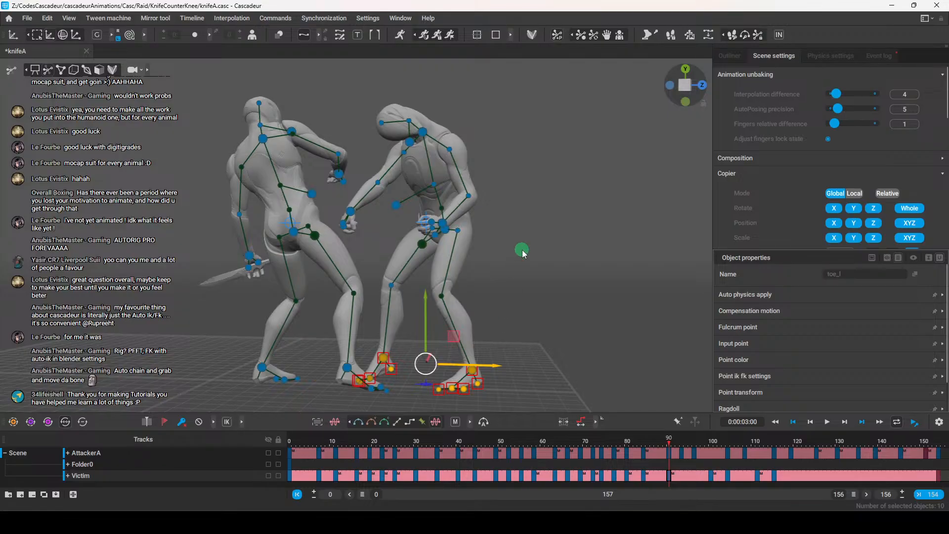
pyautogui.click(423, 218)
pyautogui.moveTo(493, 220); pyautogui.dragTo(513, 229)
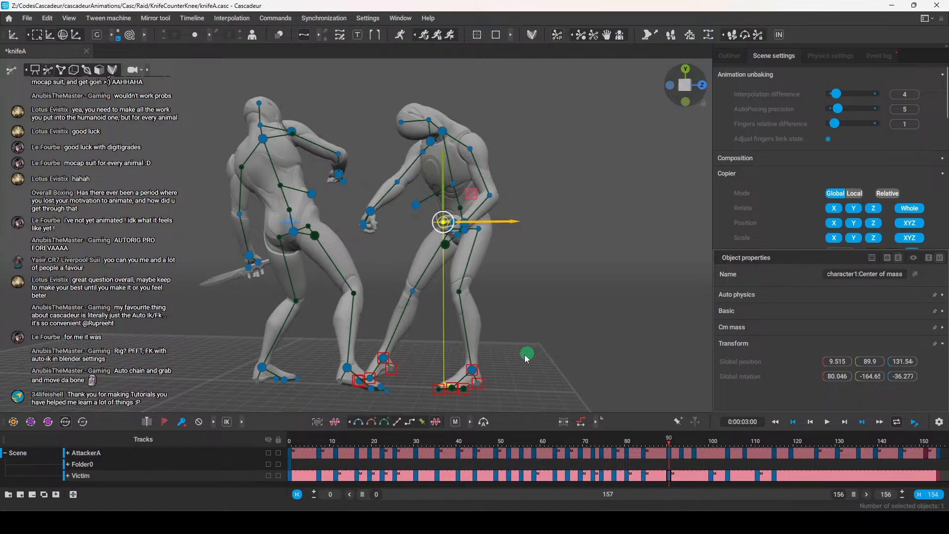
# Unpin the victim's right foot points at frame 90, including the heel point
pyautogui.moveTo(540, 324); pyautogui.dragTo(523, 296, button='right')
pyautogui.moveTo(555, 250); pyautogui.dragTo(348, 322)
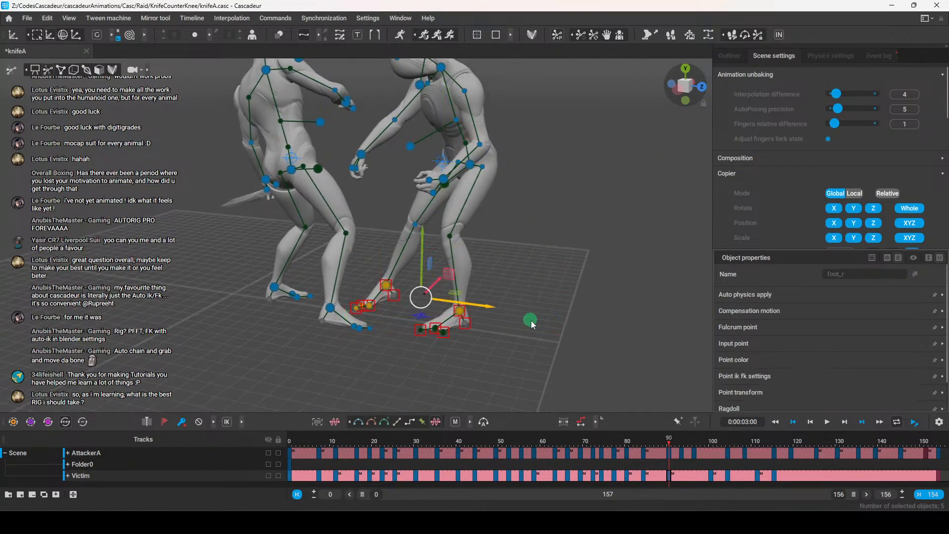
pyautogui.click(506, 358)
pyautogui.moveTo(522, 363); pyautogui.dragTo(409, 292)
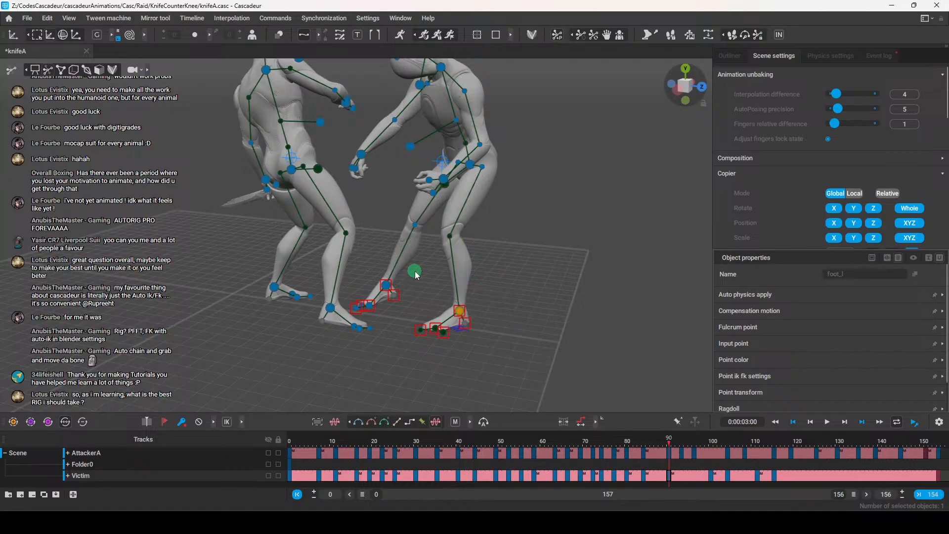
pyautogui.click(535, 283)
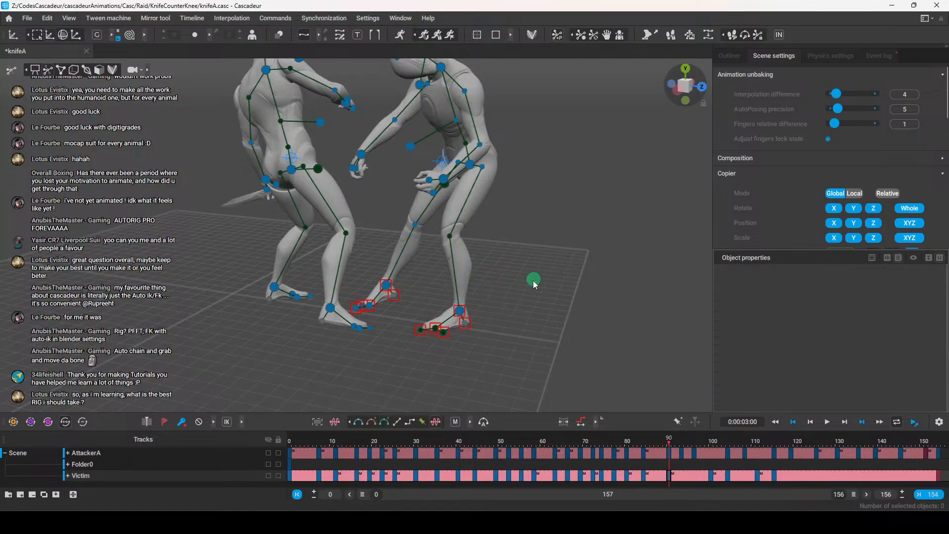
pyautogui.keyDown('alt'); pyautogui.moveTo(534, 281); pyautogui.dragTo(519, 311); pyautogui.keyUp('alt')
pyautogui.moveTo(436, 315); pyautogui.dragTo(492, 321)
pyautogui.keyDown('shift'); pyautogui.moveTo(514, 394); pyautogui.dragTo(394, 325); pyautogui.keyUp('shift')
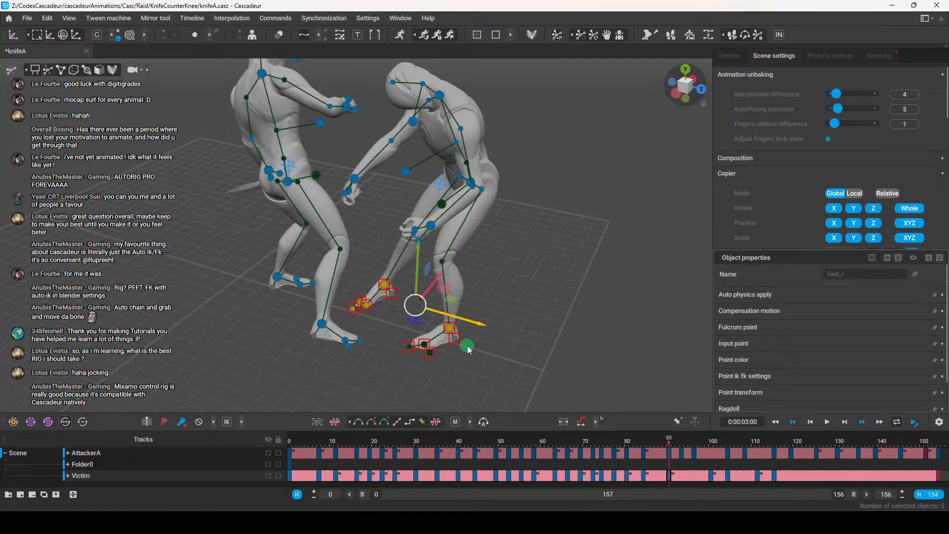
pyautogui.press('z')
pyautogui.click(496, 359)
pyautogui.click(393, 294)
pyautogui.press('z')
# Unpin the remaining heel, ankle and toe points of the victim's left foot at frame 90
pyautogui.click(477, 392)
pyautogui.click(458, 339)
pyautogui.press('z')
pyautogui.click(445, 361)
pyautogui.click(448, 328)
pyautogui.press('z')
pyautogui.click(484, 377)
pyautogui.click(445, 327)
pyautogui.press('z')
pyautogui.click(479, 363)
# Scrub between frames 84 and 90 to review the victim's transition into the bent-over pose
pyautogui.moveTo(481, 363); pyautogui.dragTo(517, 342, button='middle')
pyautogui.moveTo(670, 440)
pyautogui.mouseDown()
pyautogui.moveTo(643, 451)
pyautogui.moveTo(670, 453)
pyautogui.mouseUp()
pyautogui.scroll(-2, 610, 355)
pyautogui.moveTo(609, 354); pyautogui.dragTo(563, 388, button='middle')
pyautogui.moveTo(669, 439); pyautogui.dragTo(643, 467)
pyautogui.moveTo(571, 323); pyautogui.dragTo(623, 353, button='right')
pyautogui.moveTo(640, 438); pyautogui.dragTo(643, 470)
pyautogui.moveTo(531, 332); pyautogui.dragTo(523, 279, button='middle')
# Browse the sample models on the start screen and return to the scene
pyautogui.click(9, 23)
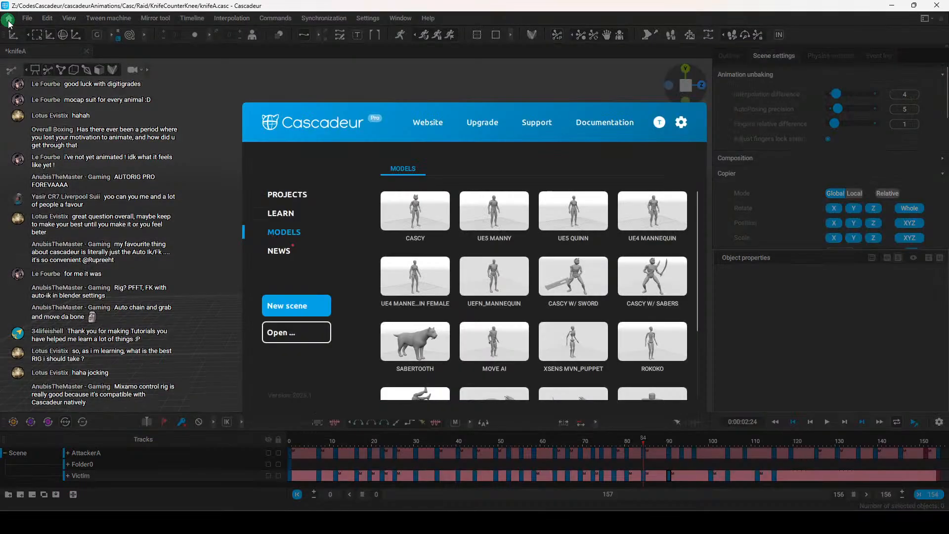
pyautogui.scroll(-3, 593, 287)
pyautogui.scroll(3, 552, 289)
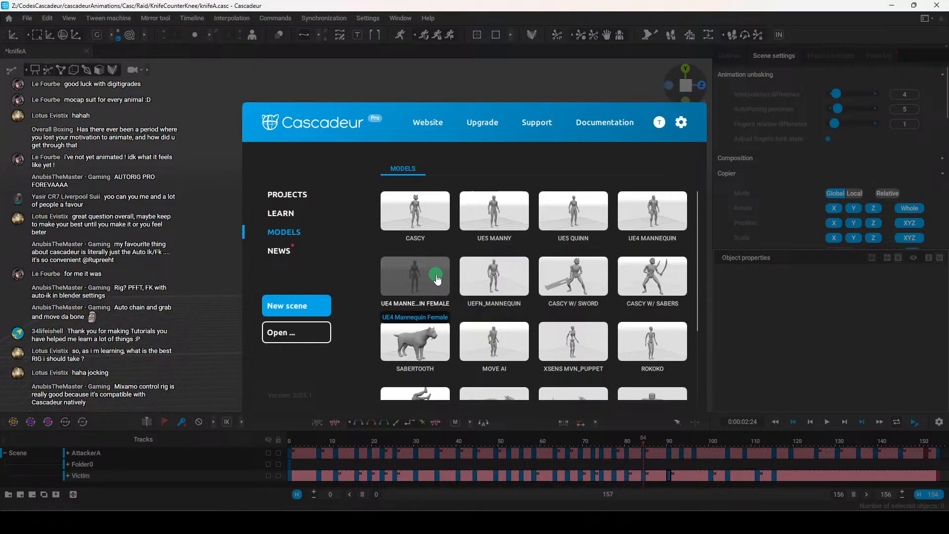
pyautogui.scroll(-1, 573, 286)
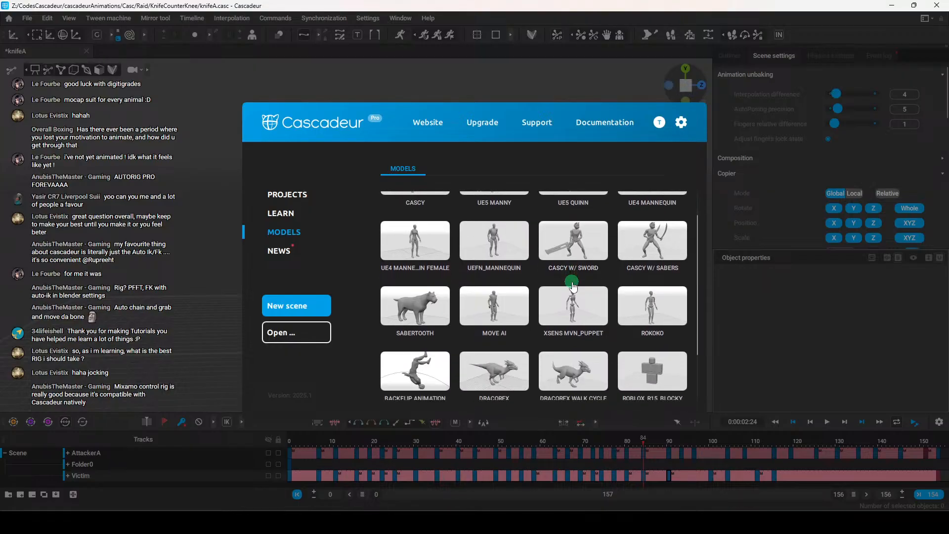
pyautogui.scroll(-2, 405, 316)
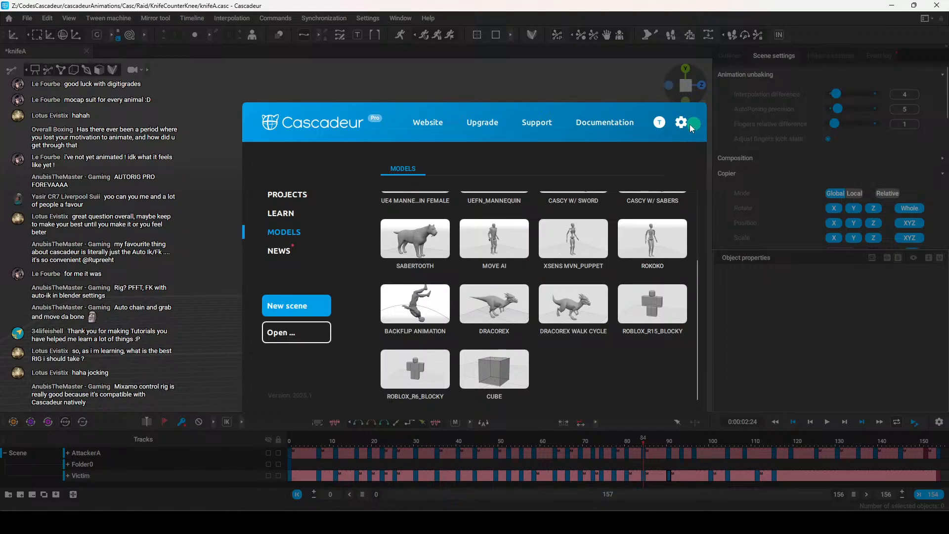
pyautogui.click(143, 237)
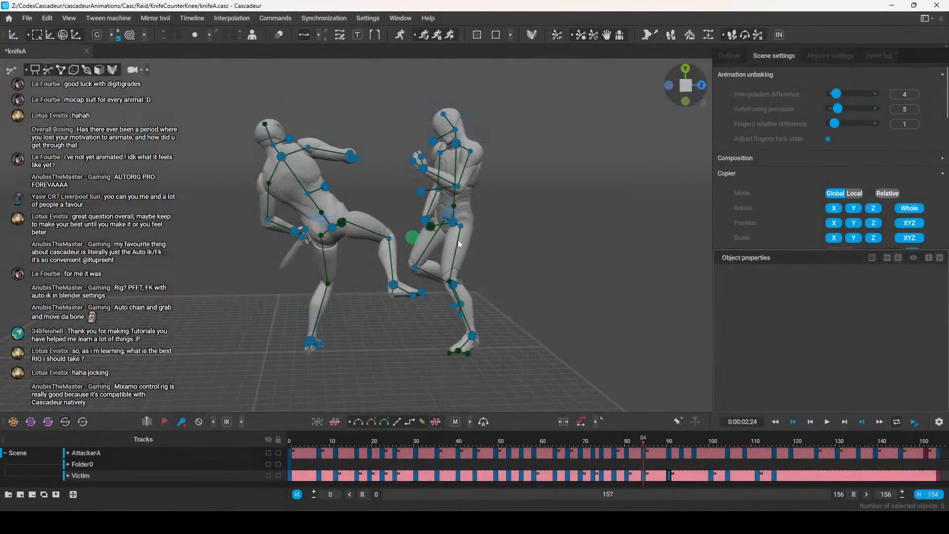
# Move the victim's left foot towards the attacker at frame 84 and rotate it so the toes point at him
pyautogui.moveTo(645, 443)
pyautogui.mouseDown()
pyautogui.moveTo(621, 447)
pyautogui.moveTo(645, 450)
pyautogui.mouseUp()
pyautogui.click(473, 341)
pyautogui.moveTo(509, 336); pyautogui.dragTo(478, 334)
pyautogui.moveTo(517, 333); pyautogui.dragTo(427, 332, button='middle')
pyautogui.press('e')
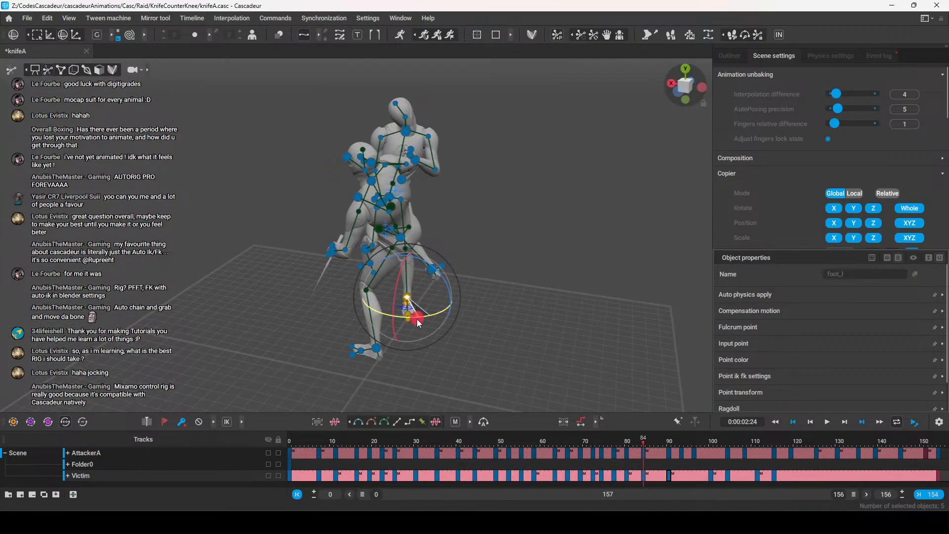
pyautogui.moveTo(498, 336); pyautogui.dragTo(384, 319, button='middle')
pyautogui.press('w')
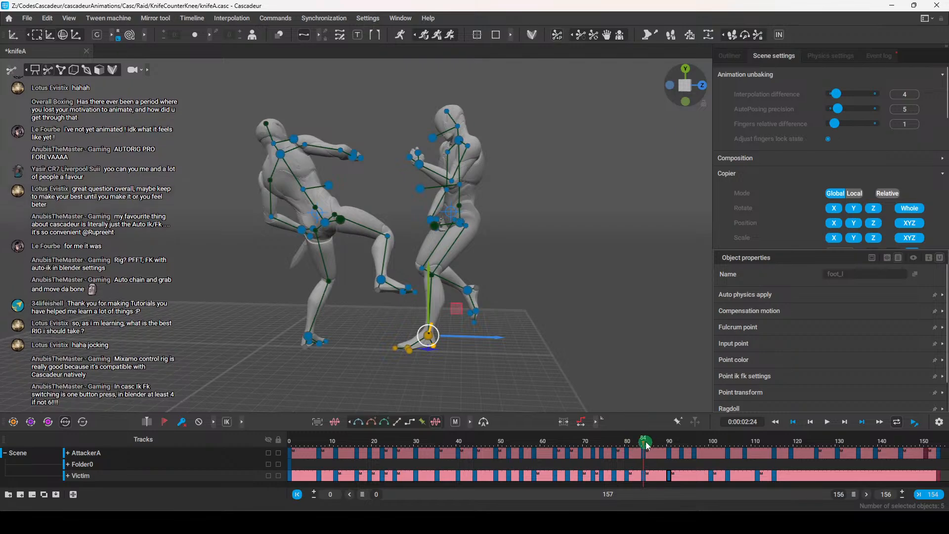
# Match the victim's left foot at frame 90 to its previous key pose with the Tween machine
pyautogui.moveTo(645, 444); pyautogui.dragTo(667, 450)
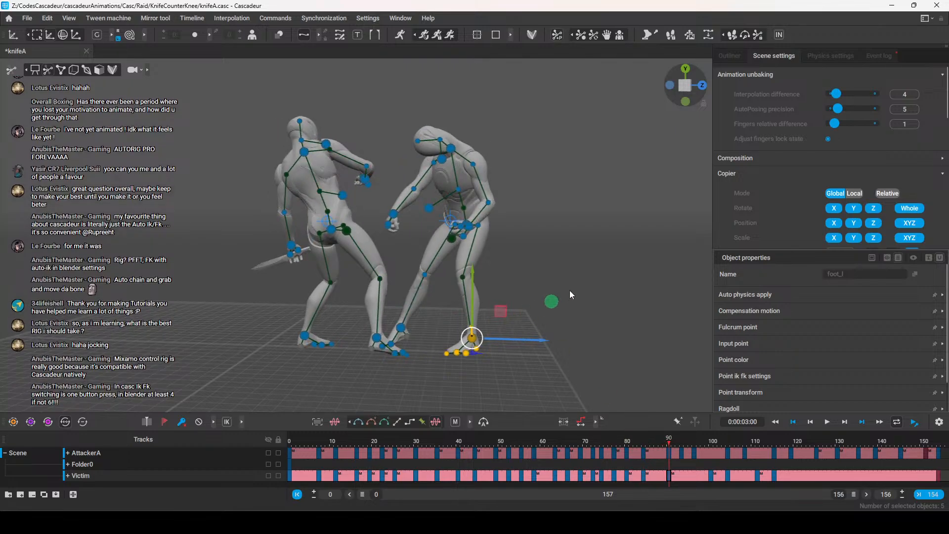
pyautogui.moveTo(556, 299); pyautogui.dragTo(563, 312, button='middle')
pyautogui.click(728, 56)
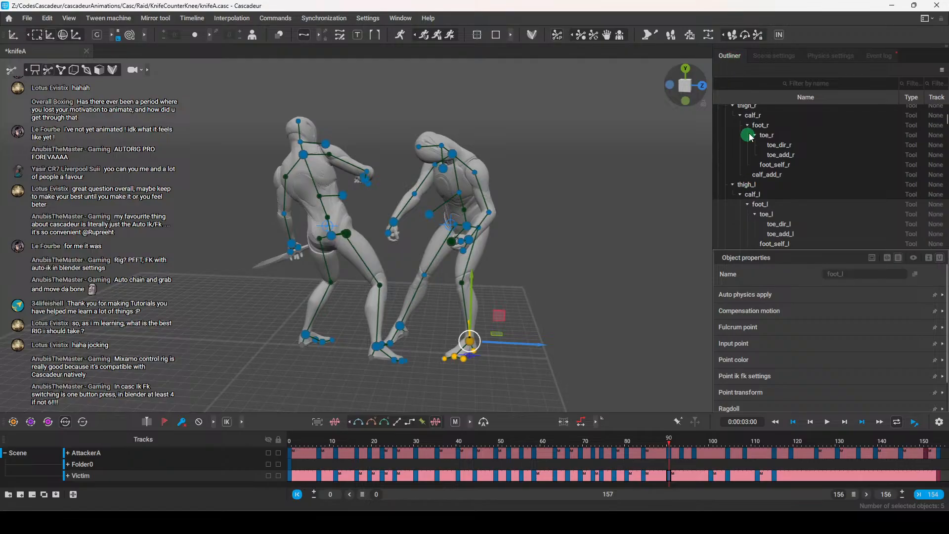
pyautogui.scroll(5, 757, 159)
pyautogui.click(773, 56)
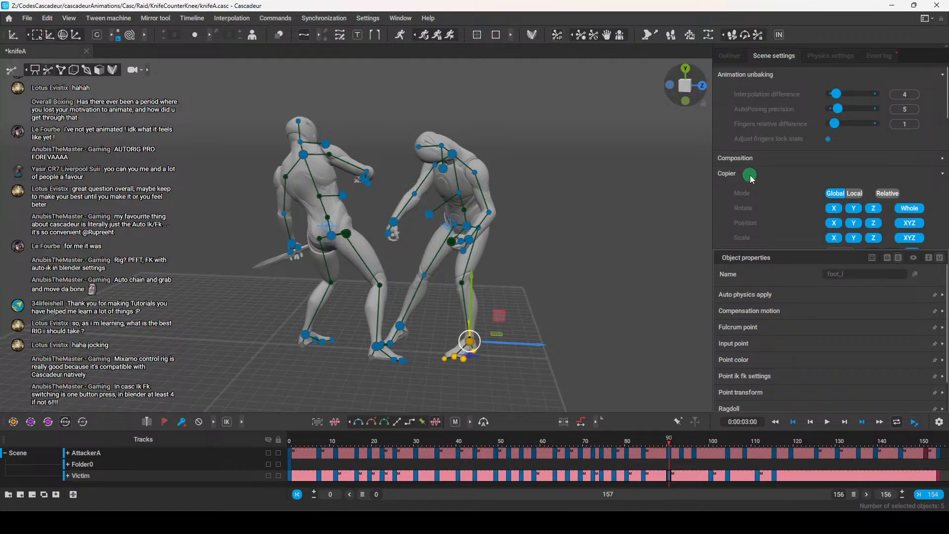
pyautogui.scroll(-4, 754, 176)
pyautogui.scroll(2, 733, 178)
pyautogui.scroll(-5, 733, 177)
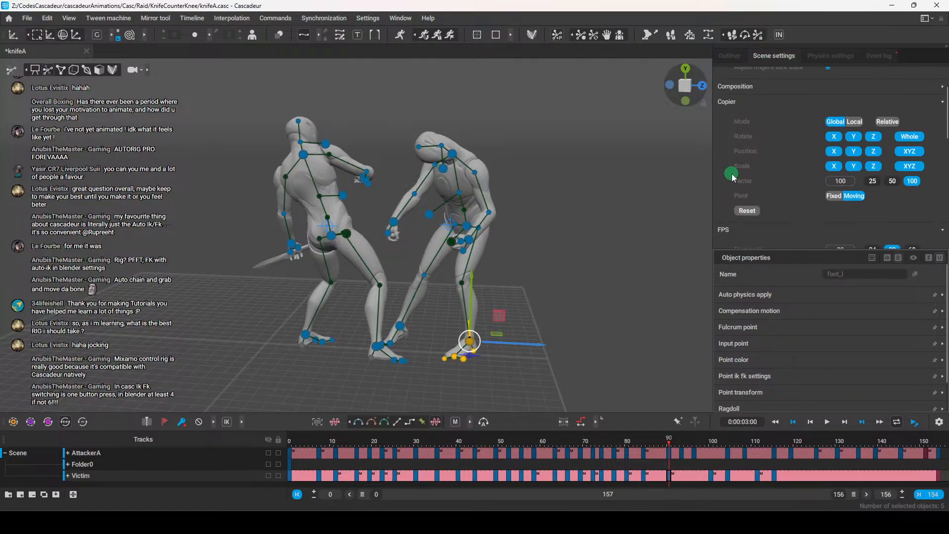
pyautogui.scroll(-5, 734, 179)
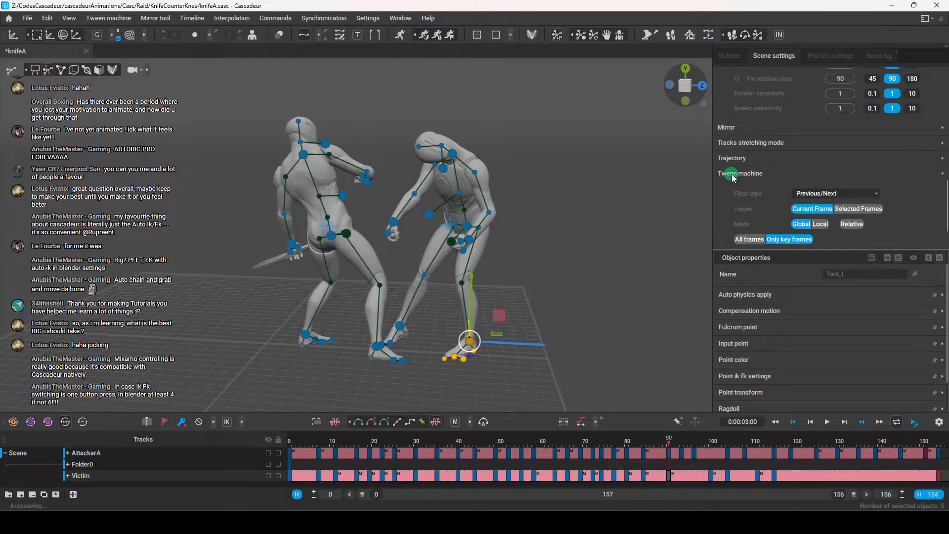
pyautogui.moveTo(809, 197); pyautogui.dragTo(639, 242)
# Compare frames 84 and 90, and move and rotate the victim's left foot at frame 90 towards the attacker
pyautogui.moveTo(477, 325)
pyautogui.mouseDown(button='middle')
pyautogui.moveTo(508, 297)
pyautogui.moveTo(482, 323)
pyautogui.mouseUp(button='middle')
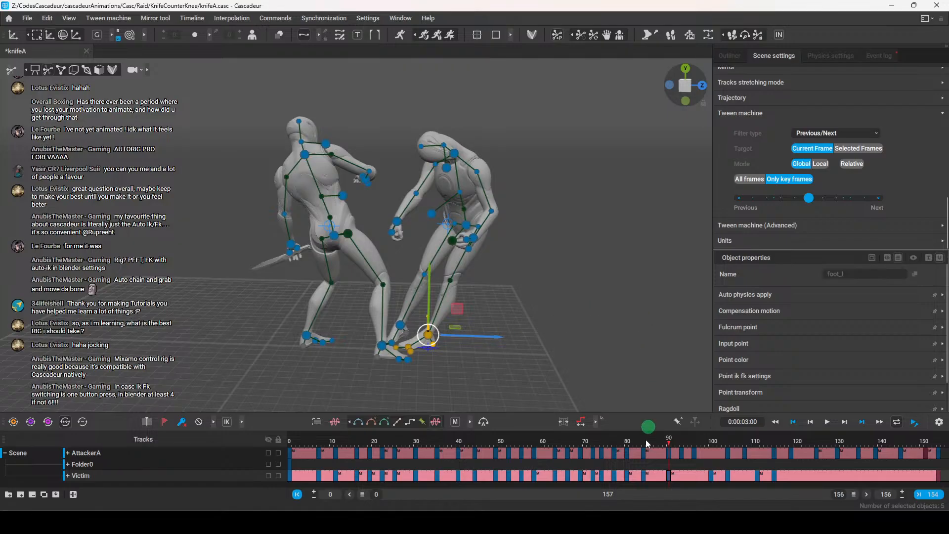
pyautogui.moveTo(666, 448); pyautogui.dragTo(642, 457)
pyautogui.moveTo(433, 336); pyautogui.dragTo(440, 291)
pyautogui.moveTo(641, 441); pyautogui.dragTo(669, 442)
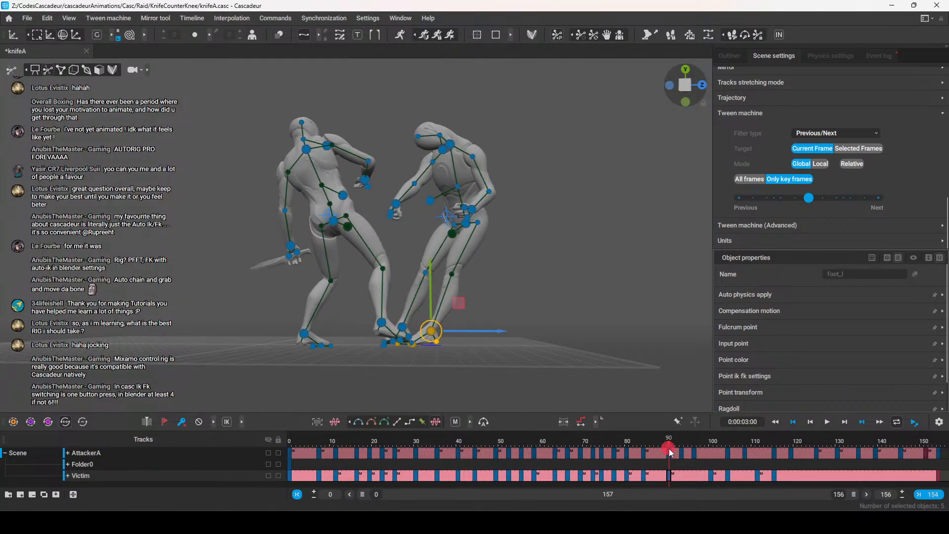
pyautogui.moveTo(431, 331); pyautogui.dragTo(407, 312)
pyautogui.press('e')
pyautogui.moveTo(449, 270); pyautogui.dragTo(454, 280)
pyautogui.press('w')
pyautogui.press('r')
pyautogui.click(520, 311)
# Move the victim's centre of mass back from the attacker at frame 100 to separate the two bodies
pyautogui.moveTo(520, 312); pyautogui.dragTo(528, 361, button='right')
pyautogui.moveTo(666, 441); pyautogui.dragTo(711, 458)
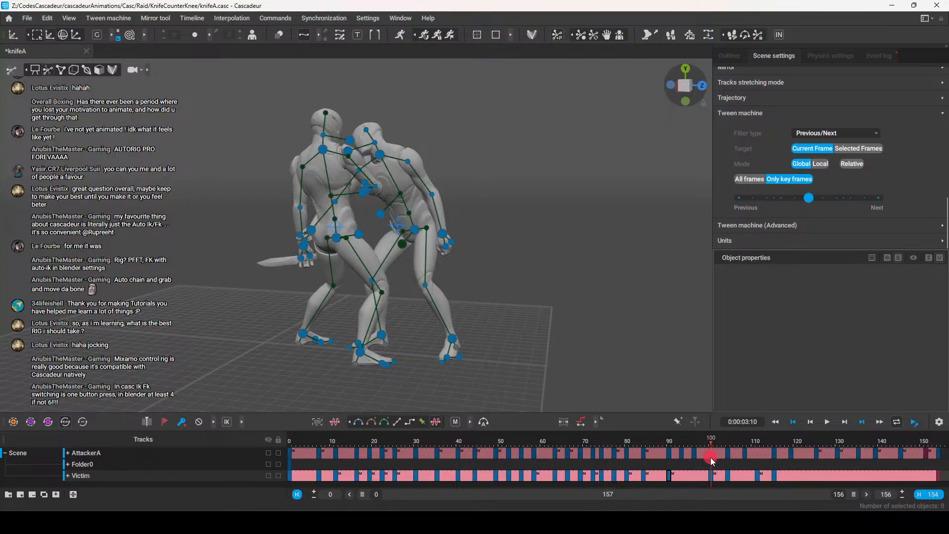
pyautogui.moveTo(529, 269); pyautogui.dragTo(709, 428, button='right')
pyautogui.click(407, 219)
pyautogui.moveTo(710, 436); pyautogui.dragTo(710, 456)
pyautogui.moveTo(471, 256); pyautogui.dragTo(475, 285, button='right')
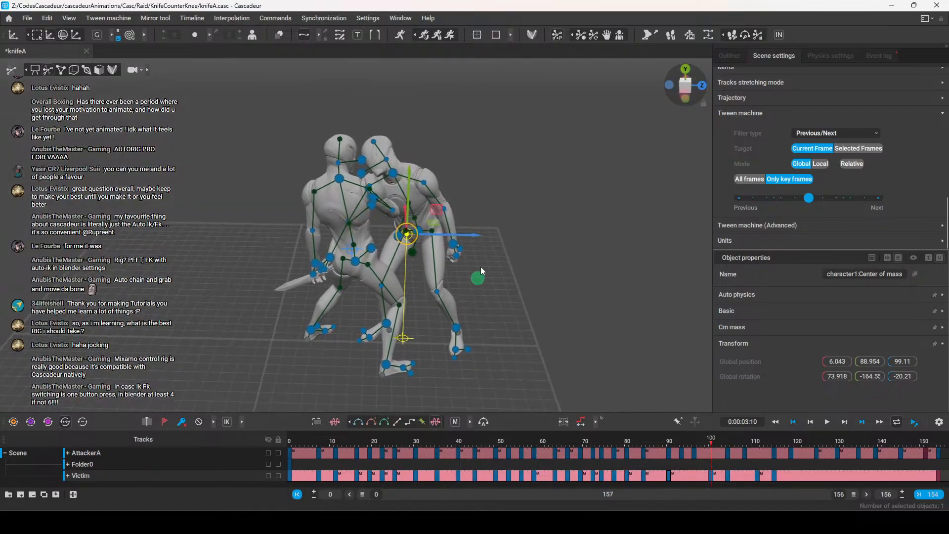
pyautogui.moveTo(511, 332); pyautogui.dragTo(684, 418, button='right')
pyautogui.moveTo(705, 444)
pyautogui.mouseDown()
pyautogui.moveTo(666, 452)
pyautogui.moveTo(706, 455)
pyautogui.mouseUp()
pyautogui.moveTo(500, 303); pyautogui.dragTo(396, 266, button='right')
# Rotate the victim's whole body about his centre of mass at frame 100 to face the attacker
pyautogui.press('e')
pyautogui.moveTo(370, 189); pyautogui.dragTo(385, 194)
pyautogui.moveTo(429, 271); pyautogui.dragTo(505, 301, button='right')
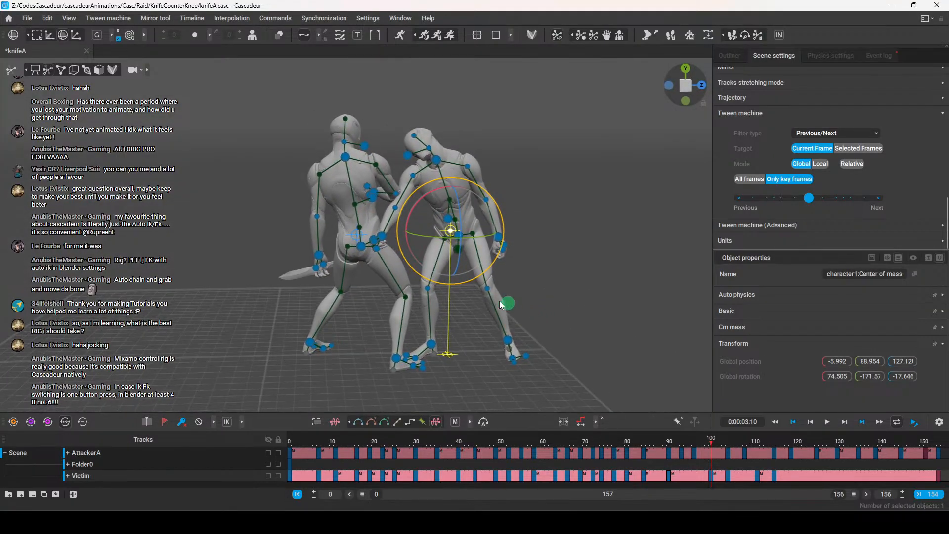
pyautogui.moveTo(481, 208); pyautogui.dragTo(489, 196, button='right')
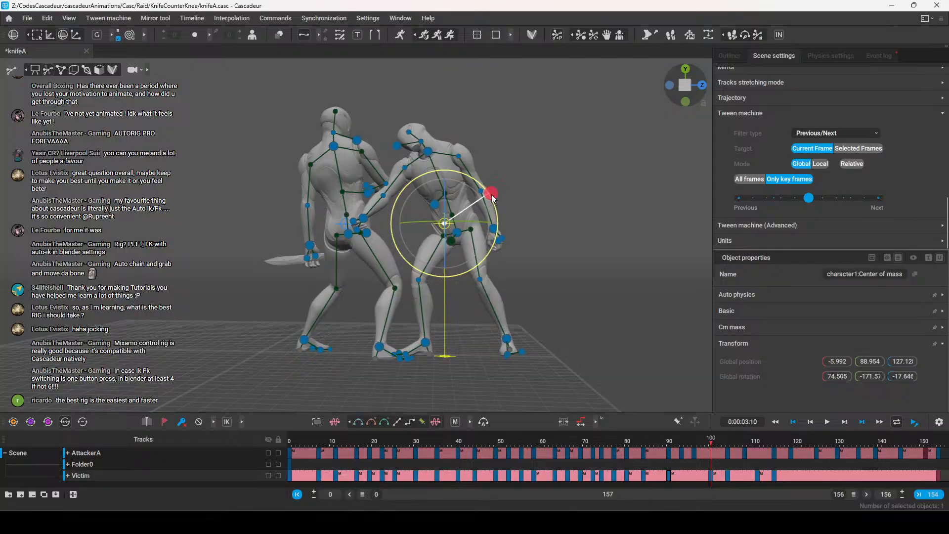
pyautogui.moveTo(492, 194); pyautogui.dragTo(497, 199)
pyautogui.click(573, 232)
# Unpin the victim's knees and the toe and heel points of both feet at frame 100
pyautogui.click(409, 271)
pyautogui.press('w')
pyautogui.keyDown('shift'); pyautogui.click(473, 282); pyautogui.keyUp('shift')
pyautogui.press('r')
pyautogui.click(460, 339)
pyautogui.click(412, 339)
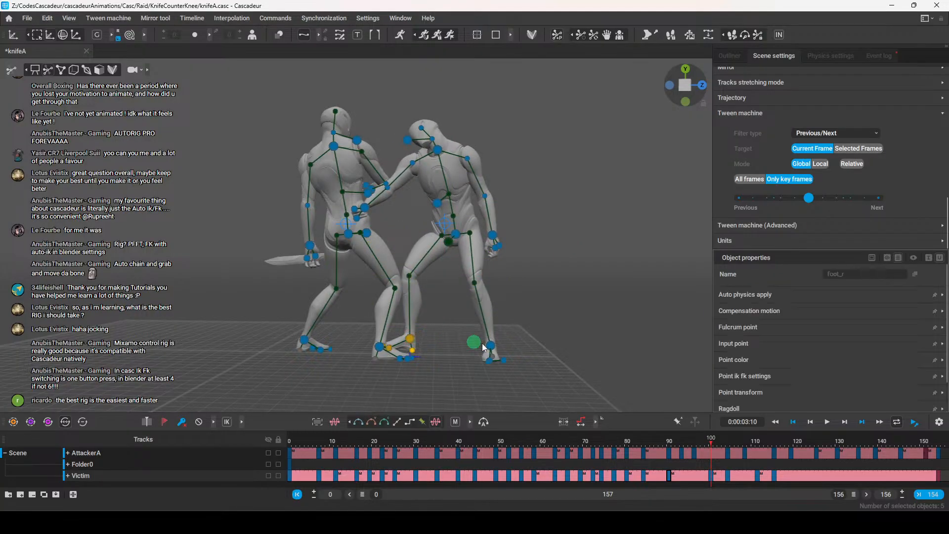
pyautogui.press('r')
pyautogui.click(490, 344)
pyautogui.press('r')
pyautogui.click(558, 292)
# Reposition the victim's right and left ankles at frame 100 to adjust his stance
pyautogui.moveTo(552, 281); pyautogui.dragTo(337, 354, button='right')
pyautogui.click(326, 349)
pyautogui.moveTo(360, 346); pyautogui.dragTo(387, 349)
pyautogui.moveTo(307, 403); pyautogui.dragTo(514, 381, button='right')
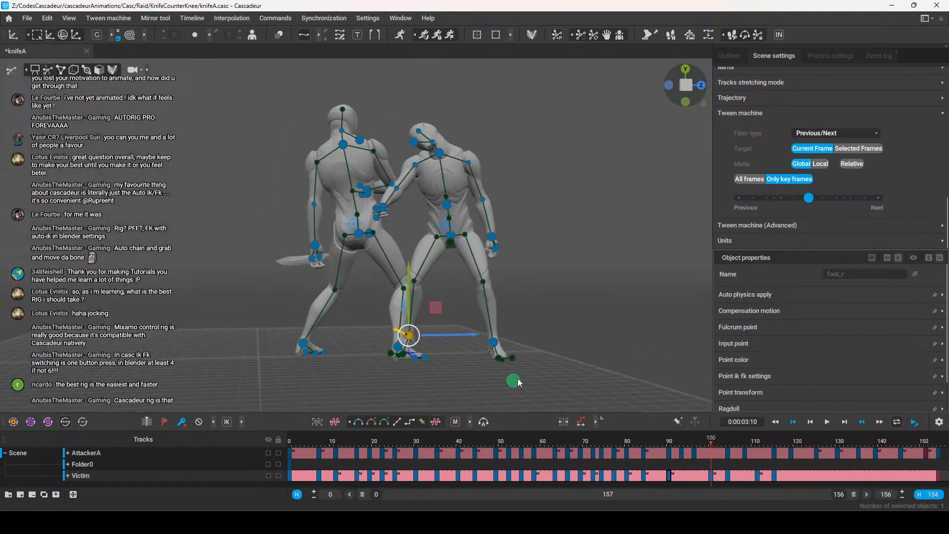
pyautogui.click(493, 341)
pyautogui.moveTo(595, 379); pyautogui.dragTo(442, 333, button='right')
pyautogui.moveTo(441, 331); pyautogui.dragTo(448, 333)
pyautogui.moveTo(451, 341); pyautogui.dragTo(419, 341, button='right')
# Raise the victim's centre of mass off the ground at frame 100 and bring his left foot closer to the right
pyautogui.click(431, 228)
pyautogui.moveTo(459, 290); pyautogui.dragTo(446, 260, button='right')
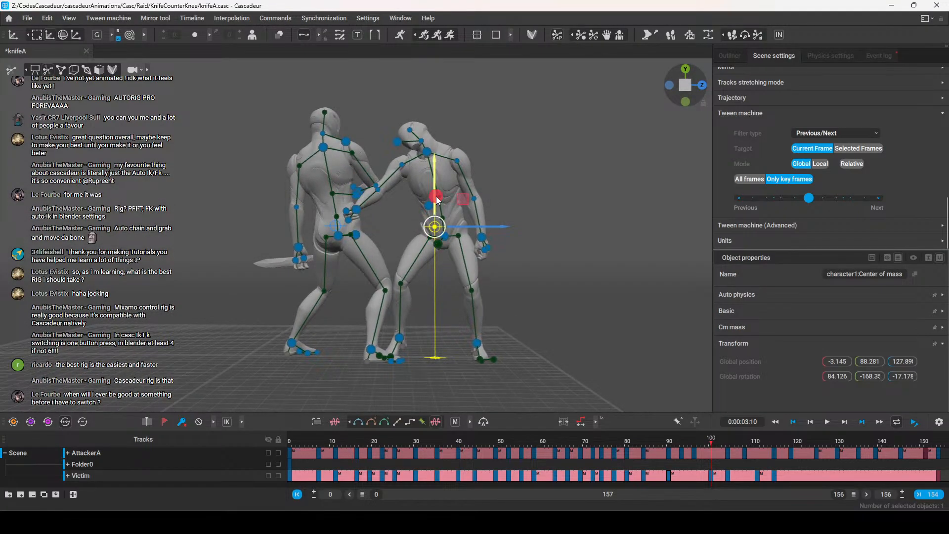
pyautogui.moveTo(436, 200); pyautogui.dragTo(437, 180)
pyautogui.click(400, 317)
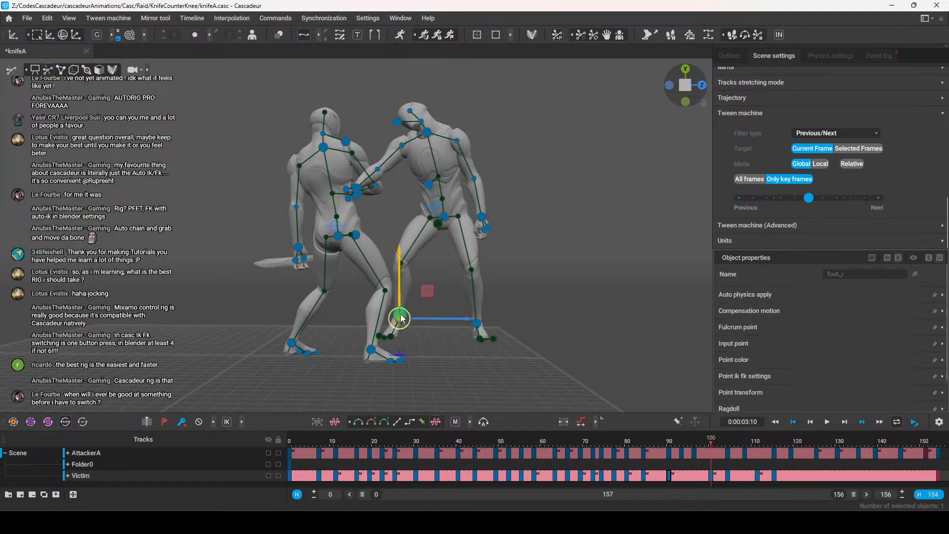
pyautogui.click(488, 324)
pyautogui.click(478, 323)
pyautogui.click(558, 305)
pyautogui.click(477, 323)
pyautogui.moveTo(477, 322); pyautogui.dragTo(428, 358, button='right')
pyautogui.moveTo(434, 330); pyautogui.dragTo(412, 341)
pyautogui.moveTo(412, 341); pyautogui.dragTo(573, 338, button='right')
# Shift the victim's pelvis back at frame 100 and unpin his elbow
pyautogui.click(439, 230)
pyautogui.moveTo(454, 241)
pyautogui.mouseDown()
pyautogui.moveTo(478, 243)
pyautogui.moveTo(463, 241)
pyautogui.mouseUp()
pyautogui.click(444, 220)
pyautogui.keyDown('alt'); pyautogui.moveTo(498, 293); pyautogui.dragTo(476, 267); pyautogui.keyUp('alt')
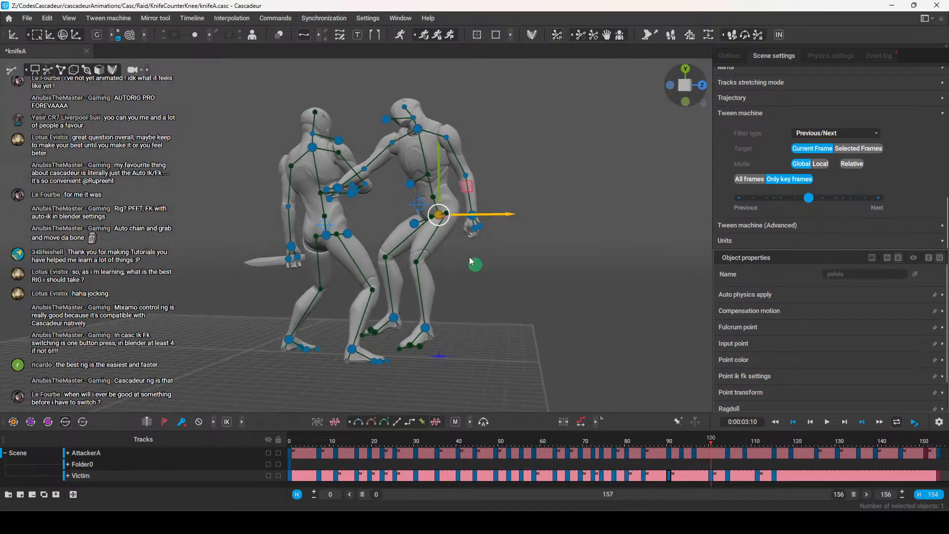
pyautogui.moveTo(440, 223); pyautogui.dragTo(436, 229)
pyautogui.moveTo(431, 188); pyautogui.dragTo(514, 284)
pyautogui.hotkey('ctrl', 'z')
pyautogui.click(549, 302)
pyautogui.click(475, 180)
pyautogui.press('r')
pyautogui.click(374, 174)
# Move the victim's centre of mass well away from the attacker at frame 115
pyautogui.moveTo(713, 441); pyautogui.dragTo(774, 444)
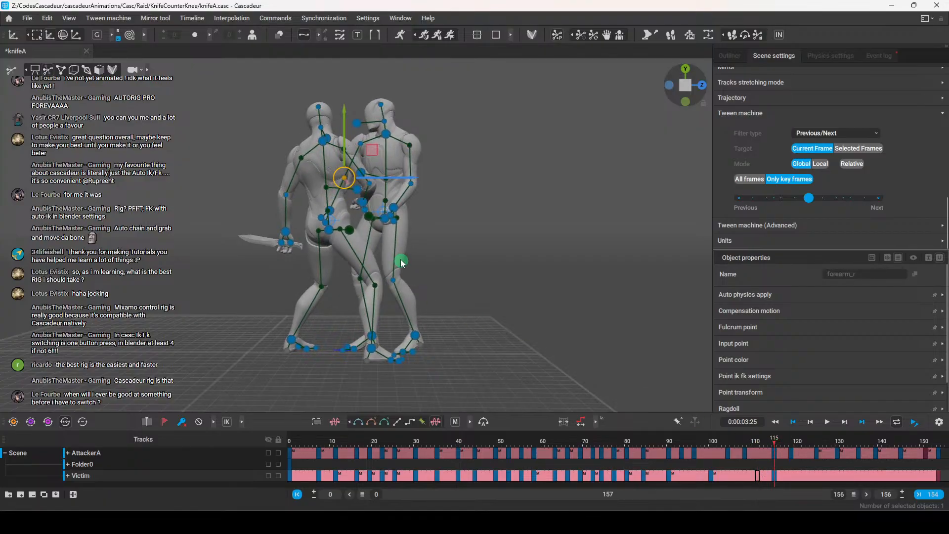
pyautogui.click(381, 216)
pyautogui.moveTo(437, 215); pyautogui.dragTo(511, 227)
pyautogui.keyDown('alt'); pyautogui.moveTo(581, 280); pyautogui.dragTo(578, 316); pyautogui.keyUp('alt')
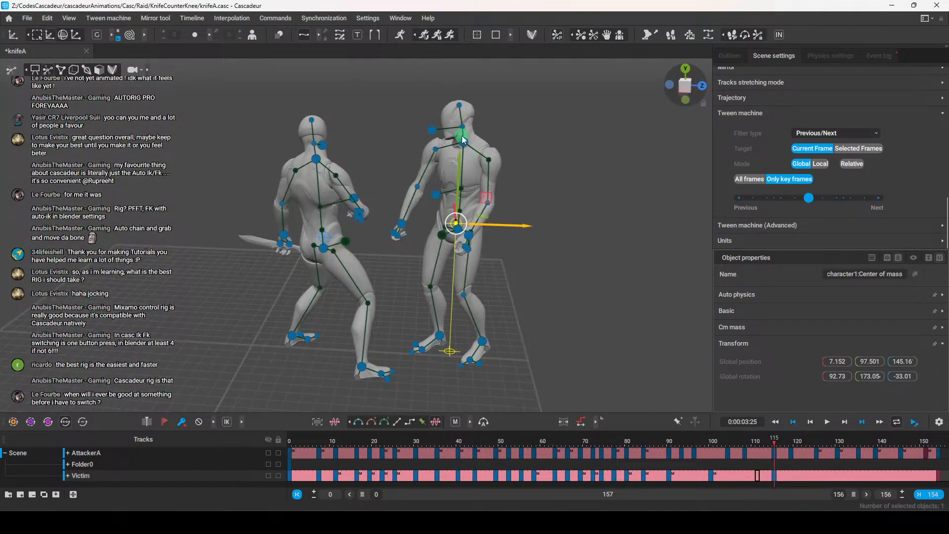
# Unpin the victim's secondary elbow, hand and toe points at frame 115
pyautogui.click(433, 134)
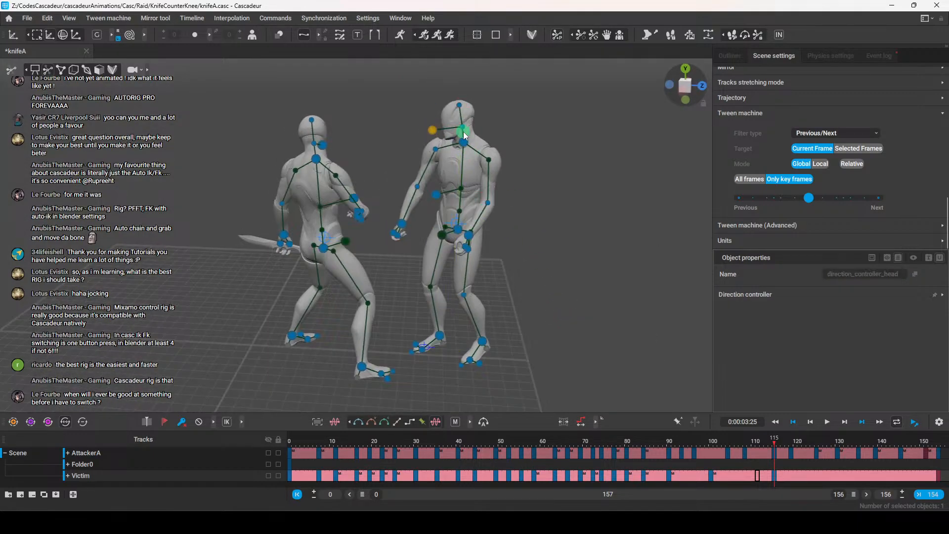
pyautogui.doubleClick(459, 230)
pyautogui.click(596, 266)
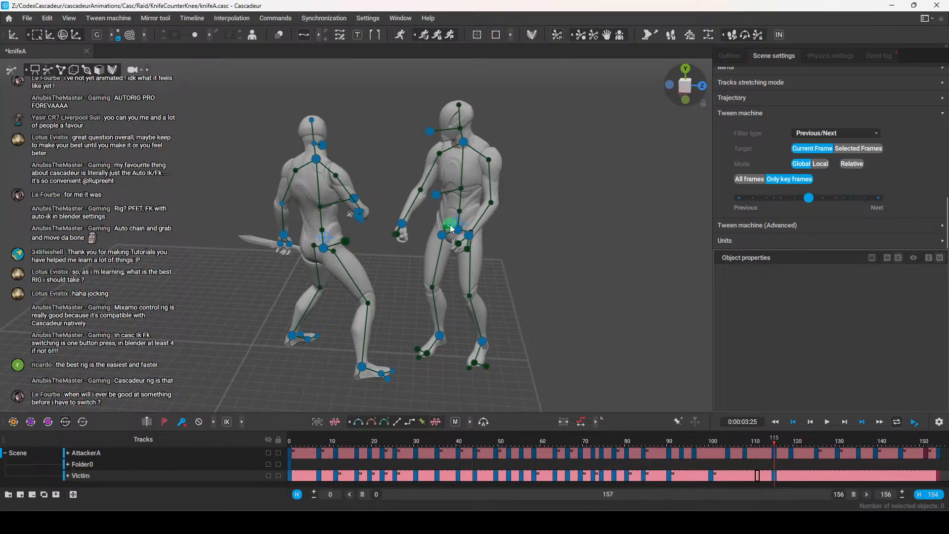
# Push the victim's centre of mass farther back at frame 115 and tilt his body backwards with the feet trailing
pyautogui.click(459, 231)
pyautogui.keyDown('alt'); pyautogui.moveTo(570, 259); pyautogui.dragTo(573, 211); pyautogui.keyUp('alt')
pyautogui.click(458, 208)
pyautogui.click(459, 210)
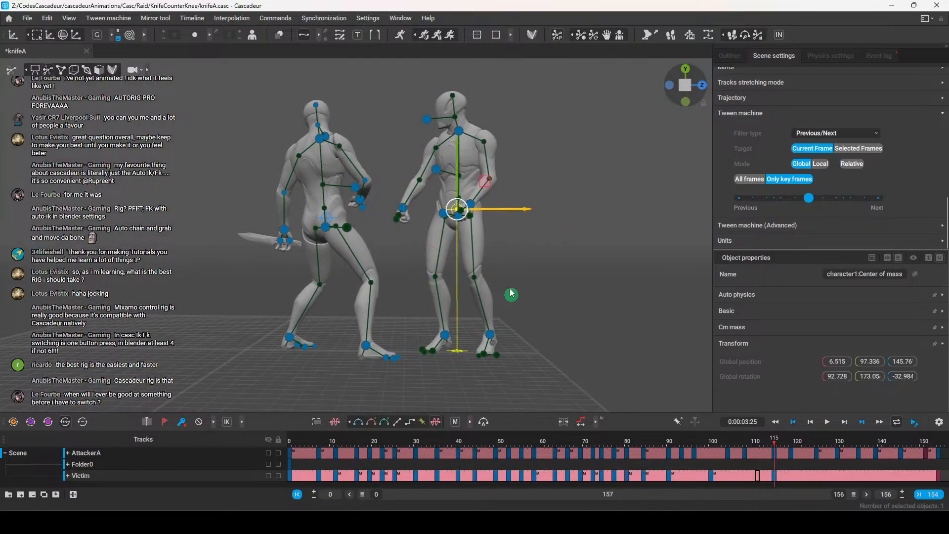
pyautogui.moveTo(519, 222); pyautogui.dragTo(521, 224)
pyautogui.hotkey('ctrl', 'z')
pyautogui.moveTo(457, 183); pyautogui.dragTo(457, 169)
pyautogui.moveTo(505, 198); pyautogui.dragTo(477, 187)
pyautogui.moveTo(521, 218); pyautogui.dragTo(534, 222)
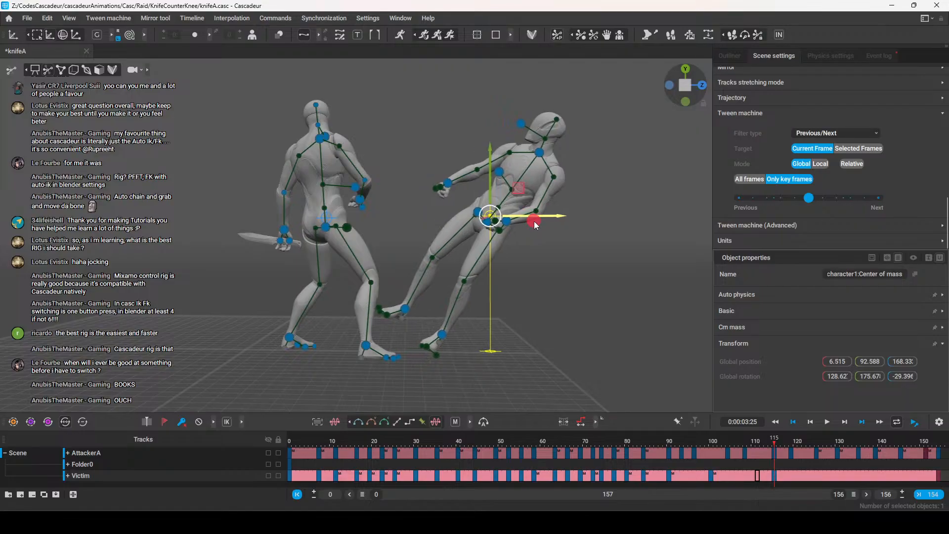
pyautogui.keyDown('alt'); pyautogui.moveTo(588, 281); pyautogui.dragTo(577, 310); pyautogui.keyUp('alt')
# Turn the victim's whole body about his centre of mass at frame 115 to align it with the attacker
pyautogui.moveTo(479, 332); pyautogui.dragTo(424, 292, button='middle')
pyautogui.press('e')
pyautogui.moveTo(379, 244); pyautogui.dragTo(355, 249)
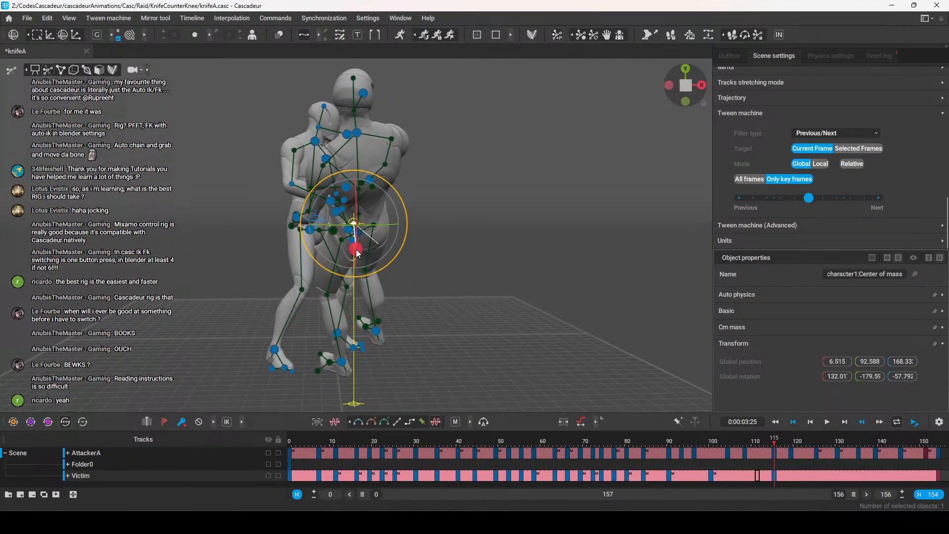
pyautogui.moveTo(384, 324); pyautogui.dragTo(489, 310, button='middle')
pyautogui.press('w')
pyautogui.click(569, 197)
# Select the victim's chest with all upper-body points at frame 115, and rotate and shift it forward towards the attacker
pyautogui.click(478, 200)
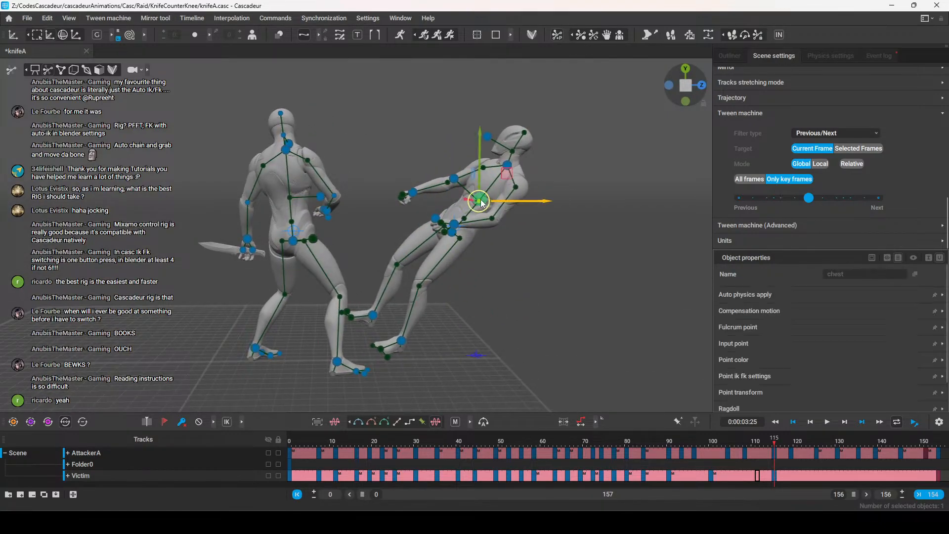
pyautogui.doubleClick(479, 201)
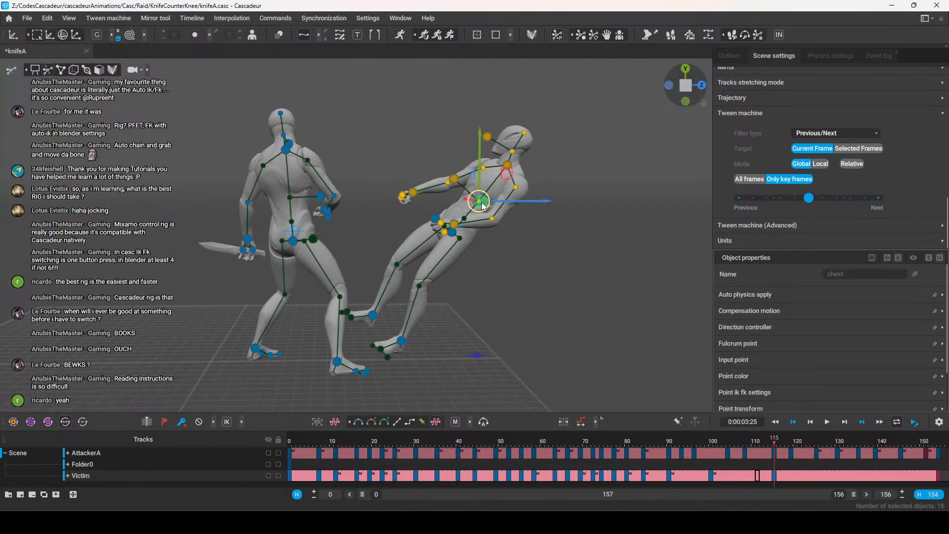
pyautogui.moveTo(560, 251); pyautogui.dragTo(529, 240, button='middle')
pyautogui.press('e')
pyautogui.hotkey('ctrl', 'z')
pyautogui.moveTo(511, 156); pyautogui.dragTo(502, 152)
pyautogui.press('w')
pyautogui.moveTo(523, 242)
pyautogui.mouseDown(button='middle')
pyautogui.moveTo(531, 255)
pyautogui.moveTo(518, 245)
pyautogui.mouseUp(button='middle')
pyautogui.moveTo(476, 196); pyautogui.dragTo(463, 189)
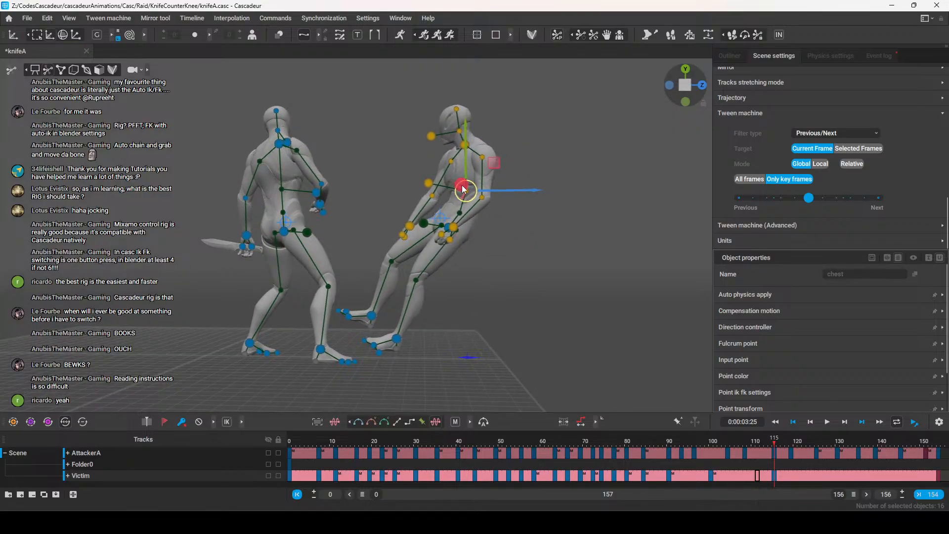
# Raise both of the victim's hands forward towards the attacker at frame 115 and rotate them into a natural reach
pyautogui.click(426, 223)
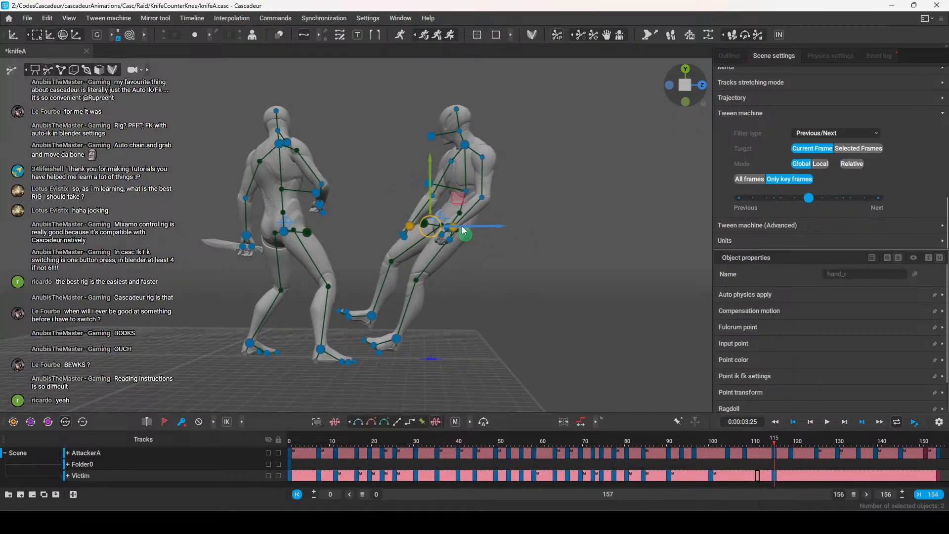
pyautogui.moveTo(427, 224); pyautogui.dragTo(396, 159)
pyautogui.click(343, 106)
pyautogui.click(374, 158)
pyautogui.press('e')
pyautogui.moveTo(411, 121); pyautogui.dragTo(443, 165)
pyautogui.click(442, 163)
pyautogui.click(415, 153)
pyautogui.moveTo(445, 109); pyautogui.dragTo(499, 203)
pyautogui.click(503, 232)
# Lift both of the victim's feet higher off the ground at frame 115
pyautogui.moveTo(505, 262); pyautogui.dragTo(409, 348, button='middle')
pyautogui.click(368, 315)
pyautogui.press('w')
pyautogui.keyDown('shift'); pyautogui.click(401, 336); pyautogui.keyUp('shift')
pyautogui.moveTo(386, 322); pyautogui.dragTo(367, 285)
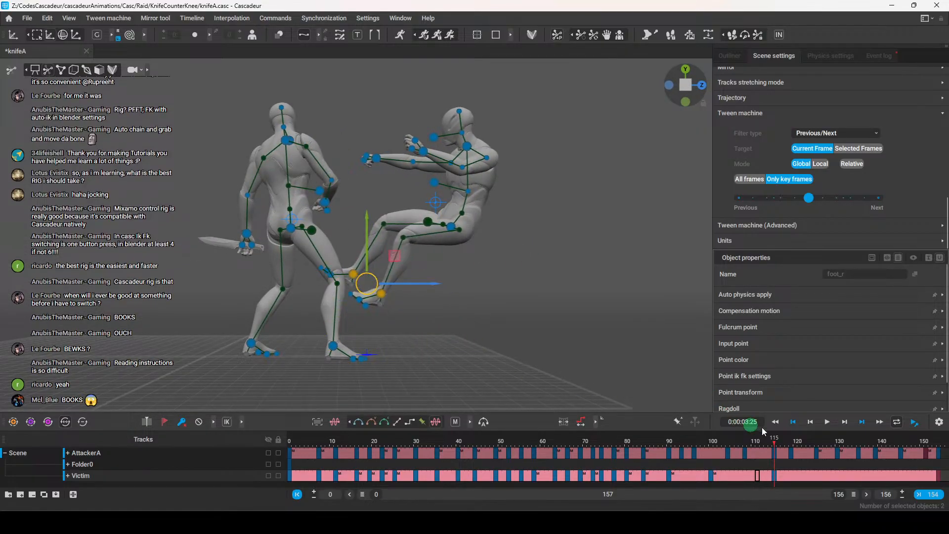
# Change the interpolation type of the Victim track's interval between frames 100 and 115 to straighten the motion paths
pyautogui.moveTo(763, 441); pyautogui.dragTo(774, 480)
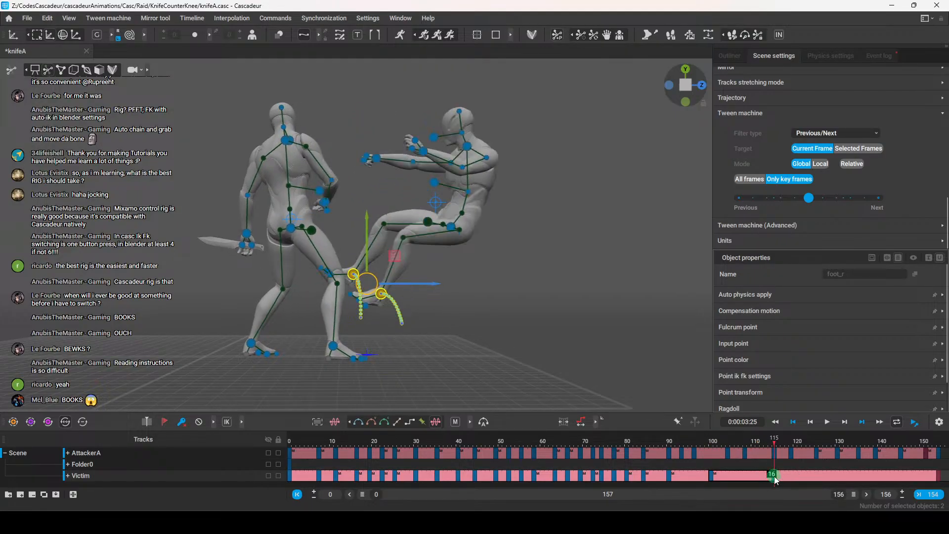
pyautogui.click(388, 421)
pyautogui.moveTo(769, 447)
pyautogui.mouseDown()
pyautogui.moveTo(691, 455)
pyautogui.moveTo(774, 461)
pyautogui.mouseUp()
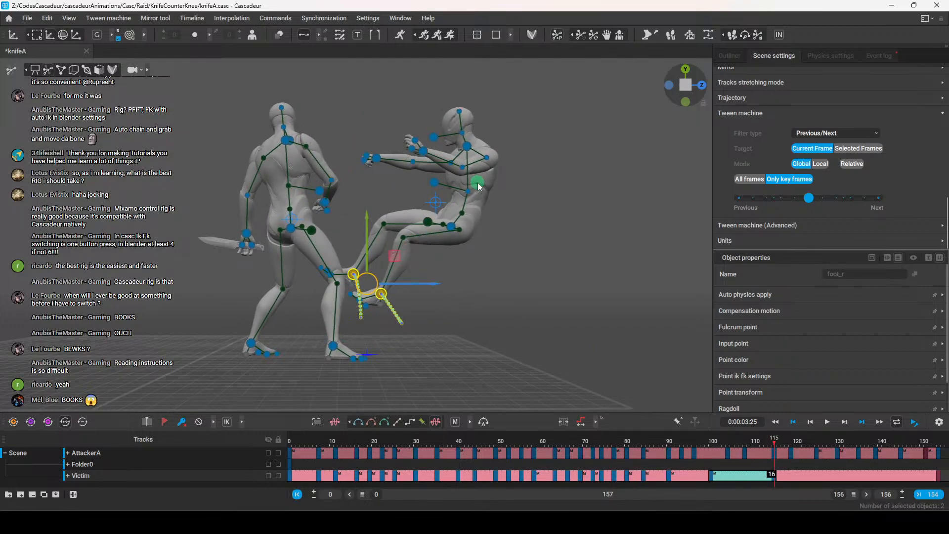
# Pull the victim's neck point forward at frame 115 to hunch his upper back
pyautogui.click(467, 147)
pyautogui.moveTo(495, 149); pyautogui.dragTo(451, 135)
pyautogui.click(500, 124)
# Lower the victim's head direction controller and adjust his head at frame 115 to tuck the chin
pyautogui.click(455, 136)
pyautogui.press('e')
pyautogui.click(459, 102)
pyautogui.click(418, 137)
pyautogui.press('w')
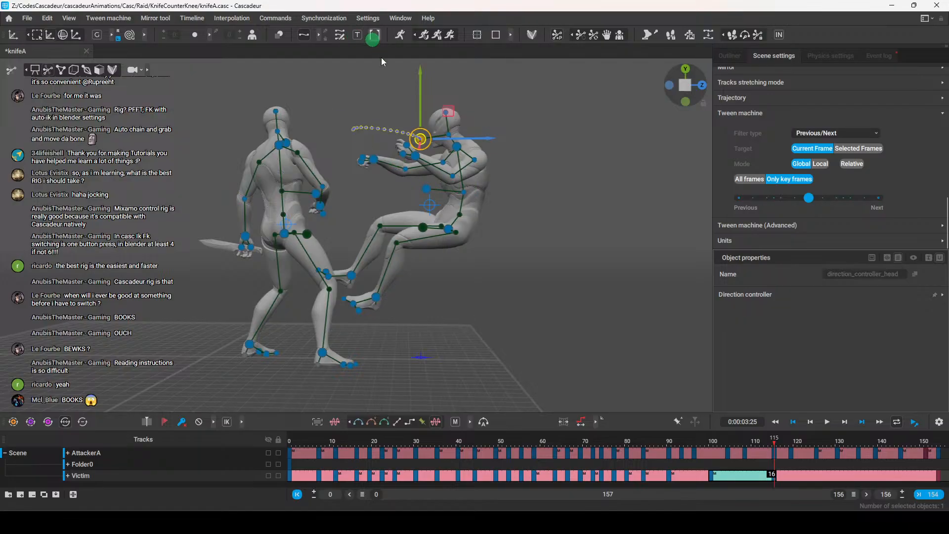
pyautogui.moveTo(420, 142); pyautogui.dragTo(435, 152)
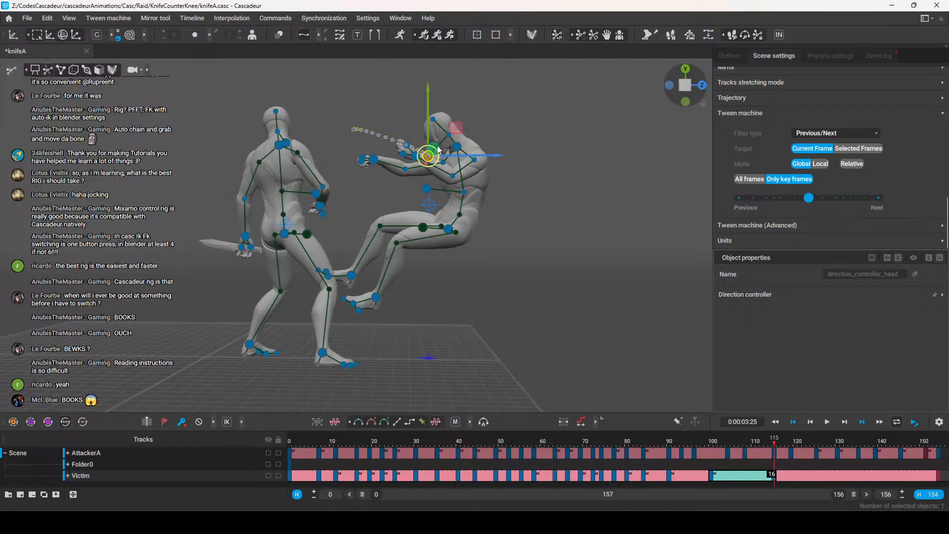
pyautogui.click(446, 142)
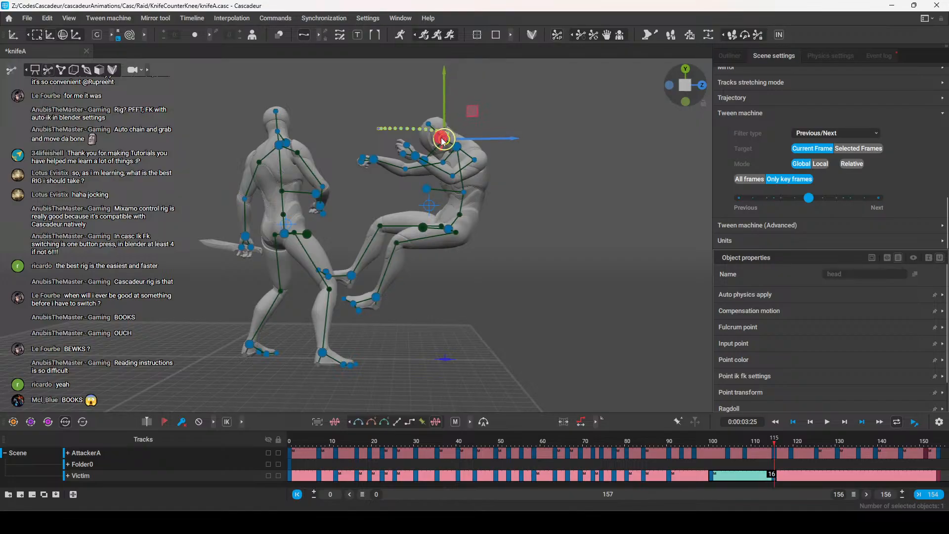
pyautogui.click(523, 260)
# Move the victim's trailing foot forward toward the attacker's raised leg at frame 84
pyautogui.moveTo(547, 246); pyautogui.dragTo(412, 182, button='right')
pyautogui.click(412, 182)
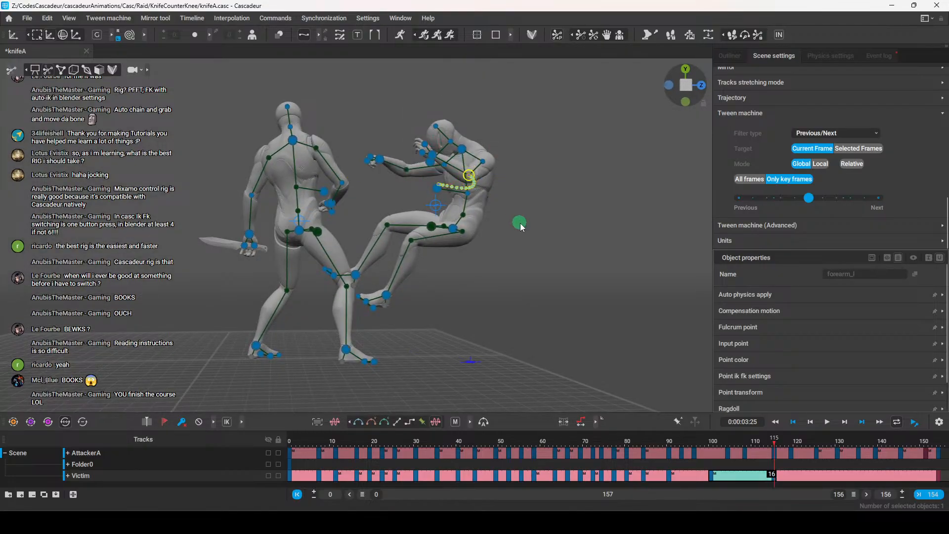
pyautogui.moveTo(662, 438); pyautogui.dragTo(628, 482)
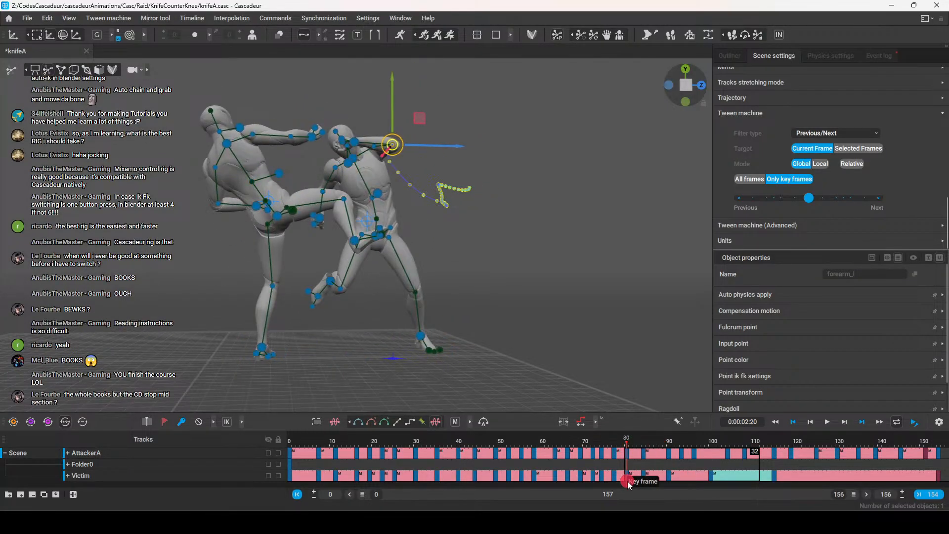
pyautogui.moveTo(553, 315)
pyautogui.mouseDown(button='middle')
pyautogui.moveTo(479, 339)
pyautogui.moveTo(414, 341)
pyautogui.moveTo(504, 326)
pyautogui.moveTo(514, 341)
pyautogui.mouseUp(button='middle')
pyautogui.moveTo(626, 443); pyautogui.dragTo(645, 458)
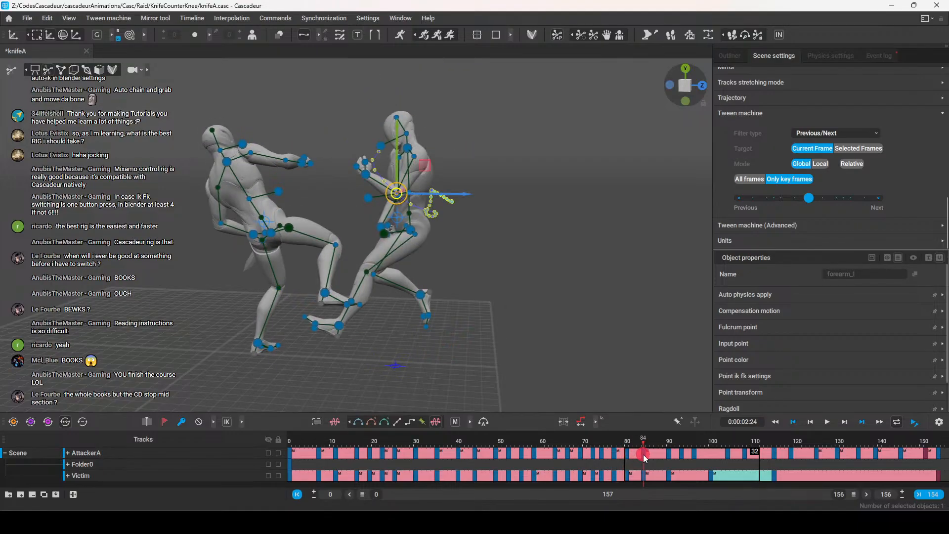
pyautogui.moveTo(508, 308); pyautogui.dragTo(489, 310, button='middle')
pyautogui.click(428, 317)
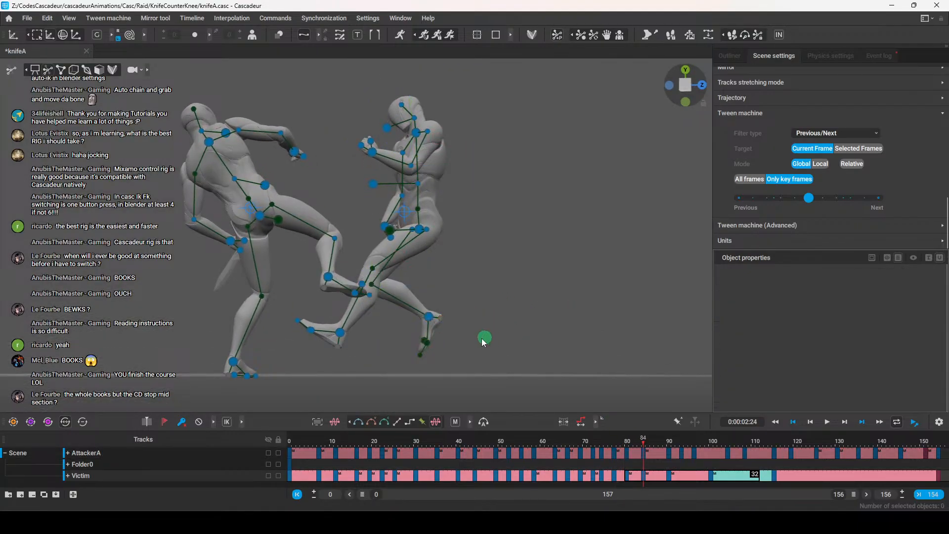
pyautogui.click(427, 318)
pyautogui.moveTo(421, 319); pyautogui.dragTo(321, 300)
# Push the victim's stomach point back, away from the attacker, together with his upper body at frame 84
pyautogui.moveTo(489, 259); pyautogui.dragTo(475, 277, button='middle')
pyautogui.click(418, 211)
pyautogui.moveTo(449, 200); pyautogui.dragTo(501, 285, button='middle')
pyautogui.click(479, 279)
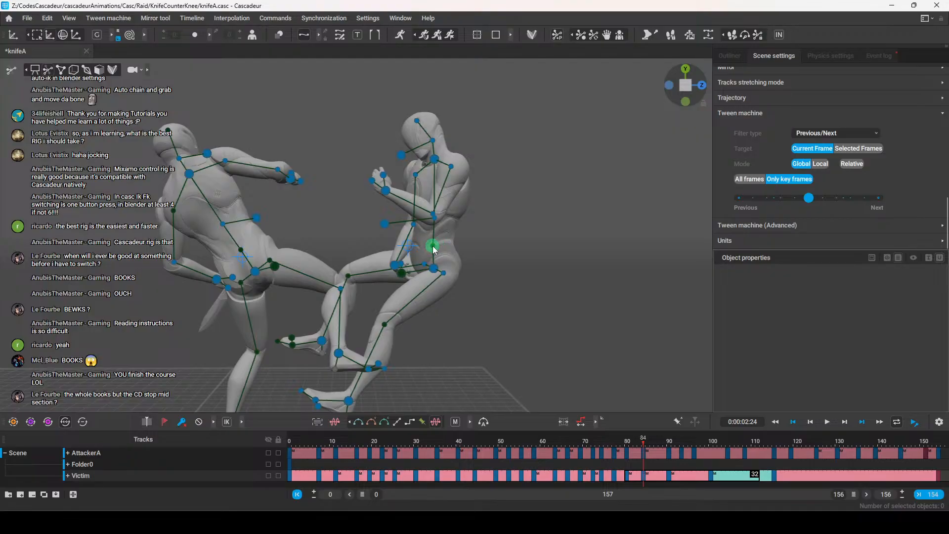
pyautogui.click(432, 245)
pyautogui.moveTo(470, 246); pyautogui.dragTo(517, 248)
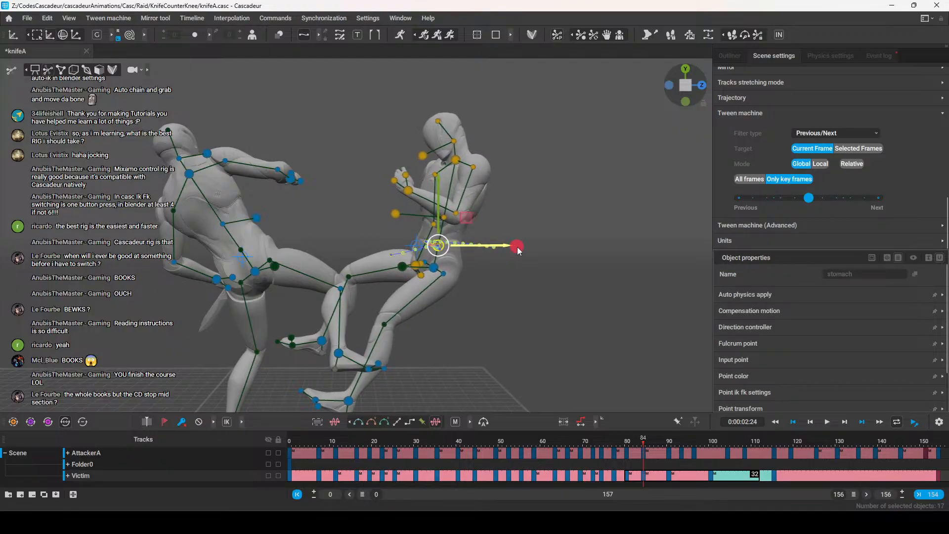
pyautogui.click(438, 245)
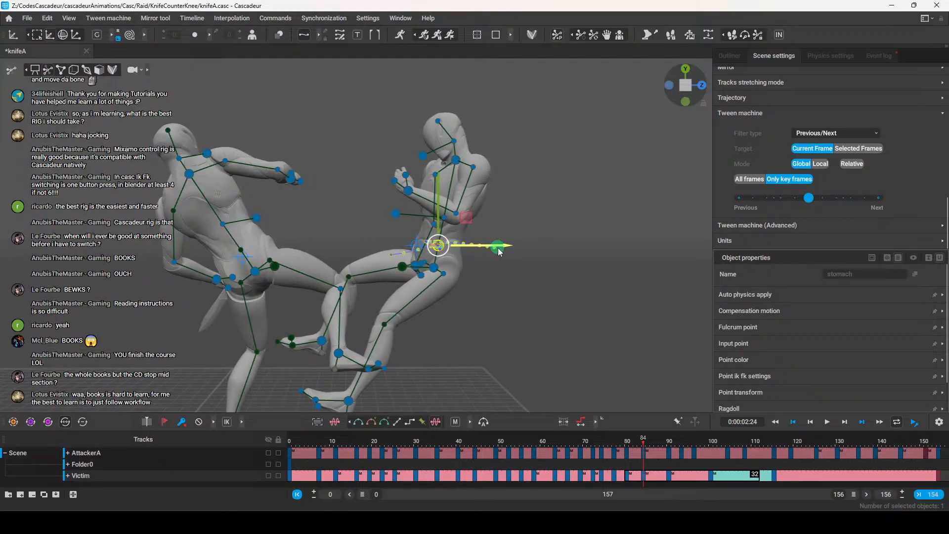
pyautogui.moveTo(516, 271); pyautogui.dragTo(499, 237, button='middle')
pyautogui.click(545, 299)
# Move the victim's chest at frame 84 so his upper body leans forward over the knee strike
pyautogui.scroll(3, 588, 301)
pyautogui.click(473, 248)
pyautogui.moveTo(473, 229); pyautogui.dragTo(540, 265)
pyautogui.moveTo(541, 263); pyautogui.dragTo(556, 203, button='middle')
pyautogui.click(556, 203)
pyautogui.click(492, 200)
pyautogui.moveTo(492, 200); pyautogui.dragTo(473, 187, button='middle')
pyautogui.moveTo(607, 281); pyautogui.dragTo(577, 346, button='middle')
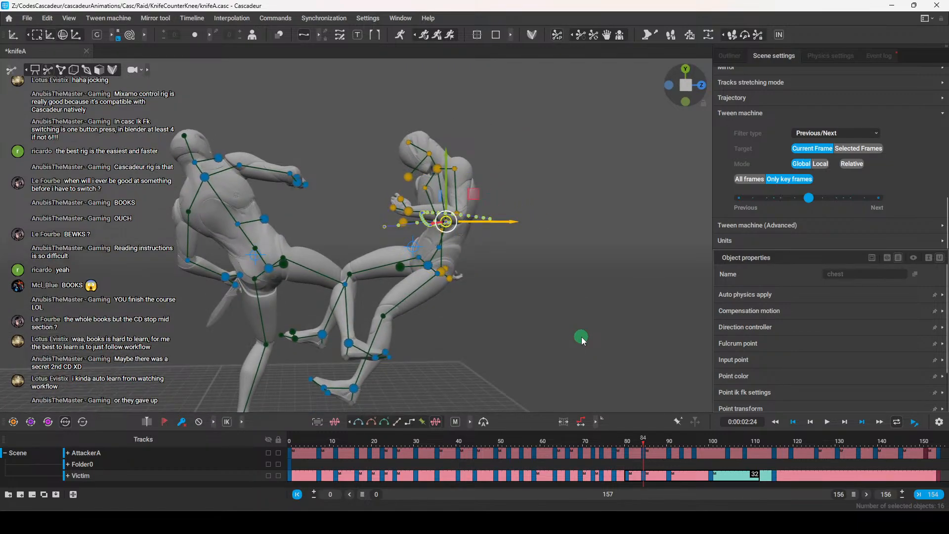
pyautogui.moveTo(529, 334); pyautogui.dragTo(550, 384, button='middle')
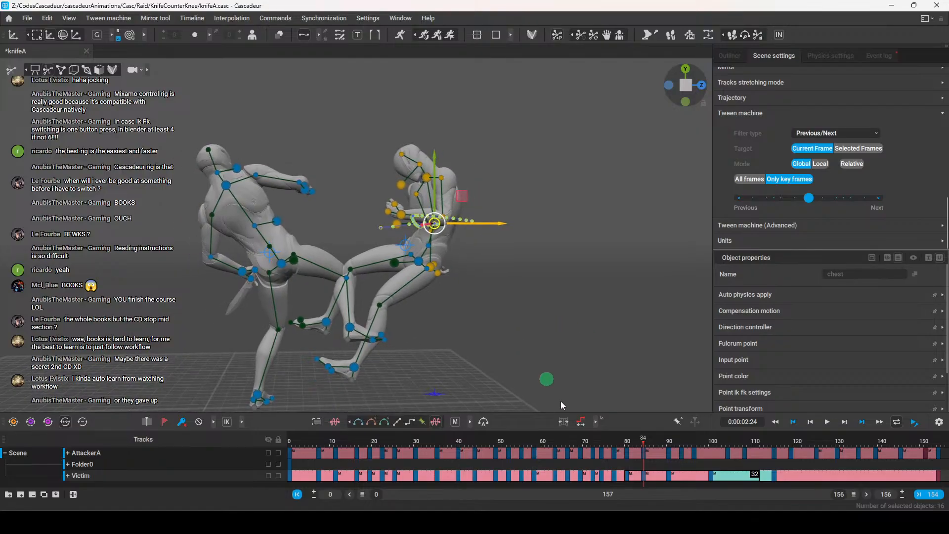
# Extend the victim's left hand forward toward the attacker at frame 84
pyautogui.moveTo(643, 442)
pyautogui.mouseDown()
pyautogui.moveTo(658, 444)
pyautogui.moveTo(642, 446)
pyautogui.mouseUp()
pyautogui.click(511, 261)
pyautogui.moveTo(510, 260)
pyautogui.mouseDown(button='middle')
pyautogui.moveTo(415, 247)
pyautogui.moveTo(439, 237)
pyautogui.mouseUp(button='middle')
pyautogui.click(414, 236)
pyautogui.moveTo(406, 211); pyautogui.dragTo(365, 198)
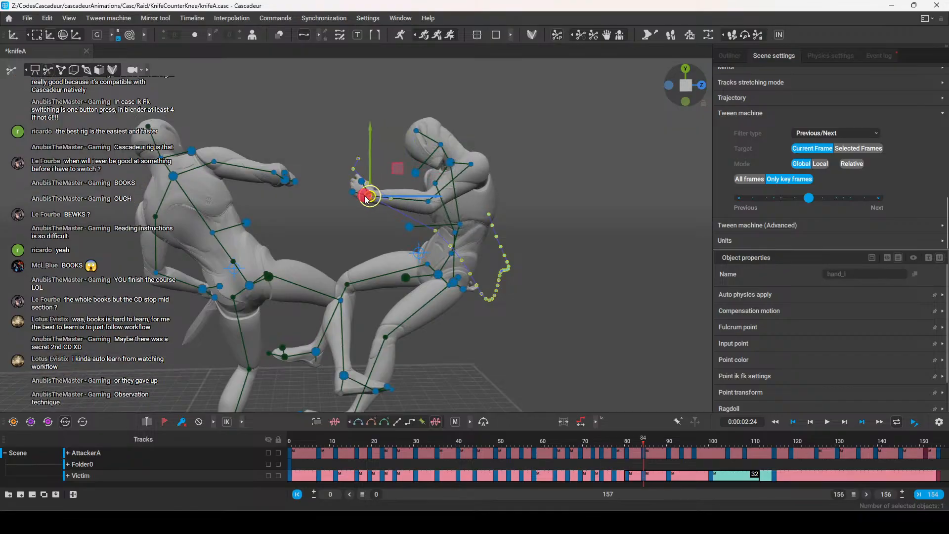
pyautogui.click(573, 209)
# Reposition the victim's right hand beside his torso and shift his head direction controller sideways at frame 84
pyautogui.moveTo(606, 229); pyautogui.dragTo(406, 242, button='middle')
pyautogui.click(384, 241)
pyautogui.moveTo(471, 285); pyautogui.dragTo(526, 292, button='middle')
pyautogui.click(399, 321)
pyautogui.moveTo(470, 323); pyautogui.dragTo(276, 346, button='middle')
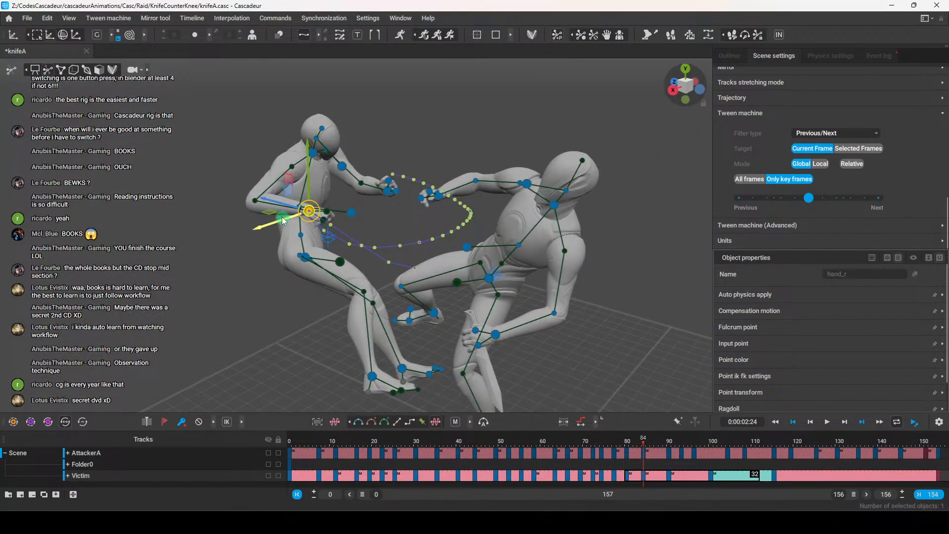
pyautogui.moveTo(277, 210); pyautogui.dragTo(306, 221)
pyautogui.moveTo(307, 301); pyautogui.dragTo(485, 269, button='middle')
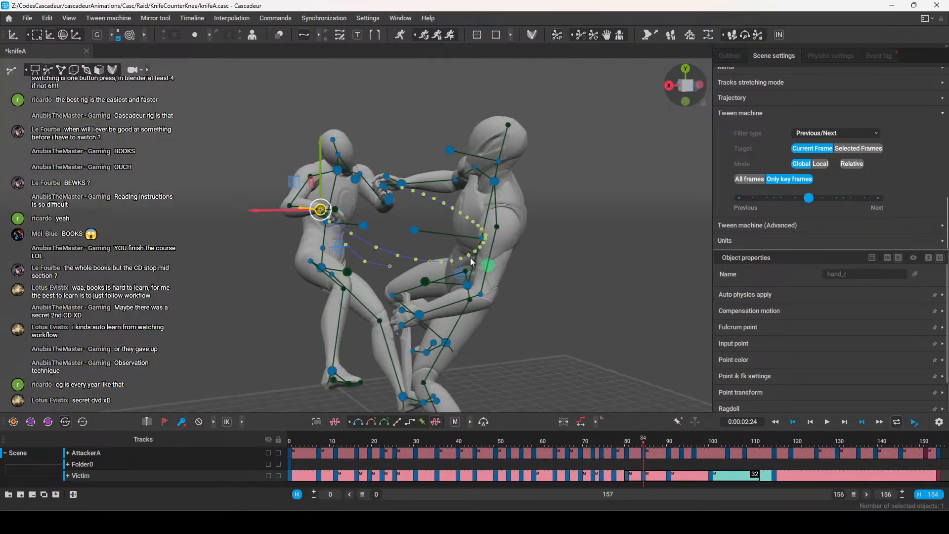
pyautogui.click(331, 141)
pyautogui.moveTo(331, 141); pyautogui.dragTo(321, 176, button='middle')
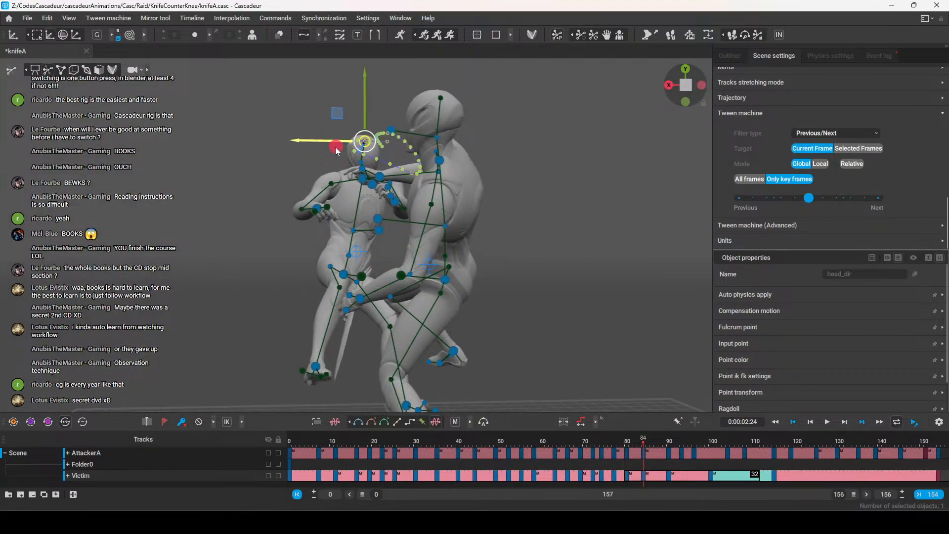
# Shift the victim's center of mass about 35 units away from the attacker across frames 90 to 115 using interval edit mode
pyautogui.moveTo(531, 252); pyautogui.dragTo(647, 420, button='middle')
pyautogui.moveTo(650, 445); pyautogui.dragTo(669, 488)
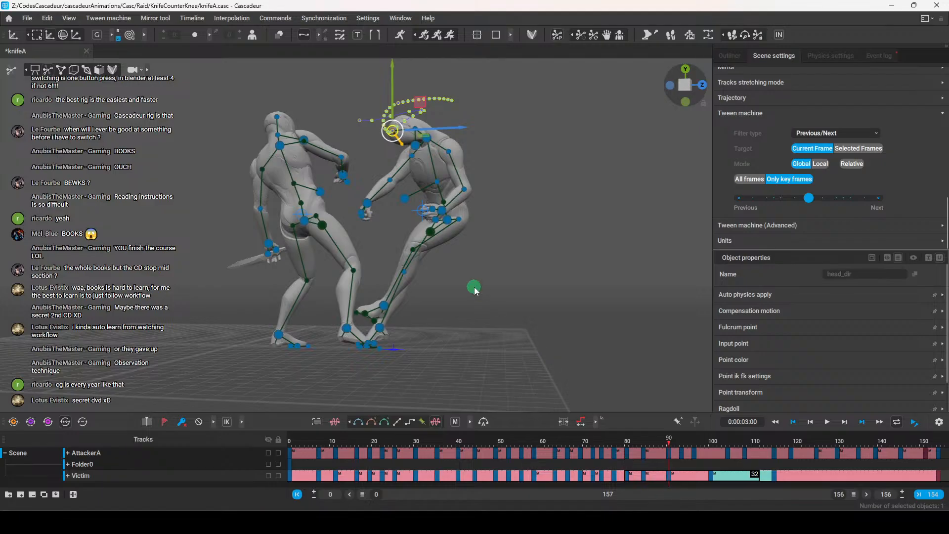
pyautogui.click(422, 213)
pyautogui.moveTo(491, 209); pyautogui.dragTo(517, 212)
pyautogui.hotkey('ctrl', 'z')
pyautogui.moveTo(671, 482); pyautogui.dragTo(774, 478)
pyautogui.click(582, 423)
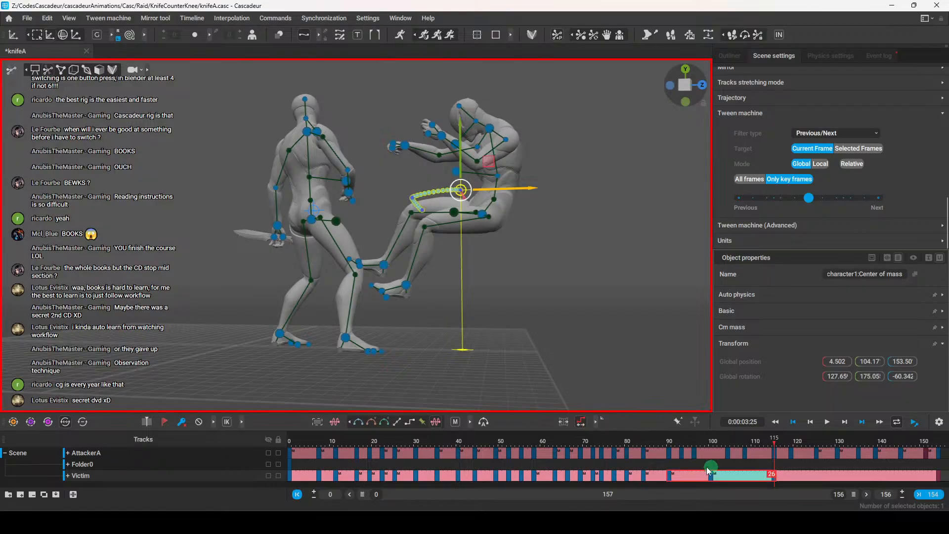
pyautogui.moveTo(519, 189); pyautogui.dragTo(573, 190)
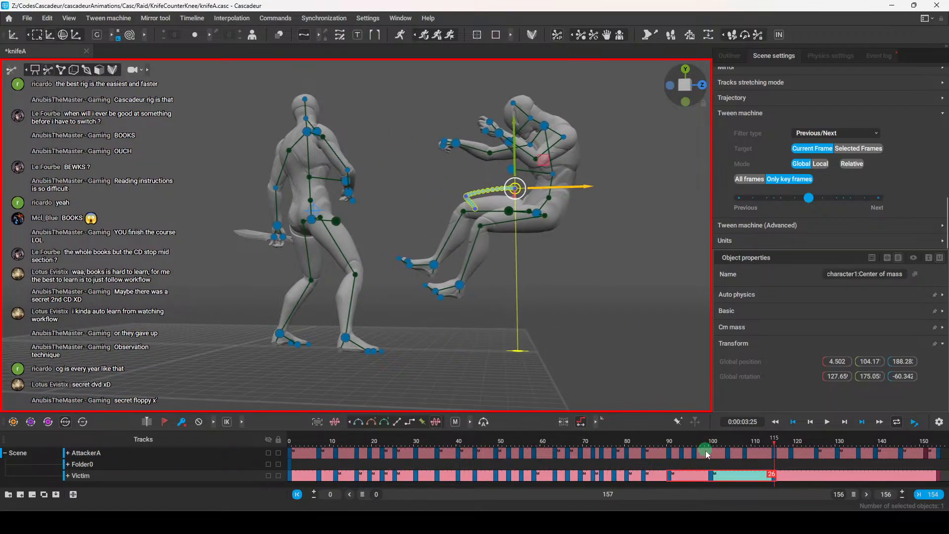
pyautogui.moveTo(727, 441); pyautogui.dragTo(670, 461)
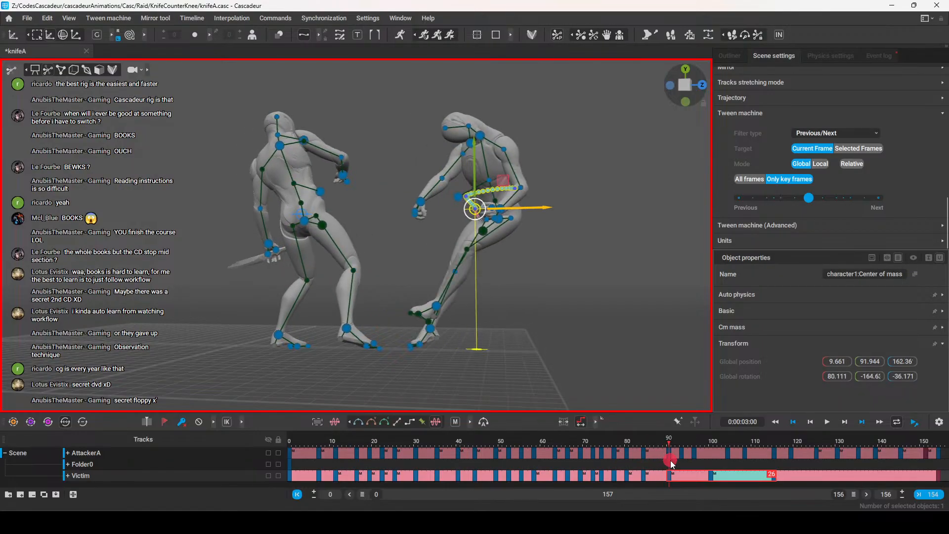
pyautogui.click(567, 325)
pyautogui.click(577, 423)
# Rotate the victim around his center of mass at frame 90 to tilt his body backward
pyautogui.click(478, 221)
pyautogui.press('e')
pyautogui.moveTo(528, 190); pyautogui.dragTo(540, 200)
pyautogui.click(558, 291)
pyautogui.keyDown('alt'); pyautogui.moveTo(560, 296); pyautogui.dragTo(454, 316); pyautogui.keyUp('alt')
# Reposition the victim's feet at frame 90 so his legs reach toward the attacker's leg
pyautogui.click(428, 251)
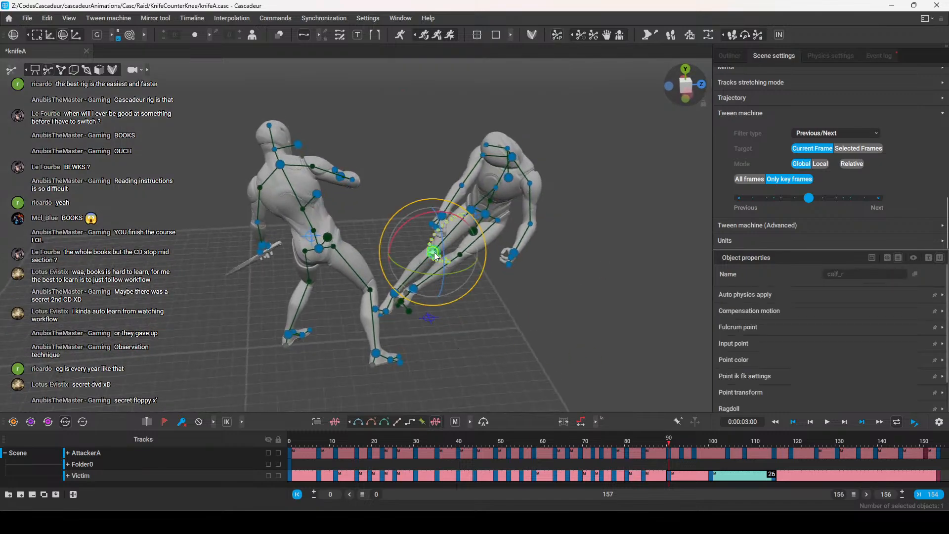
pyautogui.click(515, 324)
pyautogui.doubleClick(395, 293)
pyautogui.click(467, 332)
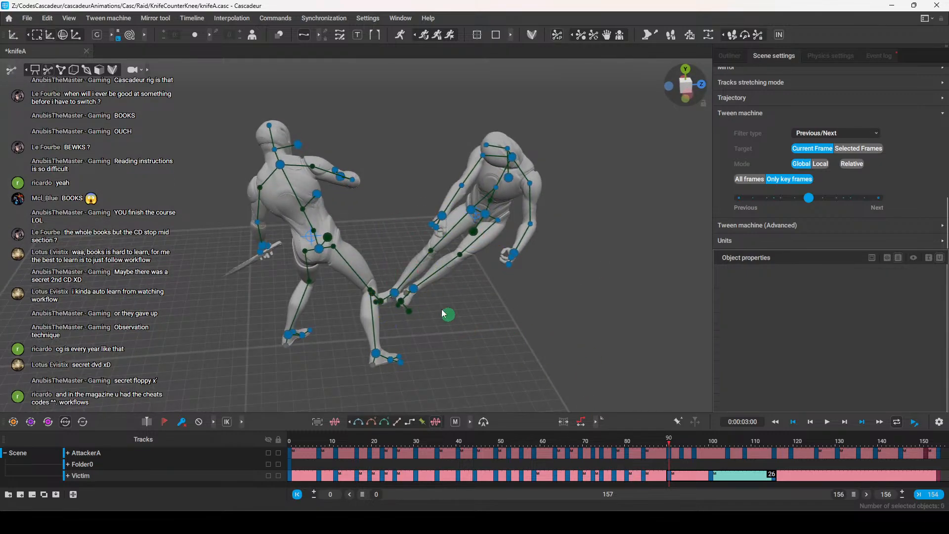
pyautogui.click(416, 292)
pyautogui.click(567, 342)
pyautogui.keyDown('alt'); pyautogui.moveTo(554, 341); pyautogui.dragTo(439, 393); pyautogui.keyUp('alt')
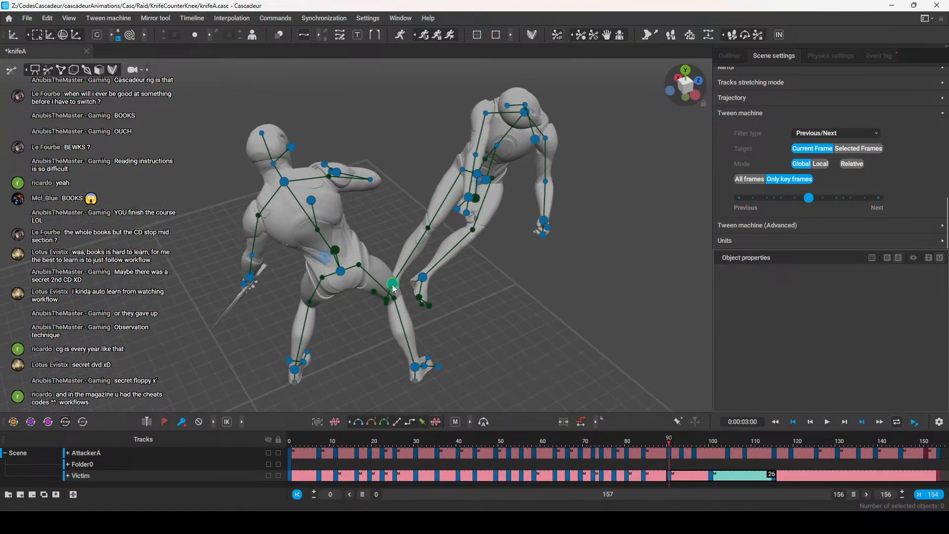
pyautogui.click(392, 284)
pyautogui.keyDown('alt'); pyautogui.moveTo(436, 332); pyautogui.dragTo(354, 289); pyautogui.keyUp('alt')
pyautogui.keyDown('alt'); pyautogui.moveTo(455, 308); pyautogui.dragTo(494, 310); pyautogui.keyUp('alt')
pyautogui.click(508, 217)
pyautogui.click(508, 330)
pyautogui.click(418, 307)
pyautogui.moveTo(494, 311)
pyautogui.mouseDown(button='middle')
pyautogui.moveTo(502, 299)
pyautogui.moveTo(484, 316)
pyautogui.mouseUp(button='middle')
pyautogui.moveTo(411, 307); pyautogui.dragTo(403, 298)
pyautogui.moveTo(470, 341); pyautogui.dragTo(334, 308, button='middle')
pyautogui.scroll(-3, 430, 299)
# Rotate the victim's center of mass further at frame 90, to an X rotation of about 104°, lifting his legs
pyautogui.click(431, 299)
pyautogui.moveTo(431, 298); pyautogui.dragTo(487, 275, button='middle')
pyautogui.keyDown('alt'); pyautogui.moveTo(486, 272); pyautogui.dragTo(512, 251); pyautogui.keyUp('alt')
pyautogui.click(410, 229)
pyautogui.click(426, 191)
pyautogui.moveTo(444, 257); pyautogui.dragTo(480, 264, button='middle')
pyautogui.moveTo(478, 242); pyautogui.dragTo(452, 260)
pyautogui.moveTo(457, 297); pyautogui.dragTo(544, 325, button='middle')
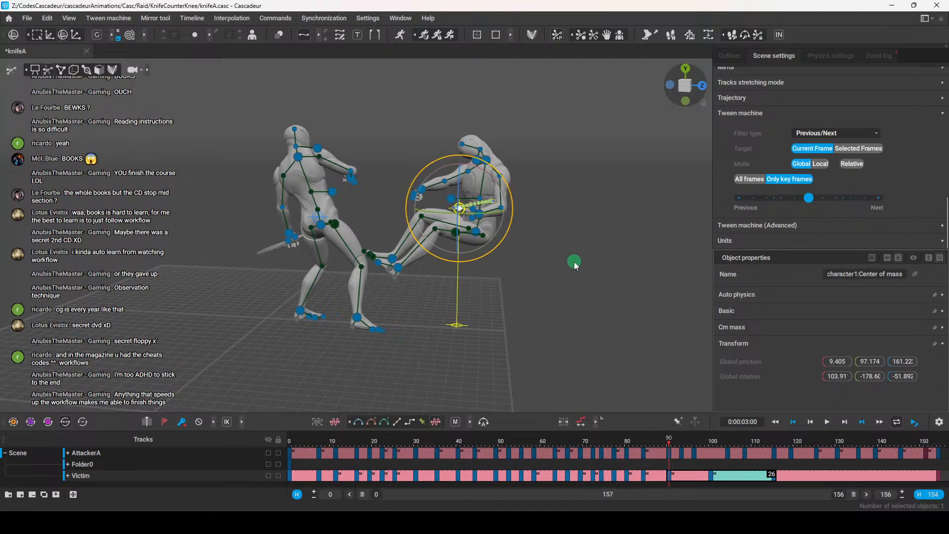
# Move the victim's head direction controller at frame 90 to turn and tuck his head
pyautogui.moveTo(575, 261); pyautogui.dragTo(518, 313, button='middle')
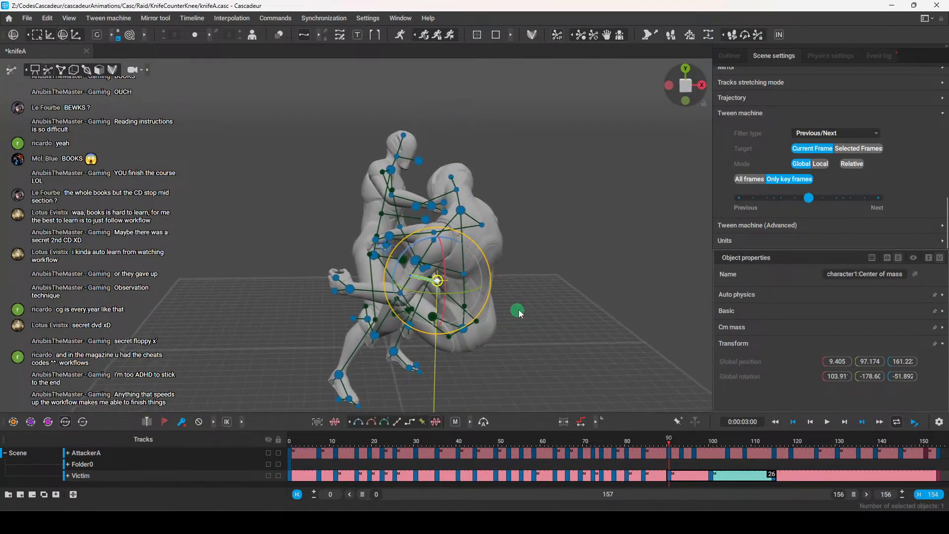
pyautogui.click(453, 183)
pyautogui.moveTo(491, 241); pyautogui.dragTo(317, 240, button='middle')
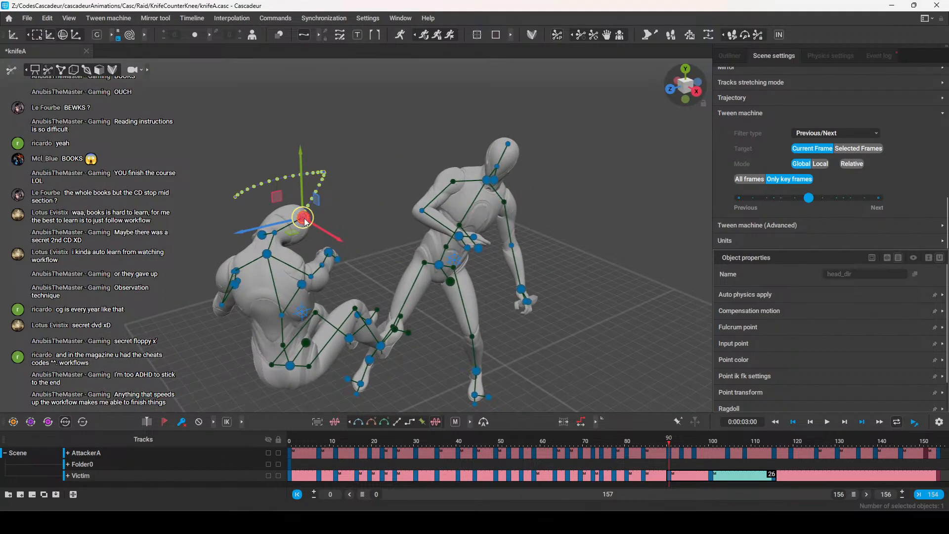
pyautogui.moveTo(305, 222); pyautogui.dragTo(297, 202)
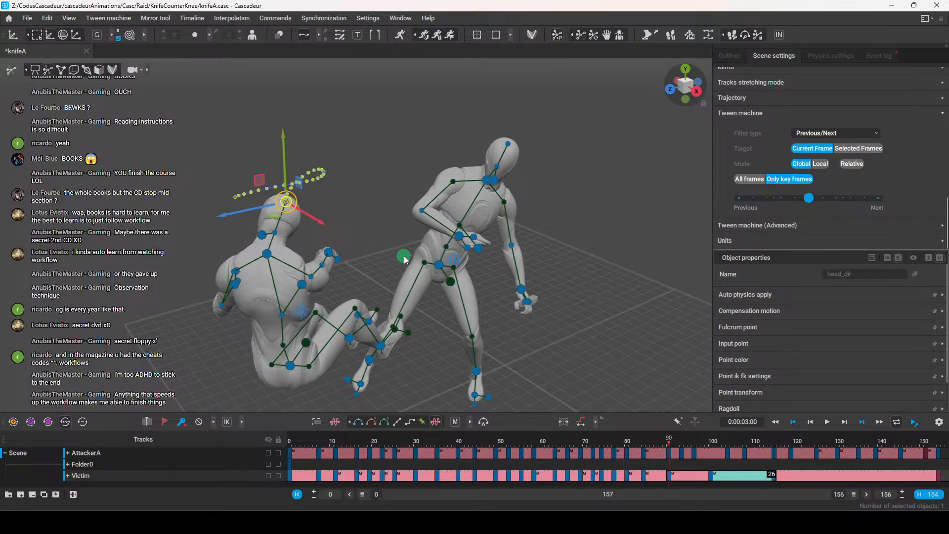
pyautogui.moveTo(404, 260); pyautogui.dragTo(448, 217, button='right')
pyautogui.click(448, 217)
pyautogui.moveTo(448, 218); pyautogui.dragTo(436, 218)
pyautogui.moveTo(443, 221); pyautogui.dragTo(514, 321, button='right')
# Shift the victim's center of mass sideways close to X zero at frame 90 and nudge his forward hand inward
pyautogui.click(452, 191)
pyautogui.click(431, 276)
pyautogui.moveTo(434, 280); pyautogui.dragTo(409, 257, button='right')
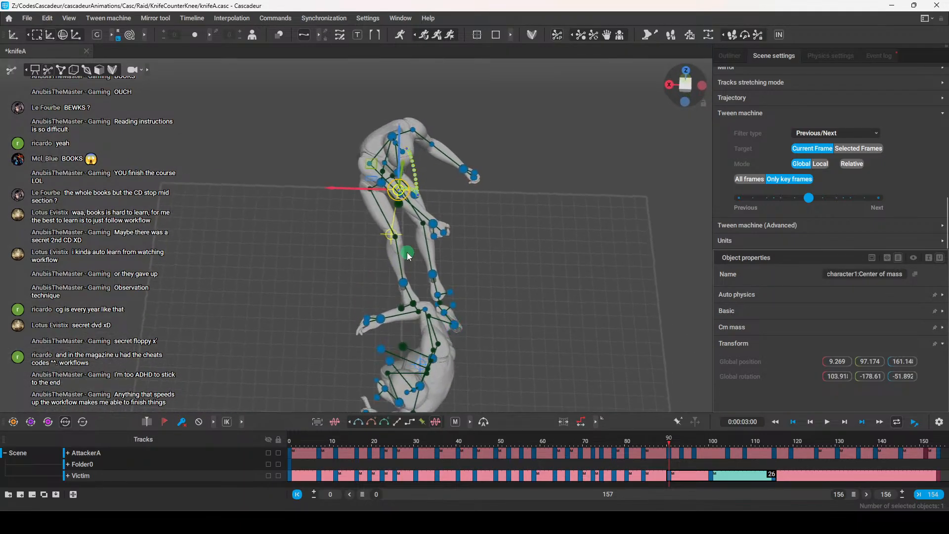
pyautogui.moveTo(348, 194); pyautogui.dragTo(374, 202)
pyautogui.moveTo(443, 229); pyautogui.dragTo(430, 226)
pyautogui.moveTo(430, 226); pyautogui.dragTo(366, 152, button='right')
pyautogui.moveTo(500, 327); pyautogui.dragTo(476, 287, button='middle')
# Raise the victim's left foot above the right one at frame 90
pyautogui.click(377, 303)
pyautogui.moveTo(373, 303); pyautogui.dragTo(337, 280, button='right')
pyautogui.click(299, 286)
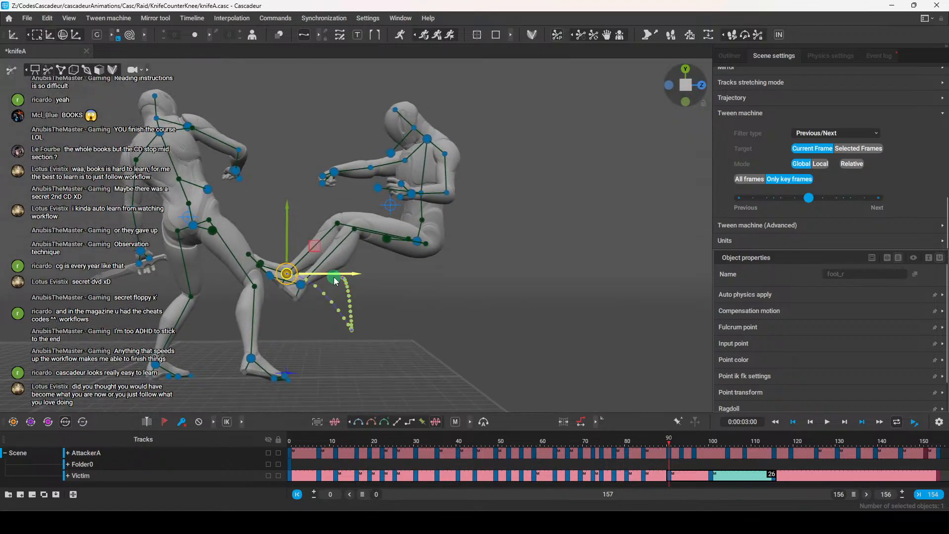
pyautogui.click(306, 291)
pyautogui.click(302, 285)
pyautogui.moveTo(302, 285); pyautogui.dragTo(304, 247)
pyautogui.moveTo(417, 296); pyautogui.dragTo(447, 277, button='right')
pyautogui.keyDown('alt'); pyautogui.moveTo(447, 278); pyautogui.dragTo(474, 360); pyautogui.keyUp('alt')
# Nudge the victim's pelvis direction controller and lift his left foot a little higher at frame 90
pyautogui.click(383, 260)
pyautogui.moveTo(386, 240); pyautogui.dragTo(384, 237)
pyautogui.keyDown('alt'); pyautogui.moveTo(473, 376); pyautogui.dragTo(407, 298); pyautogui.keyUp('alt')
pyautogui.click(303, 264)
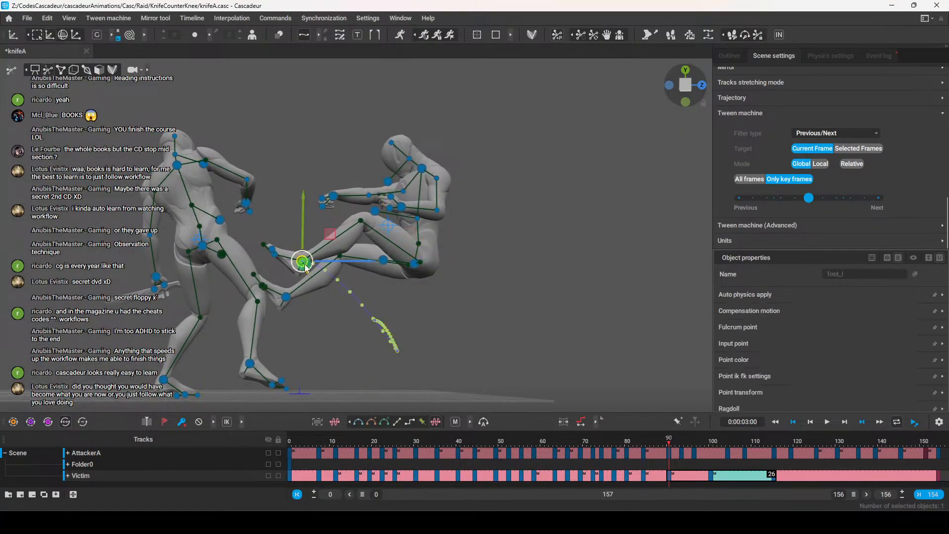
pyautogui.moveTo(304, 264); pyautogui.dragTo(302, 247)
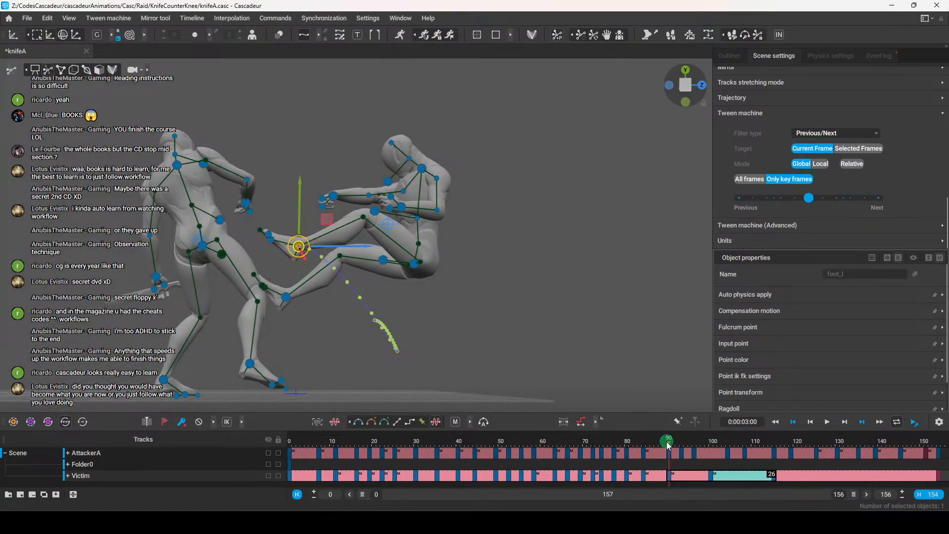
pyautogui.moveTo(667, 443)
pyautogui.mouseDown()
pyautogui.moveTo(639, 443)
pyautogui.moveTo(668, 447)
pyautogui.mouseUp()
# Nudge the victim's pelvis point at frame 90 to refine his seated airborne pose
pyautogui.click(414, 267)
pyautogui.moveTo(415, 271); pyautogui.dragTo(424, 281, button='right')
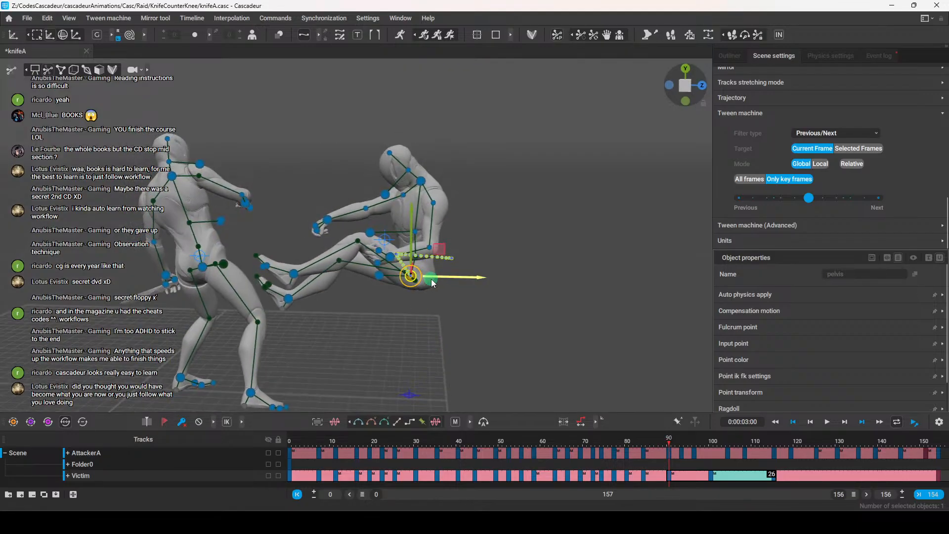
pyautogui.moveTo(425, 281); pyautogui.dragTo(445, 300)
pyautogui.moveTo(445, 323); pyautogui.dragTo(459, 314, button='middle')
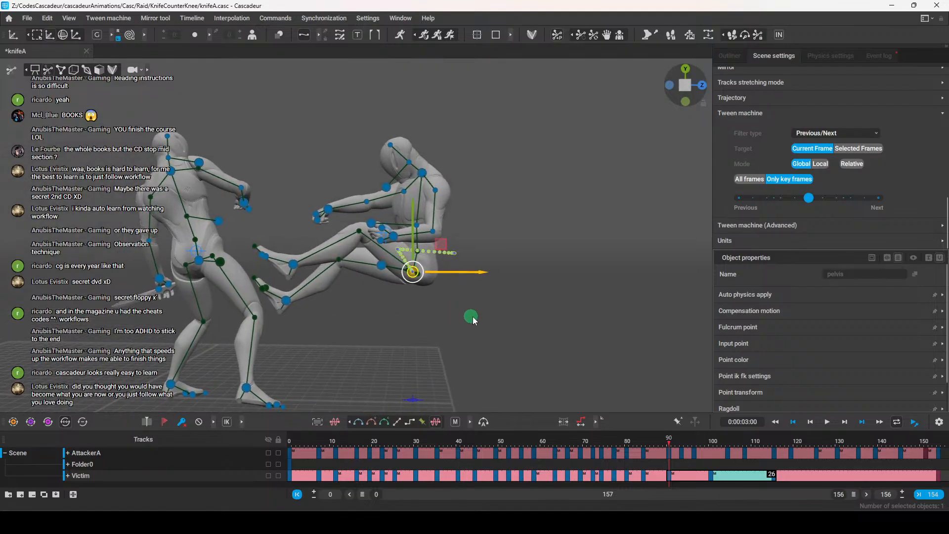
pyautogui.scroll(3, 462, 315)
pyautogui.moveTo(571, 309); pyautogui.dragTo(566, 293, button='middle')
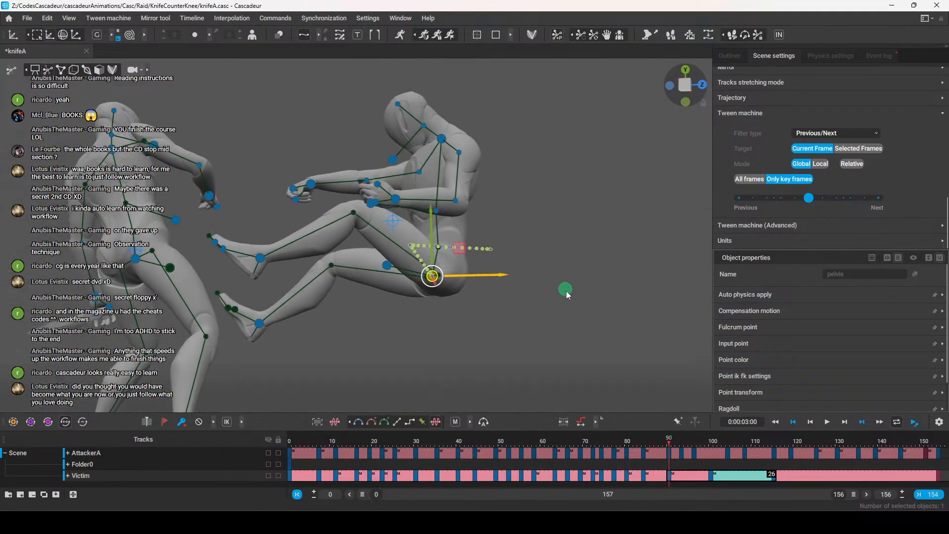
# Rotate the victim backward around his center of mass at frame 90, to an X rotation of about 129°, swinging his legs up
pyautogui.click(395, 228)
pyautogui.scroll(-3, 564, 298)
pyautogui.press('e')
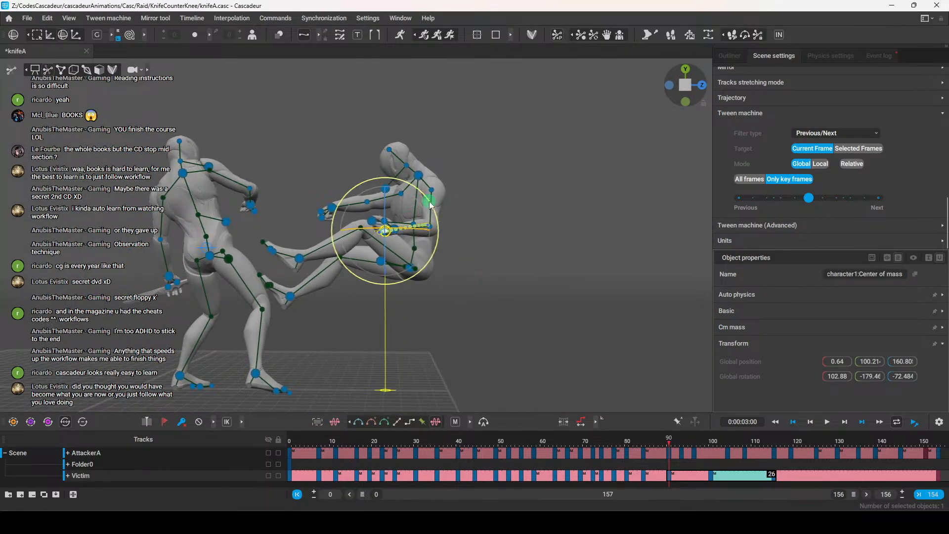
pyautogui.moveTo(429, 204); pyautogui.dragTo(445, 212)
pyautogui.press('w')
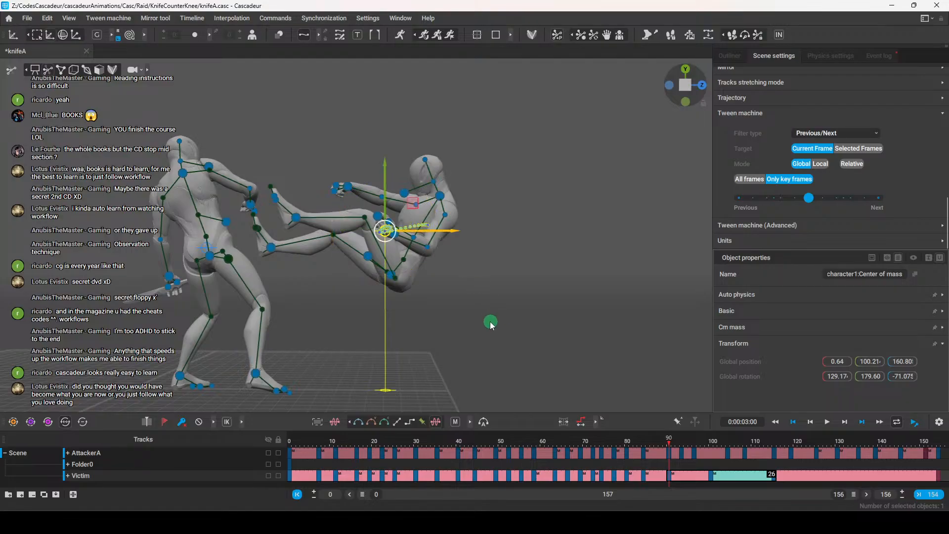
pyautogui.scroll(1, 468, 312)
pyautogui.scroll(1, 476, 299)
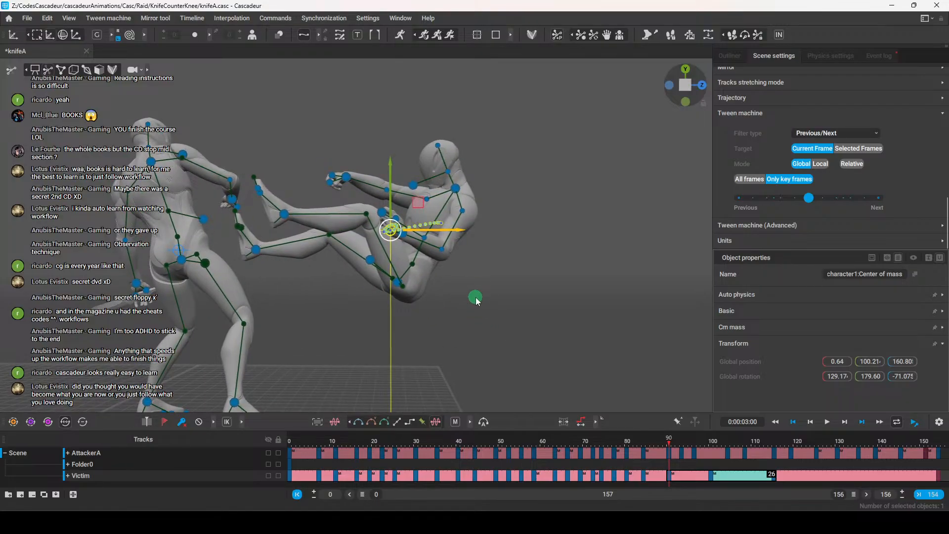
pyautogui.keyDown('alt'); pyautogui.moveTo(473, 287); pyautogui.dragTo(470, 297); pyautogui.keyUp('alt')
pyautogui.keyDown('alt'); pyautogui.moveTo(470, 296); pyautogui.dragTo(477, 306, button='middle'); pyautogui.keyUp('alt')
pyautogui.keyDown('alt'); pyautogui.moveTo(477, 306); pyautogui.dragTo(479, 280); pyautogui.keyUp('alt')
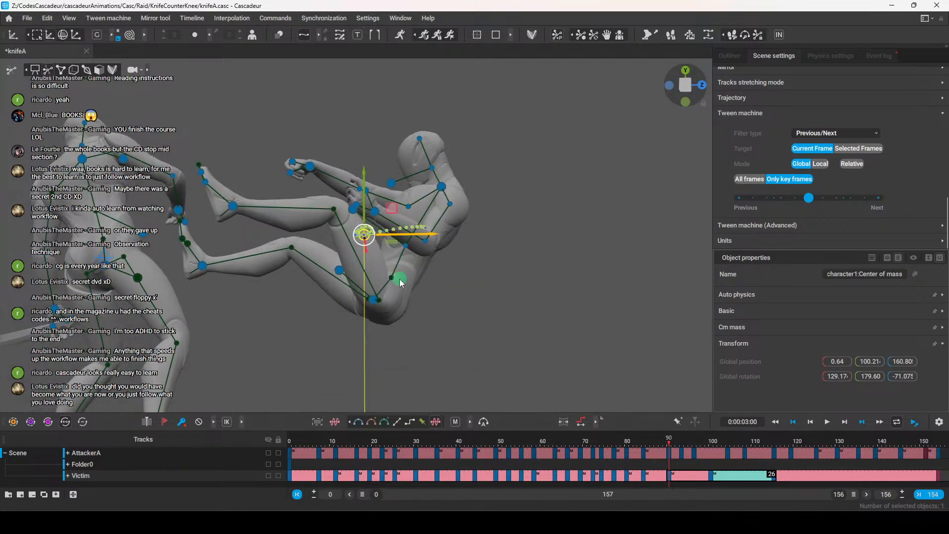
# Lean the victim's whole upper body further back from the stomach point at frame 90
pyautogui.click(391, 278)
pyautogui.doubleClick(391, 278)
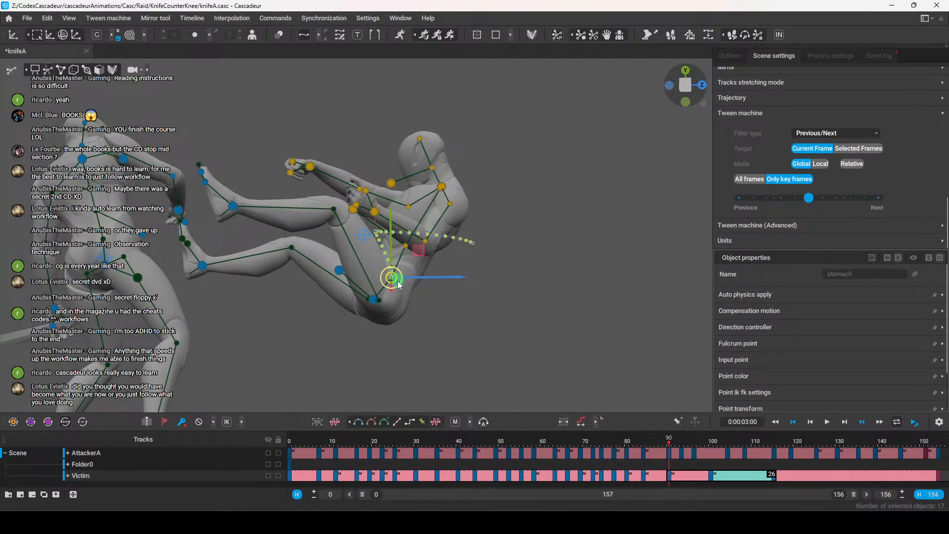
pyautogui.moveTo(393, 290); pyautogui.dragTo(412, 311)
pyautogui.scroll(-2, 537, 304)
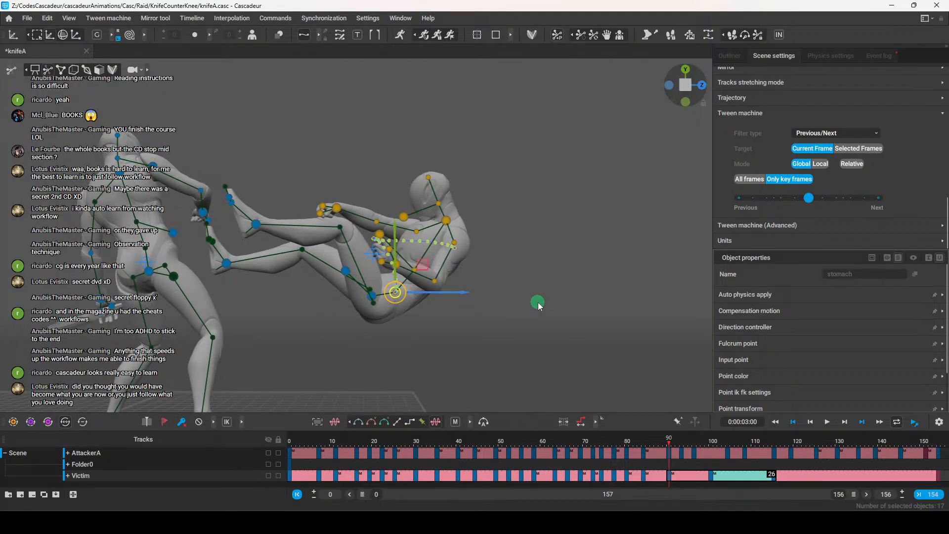
pyautogui.moveTo(538, 301); pyautogui.dragTo(556, 251, button='right')
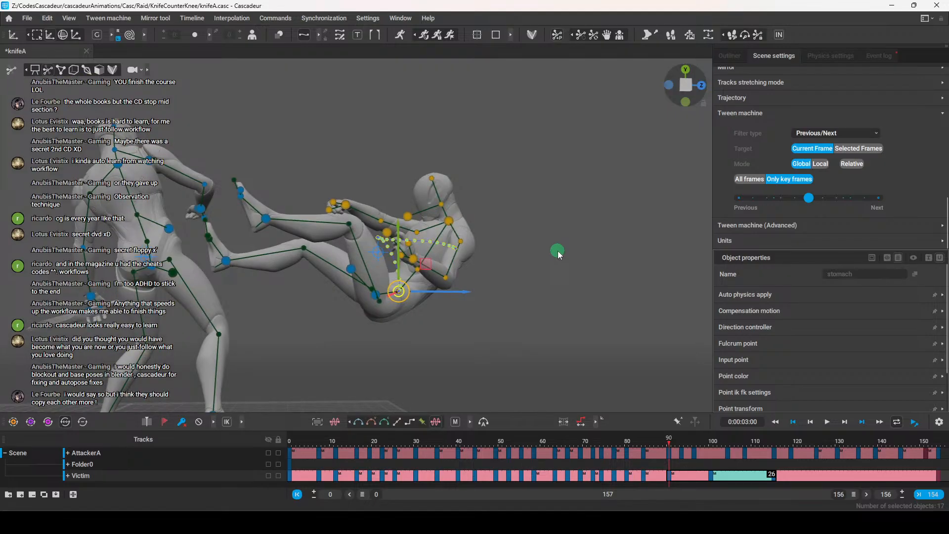
# Reposition the victim's right hand outward and rotate it at frame 90 so the arm reaches forward past his knees
pyautogui.moveTo(558, 255); pyautogui.dragTo(284, 281, button='right')
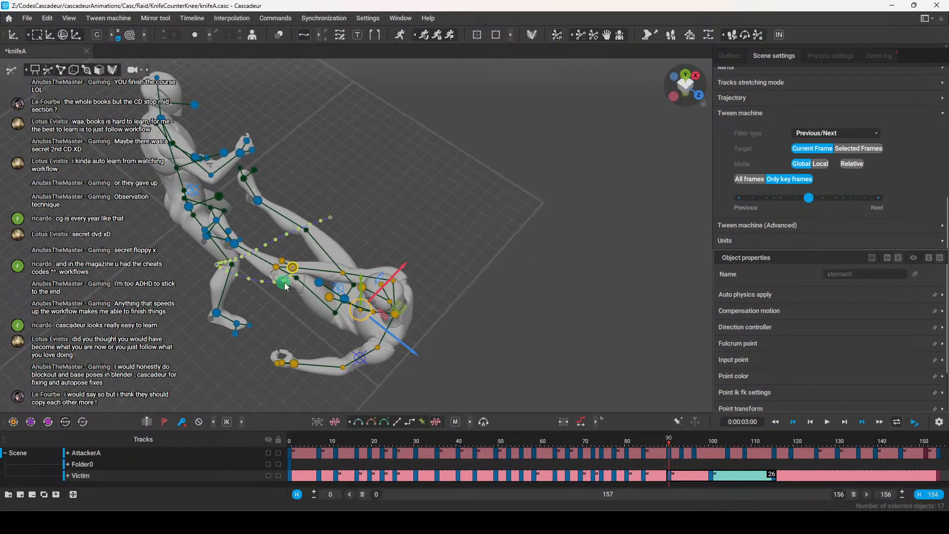
pyautogui.click(284, 279)
pyautogui.moveTo(294, 268); pyautogui.dragTo(323, 237)
pyautogui.moveTo(325, 303); pyautogui.dragTo(404, 189, button='right')
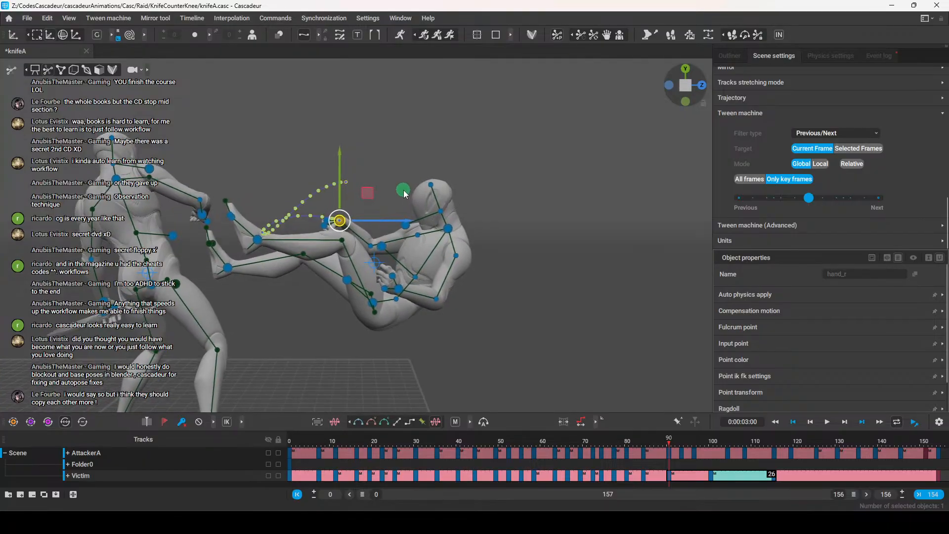
pyautogui.press('e')
pyautogui.moveTo(368, 196); pyautogui.dragTo(408, 226)
pyautogui.press('w')
pyautogui.moveTo(456, 244); pyautogui.dragTo(307, 343, button='right')
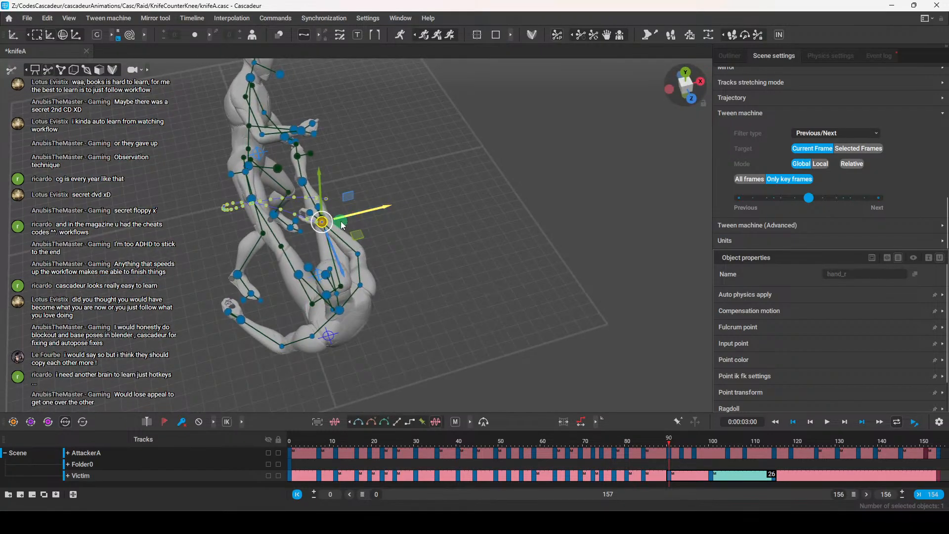
pyautogui.moveTo(344, 218); pyautogui.dragTo(366, 217)
pyautogui.moveTo(370, 269); pyautogui.dragTo(425, 263, button='right')
# Raise the victim's left hand to chest height and rotate it at frame 90
pyautogui.click(278, 342)
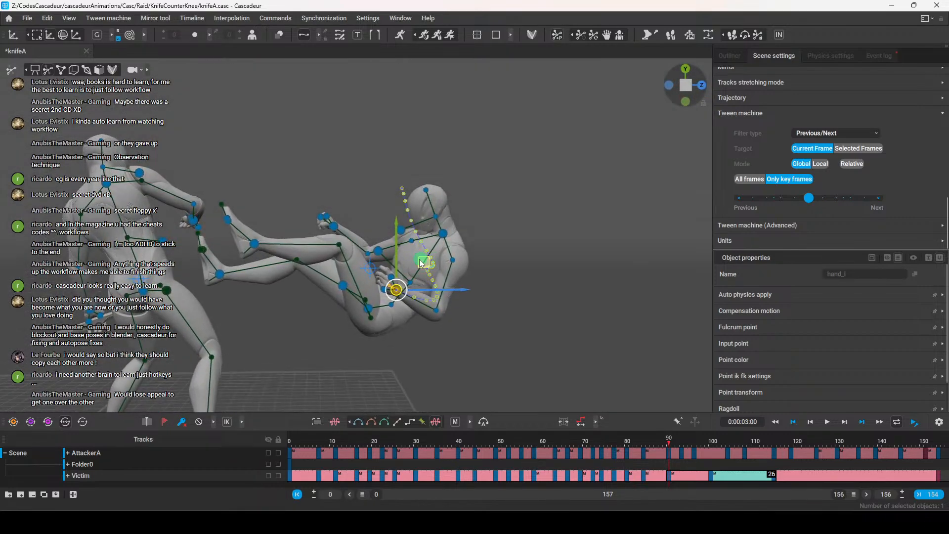
pyautogui.moveTo(399, 257); pyautogui.dragTo(390, 214)
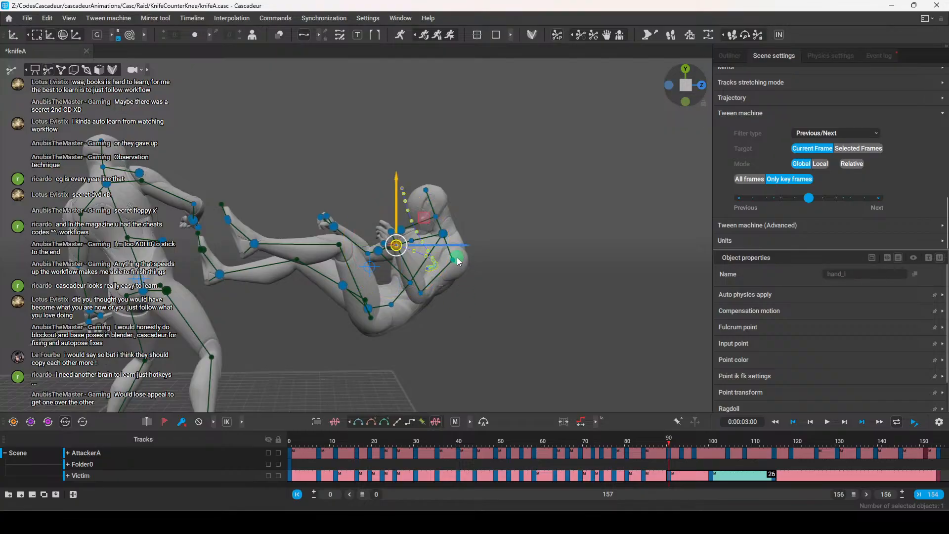
pyautogui.moveTo(434, 277); pyautogui.dragTo(437, 337, button='right')
pyautogui.press('e')
pyautogui.moveTo(370, 236); pyautogui.dragTo(401, 265)
pyautogui.moveTo(401, 266); pyautogui.dragTo(507, 336, button='right')
pyautogui.click(504, 328)
# Rotate the victim's center of mass at frame 90 to an X rotation of about 135° and shift it to about Z 173
pyautogui.moveTo(669, 440)
pyautogui.mouseDown()
pyautogui.moveTo(690, 441)
pyautogui.moveTo(638, 446)
pyautogui.moveTo(669, 458)
pyautogui.mouseUp()
pyautogui.click(406, 231)
pyautogui.scroll(-2, 555, 296)
pyautogui.press('e')
pyautogui.moveTo(435, 190); pyautogui.dragTo(414, 187)
pyautogui.press('w')
pyautogui.moveTo(430, 230); pyautogui.dragTo(447, 238)
pyautogui.moveTo(447, 237); pyautogui.dragTo(538, 314, button='right')
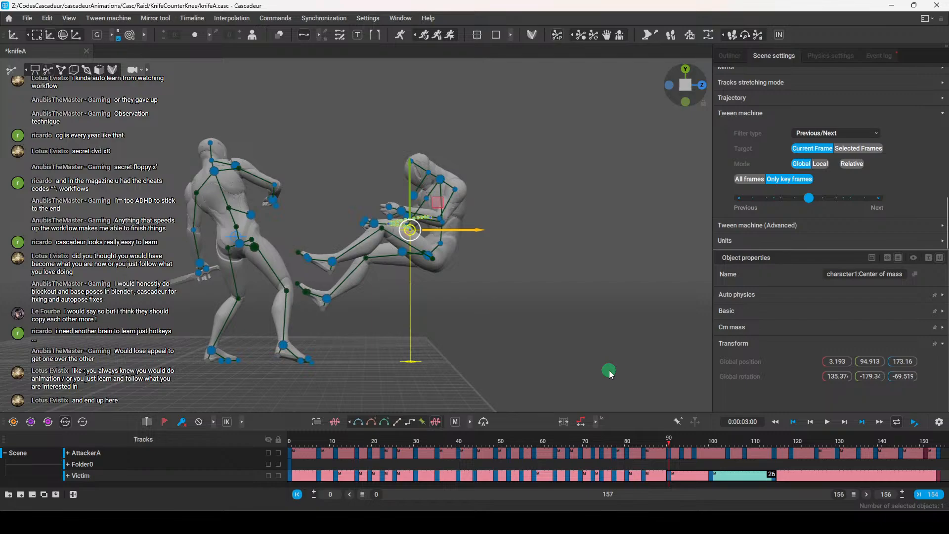
pyautogui.moveTo(668, 450)
pyautogui.mouseDown()
pyautogui.moveTo(642, 450)
pyautogui.moveTo(710, 457)
pyautogui.moveTo(656, 459)
pyautogui.moveTo(667, 464)
pyautogui.mouseUp()
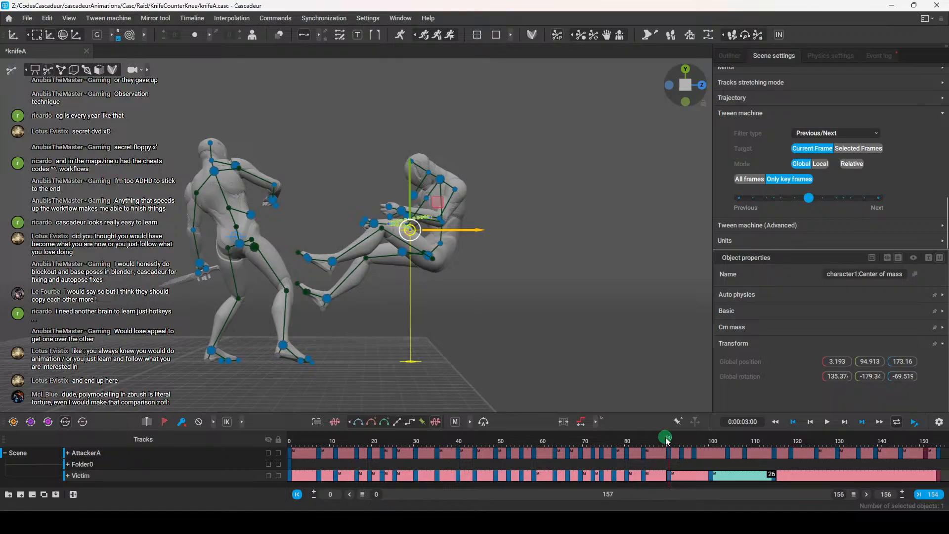
pyautogui.moveTo(668, 444); pyautogui.dragTo(670, 465)
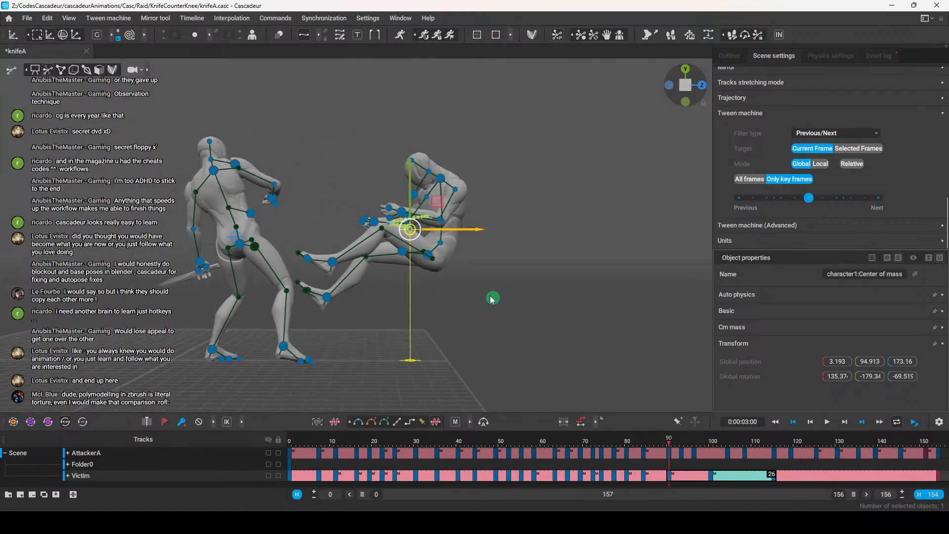
# Tip the victim's center of mass at frame 90 to an X rotation of about 153° and move it back to about Z 187
pyautogui.press('e')
pyautogui.moveTo(460, 210); pyautogui.dragTo(449, 230)
pyautogui.press('w')
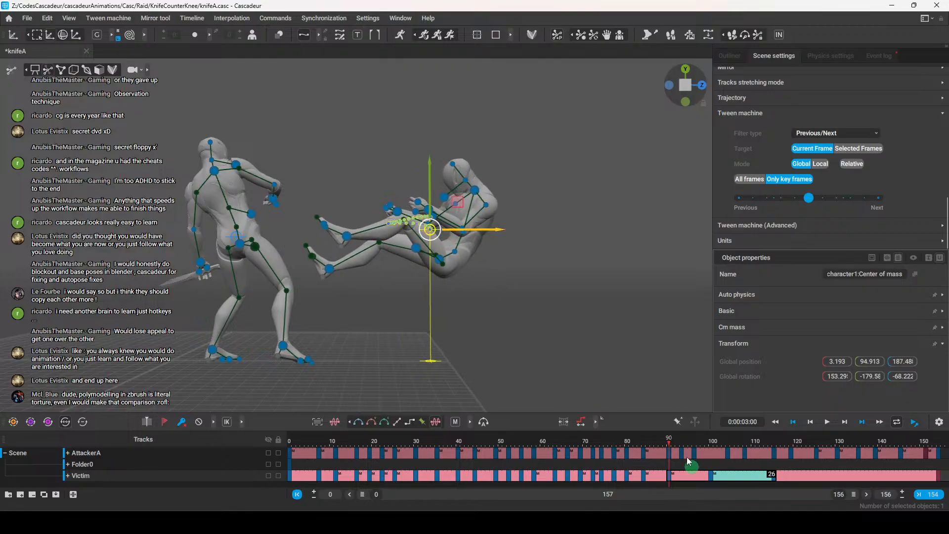
pyautogui.moveTo(667, 440); pyautogui.dragTo(709, 458)
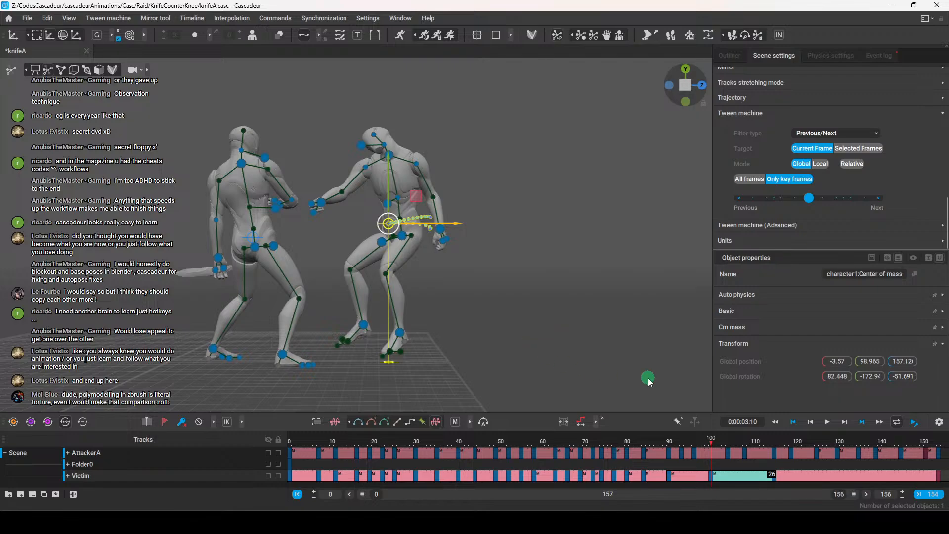
pyautogui.moveTo(657, 443); pyautogui.dragTo(671, 464)
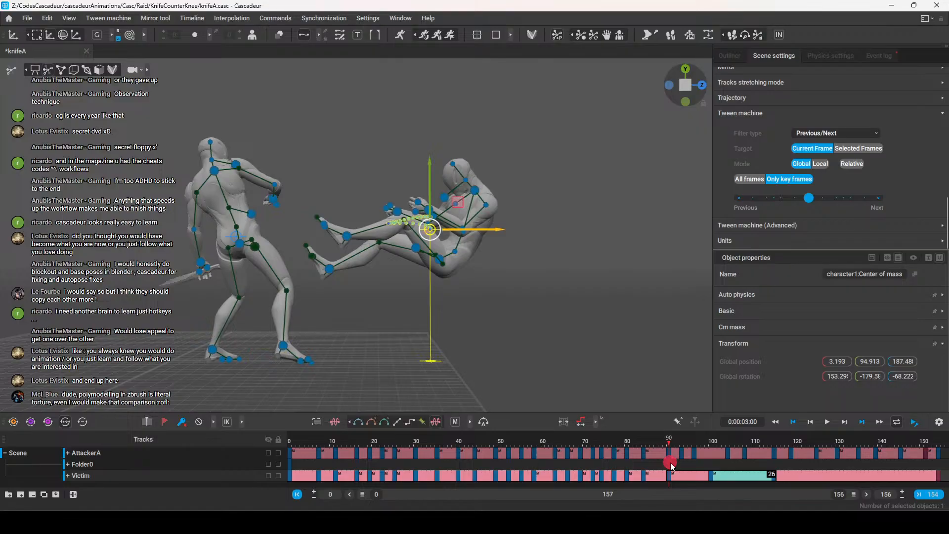
# Delete the victim's key at frame 100 and move his center of mass at frame 115 to about Z 242 and Y 92
pyautogui.moveTo(671, 465); pyautogui.dragTo(773, 467)
pyautogui.press('f')
pyautogui.moveTo(453, 215); pyautogui.dragTo(573, 250)
pyautogui.moveTo(607, 221); pyautogui.dragTo(564, 231)
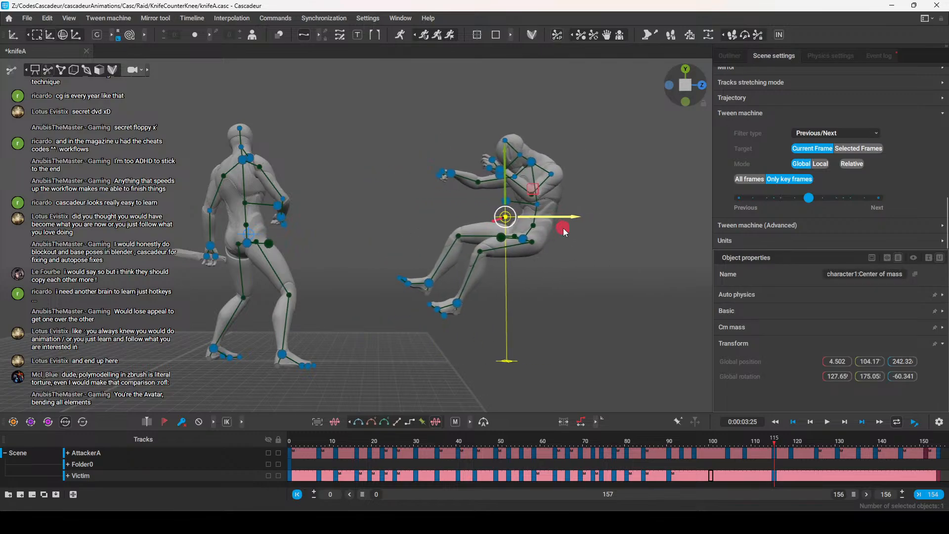
pyautogui.moveTo(509, 186); pyautogui.dragTo(510, 202)
# Rotate the victim's center of mass at frame 115 to about 150° in X and move it to about Z 288, Y 77
pyautogui.press('e')
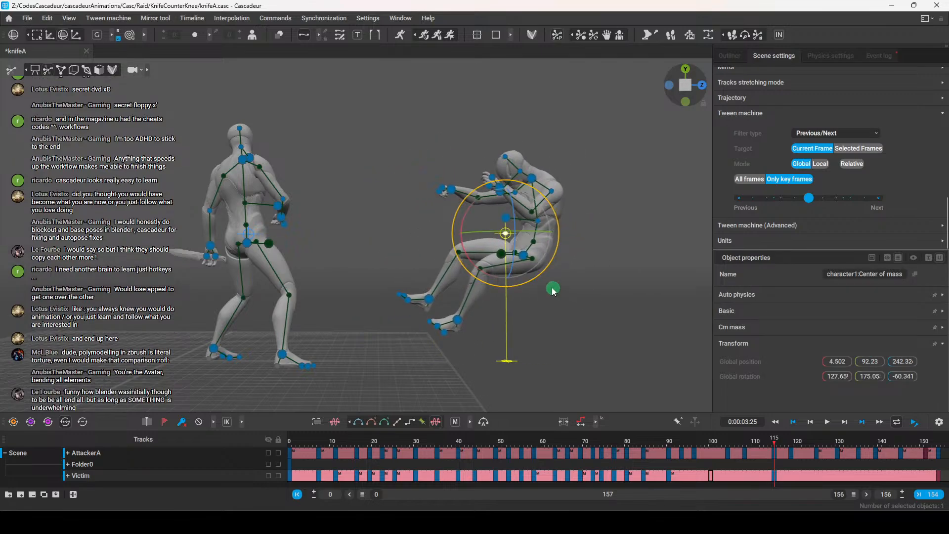
pyautogui.moveTo(529, 283); pyautogui.dragTo(505, 285)
pyautogui.press('w')
pyautogui.moveTo(757, 444); pyautogui.dragTo(774, 469)
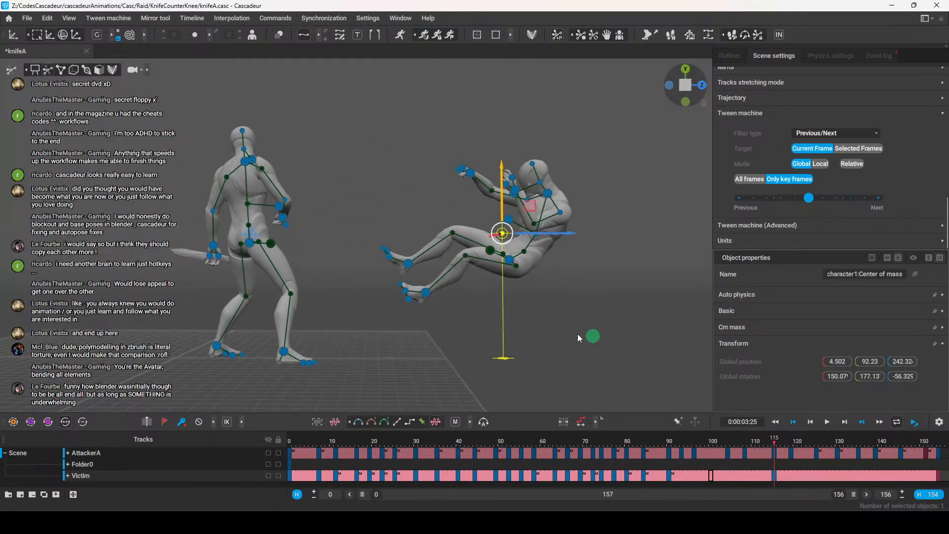
pyautogui.moveTo(471, 228); pyautogui.dragTo(537, 237)
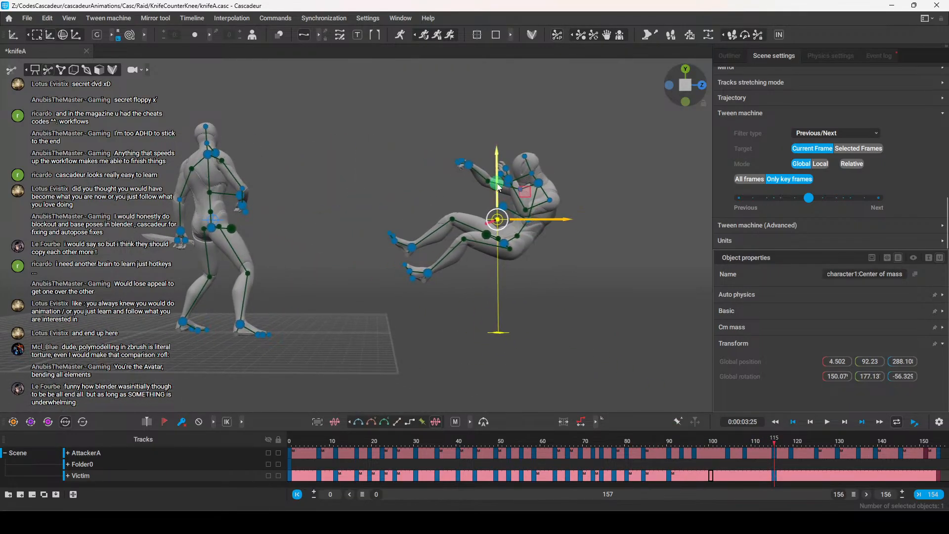
pyautogui.moveTo(499, 187); pyautogui.dragTo(511, 206)
# Remove the victim's final standing key at frame 154
pyautogui.moveTo(725, 436); pyautogui.dragTo(937, 478)
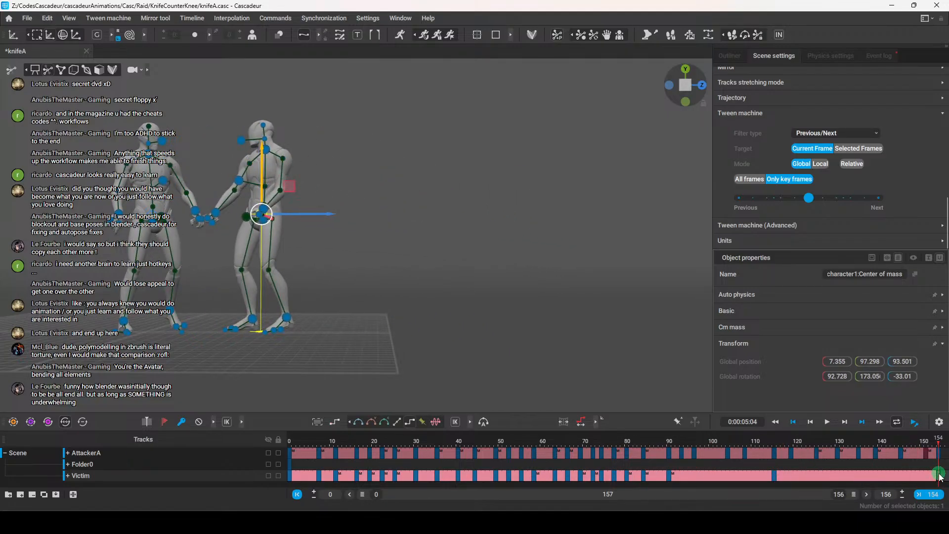
pyautogui.moveTo(881, 441); pyautogui.dragTo(940, 478)
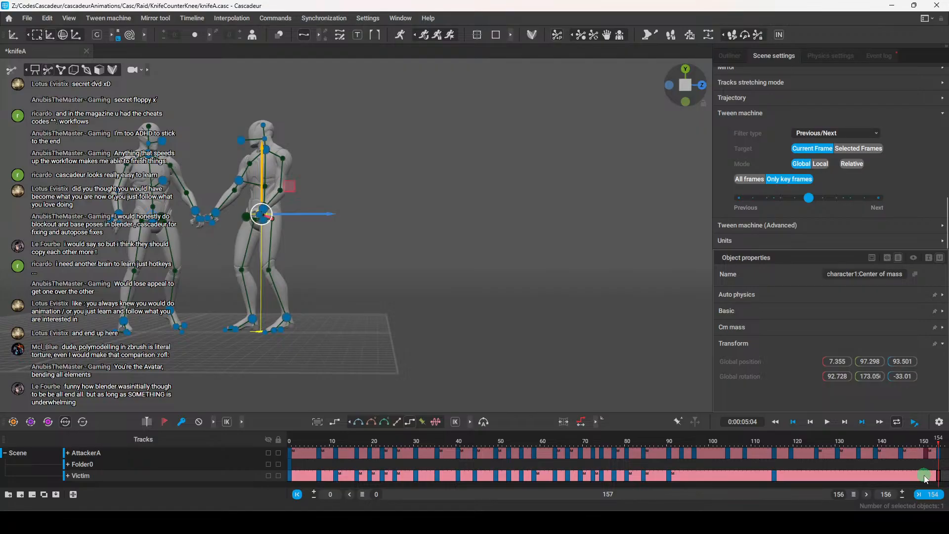
pyautogui.moveTo(775, 437); pyautogui.dragTo(941, 460)
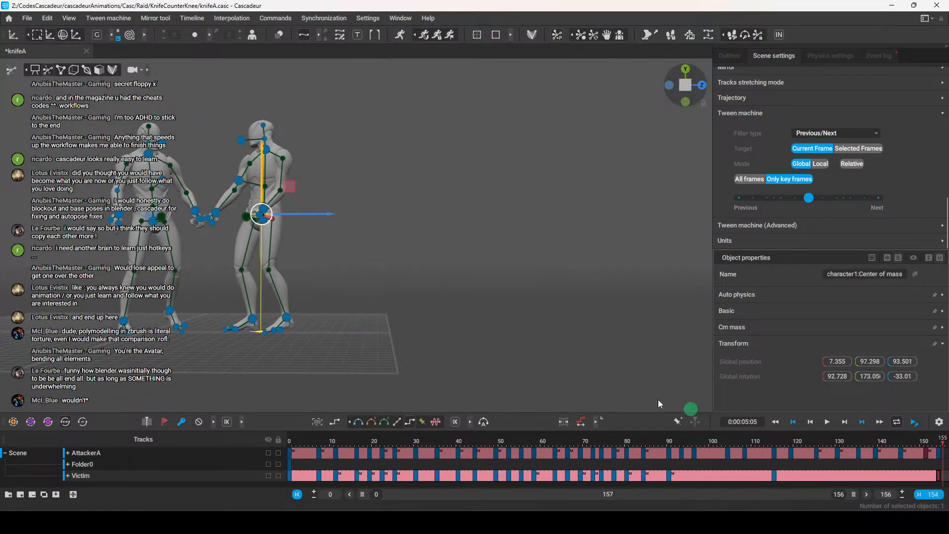
pyautogui.keyDown('alt'); pyautogui.moveTo(182, 245); pyautogui.dragTo(217, 242); pyautogui.keyUp('alt')
pyautogui.keyDown('alt'); pyautogui.moveTo(352, 275); pyautogui.dragTo(362, 259); pyautogui.keyUp('alt')
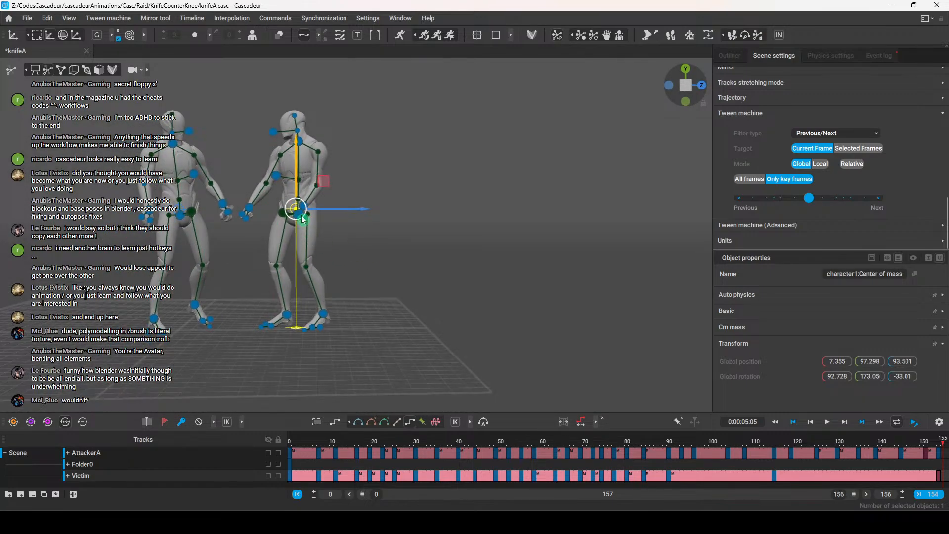
pyautogui.click(61, 70)
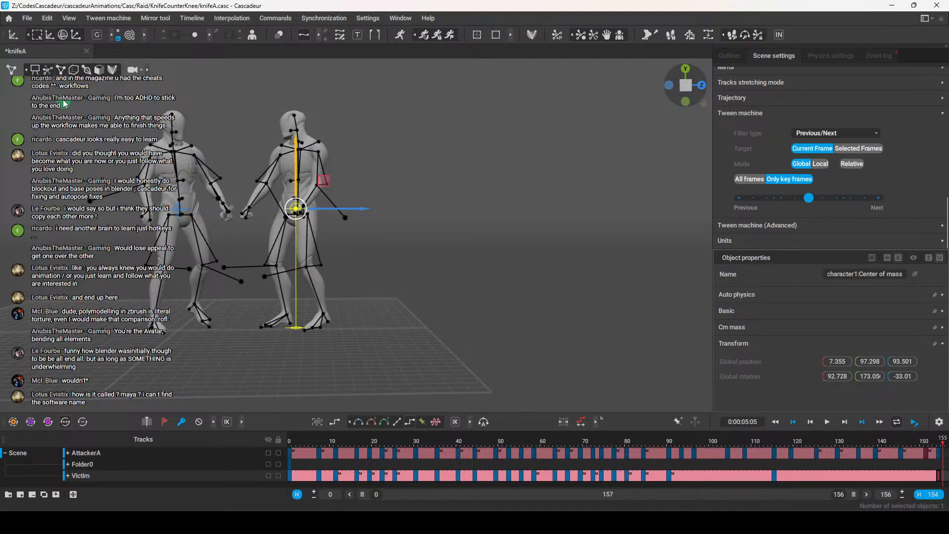
pyautogui.click(44, 72)
pyautogui.keyDown('alt'); pyautogui.moveTo(484, 287); pyautogui.dragTo(504, 268); pyautogui.keyUp('alt')
pyautogui.click(936, 441)
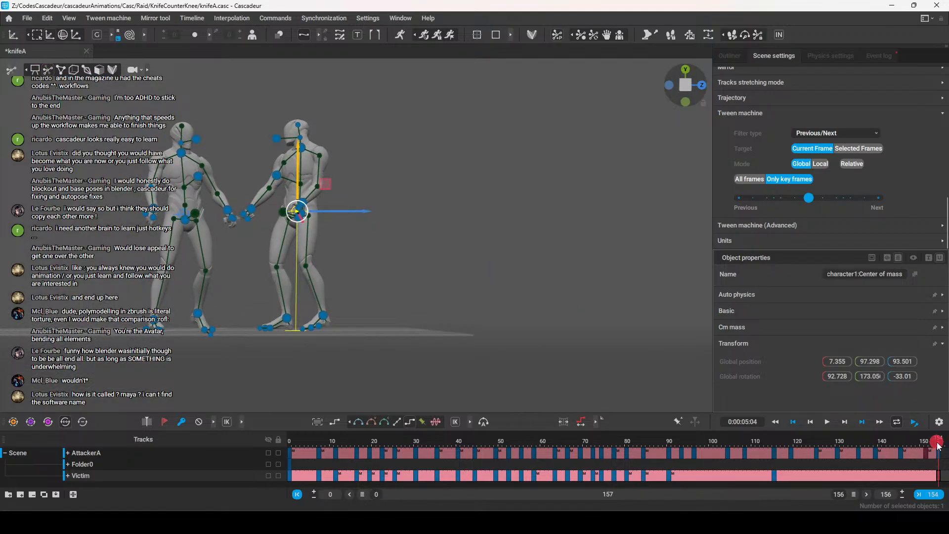
pyautogui.moveTo(937, 443); pyautogui.dragTo(939, 470)
# Lower the victim's center of mass slightly at frame 90
pyautogui.moveTo(936, 449); pyautogui.dragTo(666, 480)
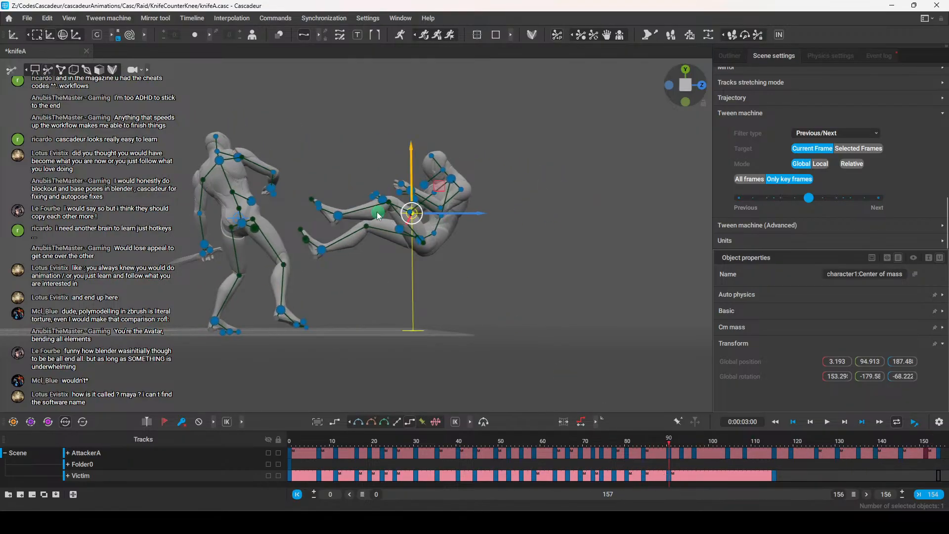
pyautogui.moveTo(410, 169); pyautogui.dragTo(413, 185)
pyautogui.moveTo(540, 228); pyautogui.dragTo(547, 253, button='middle')
# Lower the victim's center of mass further toward the ground at frame 115 and rotate his whole body
pyautogui.moveTo(667, 447); pyautogui.dragTo(773, 464)
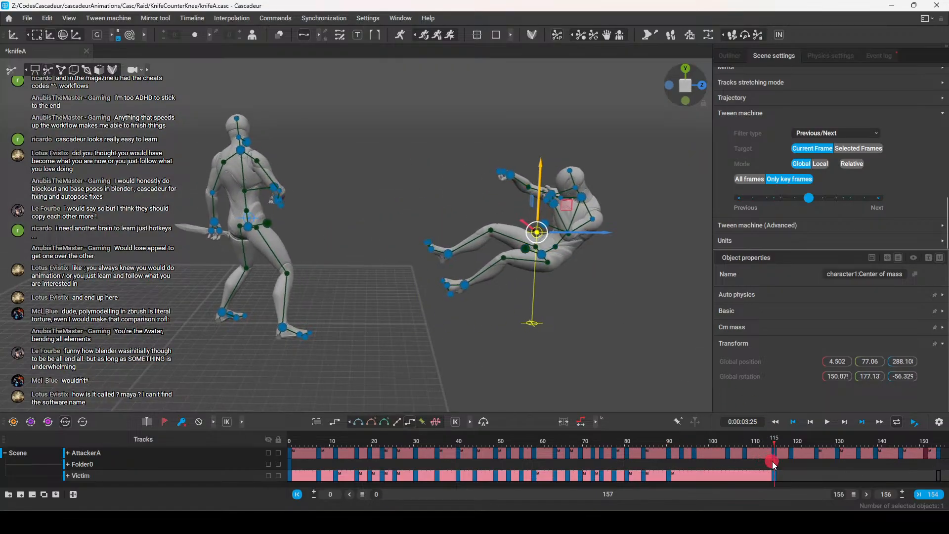
pyautogui.moveTo(540, 189); pyautogui.dragTo(541, 216)
pyautogui.moveTo(568, 281); pyautogui.dragTo(597, 249, button='middle')
pyautogui.press('e')
pyautogui.moveTo(589, 229); pyautogui.dragTo(645, 282)
pyautogui.moveTo(645, 281); pyautogui.dragTo(675, 381, button='middle')
pyautogui.press('w')
# Tilt the victim's upper body sideways from the chest point, together with its child points, at frame 77
pyautogui.moveTo(766, 444); pyautogui.dragTo(615, 470)
pyautogui.scroll(2, 345, 262)
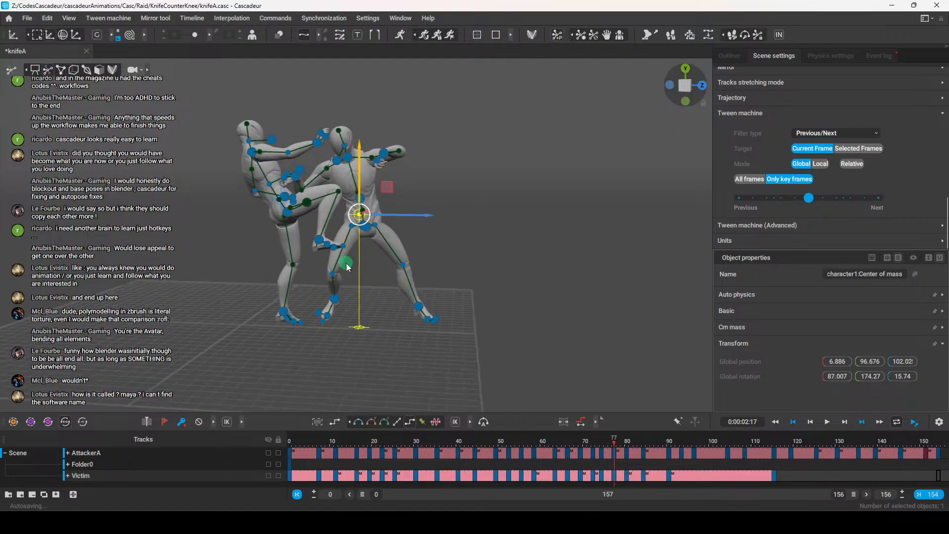
pyautogui.keyDown('alt'); pyautogui.moveTo(344, 262); pyautogui.dragTo(483, 283, button='middle'); pyautogui.keyUp('alt')
pyautogui.keyDown('alt'); pyautogui.moveTo(482, 283); pyautogui.dragTo(573, 173); pyautogui.keyUp('alt')
pyautogui.click(559, 219)
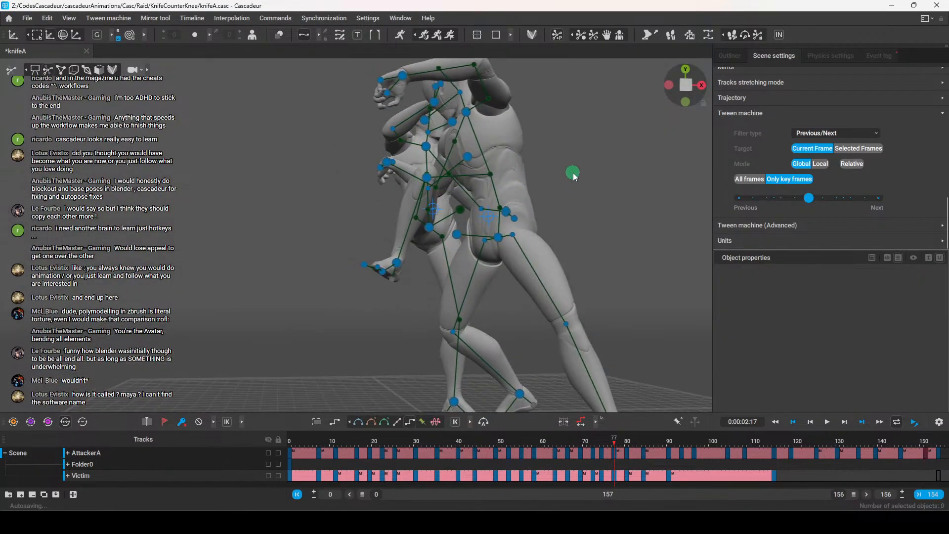
pyautogui.click(491, 177)
pyautogui.keyDown('alt'); pyautogui.moveTo(491, 177); pyautogui.dragTo(467, 227); pyautogui.keyUp('alt')
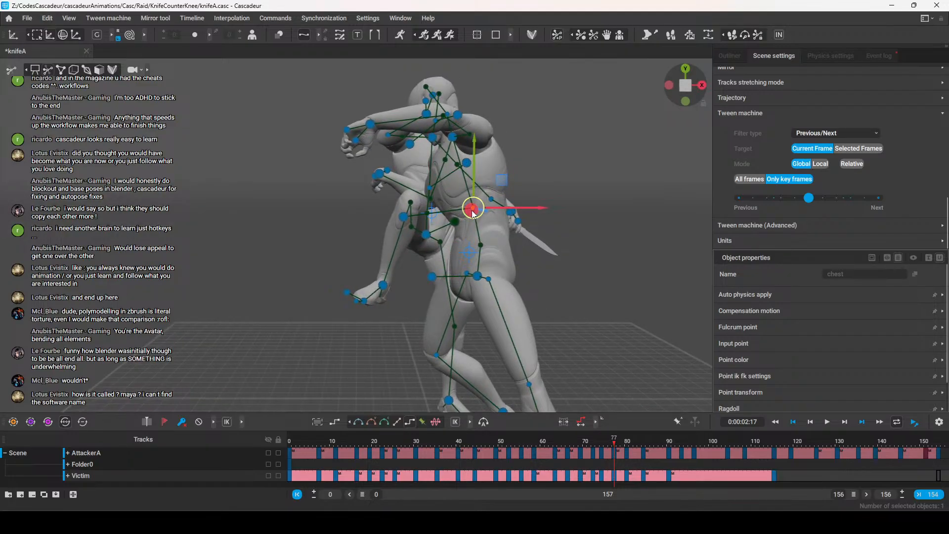
pyautogui.doubleClick(473, 209)
pyautogui.press('e')
pyautogui.scroll(-1, 514, 241)
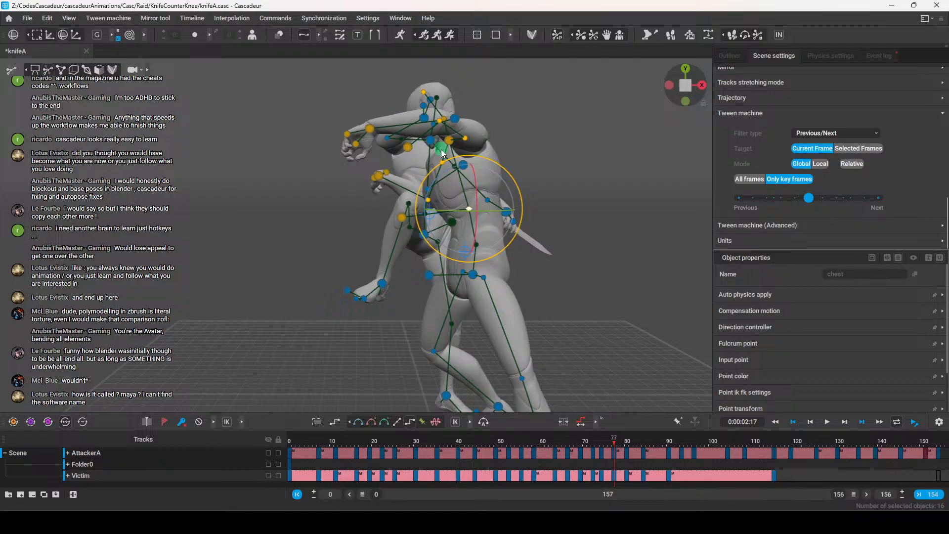
pyautogui.moveTo(439, 164); pyautogui.dragTo(415, 172)
pyautogui.press('w')
# Adjust the chest rotation at frame 77 so the victim's upper body leans further toward the attacker
pyautogui.moveTo(369, 274); pyautogui.dragTo(467, 168, button='middle')
pyautogui.press('e')
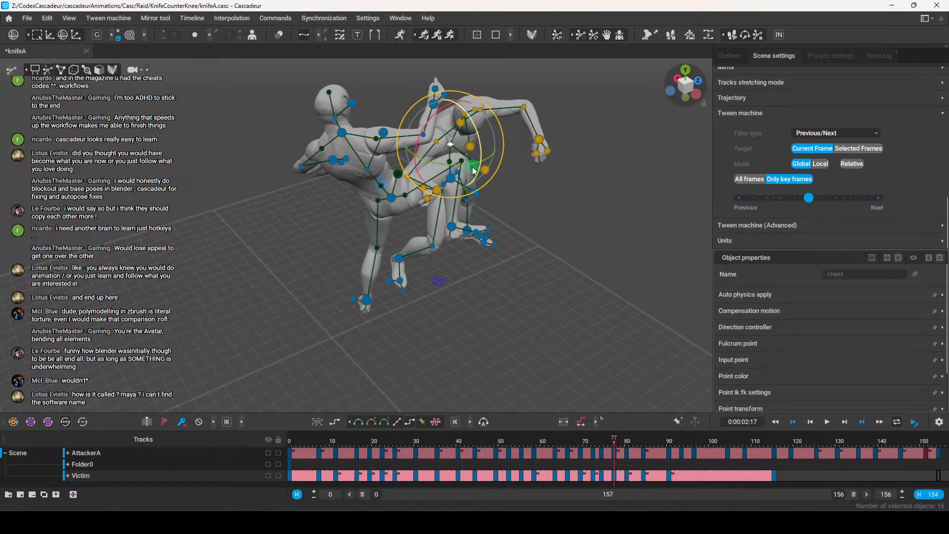
pyautogui.moveTo(542, 250); pyautogui.dragTo(481, 280, button='middle')
pyautogui.press('w')
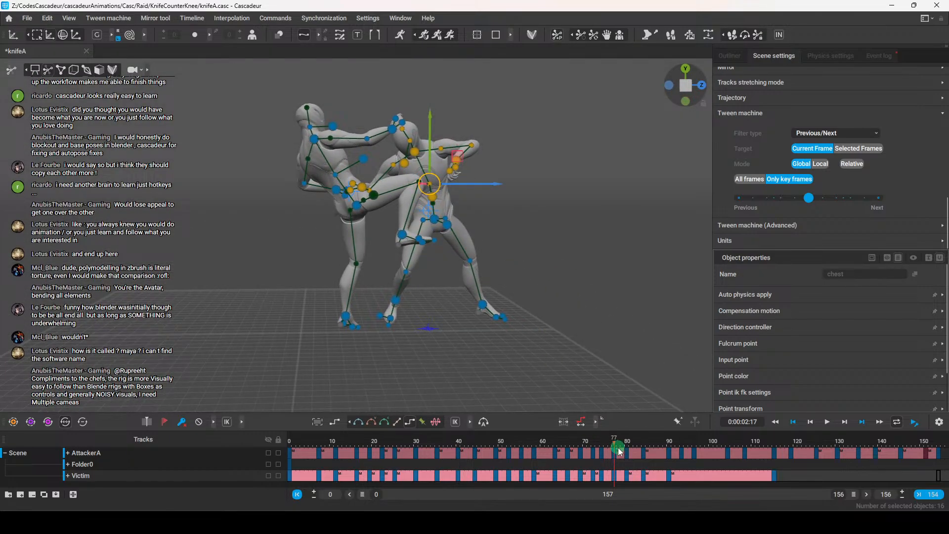
pyautogui.moveTo(612, 440); pyautogui.dragTo(614, 468)
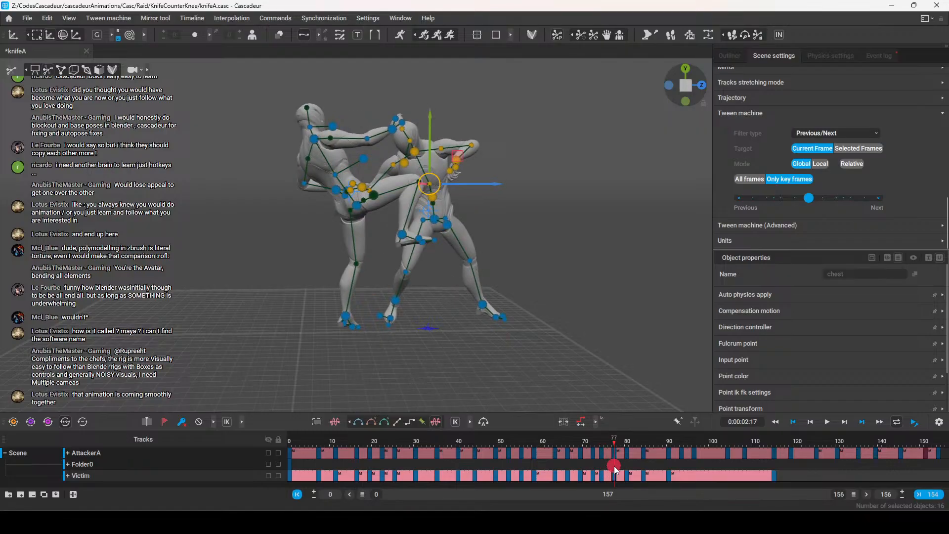
pyautogui.moveTo(494, 277); pyautogui.dragTo(444, 197, button='right')
pyautogui.press('e')
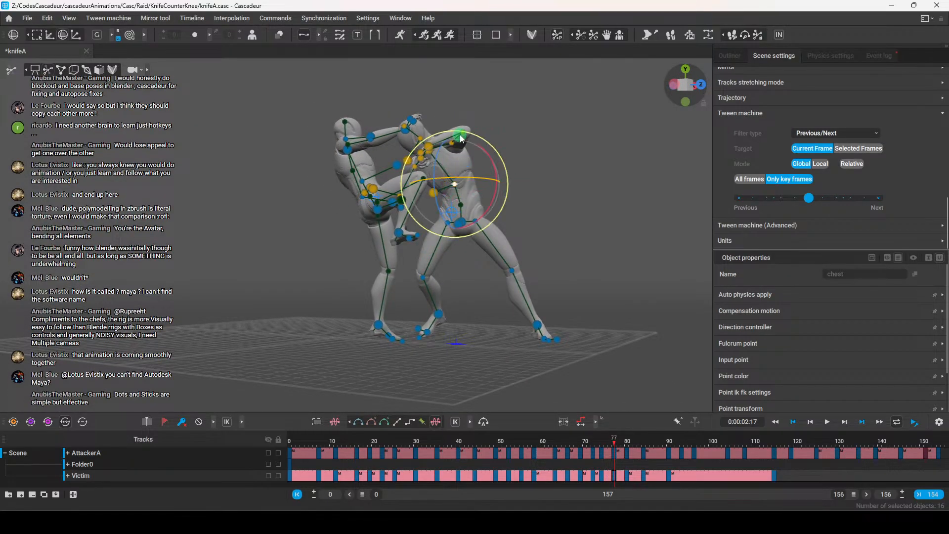
pyautogui.moveTo(451, 131); pyautogui.dragTo(440, 138)
# Twist the victim's upper body slightly at the chest at frame 77 and check the motion through frame 80
pyautogui.keyDown('alt'); pyautogui.moveTo(467, 247); pyautogui.dragTo(497, 260); pyautogui.keyUp('alt')
pyautogui.press('w')
pyautogui.press('e')
pyautogui.moveTo(469, 199); pyautogui.dragTo(451, 178)
pyautogui.moveTo(449, 278); pyautogui.dragTo(553, 464, button='middle')
pyautogui.press('w')
pyautogui.moveTo(615, 440); pyautogui.dragTo(627, 464)
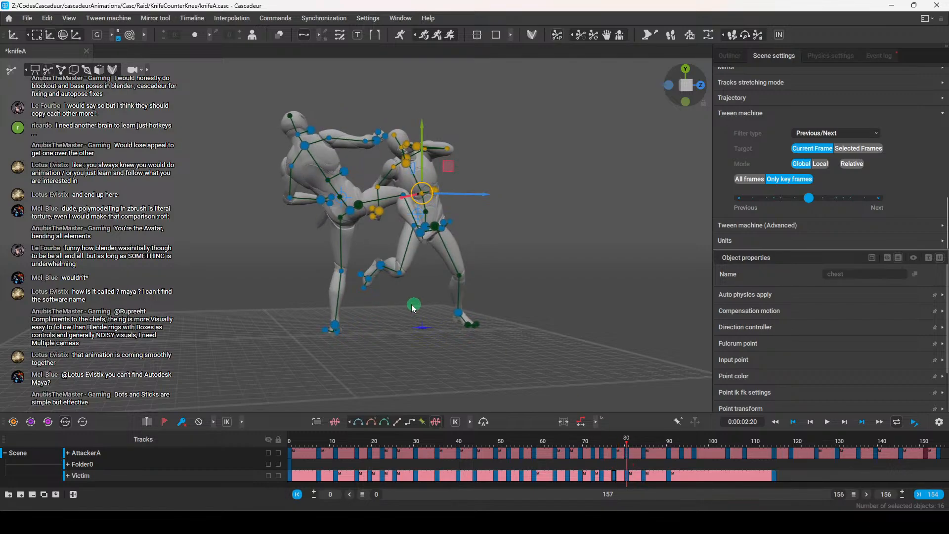
# Bring the victim's raised right leg down at frame 80 so that his right foot rests near the ground
pyautogui.scroll(5, 415, 309)
pyautogui.click(422, 280)
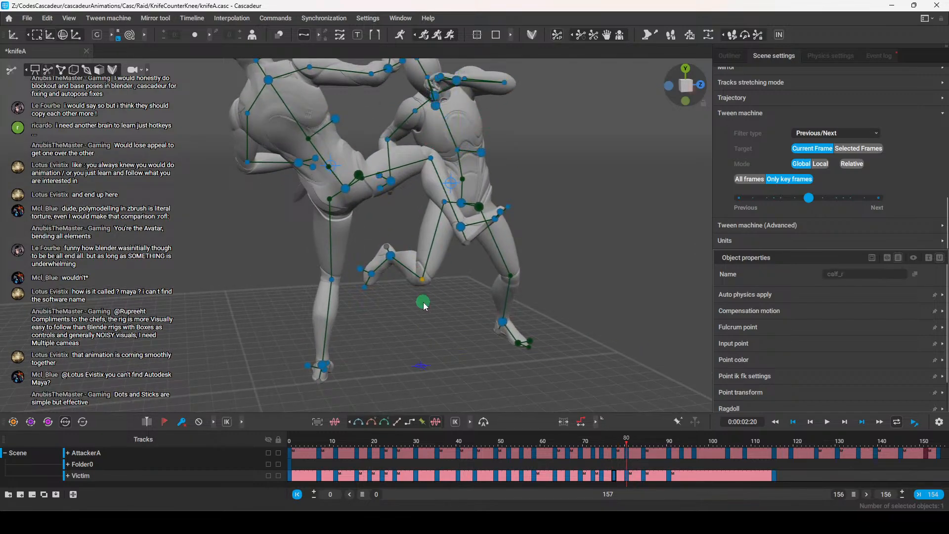
pyautogui.press('r')
pyautogui.click(409, 313)
pyautogui.doubleClick(389, 256)
pyautogui.press('r')
pyautogui.click(416, 325)
pyautogui.click(390, 256)
pyautogui.keyDown('alt'); pyautogui.moveTo(397, 276); pyautogui.dragTo(255, 303); pyautogui.keyUp('alt')
pyautogui.keyDown('alt'); pyautogui.moveTo(185, 295); pyautogui.dragTo(588, 366); pyautogui.keyUp('alt')
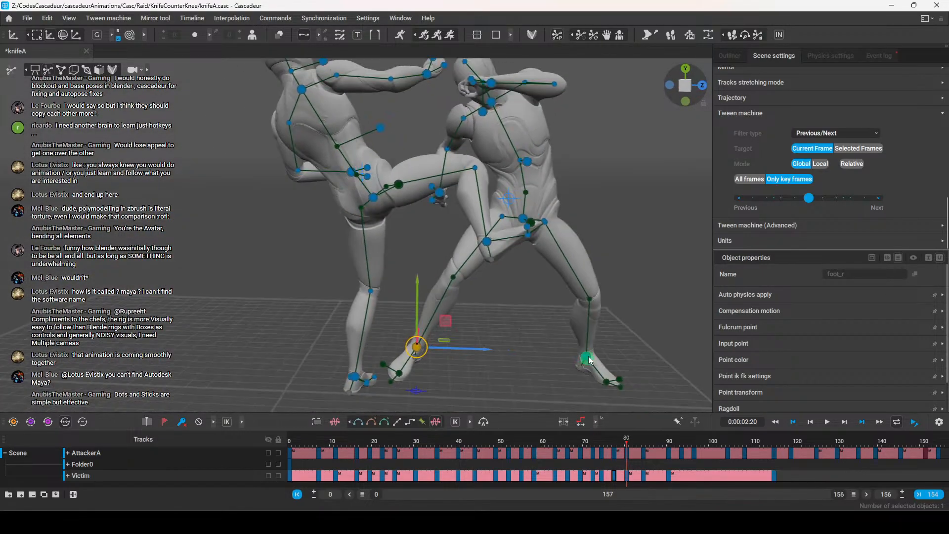
pyautogui.scroll(-2, 587, 364)
pyautogui.keyDown('alt'); pyautogui.moveTo(525, 279); pyautogui.dragTo(472, 275, button='middle'); pyautogui.keyUp('alt')
# Play back the victim's knee-strike reaction up to frame 90 and examine his airborne pose from several angles
pyautogui.moveTo(627, 439); pyautogui.dragTo(564, 482)
pyautogui.scroll(-2, 498, 314)
pyautogui.press('space')
pyautogui.press('space')
pyautogui.moveTo(694, 443); pyautogui.dragTo(719, 456)
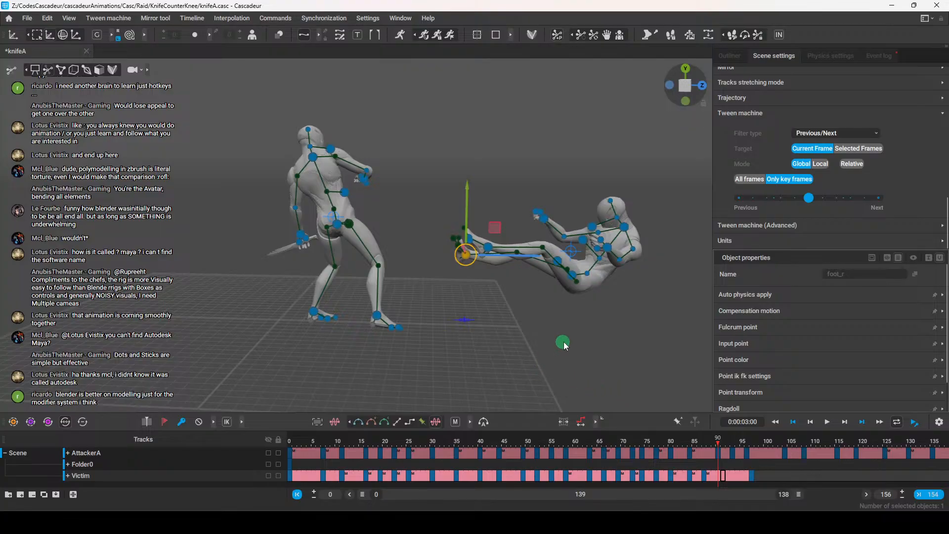
pyautogui.scroll(-1, 588, 357)
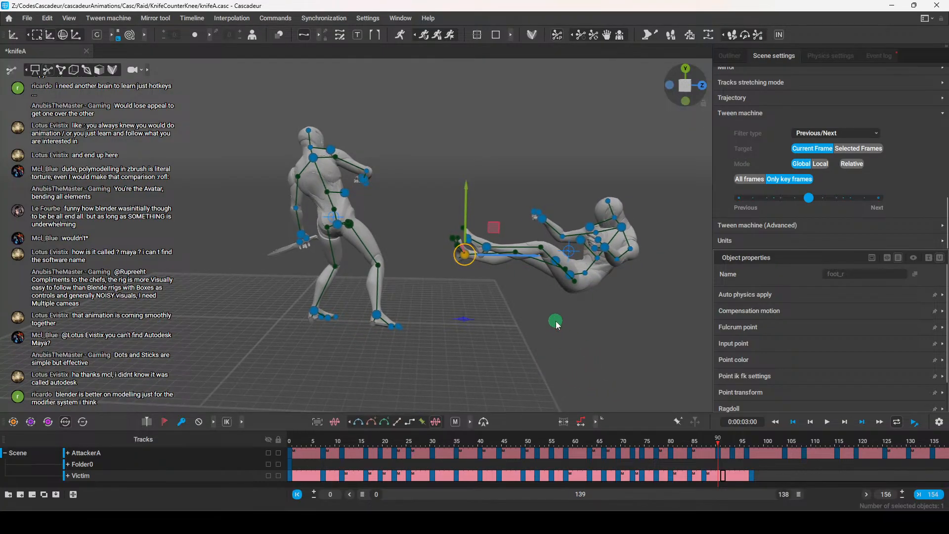
pyautogui.scroll(-3, 530, 317)
pyautogui.scroll(2, 496, 301)
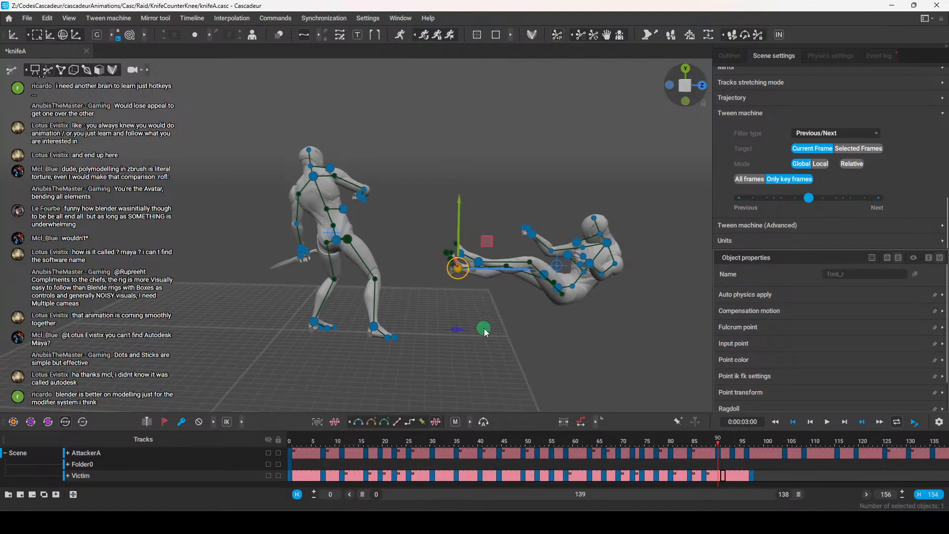
pyautogui.keyDown('alt'); pyautogui.moveTo(517, 307); pyautogui.dragTo(532, 331); pyautogui.keyUp('alt')
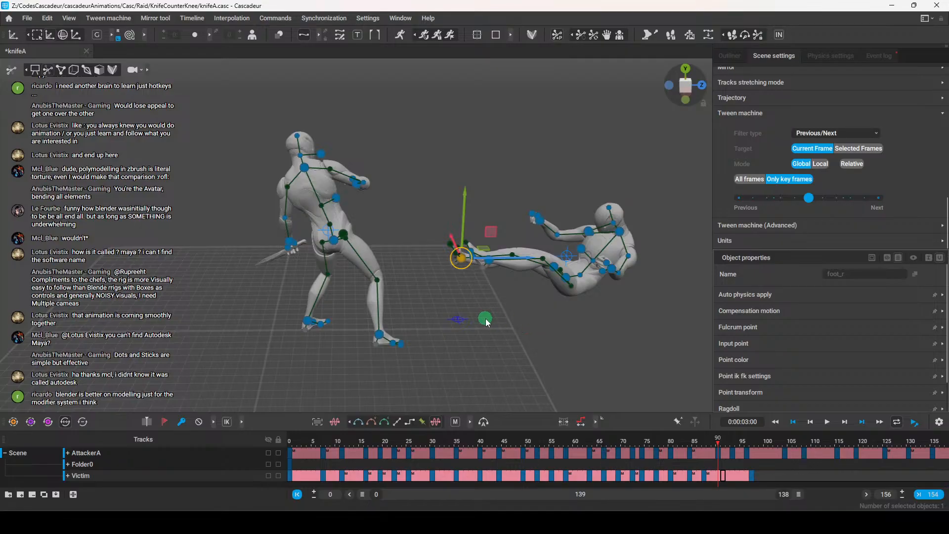
pyautogui.scroll(3, 498, 326)
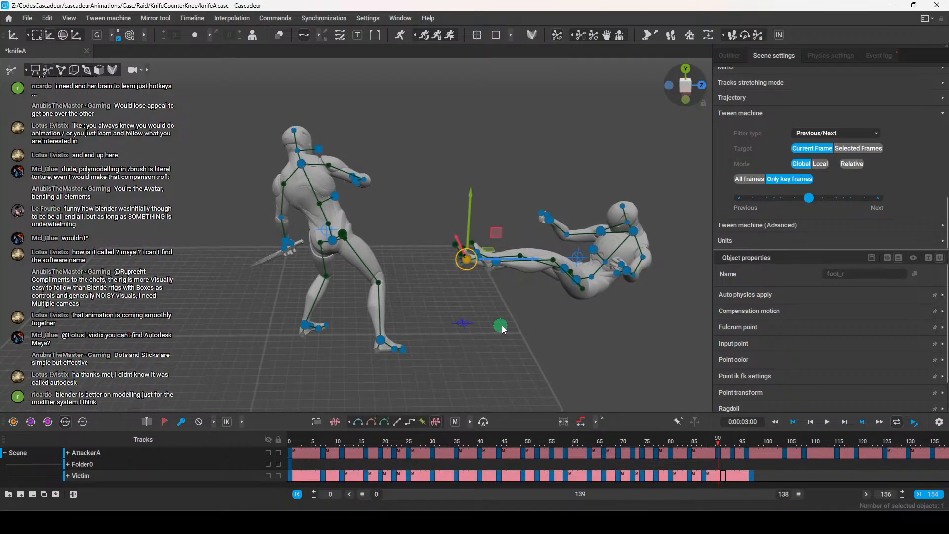
# Scrub through the earlier knife struggle between frames 28 and 74 to examine how both characters' arms and bodies move
pyautogui.moveTo(699, 441); pyautogui.dragTo(483, 461)
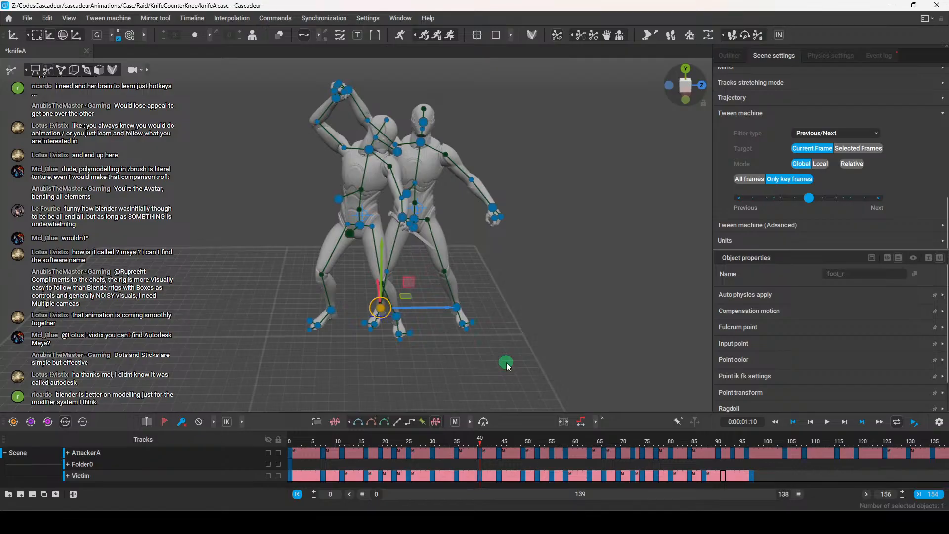
pyautogui.moveTo(477, 450); pyautogui.dragTo(430, 474)
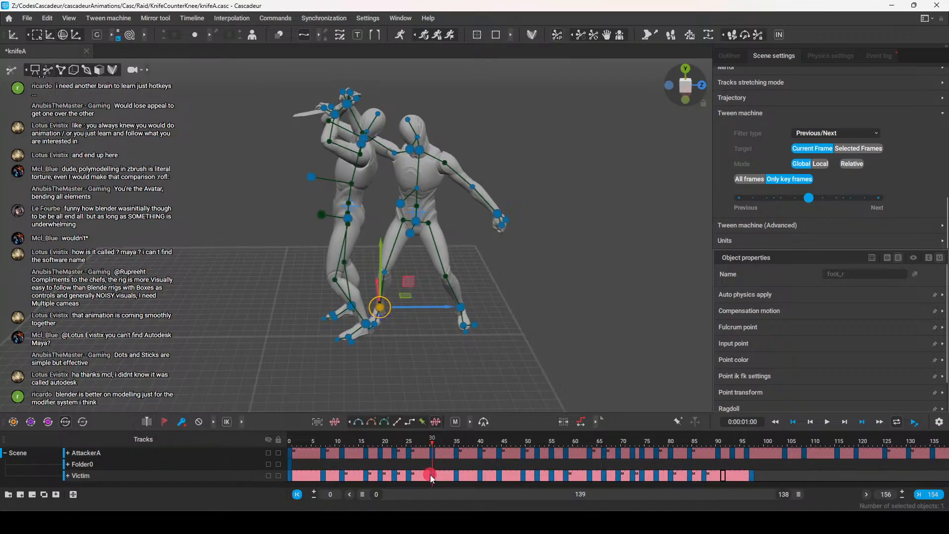
pyautogui.moveTo(430, 474); pyautogui.dragTo(458, 468)
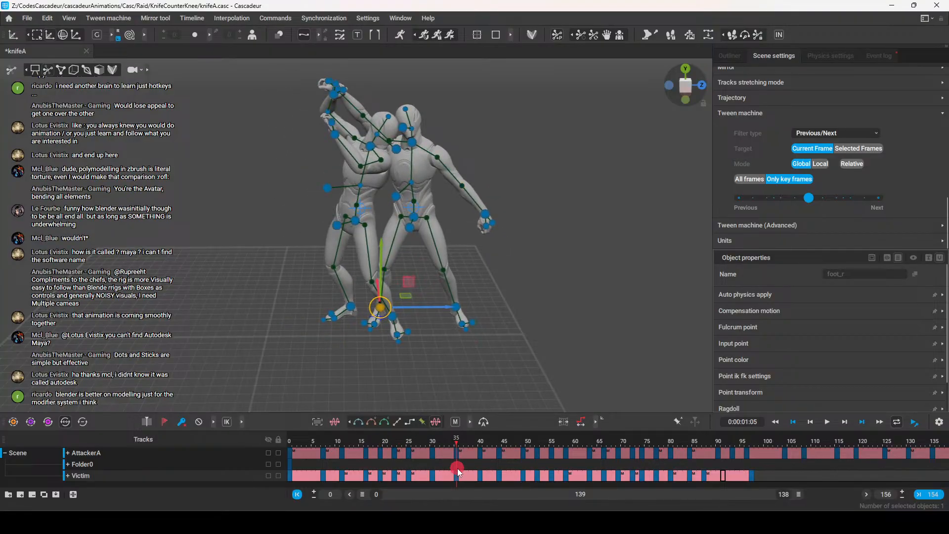
pyautogui.moveTo(458, 466); pyautogui.dragTo(458, 464)
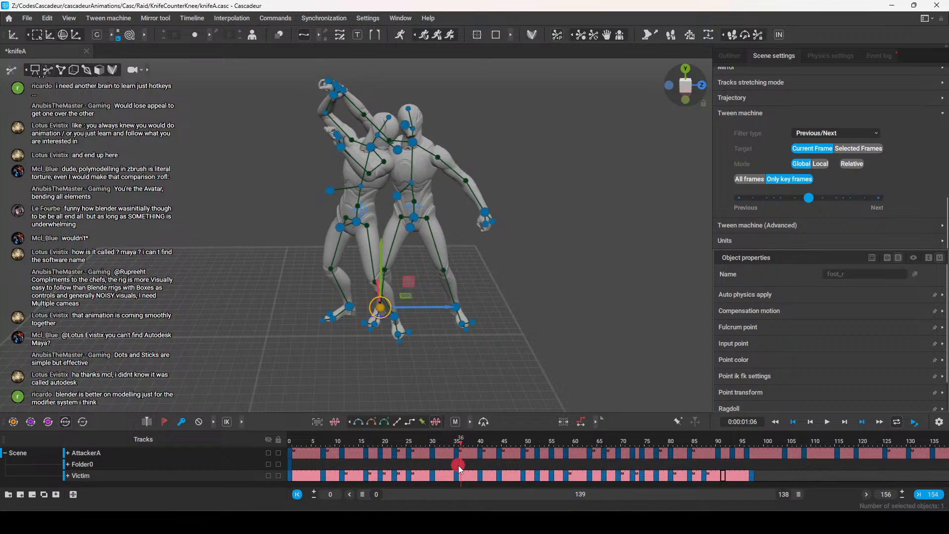
pyautogui.moveTo(458, 464); pyautogui.dragTo(641, 441)
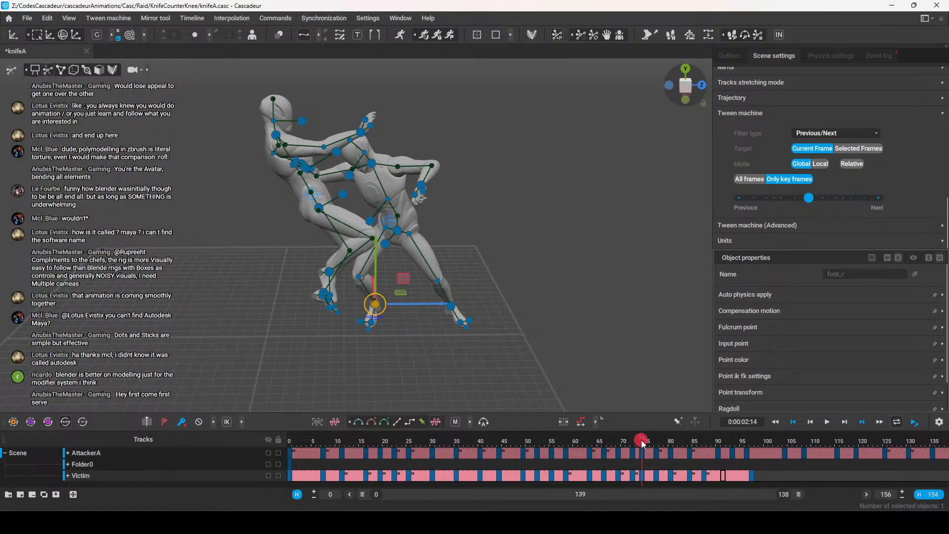
pyautogui.moveTo(641, 439); pyautogui.dragTo(421, 467)
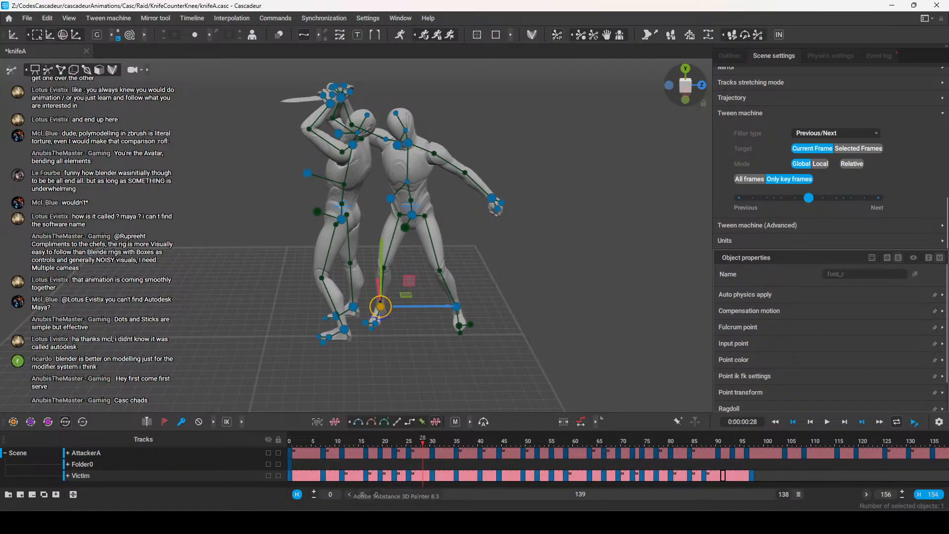
pyautogui.moveTo(428, 440)
pyautogui.mouseDown()
pyautogui.moveTo(381, 441)
pyautogui.moveTo(481, 453)
pyautogui.moveTo(393, 449)
pyautogui.moveTo(443, 448)
pyautogui.moveTo(378, 464)
pyautogui.moveTo(466, 471)
pyautogui.moveTo(432, 472)
pyautogui.mouseUp()
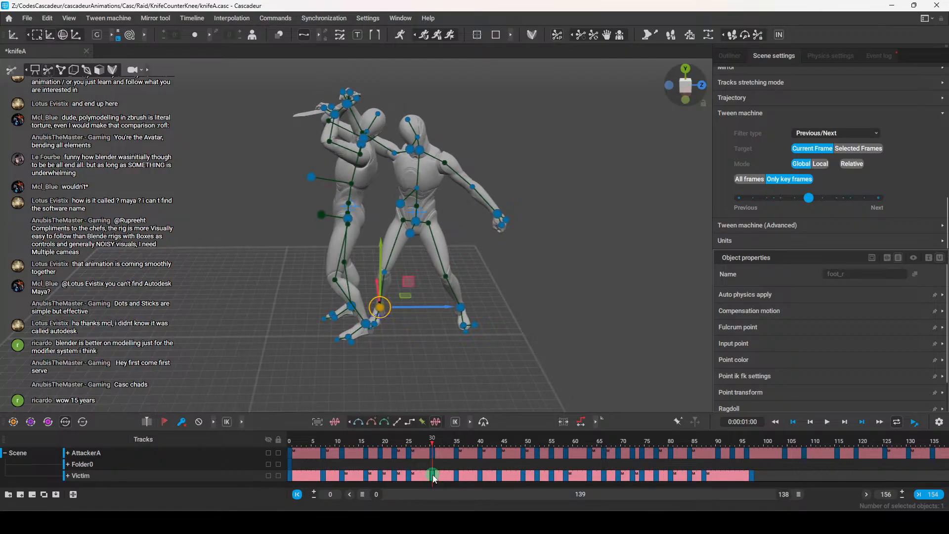
# Move and rotate the victim's right hand at frame 44 to fit his grip on the attacker's raised arm
pyautogui.moveTo(432, 452); pyautogui.dragTo(498, 469)
pyautogui.moveTo(470, 266); pyautogui.dragTo(380, 278, button='right')
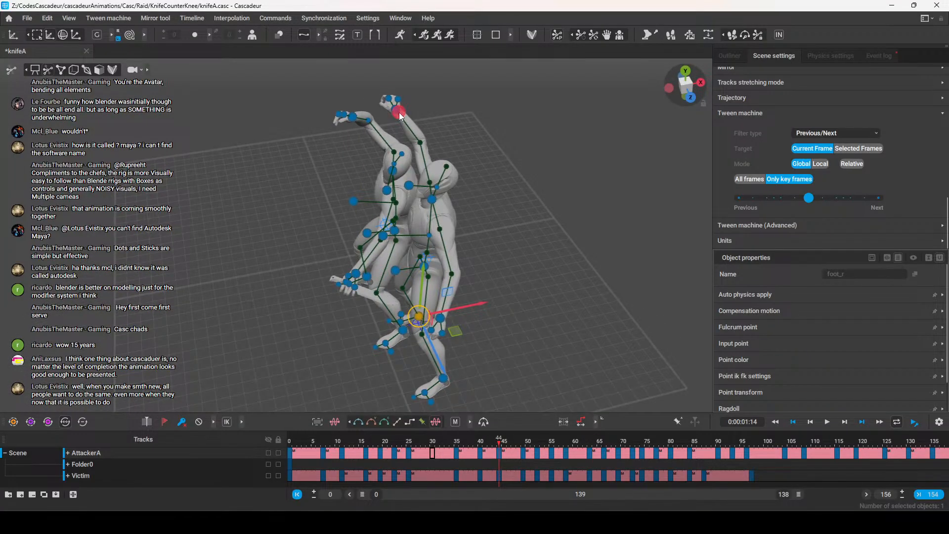
pyautogui.click(399, 113)
pyautogui.moveTo(436, 226); pyautogui.dragTo(444, 200, button='right')
pyautogui.moveTo(462, 140); pyautogui.dragTo(443, 149)
pyautogui.press('e')
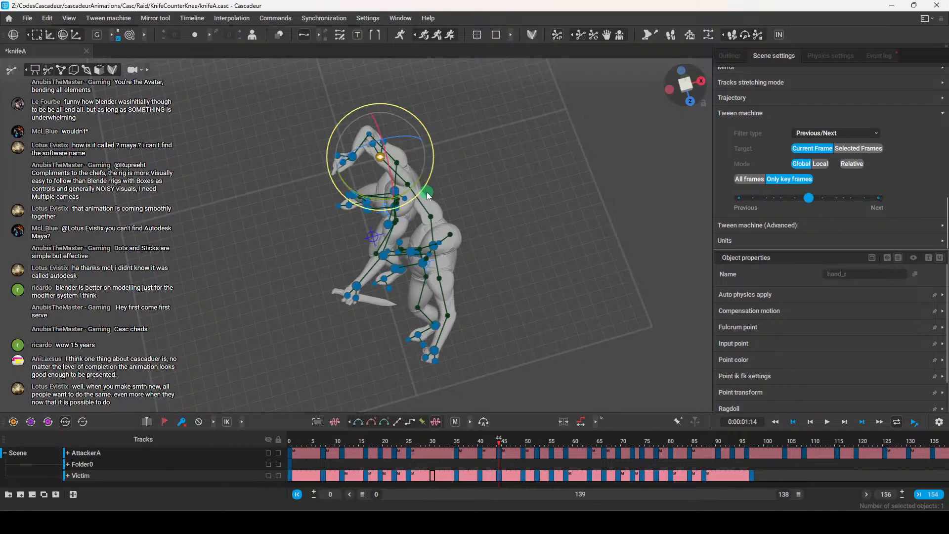
pyautogui.moveTo(373, 199); pyautogui.dragTo(401, 209)
# Fine-tune the height and rotation of the victim's right hand at frame 44
pyautogui.moveTo(350, 258); pyautogui.dragTo(429, 228, button='right')
pyautogui.press('w')
pyautogui.moveTo(350, 123); pyautogui.dragTo(350, 134)
pyautogui.moveTo(410, 220); pyautogui.dragTo(401, 234, button='right')
pyautogui.press('e')
pyautogui.moveTo(373, 132); pyautogui.dragTo(383, 137)
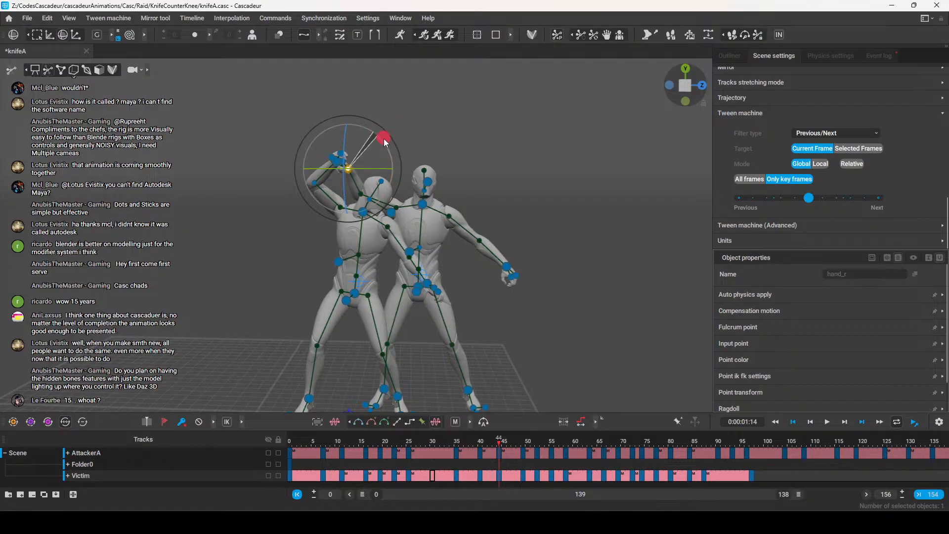
pyautogui.click(440, 126)
# Rotate and reposition the attacker's raised right hand at frame 44 to match the victim's grip
pyautogui.moveTo(435, 133); pyautogui.dragTo(346, 228, button='right')
pyautogui.click(316, 194)
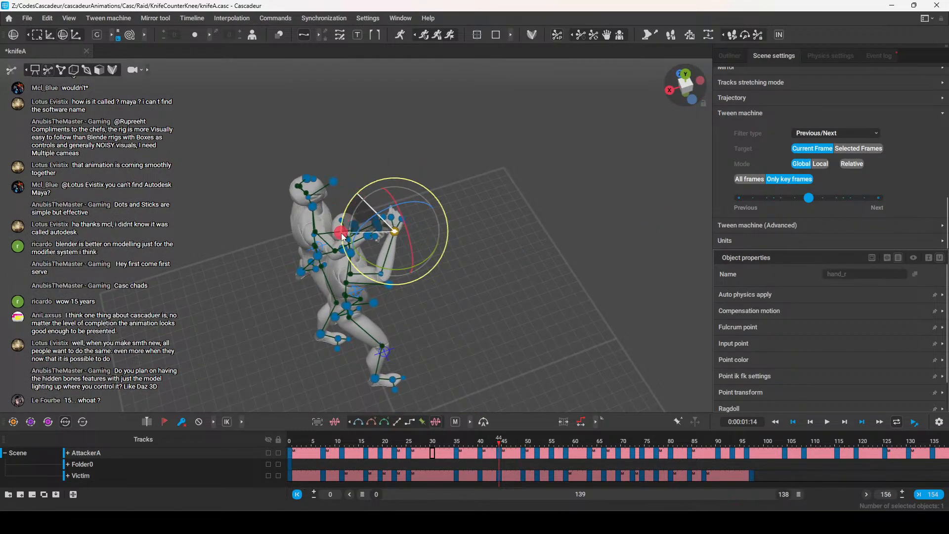
pyautogui.press('w')
pyautogui.moveTo(489, 289); pyautogui.dragTo(303, 144, button='right')
pyautogui.moveTo(301, 141); pyautogui.dragTo(359, 174)
pyautogui.moveTo(318, 243); pyautogui.dragTo(394, 191, button='right')
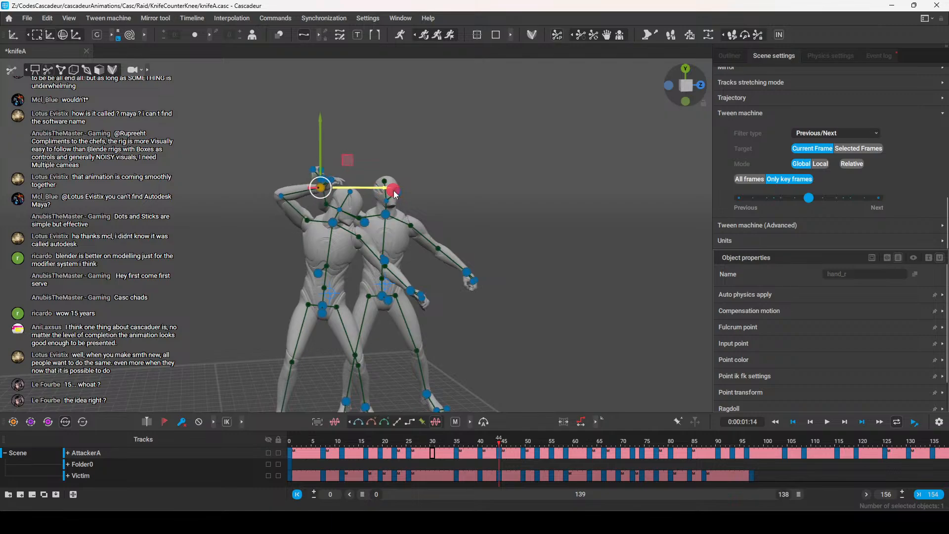
pyautogui.moveTo(321, 154); pyautogui.dragTo(322, 148)
# Pin the victim's right hand points in place at frame 49
pyautogui.moveTo(498, 266); pyautogui.dragTo(523, 440, button='right')
pyautogui.moveTo(473, 444); pyautogui.dragTo(523, 467)
pyautogui.moveTo(446, 281); pyautogui.dragTo(333, 190, button='right')
pyautogui.click(336, 190)
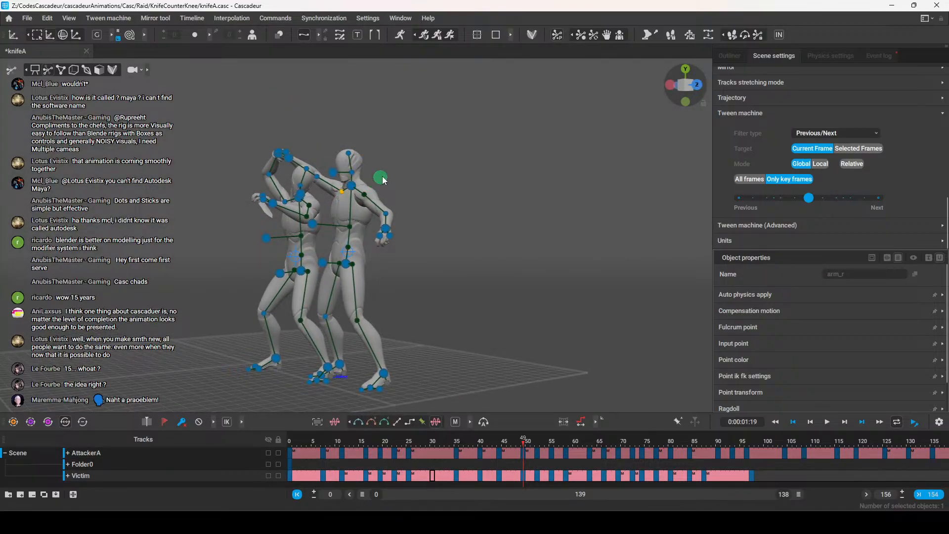
pyautogui.click(427, 158)
pyautogui.moveTo(378, 248); pyautogui.dragTo(346, 267, button='right')
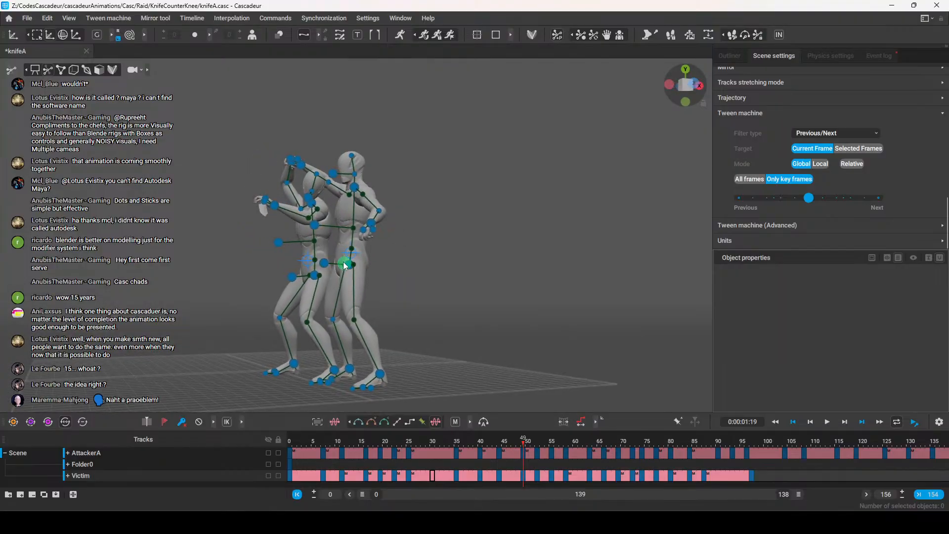
pyautogui.click(315, 227)
pyautogui.click(383, 263)
pyautogui.click(355, 227)
pyautogui.moveTo(354, 227); pyautogui.dragTo(407, 240, button='right')
pyautogui.moveTo(289, 237); pyautogui.dragTo(330, 281, button='right')
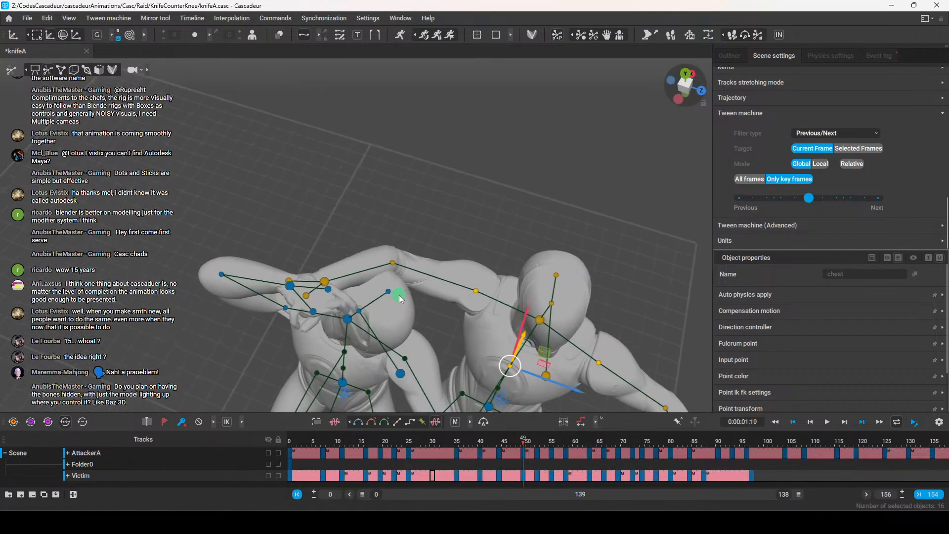
pyautogui.click(323, 280)
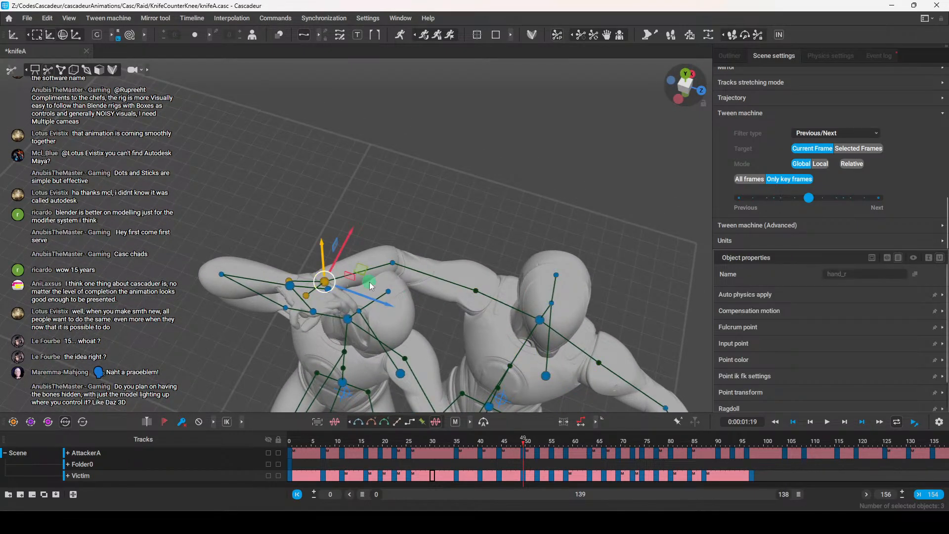
pyautogui.moveTo(369, 282); pyautogui.dragTo(438, 226, button='right')
pyautogui.click(415, 231)
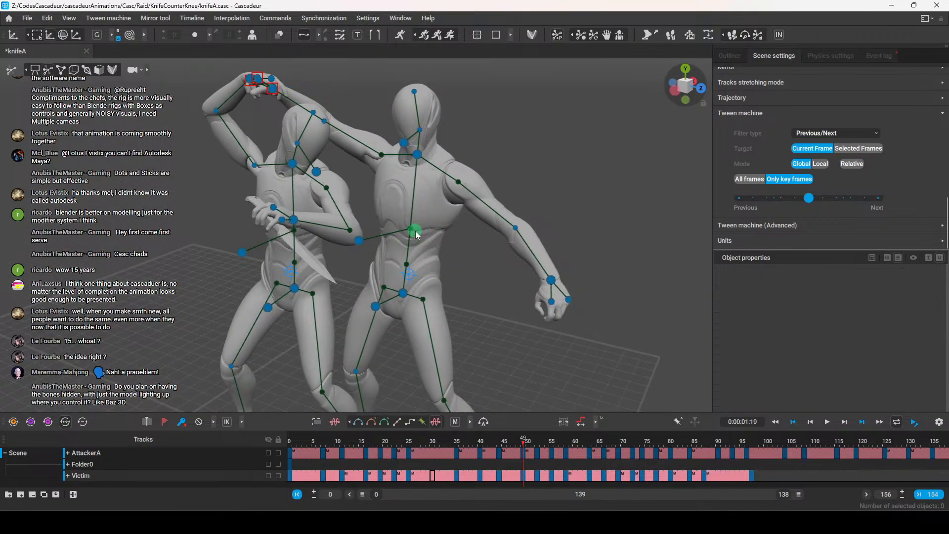
# Try to lower the victim's upper body from the chest point at frame 49 with his right hand pinned
pyautogui.keyDown('alt'); pyautogui.moveTo(479, 283); pyautogui.dragTo(508, 270); pyautogui.keyUp('alt')
pyautogui.click(430, 242)
pyautogui.doubleClick(430, 242)
pyautogui.moveTo(425, 178); pyautogui.dragTo(427, 191)
pyautogui.hotkey('ctrl', 'z')
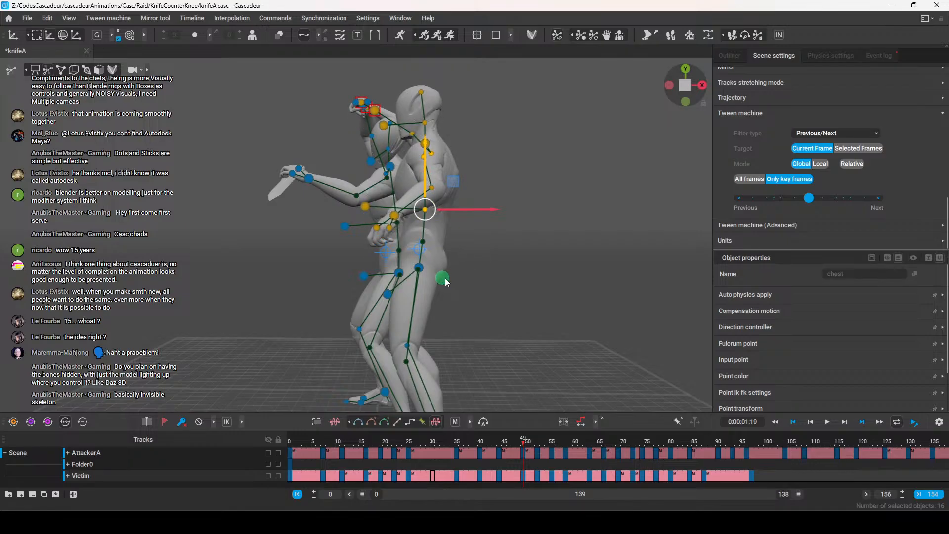
pyautogui.keyDown('alt'); pyautogui.moveTo(467, 271); pyautogui.dragTo(418, 204); pyautogui.keyUp('alt')
pyautogui.hotkey('ctrl', 'z')
# Shift and rotate the victim's chest with its child points at frame 49, keeping his right hand pinned
pyautogui.moveTo(468, 248); pyautogui.dragTo(504, 224, button='middle')
pyautogui.click(504, 223)
pyautogui.doubleClick(424, 210)
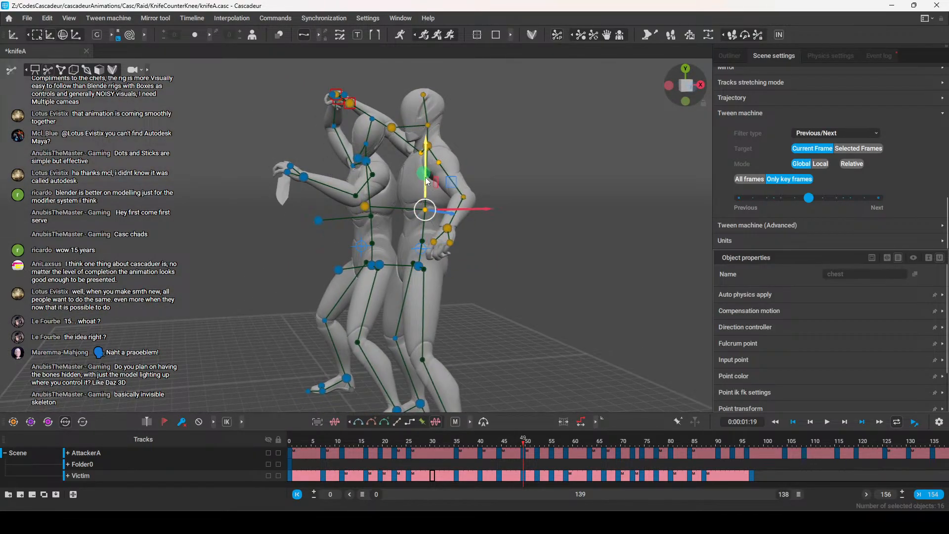
pyautogui.moveTo(473, 208); pyautogui.dragTo(473, 211)
pyautogui.moveTo(474, 215); pyautogui.dragTo(517, 235, button='middle')
pyautogui.press('e')
pyautogui.moveTo(451, 165); pyautogui.dragTo(515, 227)
pyautogui.moveTo(515, 227); pyautogui.dragTo(291, 246, button='middle')
# Unpin the victim's right hand at frame 49 and reselect his chest to check the pose from the front
pyautogui.click(350, 113)
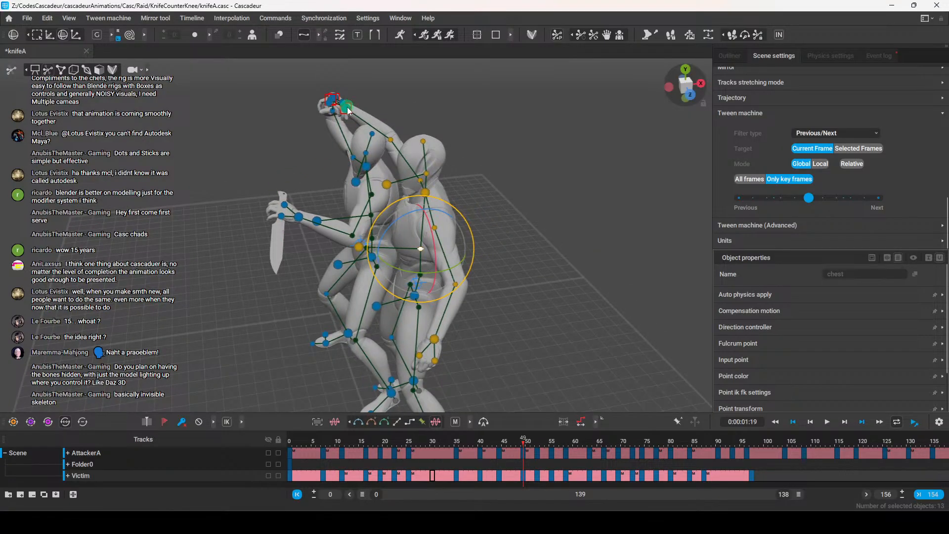
pyautogui.click(347, 108)
pyautogui.click(486, 226)
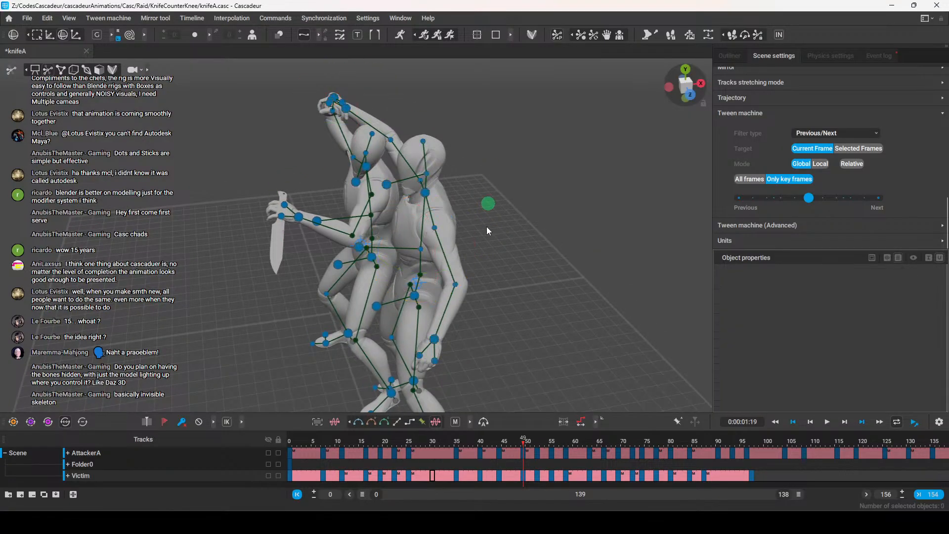
pyautogui.click(417, 247)
pyautogui.moveTo(561, 271); pyautogui.dragTo(429, 177, button='right')
pyautogui.moveTo(322, 206); pyautogui.dragTo(405, 296, button='right')
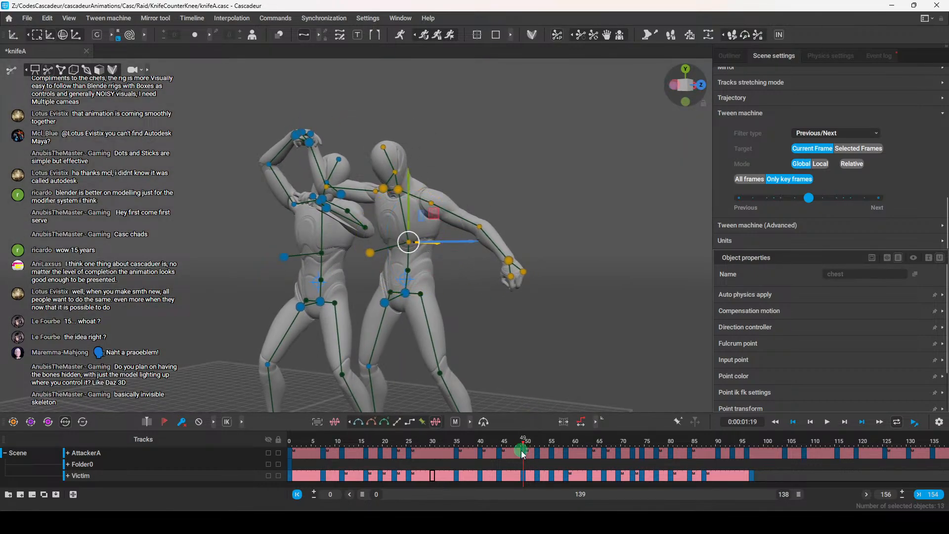
# Move the attacker's left hand with the knife to a new position at frame 52
pyautogui.moveTo(522, 443); pyautogui.dragTo(538, 472)
pyautogui.moveTo(546, 279); pyautogui.dragTo(385, 300, button='right')
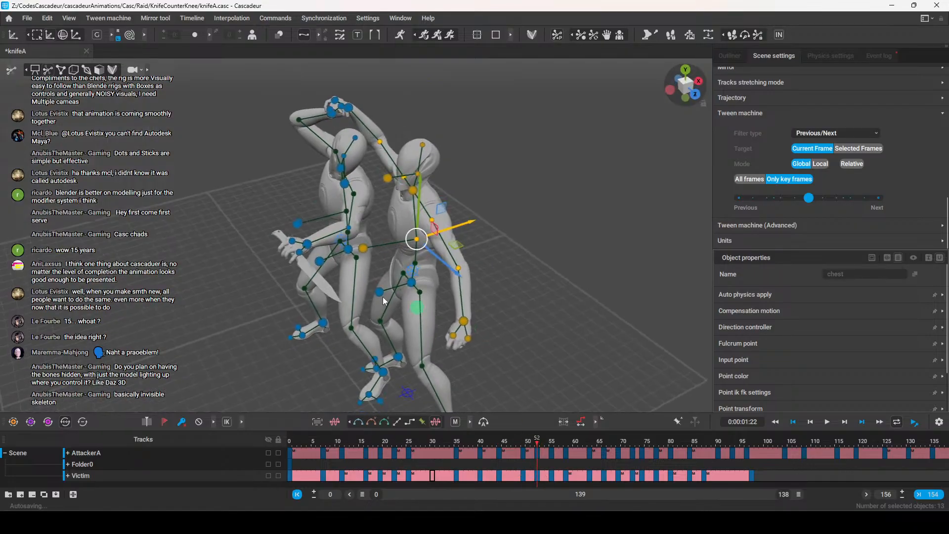
pyautogui.click(307, 246)
pyautogui.moveTo(537, 442)
pyautogui.mouseDown()
pyautogui.moveTo(554, 447)
pyautogui.moveTo(522, 449)
pyautogui.moveTo(537, 451)
pyautogui.mouseUp()
pyautogui.moveTo(403, 276); pyautogui.dragTo(368, 336, button='right')
pyautogui.moveTo(318, 271); pyautogui.dragTo(380, 250)
# Rotate the attacker's left hand at frame 52 from two viewing directions to reorient the knife
pyautogui.moveTo(418, 278); pyautogui.dragTo(527, 294, button='right')
pyautogui.press('e')
pyautogui.moveTo(385, 284); pyautogui.dragTo(453, 281)
pyautogui.moveTo(499, 311); pyautogui.dragTo(340, 202, button='right')
pyautogui.moveTo(347, 164); pyautogui.dragTo(324, 164)
pyautogui.moveTo(341, 279); pyautogui.dragTo(426, 227, button='right')
# Lower the attacker's knife hand at frame 52 and rotate it further
pyautogui.press('w')
pyautogui.moveTo(395, 234); pyautogui.dragTo(365, 272)
pyautogui.moveTo(460, 269); pyautogui.dragTo(321, 213, button='right')
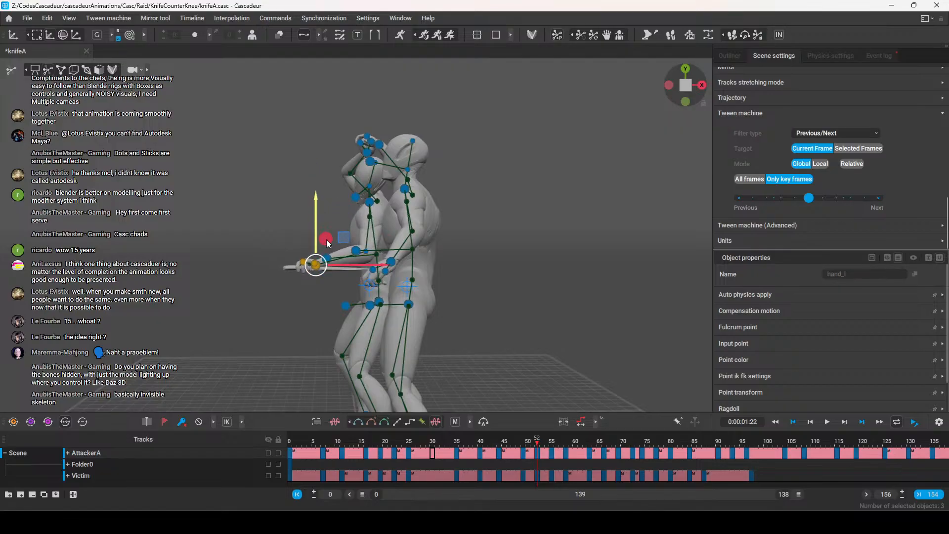
pyautogui.moveTo(374, 290); pyautogui.dragTo(421, 321, button='right')
pyautogui.moveTo(363, 281); pyautogui.dragTo(498, 273, button='right')
pyautogui.press('e')
pyautogui.moveTo(404, 248); pyautogui.dragTo(426, 290)
pyautogui.moveTo(448, 296); pyautogui.dragTo(351, 304, button='right')
# Move the attacker's knife hand in front of the victim's waist at frame 52 and adjust its height
pyautogui.press('w')
pyautogui.moveTo(316, 278); pyautogui.dragTo(358, 301)
pyautogui.moveTo(359, 303); pyautogui.dragTo(438, 310, button='right')
pyautogui.moveTo(437, 301); pyautogui.dragTo(451, 295)
pyautogui.moveTo(450, 298); pyautogui.dragTo(440, 333, button='right')
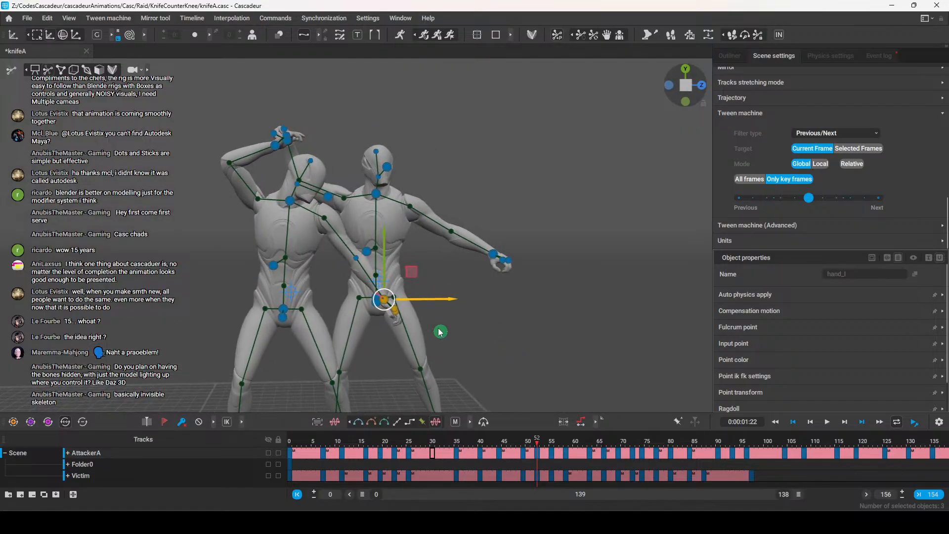
pyautogui.moveTo(386, 300); pyautogui.dragTo(389, 287)
pyautogui.moveTo(411, 297)
pyautogui.mouseDown(button='right')
pyautogui.moveTo(437, 306)
pyautogui.moveTo(373, 331)
pyautogui.moveTo(322, 324)
pyautogui.moveTo(494, 322)
pyautogui.mouseUp(button='right')
# Rotate the attacker's left knife hand at frame 52 and raise it slightly in front of the victim's waist
pyautogui.press('e')
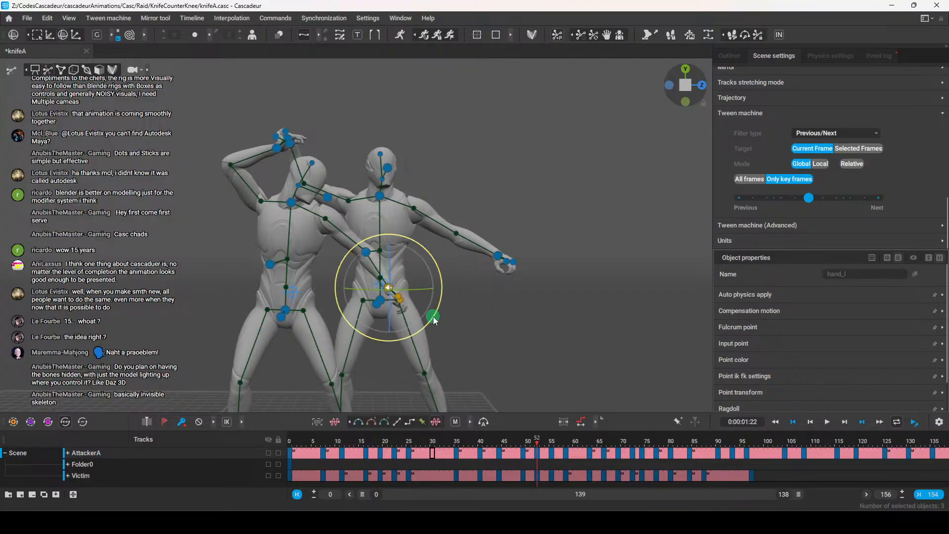
pyautogui.moveTo(434, 318); pyautogui.dragTo(448, 320, button='right')
pyautogui.press('w')
pyautogui.moveTo(388, 269); pyautogui.dragTo(388, 267)
pyautogui.press('e')
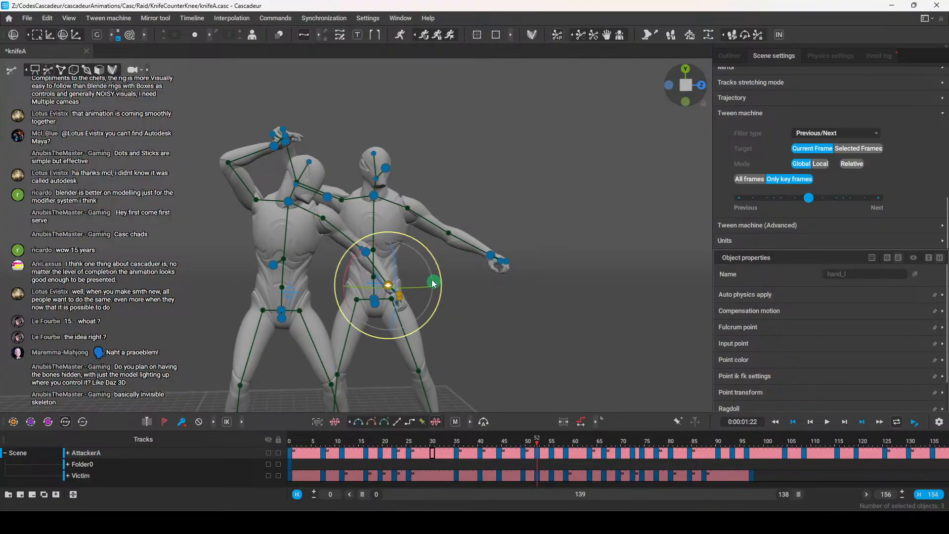
pyautogui.moveTo(431, 249); pyautogui.dragTo(448, 299, button='right')
pyautogui.press('w')
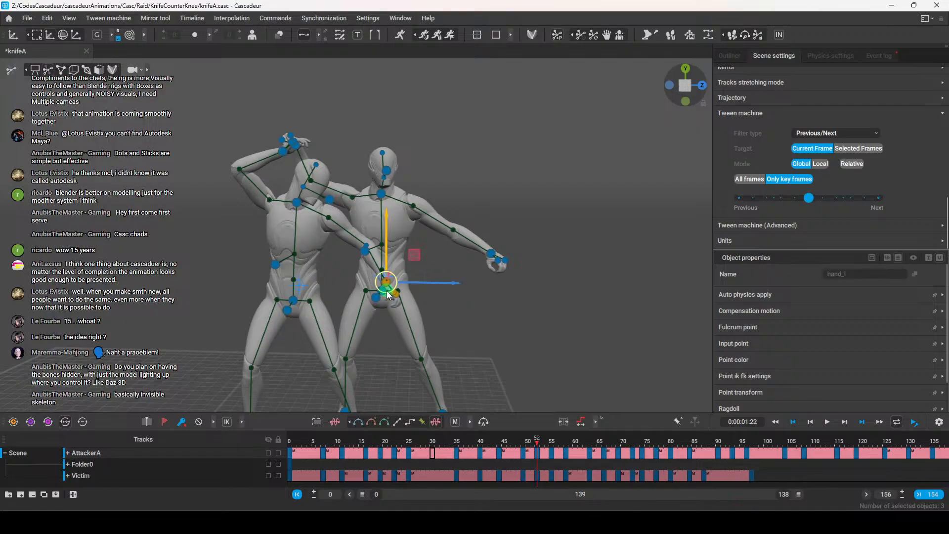
# Examine the attacker's left forearm and knife hand at frame 52 from several viewing angles
pyautogui.moveTo(515, 313); pyautogui.dragTo(440, 325, button='right')
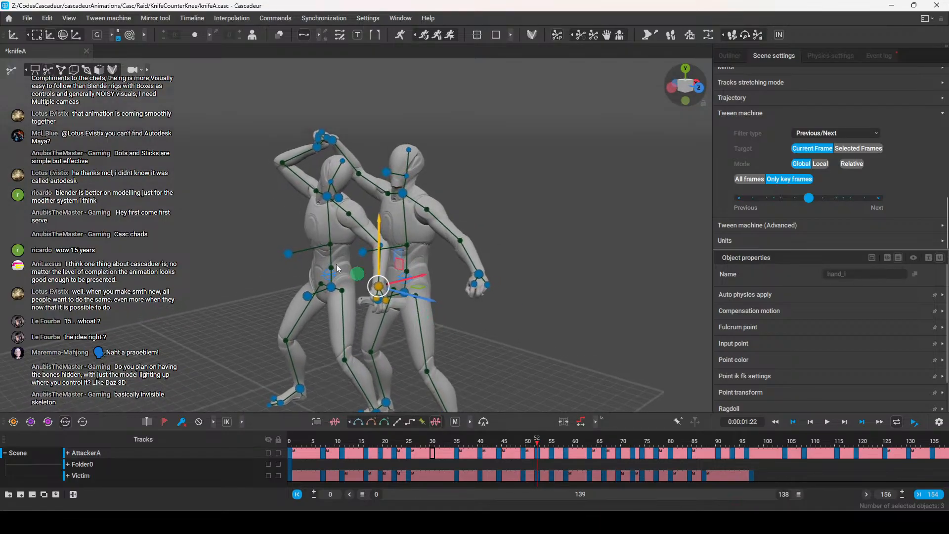
pyautogui.click(282, 221)
pyautogui.click(380, 247)
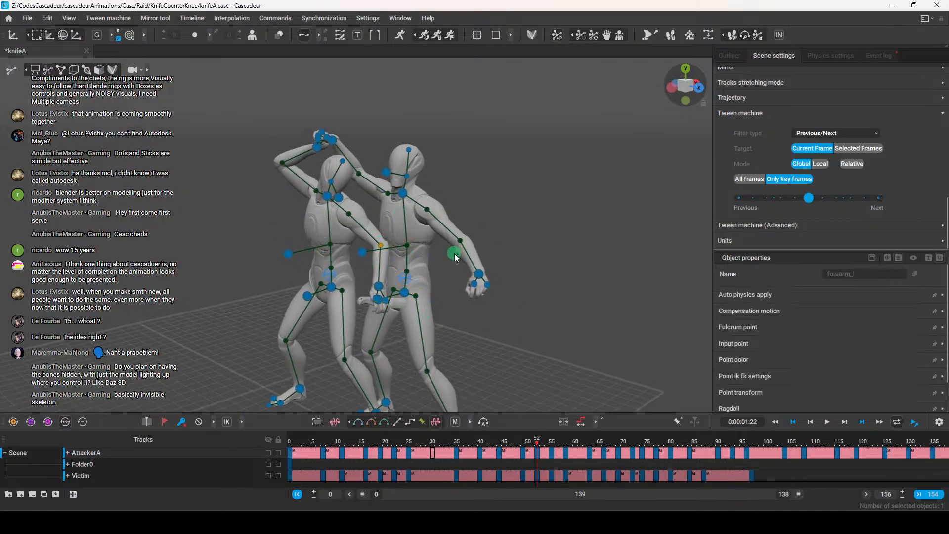
pyautogui.click(516, 256)
pyautogui.click(378, 287)
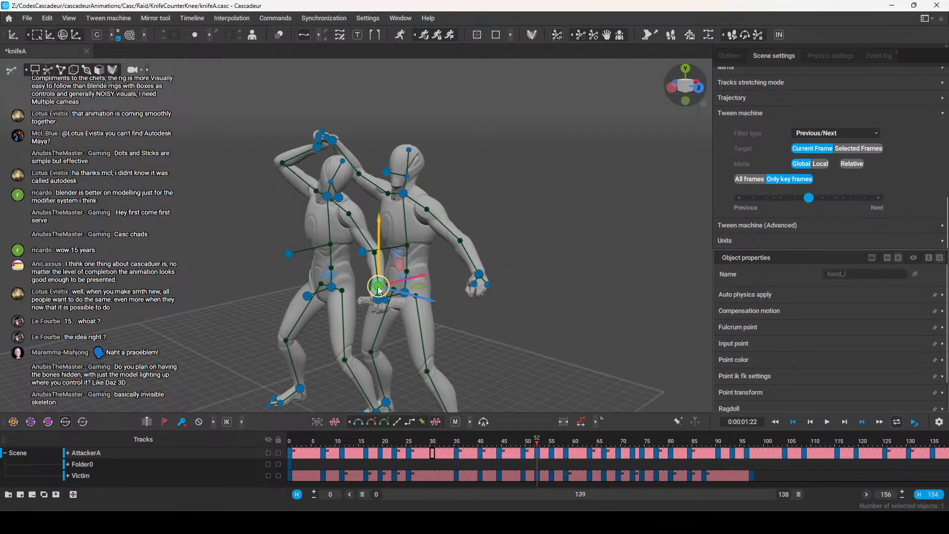
pyautogui.moveTo(479, 337); pyautogui.dragTo(514, 309, button='right')
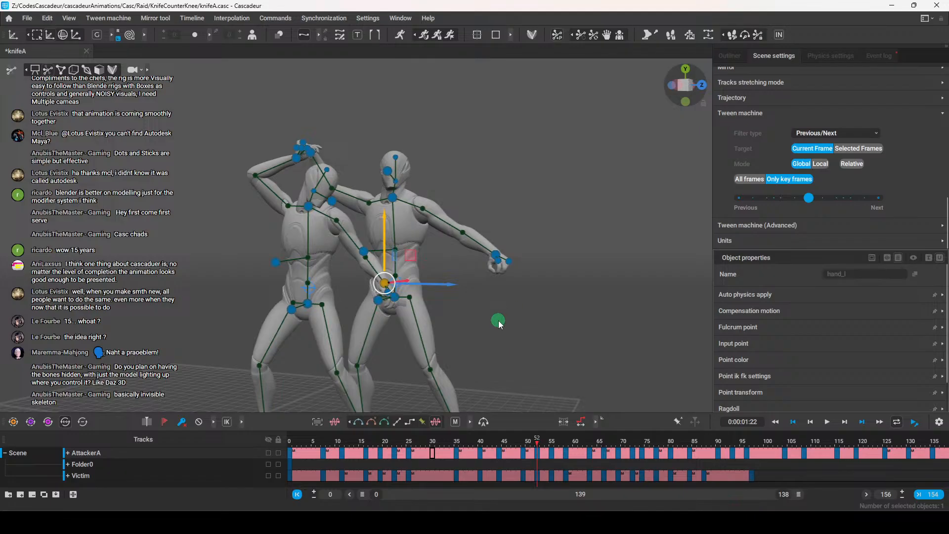
pyautogui.moveTo(499, 322)
pyautogui.mouseDown(button='right')
pyautogui.moveTo(472, 316)
pyautogui.moveTo(488, 332)
pyautogui.mouseUp(button='right')
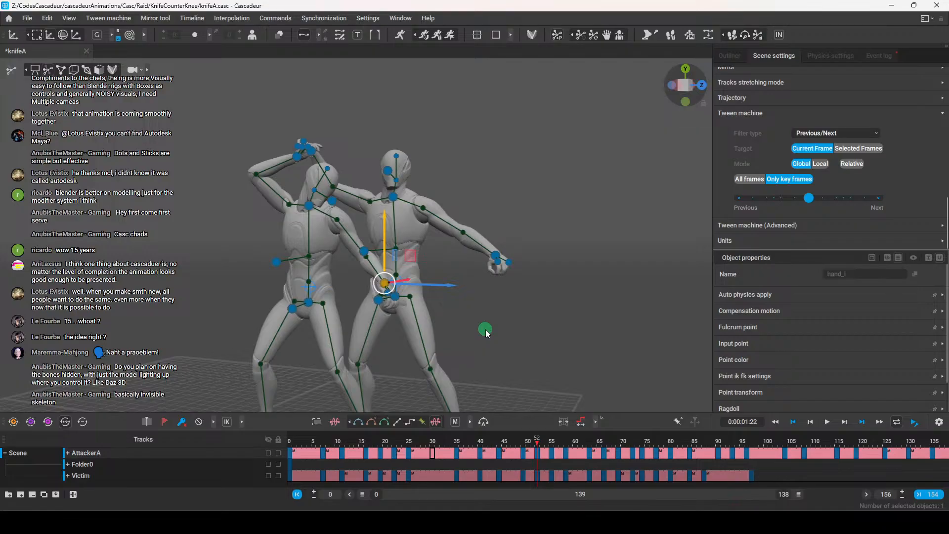
pyautogui.moveTo(482, 337)
pyautogui.mouseDown(button='right')
pyautogui.moveTo(524, 331)
pyautogui.moveTo(494, 298)
pyautogui.moveTo(467, 325)
pyautogui.moveTo(426, 339)
pyautogui.moveTo(483, 312)
pyautogui.moveTo(511, 339)
pyautogui.moveTo(524, 337)
pyautogui.moveTo(476, 323)
pyautogui.mouseUp(button='right')
# Adjust the rotation of the attacker's left hand at frame 52, checking it from the front and side
pyautogui.press('e')
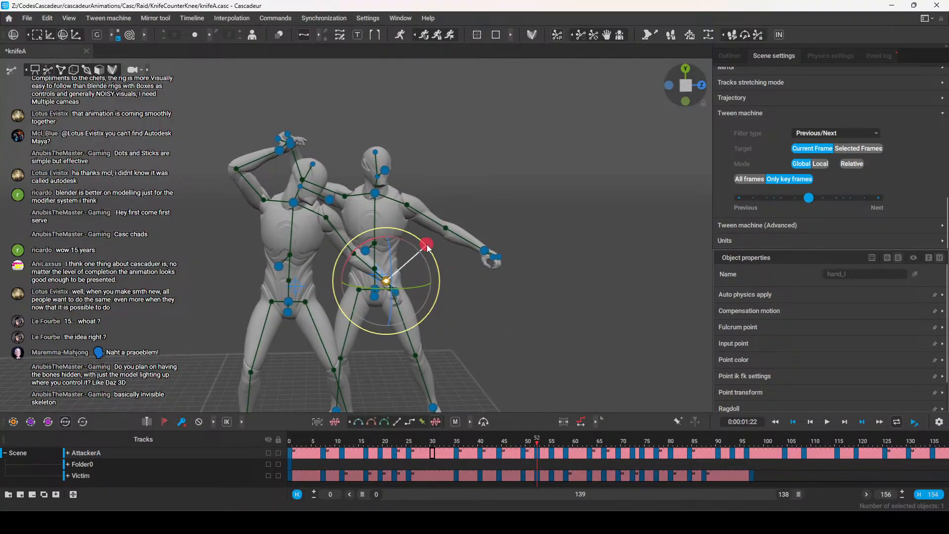
pyautogui.moveTo(425, 241); pyautogui.dragTo(398, 241, button='right')
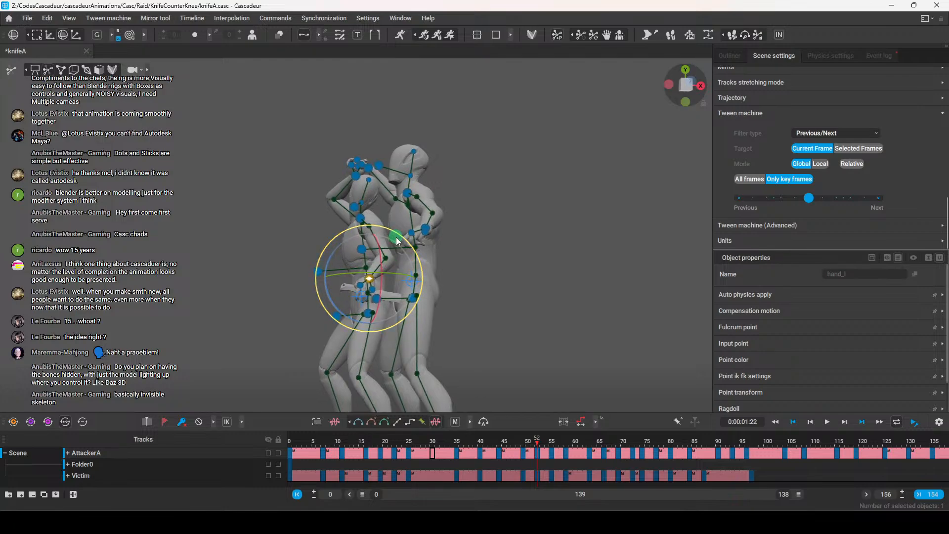
pyautogui.moveTo(499, 298); pyautogui.dragTo(542, 302, button='right')
pyautogui.press('w')
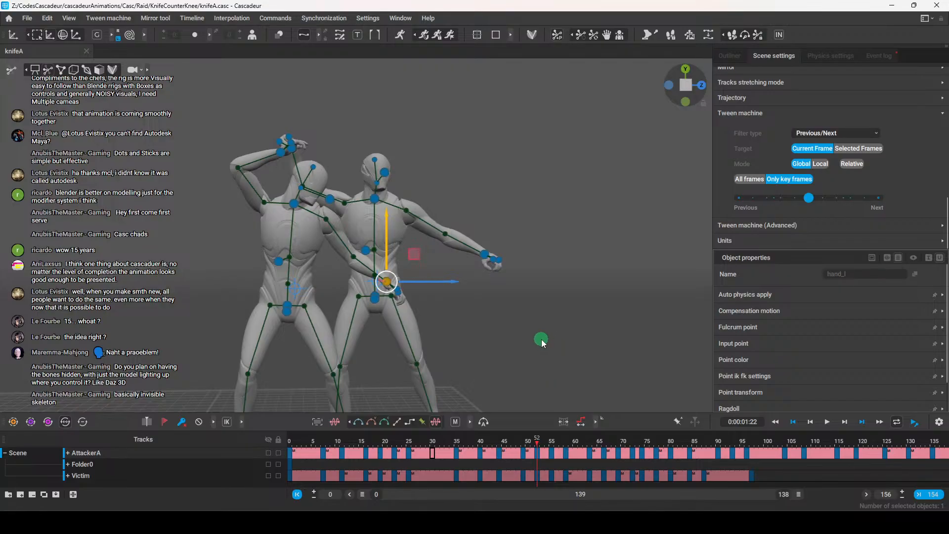
pyautogui.moveTo(542, 342); pyautogui.dragTo(494, 395, button='right')
# Review the hallway fight reference video in the media player, pause it at the knee strike, and return to Cascadeur
pyautogui.moveTo(536, 439); pyautogui.dragTo(535, 461)
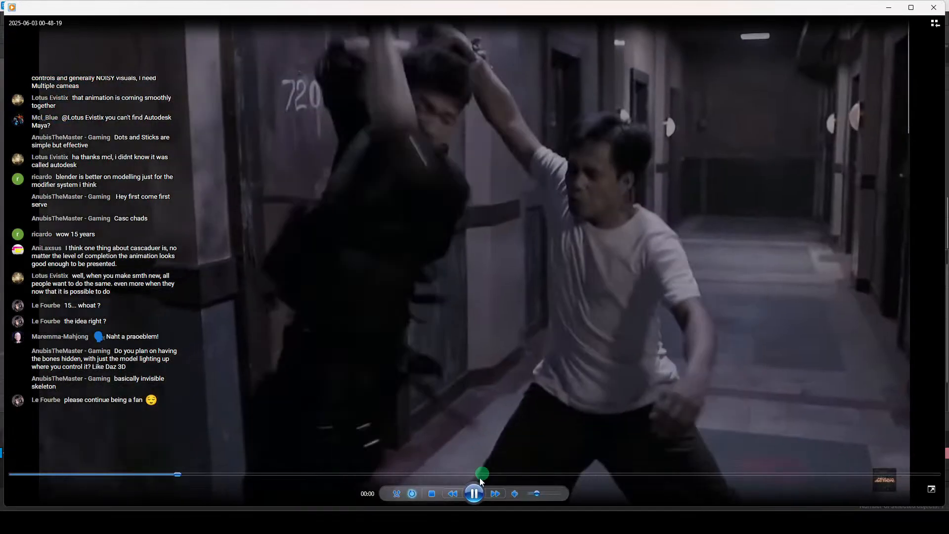
pyautogui.click(472, 493)
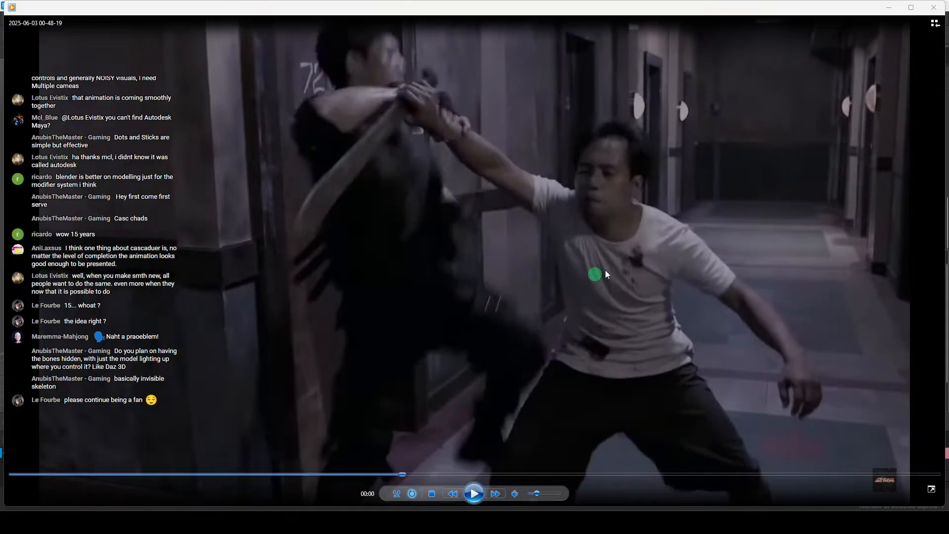
pyautogui.click(933, 7)
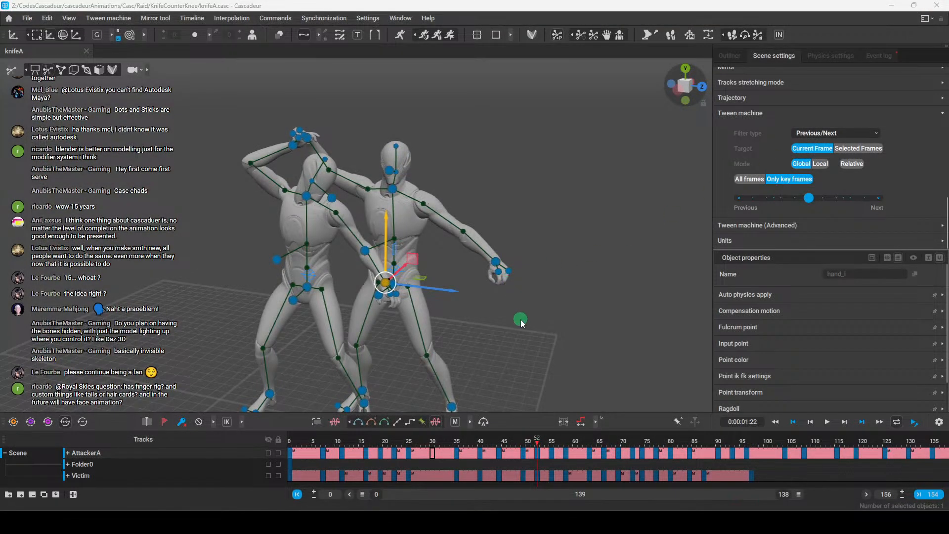
# Raise the attacker's left hand from the victim's waist to chest height at frame 52
pyautogui.keyDown('alt'); pyautogui.moveTo(521, 320); pyautogui.dragTo(537, 290); pyautogui.keyUp('alt')
pyautogui.moveTo(534, 447)
pyautogui.mouseDown()
pyautogui.moveTo(489, 449)
pyautogui.moveTo(537, 451)
pyautogui.mouseUp()
pyautogui.moveTo(533, 336)
pyautogui.mouseDown(button='right')
pyautogui.moveTo(531, 304)
pyautogui.moveTo(570, 349)
pyautogui.mouseUp(button='right')
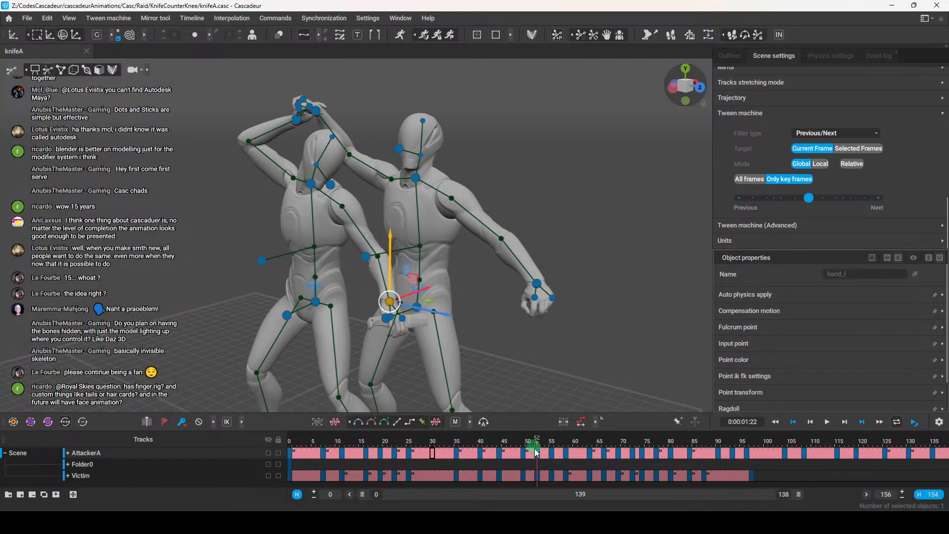
pyautogui.moveTo(376, 277); pyautogui.dragTo(381, 281, button='right')
pyautogui.moveTo(394, 264); pyautogui.dragTo(393, 190)
pyautogui.moveTo(434, 244)
pyautogui.mouseDown(button='right')
pyautogui.moveTo(521, 281)
pyautogui.moveTo(534, 256)
pyautogui.moveTo(491, 285)
pyautogui.moveTo(576, 308)
pyautogui.mouseUp(button='right')
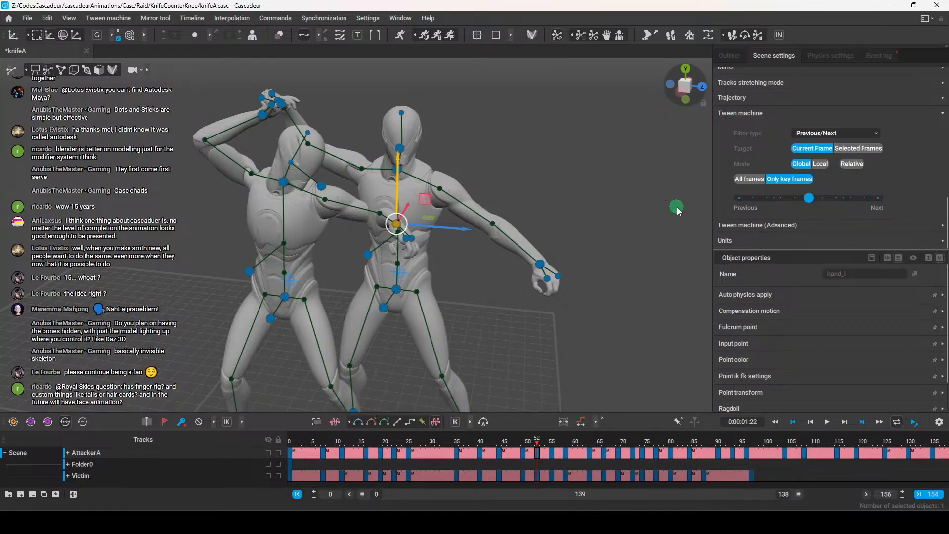
# Rotate the attacker's raised left hand at frame 52 and reposition it in front of the victim's chest
pyautogui.moveTo(448, 272)
pyautogui.mouseDown(button='right')
pyautogui.moveTo(426, 291)
pyautogui.moveTo(481, 292)
pyautogui.moveTo(545, 262)
pyautogui.moveTo(496, 286)
pyautogui.moveTo(458, 229)
pyautogui.mouseUp(button='right')
pyautogui.press('e')
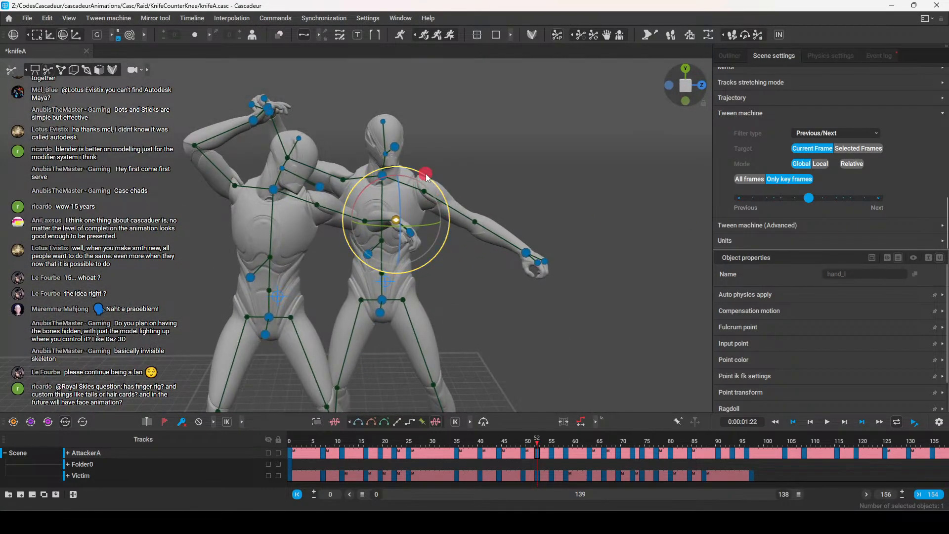
pyautogui.moveTo(413, 161); pyautogui.dragTo(401, 159)
pyautogui.moveTo(481, 232)
pyautogui.mouseDown(button='right')
pyautogui.moveTo(460, 280)
pyautogui.moveTo(404, 300)
pyautogui.moveTo(457, 300)
pyautogui.mouseUp(button='right')
pyautogui.press('w')
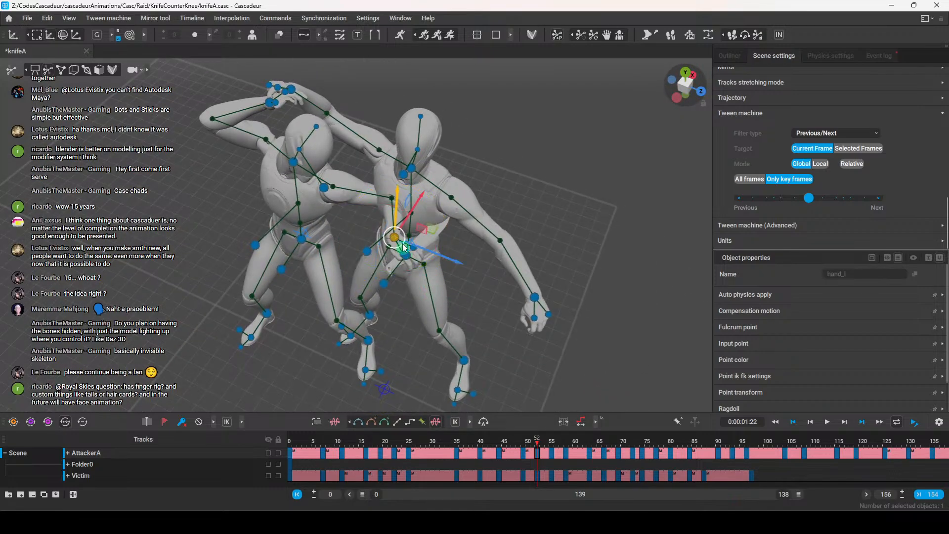
pyautogui.moveTo(409, 246)
pyautogui.mouseDown(button='right')
pyautogui.moveTo(509, 184)
pyautogui.moveTo(416, 274)
pyautogui.moveTo(430, 305)
pyautogui.mouseUp(button='right')
# Select the victim's chest and upper-body points and shift them away from the attacker at frame 52
pyautogui.click(396, 268)
pyautogui.click(446, 286)
pyautogui.click(389, 247)
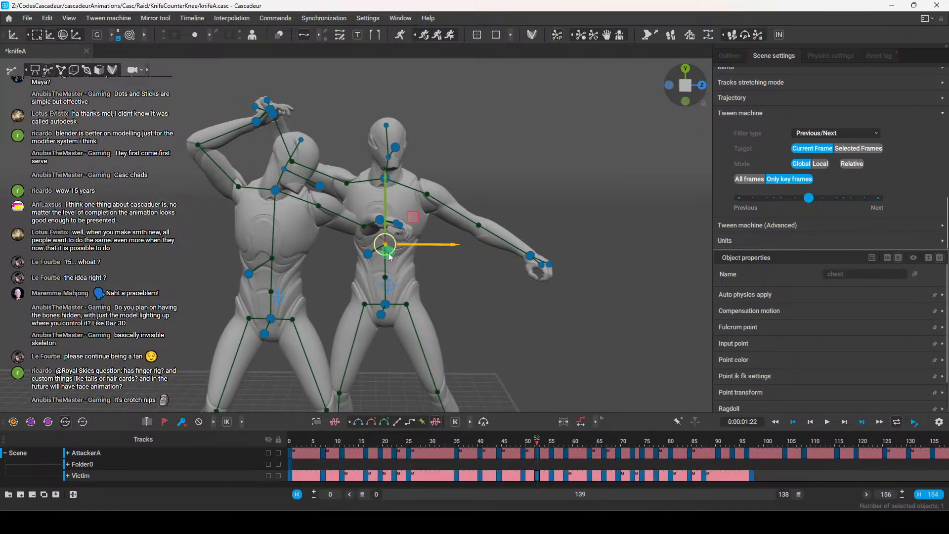
pyautogui.moveTo(436, 273); pyautogui.dragTo(395, 255)
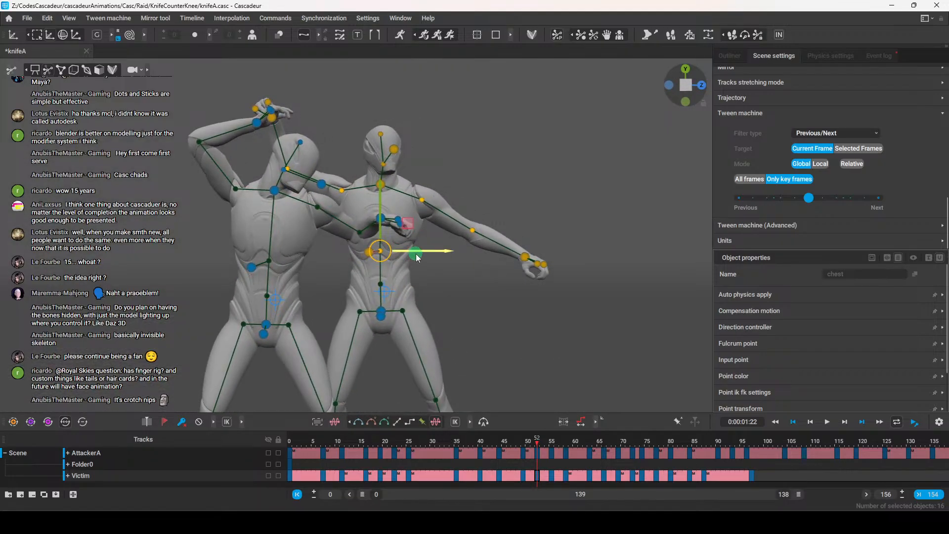
pyautogui.moveTo(401, 258); pyautogui.dragTo(414, 259)
pyautogui.moveTo(478, 291); pyautogui.dragTo(374, 325, button='middle')
pyautogui.click(461, 333)
pyautogui.moveTo(341, 289); pyautogui.dragTo(468, 271, button='middle')
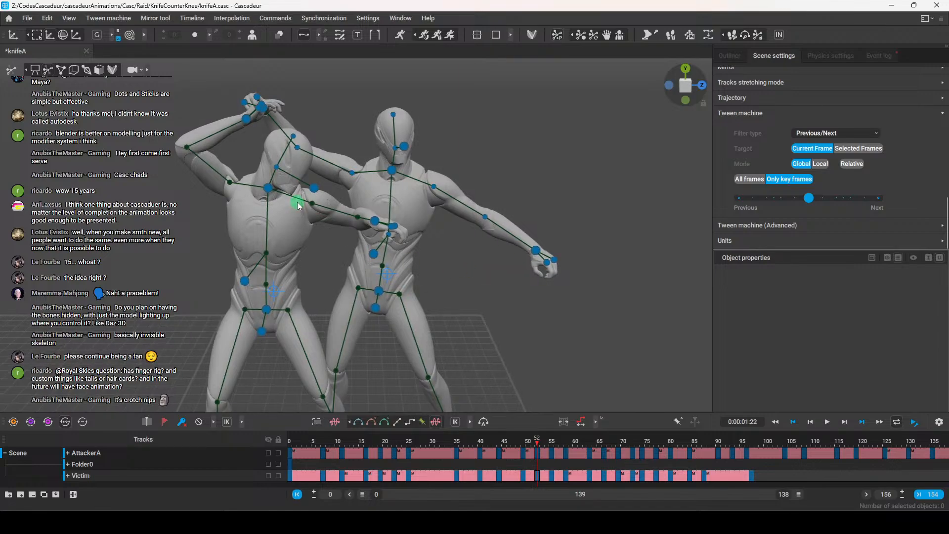
# Move the attacker's torso direction controller across the body toward the victim at frame 52
pyautogui.moveTo(318, 242); pyautogui.dragTo(246, 275, button='middle')
pyautogui.click(244, 270)
pyautogui.moveTo(269, 272); pyautogui.dragTo(307, 275)
pyautogui.moveTo(511, 307); pyautogui.dragTo(518, 346, button='middle')
pyautogui.moveTo(539, 445)
pyautogui.mouseDown()
pyautogui.moveTo(521, 446)
pyautogui.moveTo(565, 453)
pyautogui.moveTo(424, 452)
pyautogui.moveTo(565, 452)
pyautogui.moveTo(497, 454)
pyautogui.moveTo(538, 458)
pyautogui.mouseUp()
# Shift the victim's chest, neck and shoulders together with the attacker's left hand farther from the attacker at frame 52
pyautogui.moveTo(533, 332); pyautogui.dragTo(391, 197, button='right')
pyautogui.click(360, 154)
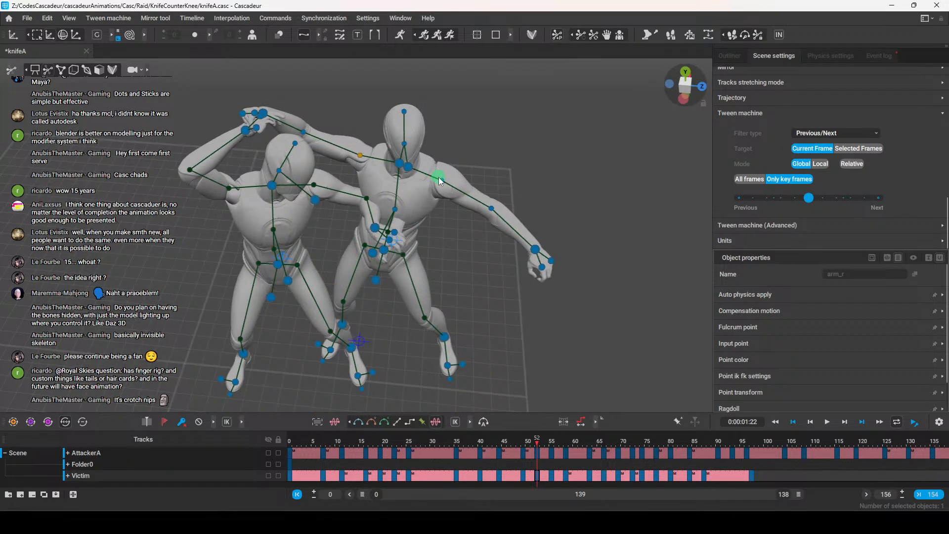
pyautogui.moveTo(413, 187); pyautogui.dragTo(415, 261, button='right')
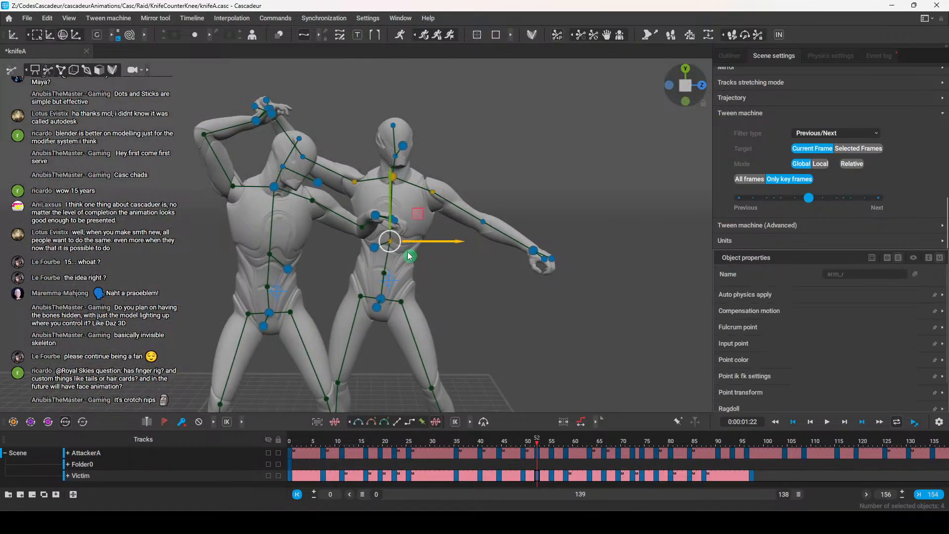
pyautogui.keyDown('shift'); pyautogui.click(378, 213); pyautogui.keyUp('shift')
pyautogui.moveTo(442, 242); pyautogui.dragTo(458, 249)
pyautogui.moveTo(461, 277); pyautogui.dragTo(427, 322, button='middle')
pyautogui.click(478, 288)
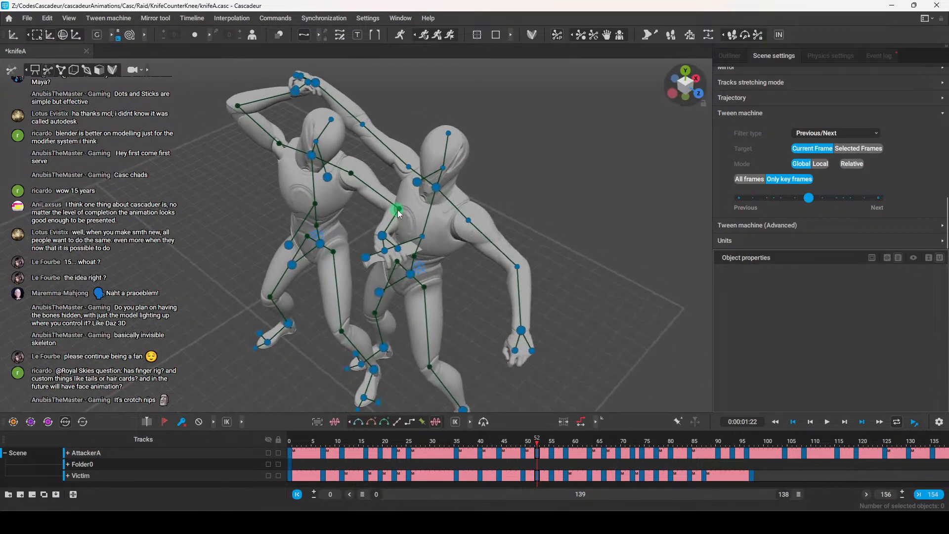
# Raise the attacker's left elbow at frame 52 and check the arm pose from the front
pyautogui.click(399, 209)
pyautogui.moveTo(401, 191); pyautogui.dragTo(399, 165)
pyautogui.moveTo(444, 301); pyautogui.dragTo(460, 289, button='middle')
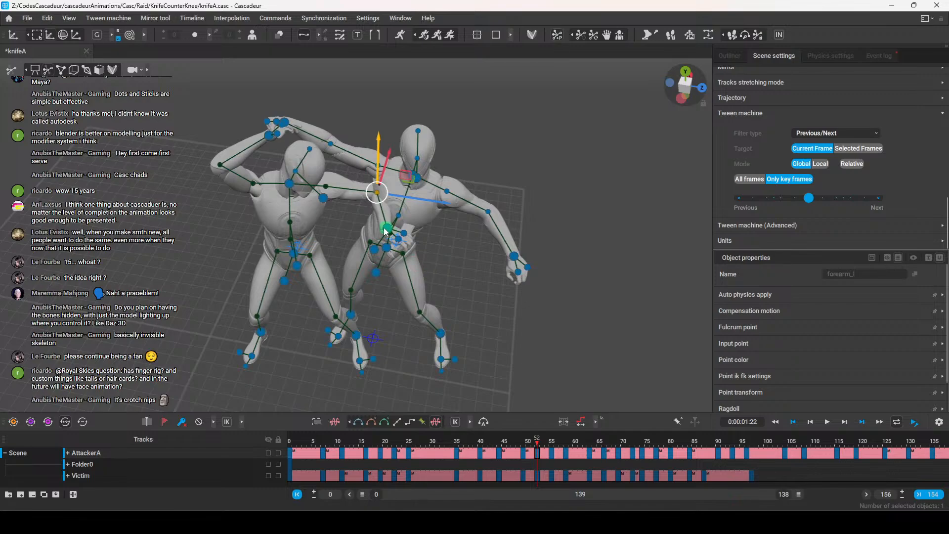
pyautogui.moveTo(513, 302); pyautogui.dragTo(473, 336, button='middle')
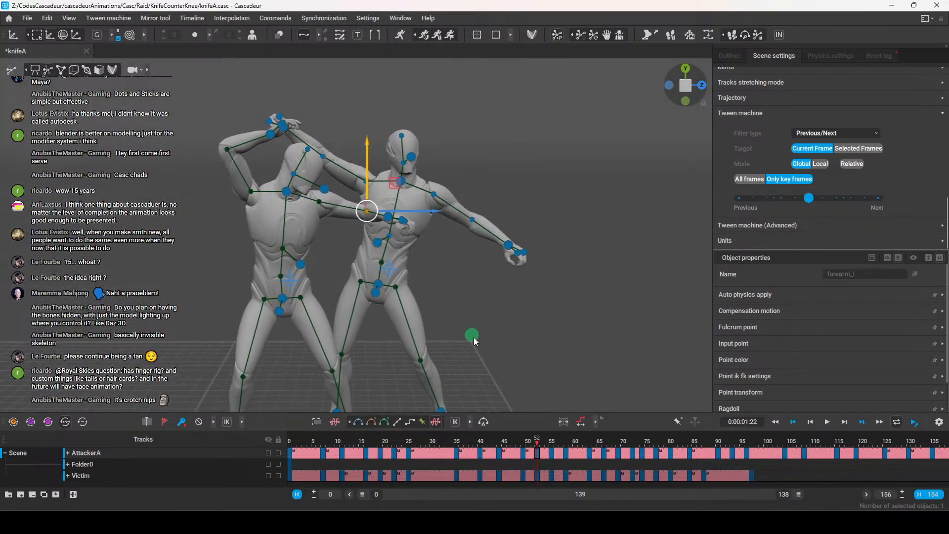
pyautogui.scroll(3, 510, 293)
pyautogui.moveTo(509, 293); pyautogui.dragTo(438, 302, button='middle')
pyautogui.scroll(-2, 488, 295)
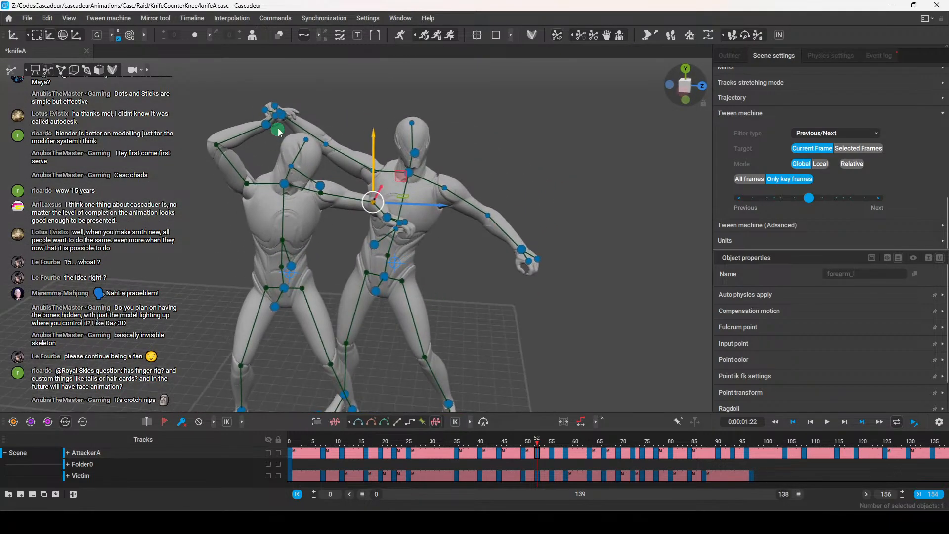
# Try to shift the victim's pelvis, upper body and left hand at frame 52, and undo the moves
pyautogui.click(383, 285)
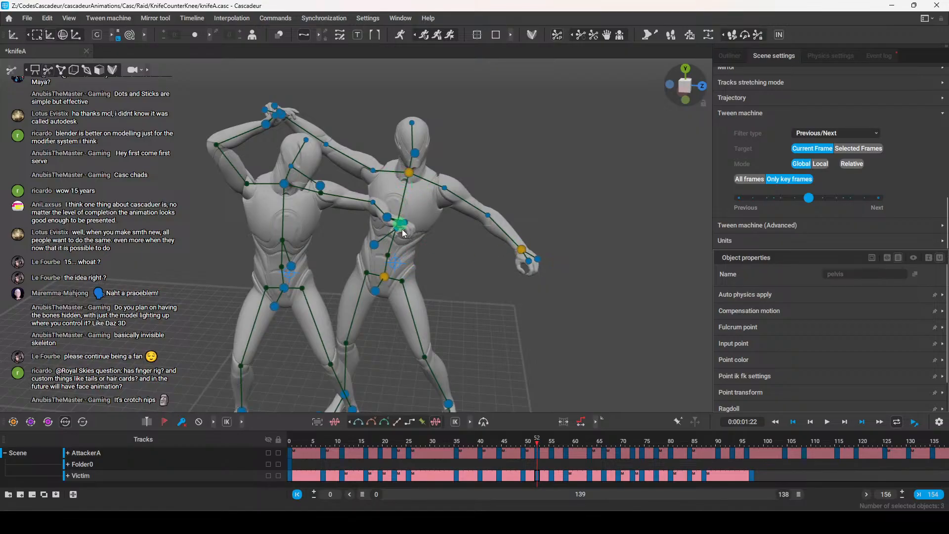
pyautogui.moveTo(453, 286)
pyautogui.mouseDown()
pyautogui.moveTo(474, 292)
pyautogui.moveTo(454, 288)
pyautogui.mouseUp()
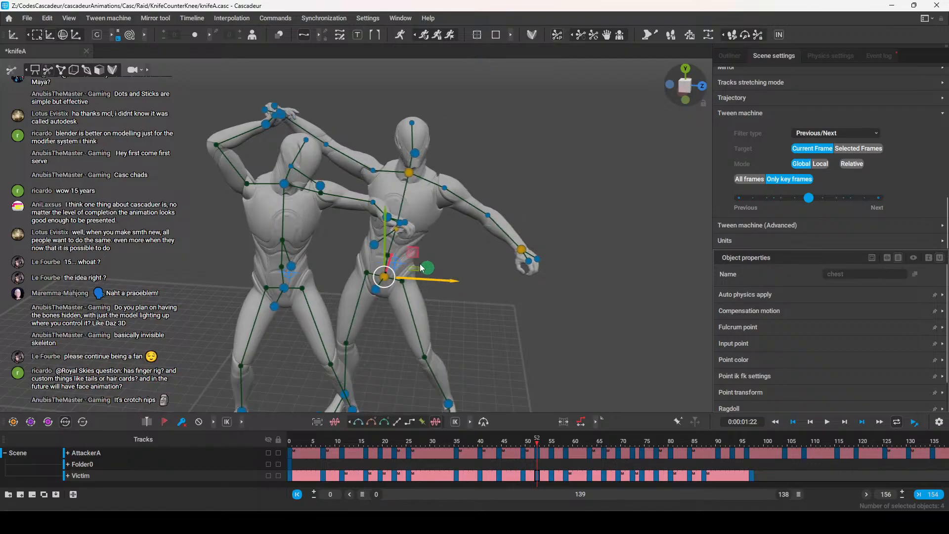
pyautogui.click(461, 286)
pyautogui.hotkey('ctrl', 'z')
pyautogui.moveTo(457, 280); pyautogui.dragTo(473, 244)
pyautogui.hotkey('ctrl', 'z')
pyautogui.keyDown('alt'); pyautogui.moveTo(472, 244); pyautogui.dragTo(476, 312, button='right'); pyautogui.keyUp('alt')
pyautogui.keyDown('alt'); pyautogui.moveTo(476, 312); pyautogui.dragTo(484, 284, button='middle'); pyautogui.keyUp('alt')
pyautogui.click(498, 292)
# Play back the fight and examine the victim's and attacker's poses around frames 76 to 80 from several angles
pyautogui.moveTo(540, 454); pyautogui.dragTo(590, 486)
pyautogui.press('space')
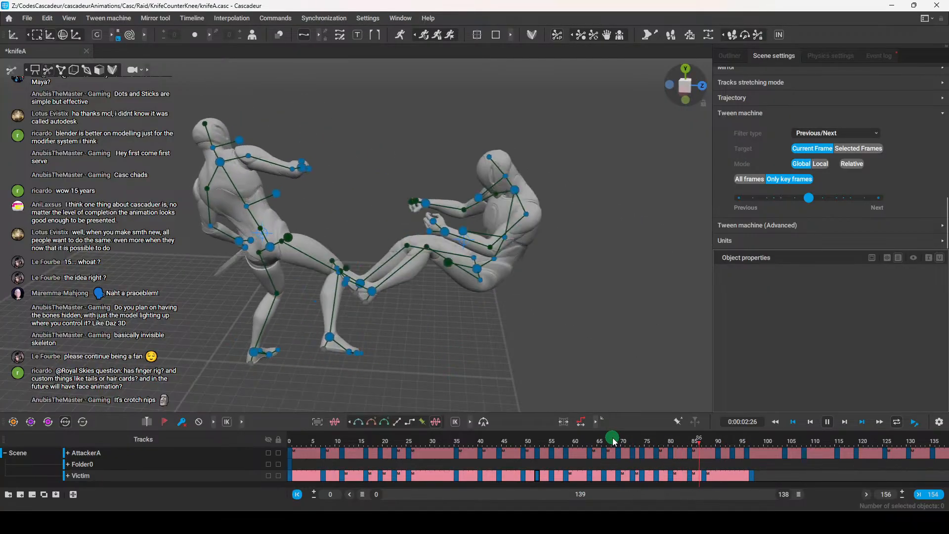
pyautogui.moveTo(608, 451); pyautogui.dragTo(577, 479)
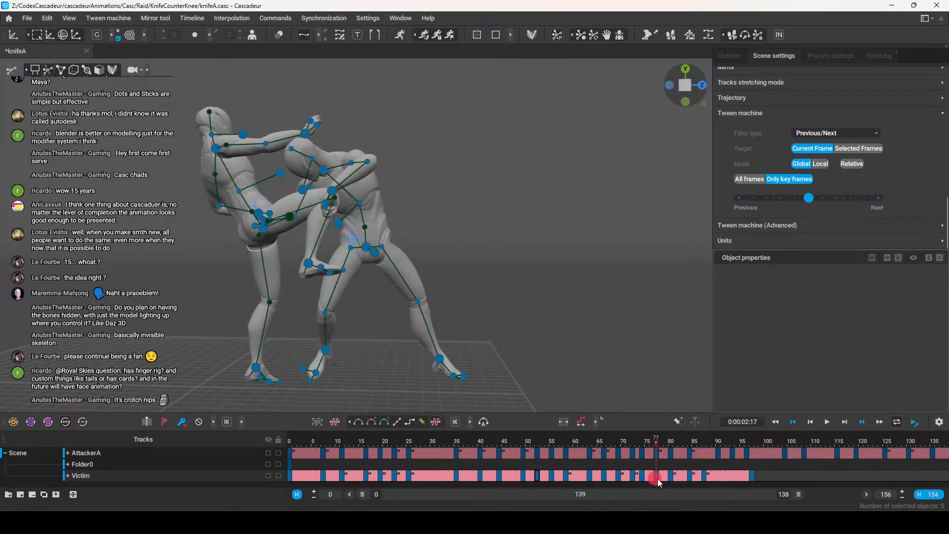
pyautogui.moveTo(677, 479)
pyautogui.mouseDown()
pyautogui.moveTo(656, 478)
pyautogui.moveTo(692, 476)
pyautogui.moveTo(658, 478)
pyautogui.moveTo(672, 481)
pyautogui.mouseUp()
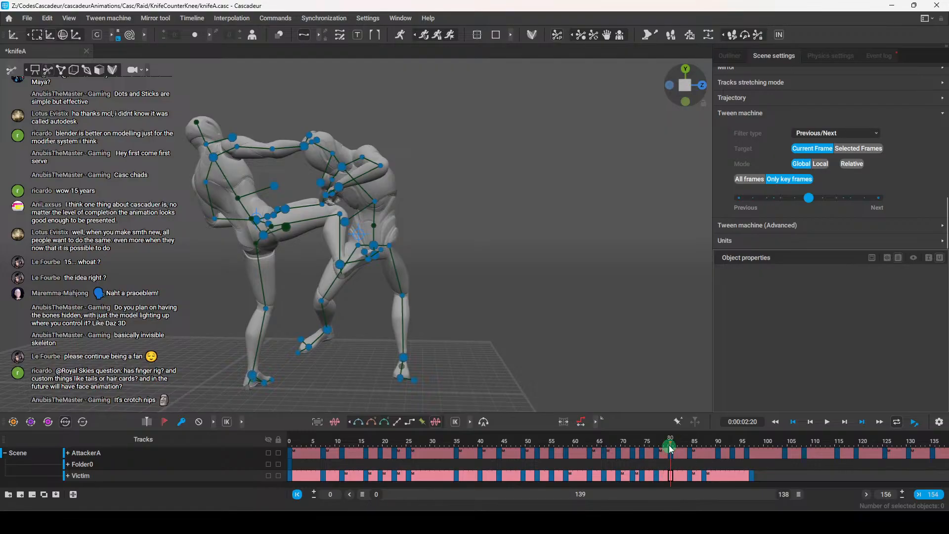
pyautogui.moveTo(641, 452); pyautogui.dragTo(641, 477)
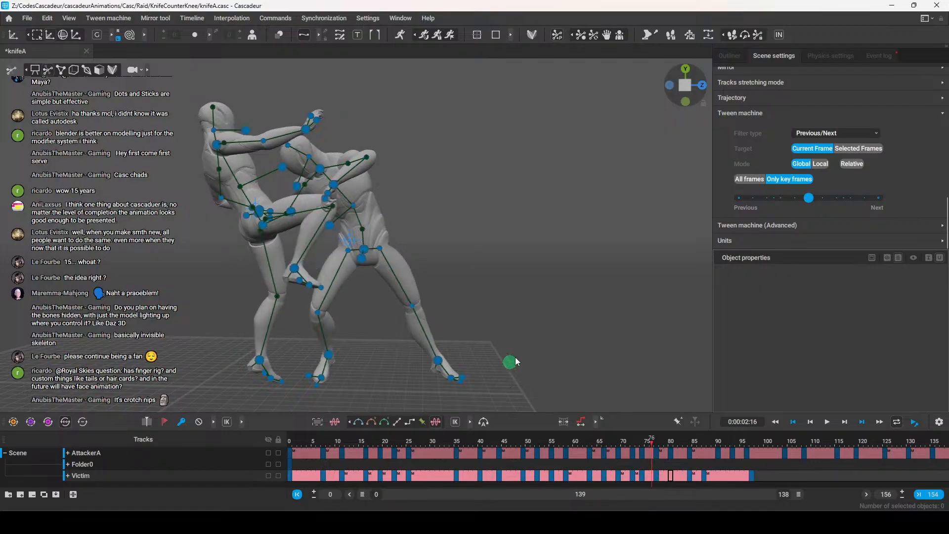
pyautogui.click(656, 442)
pyautogui.moveTo(535, 289); pyautogui.dragTo(426, 290, button='middle')
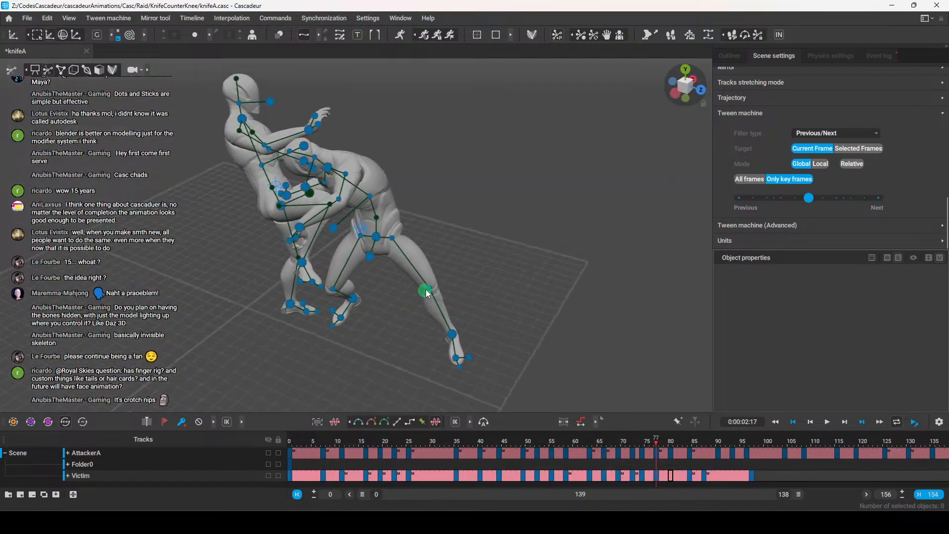
pyautogui.click(429, 288)
pyautogui.click(521, 327)
pyautogui.moveTo(521, 327); pyautogui.dragTo(558, 319, button='middle')
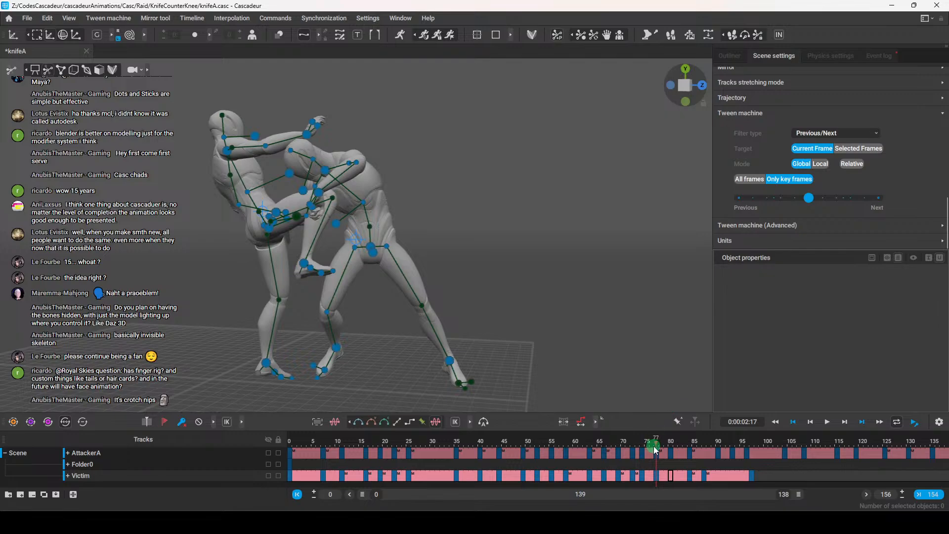
# Move and rotate the victim's right hand at frame 77, checking the pose from several angles
pyautogui.moveTo(656, 447); pyautogui.dragTo(653, 473)
pyautogui.moveTo(491, 336); pyautogui.dragTo(564, 296, button='right')
pyautogui.click(456, 256)
pyautogui.moveTo(632, 310); pyautogui.dragTo(454, 229, button='right')
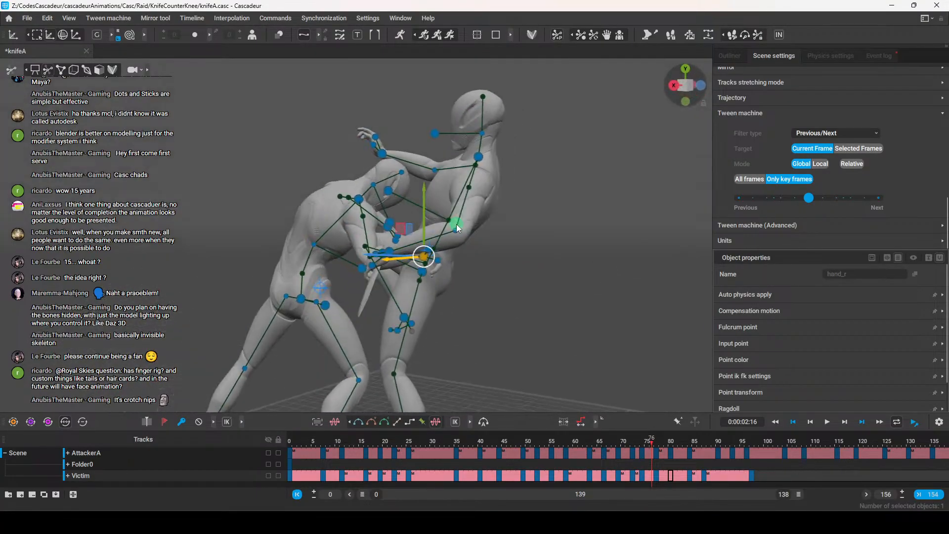
pyautogui.click(653, 447)
pyautogui.moveTo(525, 317); pyautogui.dragTo(458, 325, button='right')
pyautogui.moveTo(427, 282); pyautogui.dragTo(433, 354)
pyautogui.moveTo(399, 321); pyautogui.dragTo(423, 327)
pyautogui.moveTo(465, 362); pyautogui.dragTo(302, 298, button='right')
pyautogui.press('e')
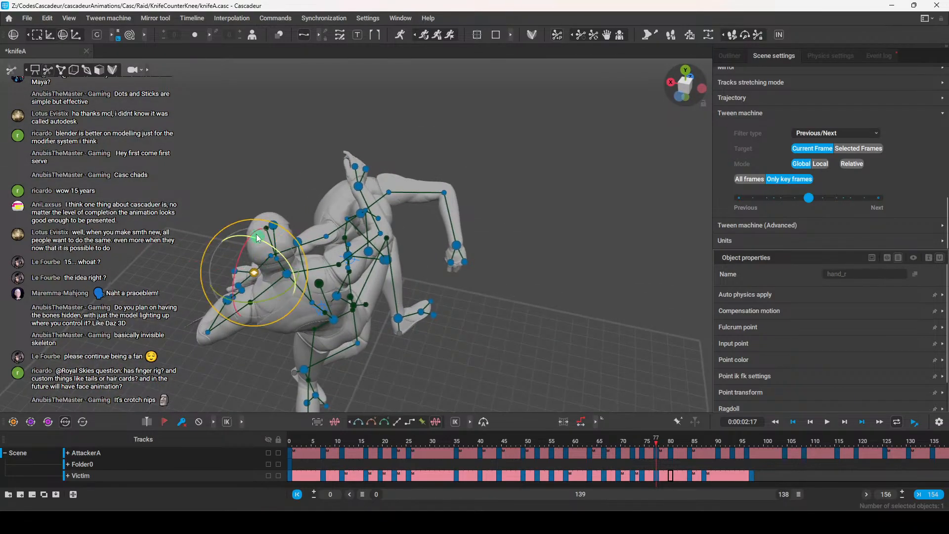
pyautogui.moveTo(229, 230); pyautogui.dragTo(193, 244)
pyautogui.moveTo(292, 377); pyautogui.dragTo(557, 321, button='right')
pyautogui.moveTo(533, 211); pyautogui.dragTo(501, 244)
# Reposition the attacker's left hand at frame 77 to adjust how the knife arm is held beside the hip
pyautogui.moveTo(563, 297); pyautogui.dragTo(546, 314, button='right')
pyautogui.click(480, 270)
pyautogui.press('w')
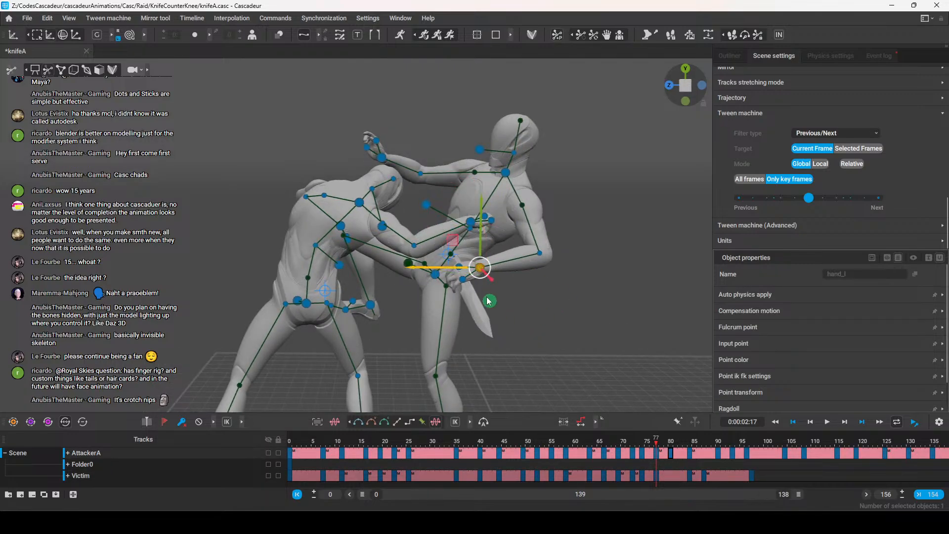
pyautogui.moveTo(480, 266); pyautogui.dragTo(490, 250)
pyautogui.moveTo(556, 275); pyautogui.dragTo(612, 289, button='right')
pyautogui.moveTo(466, 238); pyautogui.dragTo(484, 270)
pyautogui.moveTo(577, 337); pyautogui.dragTo(475, 278, button='right')
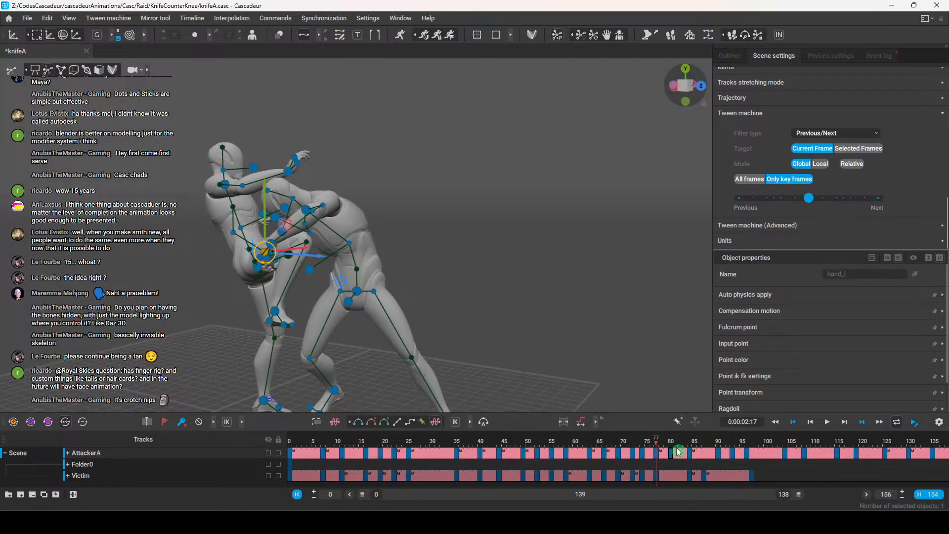
# Play back and scrub the fight repeatedly between about frames 63 and 81, examining both characters' motion around frame 77
pyautogui.moveTo(655, 438); pyautogui.dragTo(658, 479)
pyautogui.press('space')
pyautogui.press('space')
pyautogui.moveTo(575, 353); pyautogui.dragTo(630, 328, button='right')
pyautogui.moveTo(568, 335); pyautogui.dragTo(571, 288, button='middle')
pyautogui.moveTo(660, 442); pyautogui.dragTo(625, 454)
pyautogui.click(657, 477)
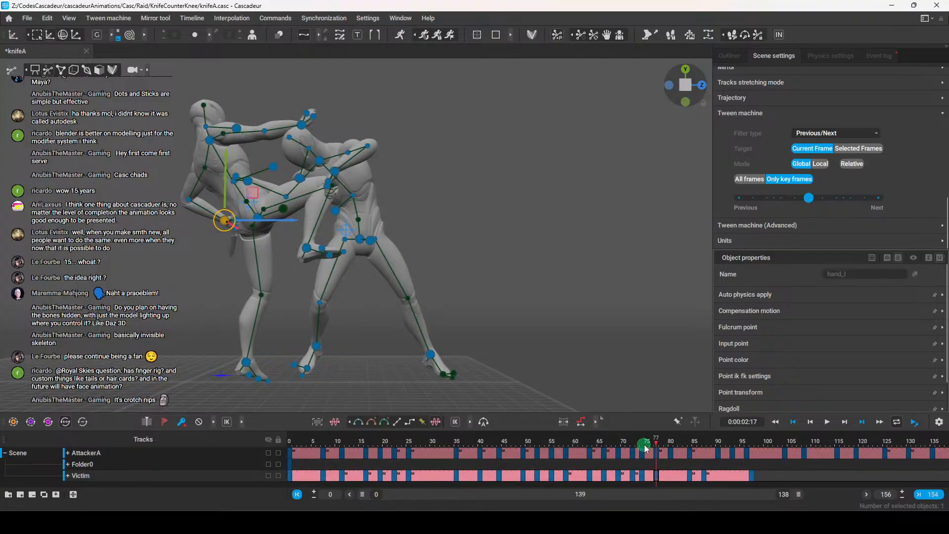
pyautogui.moveTo(645, 447); pyautogui.dragTo(622, 454)
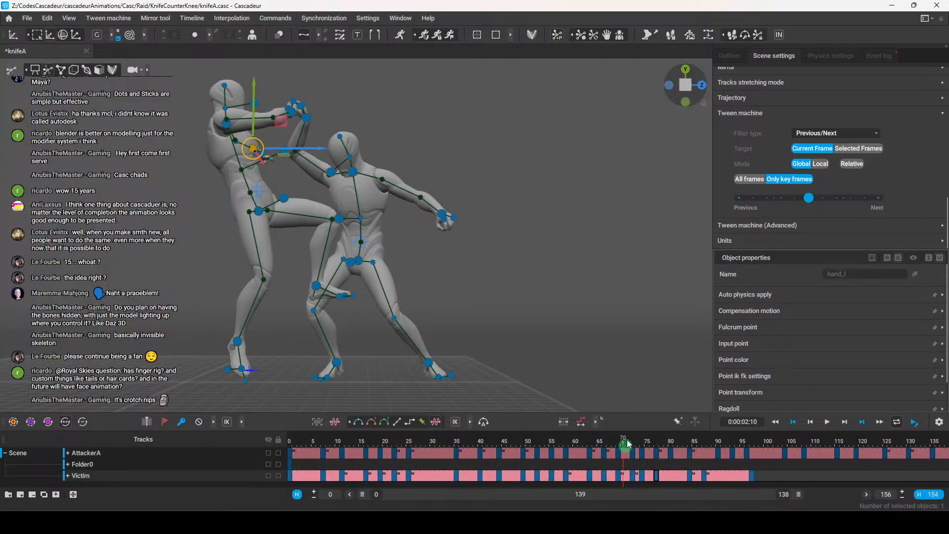
pyautogui.press('space')
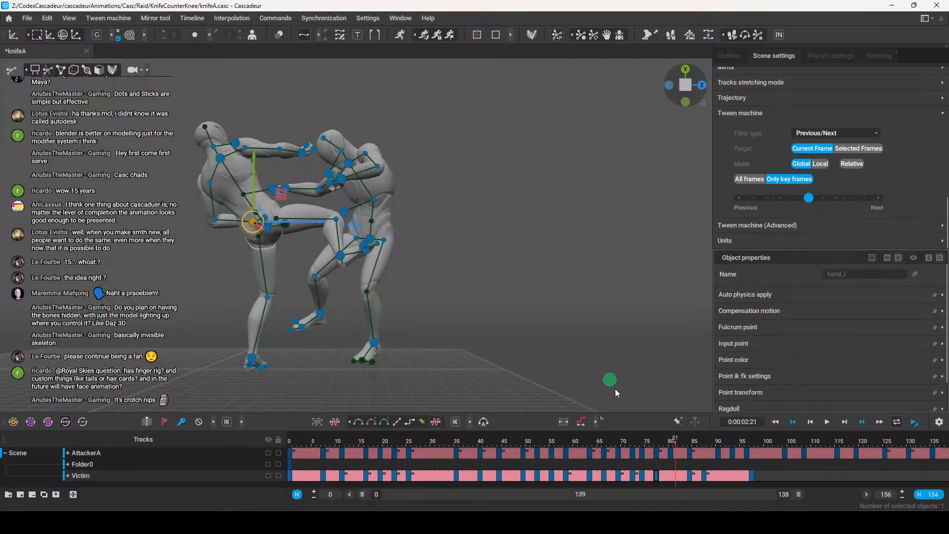
pyautogui.moveTo(663, 446); pyautogui.dragTo(591, 457)
pyautogui.press('space')
pyautogui.press('space')
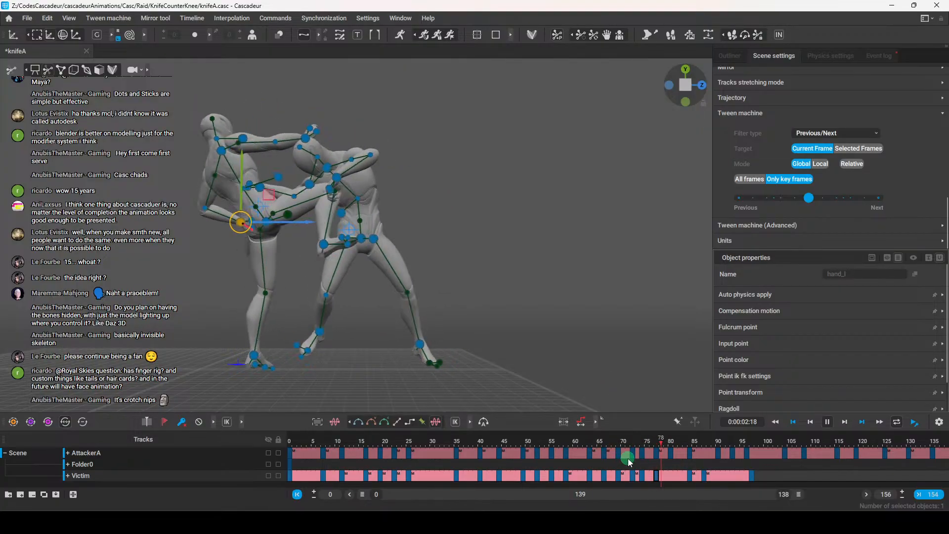
pyautogui.moveTo(655, 452)
pyautogui.mouseDown()
pyautogui.moveTo(633, 448)
pyautogui.moveTo(676, 453)
pyautogui.moveTo(652, 462)
pyautogui.mouseUp()
pyautogui.moveTo(646, 461)
pyautogui.mouseDown()
pyautogui.moveTo(683, 464)
pyautogui.moveTo(625, 472)
pyautogui.moveTo(655, 450)
pyautogui.mouseUp()
pyautogui.click(652, 452)
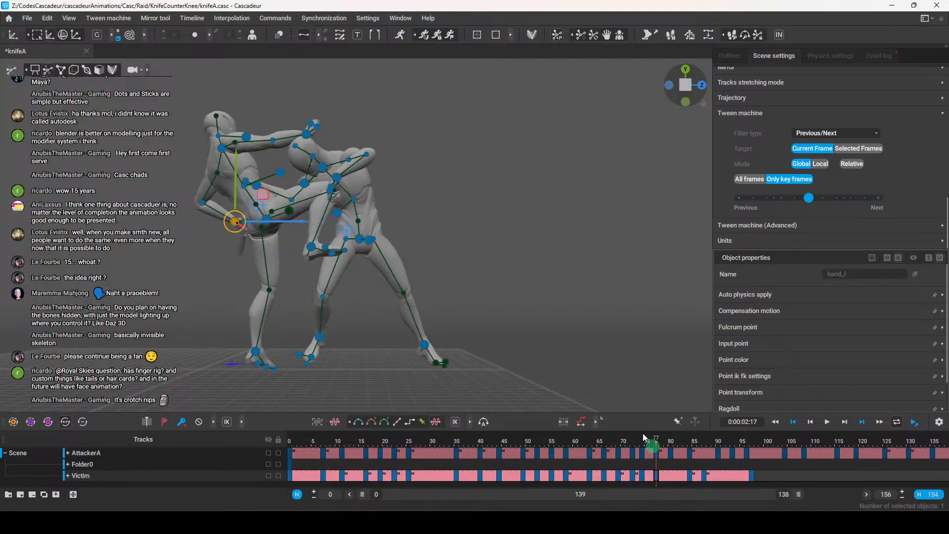
pyautogui.press('space')
pyautogui.press('space')
# Shift the victim's center of mass lower and away from the attacker at frame 77
pyautogui.click(656, 441)
pyautogui.click(505, 265)
pyautogui.click(346, 229)
pyautogui.moveTo(346, 229); pyautogui.dragTo(383, 261)
# Try deleting the victim's keyframe at frame 87
pyautogui.moveTo(653, 435); pyautogui.dragTo(689, 476)
pyautogui.moveTo(694, 444); pyautogui.dragTo(665, 475)
pyautogui.click(702, 472)
pyautogui.press('Delete')
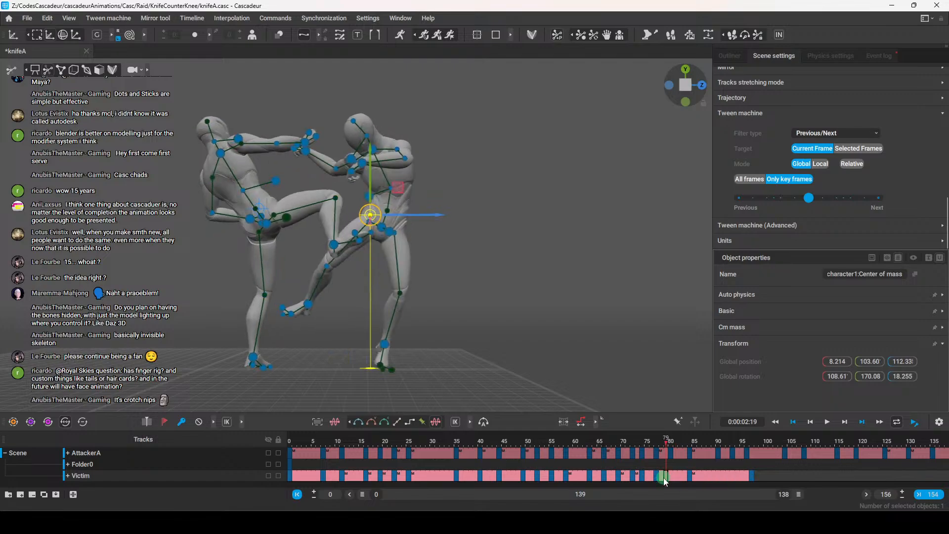
# Try shortening the intervals around frames 78 and 79, and undo the last timing changes
pyautogui.press('-')
pyautogui.press('-')
pyautogui.press('-')
pyautogui.press('-')
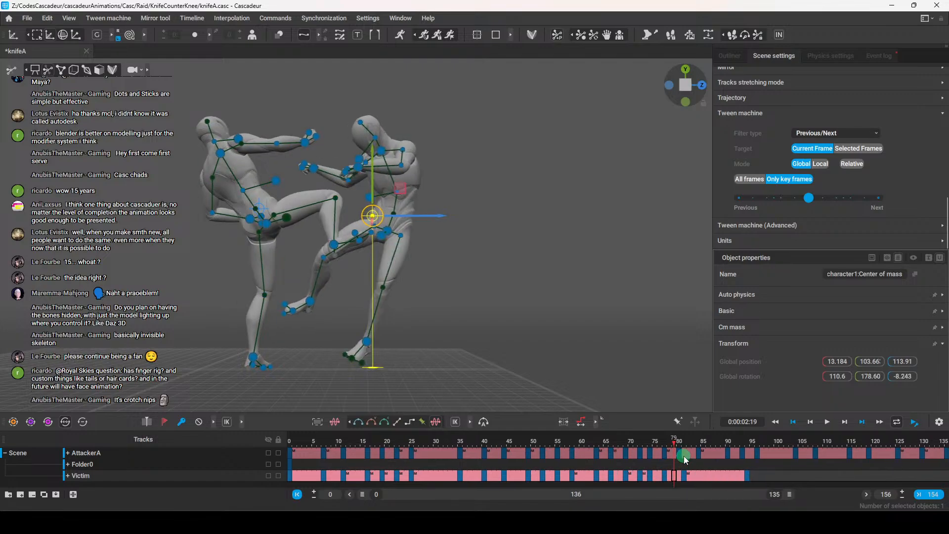
pyautogui.click(679, 442)
pyautogui.moveTo(678, 442); pyautogui.dragTo(673, 474)
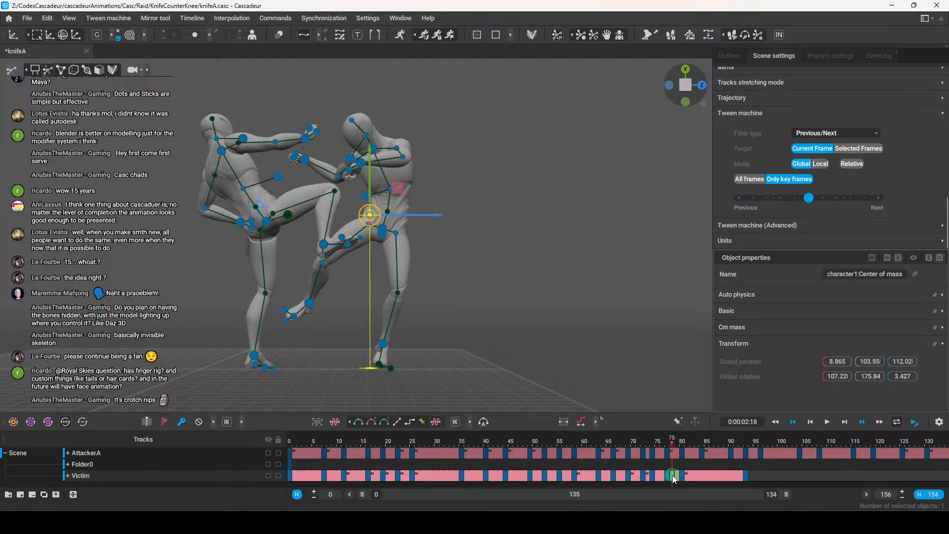
pyautogui.press('-')
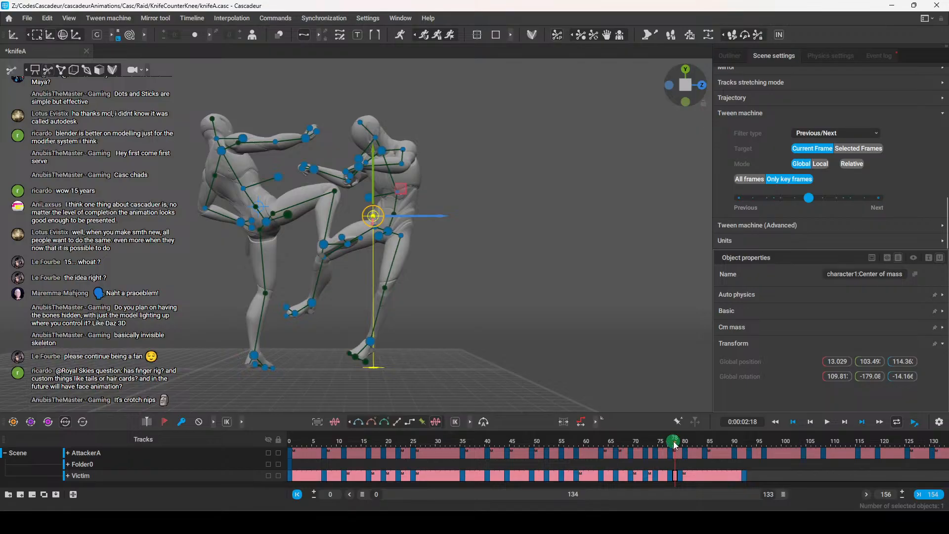
pyautogui.click(658, 376)
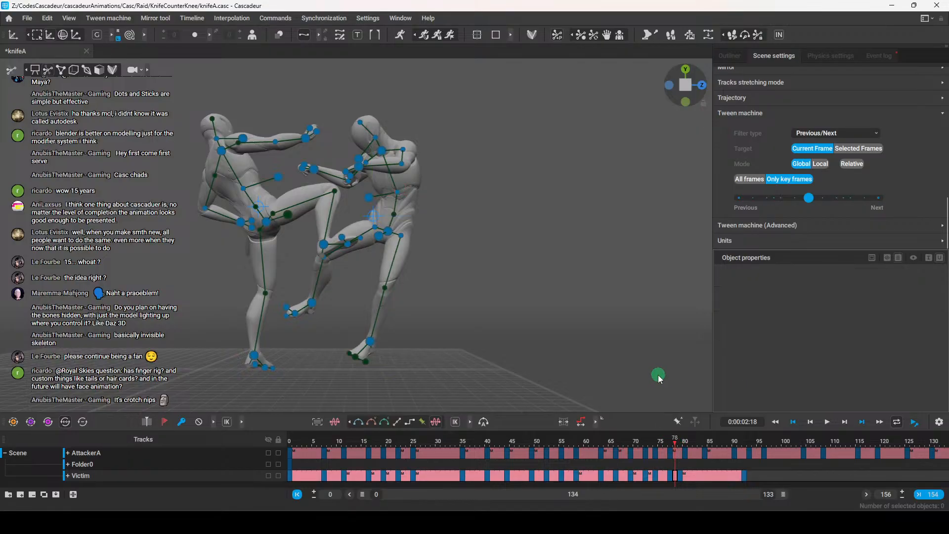
pyautogui.hotkey('ctrl', 'z')
pyautogui.hotkey('ctrl', 'z')
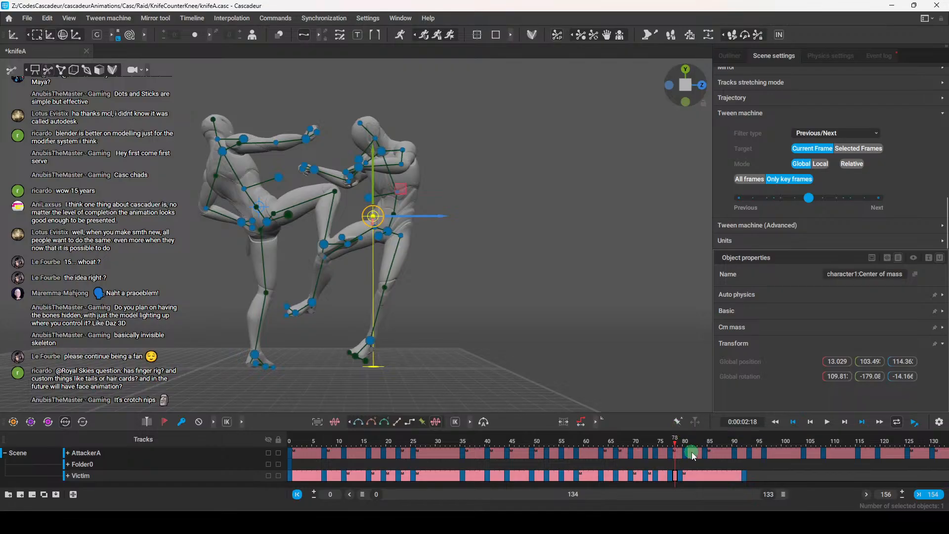
# Try raising and rotating the victim's center of mass around frame 79, and play back the result
pyautogui.press('space')
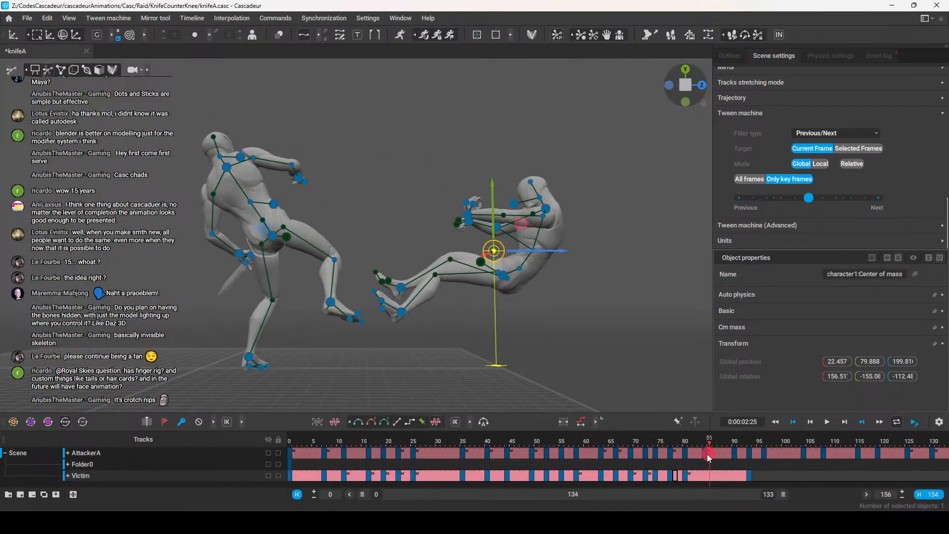
pyautogui.moveTo(661, 448); pyautogui.dragTo(683, 456)
pyautogui.click(491, 318)
pyautogui.click(389, 224)
pyautogui.moveTo(387, 200); pyautogui.dragTo(386, 173)
pyautogui.press('e')
pyautogui.moveTo(368, 238); pyautogui.dragTo(382, 242)
pyautogui.press('w')
pyautogui.moveTo(694, 430); pyautogui.dragTo(652, 472)
pyautogui.press('space')
pyautogui.press('space')
pyautogui.moveTo(675, 437)
pyautogui.mouseDown()
pyautogui.moveTo(665, 446)
pyautogui.moveTo(672, 449)
pyautogui.moveTo(614, 455)
pyautogui.moveTo(683, 452)
pyautogui.moveTo(665, 450)
pyautogui.mouseUp()
pyautogui.press('space')
# Undo the center-of-mass edits, try adding two frames to the interval, and undo back to the victim's earlier keyframe timing
pyautogui.hotkey('ctrl', 'z')
pyautogui.hotkey('ctrl', 'z')
pyautogui.hotkey('ctrl', 'z')
pyautogui.press('Right')
pyautogui.press('+')
pyautogui.press('+')
pyautogui.hotkey('ctrl', 'z')
pyautogui.hotkey('ctrl', 'z')
pyautogui.hotkey('ctrl', 'z')
pyautogui.hotkey('ctrl', 'z')
pyautogui.hotkey('ctrl', 'z')
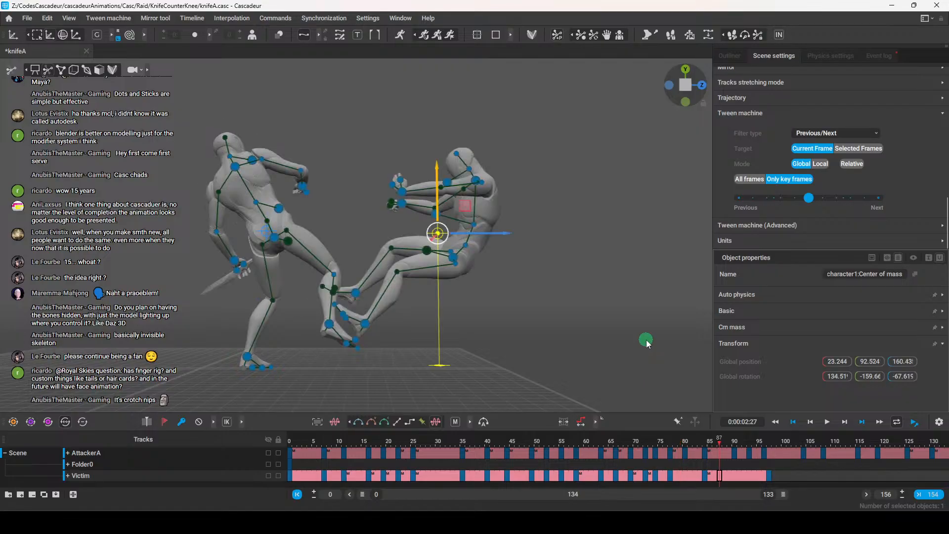
# Scrub the fight from frame 84 back to frame 26 and save the scene
pyautogui.moveTo(669, 447); pyautogui.dragTo(706, 452)
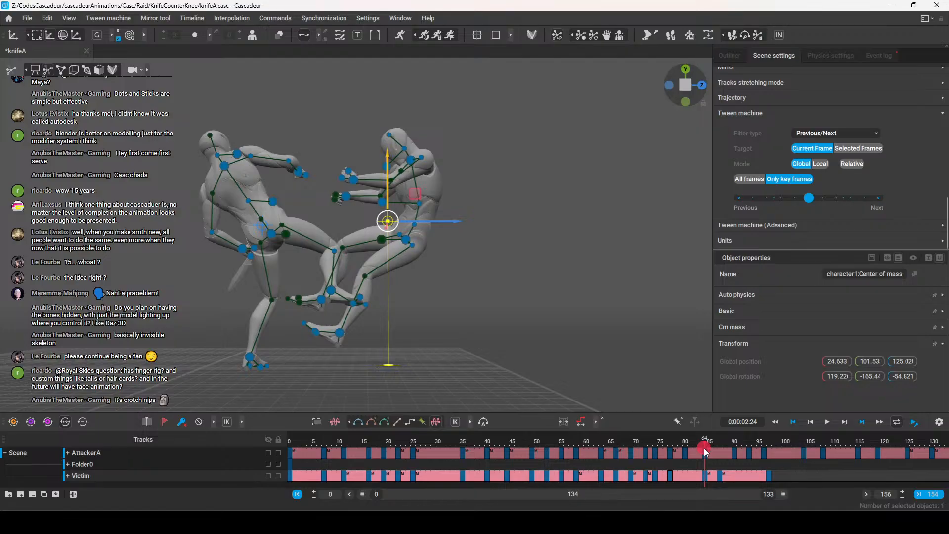
pyautogui.moveTo(706, 452); pyautogui.dragTo(405, 458)
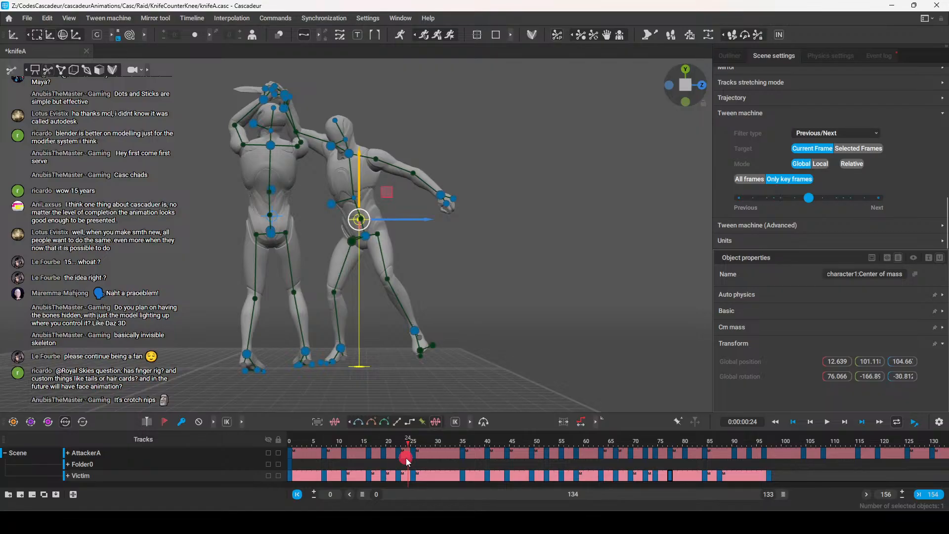
pyautogui.moveTo(406, 457); pyautogui.dragTo(418, 458)
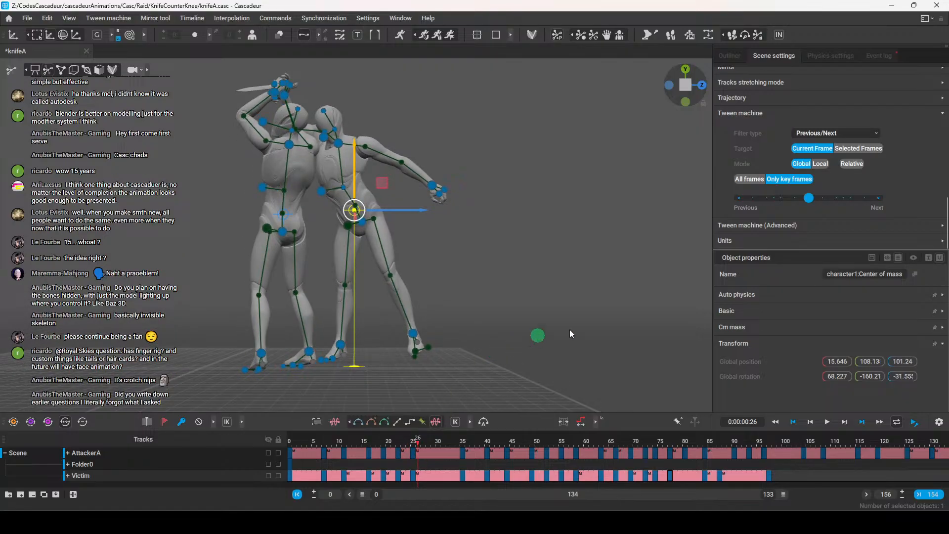
pyautogui.keyDown('alt'); pyautogui.moveTo(509, 322); pyautogui.dragTo(525, 325, button='middle'); pyautogui.keyUp('alt')
pyautogui.hotkey('ctrl', 's')
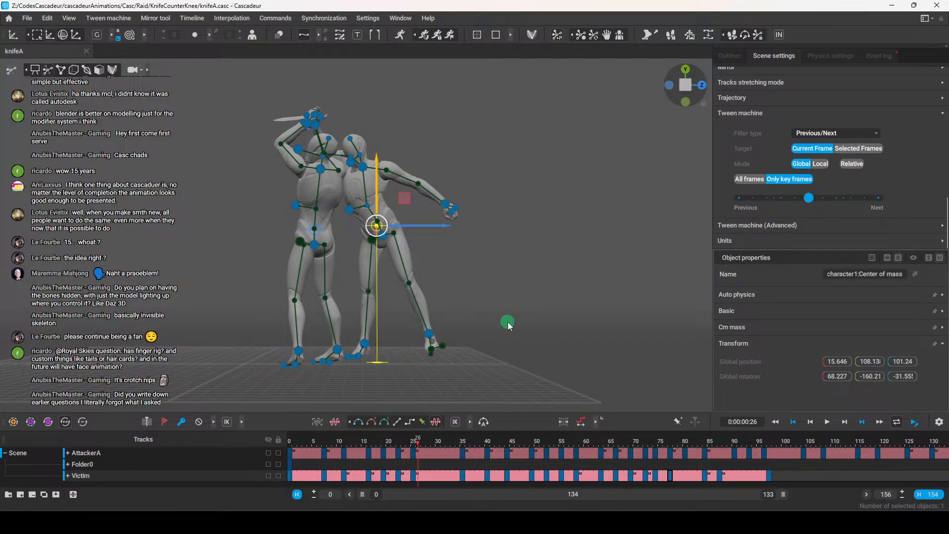
# Review the fight from frame 0 to frame 68 and inspect the pose at frame 63 from a slightly higher angle
pyautogui.moveTo(418, 439); pyautogui.dragTo(284, 467)
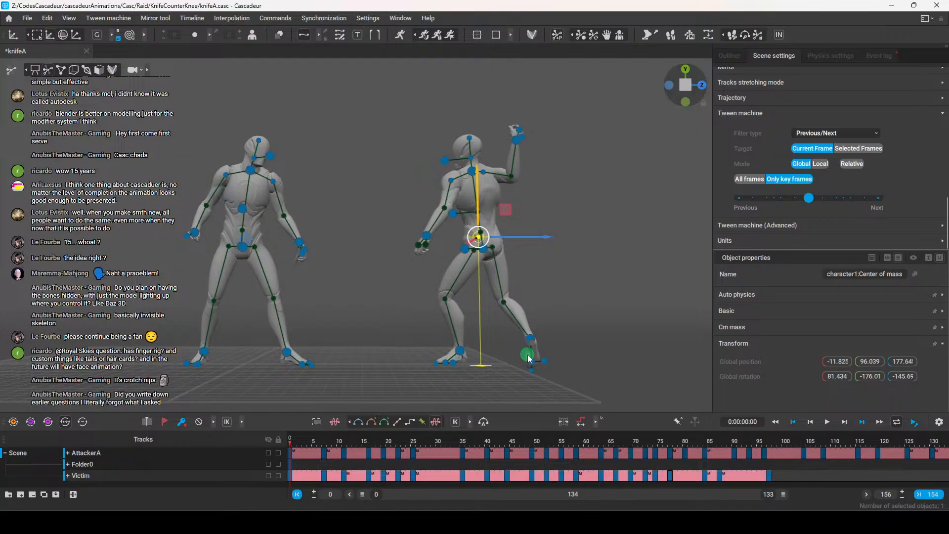
pyautogui.moveTo(291, 442); pyautogui.dragTo(625, 437)
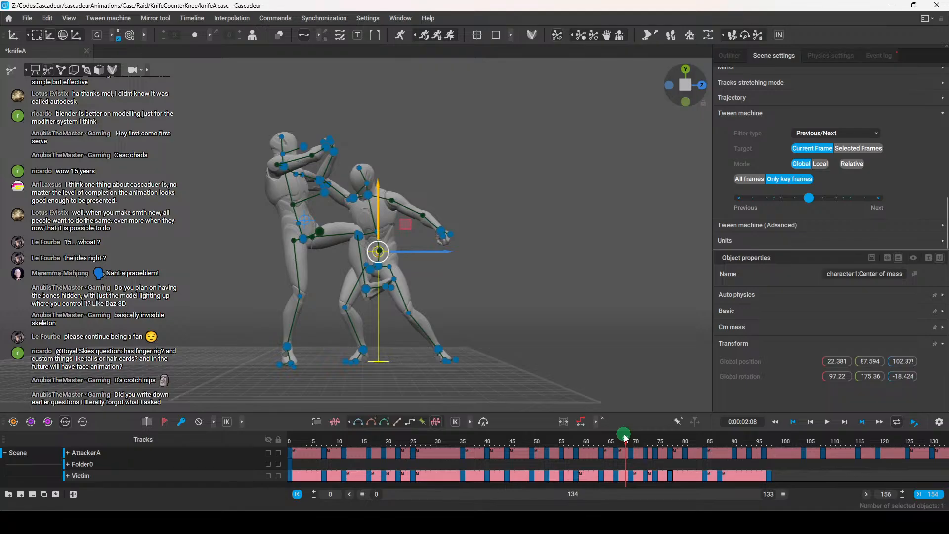
pyautogui.click(599, 441)
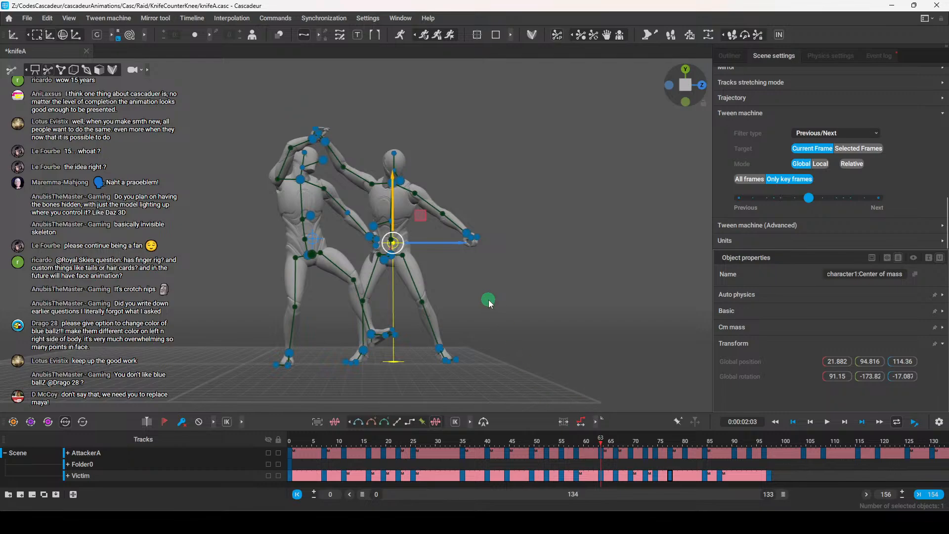
pyautogui.keyDown('alt'); pyautogui.moveTo(493, 299); pyautogui.dragTo(495, 324); pyautogui.keyUp('alt')
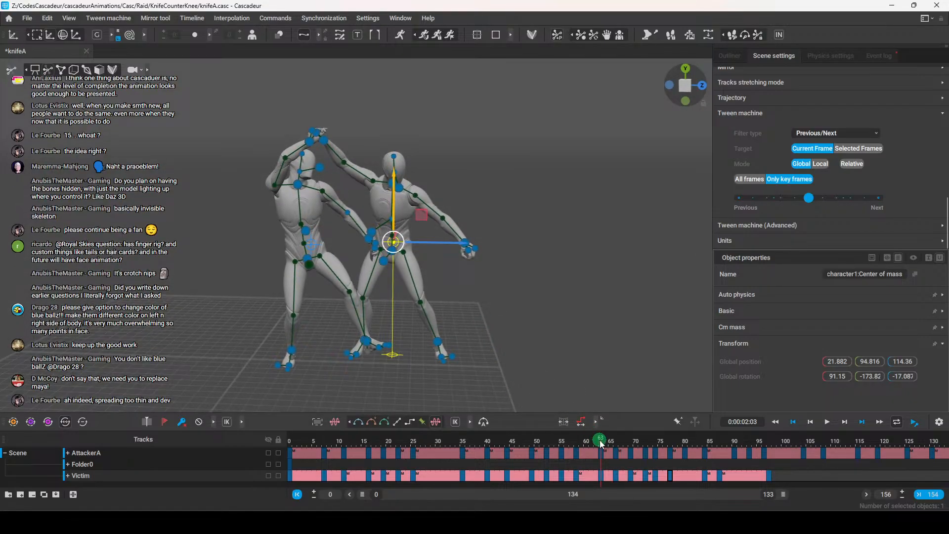
# Shorten the interval around frame 79 by three frames and lengthen the following interval by three frames
pyautogui.moveTo(600, 441); pyautogui.dragTo(633, 467)
pyautogui.press('space')
pyautogui.moveTo(684, 446); pyautogui.dragTo(680, 476)
pyautogui.press('-')
pyautogui.press('-')
pyautogui.press('-')
pyautogui.moveTo(683, 441); pyautogui.dragTo(724, 446)
pyautogui.press('+')
pyautogui.press('+')
pyautogui.press('+')
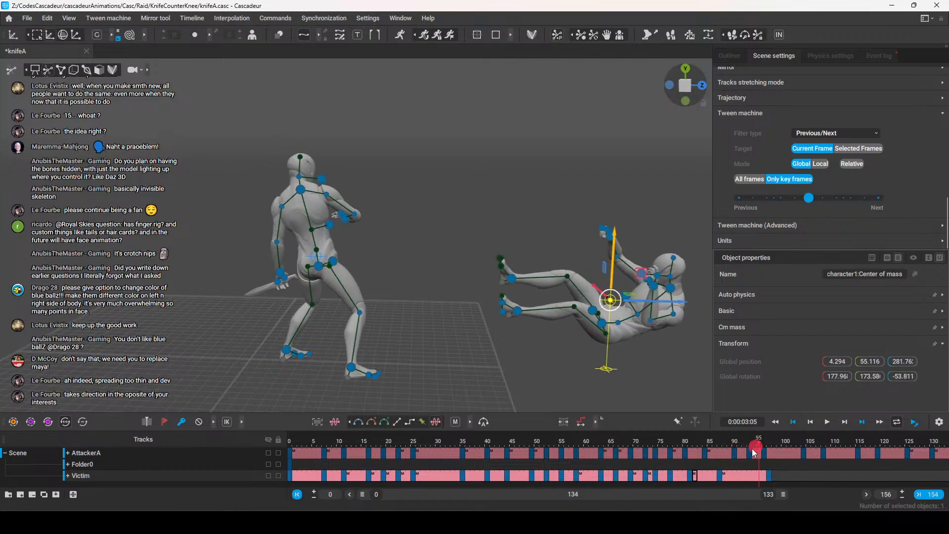
# Shorten the intervals around frames 83 to 88 by five frames in total and play back the fight
pyautogui.press('-')
pyautogui.press('-')
pyautogui.press('-')
pyautogui.press('-')
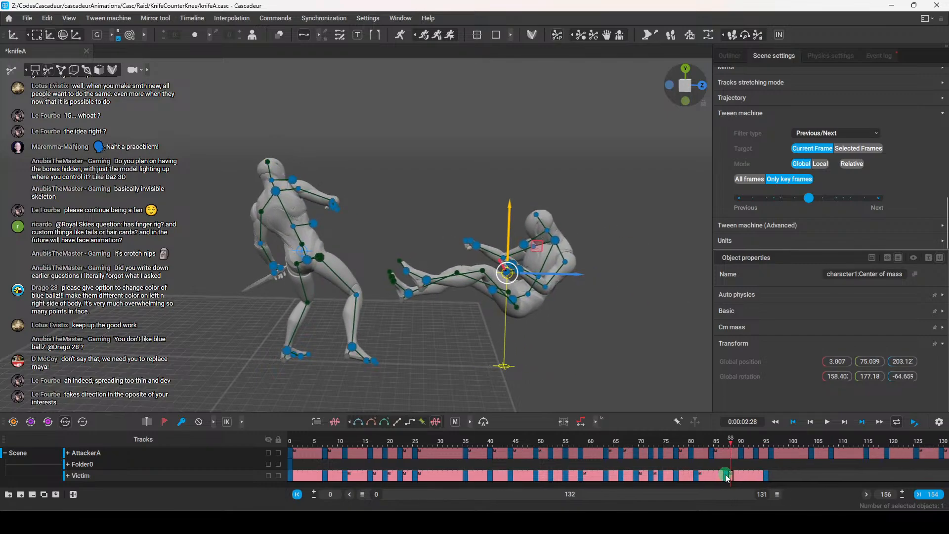
pyautogui.moveTo(736, 443); pyautogui.dragTo(607, 443)
pyautogui.press('-')
pyautogui.press('space')
pyautogui.press('space')
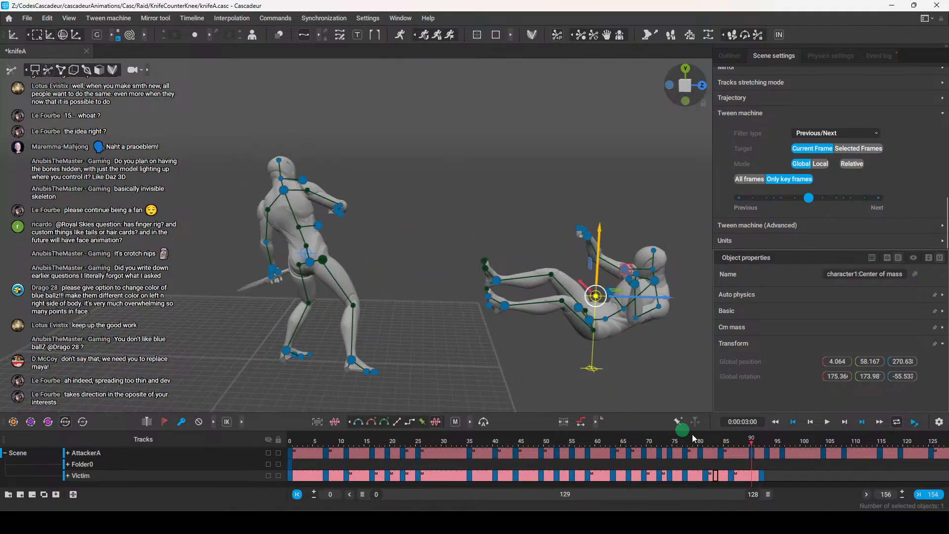
# Scrub through the first part of the fight to frame 35 and save the scene
pyautogui.moveTo(460, 461); pyautogui.dragTo(487, 448)
pyautogui.moveTo(330, 466); pyautogui.dragTo(471, 463)
pyautogui.hotkey('ctrl', 's')
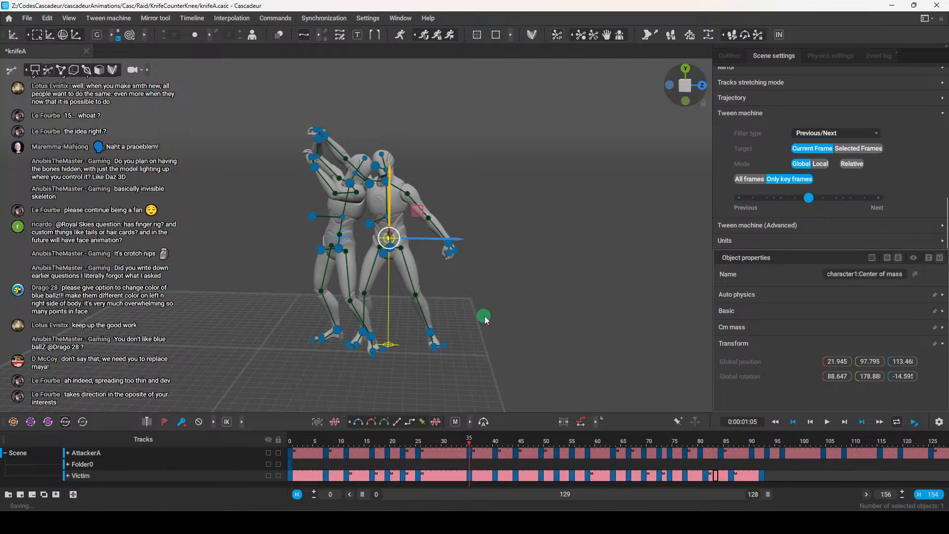
pyautogui.scroll(-1, 468, 279)
pyautogui.keyDown('alt'); pyautogui.moveTo(470, 287); pyautogui.dragTo(476, 300, button='middle'); pyautogui.keyUp('alt')
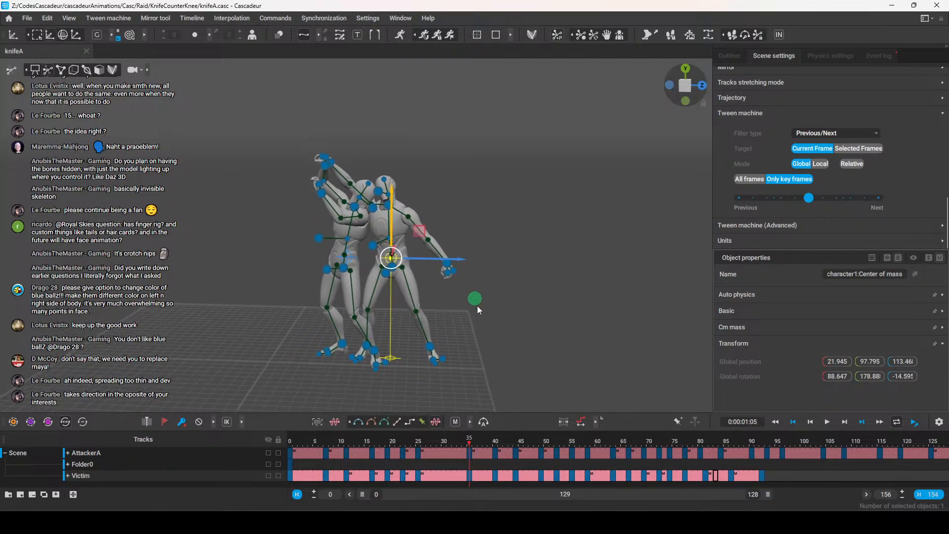
# Turn on AutoPhysics to show the simulated characters, return to frame 0 and save the scene
pyautogui.click(398, 36)
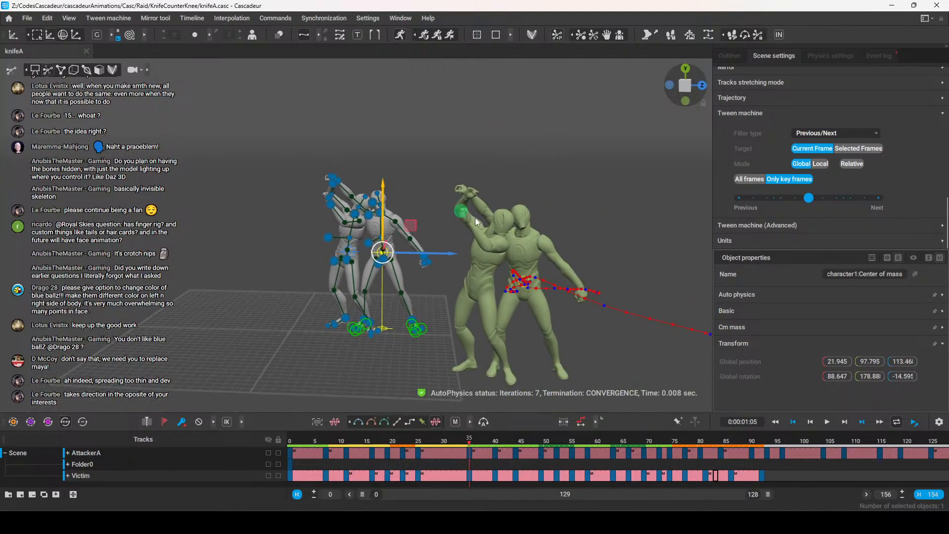
pyautogui.click(308, 445)
pyautogui.moveTo(307, 444); pyautogui.dragTo(271, 475)
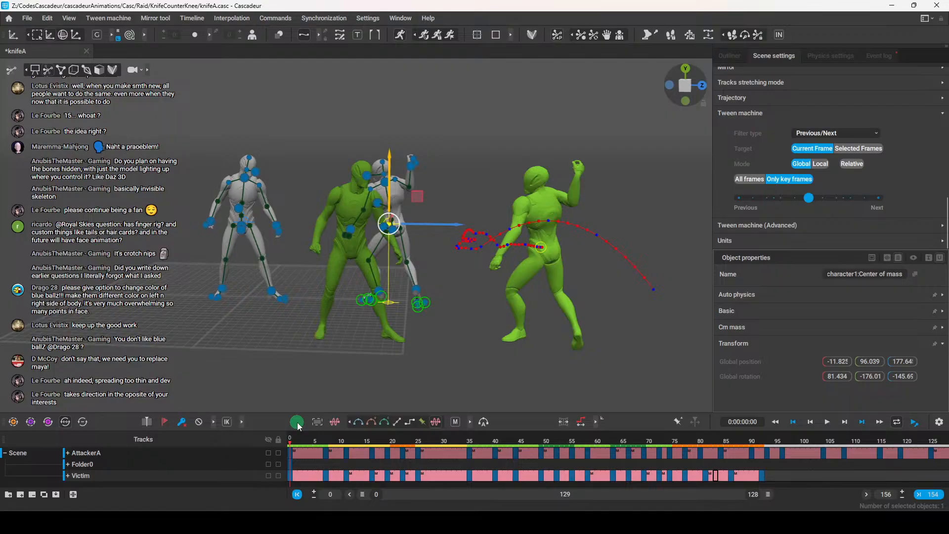
pyautogui.hotkey('ctrl', 's')
pyautogui.moveTo(327, 444); pyautogui.dragTo(286, 458)
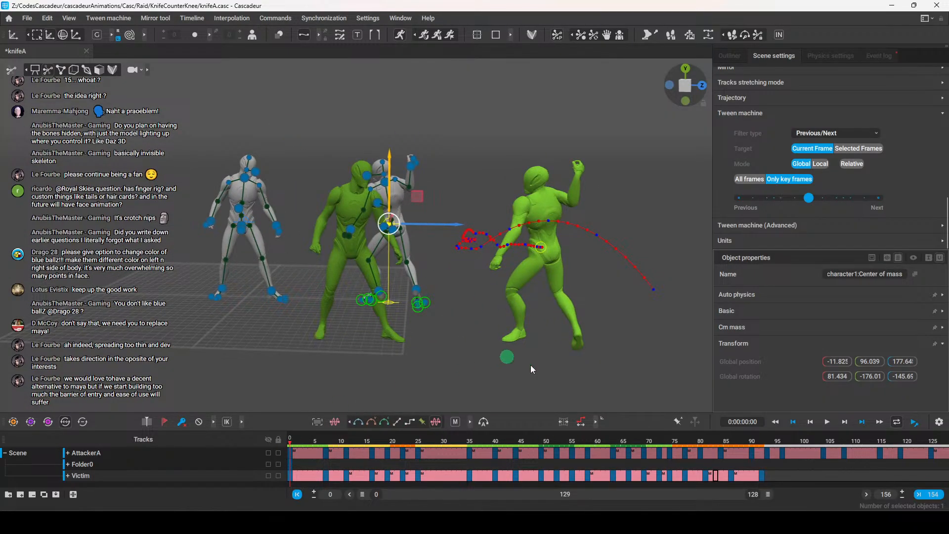
# Switch to Unreal Editor to view the red-dressed character in the level, and return to Cascadeur
pyautogui.moveTo(695, 523)
pyautogui.click(733, 482)
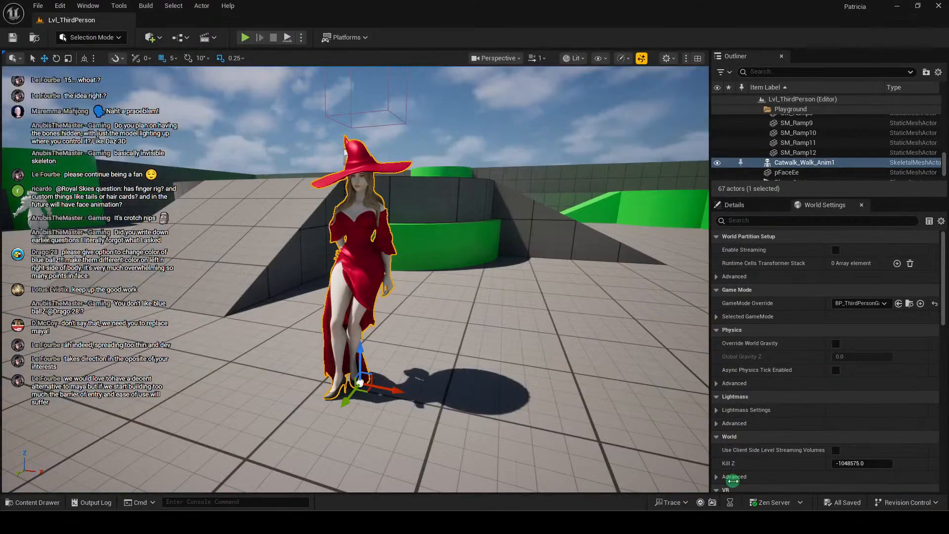
pyautogui.moveTo(457, 327); pyautogui.dragTo(538, 330)
pyautogui.click(711, 523)
# Scrub the fight up to frame 78 and compare the AutoPhysics result with the keyed poses
pyautogui.moveTo(326, 438); pyautogui.dragTo(482, 463)
pyautogui.moveTo(613, 440); pyautogui.dragTo(684, 445)
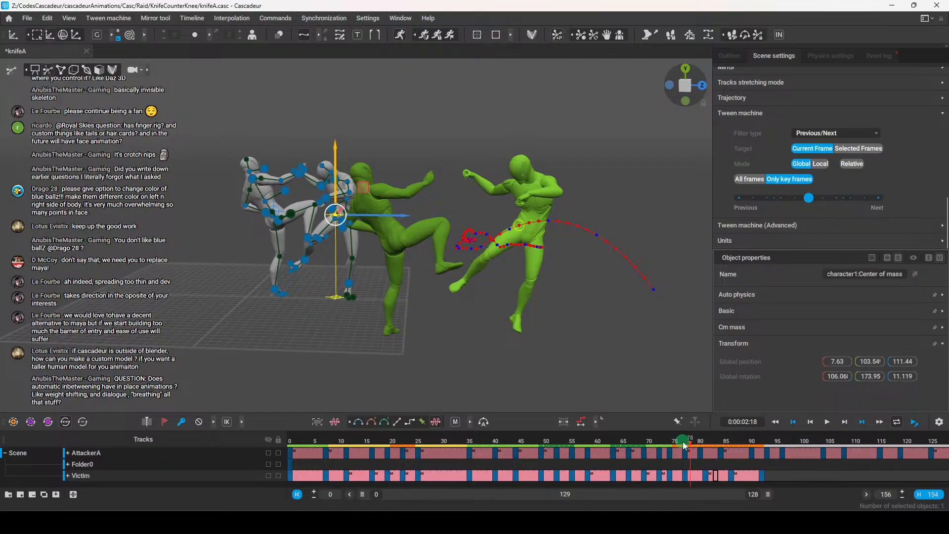
# Go back to frame 49 and slightly lower the unarmed fighter's head direction controller
pyautogui.click(303, 439)
pyautogui.moveTo(308, 439); pyautogui.dragTo(535, 471)
pyautogui.keyDown('alt'); pyautogui.moveTo(256, 177); pyautogui.dragTo(518, 158, button='right'); pyautogui.keyUp('alt')
pyautogui.keyDown('alt'); pyautogui.moveTo(517, 159); pyautogui.dragTo(411, 133); pyautogui.keyUp('alt')
pyautogui.click(410, 140)
pyautogui.keyDown('alt'); pyautogui.moveTo(411, 133); pyautogui.dragTo(423, 217); pyautogui.keyUp('alt')
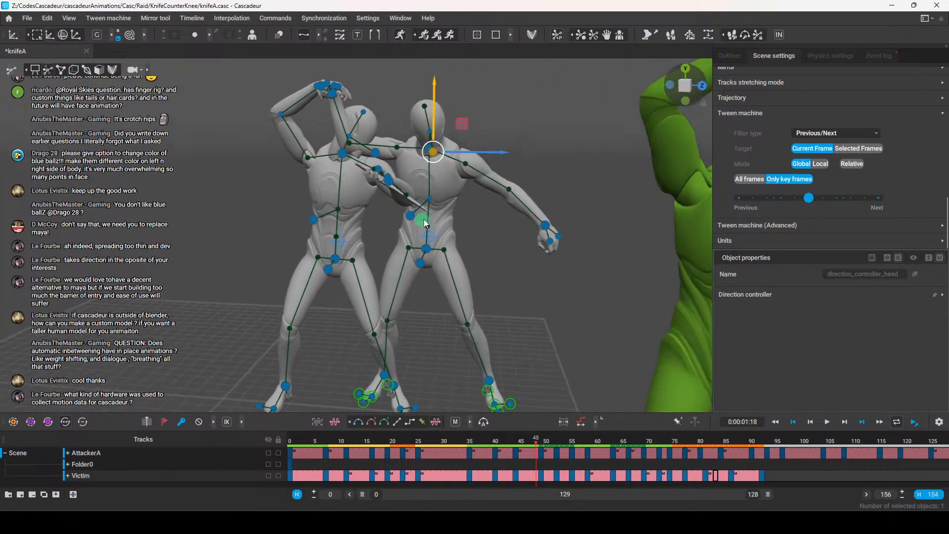
pyautogui.click(542, 441)
pyautogui.moveTo(438, 118); pyautogui.dragTo(437, 125)
# Refine the unarmed fighter's head pose at frame 49, bringing its head direction controller a little further down
pyautogui.keyDown('alt'); pyautogui.moveTo(527, 234); pyautogui.dragTo(416, 169); pyautogui.keyUp('alt')
pyautogui.click(395, 174)
pyautogui.click(375, 153)
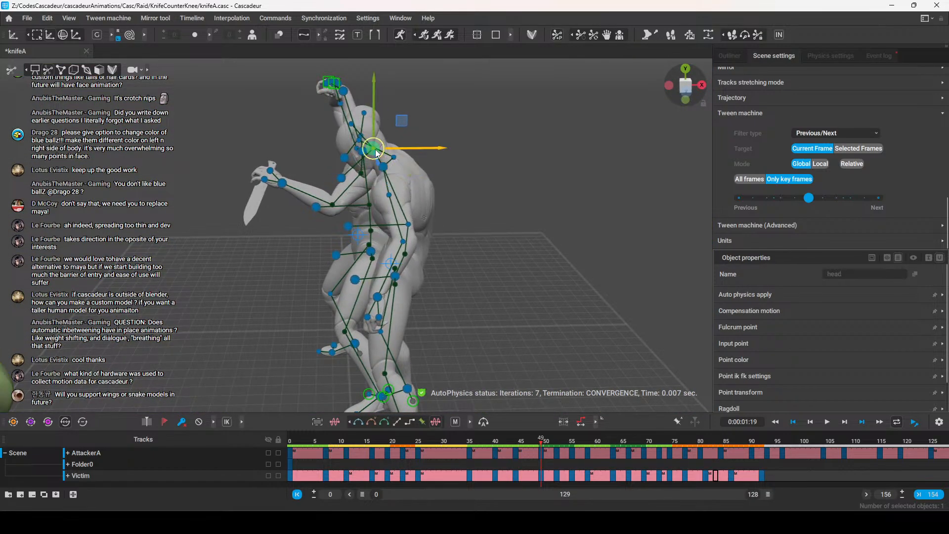
pyautogui.click(333, 183)
pyautogui.moveTo(336, 170); pyautogui.dragTo(337, 175)
pyautogui.keyDown('alt'); pyautogui.moveTo(523, 242); pyautogui.dragTo(539, 284); pyautogui.keyUp('alt')
# Go to frame 52 and slightly adjust the unarmed fighter's neck and chest points
pyautogui.click(551, 440)
pyautogui.moveTo(552, 439)
pyautogui.mouseDown()
pyautogui.moveTo(539, 446)
pyautogui.moveTo(551, 441)
pyautogui.mouseUp()
pyautogui.click(557, 441)
pyautogui.click(441, 154)
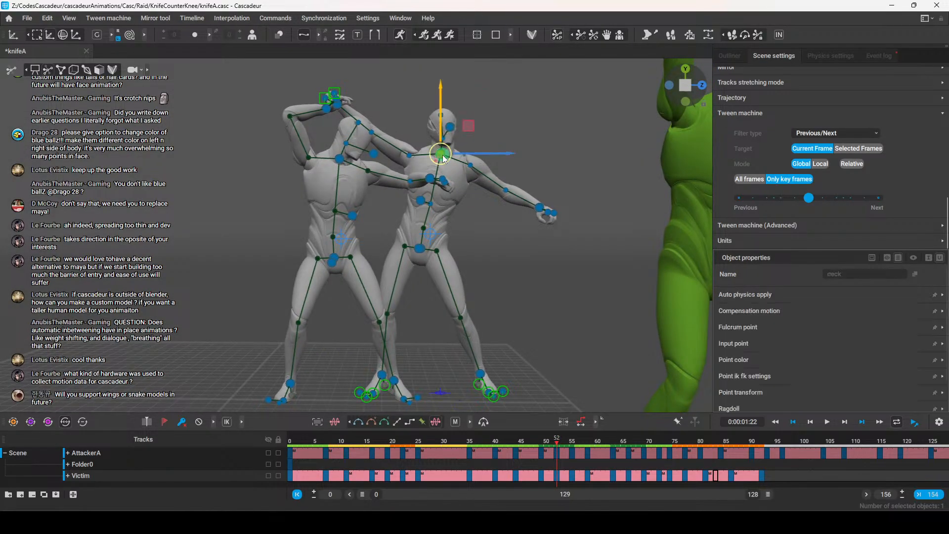
pyautogui.keyDown('shift'); pyautogui.click(431, 201); pyautogui.keyUp('shift')
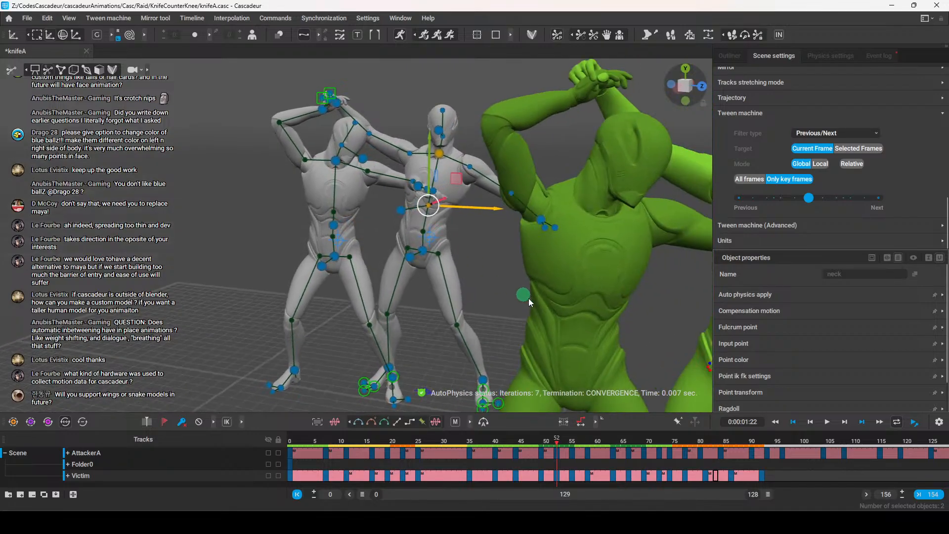
# At frame 55, move the unarmed fighter's head direction controller down and forward toward the knife holder
pyautogui.moveTo(559, 441); pyautogui.dragTo(571, 462)
pyautogui.moveTo(526, 296); pyautogui.dragTo(479, 267, button='right')
pyautogui.moveTo(571, 440)
pyautogui.mouseDown()
pyautogui.moveTo(588, 444)
pyautogui.moveTo(572, 445)
pyautogui.mouseUp()
pyautogui.moveTo(497, 260); pyautogui.dragTo(370, 126, button='right')
pyautogui.moveTo(370, 126); pyautogui.dragTo(347, 141)
pyautogui.moveTo(385, 220)
pyautogui.mouseDown(button='right')
pyautogui.moveTo(433, 219)
pyautogui.moveTo(390, 225)
pyautogui.mouseUp(button='right')
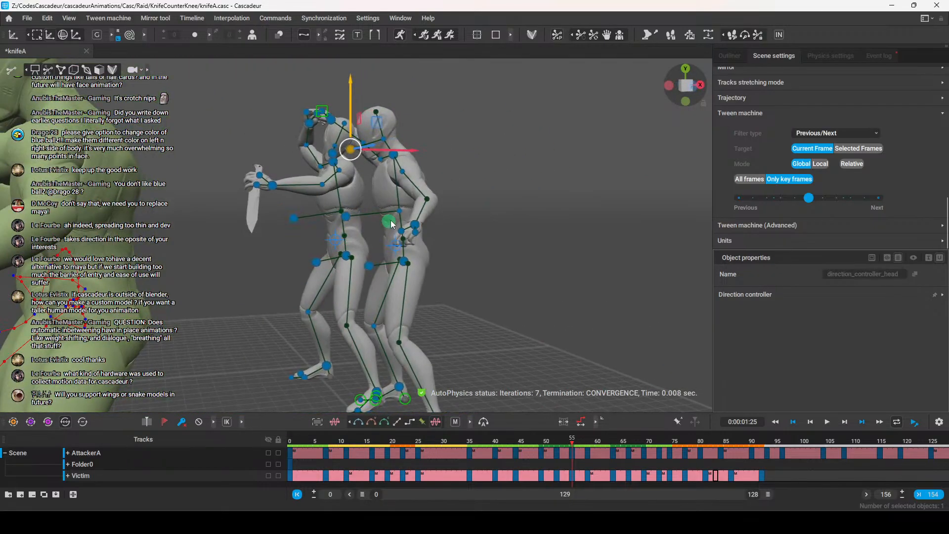
# Select the unarmed fighter's upper body from the chest and rotate it slightly forward at frame 55
pyautogui.click(390, 223)
pyautogui.keyDown('alt'); pyautogui.moveTo(500, 237); pyautogui.dragTo(469, 252); pyautogui.keyUp('alt')
pyautogui.click(416, 207)
pyautogui.doubleClick(400, 207)
pyautogui.press('e')
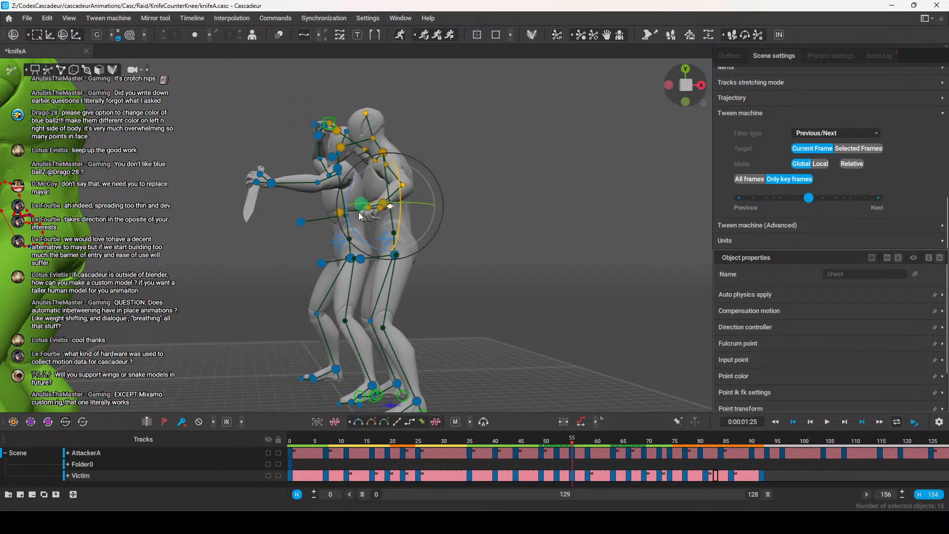
pyautogui.keyDown('alt'); pyautogui.moveTo(361, 207); pyautogui.dragTo(356, 220); pyautogui.keyUp('alt')
pyautogui.moveTo(363, 162); pyautogui.dragTo(348, 168)
pyautogui.keyDown('alt'); pyautogui.moveTo(388, 281); pyautogui.dragTo(561, 268); pyautogui.keyUp('alt')
pyautogui.press('w')
# Scrub the fight between frames 50 and 58 and inspect the hold at frame 58 from different angles
pyautogui.moveTo(574, 441)
pyautogui.mouseDown()
pyautogui.moveTo(613, 440)
pyautogui.moveTo(437, 453)
pyautogui.moveTo(635, 445)
pyautogui.moveTo(493, 446)
pyautogui.moveTo(572, 449)
pyautogui.mouseUp()
pyautogui.moveTo(546, 449); pyautogui.dragTo(583, 451)
pyautogui.moveTo(554, 266); pyautogui.dragTo(553, 275, button='right')
pyautogui.keyDown('alt'); pyautogui.moveTo(553, 276); pyautogui.dragTo(419, 314); pyautogui.keyUp('alt')
pyautogui.click(587, 442)
pyautogui.keyDown('alt'); pyautogui.moveTo(428, 314); pyautogui.dragTo(583, 297, button='right'); pyautogui.keyUp('alt')
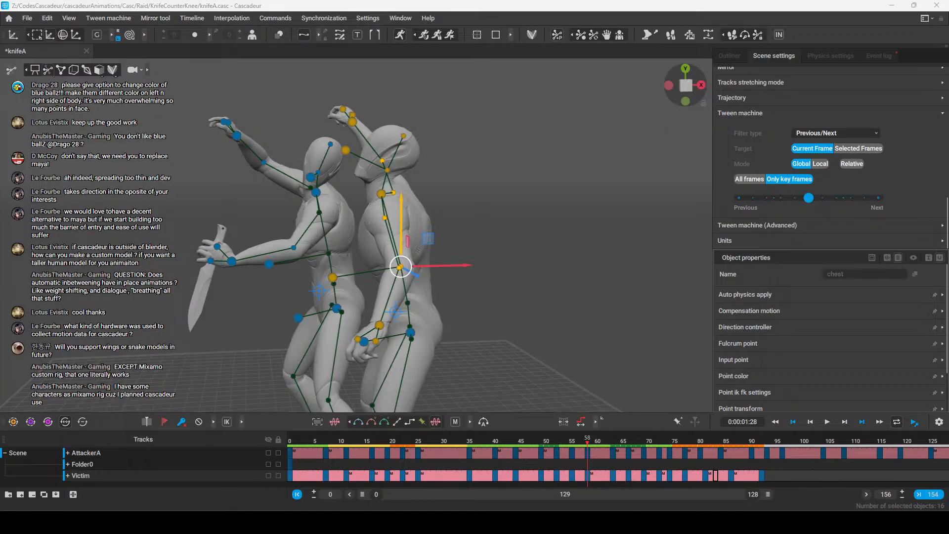
pyautogui.moveTo(479, 205); pyautogui.dragTo(446, 186, button='right')
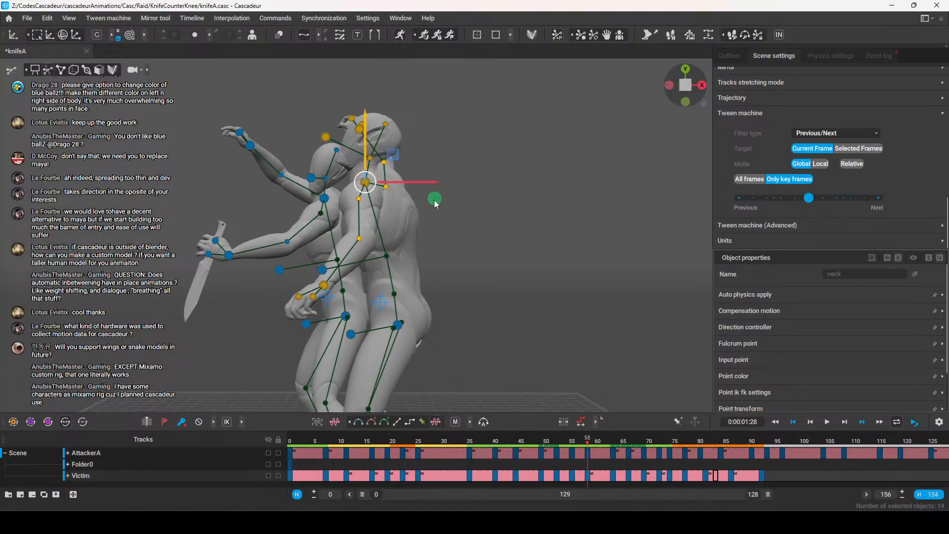
pyautogui.click(434, 200)
# At frame 58, move the unarmed fighter's head slightly forward and lower its head direction controller
pyautogui.click(373, 158)
pyautogui.moveTo(374, 158); pyautogui.dragTo(388, 159, button='right')
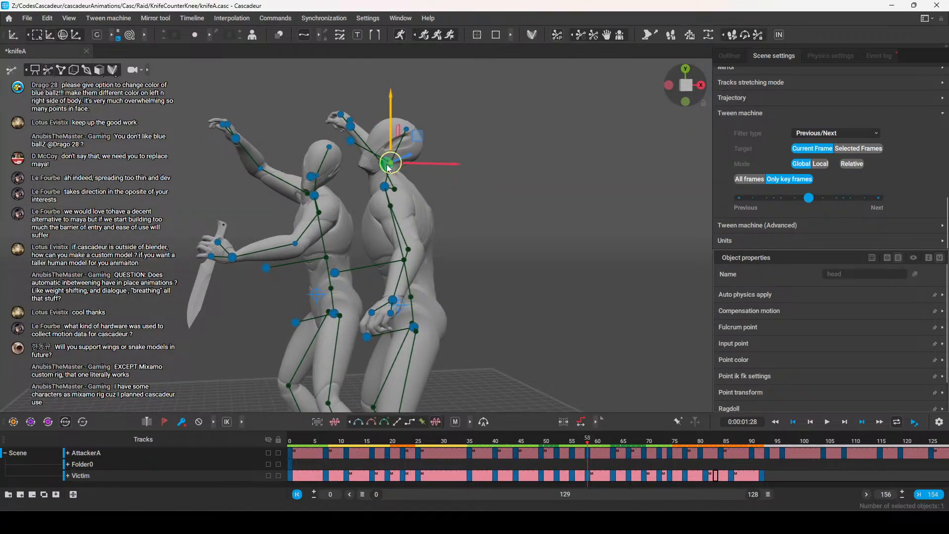
pyautogui.moveTo(578, 443)
pyautogui.mouseDown()
pyautogui.moveTo(563, 443)
pyautogui.moveTo(597, 441)
pyautogui.moveTo(587, 443)
pyautogui.mouseUp()
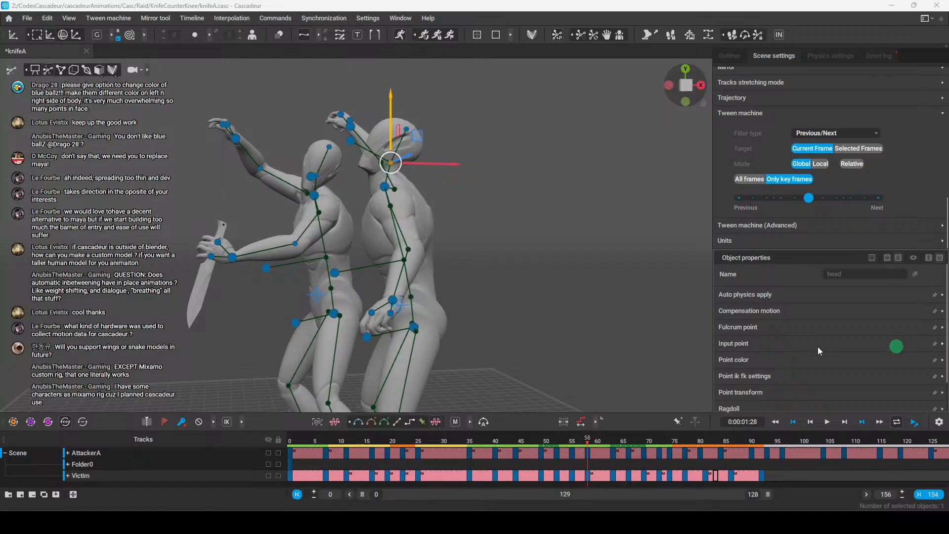
pyautogui.moveTo(661, 277); pyautogui.dragTo(625, 288, button='right')
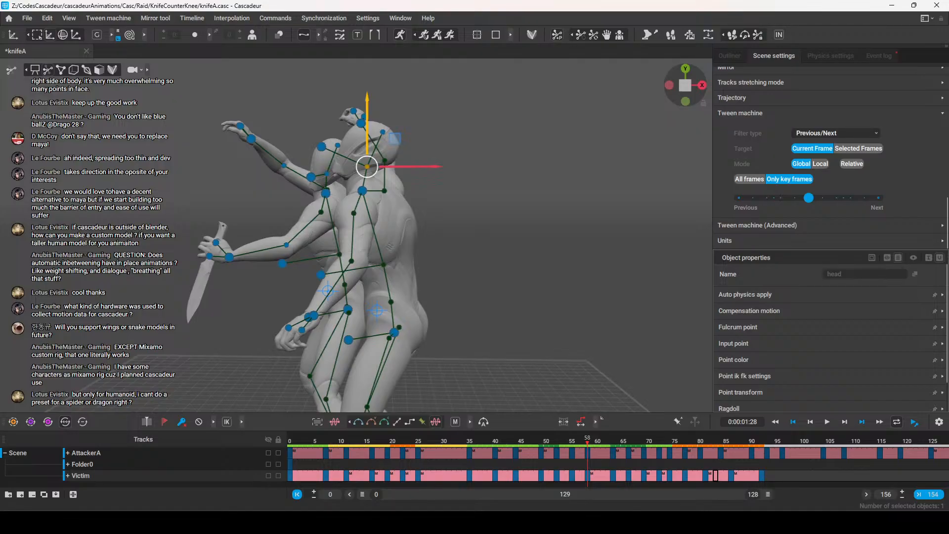
pyautogui.scroll(-1, 476, 247)
pyautogui.moveTo(478, 248)
pyautogui.mouseDown(button='right')
pyautogui.moveTo(479, 266)
pyautogui.moveTo(472, 235)
pyautogui.mouseUp(button='right')
pyautogui.moveTo(385, 186); pyautogui.dragTo(380, 187)
pyautogui.press('e')
pyautogui.click(331, 138)
pyautogui.click(346, 172)
pyautogui.press('w')
pyautogui.moveTo(345, 173); pyautogui.dragTo(321, 238)
# Push the unarmed fighter's head further forward at frame 58 and fine-tune its head direction controller
pyautogui.click(460, 205)
pyautogui.click(385, 190)
pyautogui.moveTo(385, 189); pyautogui.dragTo(469, 201, button='right')
pyautogui.moveTo(407, 187); pyautogui.dragTo(394, 191)
pyautogui.click(365, 214)
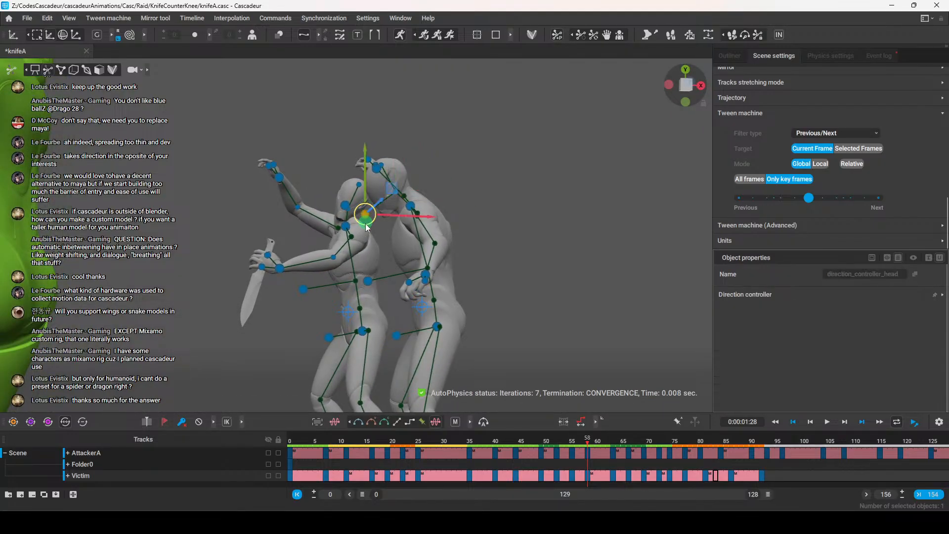
pyautogui.moveTo(366, 223); pyautogui.dragTo(367, 225)
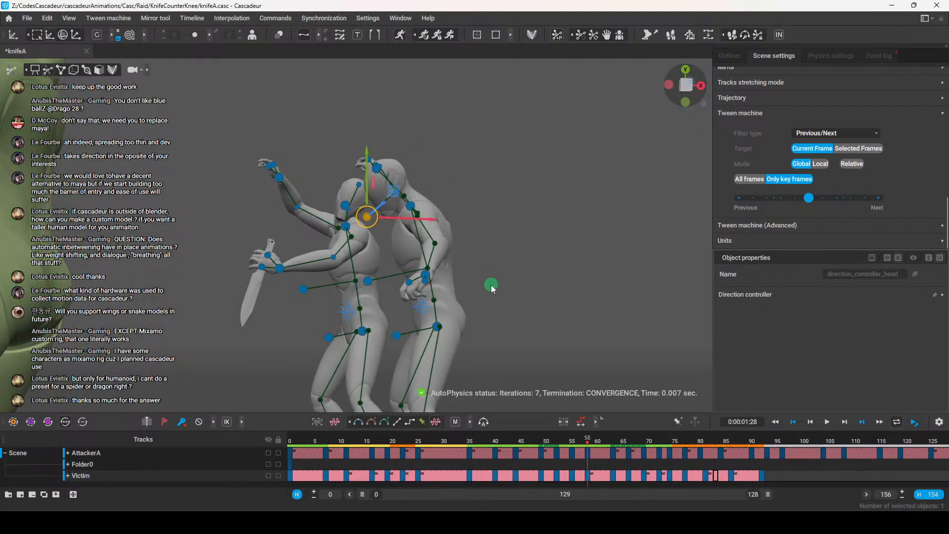
pyautogui.moveTo(500, 298); pyautogui.dragTo(535, 356, button='right')
pyautogui.moveTo(585, 440)
pyautogui.mouseDown()
pyautogui.moveTo(510, 456)
pyautogui.moveTo(585, 450)
pyautogui.mouseUp()
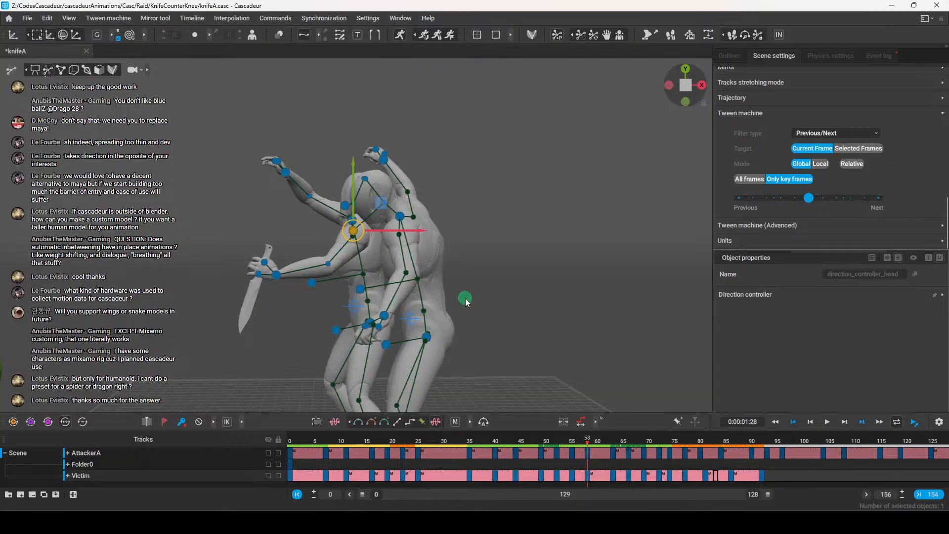
# Rotate the unarmed fighter's upper body and raised hand forward around the chest at frame 58, leaving the lowered hand out of the selection
pyautogui.moveTo(465, 300); pyautogui.dragTo(445, 273, button='right')
pyautogui.keyDown('alt'); pyautogui.moveTo(446, 274); pyautogui.dragTo(431, 271); pyautogui.keyUp('alt')
pyautogui.doubleClick(402, 275)
pyautogui.keyDown('alt'); pyautogui.moveTo(491, 292); pyautogui.dragTo(476, 309); pyautogui.keyUp('alt')
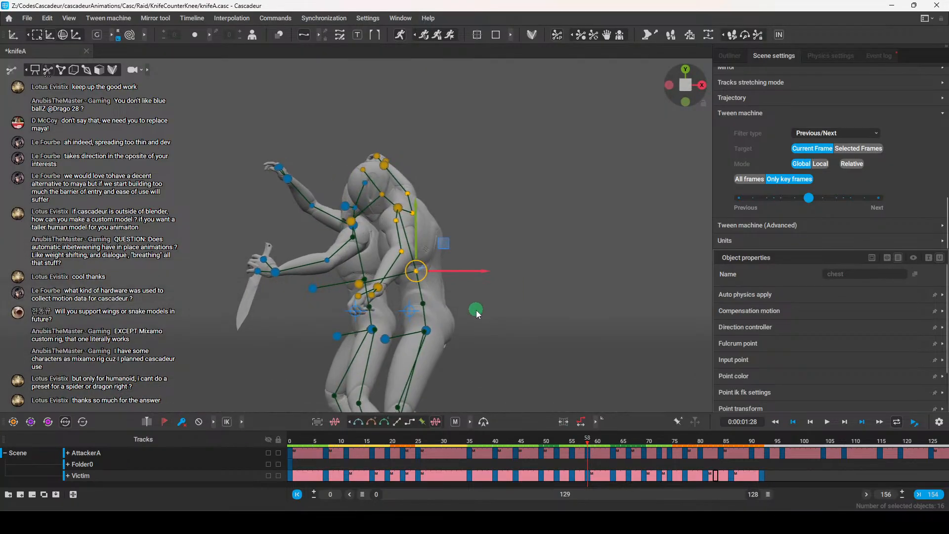
pyautogui.keyDown('ctrl'); pyautogui.doubleClick(384, 166); pyautogui.keyUp('ctrl')
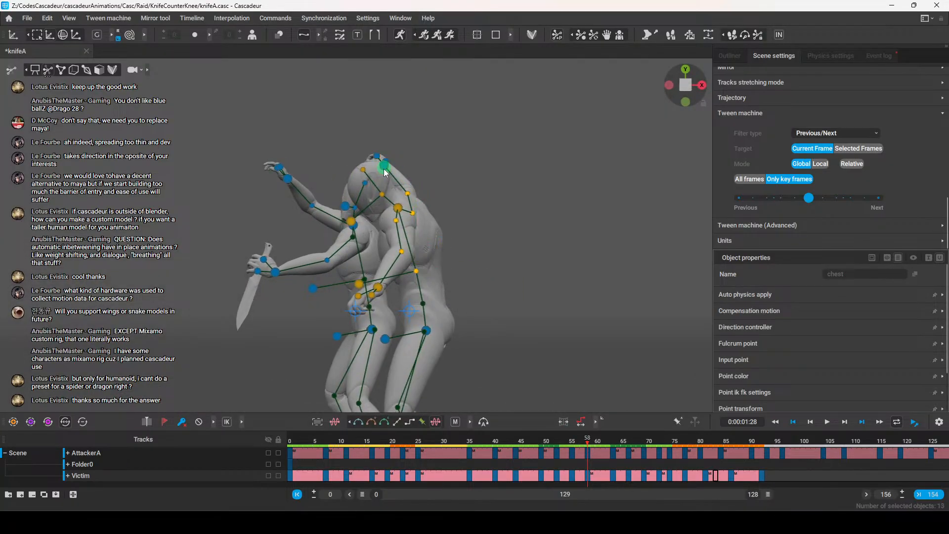
pyautogui.keyDown('ctrl'); pyautogui.doubleClick(378, 287); pyautogui.keyUp('ctrl')
pyautogui.press('e')
pyautogui.moveTo(467, 260)
pyautogui.mouseDown()
pyautogui.moveTo(462, 237)
pyautogui.moveTo(430, 231)
pyautogui.mouseUp()
pyautogui.hotkey('ctrl', 'z')
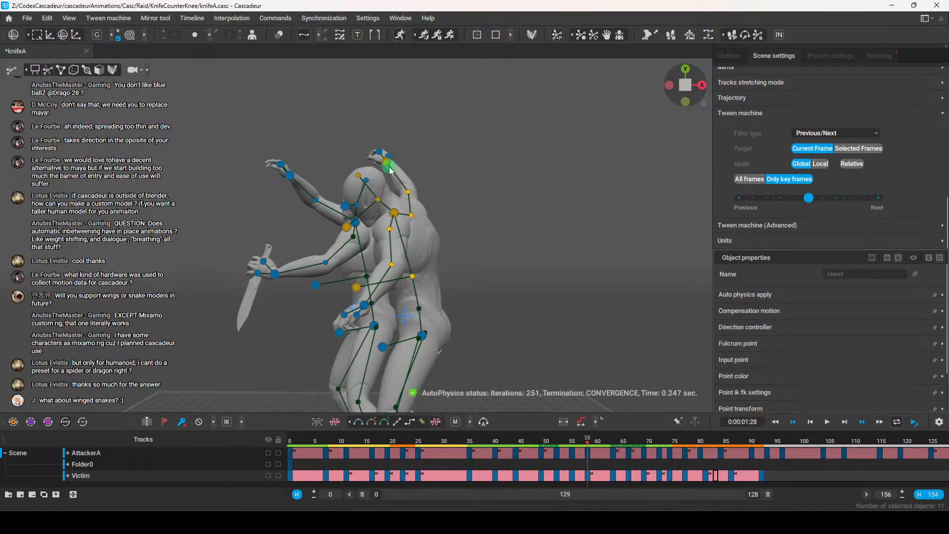
pyautogui.moveTo(425, 228); pyautogui.dragTo(411, 220)
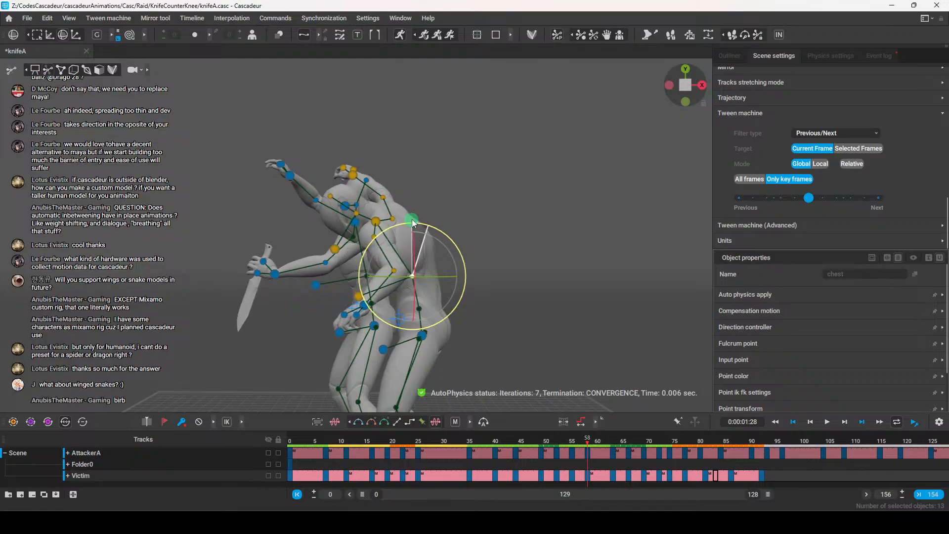
pyautogui.click(455, 205)
# Lower the unarmed fighter's head slightly at frame 58 and shift its head direction controller down and back
pyautogui.moveTo(455, 205); pyautogui.dragTo(374, 213, button='middle')
pyautogui.click(397, 220)
pyautogui.press('w')
pyautogui.moveTo(374, 200); pyautogui.dragTo(374, 204)
pyautogui.click(352, 254)
pyautogui.moveTo(352, 255); pyautogui.dragTo(362, 270)
pyautogui.moveTo(388, 276); pyautogui.dragTo(494, 276, button='middle')
# Go to frame 63 and move the unarmed fighter's head slightly down and forward
pyautogui.moveTo(585, 440); pyautogui.dragTo(613, 450)
pyautogui.moveTo(549, 247); pyautogui.dragTo(508, 251, button='middle')
pyautogui.click(432, 282)
pyautogui.keyDown('alt'); pyautogui.moveTo(440, 283); pyautogui.dragTo(450, 265); pyautogui.keyUp('alt')
pyautogui.doubleClick(435, 270)
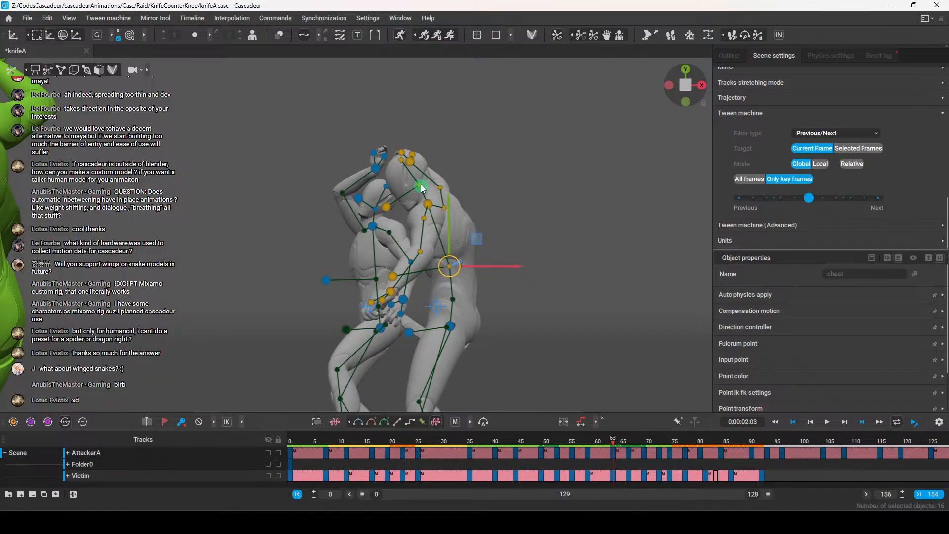
pyautogui.click(492, 158)
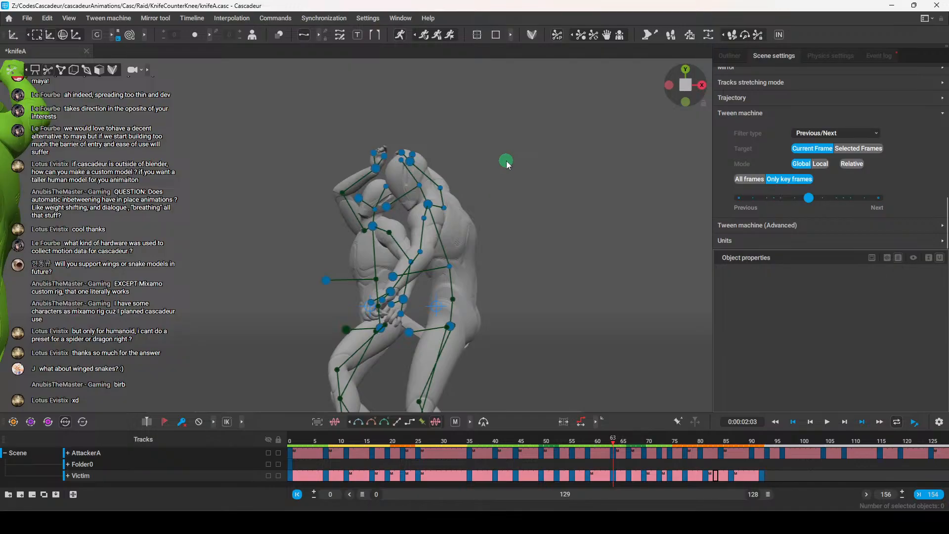
pyautogui.click(412, 190)
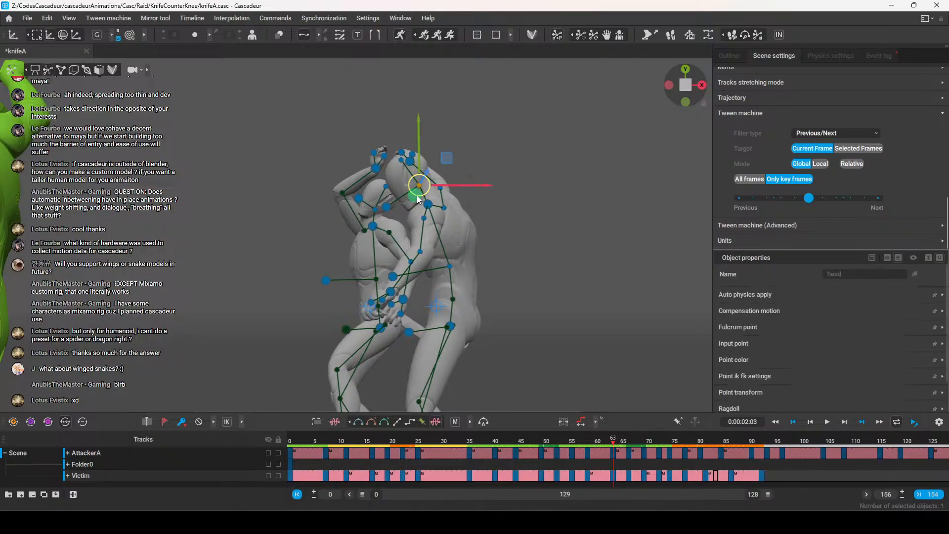
pyautogui.moveTo(387, 216); pyautogui.dragTo(433, 303, button='middle')
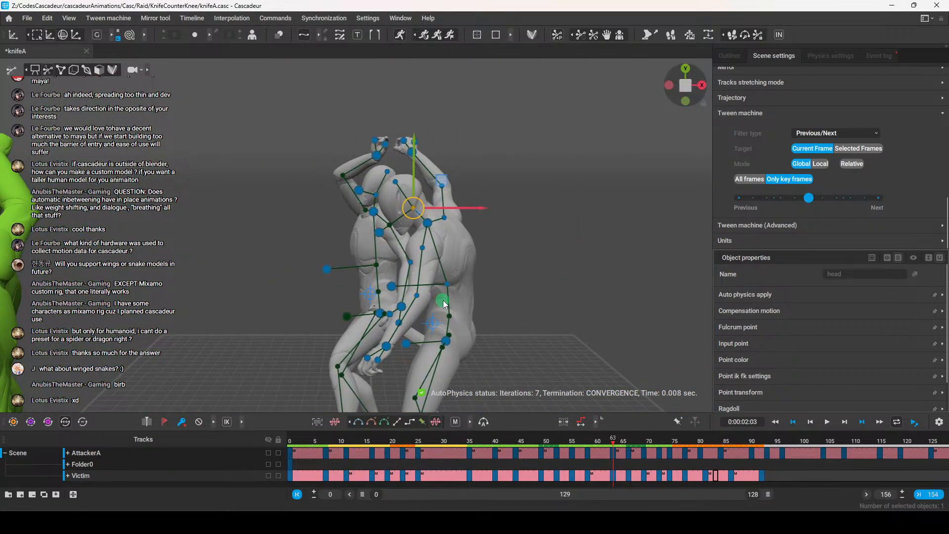
pyautogui.moveTo(443, 301); pyautogui.dragTo(490, 279, button='middle')
# Lower the unarmed fighter's head direction controller at frame 63
pyautogui.moveTo(444, 233); pyautogui.dragTo(322, 235, button='middle')
pyautogui.click(482, 230)
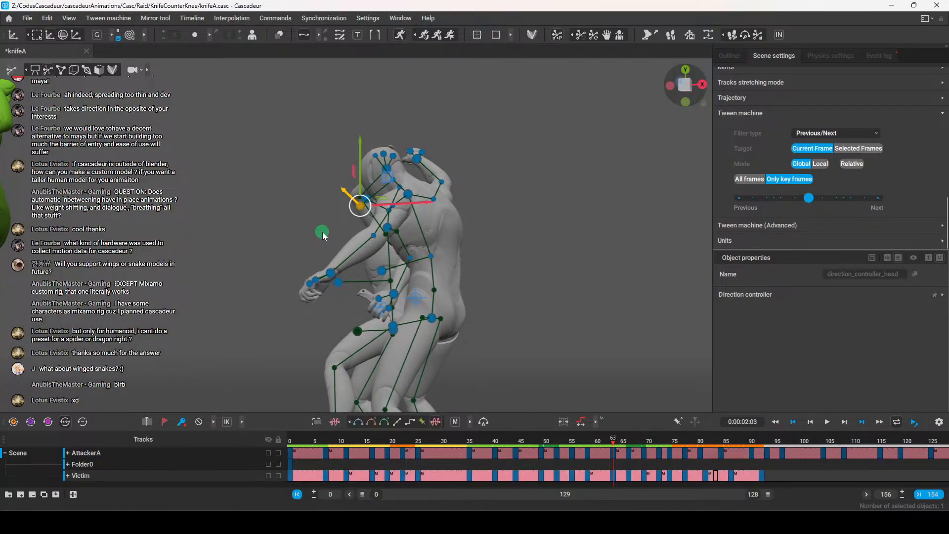
pyautogui.moveTo(331, 232); pyautogui.dragTo(362, 208, button='middle')
pyautogui.moveTo(363, 167); pyautogui.dragTo(363, 173)
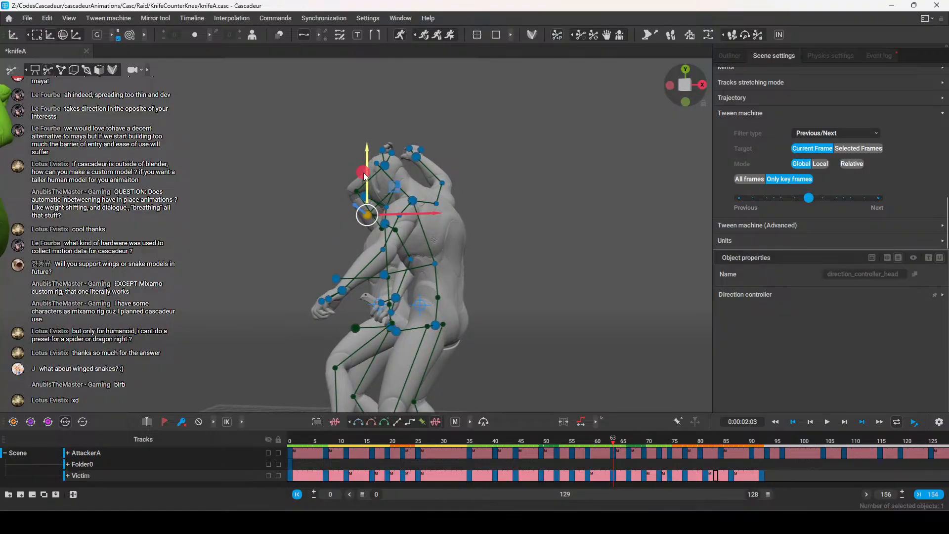
pyautogui.moveTo(363, 173); pyautogui.dragTo(364, 174)
pyautogui.moveTo(376, 177); pyautogui.dragTo(492, 273, button='middle')
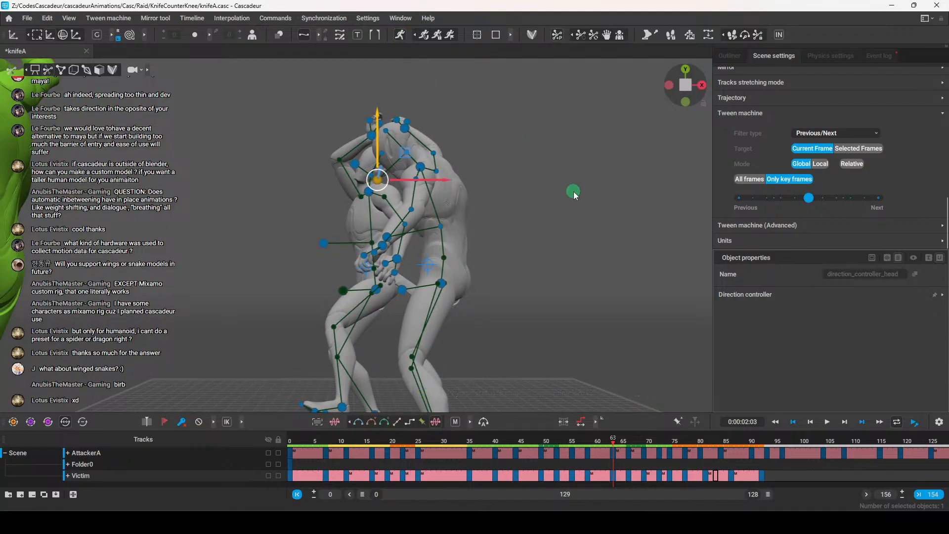
pyautogui.moveTo(562, 223); pyautogui.dragTo(549, 243, button='middle')
# Return to frame 52 and shift the unarmed fighter's whole upper body slightly toward the knife holder
pyautogui.moveTo(609, 440); pyautogui.dragTo(559, 445)
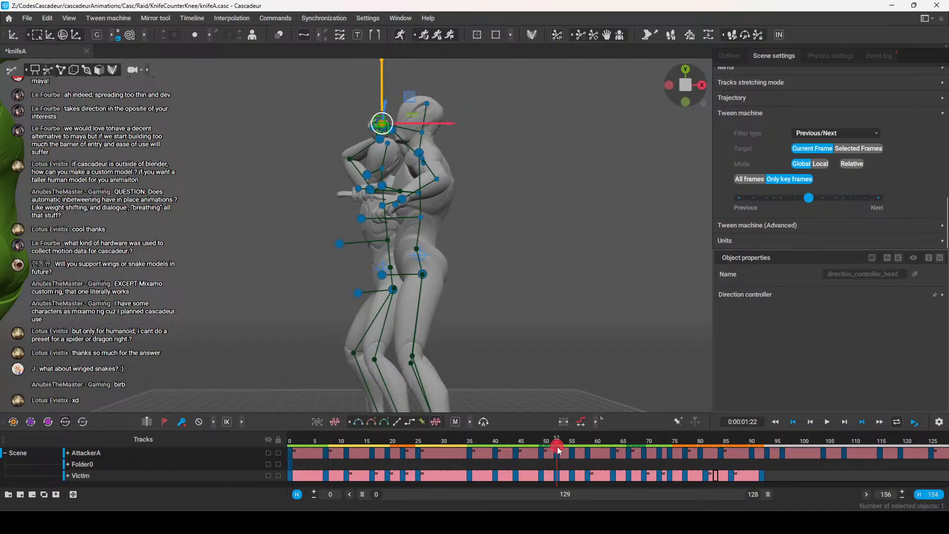
pyautogui.click(418, 217)
pyautogui.doubleClick(418, 218)
pyautogui.moveTo(420, 220); pyautogui.dragTo(417, 220)
# Scrub forward to frame 74 and move the unarmed fighter's chest toward the knife holder
pyautogui.moveTo(562, 441); pyautogui.dragTo(644, 467)
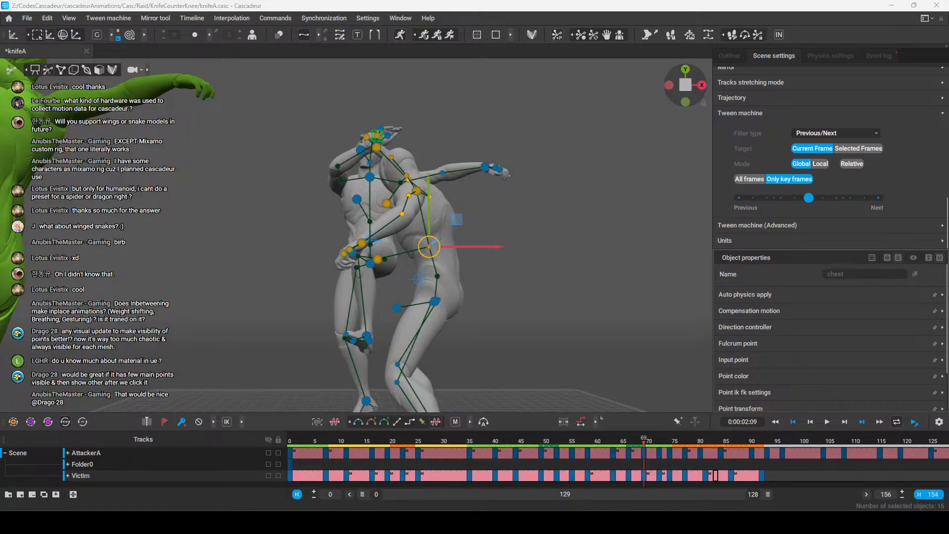
pyautogui.moveTo(643, 439); pyautogui.dragTo(672, 483)
pyautogui.moveTo(491, 319); pyautogui.dragTo(358, 329, button='right')
pyautogui.click(670, 442)
pyautogui.moveTo(670, 442)
pyautogui.mouseDown()
pyautogui.moveTo(704, 440)
pyautogui.moveTo(669, 449)
pyautogui.mouseUp()
pyautogui.moveTo(577, 403); pyautogui.dragTo(472, 280, button='right')
pyautogui.click(363, 216)
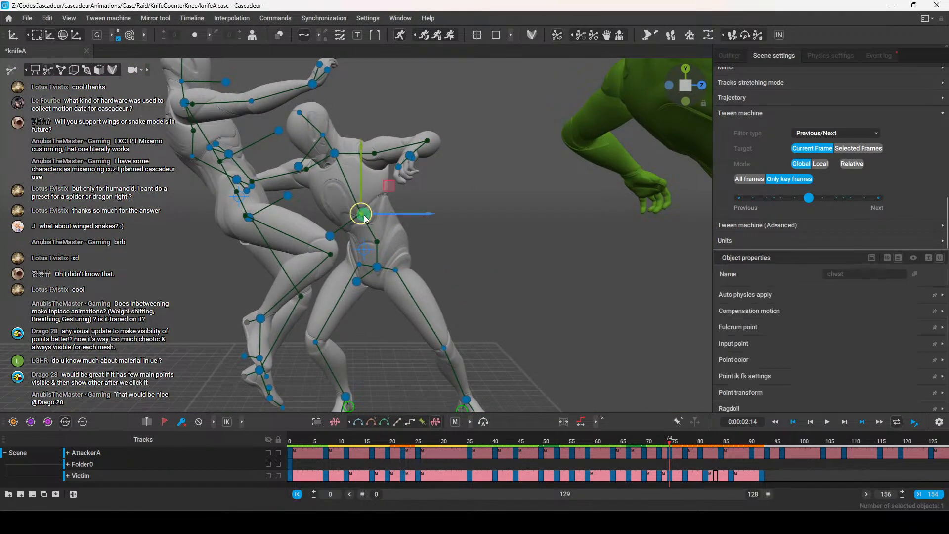
pyautogui.moveTo(380, 213); pyautogui.dragTo(367, 217)
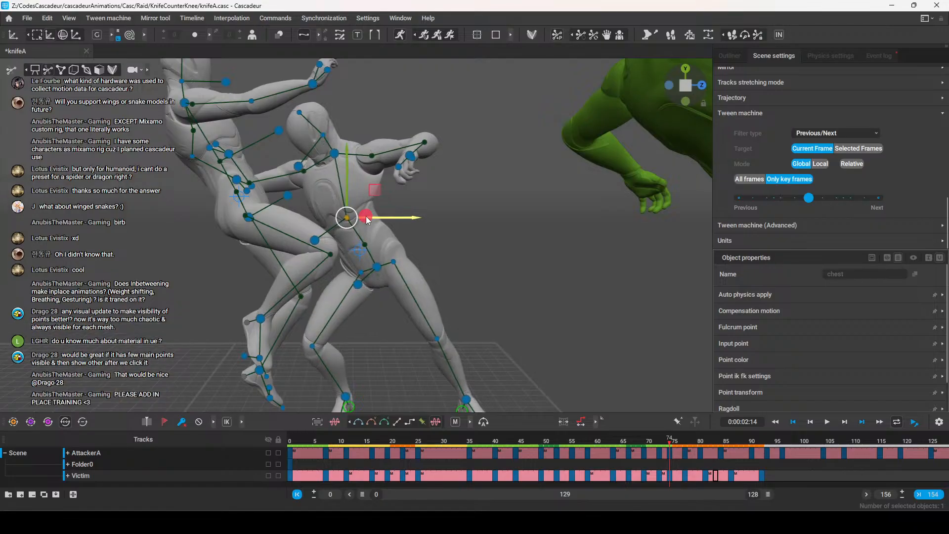
# Inspect the pose at frame 74 from above and around, and scrub the fight between frames 65 and 86
pyautogui.moveTo(432, 269); pyautogui.dragTo(514, 324, button='right')
pyautogui.moveTo(587, 301); pyautogui.dragTo(534, 207, button='right')
pyautogui.moveTo(434, 262); pyautogui.dragTo(433, 262, button='right')
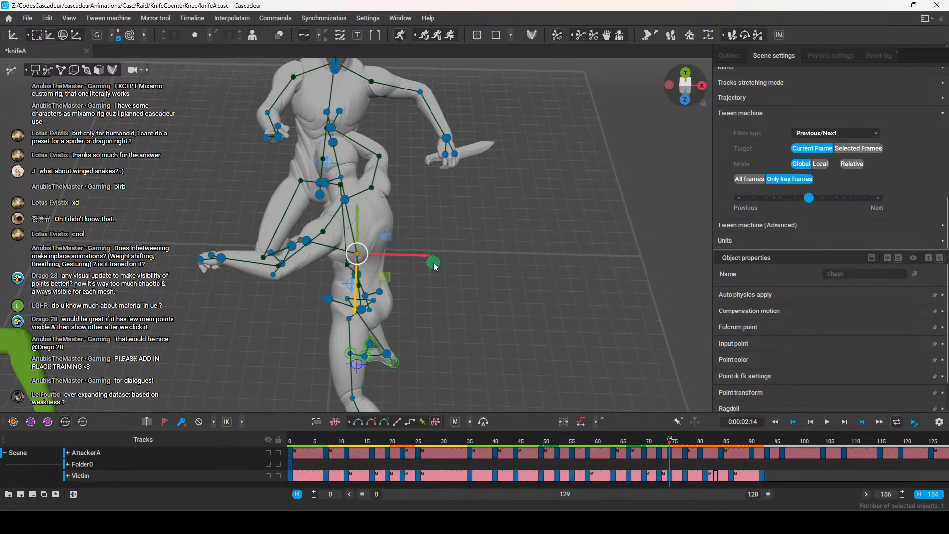
pyautogui.moveTo(481, 225); pyautogui.dragTo(499, 257, button='right')
pyautogui.moveTo(665, 441); pyautogui.dragTo(684, 451)
pyautogui.moveTo(568, 373); pyautogui.dragTo(575, 264, button='right')
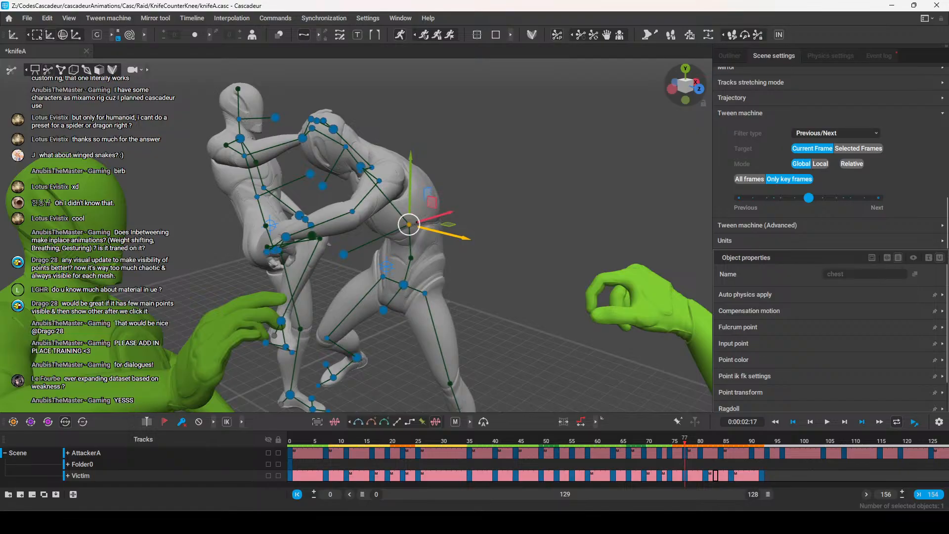
pyautogui.keyDown('alt'); pyautogui.moveTo(392, 278); pyautogui.dragTo(423, 322); pyautogui.keyUp('alt')
pyautogui.moveTo(680, 442); pyautogui.dragTo(623, 475)
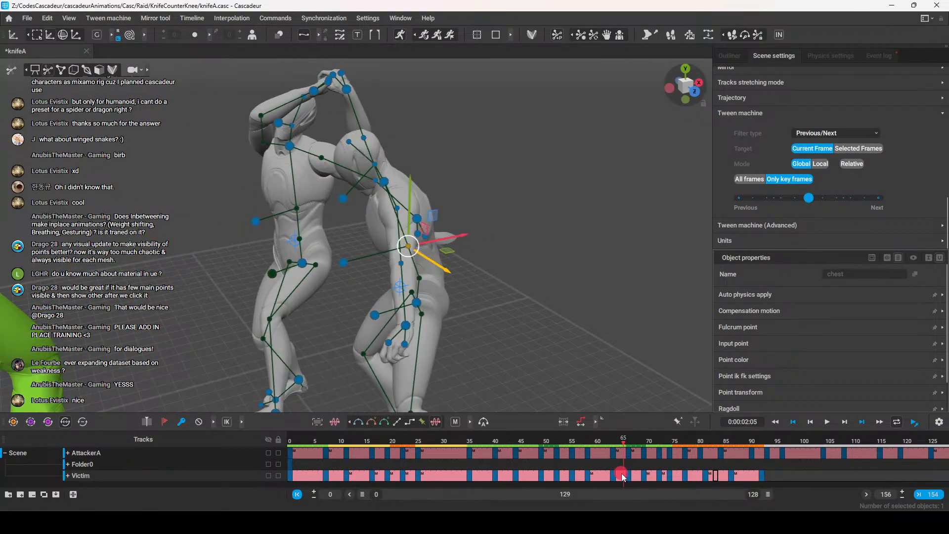
pyautogui.moveTo(512, 345); pyautogui.dragTo(633, 305, button='middle')
pyautogui.moveTo(633, 443); pyautogui.dragTo(709, 458)
pyautogui.moveTo(724, 455)
pyautogui.mouseDown()
pyautogui.moveTo(692, 460)
pyautogui.moveTo(731, 461)
pyautogui.mouseUp()
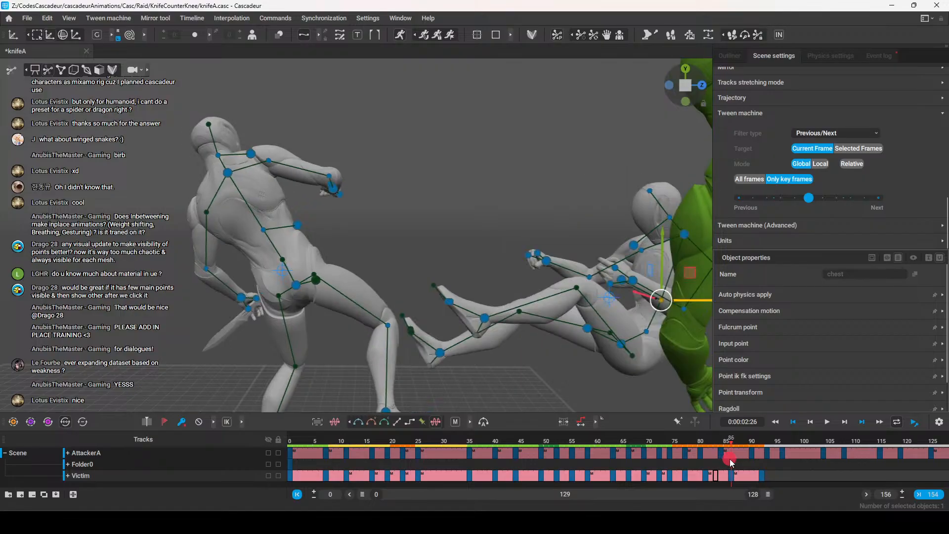
# Turn off AutoPhysics and raise both of the unarmed fighter's hands together at frame 86
pyautogui.moveTo(546, 253); pyautogui.dragTo(385, 147, button='right')
pyautogui.click(399, 34)
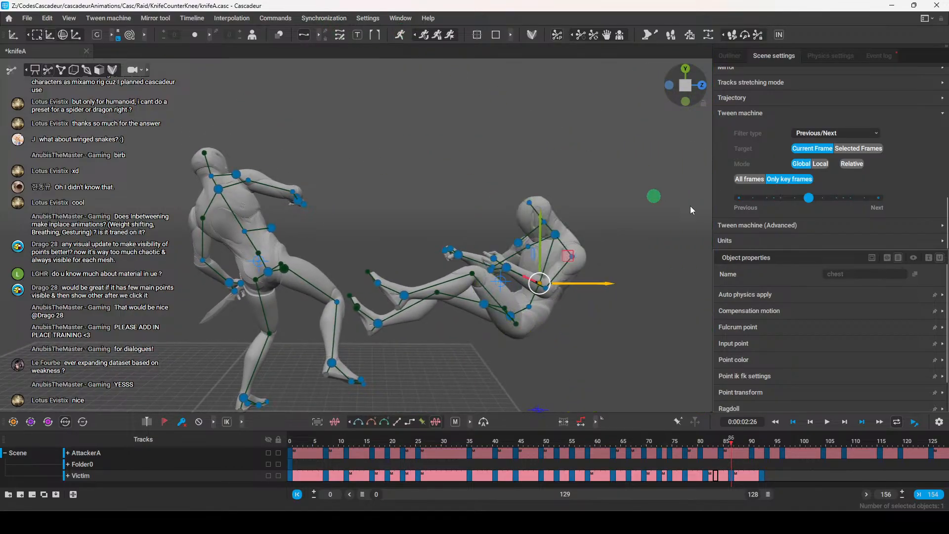
pyautogui.moveTo(455, 209); pyautogui.dragTo(527, 271)
pyautogui.moveTo(479, 236); pyautogui.dragTo(472, 180)
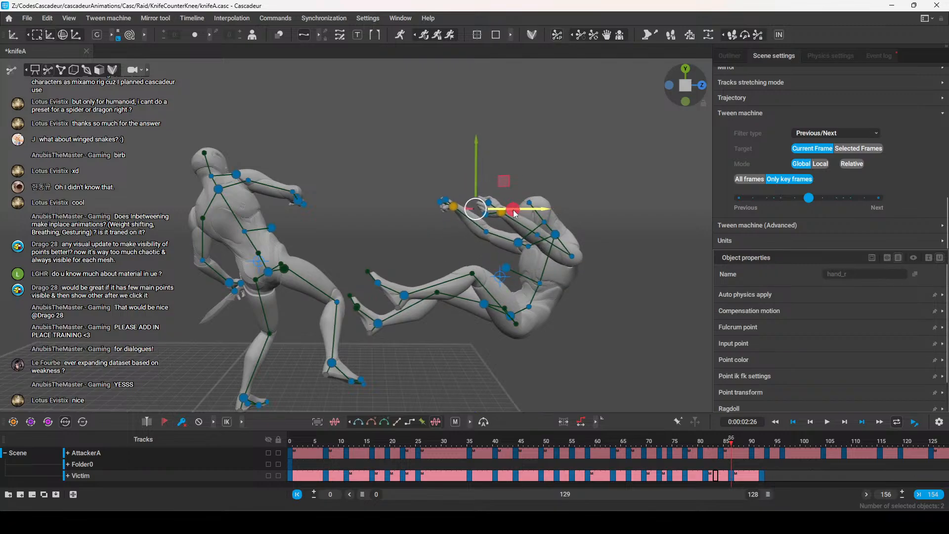
# Rotate the unarmed fighter's left hand, and the right hand as well, into a new angle at frame 86
pyautogui.click(509, 212)
pyautogui.press('e')
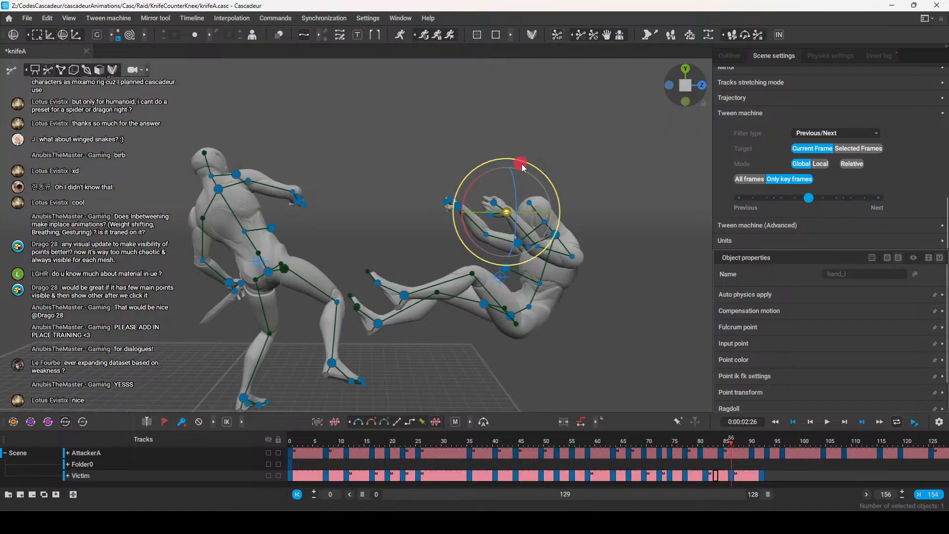
pyautogui.moveTo(522, 167); pyautogui.dragTo(537, 188)
pyautogui.click(452, 204)
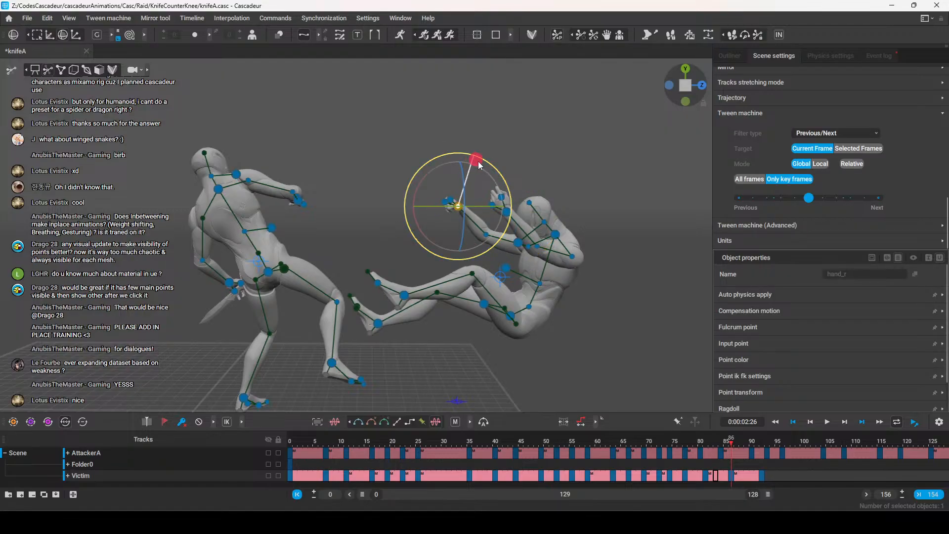
pyautogui.press('w')
# Scrub to frame 92 and lower the unarmed fighter's center of mass
pyautogui.click(705, 443)
pyautogui.moveTo(712, 448); pyautogui.dragTo(763, 483)
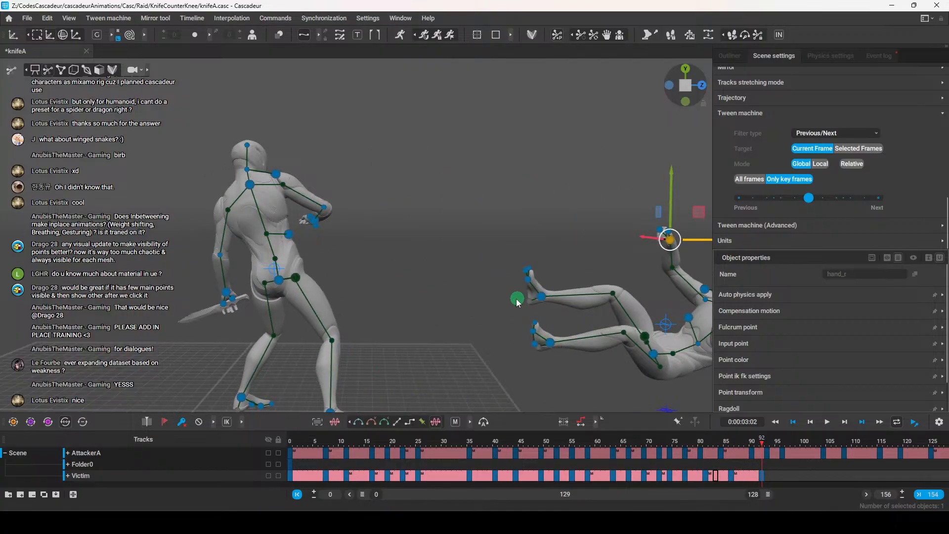
pyautogui.scroll(-2, 517, 303)
pyautogui.keyDown('alt'); pyautogui.moveTo(435, 299); pyautogui.dragTo(354, 226, button='middle'); pyautogui.keyUp('alt')
pyautogui.keyDown('alt'); pyautogui.moveTo(354, 226); pyautogui.dragTo(356, 210); pyautogui.keyUp('alt')
pyautogui.click(535, 239)
pyautogui.moveTo(534, 210); pyautogui.dragTo(564, 265)
# Return to frame 0 and switch on AutoPhysics to examine its preview figures beside the fighters
pyautogui.moveTo(747, 457); pyautogui.dragTo(282, 467)
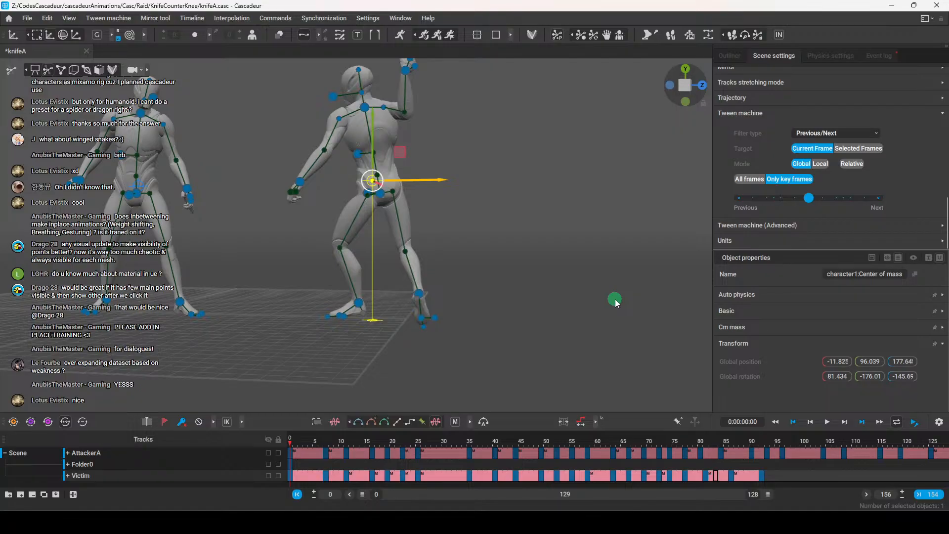
pyautogui.scroll(-1, 574, 297)
pyautogui.keyDown('alt'); pyautogui.moveTo(561, 269); pyautogui.dragTo(564, 327, button='middle'); pyautogui.keyUp('alt')
pyautogui.keyDown('alt'); pyautogui.moveTo(564, 327); pyautogui.dragTo(565, 310); pyautogui.keyUp('alt')
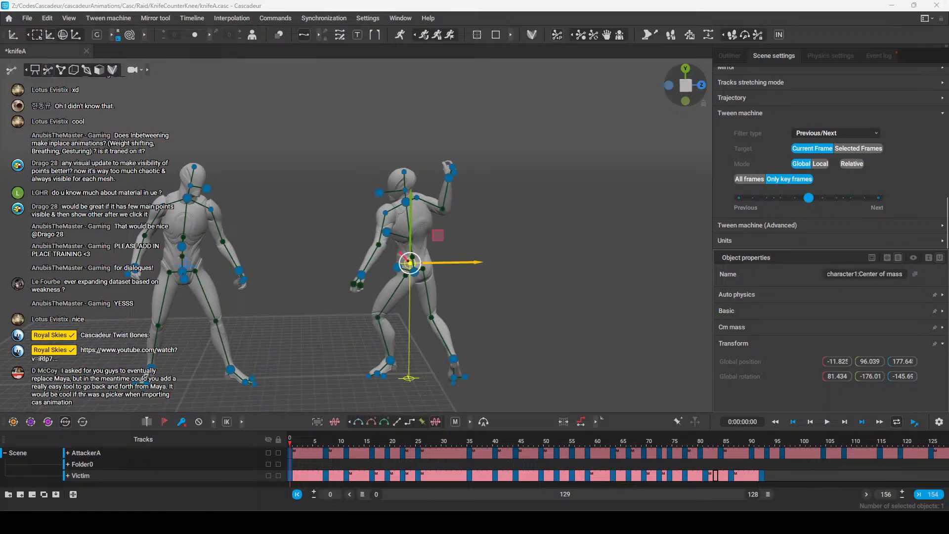
pyautogui.moveTo(540, 522)
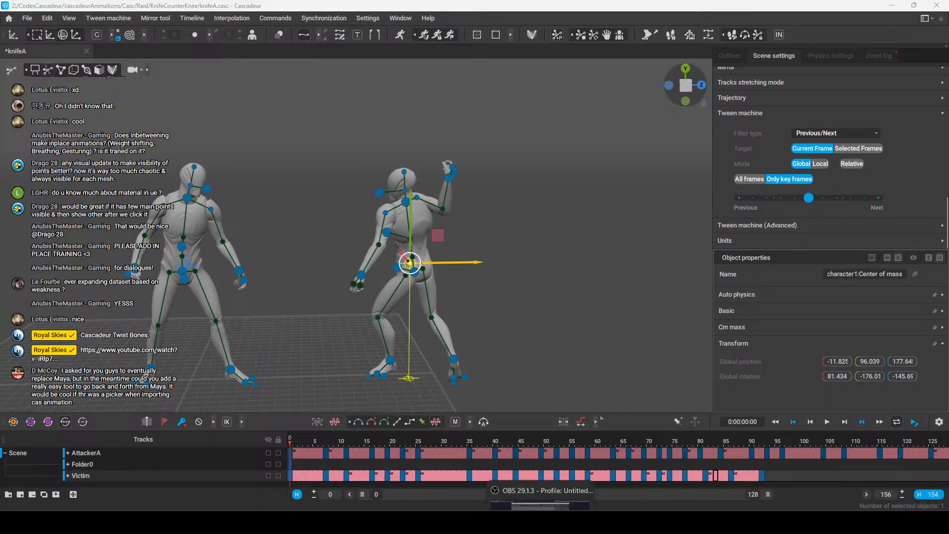
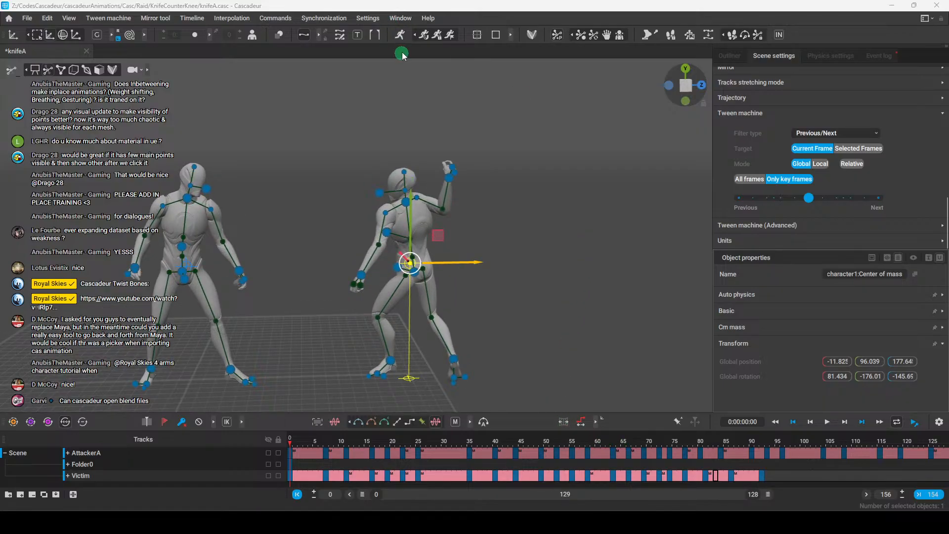
pyautogui.click(437, 35)
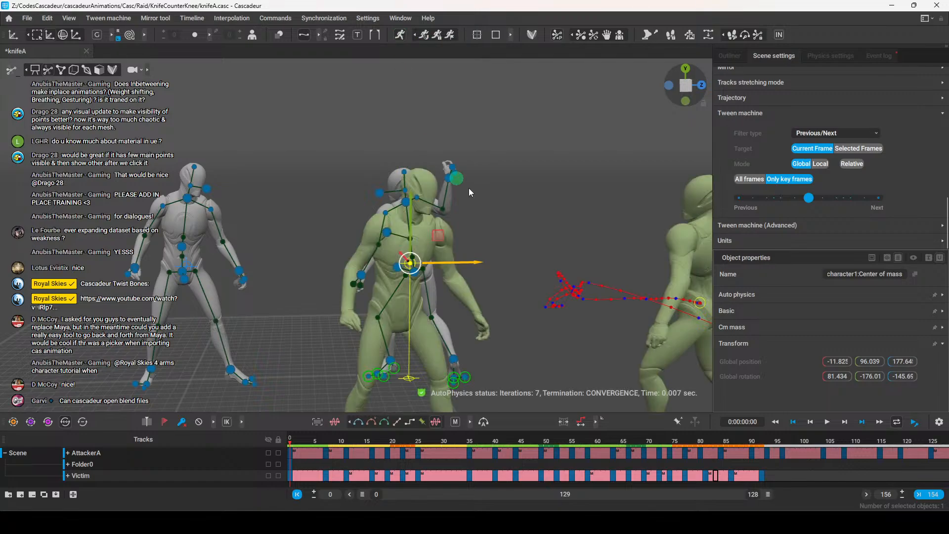
pyautogui.scroll(-5, 571, 235)
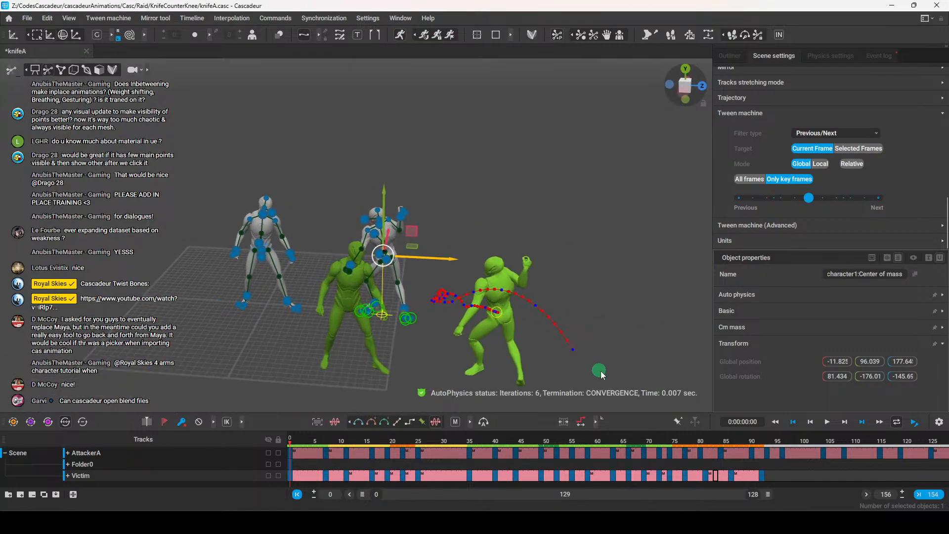
pyautogui.scroll(4, 546, 338)
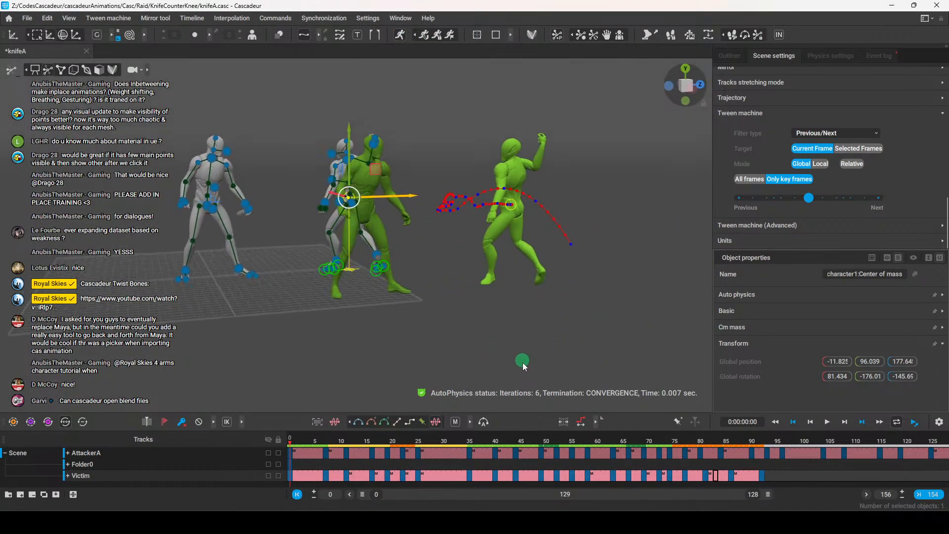
# Scrub the fight between frames 10 and 56 and compare the AutoPhysics preview with the posed fighters from several angles
pyautogui.click(509, 440)
pyautogui.moveTo(509, 440); pyautogui.dragTo(341, 442)
pyautogui.moveTo(524, 355); pyautogui.dragTo(551, 339, button='middle')
pyautogui.moveTo(504, 447)
pyautogui.mouseDown()
pyautogui.moveTo(375, 443)
pyautogui.moveTo(695, 448)
pyautogui.moveTo(495, 451)
pyautogui.mouseUp()
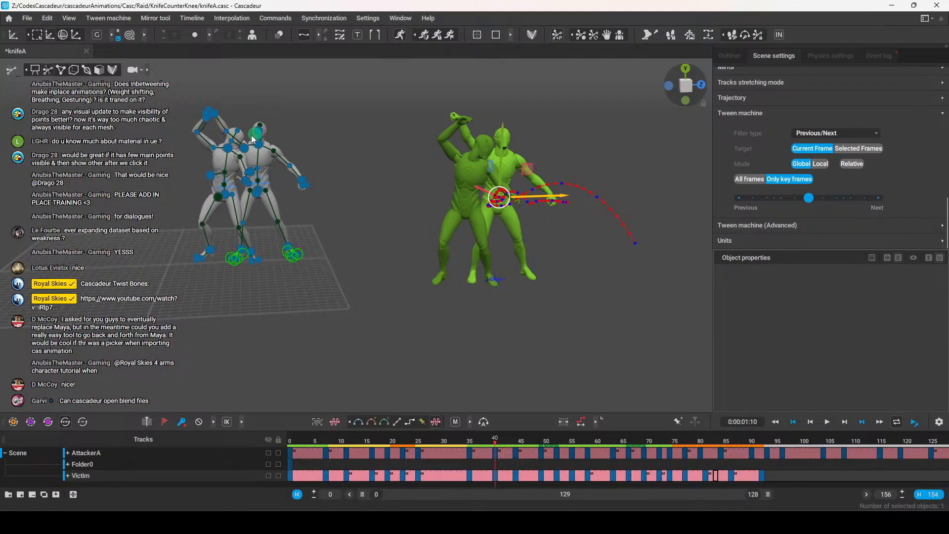
pyautogui.moveTo(494, 440); pyautogui.dragTo(577, 458)
pyautogui.keyDown('alt'); pyautogui.moveTo(494, 211); pyautogui.dragTo(563, 309, button='right'); pyautogui.keyUp('alt')
pyautogui.keyDown('alt'); pyautogui.moveTo(563, 309); pyautogui.dragTo(546, 324); pyautogui.keyUp('alt')
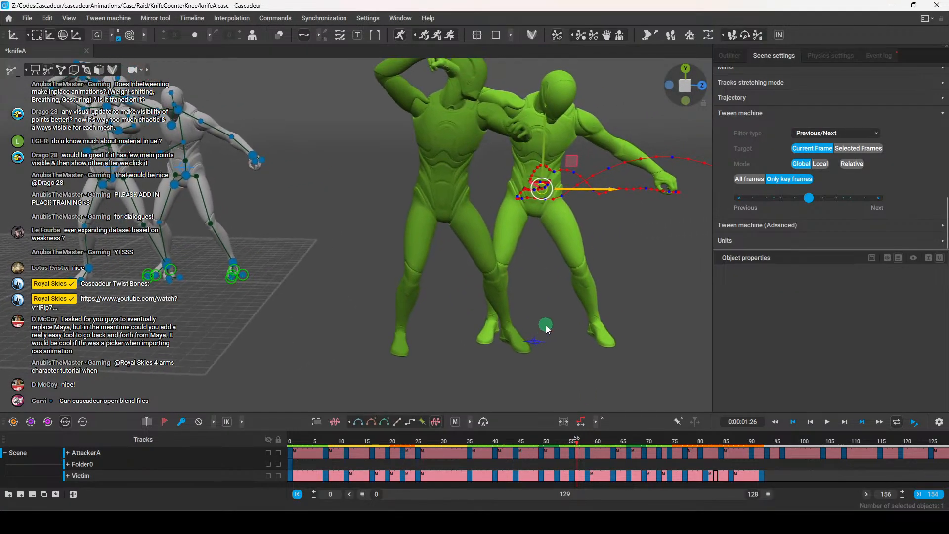
pyautogui.keyDown('alt'); pyautogui.moveTo(546, 324); pyautogui.dragTo(524, 375, button='right'); pyautogui.keyUp('alt')
pyautogui.moveTo(551, 440)
pyautogui.mouseDown()
pyautogui.moveTo(371, 440)
pyautogui.moveTo(657, 441)
pyautogui.moveTo(536, 441)
pyautogui.mouseUp()
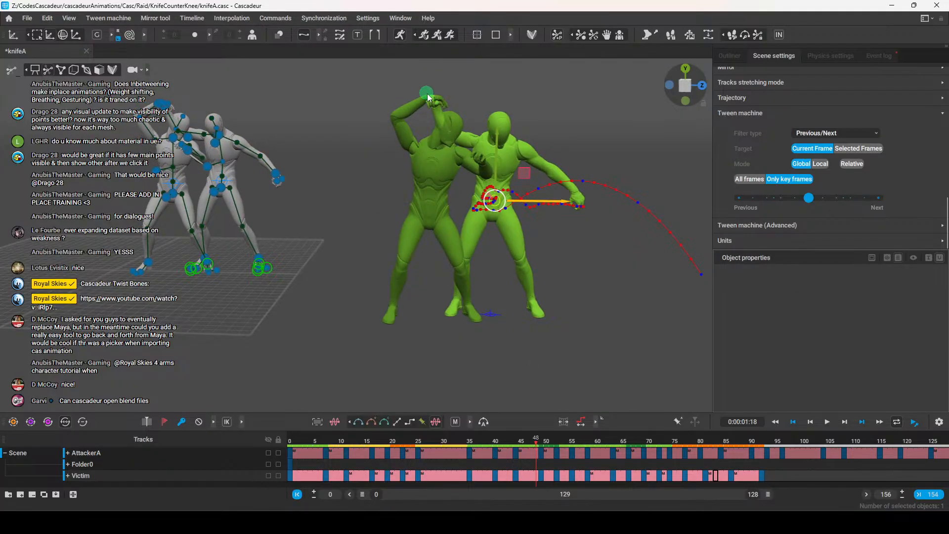
pyautogui.keyDown('alt'); pyautogui.moveTo(464, 158); pyautogui.dragTo(404, 233); pyautogui.keyUp('alt')
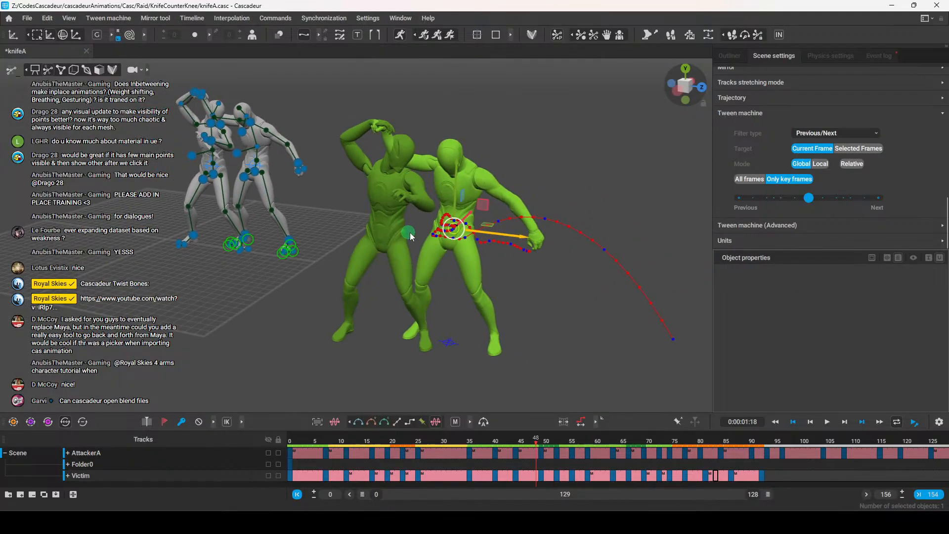
pyautogui.keyDown('alt'); pyautogui.moveTo(466, 350); pyautogui.dragTo(496, 312); pyautogui.keyUp('alt')
pyautogui.moveTo(536, 441); pyautogui.dragTo(451, 444)
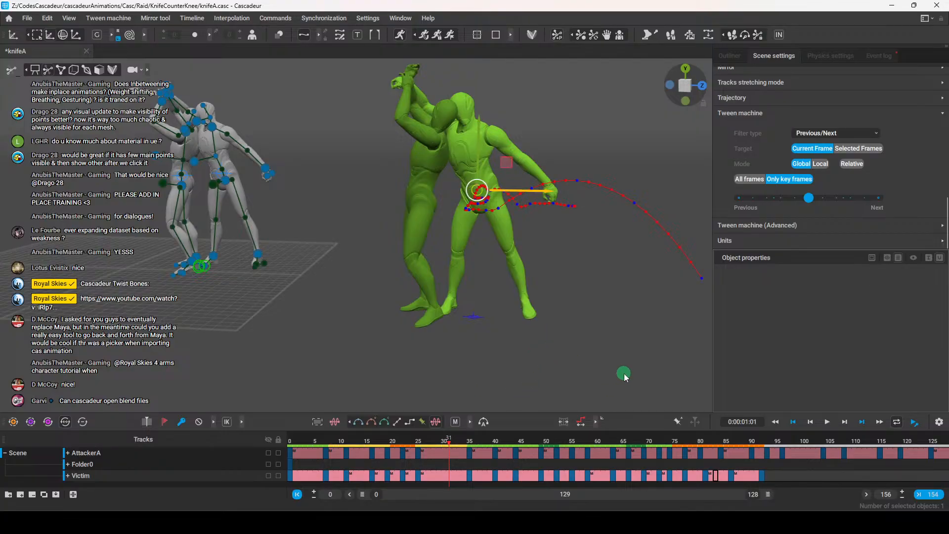
# Switch AutoPhysics off to check both fighters at frame 31, and switch it back on
pyautogui.click(400, 36)
pyautogui.keyDown('alt'); pyautogui.moveTo(262, 170); pyautogui.dragTo(243, 139); pyautogui.keyUp('alt')
pyautogui.keyDown('alt'); pyautogui.moveTo(242, 140); pyautogui.dragTo(377, 193, button='middle'); pyautogui.keyUp('alt')
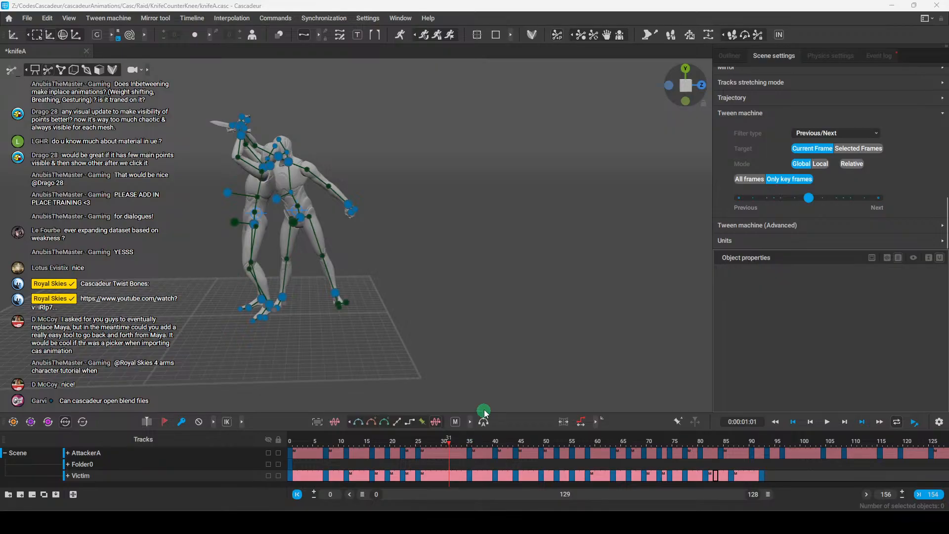
pyautogui.moveTo(401, 286); pyautogui.dragTo(464, 287, button='middle')
pyautogui.click(399, 35)
pyautogui.moveTo(443, 243)
pyautogui.keyDown('alt'); pyautogui.mouseDown()
pyautogui.moveTo(459, 258)
pyautogui.moveTo(433, 258)
pyautogui.mouseUp(); pyautogui.keyUp('alt')
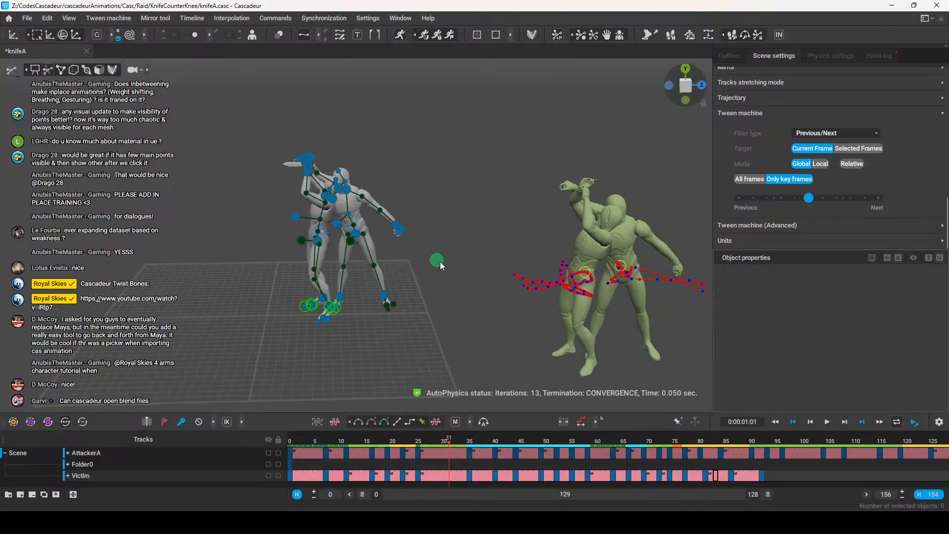
# Shift the AutoPhysics preview figures closer to the fighters and offset them in depth
pyautogui.click(574, 249)
pyautogui.keyDown('alt'); pyautogui.moveTo(495, 271); pyautogui.dragTo(541, 264); pyautogui.keyUp('alt')
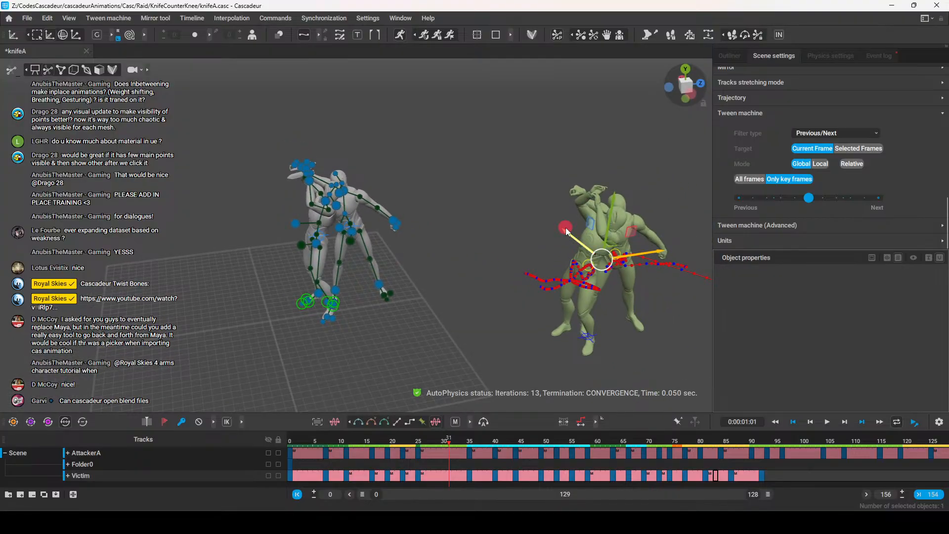
pyautogui.moveTo(565, 227); pyautogui.dragTo(540, 211)
pyautogui.moveTo(624, 238); pyautogui.dragTo(559, 246)
# Scrub forward to frame 54 and inspect the fighters' poses from behind and above
pyautogui.scroll(4, 366, 288)
pyautogui.moveTo(366, 288); pyautogui.dragTo(430, 293, button='middle')
pyautogui.keyDown('alt'); pyautogui.moveTo(430, 293); pyautogui.dragTo(476, 341); pyautogui.keyUp('alt')
pyautogui.scroll(-2, 475, 341)
pyautogui.moveTo(457, 448); pyautogui.dragTo(566, 448)
pyautogui.moveTo(516, 343); pyautogui.dragTo(497, 455, button='middle')
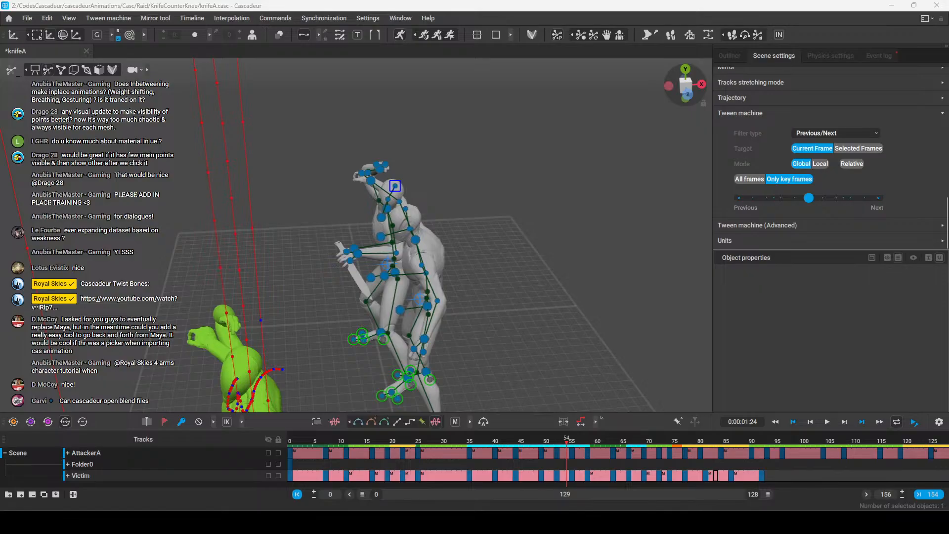
pyautogui.moveTo(567, 347)
pyautogui.mouseDown(button='right')
pyautogui.moveTo(612, 347)
pyautogui.moveTo(548, 307)
pyautogui.moveTo(582, 306)
pyautogui.moveTo(468, 325)
pyautogui.moveTo(485, 295)
pyautogui.moveTo(449, 304)
pyautogui.moveTo(491, 320)
pyautogui.mouseUp(button='right')
pyautogui.moveTo(491, 317); pyautogui.dragTo(501, 321, button='middle')
# Go to frame 35 and reposition the knife holder's right hand
pyautogui.moveTo(364, 440); pyautogui.dragTo(468, 458)
pyautogui.keyDown('alt'); pyautogui.moveTo(201, 197); pyautogui.dragTo(407, 269); pyautogui.keyUp('alt')
pyautogui.scroll(3, 403, 298)
pyautogui.click(408, 260)
pyautogui.keyDown('alt'); pyautogui.moveTo(473, 307); pyautogui.dragTo(497, 259); pyautogui.keyUp('alt')
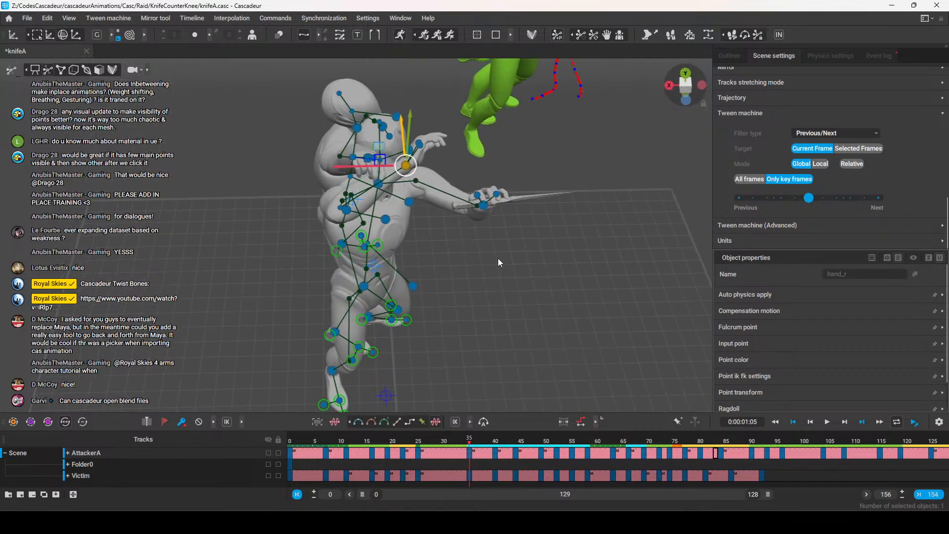
pyautogui.moveTo(363, 167); pyautogui.dragTo(381, 126)
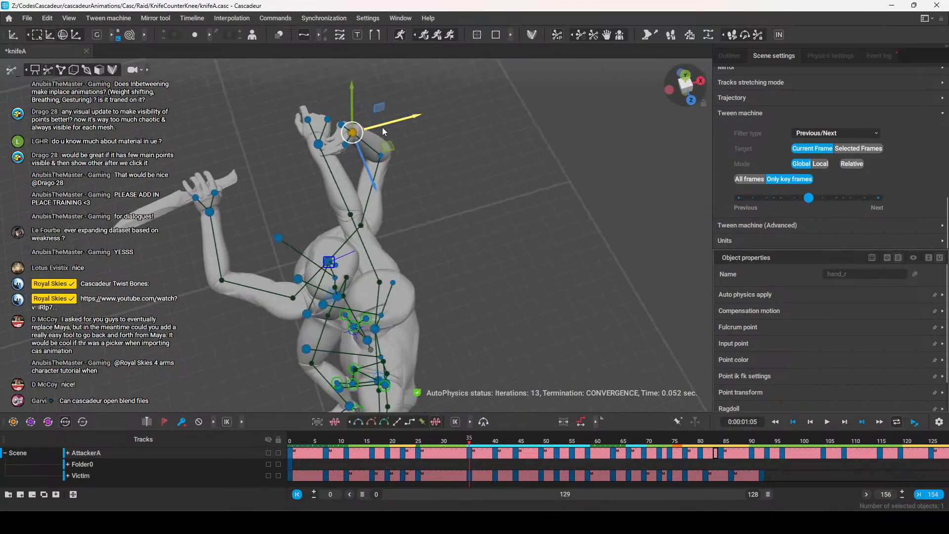
# Rotate the knife holder's right hand at frame 35
pyautogui.keyDown('alt'); pyautogui.moveTo(358, 201); pyautogui.dragTo(414, 251); pyautogui.keyUp('alt')
pyautogui.press('e')
pyautogui.moveTo(393, 178); pyautogui.dragTo(386, 158)
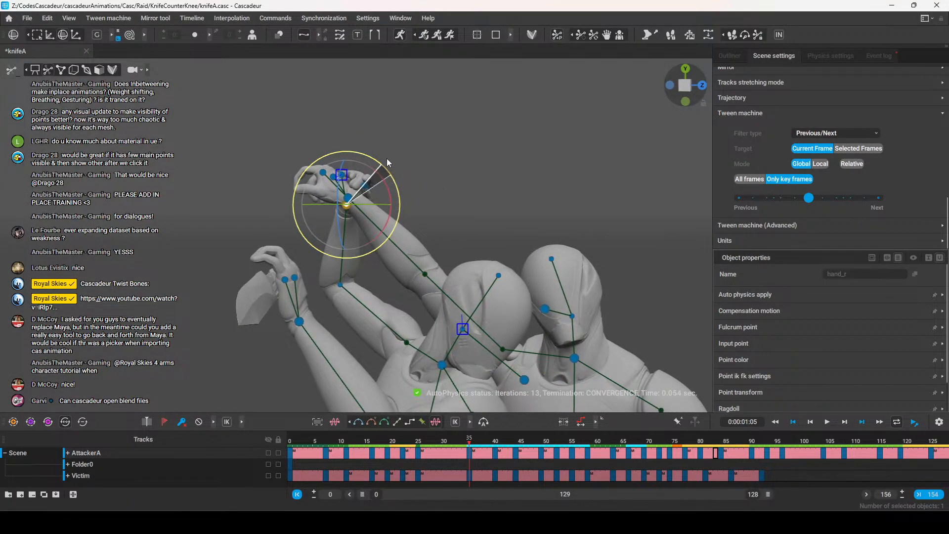
pyautogui.keyDown('alt'); pyautogui.moveTo(389, 247); pyautogui.dragTo(426, 288); pyautogui.keyUp('alt')
pyautogui.press('w')
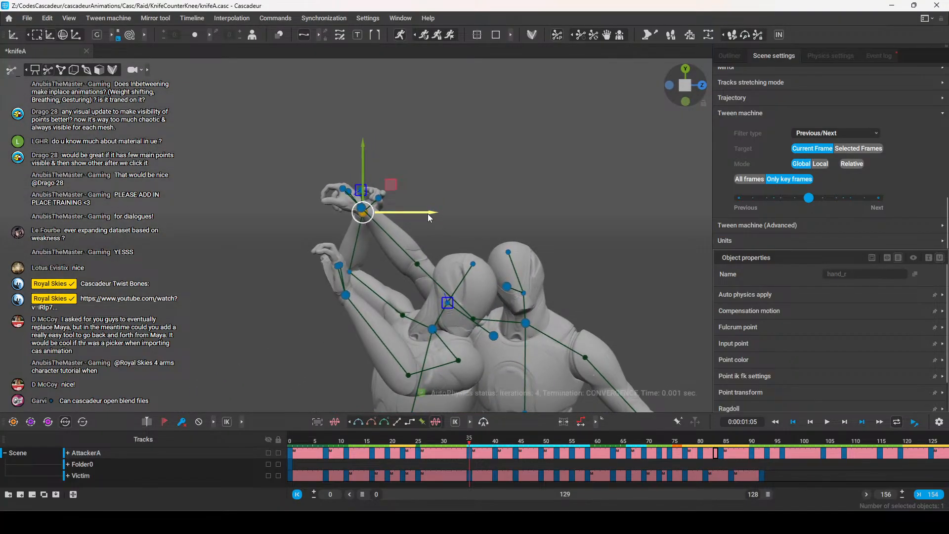
# Review the adjusted hand pose between frames 35 and 39 and examine both fighters alongside the AutoPhysics preview
pyautogui.keyDown('alt'); pyautogui.moveTo(452, 242); pyautogui.dragTo(325, 226); pyautogui.keyUp('alt')
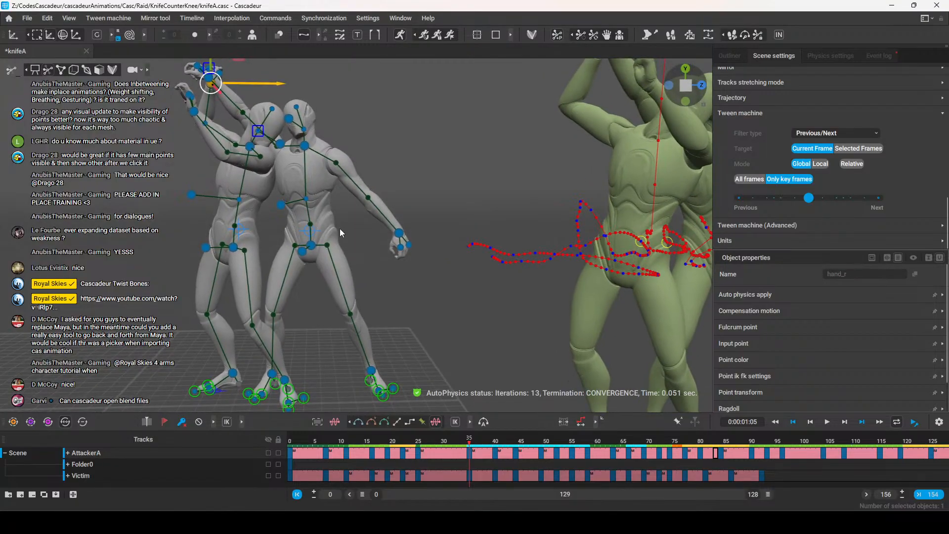
pyautogui.keyDown('alt'); pyautogui.moveTo(325, 226); pyautogui.dragTo(290, 240, button='right'); pyautogui.keyUp('alt')
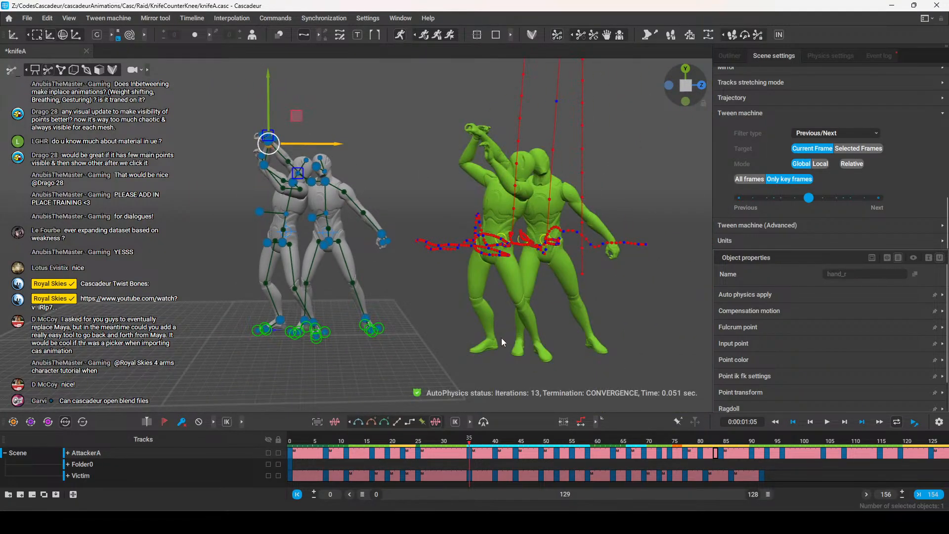
pyautogui.moveTo(470, 439); pyautogui.dragTo(491, 452)
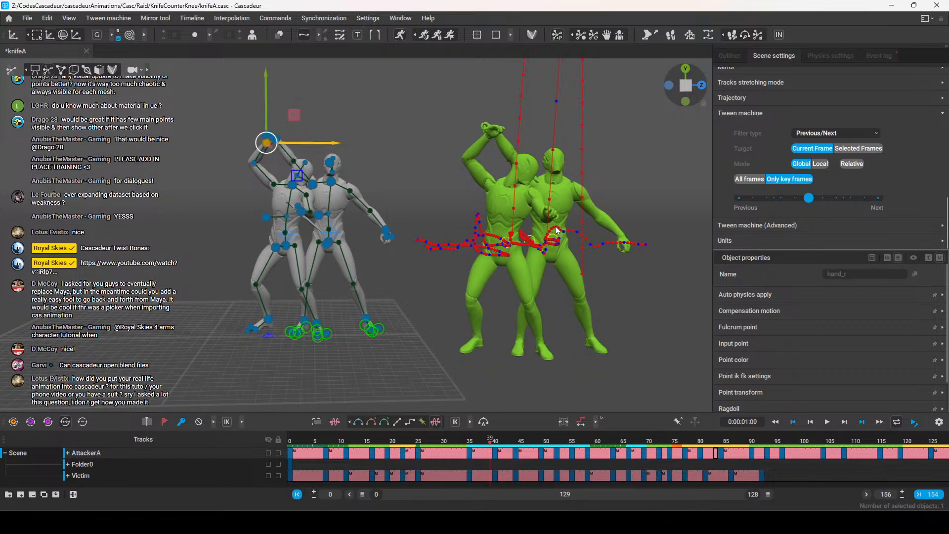
pyautogui.moveTo(485, 440)
pyautogui.mouseDown()
pyautogui.moveTo(406, 456)
pyautogui.moveTo(653, 458)
pyautogui.moveTo(383, 447)
pyautogui.moveTo(469, 446)
pyautogui.mouseUp()
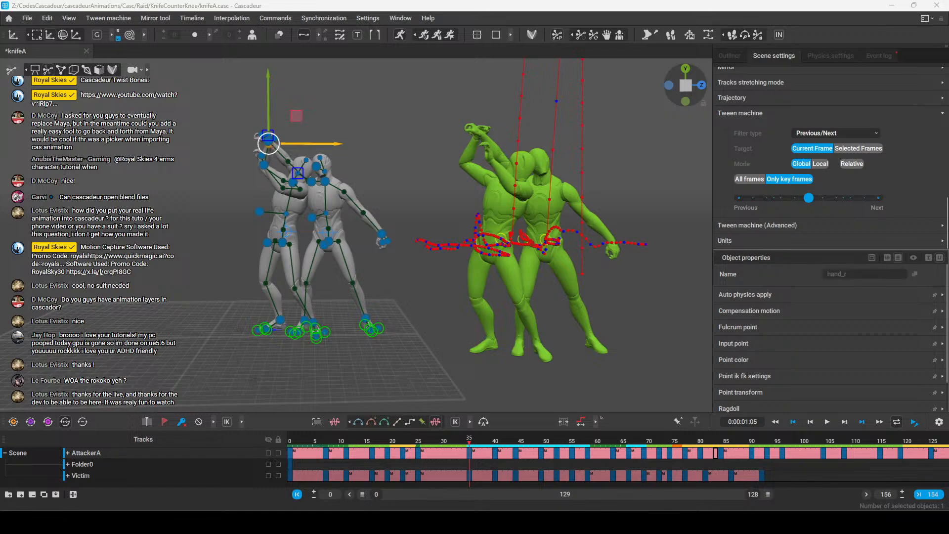
pyautogui.keyDown('alt'); pyautogui.moveTo(467, 296); pyautogui.dragTo(449, 322); pyautogui.keyUp('alt')
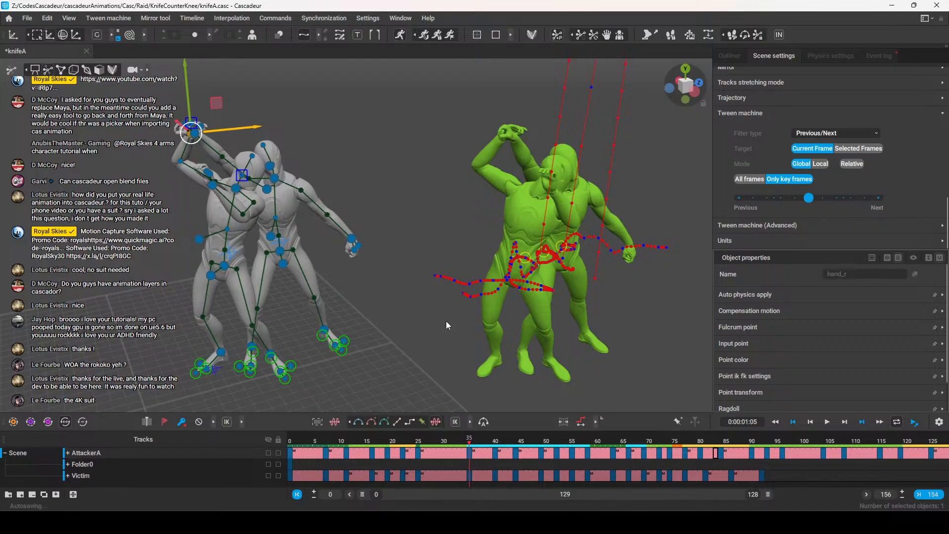
pyautogui.keyDown('alt'); pyautogui.moveTo(438, 319); pyautogui.dragTo(448, 331); pyautogui.keyUp('alt')
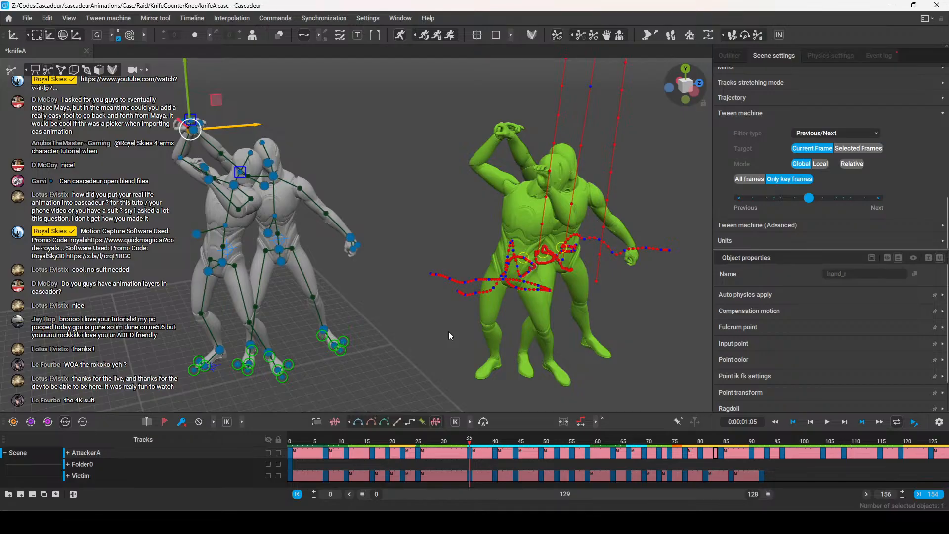
pyautogui.keyDown('alt'); pyautogui.moveTo(449, 331); pyautogui.dragTo(411, 326); pyautogui.keyUp('alt')
# Scrub back to frame 19 and move the knife holder's chest direction controller slightly sideways
pyautogui.moveTo(454, 441); pyautogui.dragTo(387, 451)
pyautogui.moveTo(339, 287)
pyautogui.mouseDown(button='right')
pyautogui.moveTo(361, 276)
pyautogui.moveTo(326, 284)
pyautogui.moveTo(316, 260)
pyautogui.moveTo(340, 295)
pyautogui.mouseUp(button='right')
pyautogui.keyDown('alt'); pyautogui.moveTo(339, 294); pyautogui.dragTo(428, 259); pyautogui.keyUp('alt')
pyautogui.click(371, 290)
pyautogui.keyDown('alt'); pyautogui.moveTo(457, 295); pyautogui.dragTo(218, 259); pyautogui.keyUp('alt')
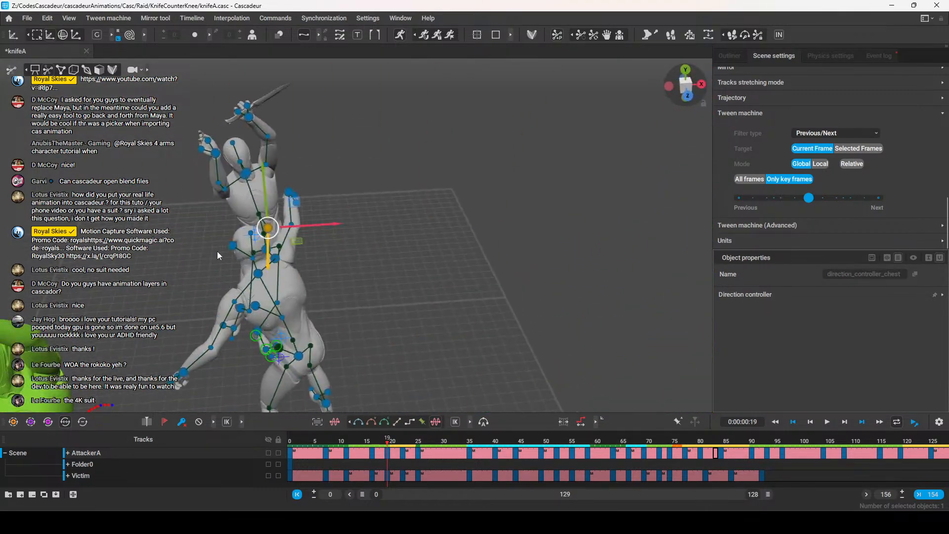
pyautogui.moveTo(336, 224)
pyautogui.mouseDown()
pyautogui.moveTo(356, 226)
pyautogui.moveTo(346, 228)
pyautogui.mouseUp()
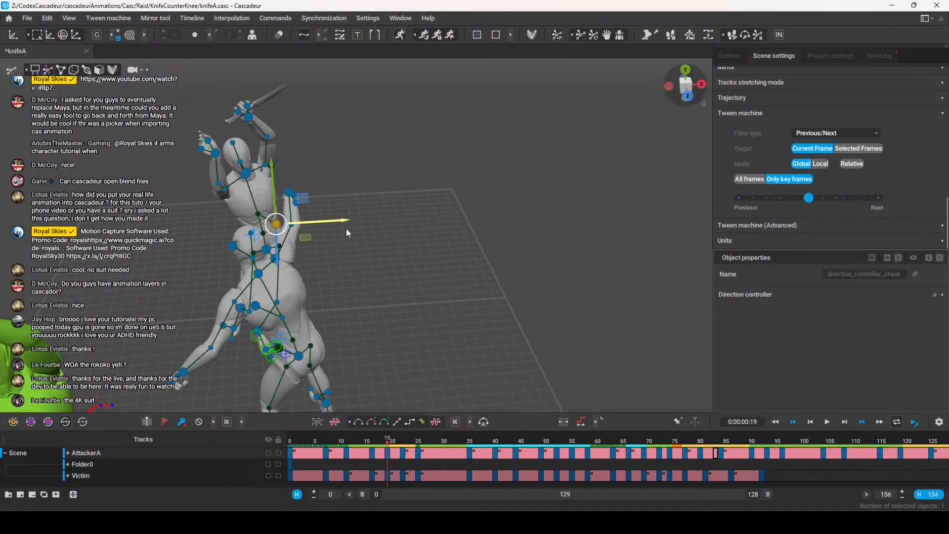
# Select the knife holder's chest with the whole upper body for rotation, and lower the right hand at frame 19
pyautogui.doubleClick(258, 214)
pyautogui.keyDown('alt'); pyautogui.moveTo(296, 267); pyautogui.dragTo(405, 275); pyautogui.keyUp('alt')
pyautogui.press('e')
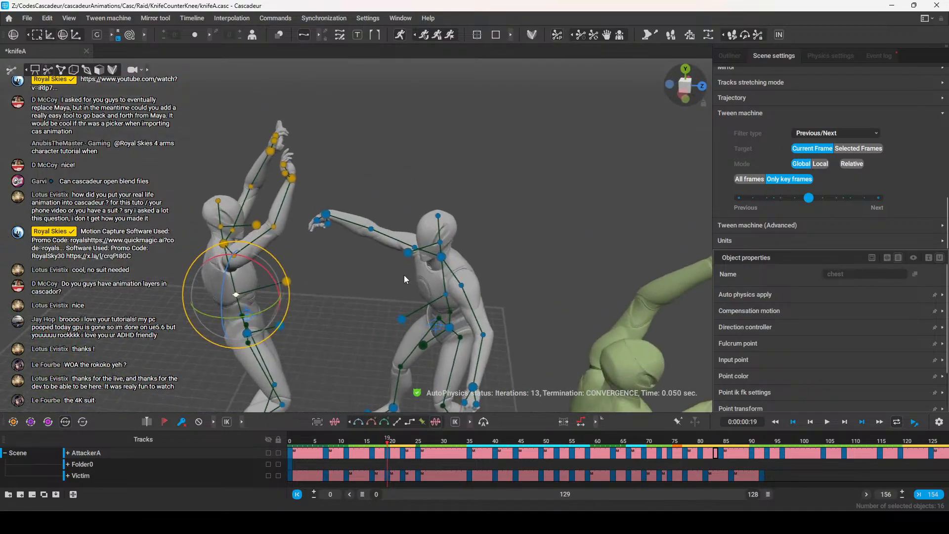
pyautogui.click(290, 178)
pyautogui.keyDown('alt'); pyautogui.moveTo(291, 181); pyautogui.dragTo(392, 227); pyautogui.keyUp('alt')
pyautogui.press('w')
pyautogui.keyDown('alt'); pyautogui.moveTo(338, 161); pyautogui.dragTo(313, 231); pyautogui.keyUp('alt')
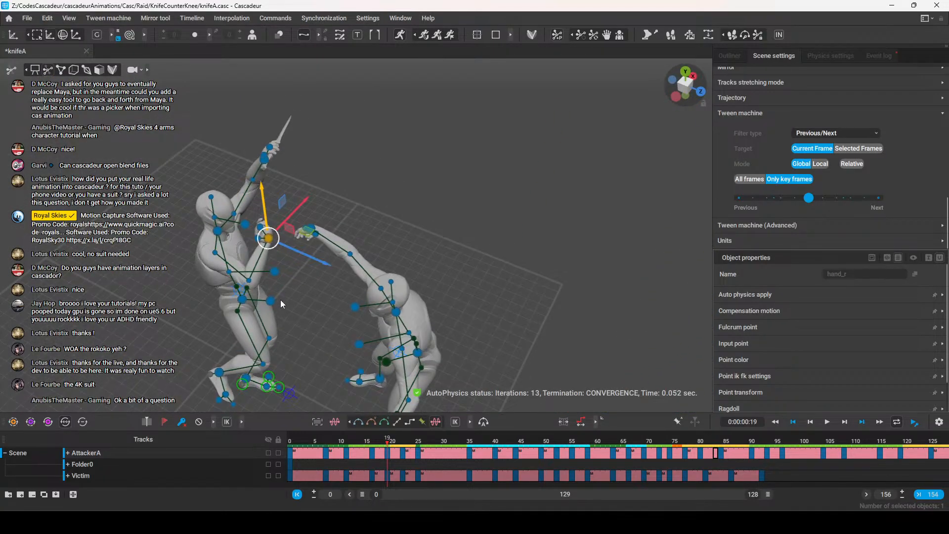
# Rotate the knife holder's right hand at frame 19 and check it from the opposite side
pyautogui.keyDown('alt'); pyautogui.moveTo(281, 297); pyautogui.dragTo(345, 198); pyautogui.keyUp('alt')
pyautogui.press('e')
pyautogui.moveTo(336, 149); pyautogui.dragTo(334, 216)
pyautogui.press('w')
pyautogui.keyDown('alt'); pyautogui.moveTo(438, 215); pyautogui.dragTo(310, 199); pyautogui.keyUp('alt')
pyautogui.keyDown('alt'); pyautogui.moveTo(337, 242); pyautogui.dragTo(494, 268); pyautogui.keyUp('alt')
pyautogui.press('e')
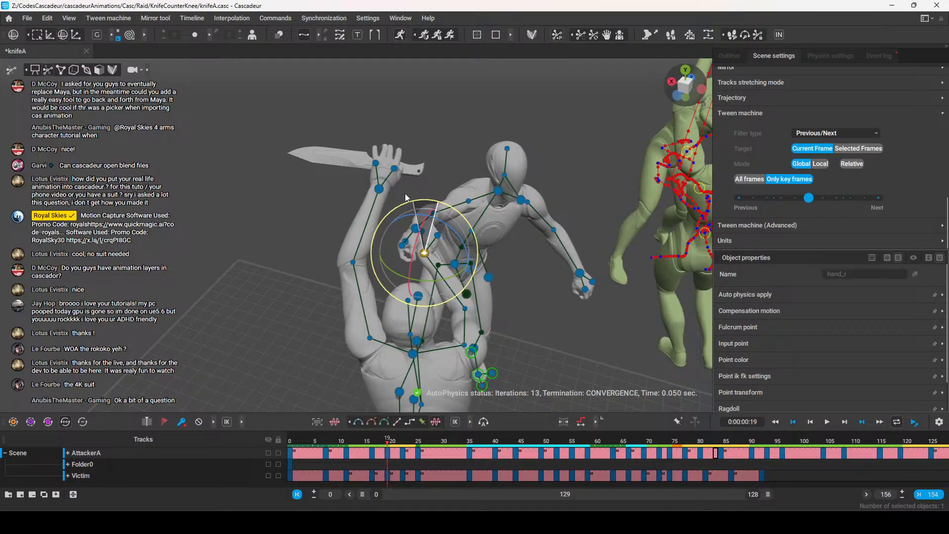
pyautogui.keyDown('alt'); pyautogui.moveTo(373, 201); pyautogui.dragTo(393, 278); pyautogui.keyUp('alt')
# Examine the raised arms between frames 35 and 40, picking out the victim's right hand and forearm at frame 40
pyautogui.moveTo(388, 442); pyautogui.dragTo(470, 453)
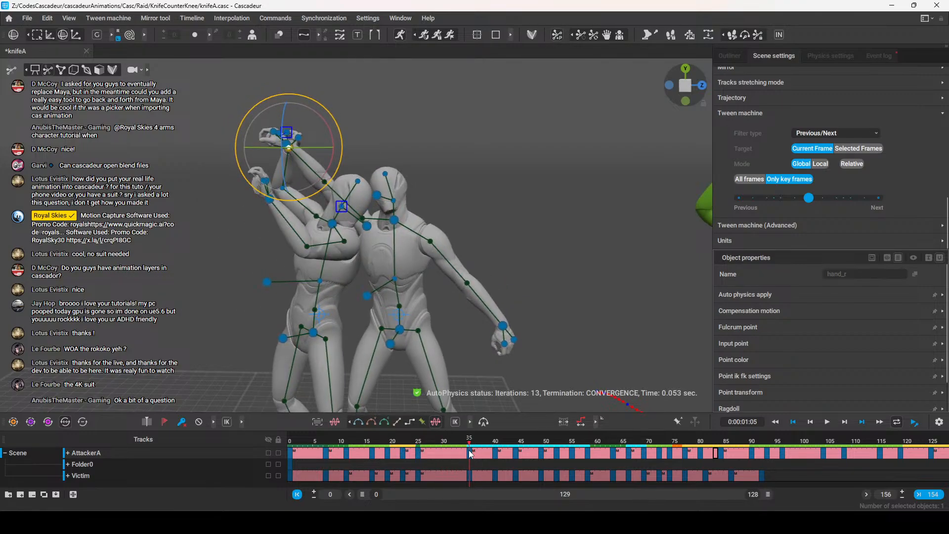
pyautogui.moveTo(384, 271)
pyautogui.keyDown('alt'); pyautogui.mouseDown()
pyautogui.moveTo(526, 296)
pyautogui.moveTo(397, 271)
pyautogui.mouseUp(); pyautogui.keyUp('alt')
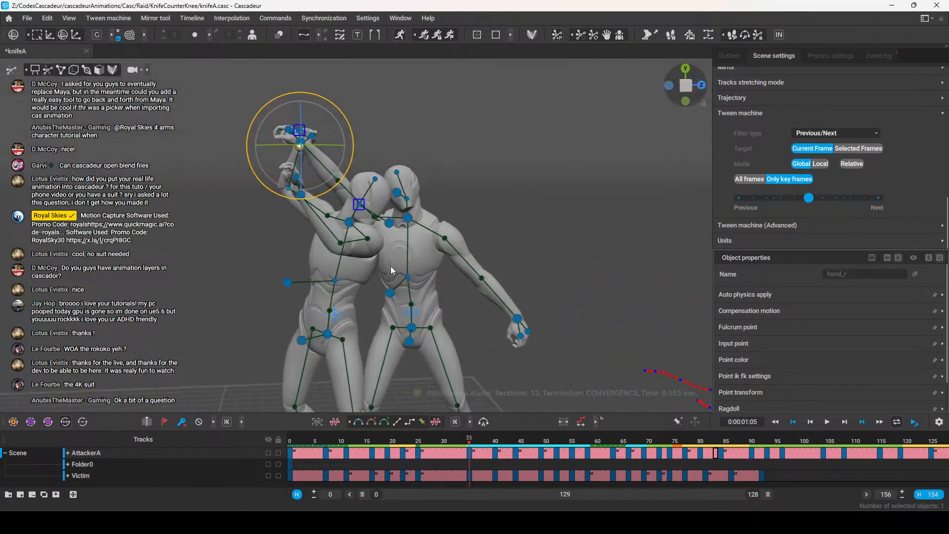
pyautogui.moveTo(468, 440); pyautogui.dragTo(496, 452)
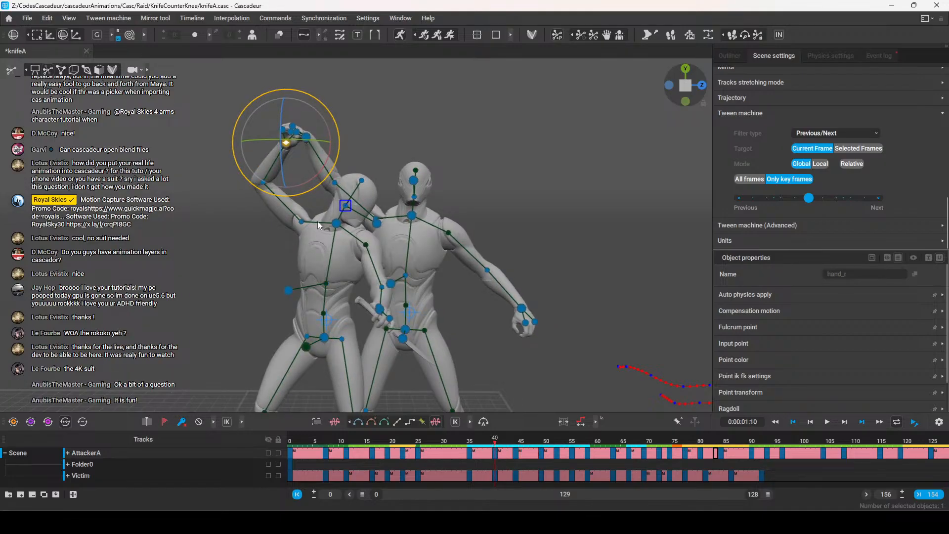
pyautogui.keyDown('alt'); pyautogui.moveTo(317, 217); pyautogui.dragTo(444, 248); pyautogui.keyUp('alt')
pyautogui.press('w')
pyautogui.keyDown('alt'); pyautogui.moveTo(468, 277); pyautogui.dragTo(225, 176); pyautogui.keyUp('alt')
pyautogui.click(200, 178)
pyautogui.click(201, 177)
pyautogui.keyDown('alt'); pyautogui.moveTo(217, 227); pyautogui.dragTo(322, 131); pyautogui.keyUp('alt')
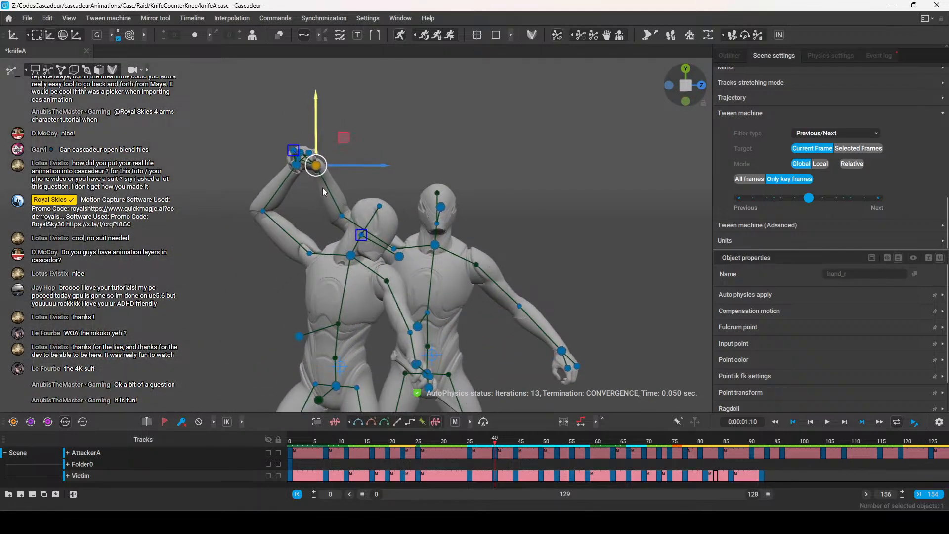
pyautogui.click(342, 217)
pyautogui.scroll(-1, 523, 275)
pyautogui.keyDown('alt'); pyautogui.moveTo(522, 274); pyautogui.dragTo(507, 248, button='middle'); pyautogui.keyUp('alt')
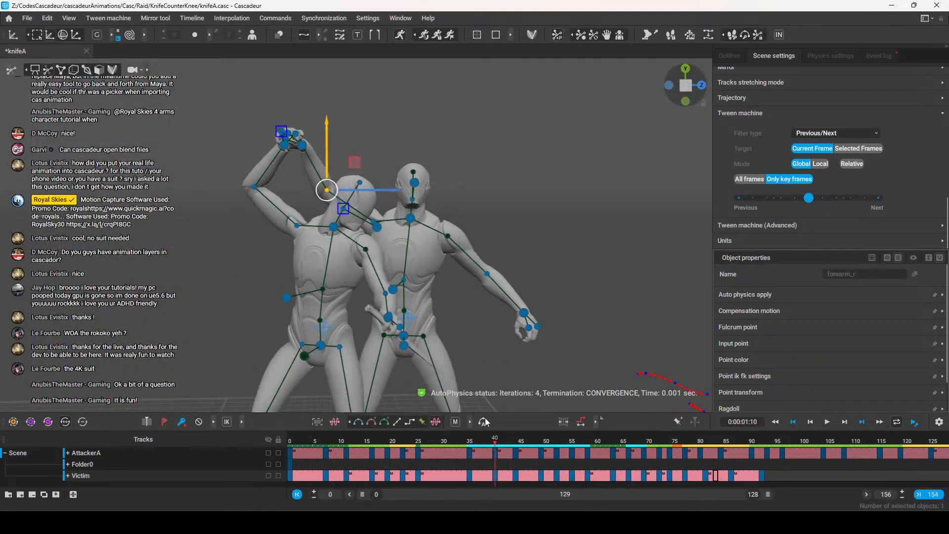
# Go to frame 44 and rotate the victim's right hand
pyautogui.moveTo(495, 440); pyautogui.dragTo(517, 444)
pyautogui.moveTo(464, 264)
pyautogui.keyDown('alt'); pyautogui.mouseDown()
pyautogui.moveTo(473, 292)
pyautogui.moveTo(462, 332)
pyautogui.moveTo(435, 348)
pyautogui.moveTo(478, 268)
pyautogui.mouseUp(); pyautogui.keyUp('alt')
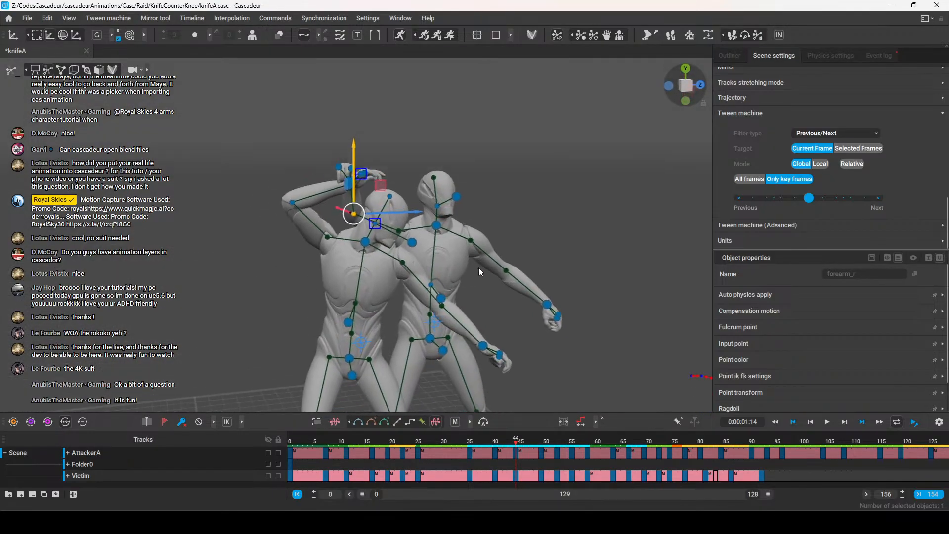
pyautogui.keyDown('alt'); pyautogui.moveTo(479, 267); pyautogui.dragTo(503, 262, button='right'); pyautogui.keyUp('alt')
pyautogui.keyDown('alt'); pyautogui.moveTo(503, 263); pyautogui.dragTo(451, 242); pyautogui.keyUp('alt')
pyautogui.keyDown('alt'); pyautogui.moveTo(327, 201); pyautogui.dragTo(411, 223, button='right'); pyautogui.keyUp('alt')
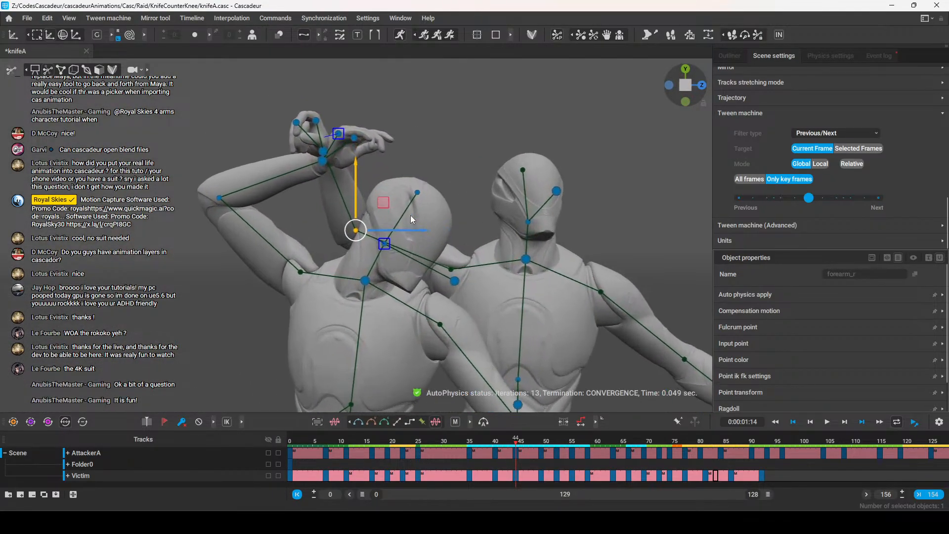
pyautogui.click(408, 198)
pyautogui.keyDown('alt'); pyautogui.moveTo(408, 197); pyautogui.dragTo(468, 253); pyautogui.keyUp('alt')
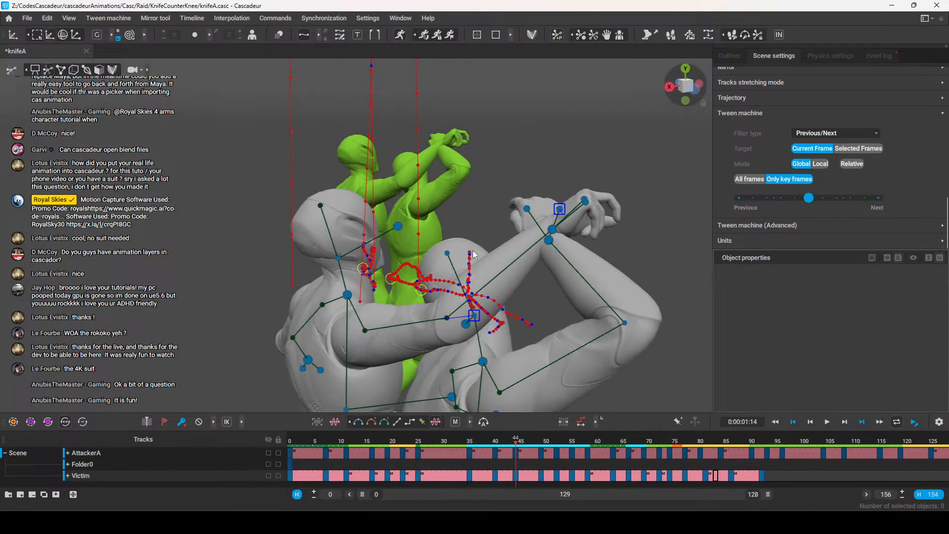
pyautogui.click(556, 228)
pyautogui.keyDown('alt'); pyautogui.moveTo(604, 276); pyautogui.dragTo(509, 256); pyautogui.keyUp('alt')
pyautogui.press('e')
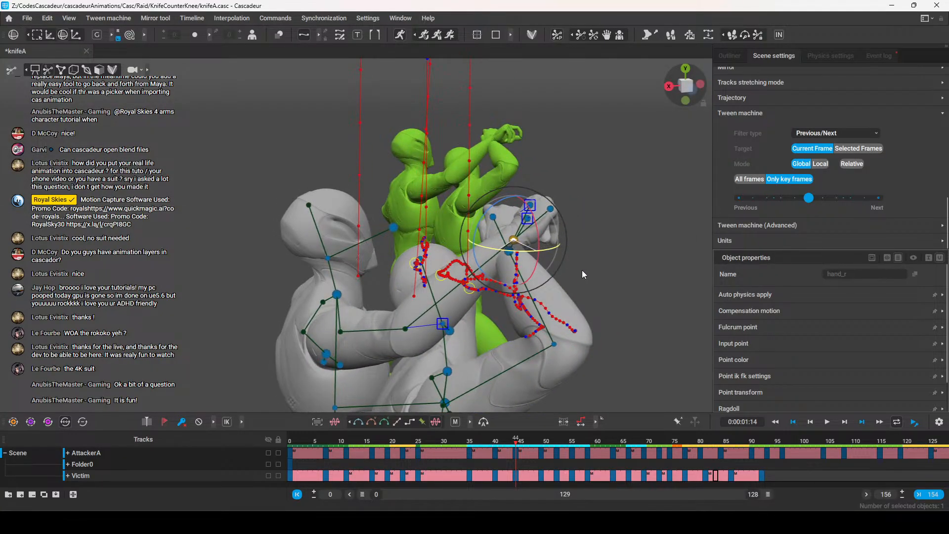
pyautogui.moveTo(588, 270)
pyautogui.keyDown('alt'); pyautogui.mouseDown()
pyautogui.moveTo(604, 283)
pyautogui.moveTo(583, 277)
pyautogui.mouseUp(); pyautogui.keyUp('alt')
# Lower the victim's right hand and shift it slightly sideways at frame 44
pyautogui.press('w')
pyautogui.moveTo(475, 125); pyautogui.dragTo(473, 157)
pyautogui.moveTo(404, 193); pyautogui.dragTo(397, 194)
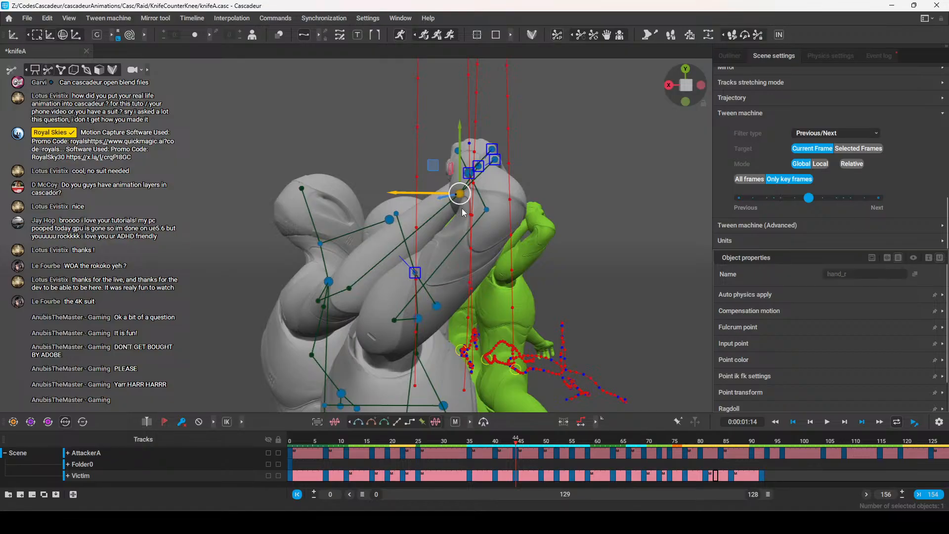
pyautogui.keyDown('alt'); pyautogui.moveTo(576, 217); pyautogui.dragTo(438, 237); pyautogui.keyUp('alt')
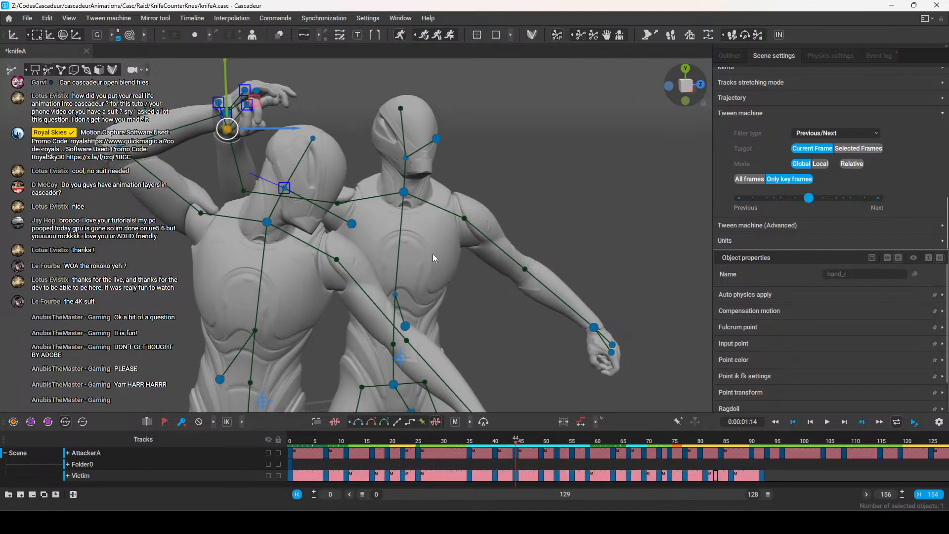
# Go to frame 49 and raise the victim's right forearm point slightly
pyautogui.moveTo(516, 441); pyautogui.dragTo(540, 441)
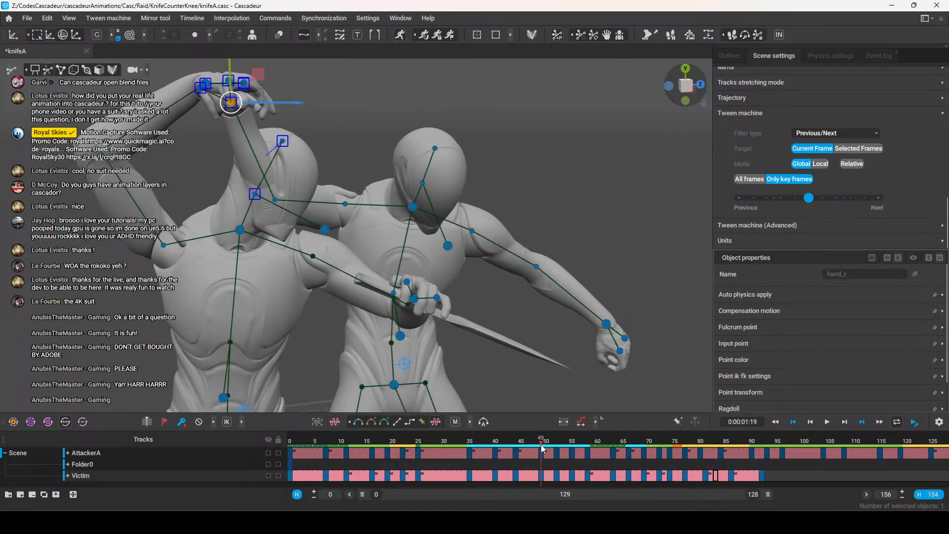
pyautogui.keyDown('alt'); pyautogui.moveTo(510, 216); pyautogui.dragTo(365, 152); pyautogui.keyUp('alt')
pyautogui.click(345, 200)
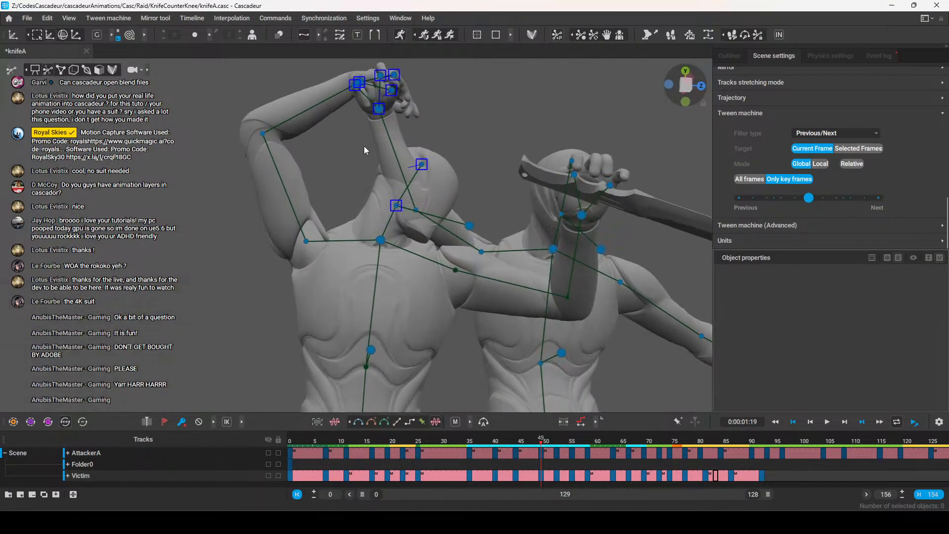
pyautogui.click(379, 110)
pyautogui.keyDown('alt'); pyautogui.moveTo(379, 111); pyautogui.dragTo(266, 189); pyautogui.keyUp('alt')
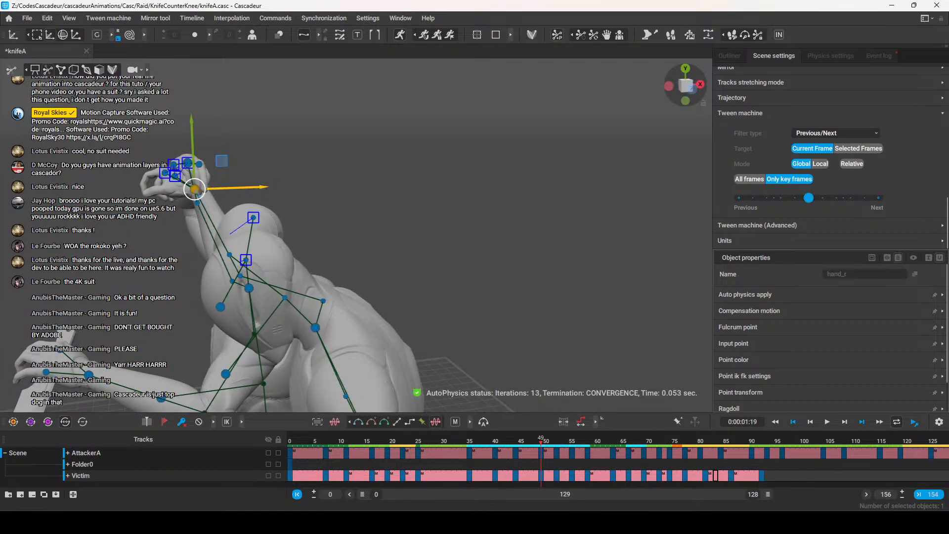
pyautogui.keyDown('alt'); pyautogui.moveTo(366, 313); pyautogui.dragTo(325, 299); pyautogui.keyUp('alt')
pyautogui.click(356, 254)
pyautogui.moveTo(356, 198); pyautogui.dragTo(356, 174)
# Examine both fighters' full-body poses at frame 49 from several angles
pyautogui.keyDown('alt'); pyautogui.moveTo(482, 316); pyautogui.dragTo(353, 292, button='right'); pyautogui.keyUp('alt')
pyautogui.keyDown('alt'); pyautogui.moveTo(492, 322); pyautogui.dragTo(420, 322, button='right'); pyautogui.keyUp('alt')
pyautogui.keyDown('alt'); pyautogui.moveTo(420, 322); pyautogui.dragTo(382, 279, button='middle'); pyautogui.keyUp('alt')
pyautogui.keyDown('alt'); pyautogui.moveTo(445, 292); pyautogui.dragTo(383, 302); pyautogui.keyUp('alt')
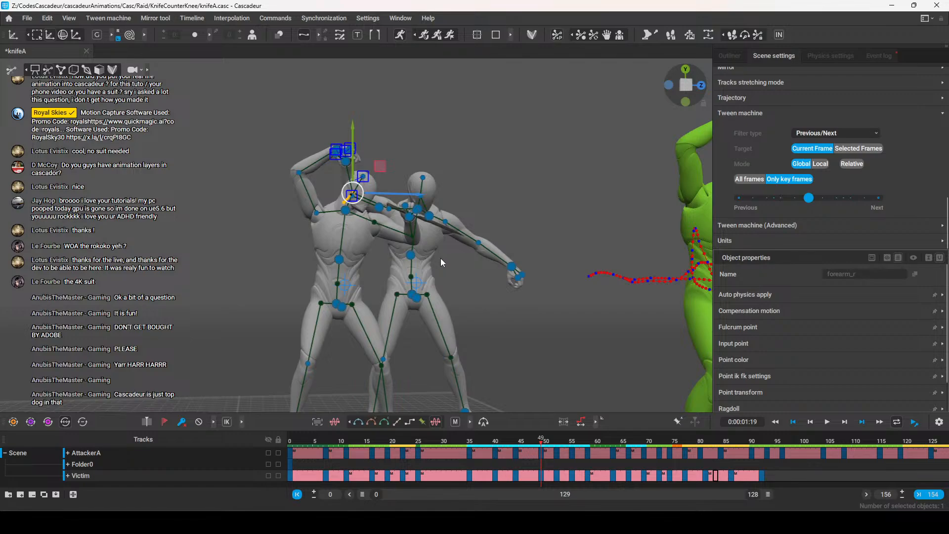
pyautogui.keyDown('alt'); pyautogui.moveTo(437, 256); pyautogui.dragTo(439, 285); pyautogui.keyUp('alt')
pyautogui.keyDown('alt'); pyautogui.moveTo(439, 284); pyautogui.dragTo(440, 233, button='middle'); pyautogui.keyUp('alt')
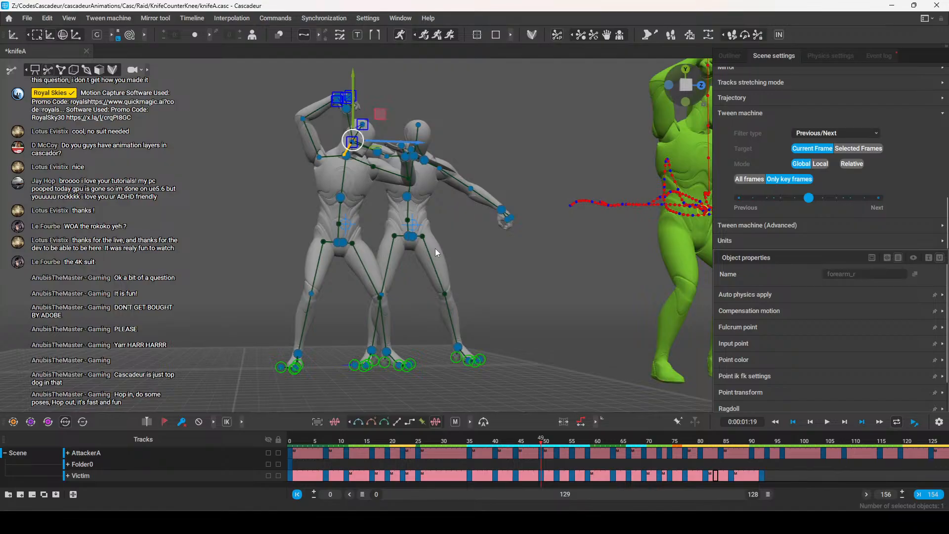
pyautogui.keyDown('alt'); pyautogui.moveTo(437, 249); pyautogui.dragTo(462, 257); pyautogui.keyUp('alt')
pyautogui.scroll(4, 463, 257)
pyautogui.scroll(-5, 463, 257)
# Go to frame 0 and try shifting the knife holder's left hand sideways
pyautogui.moveTo(302, 437)
pyautogui.mouseDown()
pyautogui.moveTo(692, 430)
pyautogui.moveTo(598, 445)
pyautogui.moveTo(288, 439)
pyautogui.mouseUp()
pyautogui.keyDown('alt'); pyautogui.moveTo(310, 297); pyautogui.dragTo(366, 271); pyautogui.keyUp('alt')
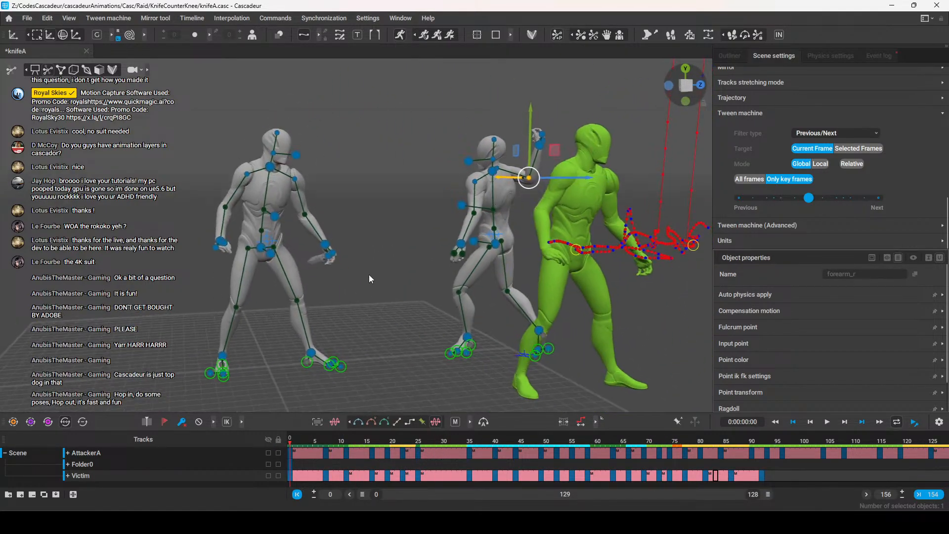
pyautogui.keyDown('alt'); pyautogui.moveTo(366, 271); pyautogui.dragTo(419, 265, button='middle'); pyautogui.keyUp('alt')
pyautogui.scroll(5, 430, 266)
pyautogui.keyDown('alt'); pyautogui.moveTo(458, 264); pyautogui.dragTo(510, 263); pyautogui.keyUp('alt')
pyautogui.scroll(3, 523, 252)
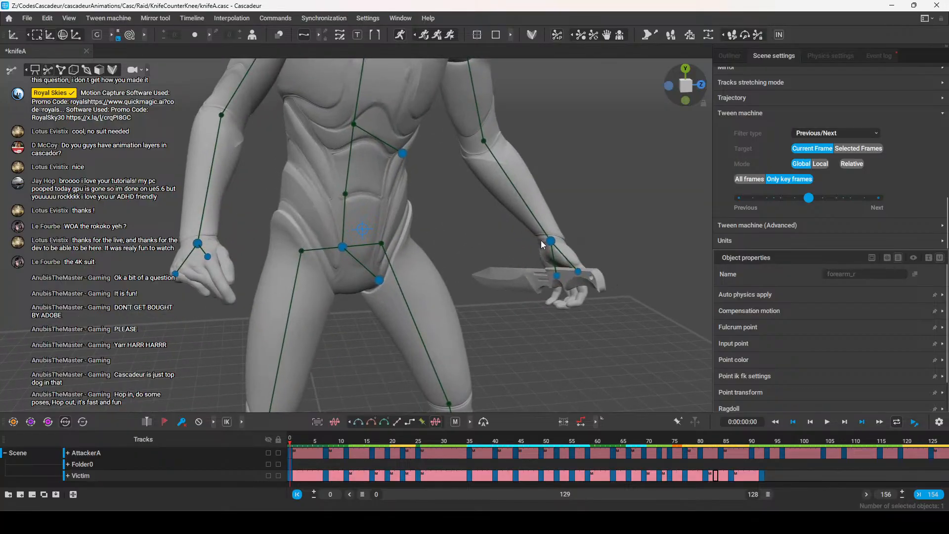
pyautogui.click(551, 240)
pyautogui.moveTo(550, 240)
pyautogui.mouseDown()
pyautogui.moveTo(568, 216)
pyautogui.moveTo(532, 218)
pyautogui.moveTo(578, 233)
pyautogui.moveTo(608, 211)
pyautogui.moveTo(539, 239)
pyautogui.mouseUp()
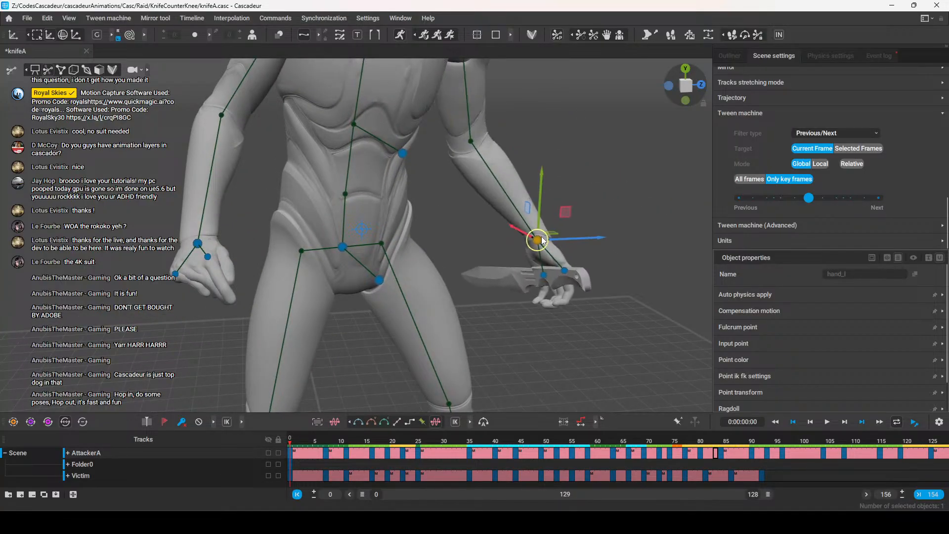
pyautogui.hotkey('ctrl', 'z')
# Try rotating the knife holder's left hand at frame 0
pyautogui.press('e')
pyautogui.moveTo(560, 202); pyautogui.dragTo(548, 271)
pyautogui.press('w')
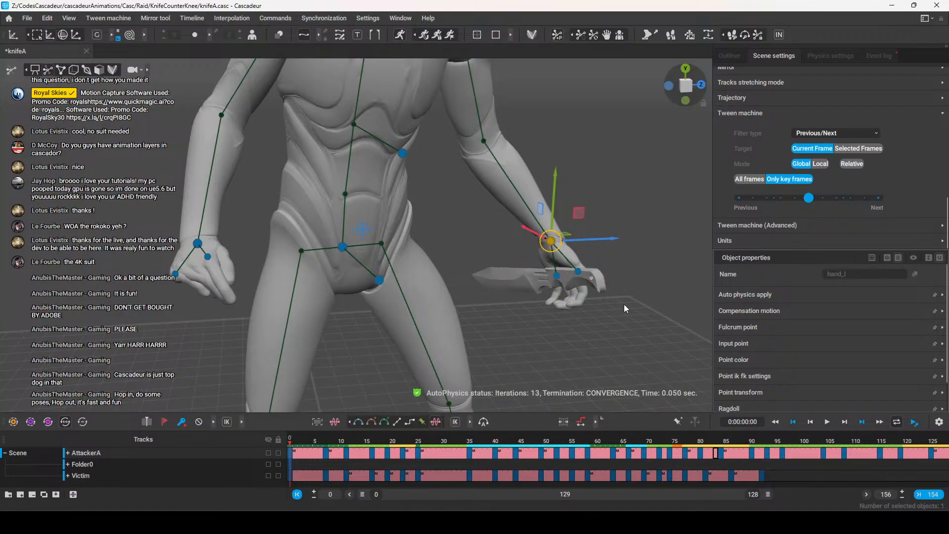
pyautogui.scroll(-3, 473, 304)
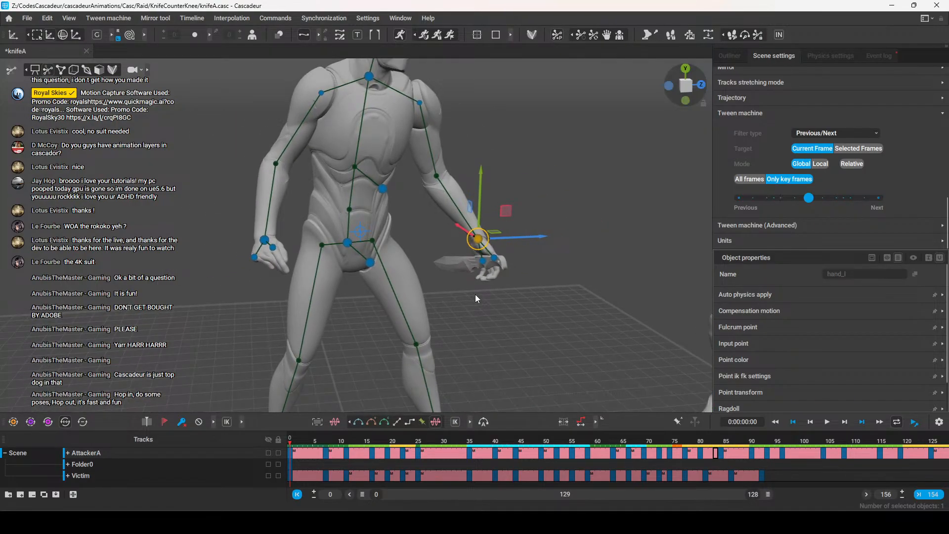
# Try raising the knife holder's left foot at frame 0
pyautogui.moveTo(324, 444); pyautogui.dragTo(236, 440)
pyautogui.scroll(-2, 527, 338)
pyautogui.keyDown('alt'); pyautogui.moveTo(527, 338); pyautogui.dragTo(481, 291); pyautogui.keyUp('alt')
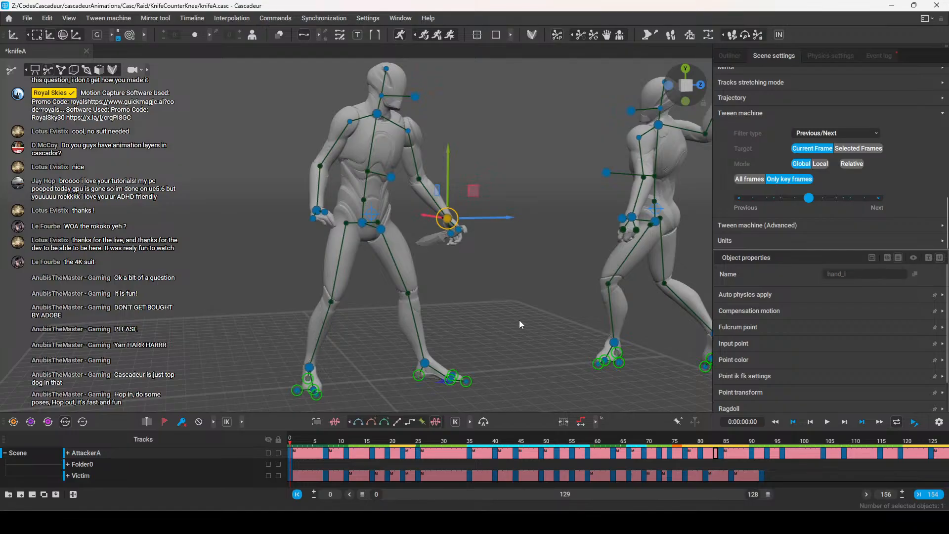
pyautogui.keyDown('alt'); pyautogui.moveTo(519, 320); pyautogui.dragTo(413, 283); pyautogui.keyUp('alt')
pyautogui.scroll(-2, 413, 284)
pyautogui.keyDown('alt'); pyautogui.moveTo(292, 220); pyautogui.dragTo(375, 290); pyautogui.keyUp('alt')
pyautogui.scroll(6, 374, 284)
pyautogui.click(432, 343)
pyautogui.moveTo(434, 345); pyautogui.dragTo(441, 275)
pyautogui.hotkey('ctrl', 'z')
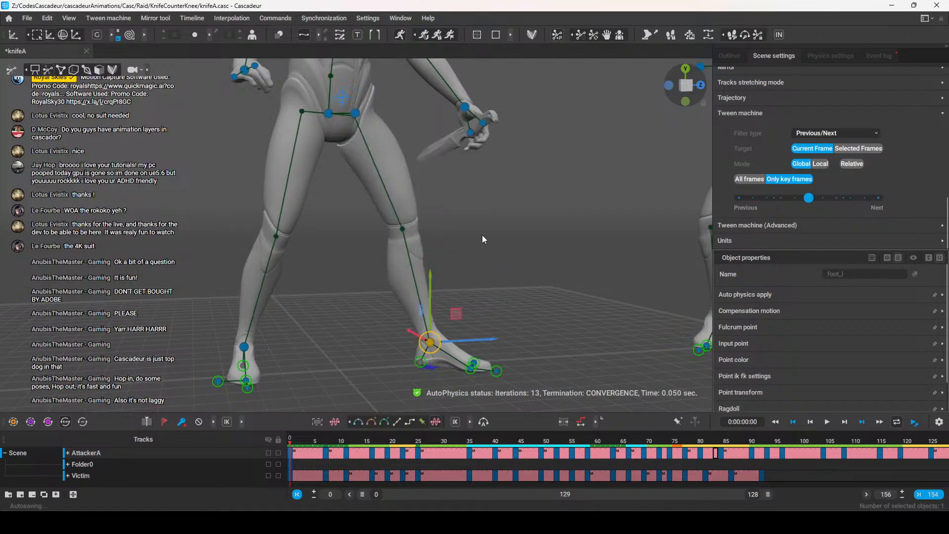
# Try raising the knife holder's left hand to chest height at frame 0
pyautogui.keyDown('alt'); pyautogui.moveTo(457, 74); pyautogui.dragTo(465, 227, button='middle'); pyautogui.keyUp('alt')
pyautogui.click(471, 266)
pyautogui.moveTo(473, 262); pyautogui.dragTo(450, 192)
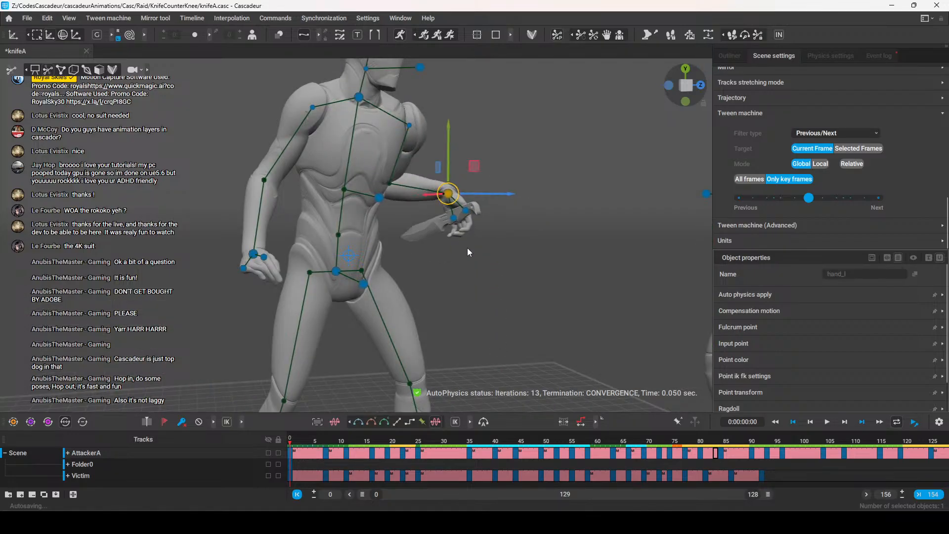
pyautogui.hotkey('ctrl', 'z')
# Try moving the knife holder's head direction controller at frame 0
pyautogui.keyDown('alt'); pyautogui.moveTo(447, 96); pyautogui.dragTo(460, 242, button='middle'); pyautogui.keyUp('alt')
pyautogui.click(435, 223)
pyautogui.moveTo(436, 223)
pyautogui.mouseDown()
pyautogui.moveTo(412, 189)
pyautogui.moveTo(447, 222)
pyautogui.mouseUp()
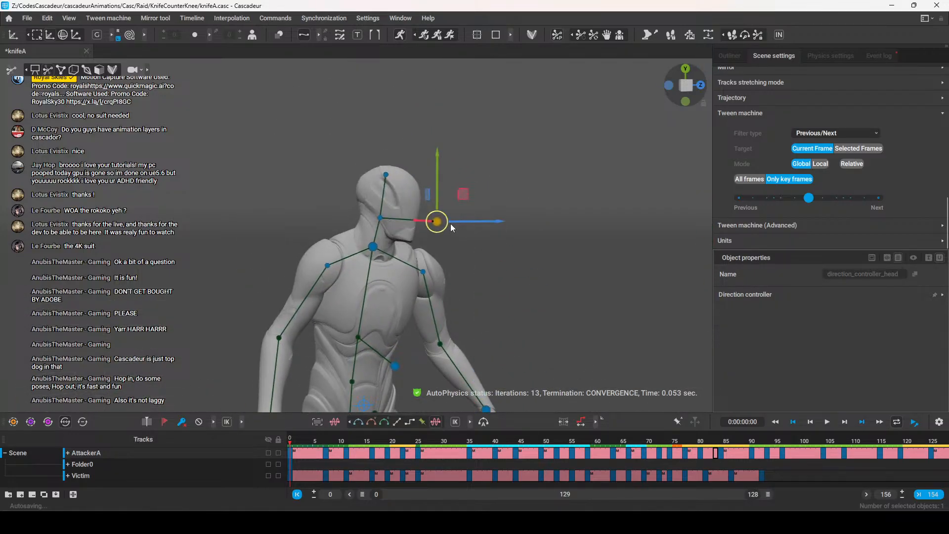
pyautogui.hotkey('ctrl', 'z')
# Scrub the opening between frames 0 and 23, comparing both fighters with the AutoPhysics preview
pyautogui.scroll(-4, 418, 274)
pyautogui.keyDown('alt'); pyautogui.moveTo(532, 390); pyautogui.dragTo(517, 257, button='middle'); pyautogui.keyUp('alt')
pyautogui.keyDown('alt'); pyautogui.moveTo(516, 257); pyautogui.dragTo(470, 238); pyautogui.keyUp('alt')
pyautogui.moveTo(470, 238)
pyautogui.keyDown('alt'); pyautogui.mouseDown(button='middle')
pyautogui.moveTo(485, 286)
pyautogui.moveTo(479, 251)
pyautogui.mouseUp(button='middle'); pyautogui.keyUp('alt')
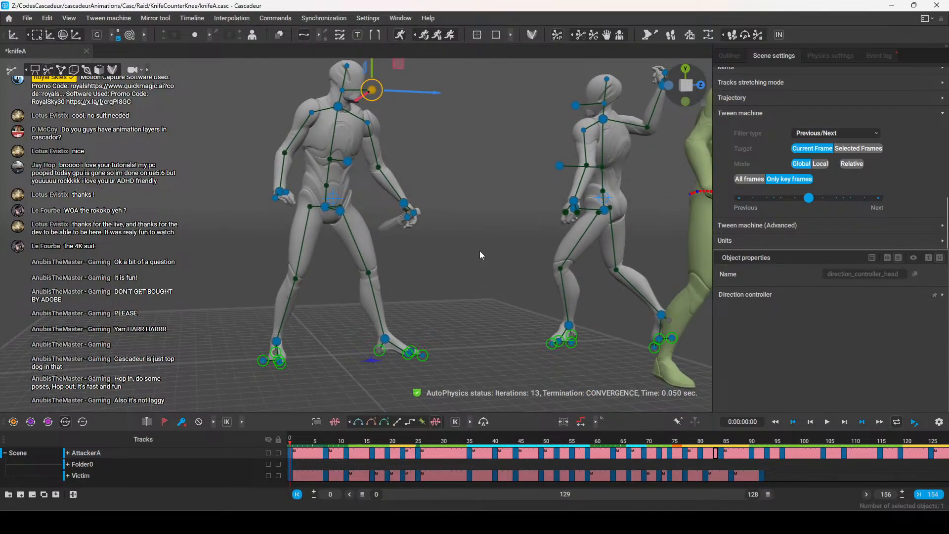
pyautogui.keyDown('alt'); pyautogui.moveTo(457, 248); pyautogui.dragTo(457, 263); pyautogui.keyUp('alt')
pyautogui.scroll(-2, 457, 262)
pyautogui.keyDown('alt'); pyautogui.moveTo(457, 263); pyautogui.dragTo(388, 217, button='middle'); pyautogui.keyUp('alt')
pyautogui.moveTo(345, 441); pyautogui.dragTo(409, 435)
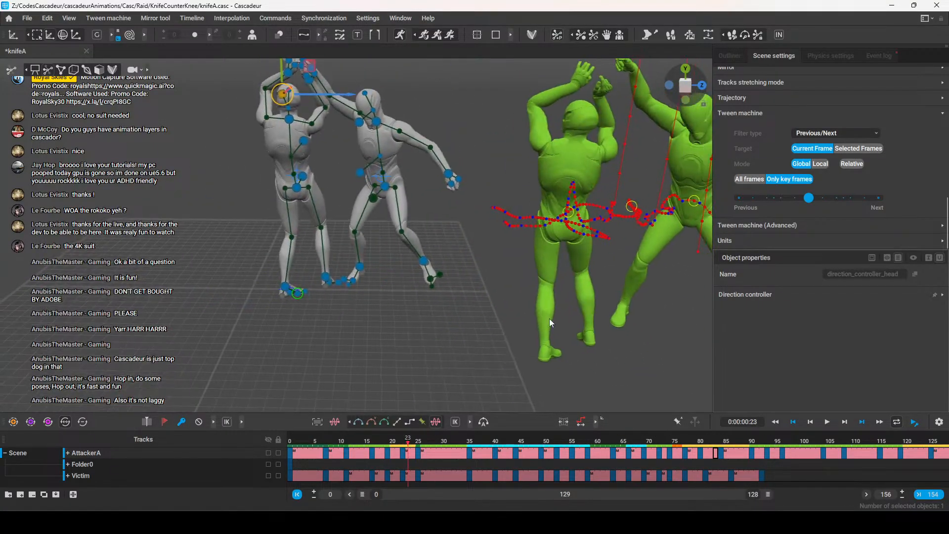
pyautogui.scroll(-3, 571, 321)
pyautogui.keyDown('alt'); pyautogui.moveTo(570, 321); pyautogui.dragTo(497, 304, button='middle'); pyautogui.keyUp('alt')
pyautogui.moveTo(400, 435); pyautogui.dragTo(290, 459)
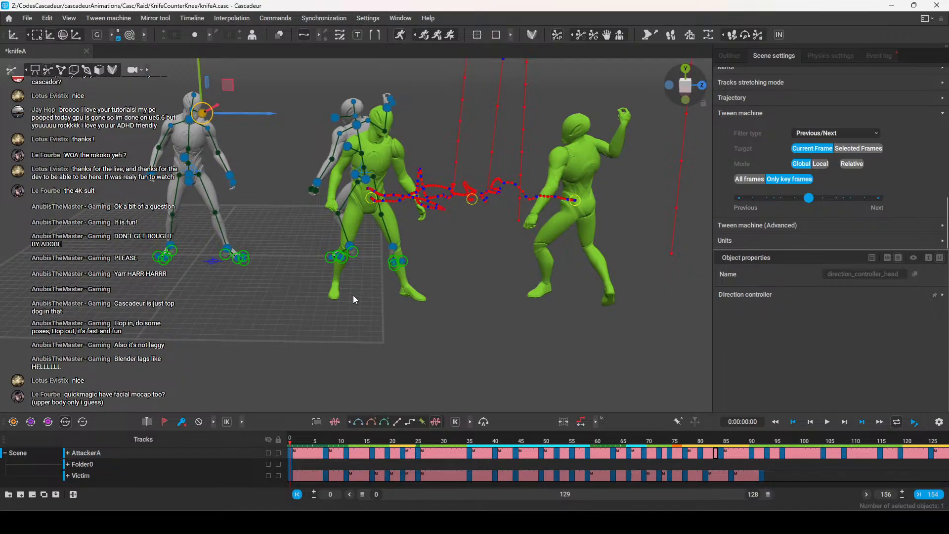
pyautogui.scroll(-2, 405, 293)
pyautogui.moveTo(405, 293)
pyautogui.keyDown('alt'); pyautogui.mouseDown()
pyautogui.moveTo(363, 303)
pyautogui.moveTo(419, 304)
pyautogui.mouseUp(); pyautogui.keyUp('alt')
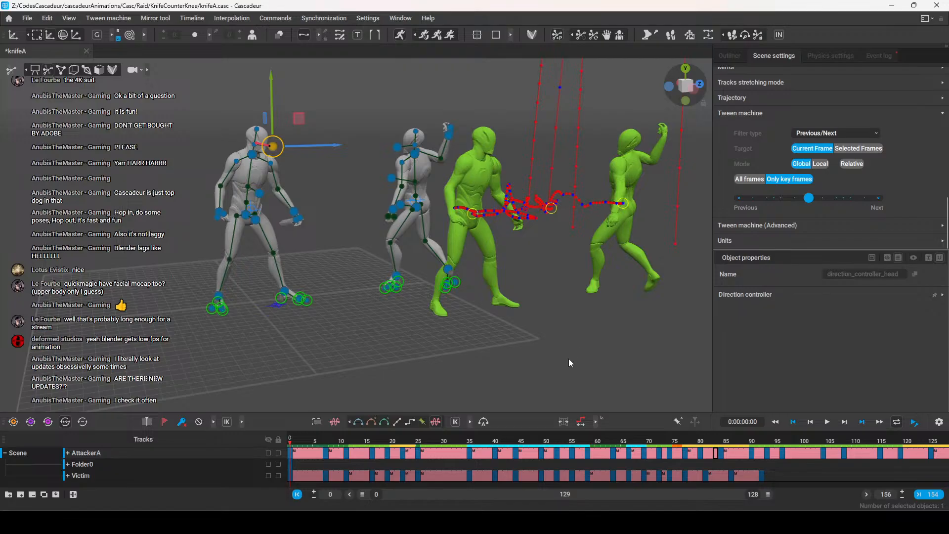
pyautogui.scroll(-2, 512, 333)
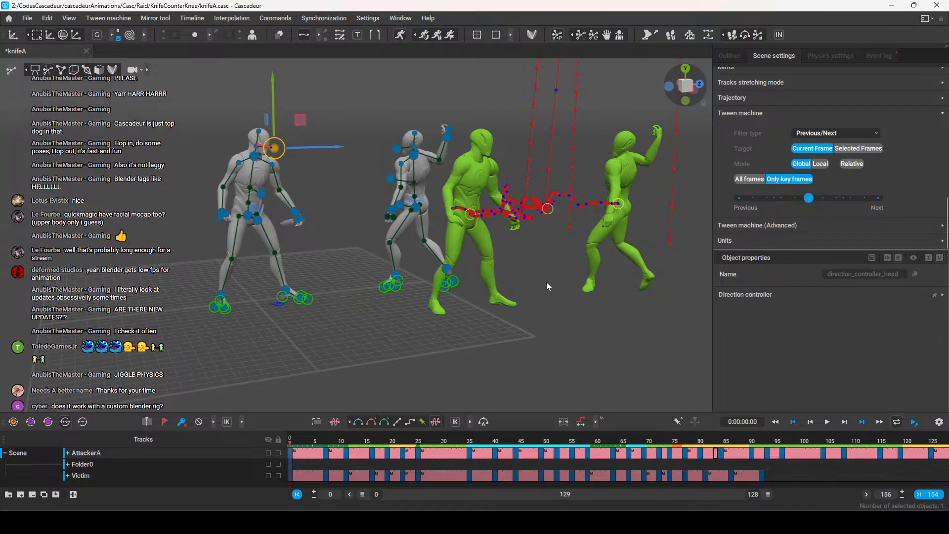
pyautogui.moveTo(512, 297); pyautogui.dragTo(488, 325, button='middle')
pyautogui.scroll(1, 494, 329)
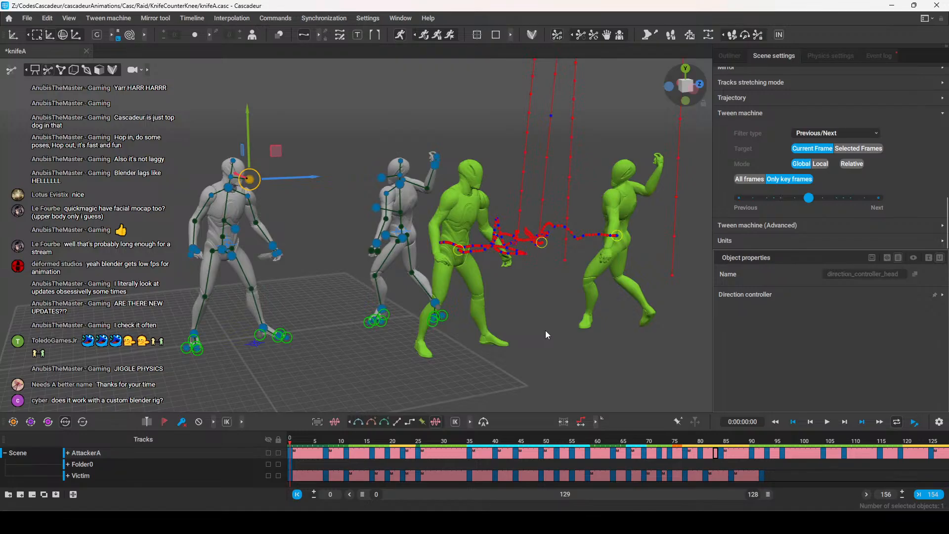
pyautogui.scroll(-1, 544, 330)
pyautogui.moveTo(564, 338); pyautogui.dragTo(519, 339, button='middle')
pyautogui.scroll(2, 586, 352)
pyautogui.moveTo(587, 353); pyautogui.dragTo(540, 334, button='middle')
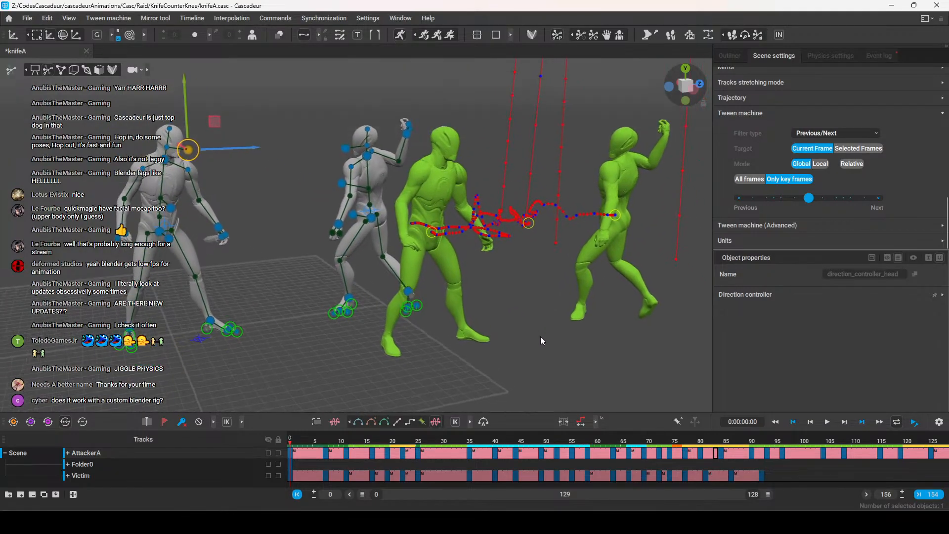
pyautogui.keyDown('alt'); pyautogui.moveTo(540, 335); pyautogui.dragTo(539, 346); pyautogui.keyUp('alt')
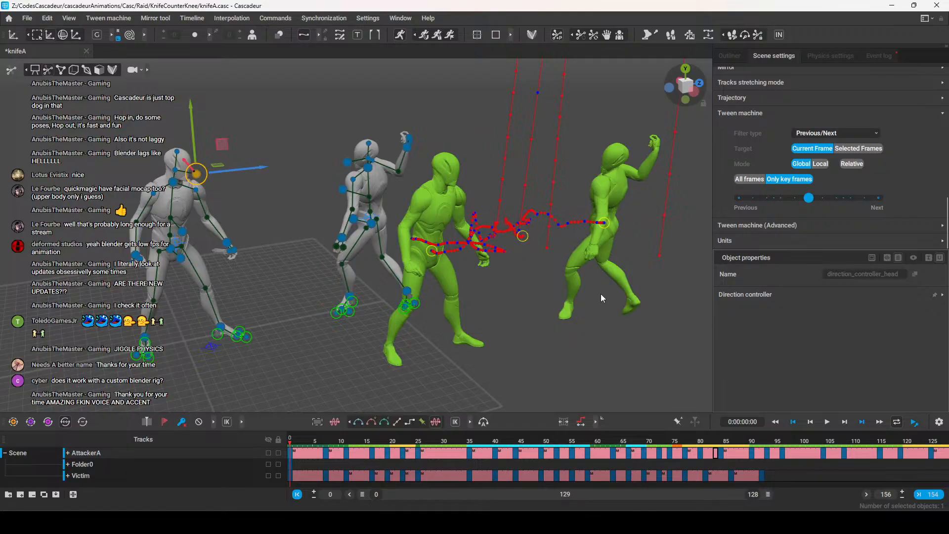
pyautogui.scroll(-2, 540, 312)
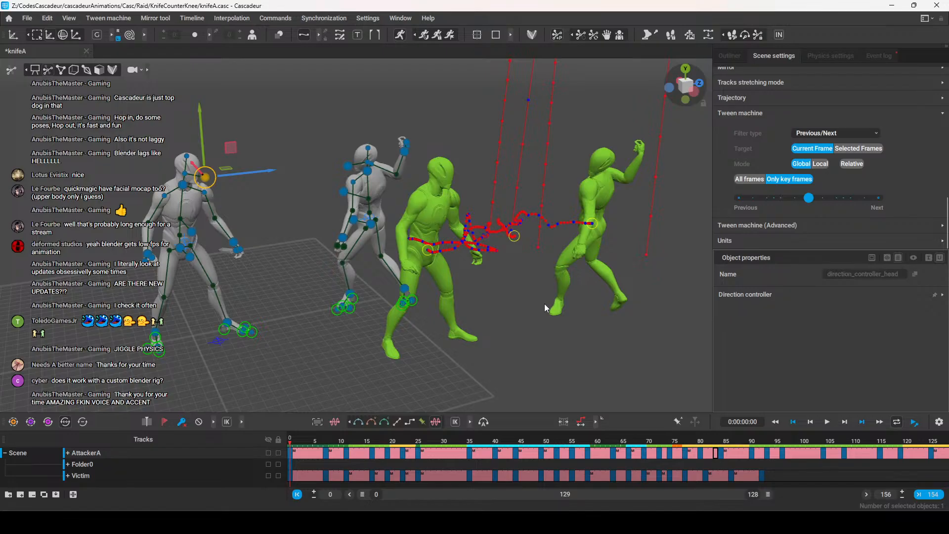
pyautogui.scroll(-2, 544, 303)
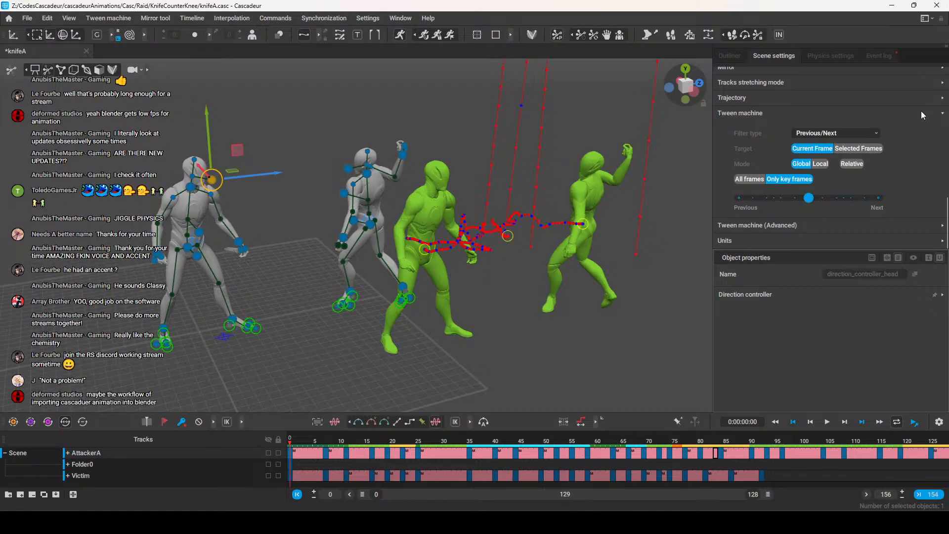
pyautogui.keyDown('alt'); pyautogui.moveTo(560, 287); pyautogui.dragTo(533, 270); pyautogui.keyUp('alt')
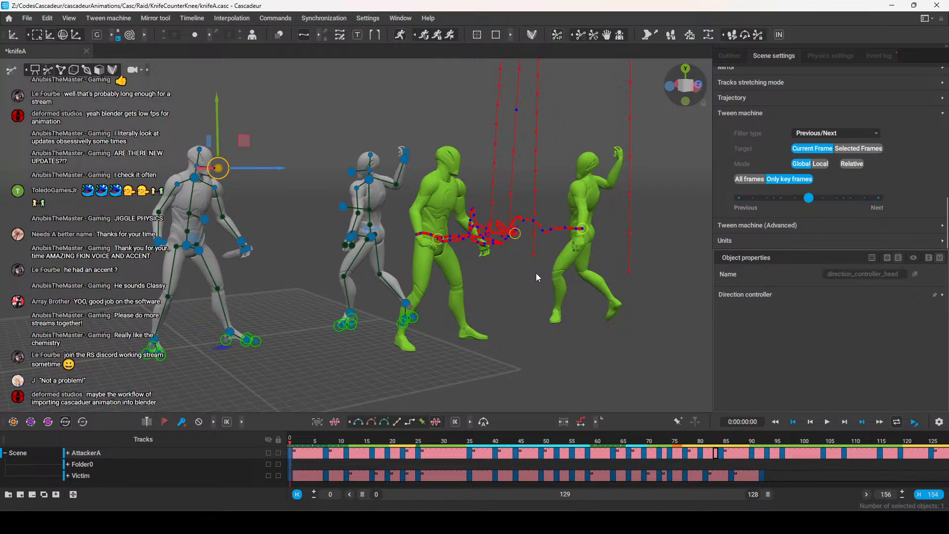